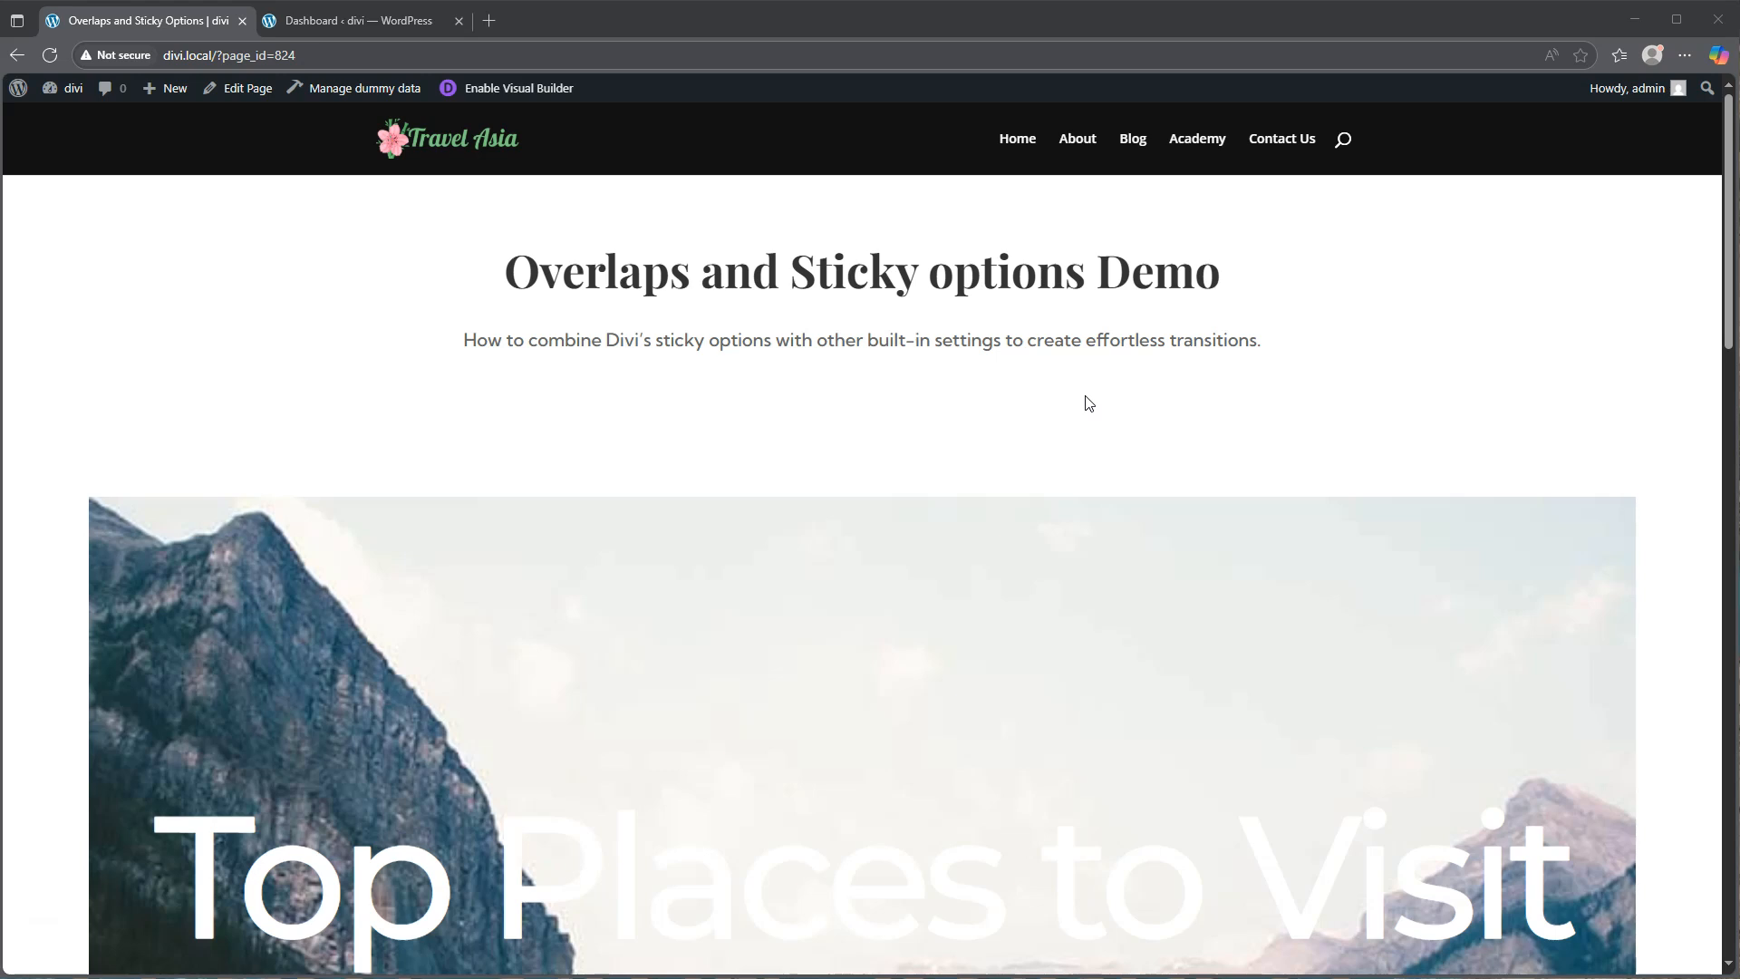
- Examine the finished demo page's layout and sticky scroll effects, from the title through the East Asia section to the footer
click(913, 456)
scroll(928, 471, down, 2)
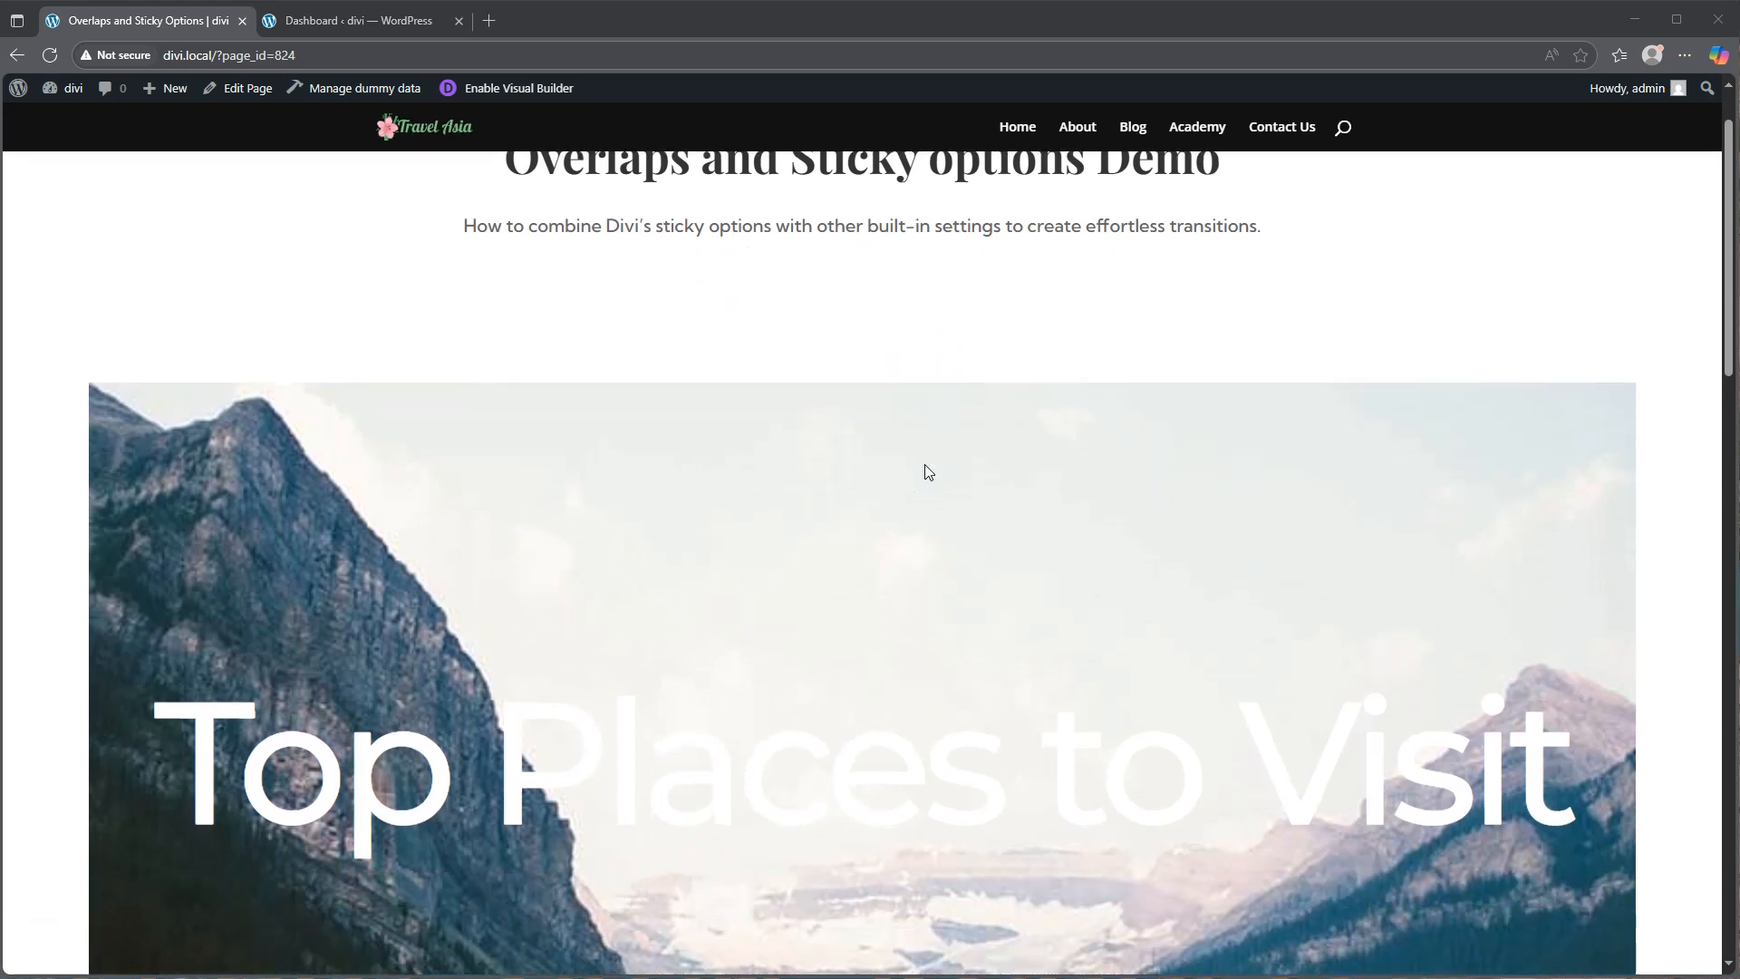
scroll(926, 468, down, 3)
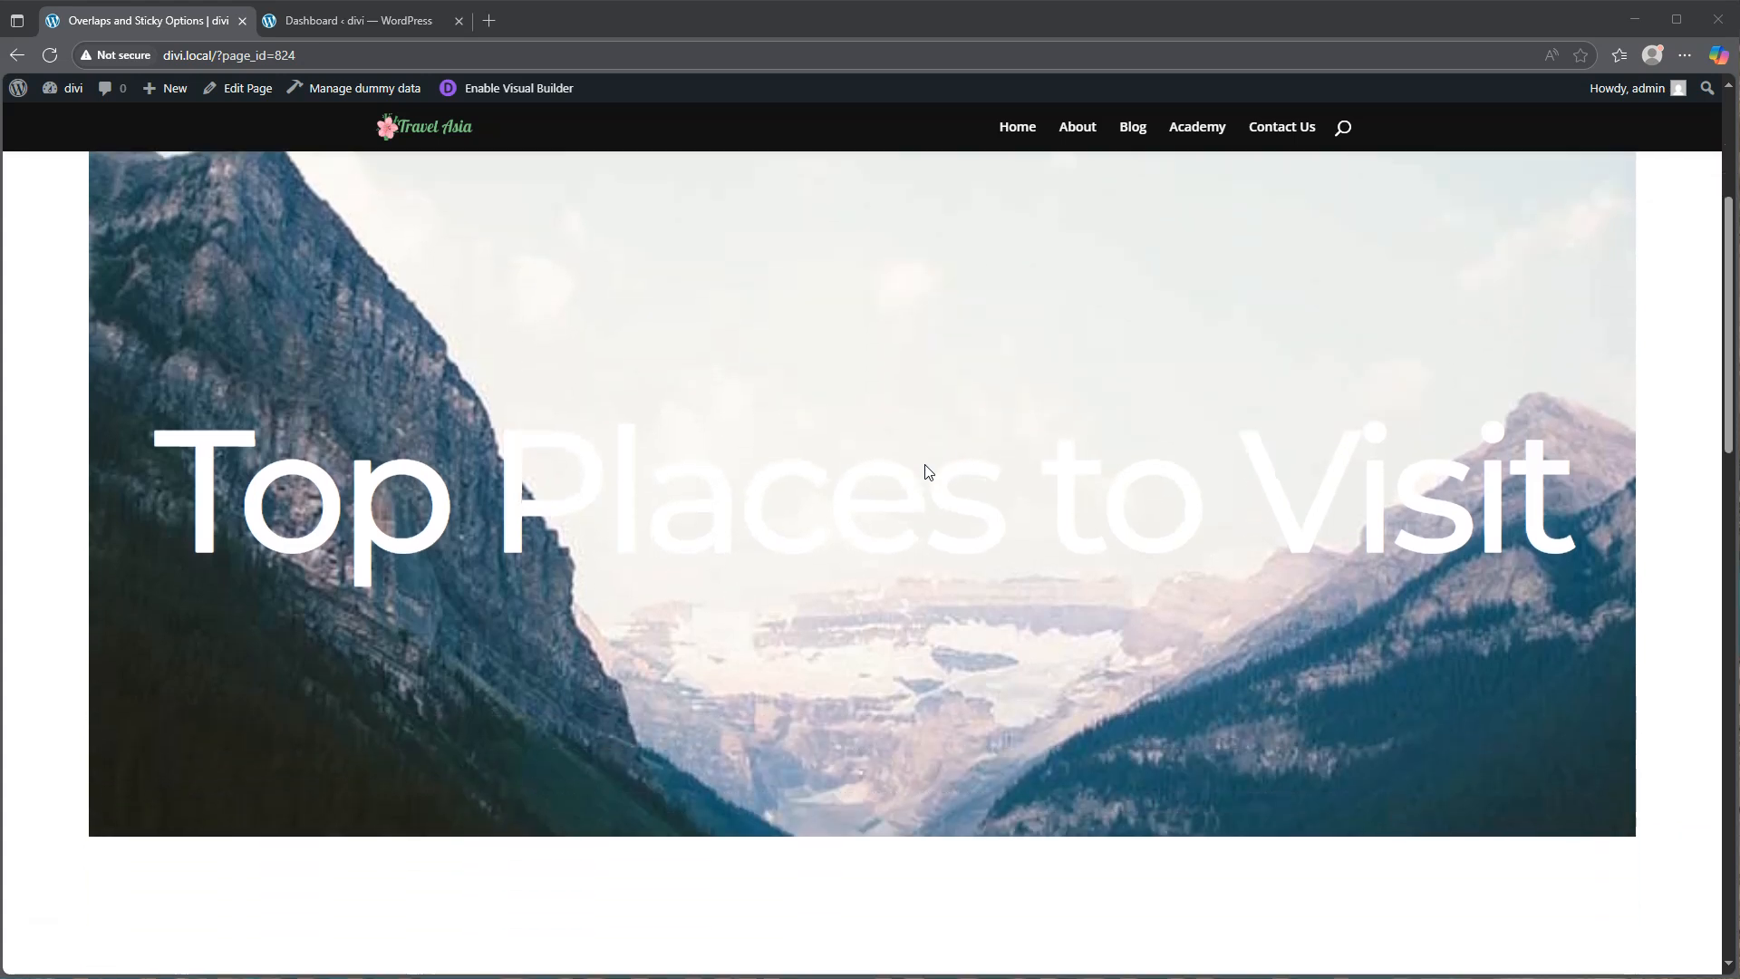
scroll(926, 471, down, 5)
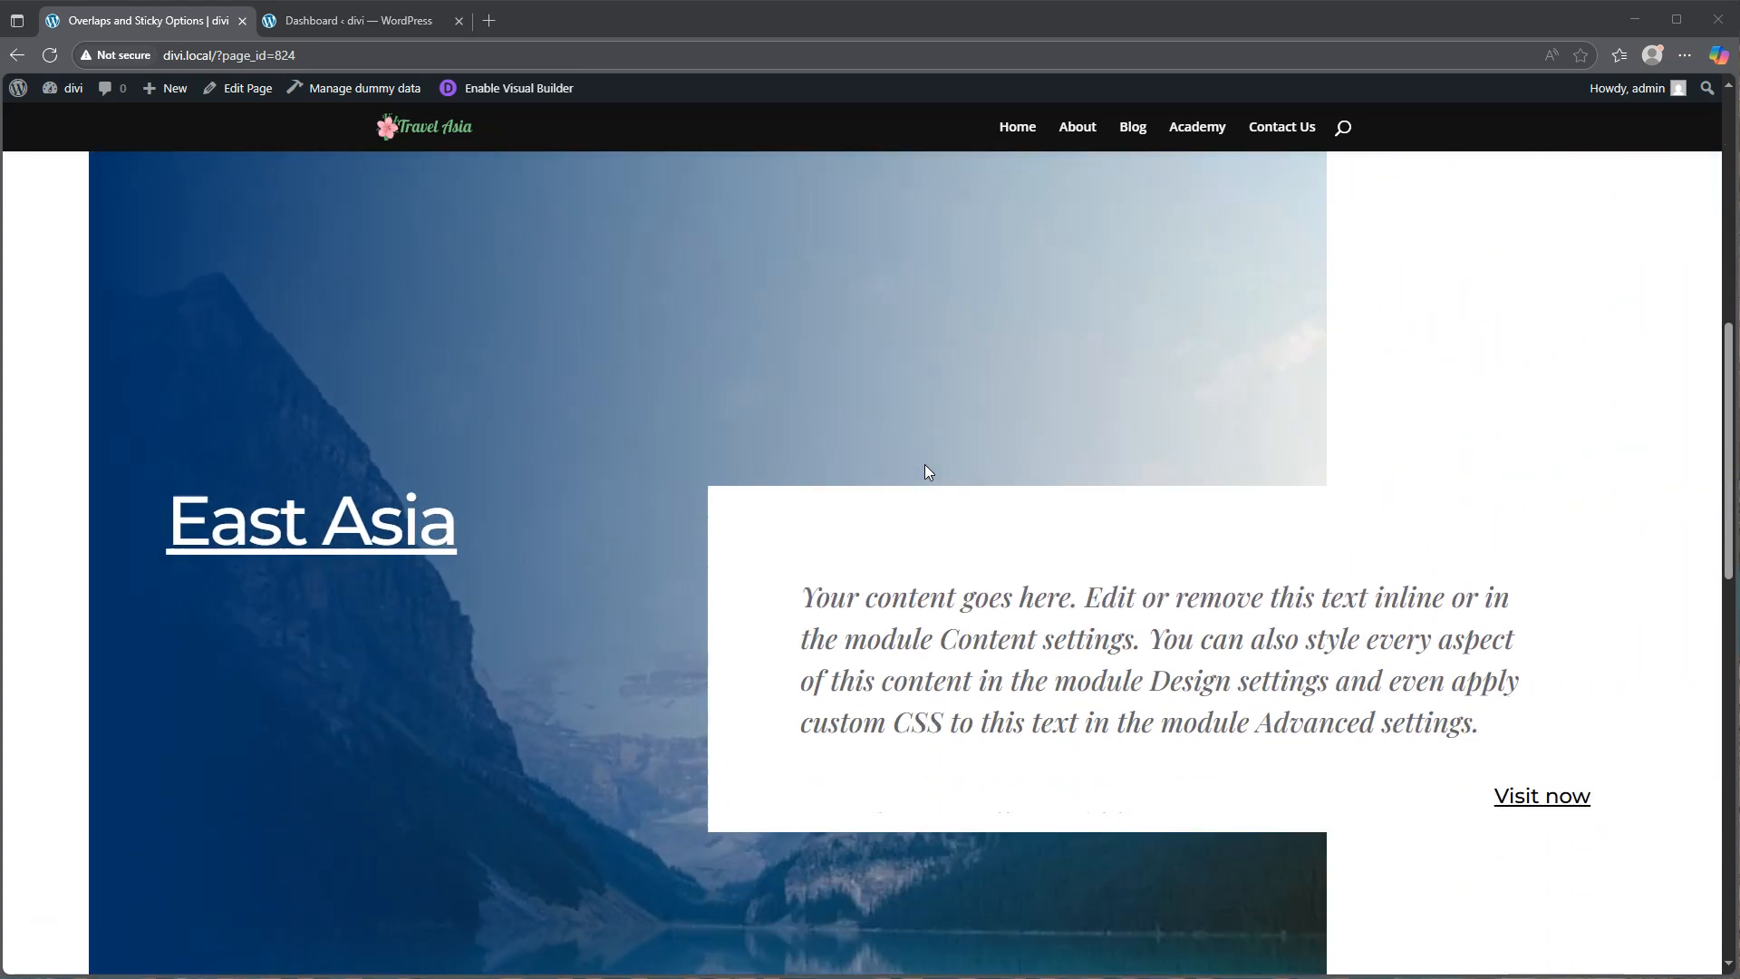
scroll(926, 471, down, 2)
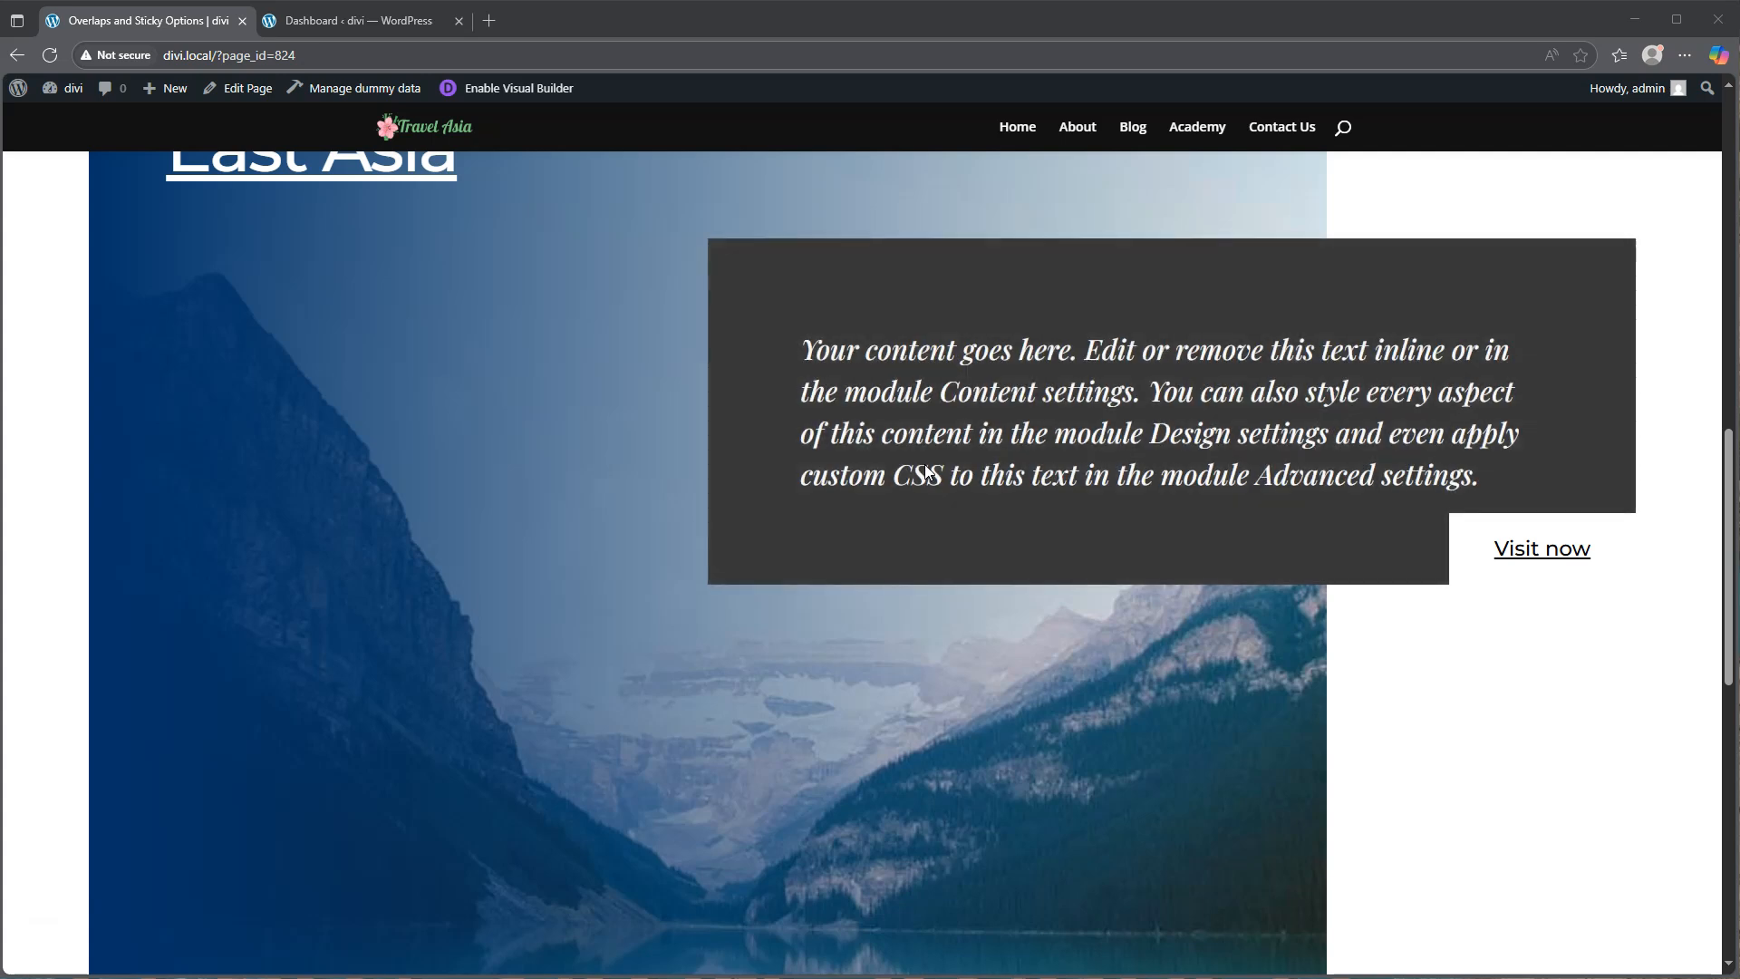
scroll(924, 464, down, 1)
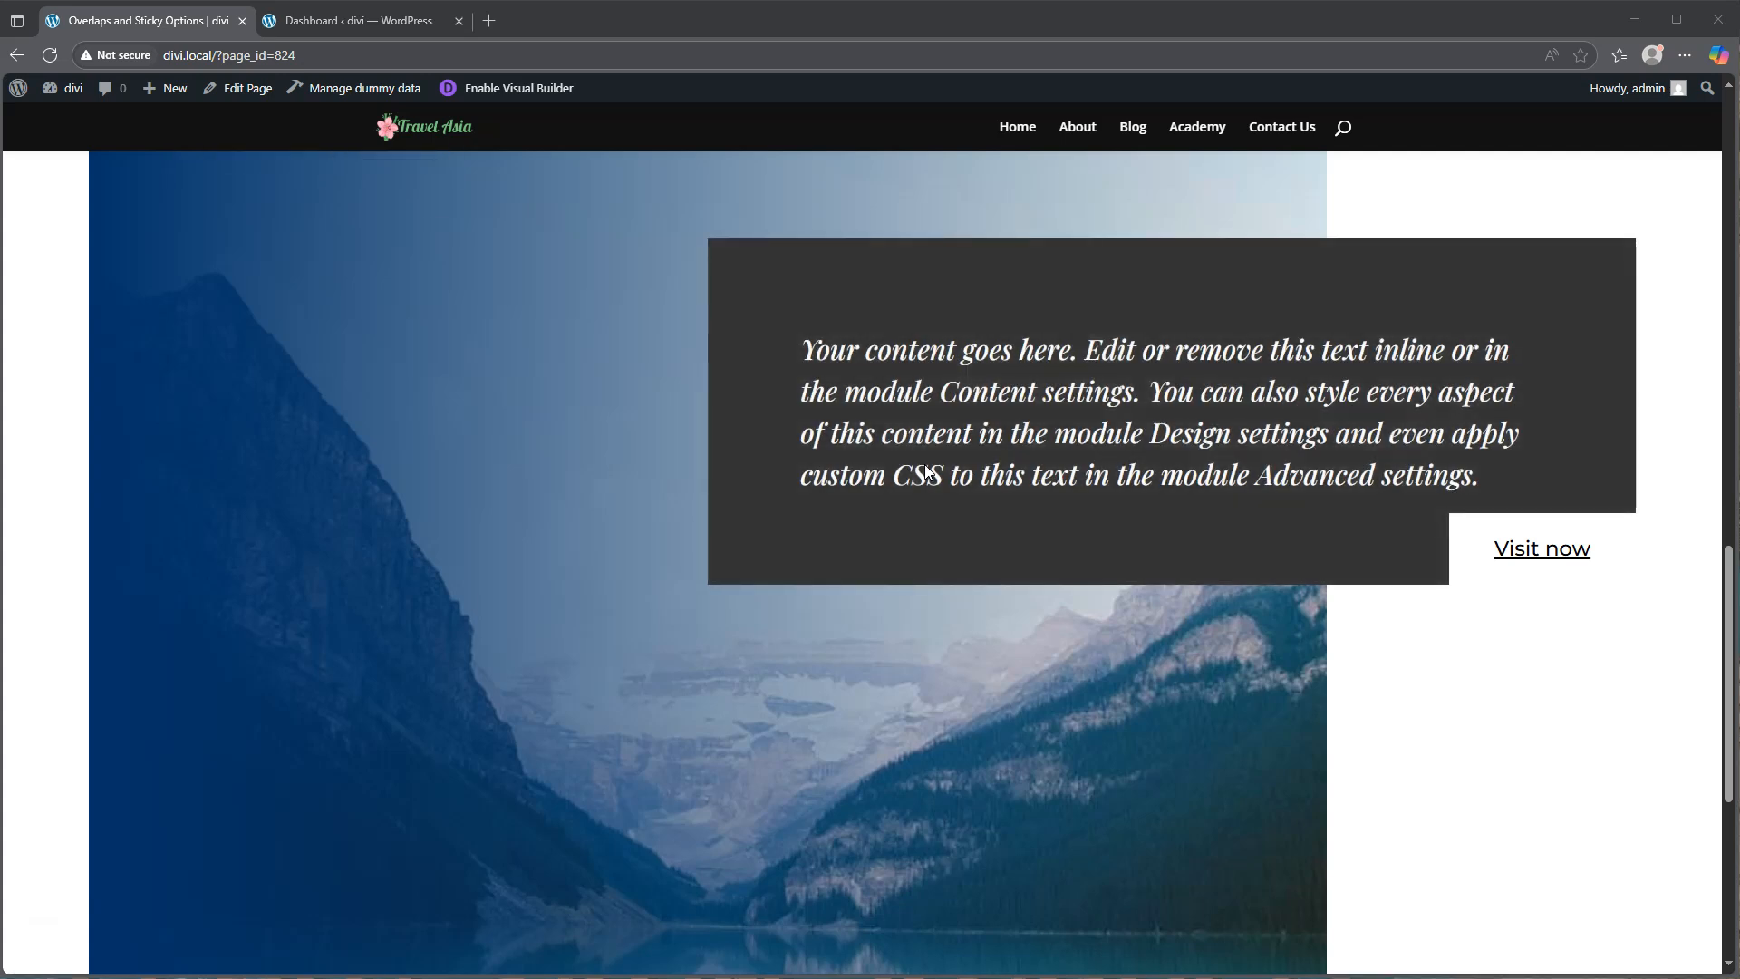
scroll(927, 471, down, 5)
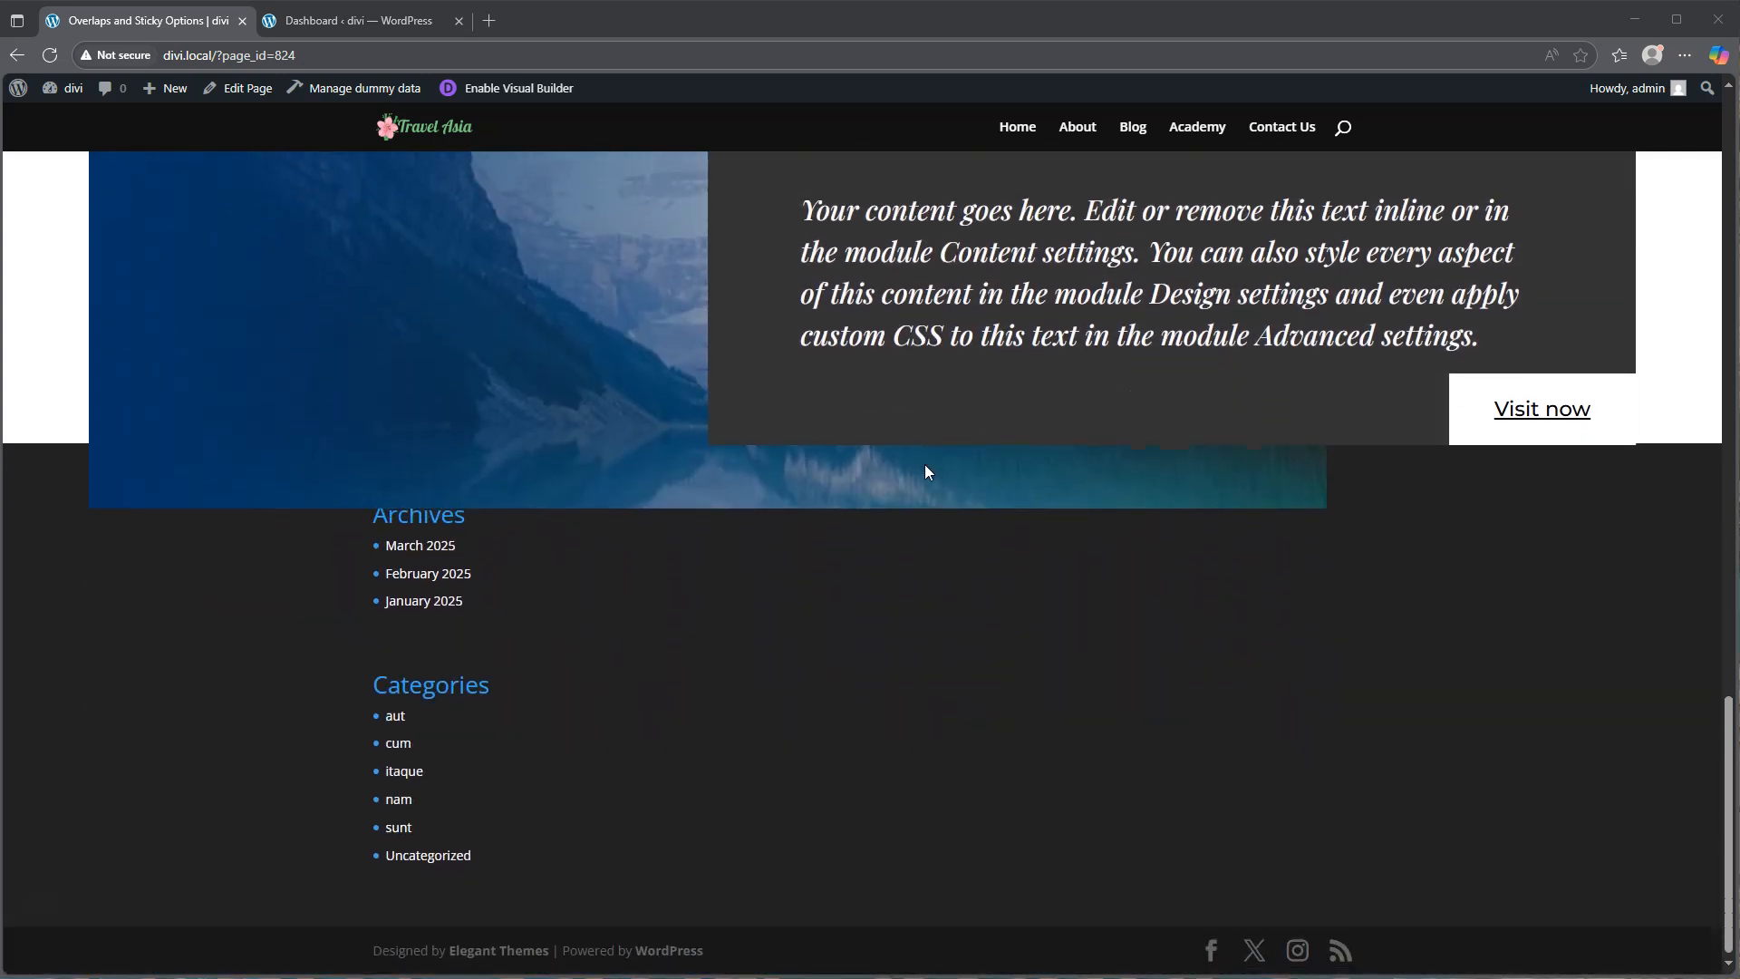
scroll(925, 464, up, 5)
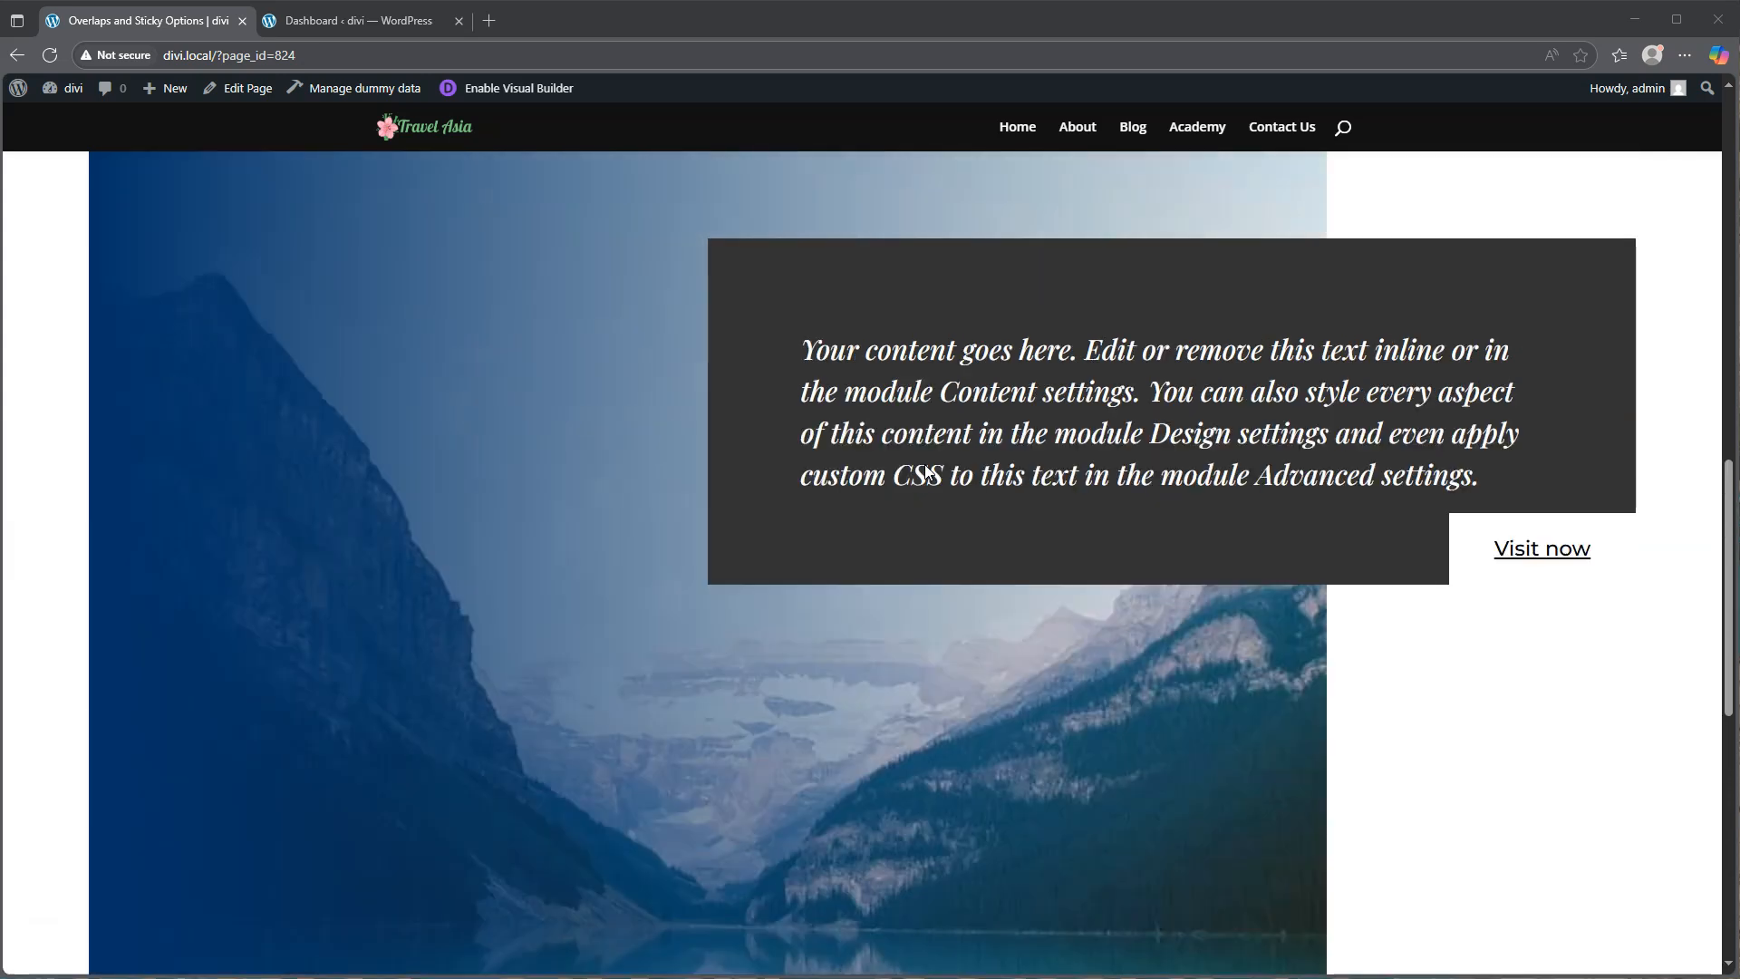
scroll(926, 472, up, 10)
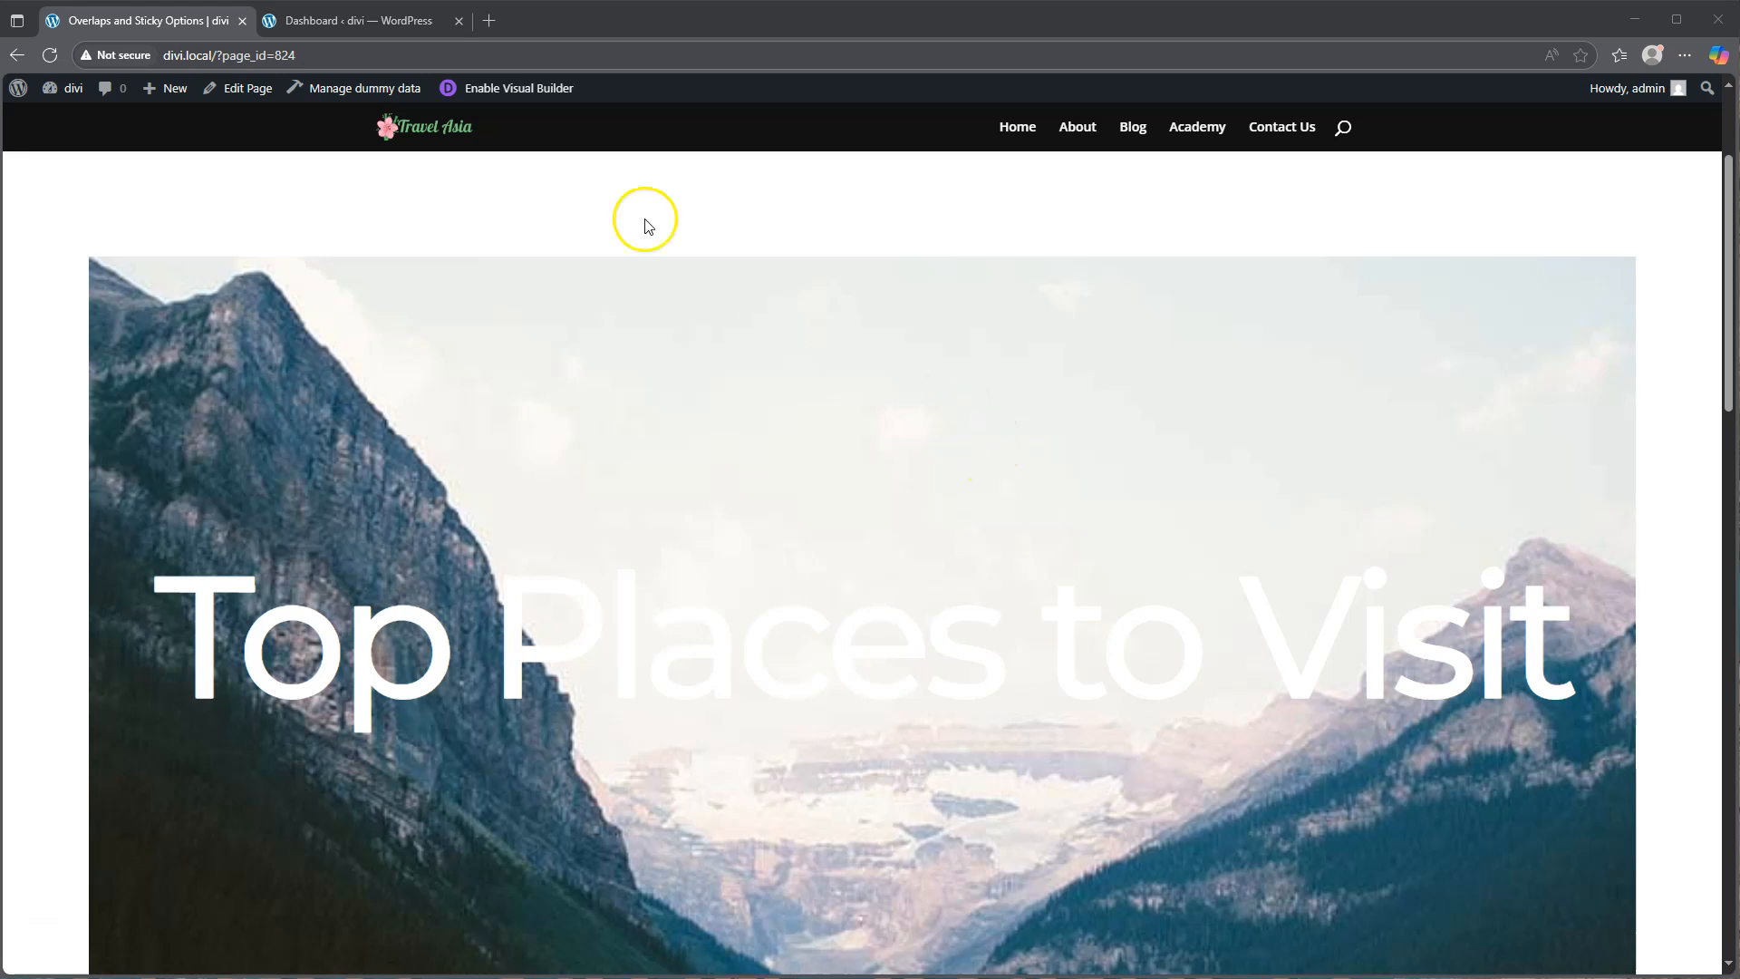
- Create a new WordPress page titled "Overlaps and Sticky options Demo" and start building it from scratch with Divi Builder
click(375, 21)
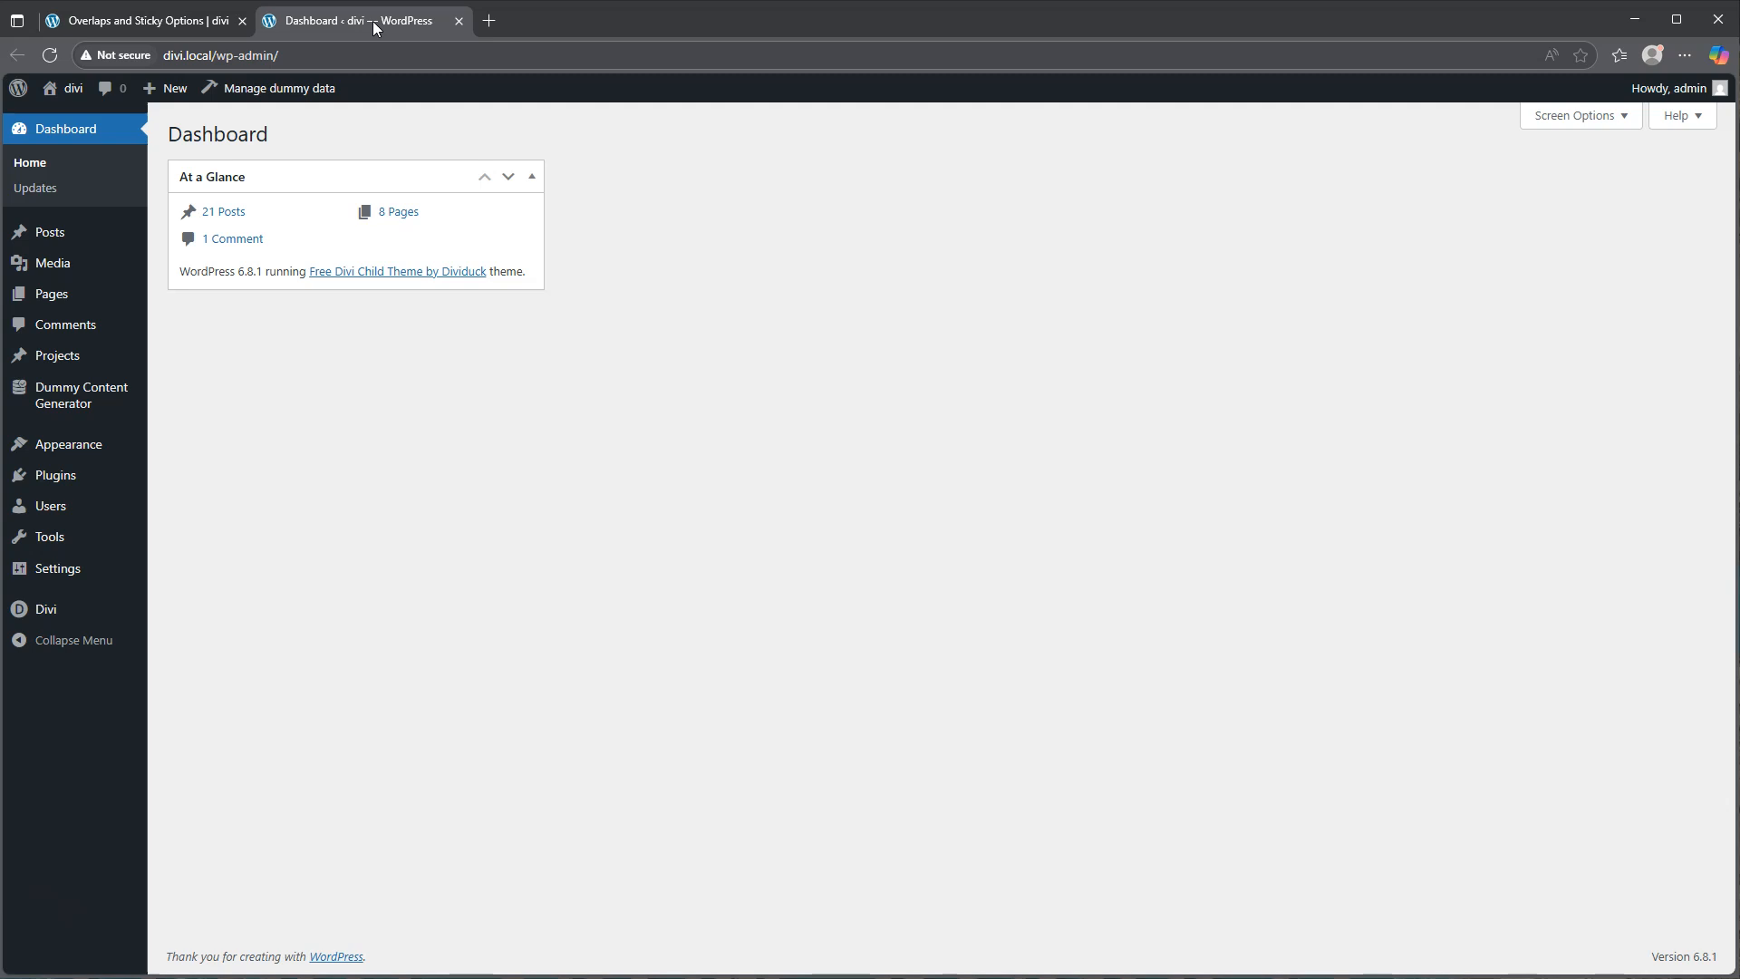
click(372, 20)
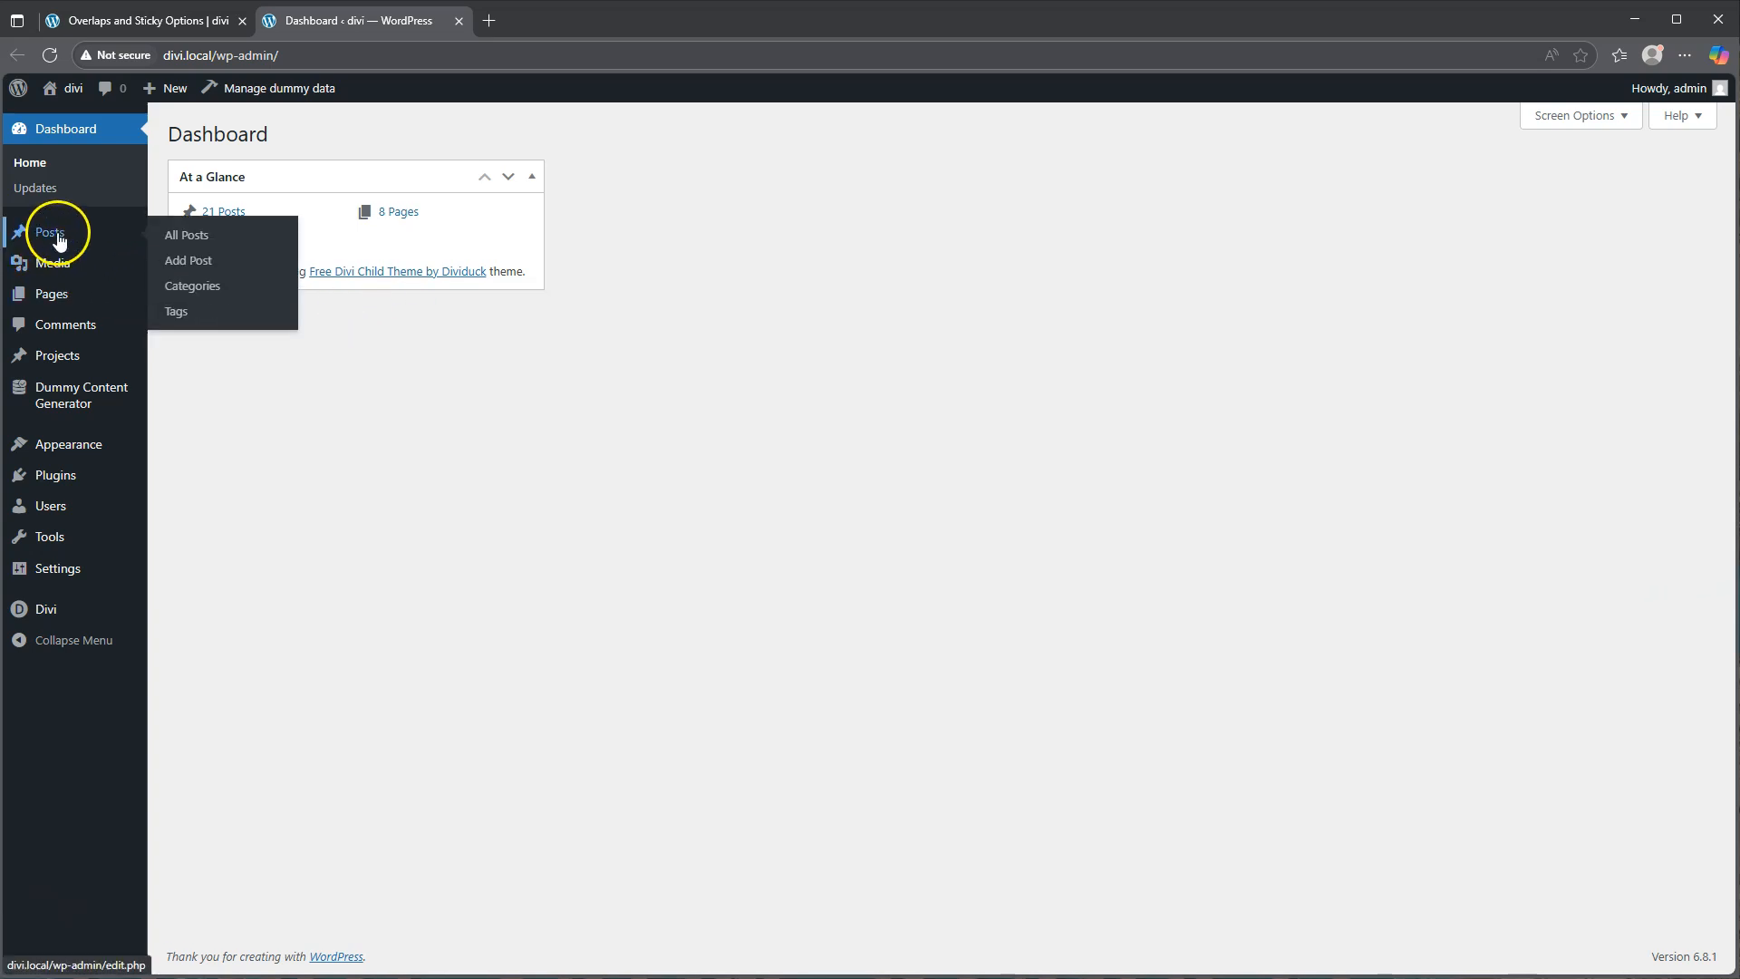
mouse_move(66, 307)
click(190, 323)
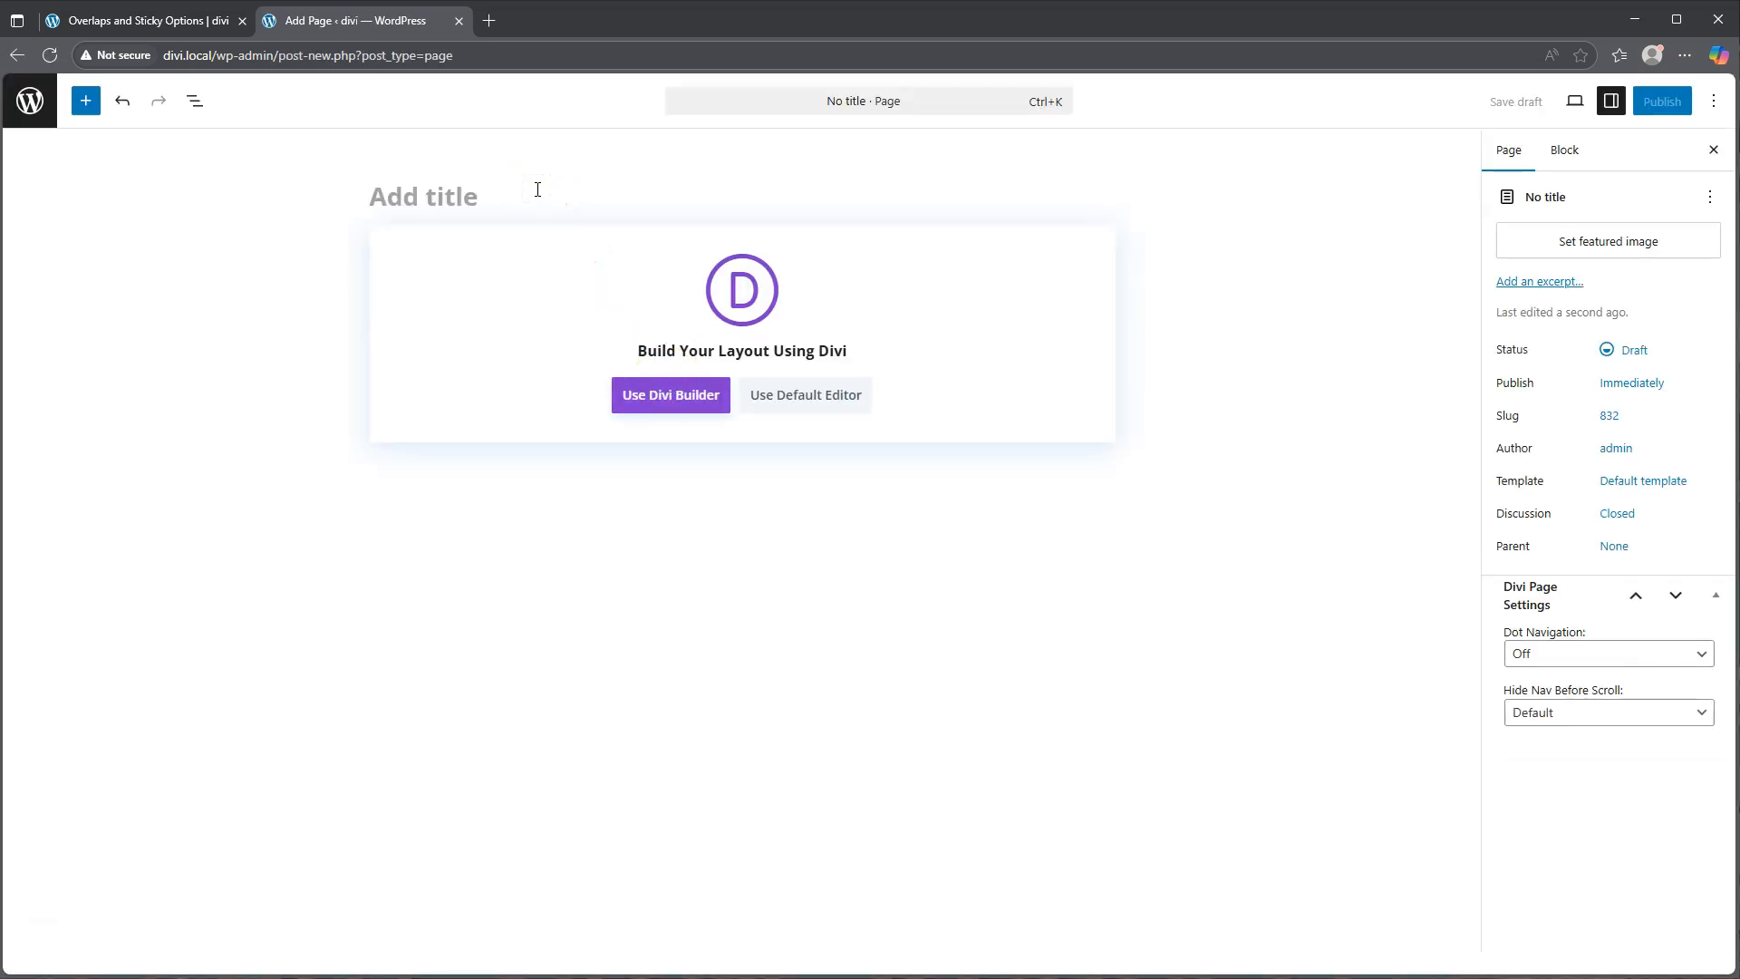
text(Overlap)
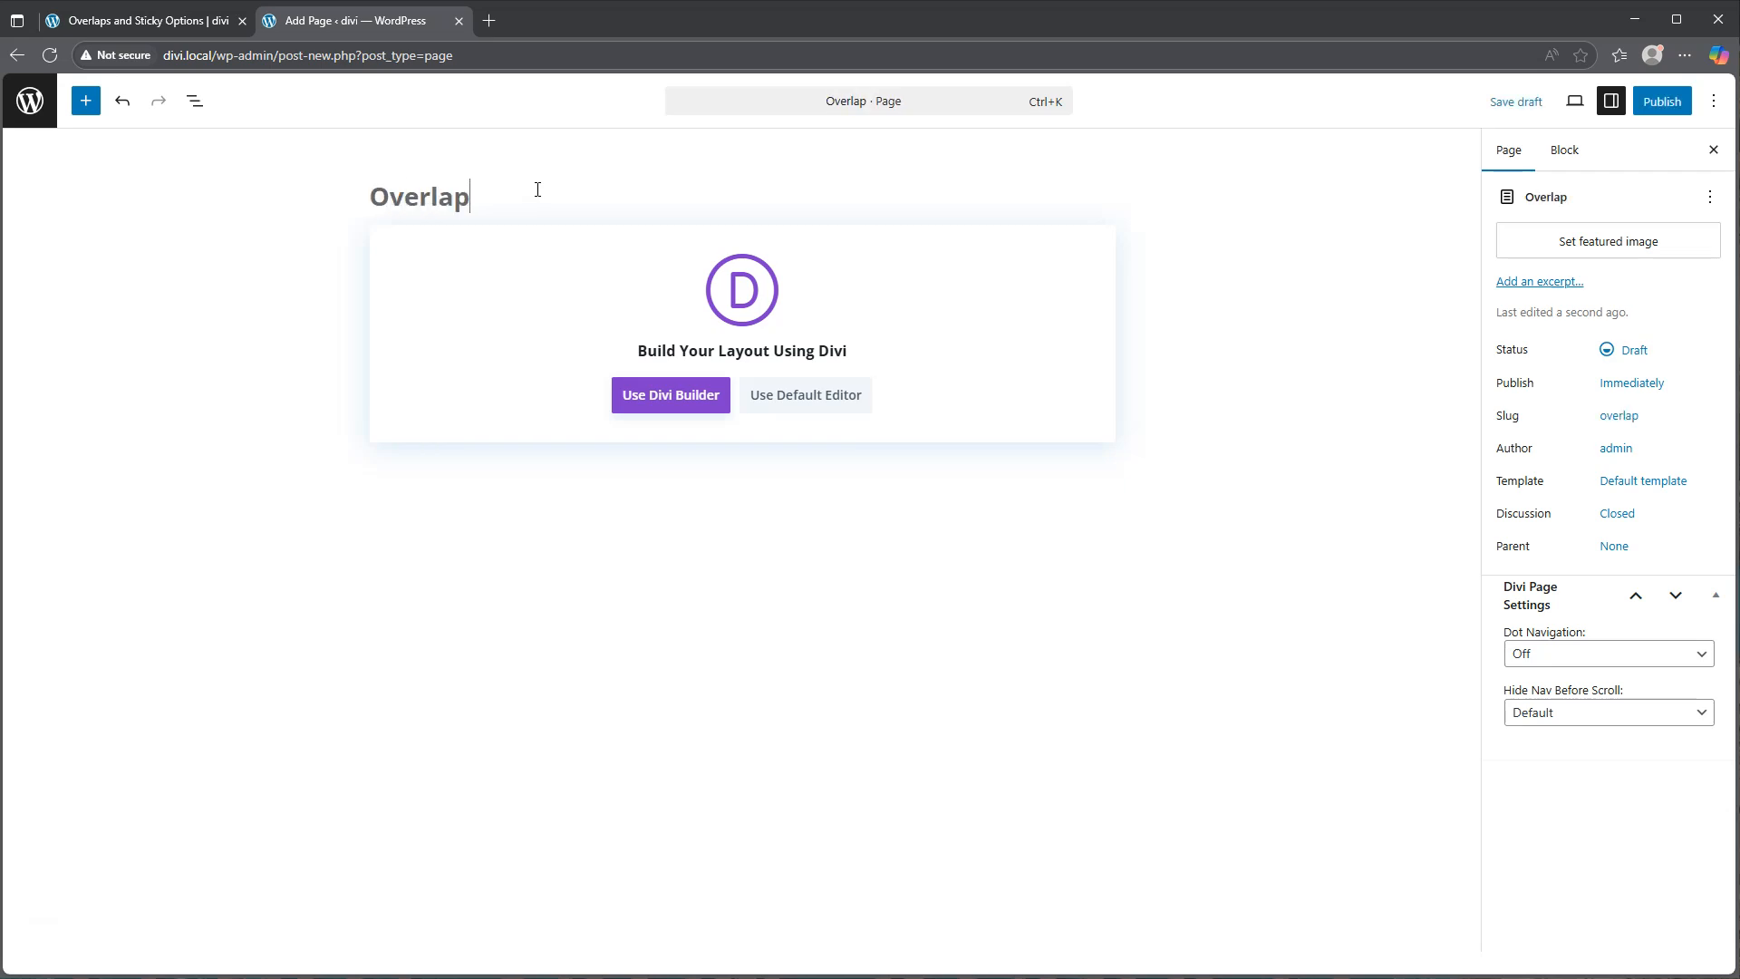
text(s and Sticky options )
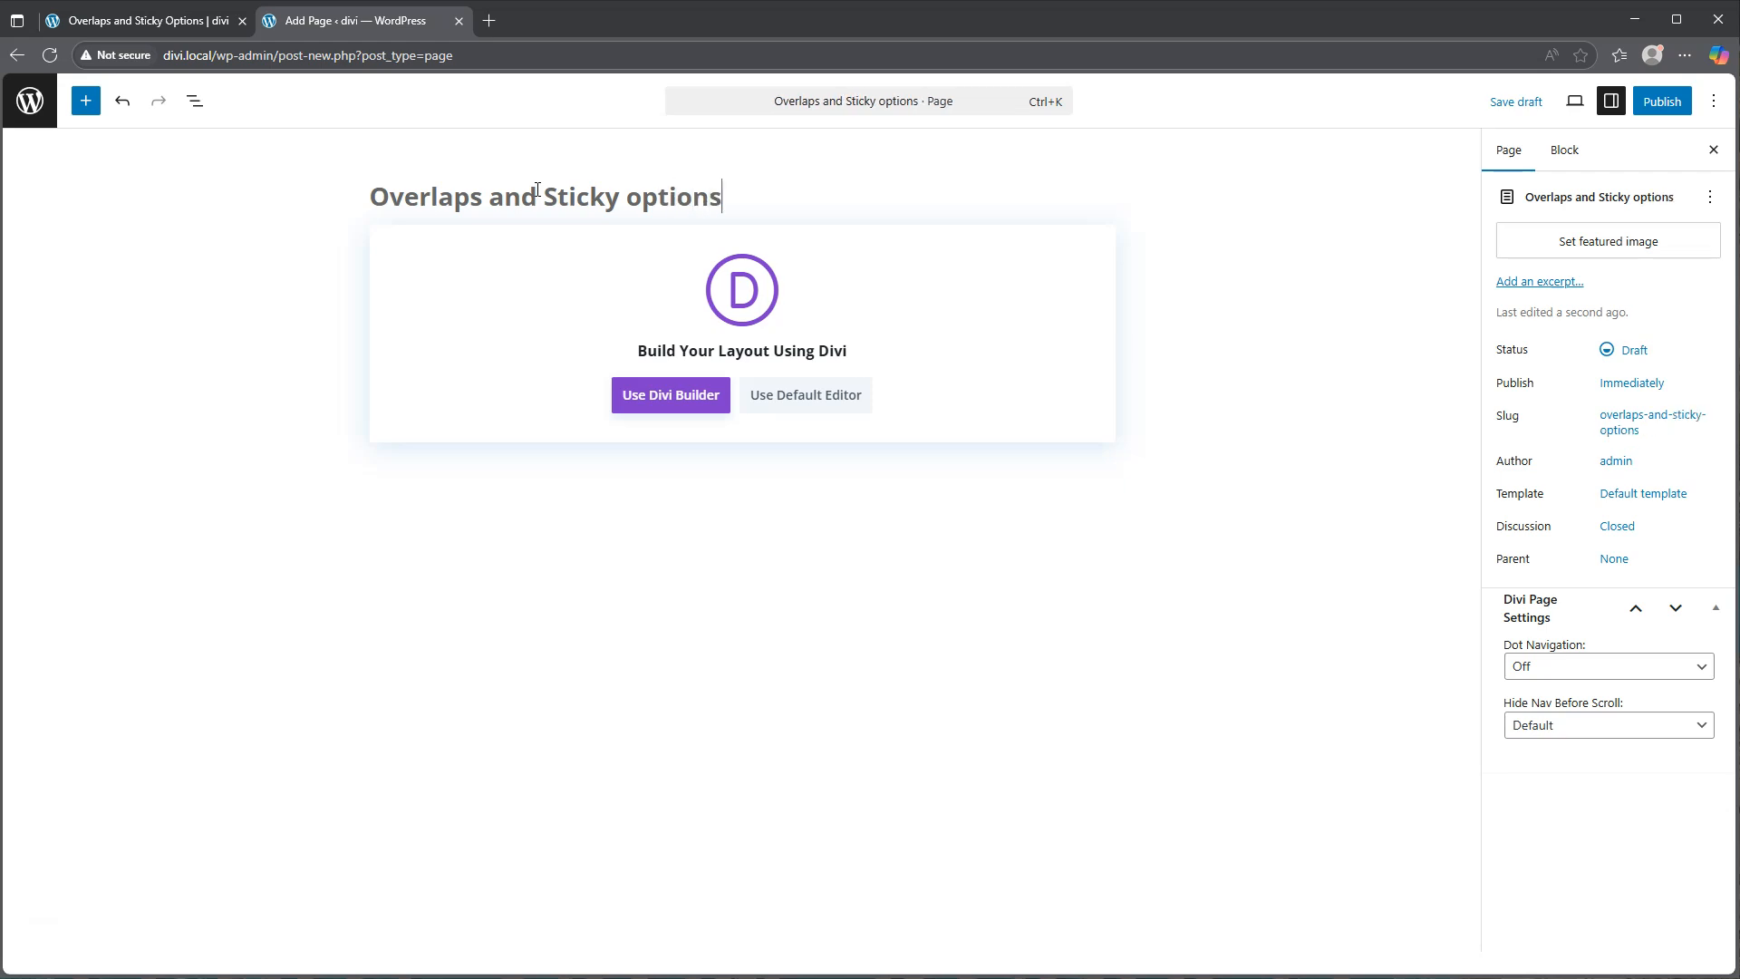
text(Demoi)
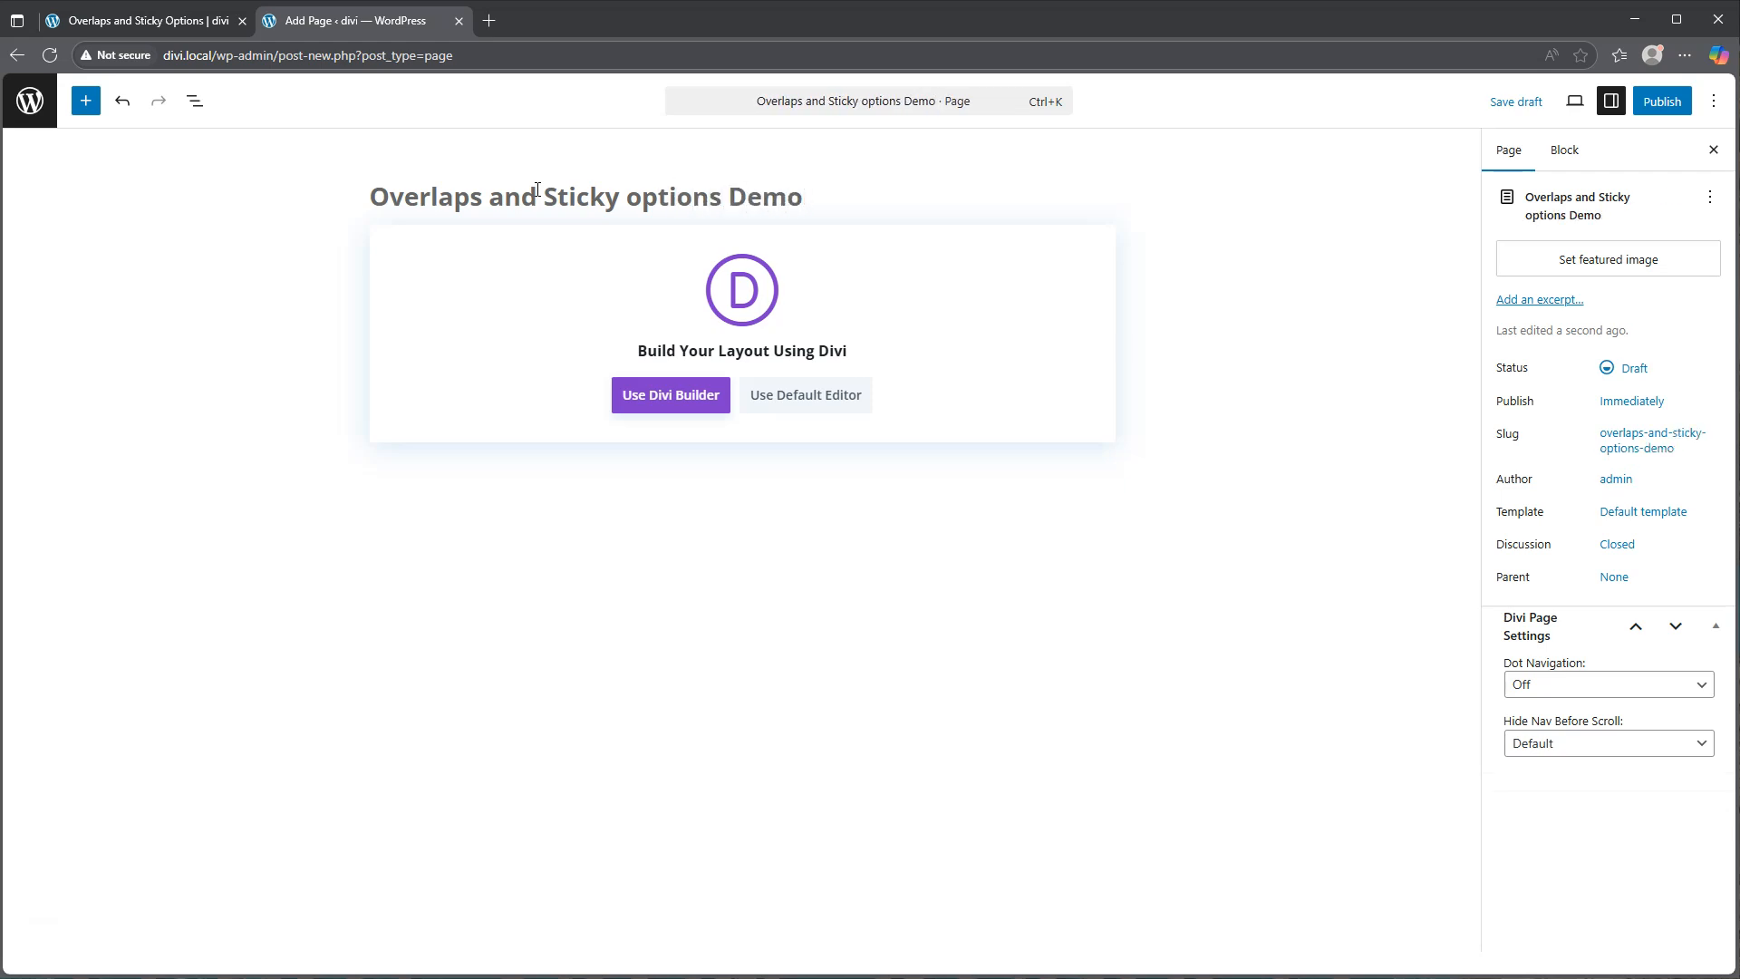
click(676, 395)
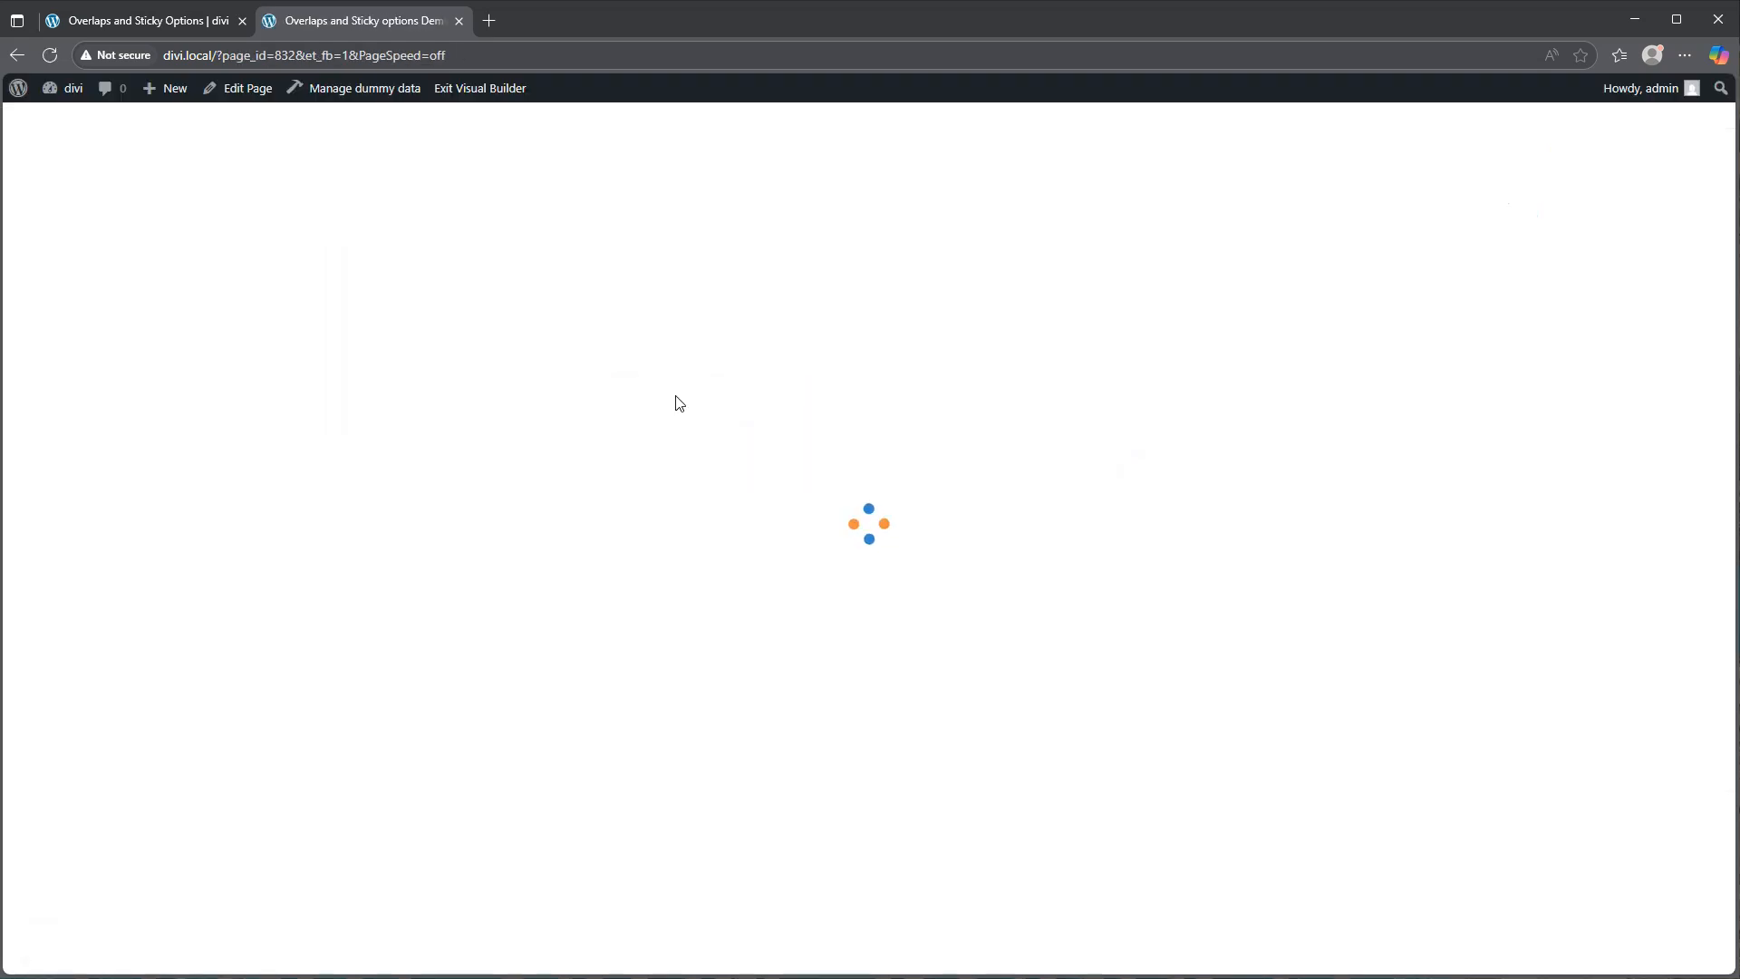
click(508, 545)
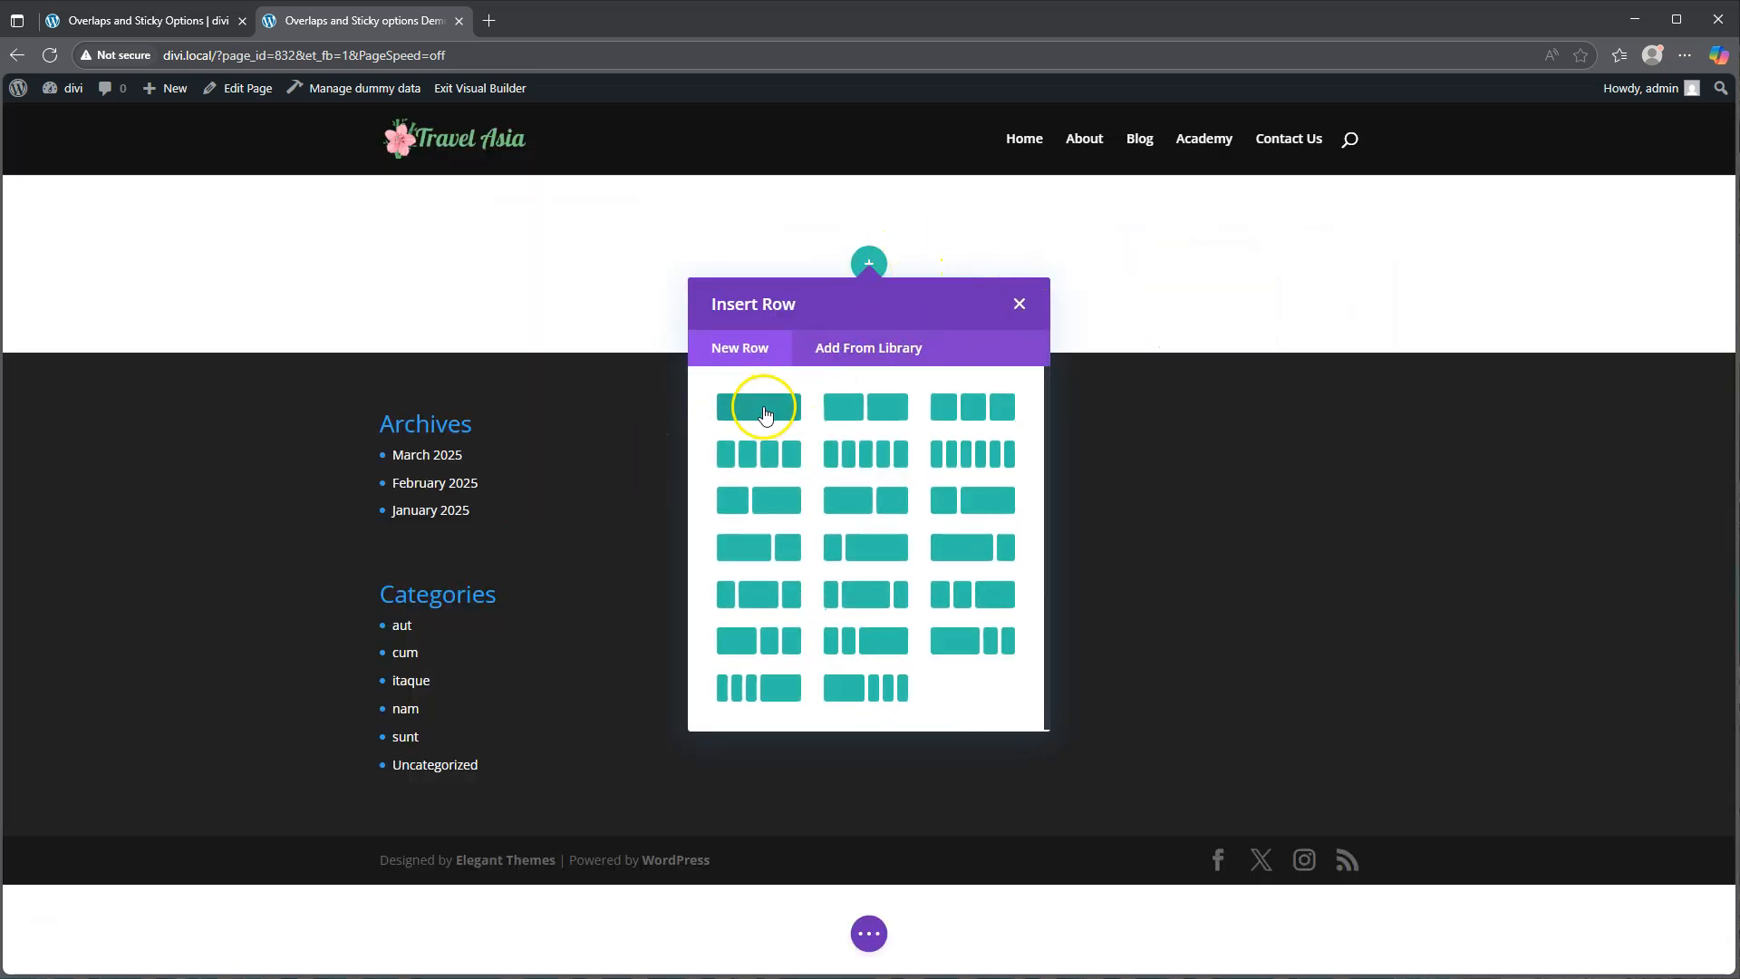
- Copy the heading "Overlaps and Sticky options Demo" from the finished demo page
click(127, 20)
scroll(477, 299, up, 3)
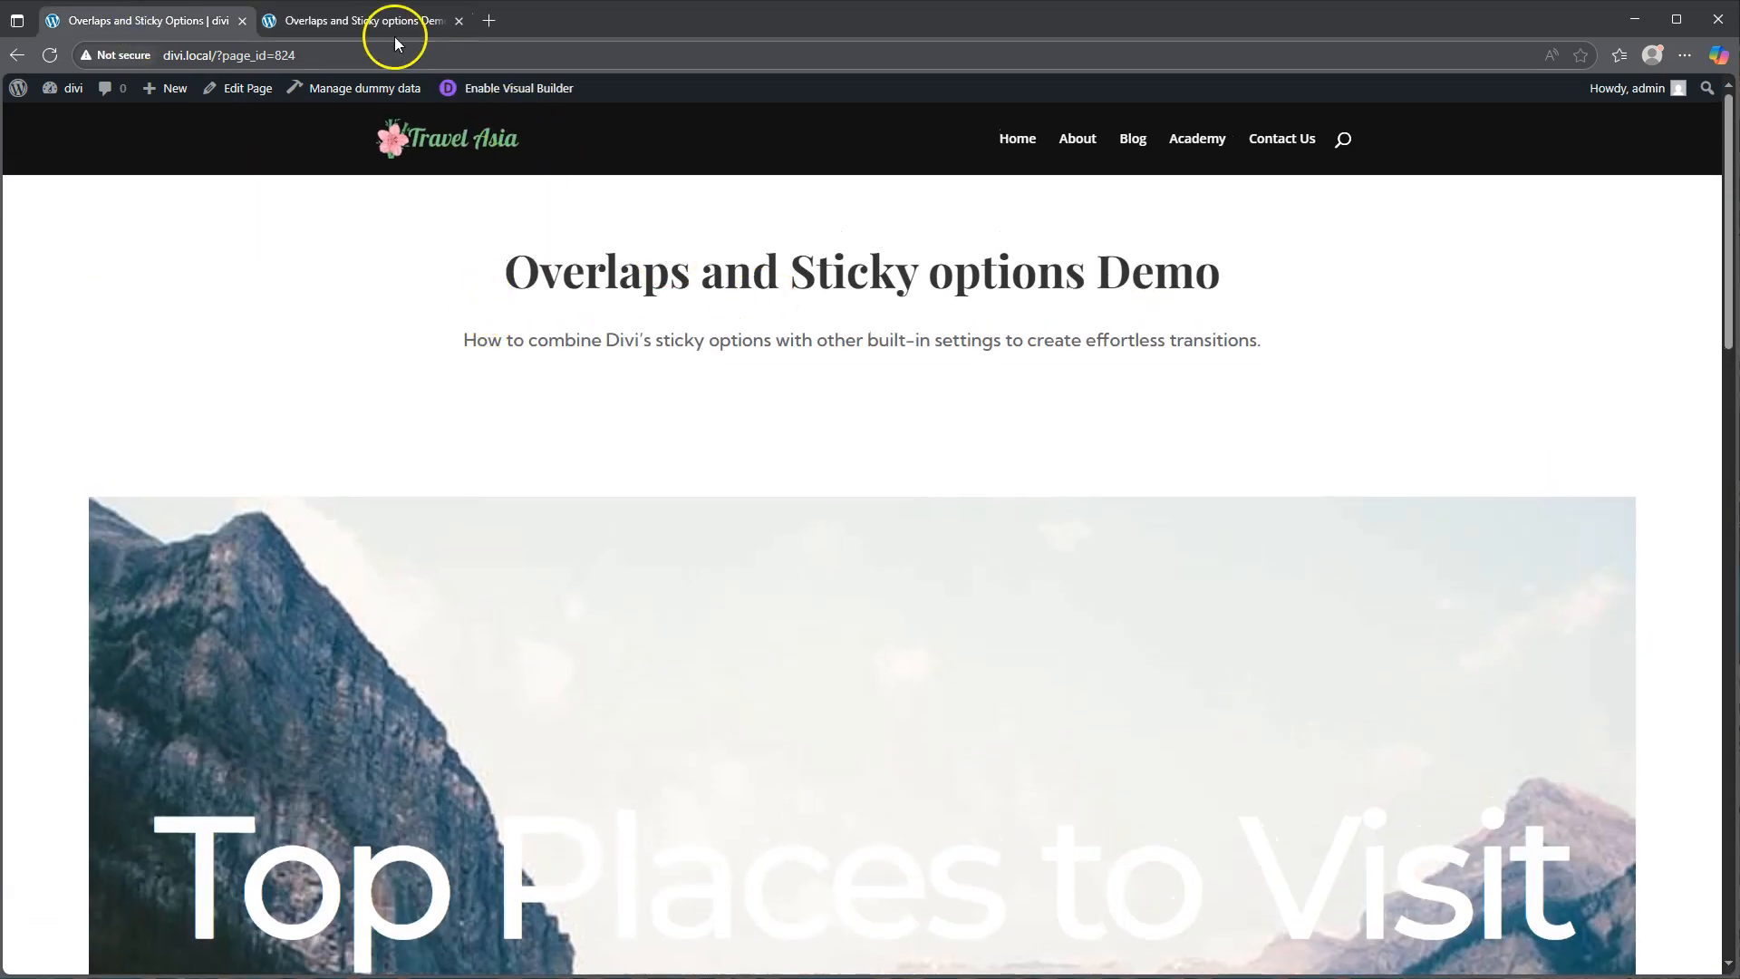
drag(509, 272, 1233, 295)
key(ctrl+c)
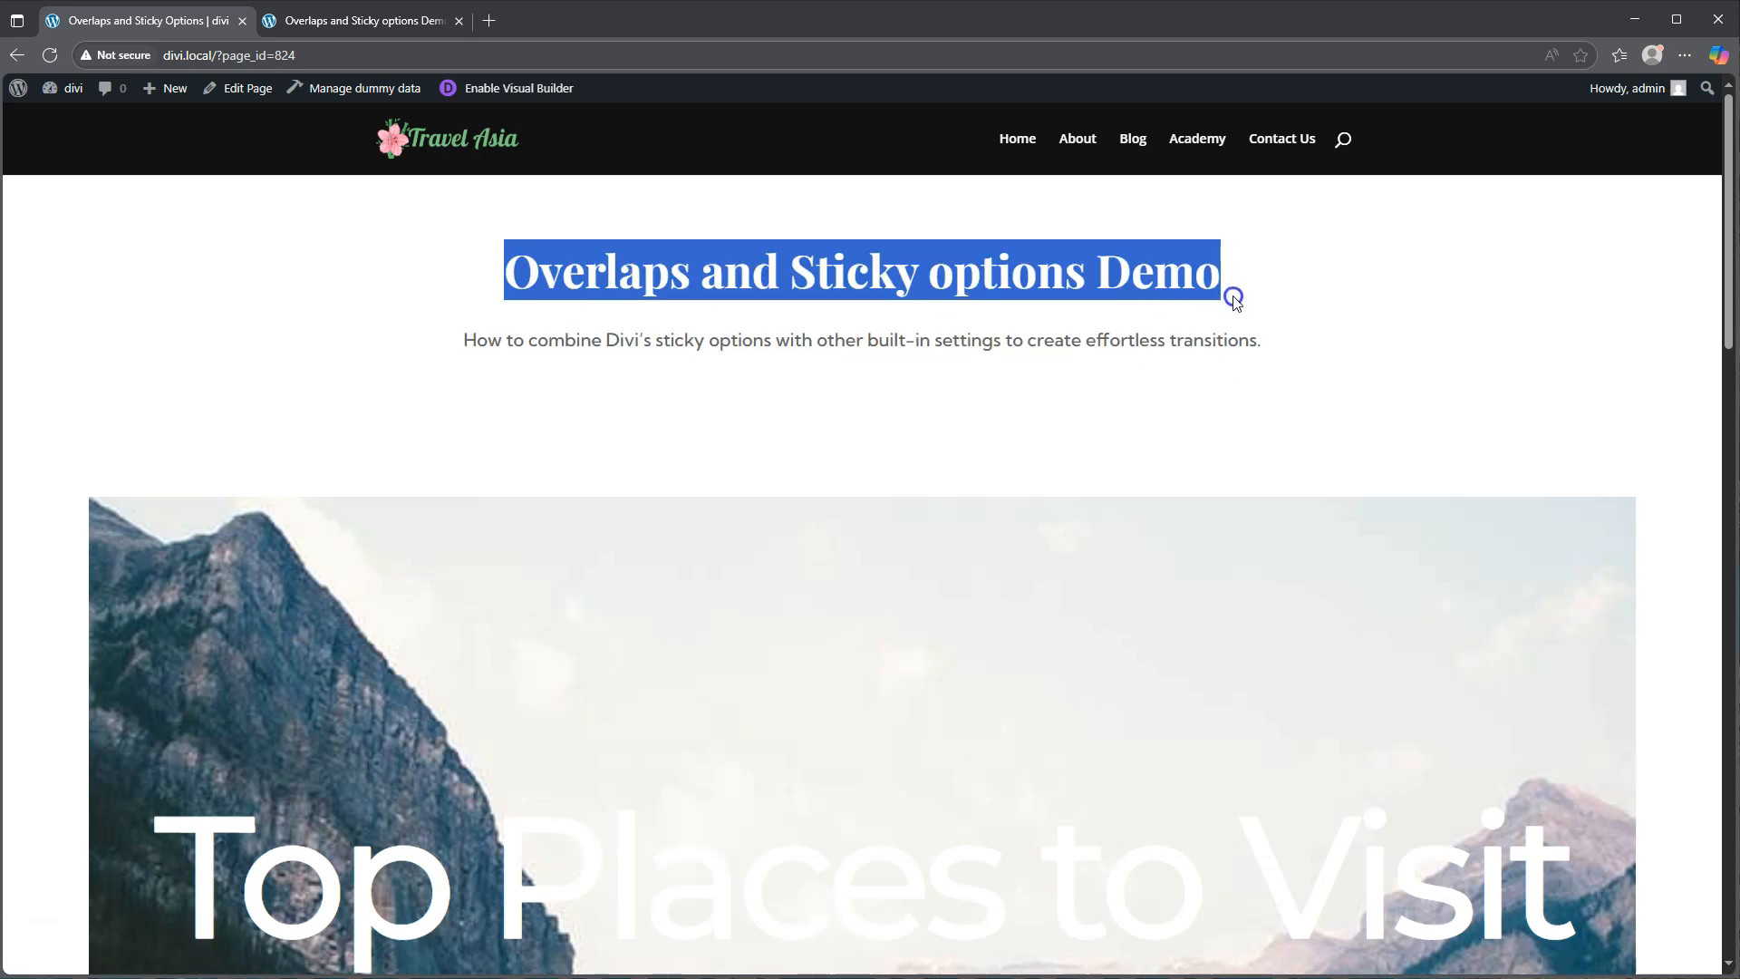
- Back on the new page, insert a single-column row containing a Text module
click(367, 25)
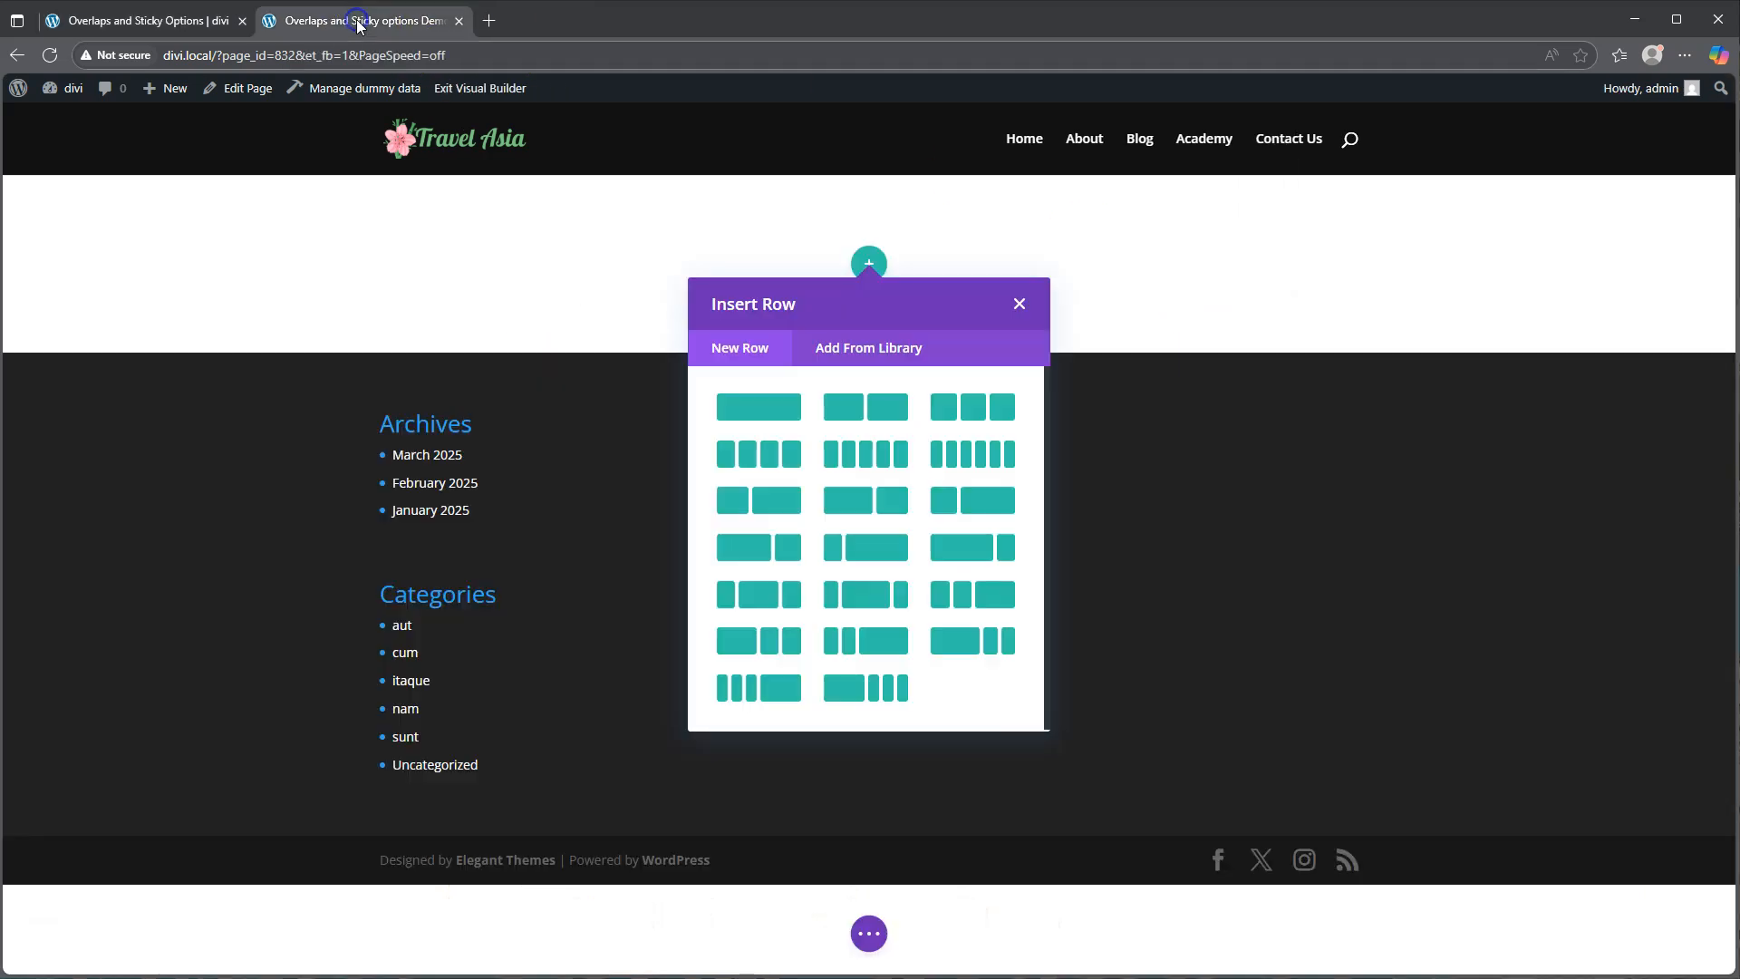
click(751, 413)
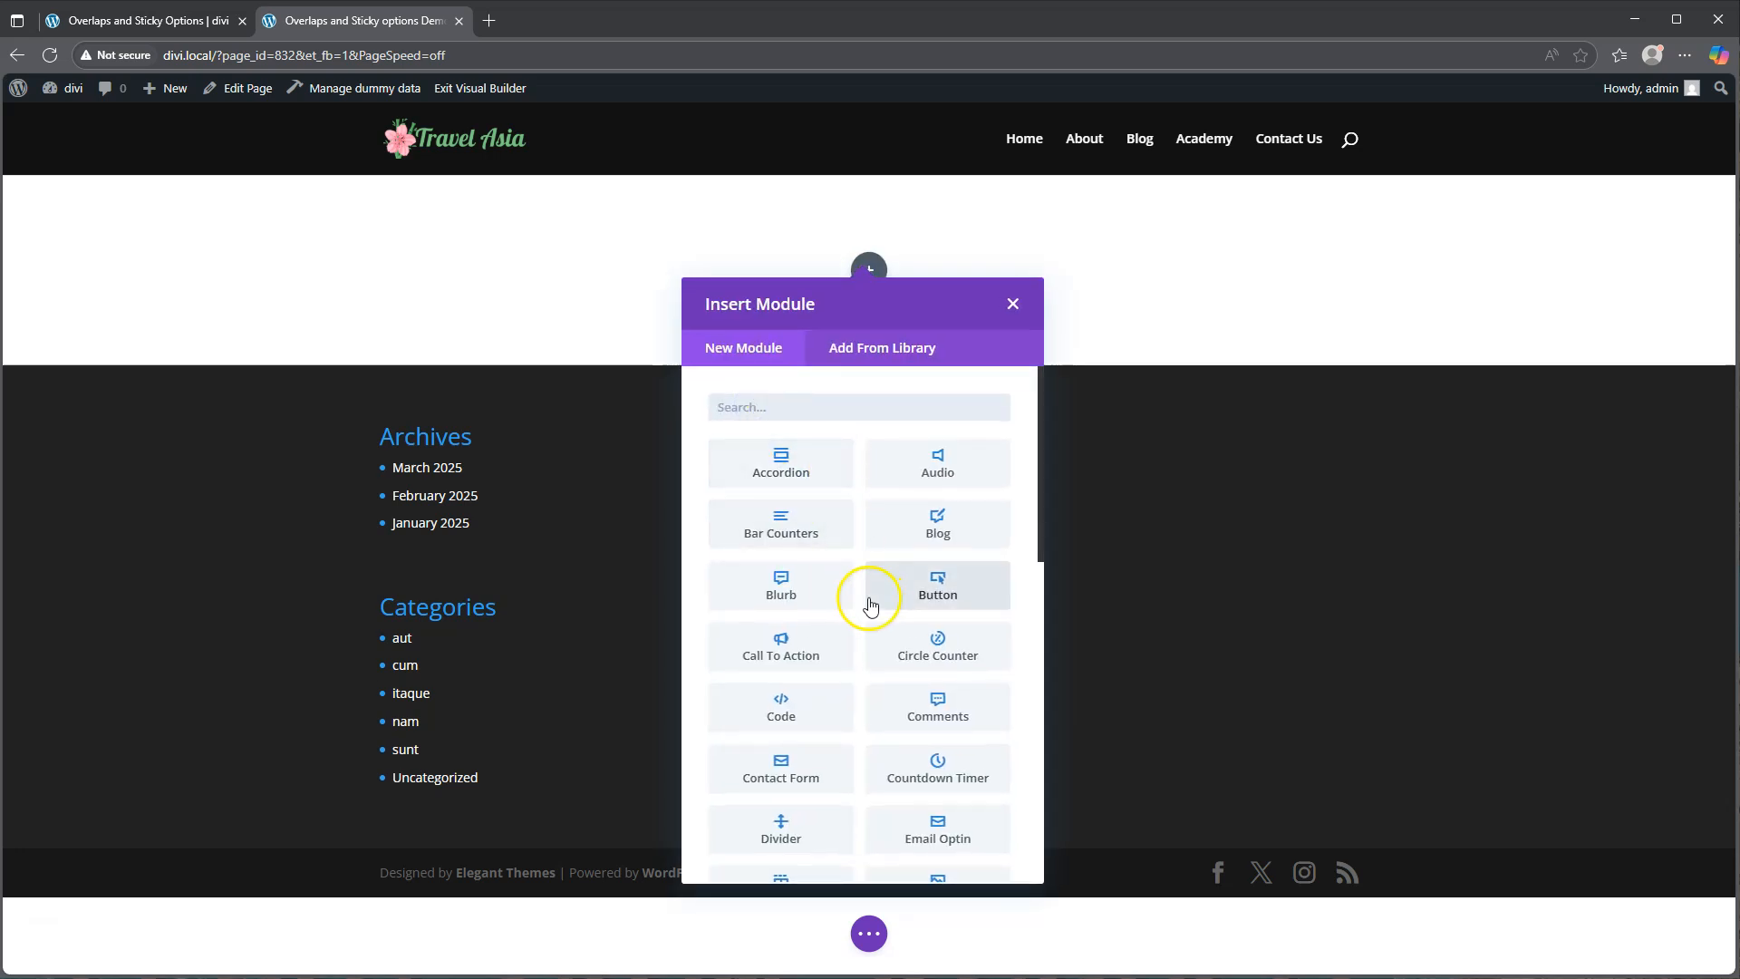
scroll(869, 608, down, 4)
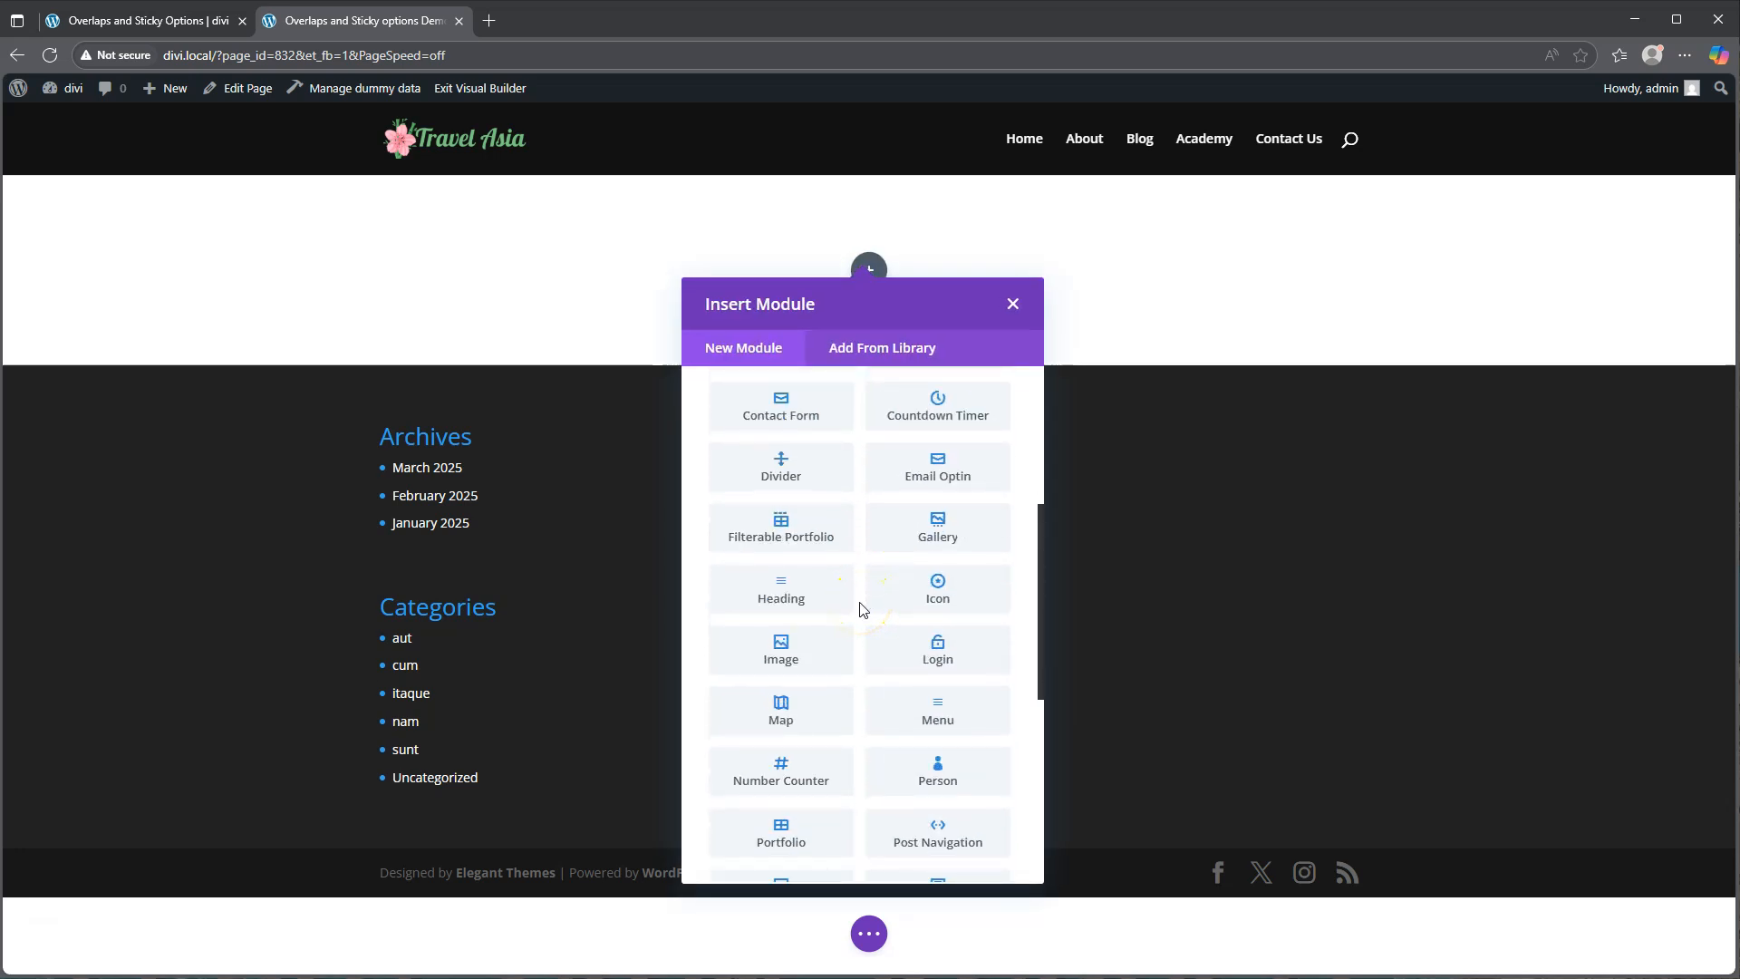
scroll(865, 607, down, 5)
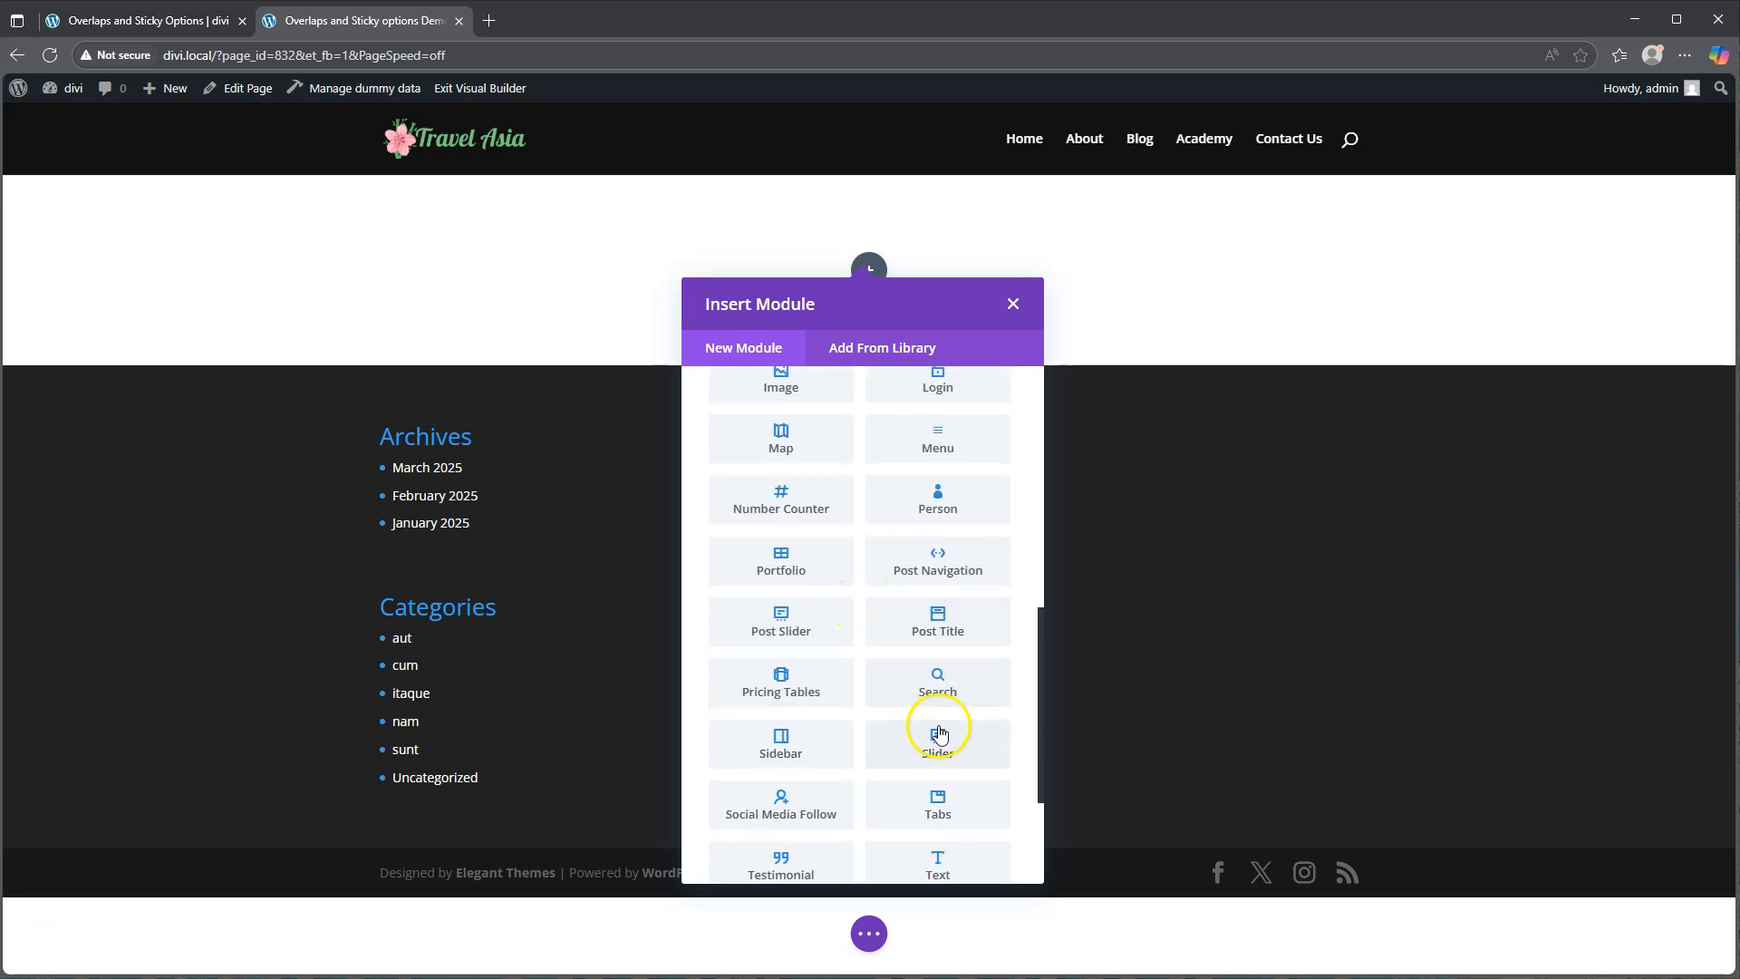
click(950, 678)
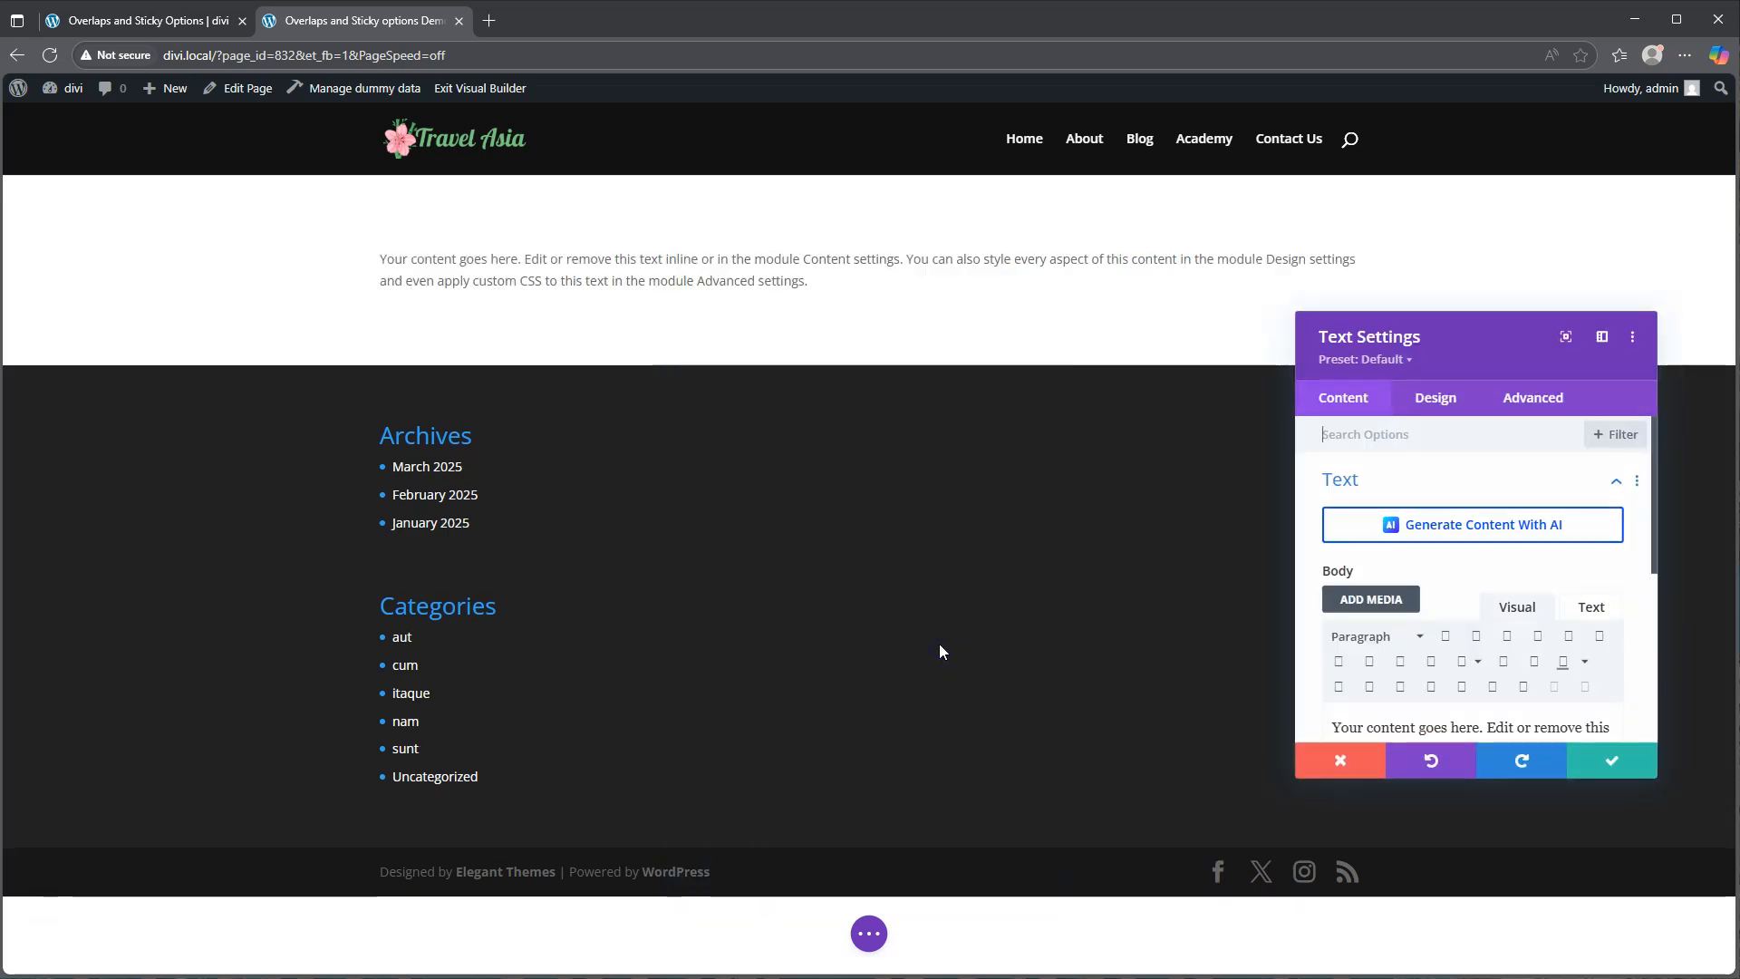
- Replace the Text module's placeholder body with the copied heading "Overlaps and Sticky options Demo"
scroll(1441, 607, down, 2)
drag(1540, 656, 1296, 533)
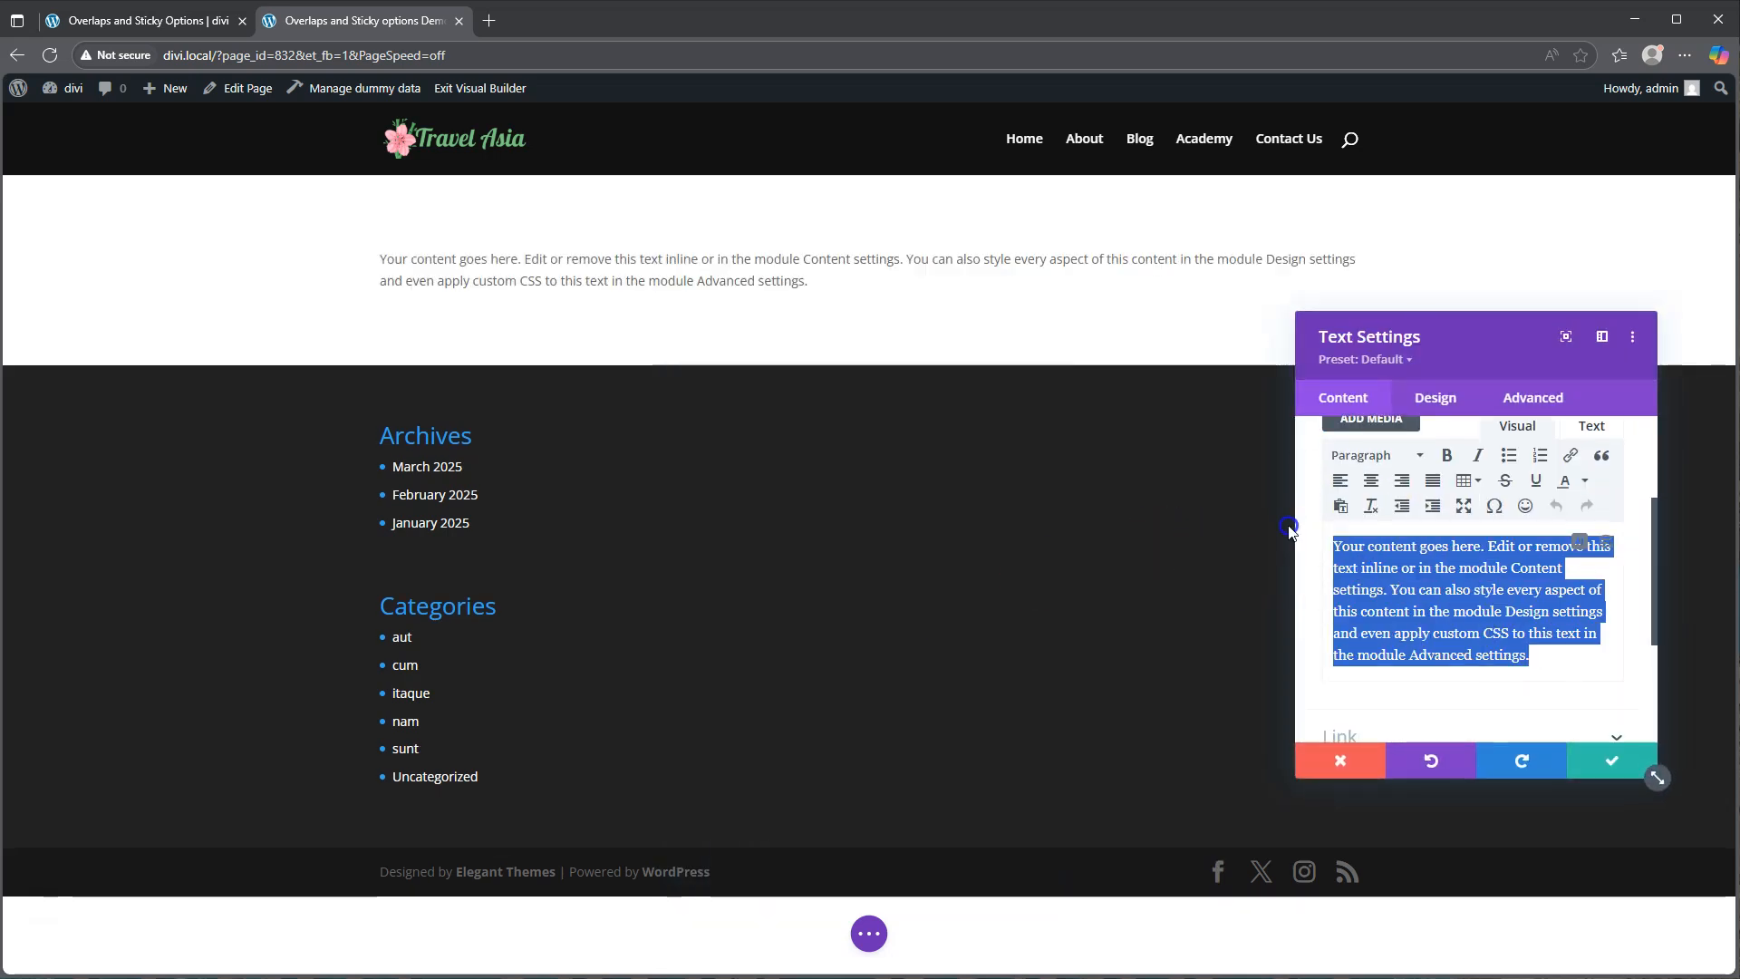
key(ctrl+v)
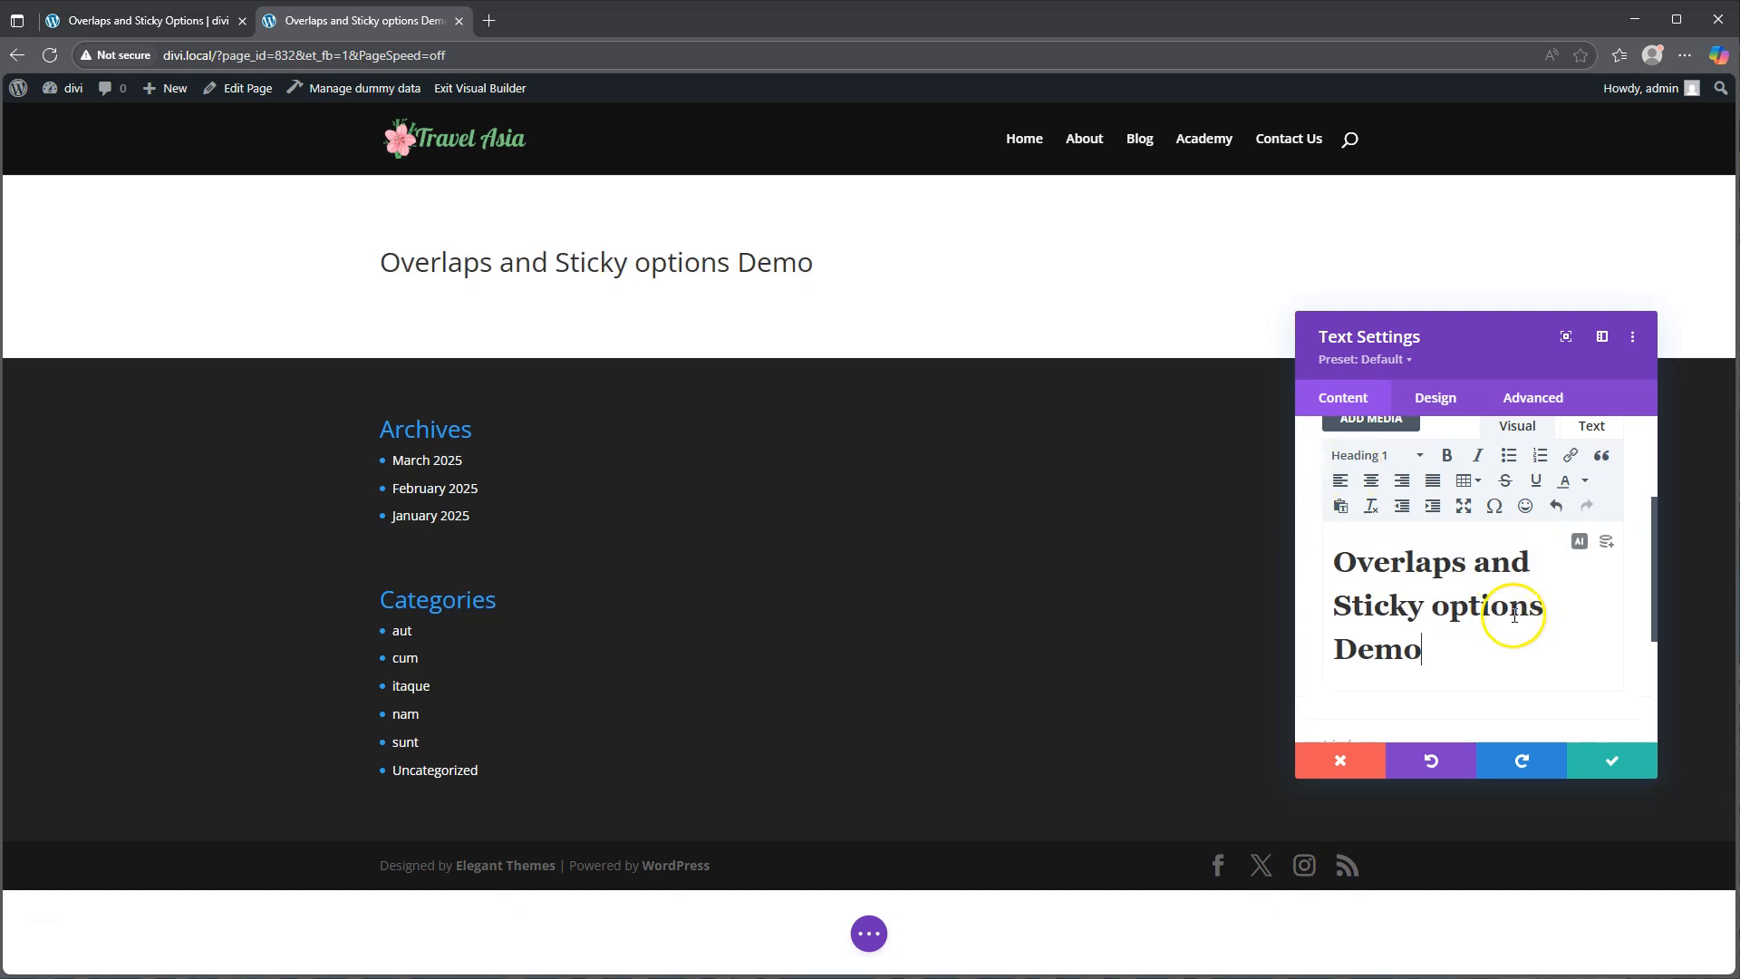
- Set the H1 heading font to Playfair Display with a Bold weight
click(1437, 400)
click(1402, 541)
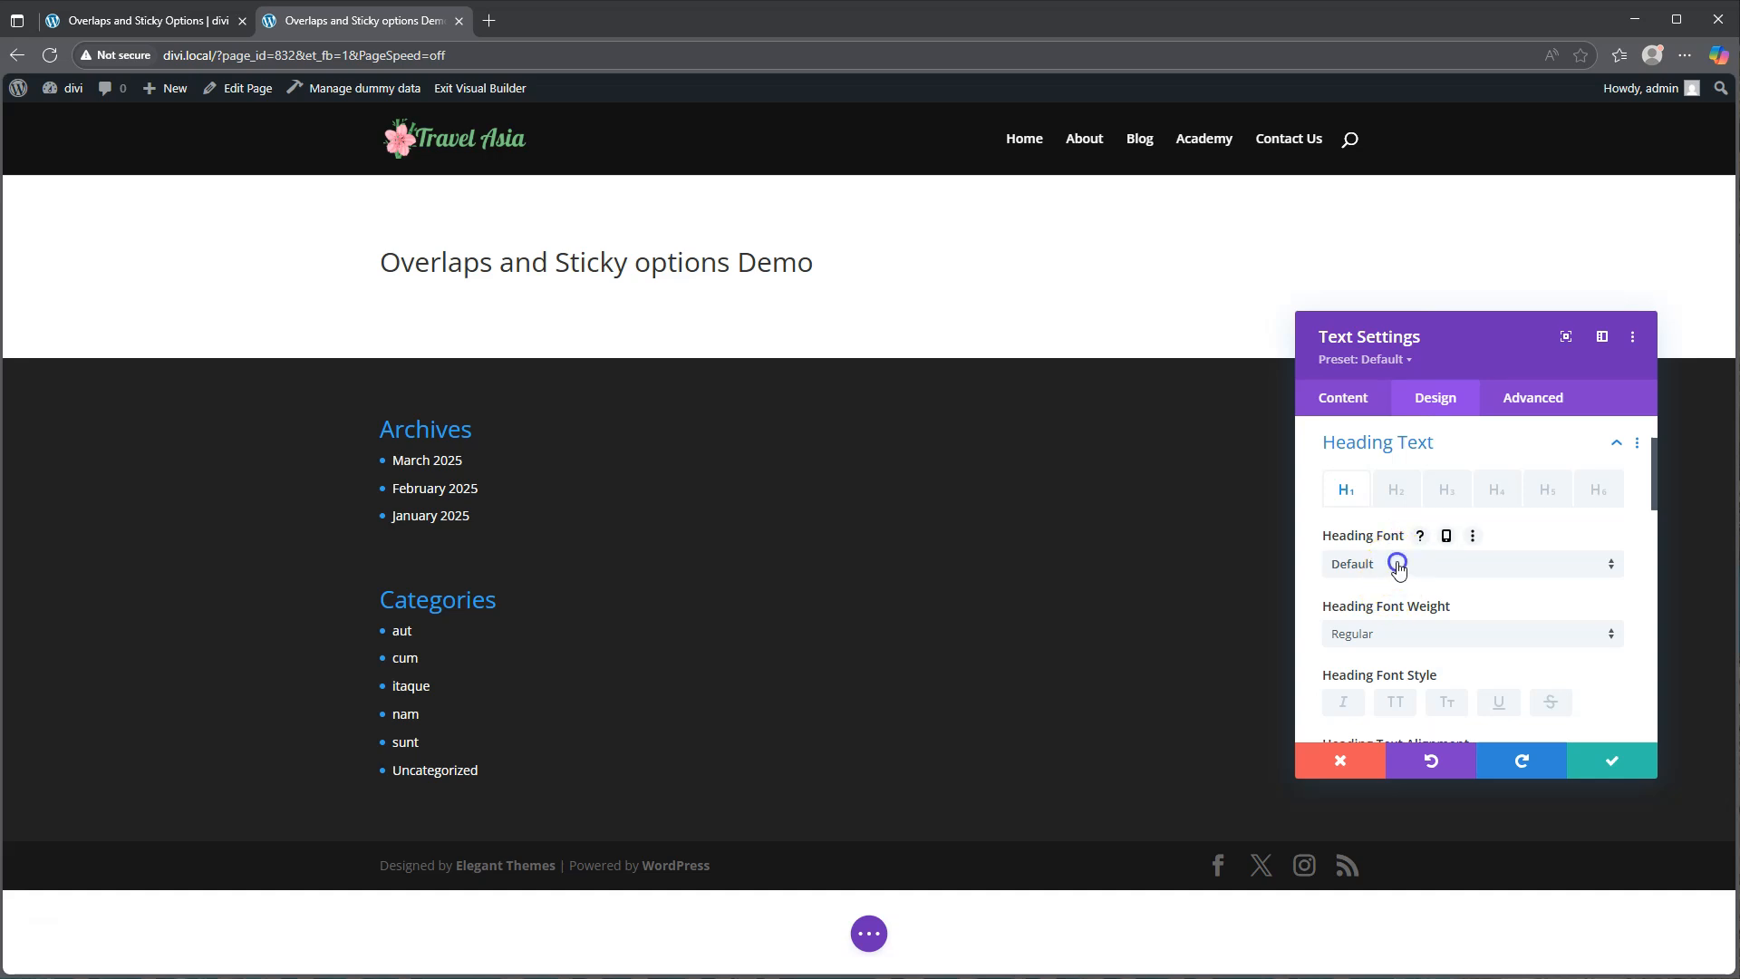
click(1398, 566)
click(1402, 311)
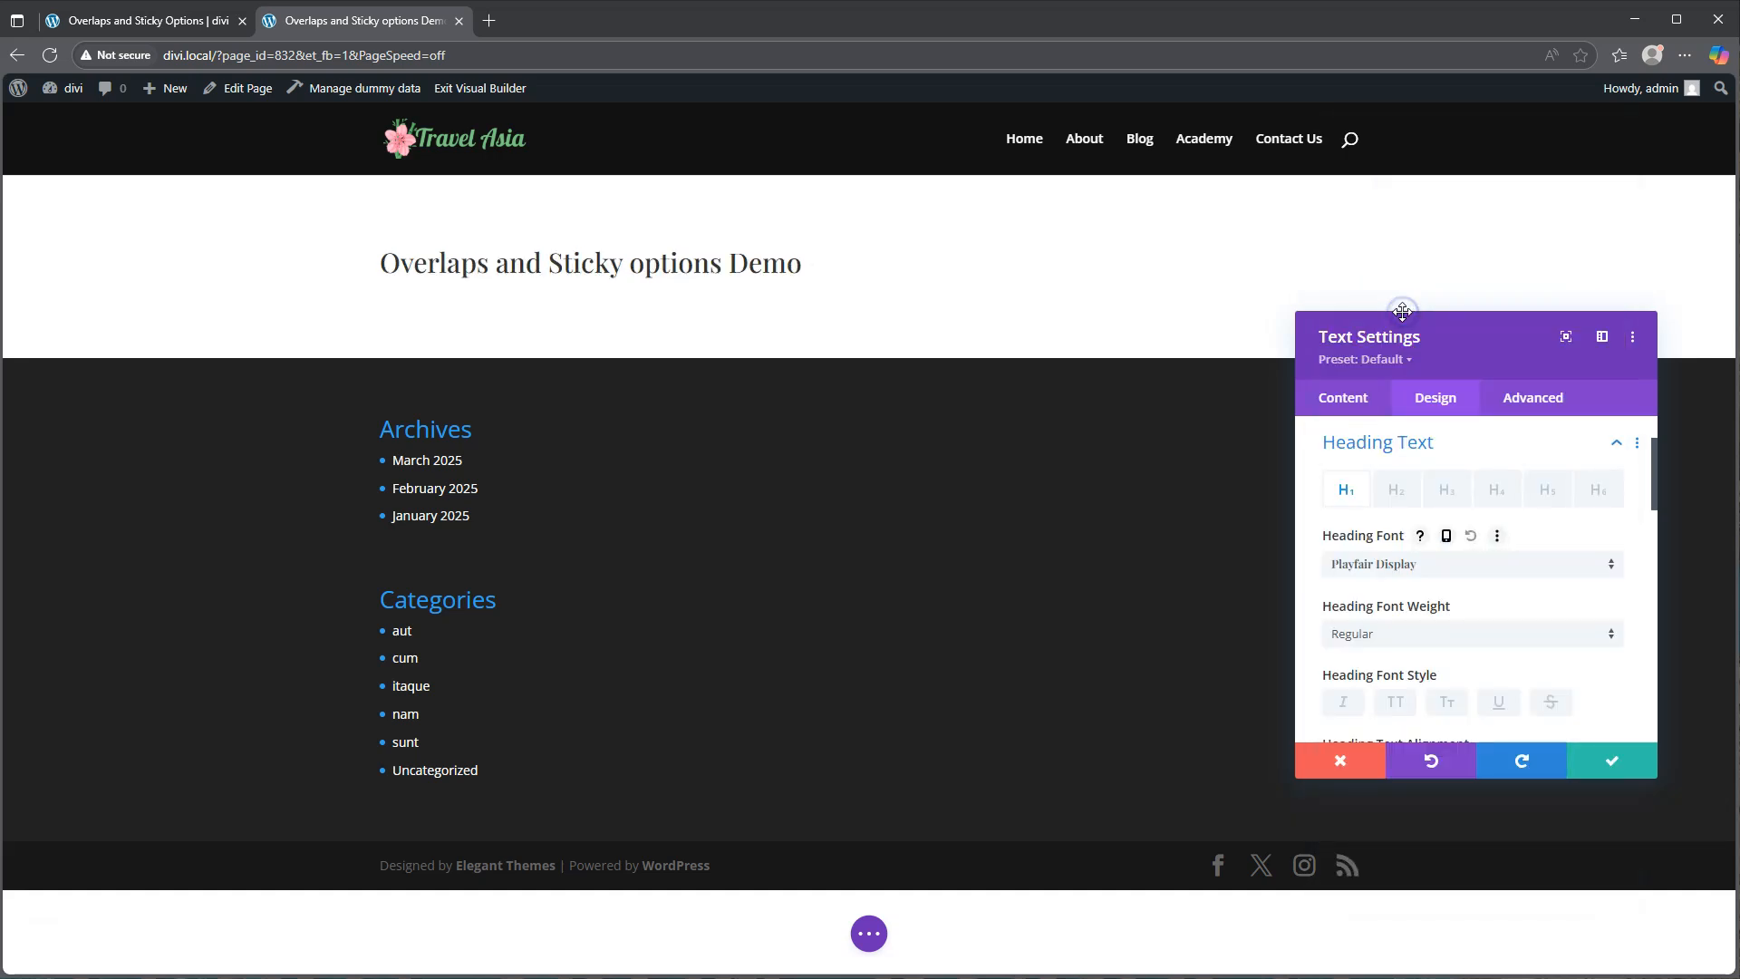
click(1383, 634)
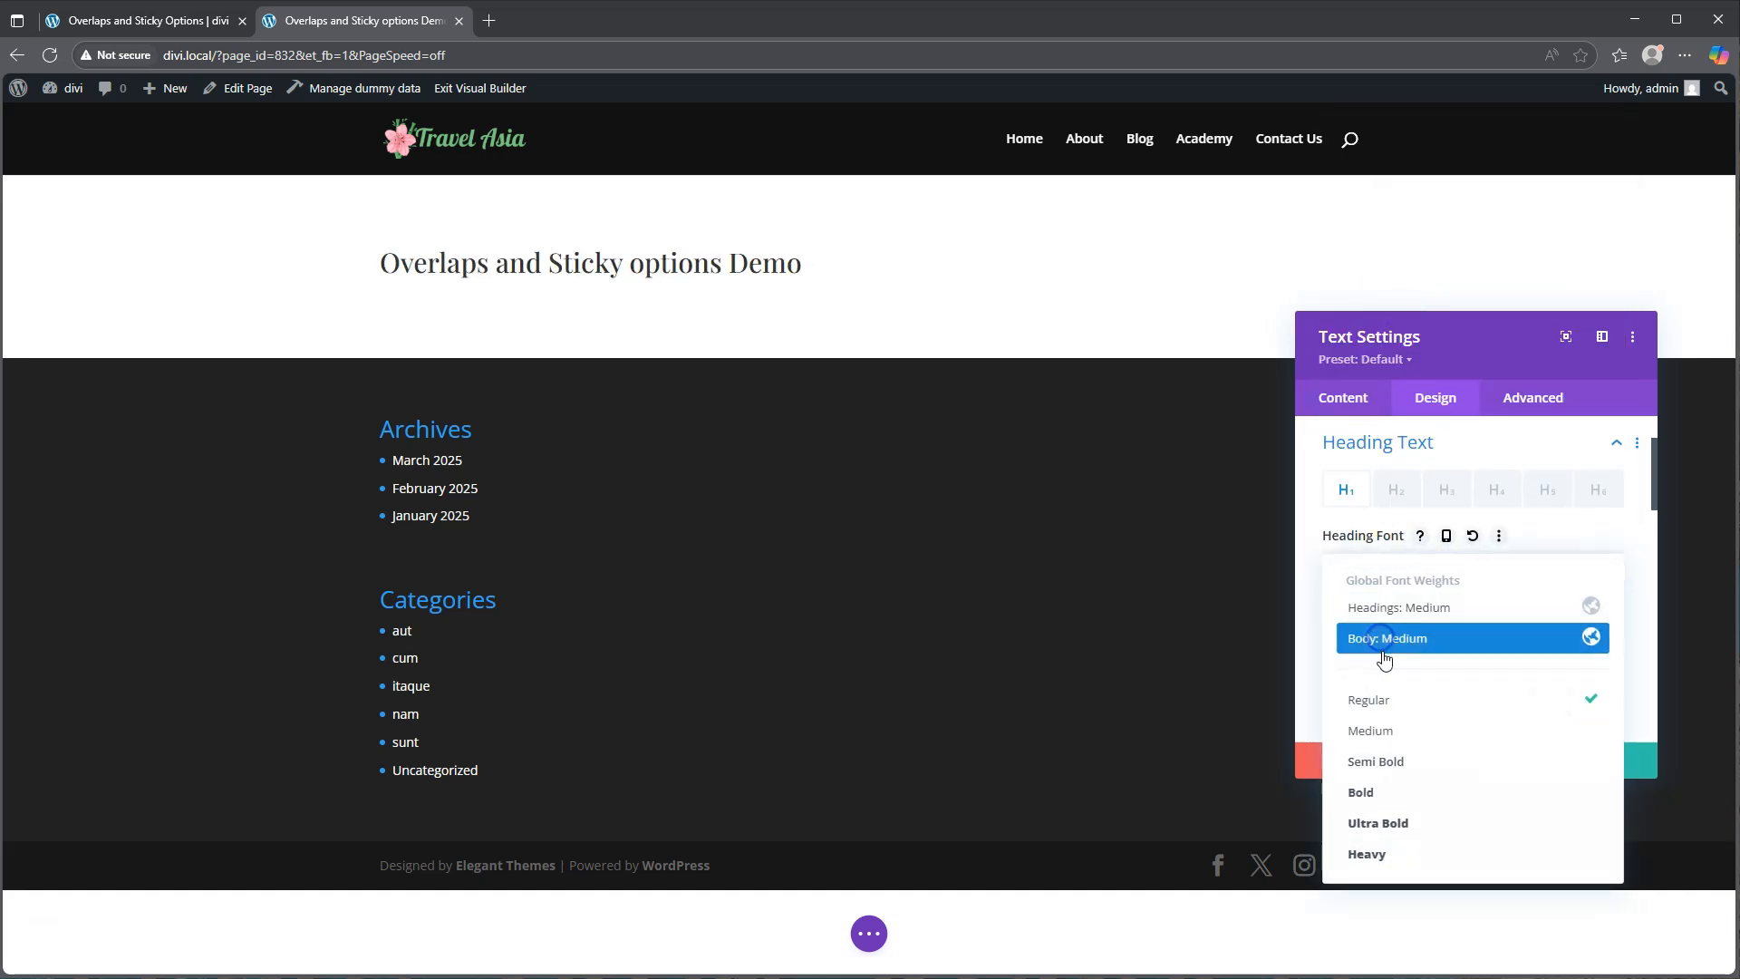
click(1374, 785)
- Set the heading text size to 50px, center the heading and save the Text module settings
scroll(1453, 681, down, 4)
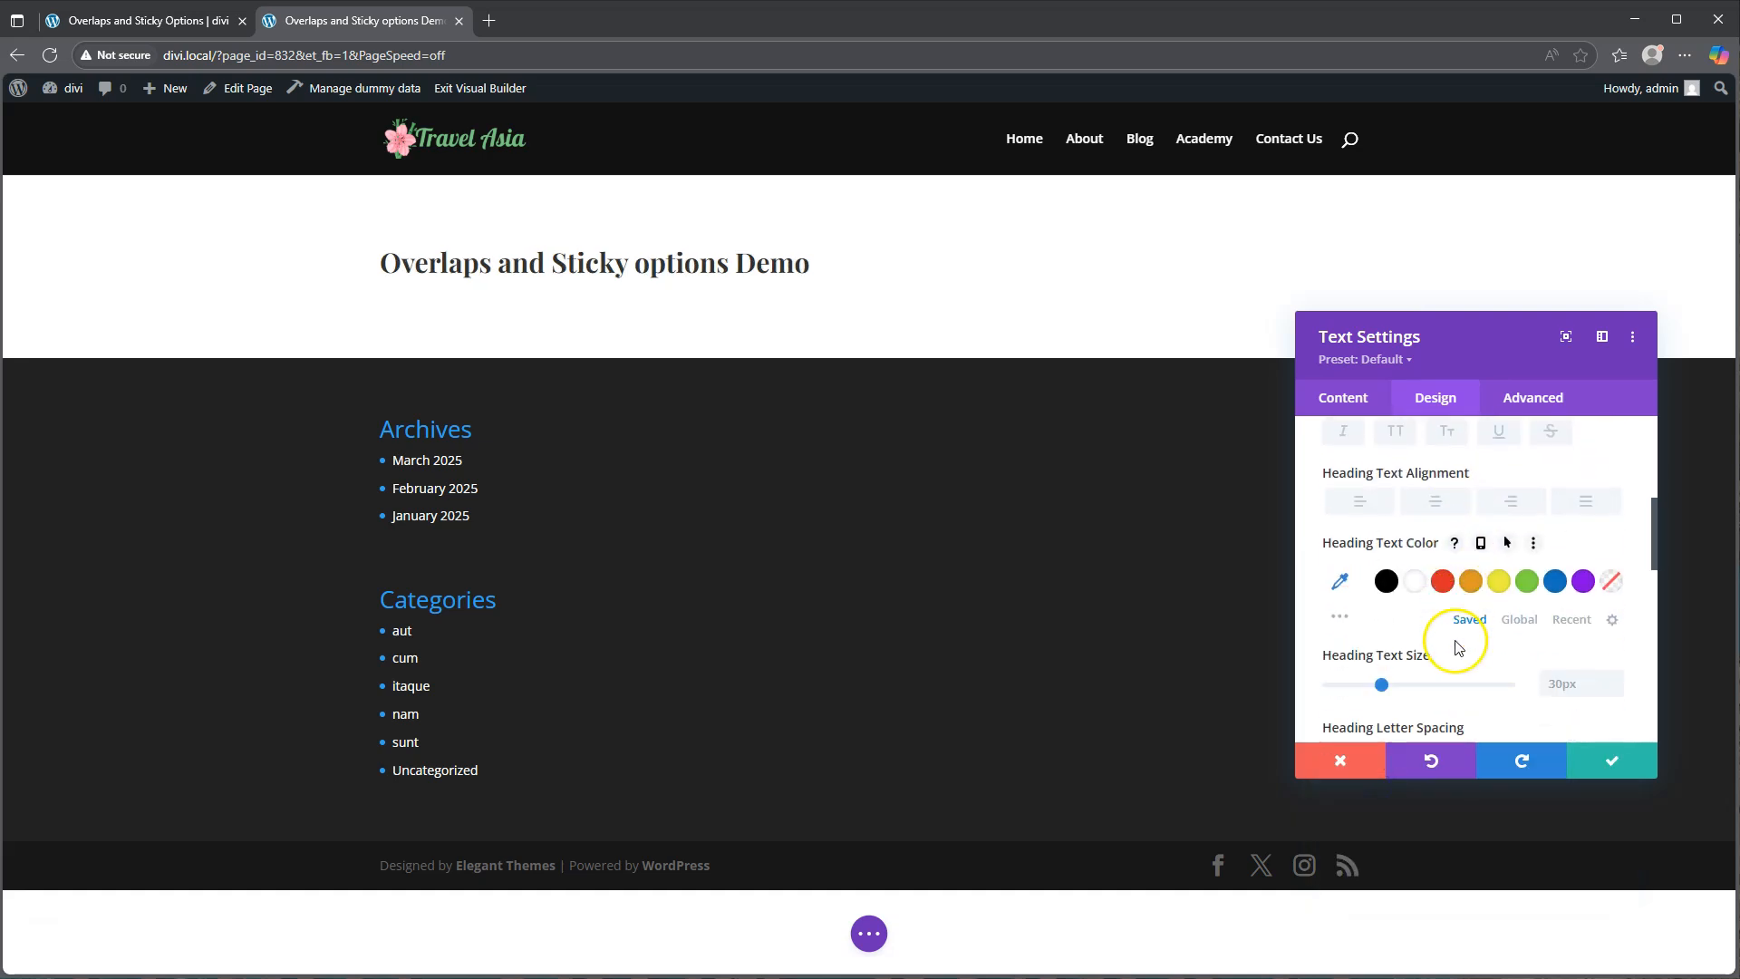
drag(1381, 594, 1417, 602)
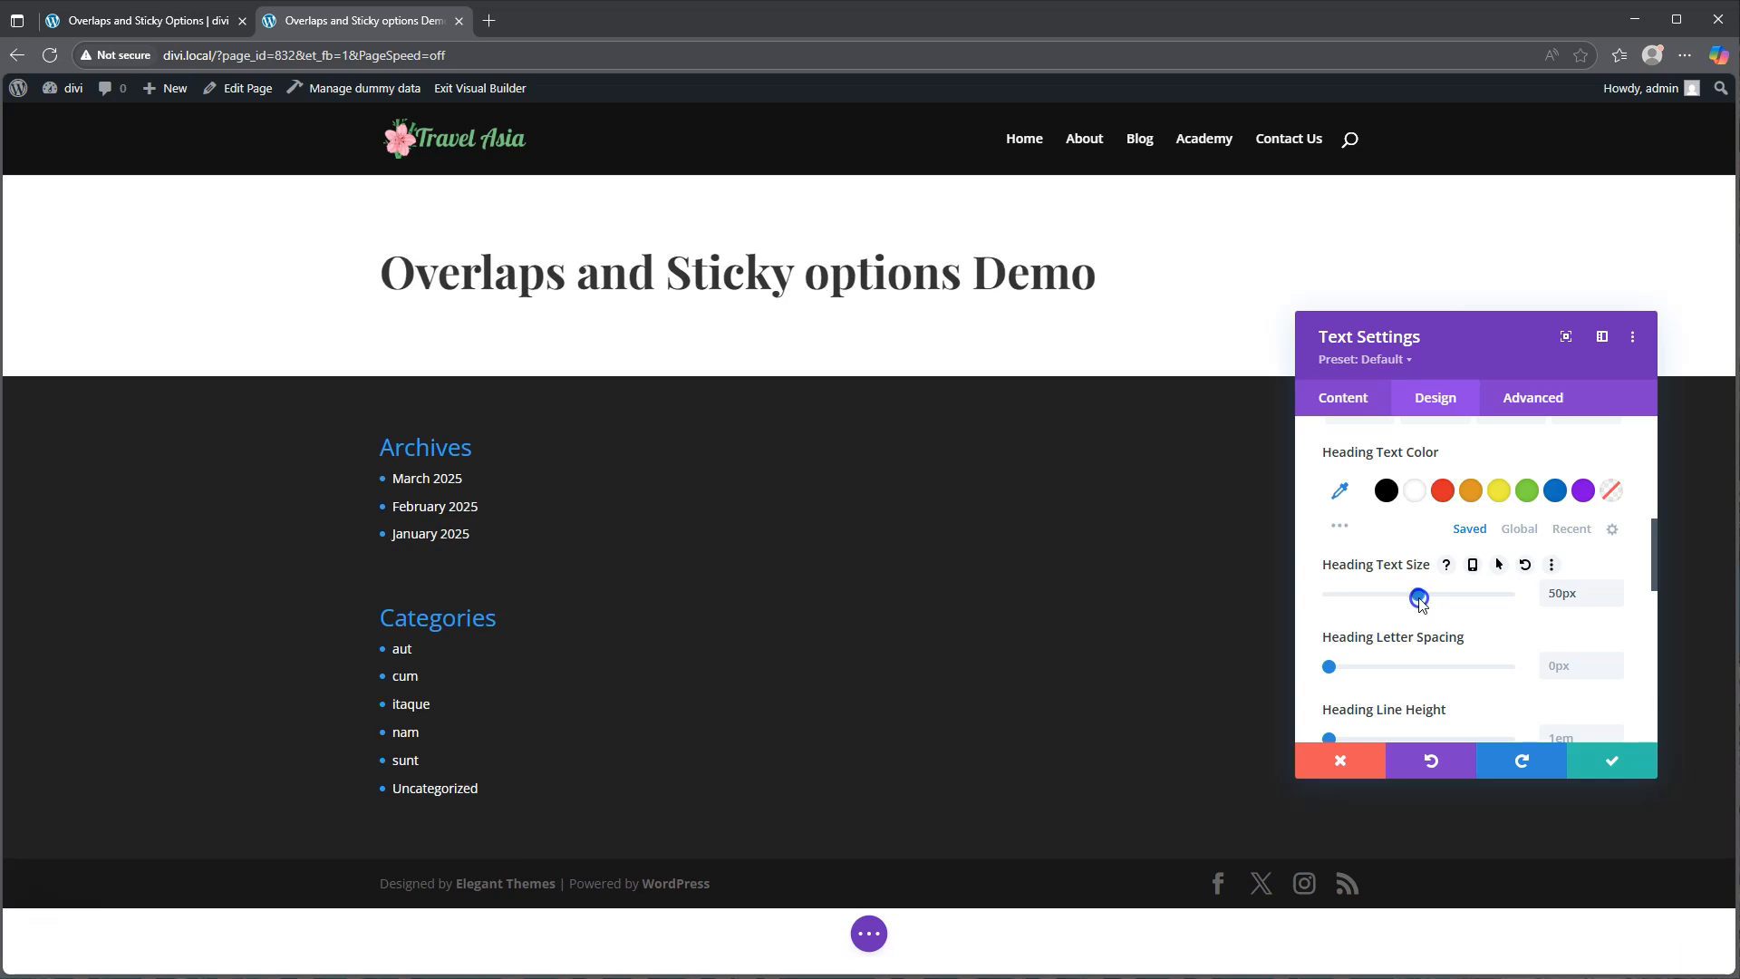
scroll(1421, 603, up, 2)
click(1435, 598)
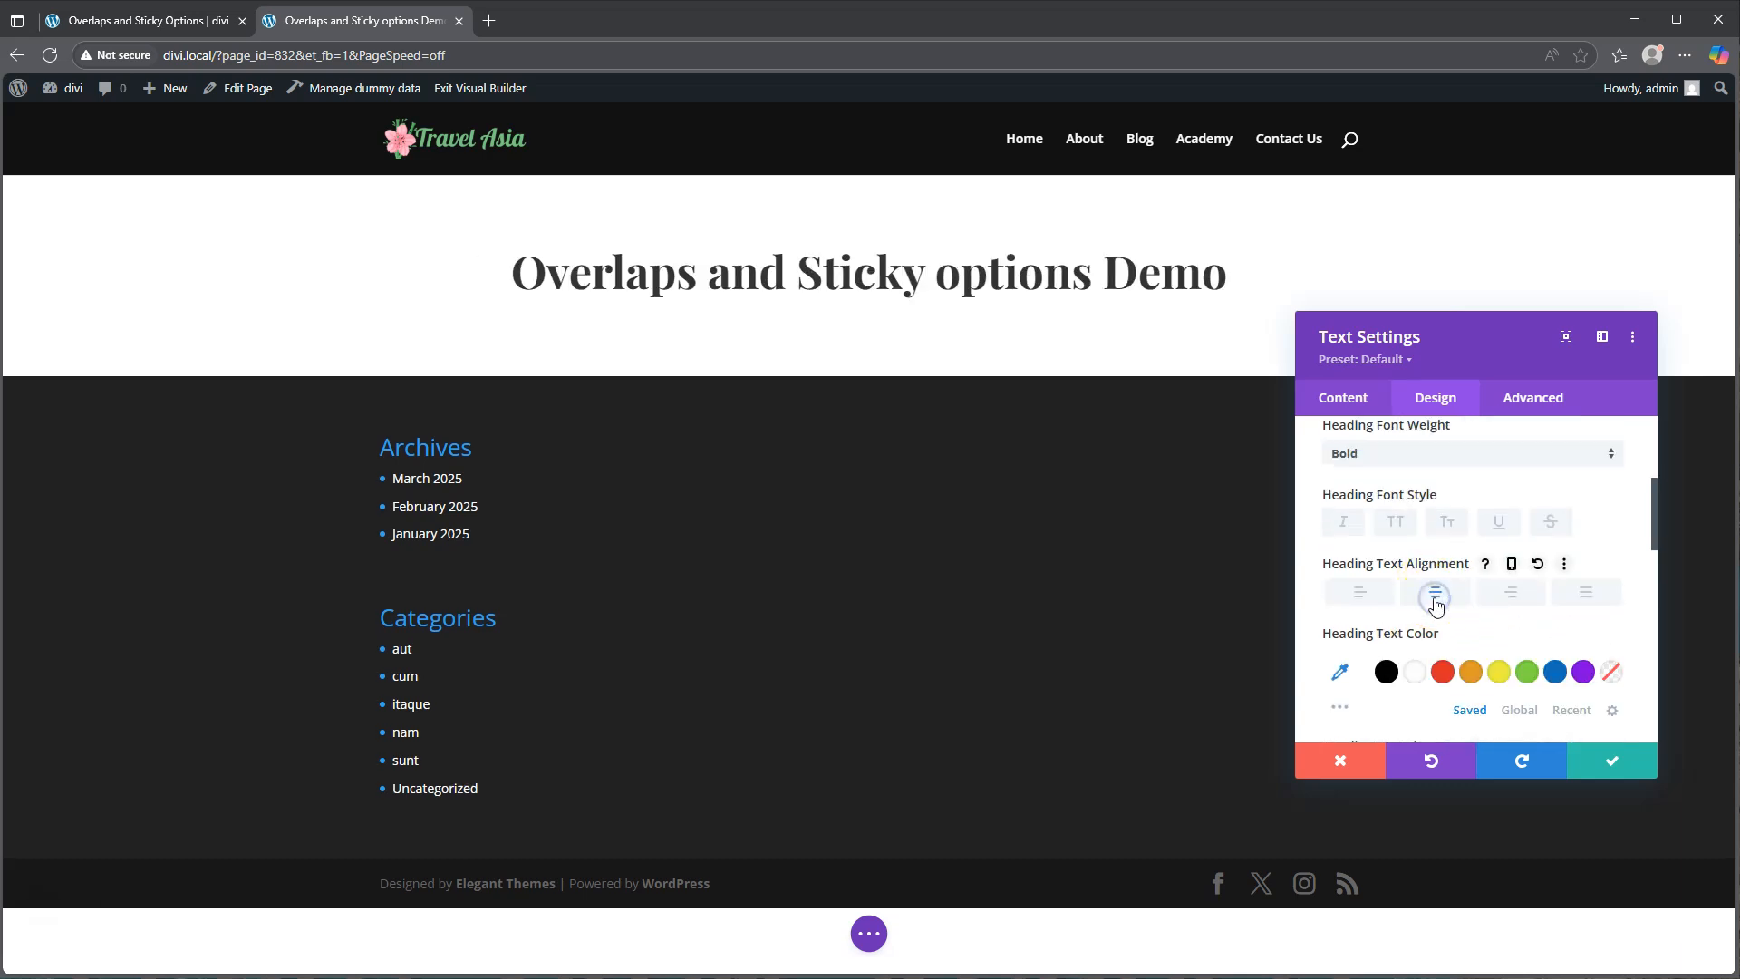
click(1615, 759)
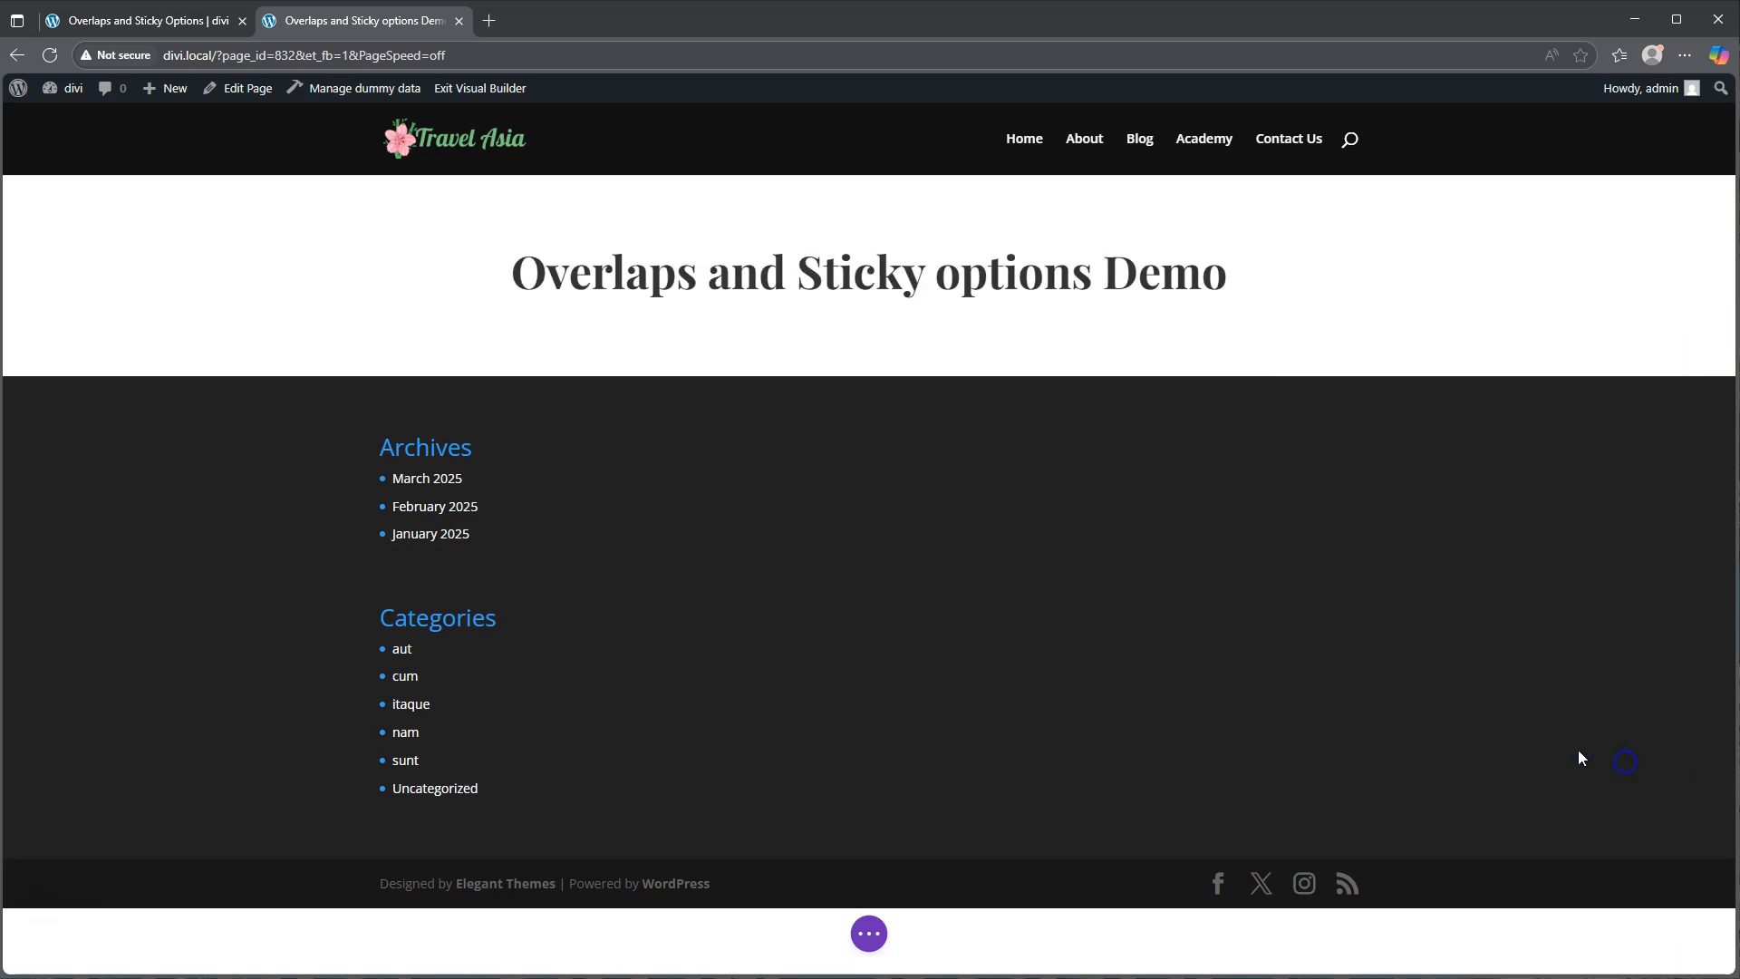
- Add a second Text module directly below the heading module
click(857, 297)
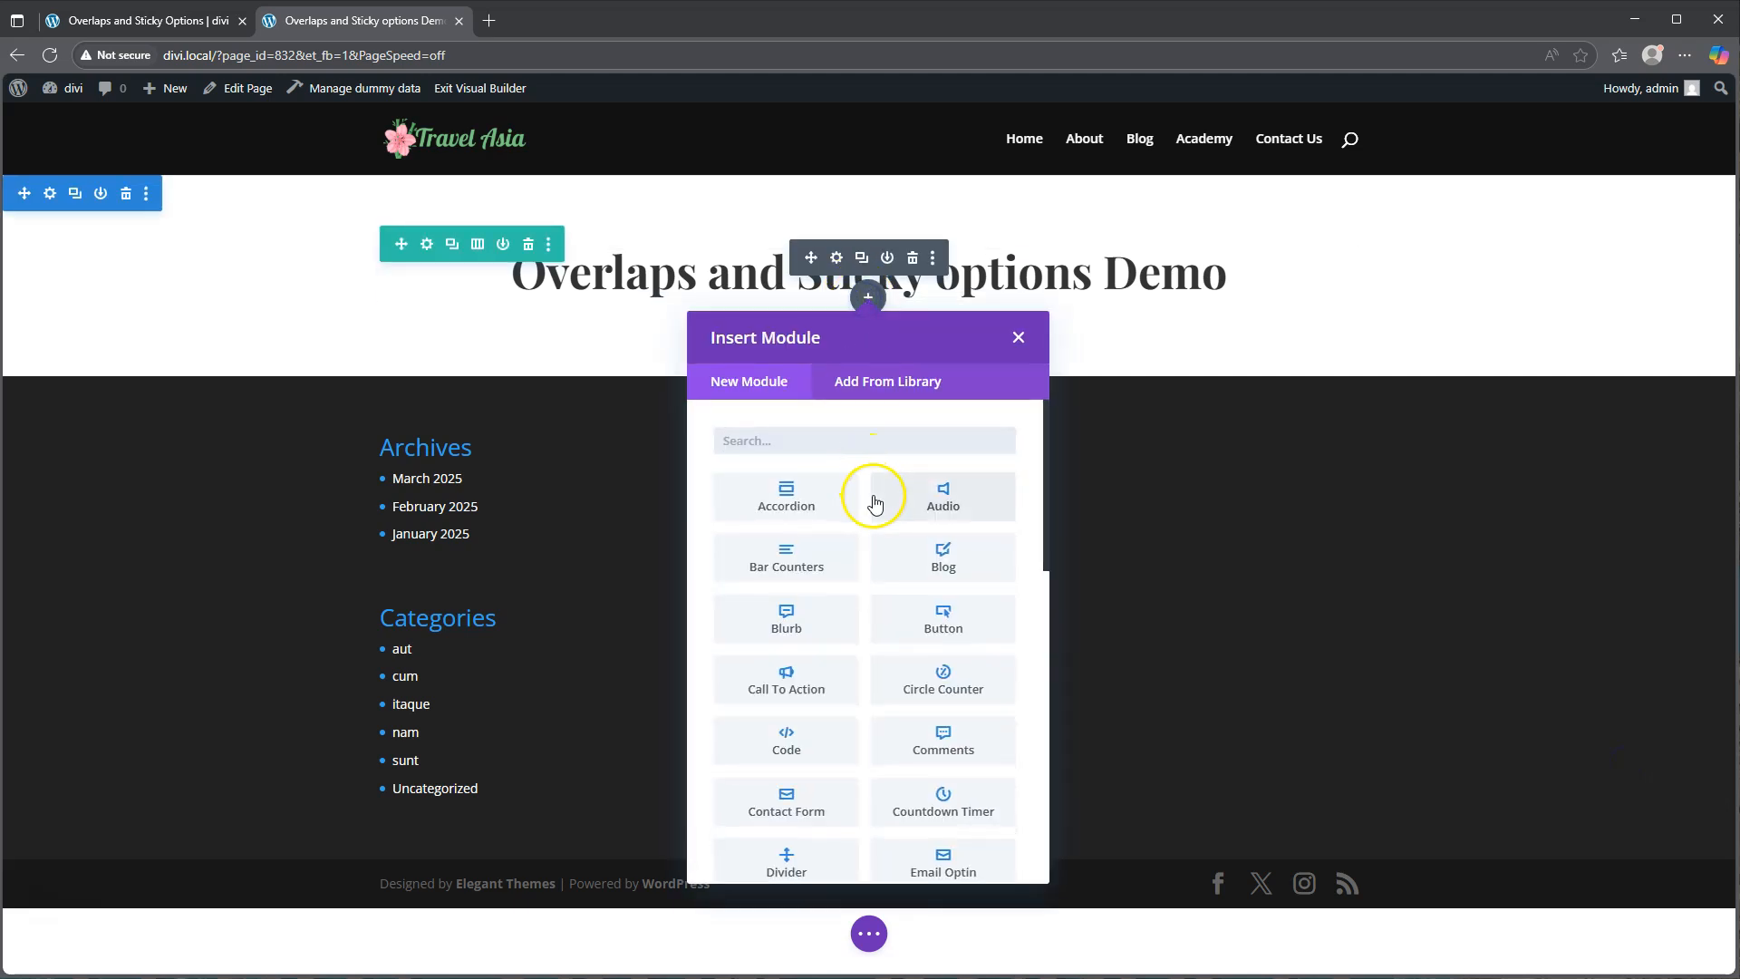
scroll(874, 526, down, 8)
scroll(879, 546, down, 1)
click(944, 658)
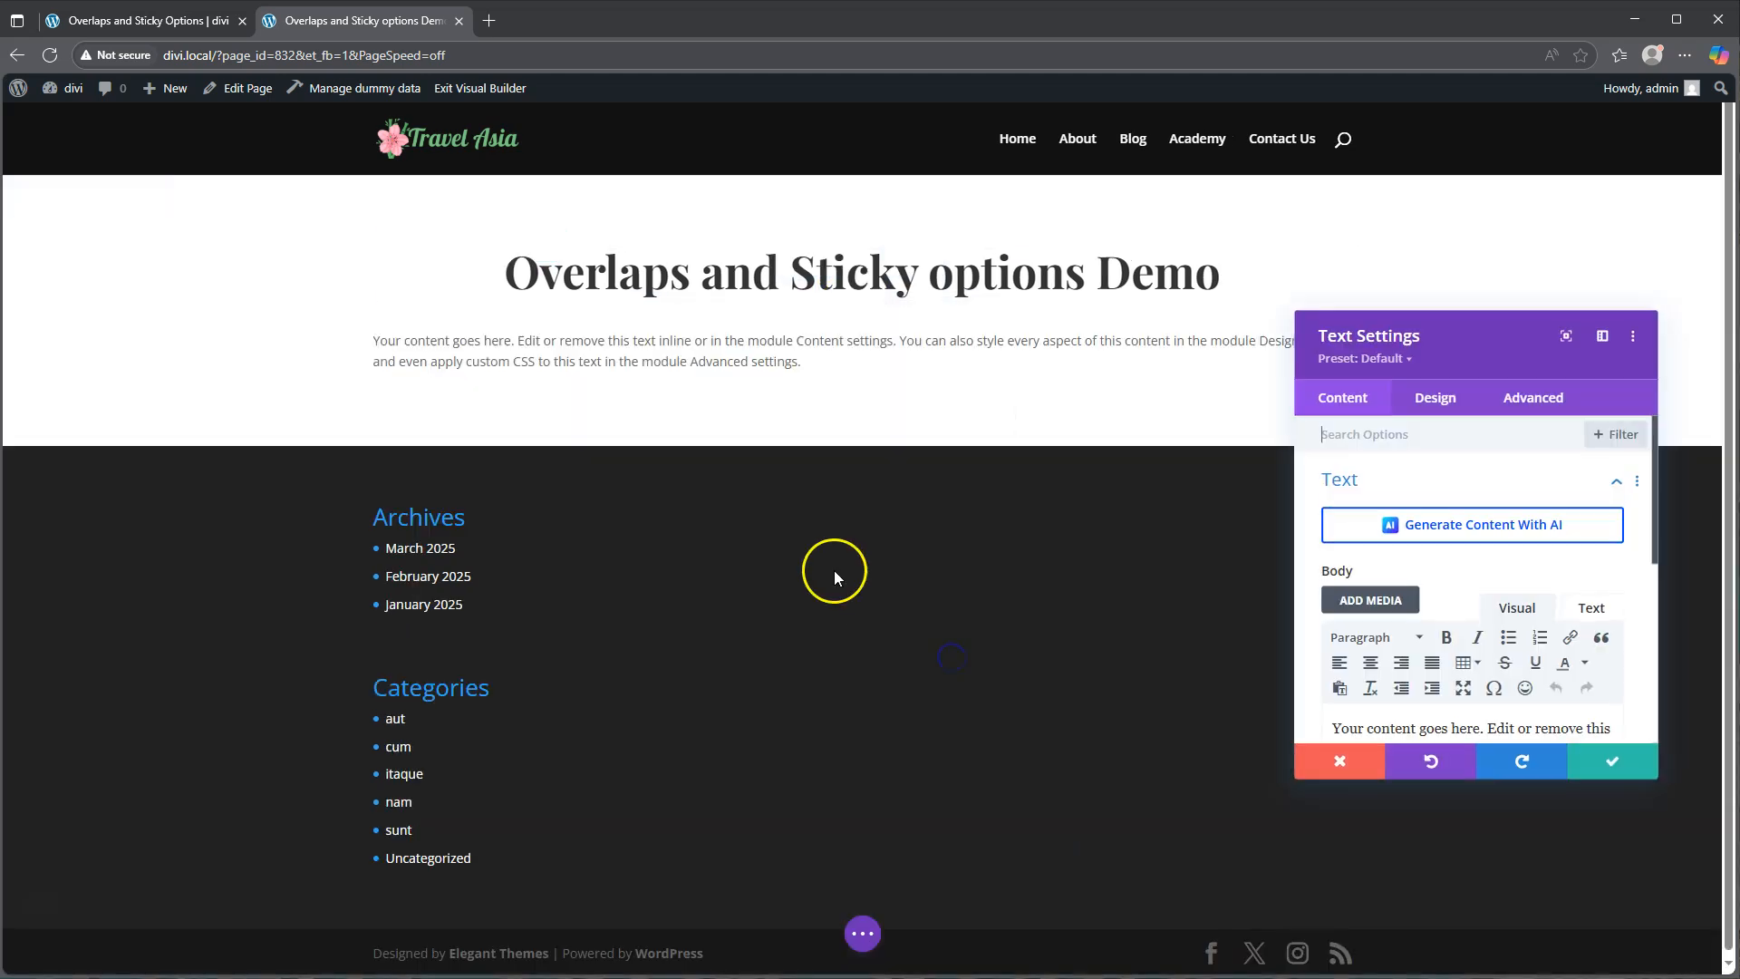
- Replace the second Text module's placeholder body with the subtitle copied from the finished demo page
click(152, 22)
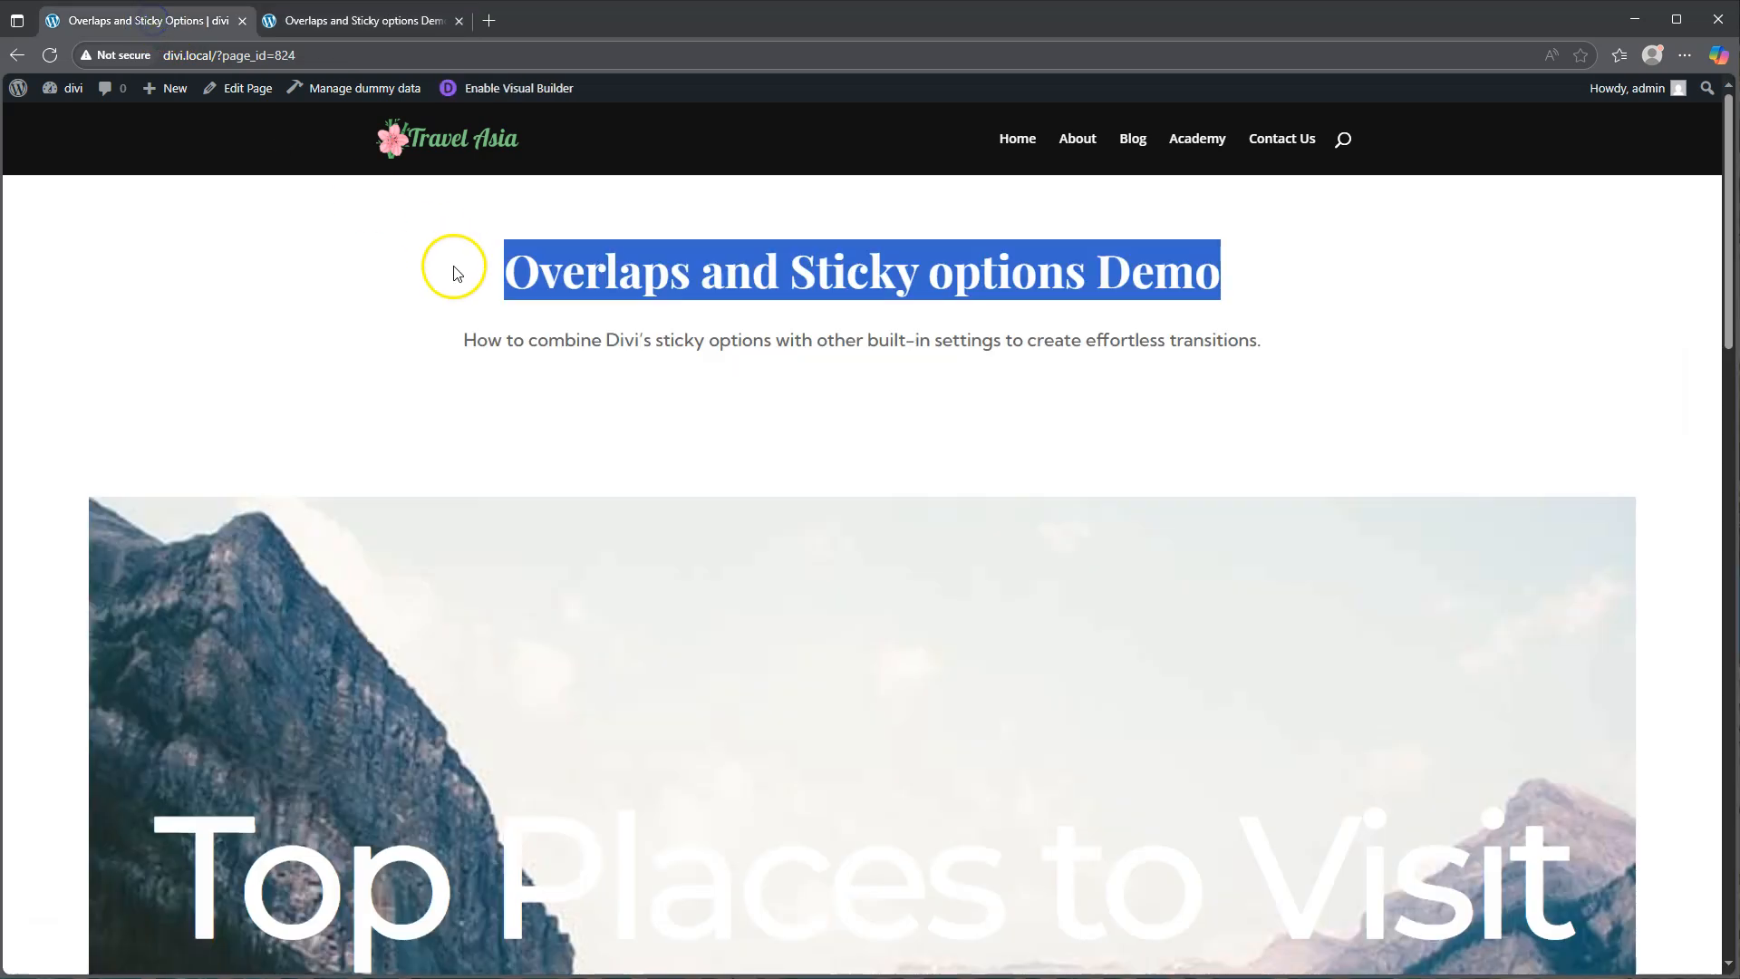
drag(462, 342, 1269, 377)
key(ctrl+c)
click(345, 22)
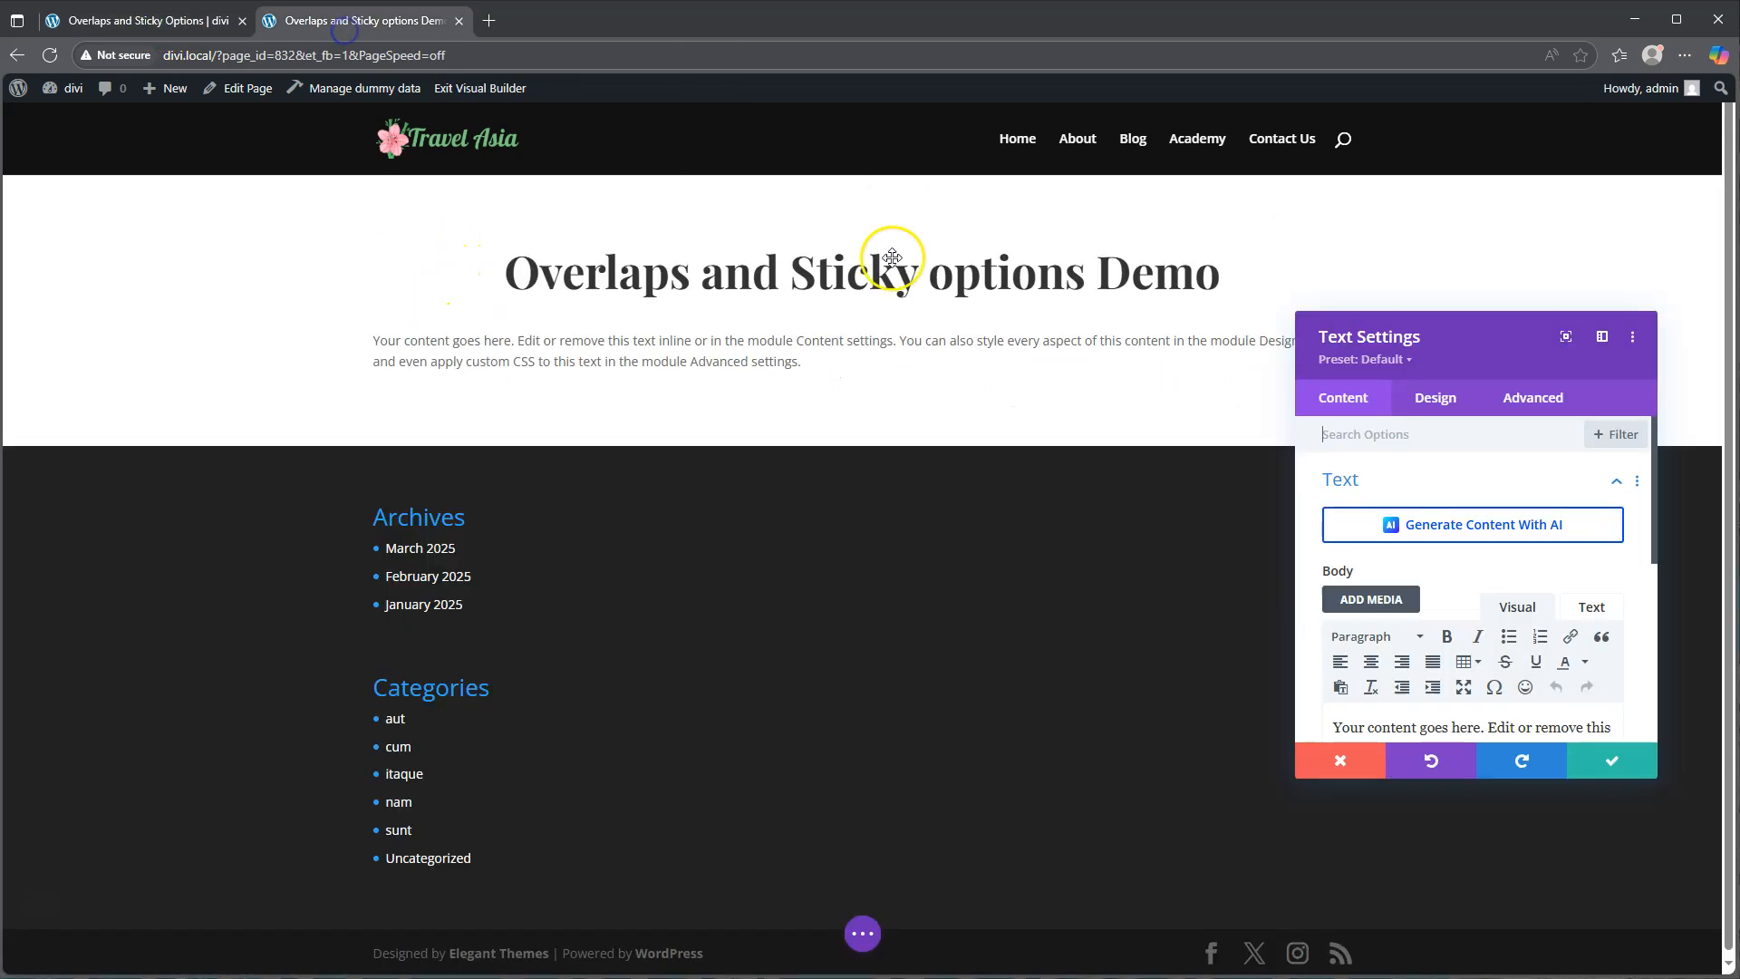
scroll(1423, 562, down, 4)
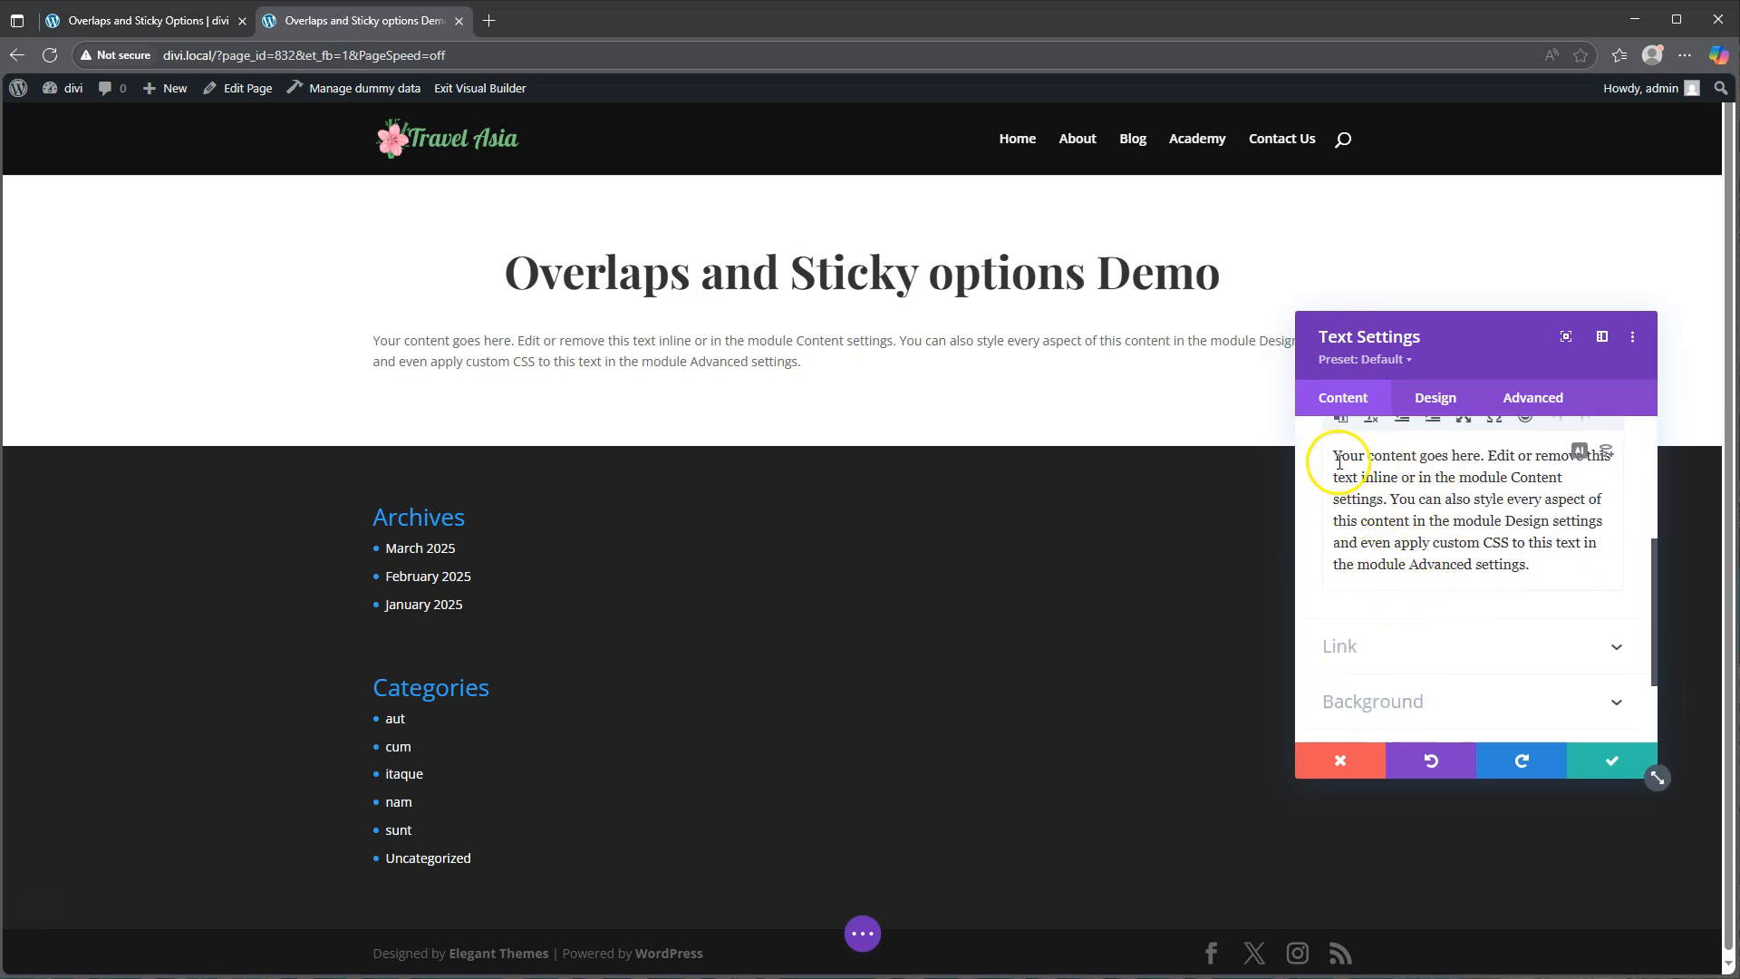
drag(1340, 458, 1530, 577)
key(ctrl+v)
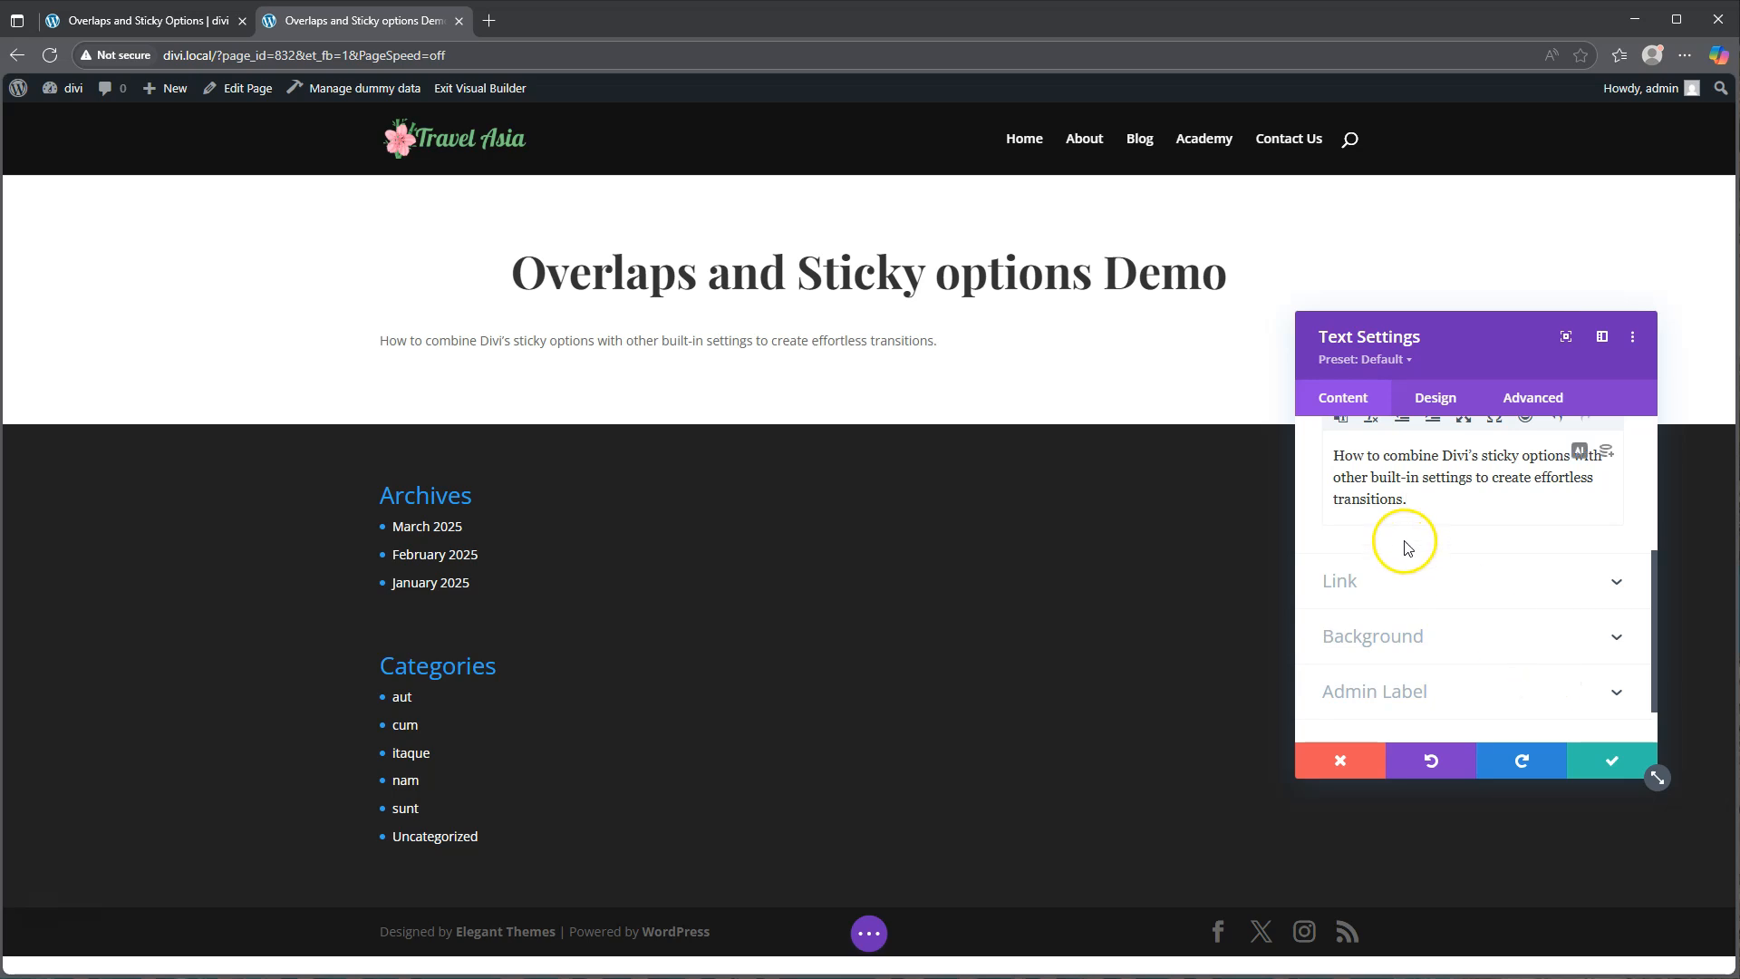
- Set the subtitle's text font to Kumbh Sans
click(1437, 399)
click(1415, 481)
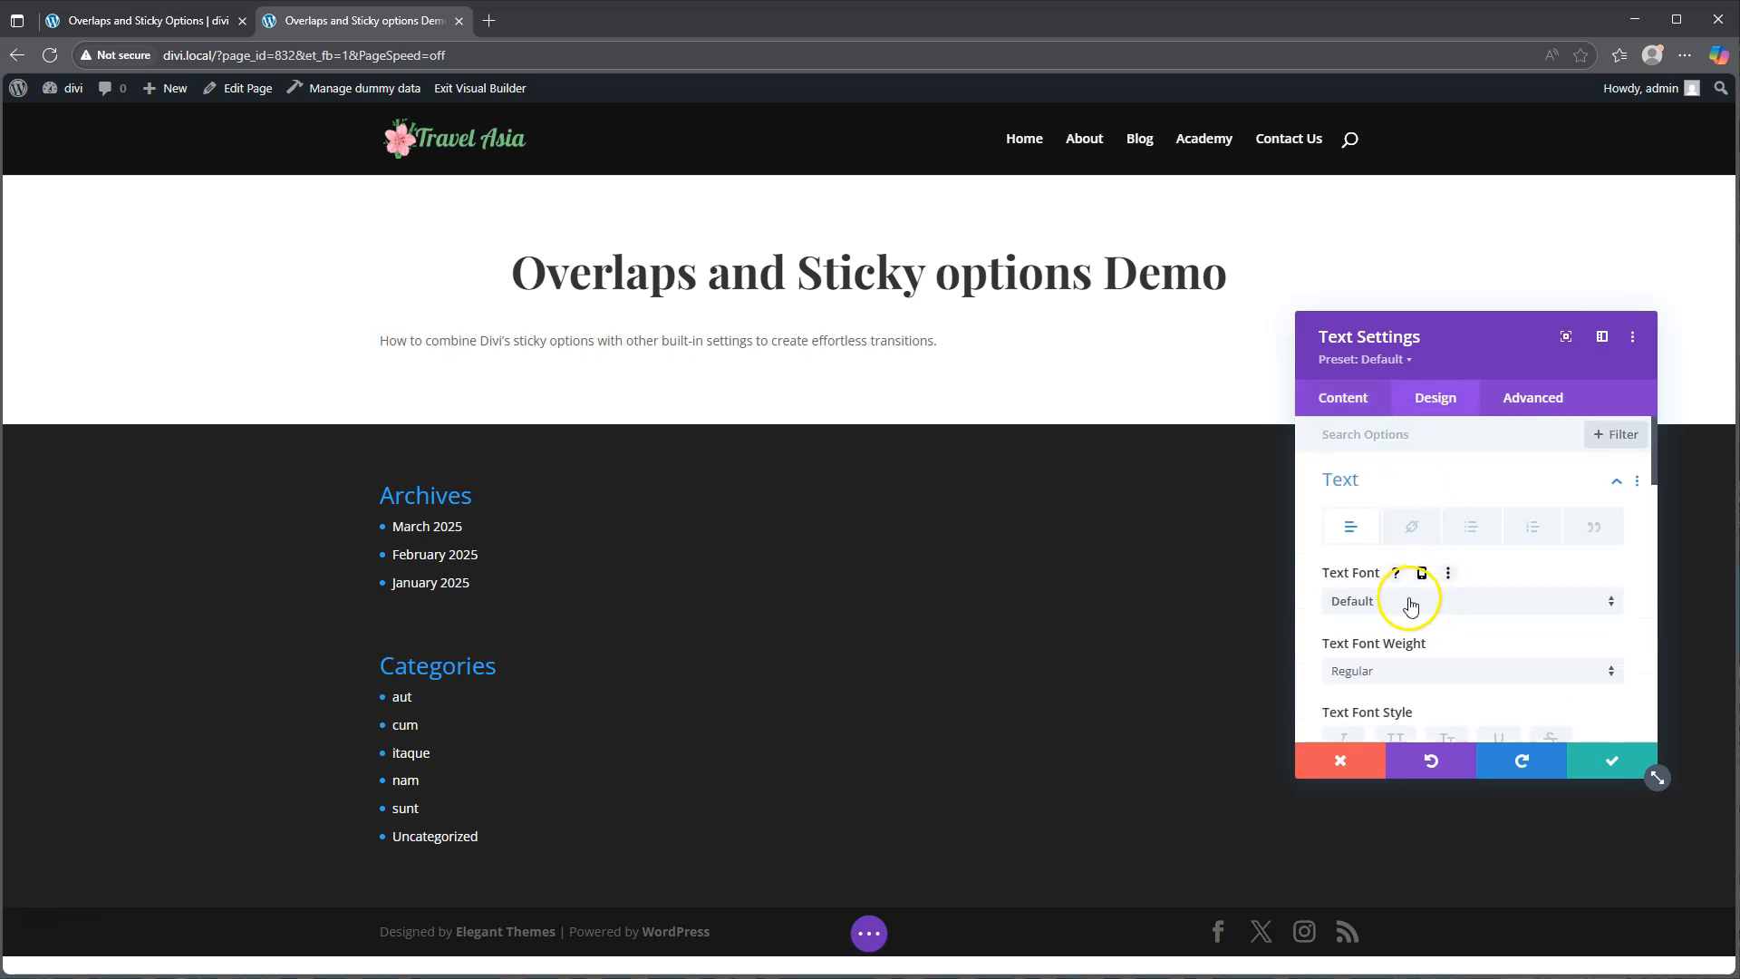
click(1409, 605)
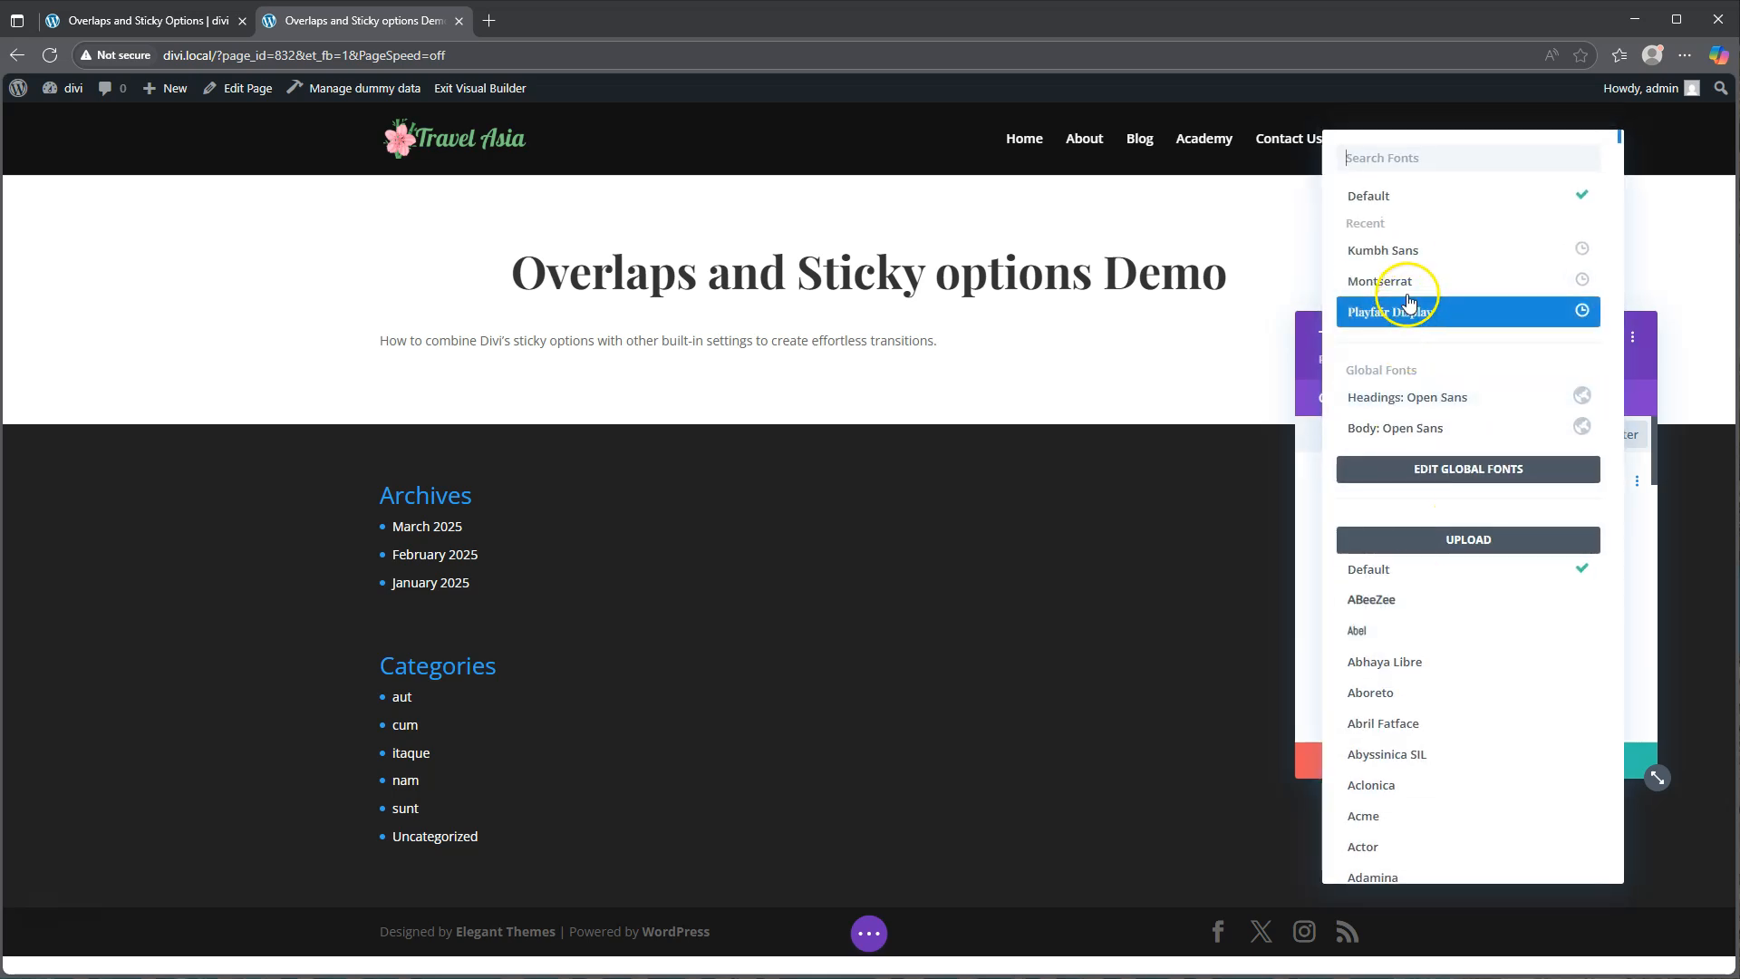
click(1409, 259)
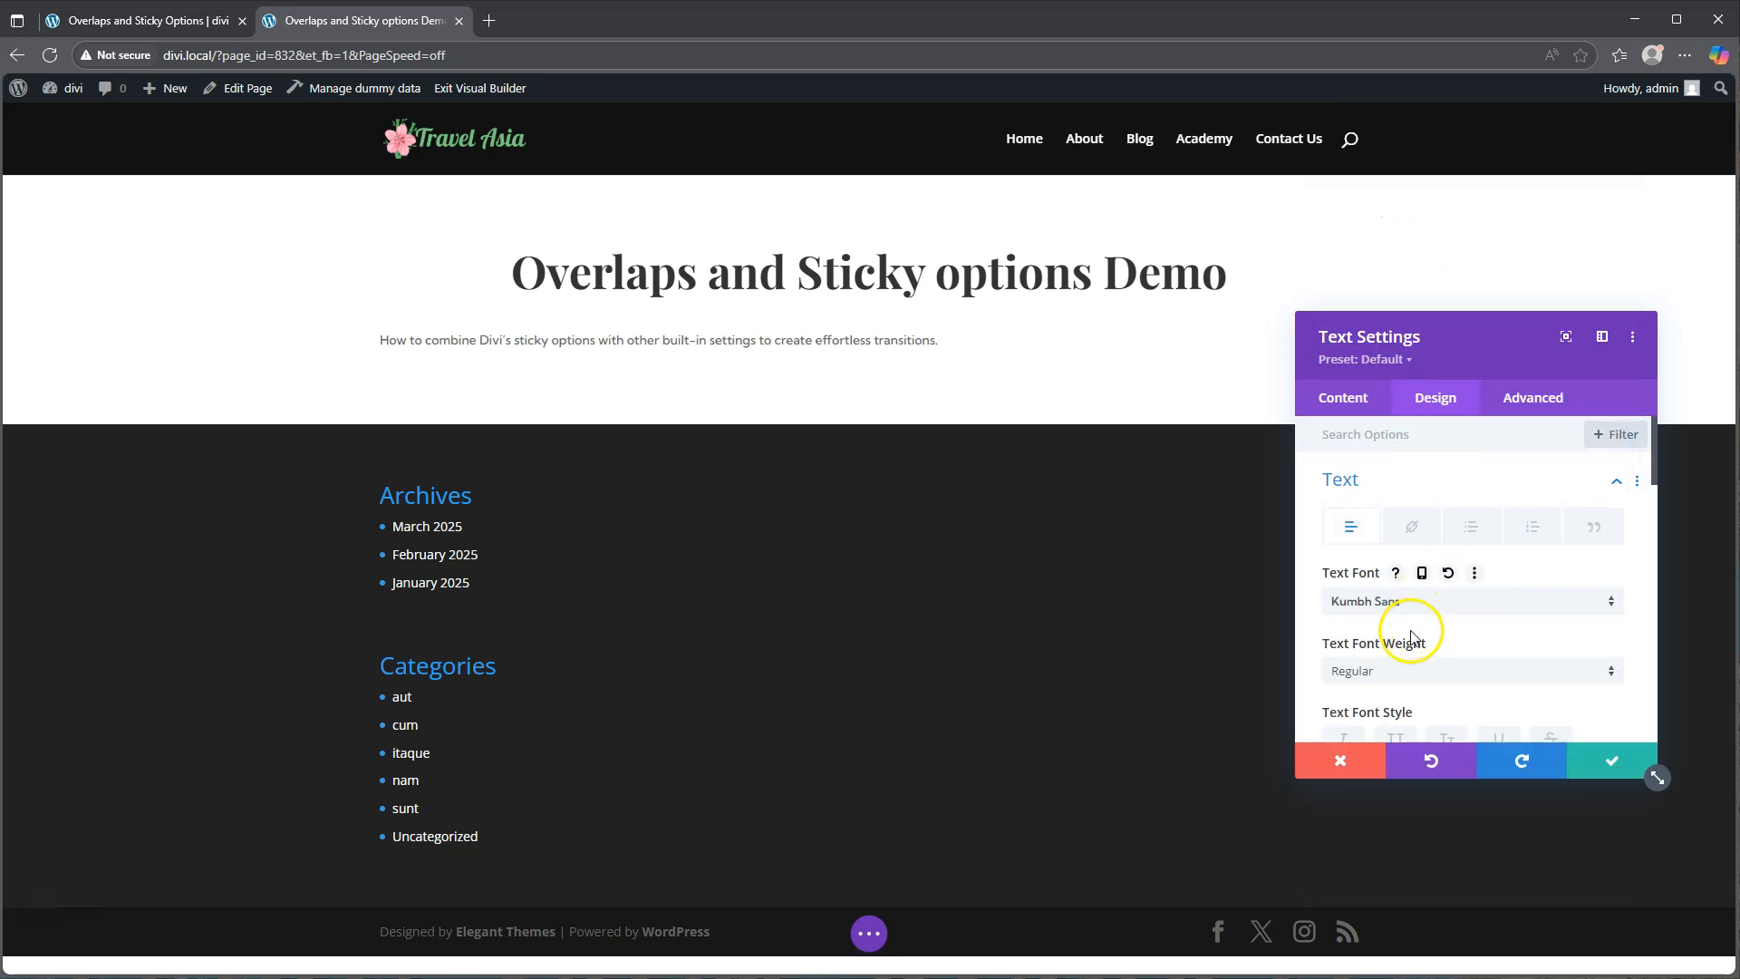
- Increase the subtitle's text size, center the text and save the Text module settings
scroll(1414, 629, down, 3)
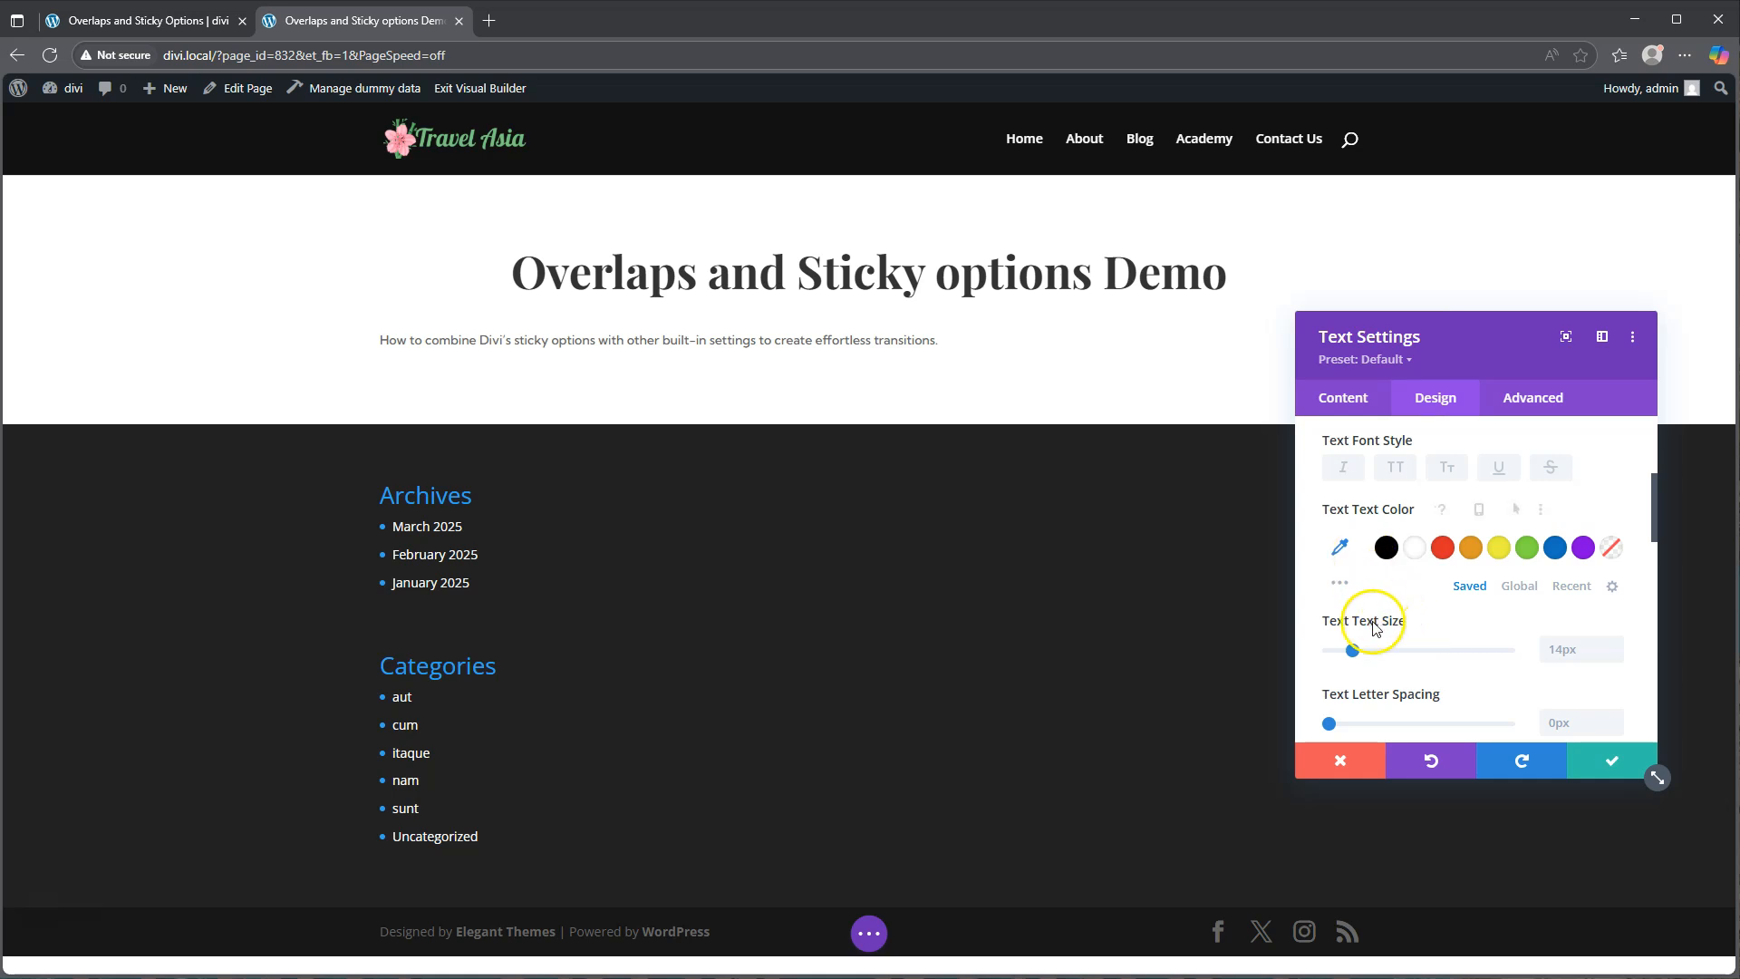
drag(1356, 652, 1364, 652)
scroll(1419, 553, up, 3)
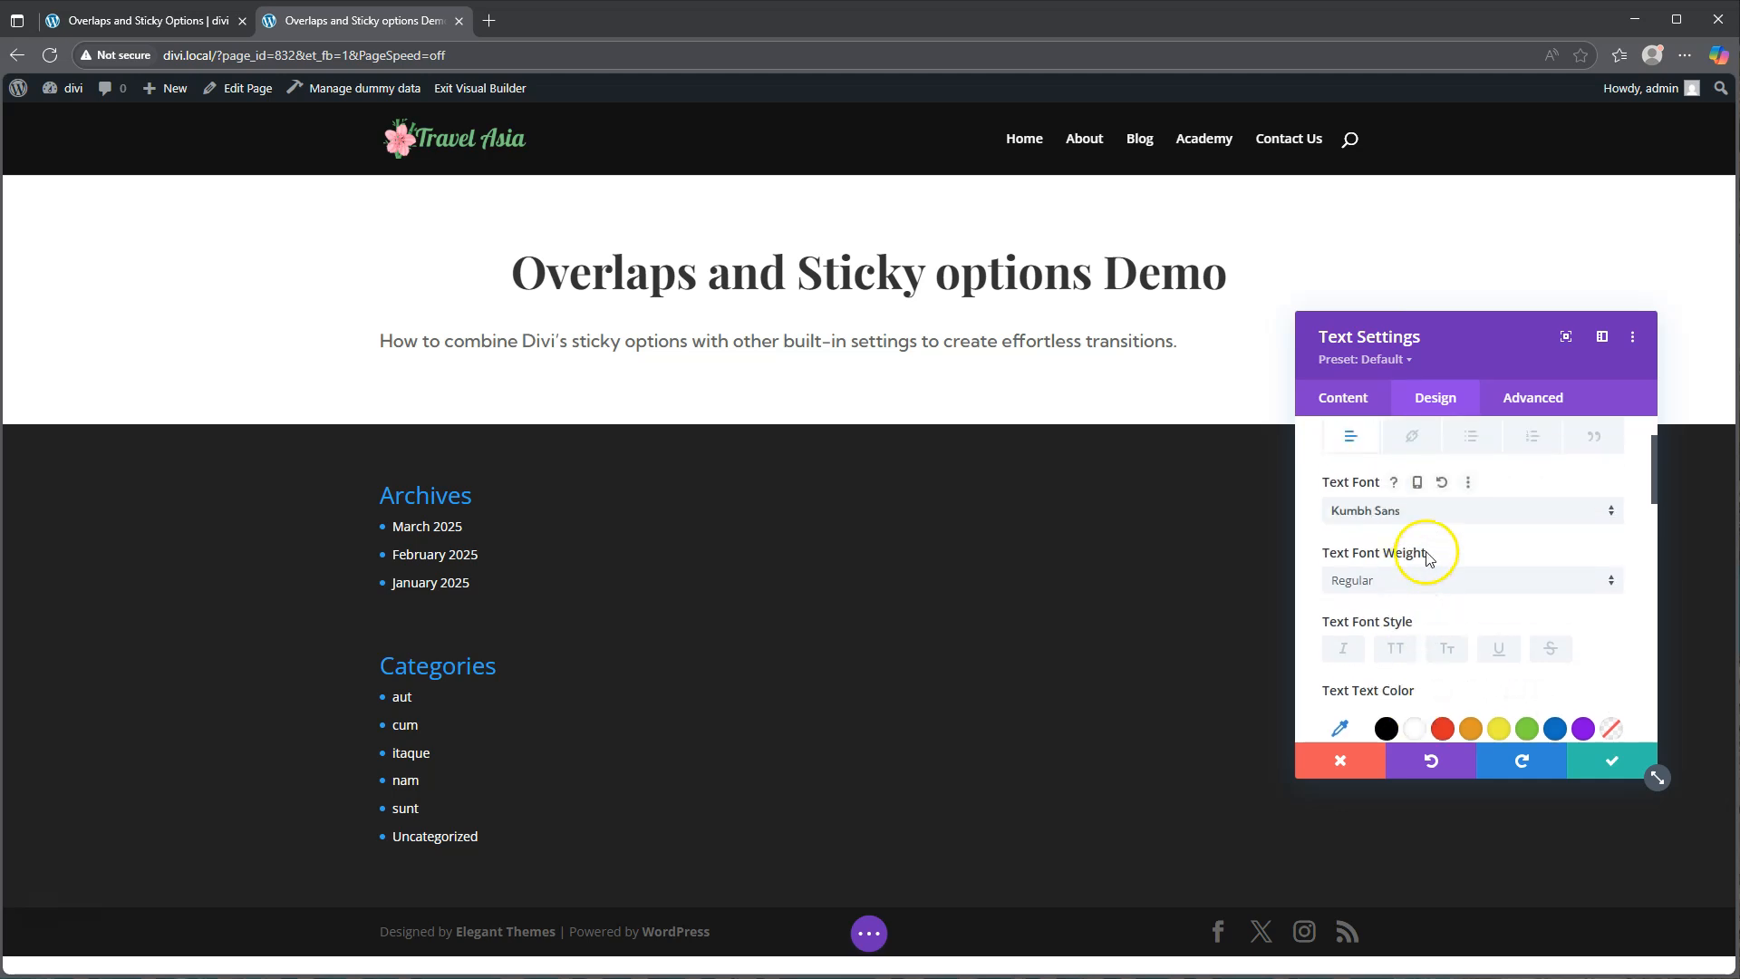
scroll(1423, 549, down, 3)
scroll(1423, 556, down, 3)
click(1436, 681)
click(1606, 759)
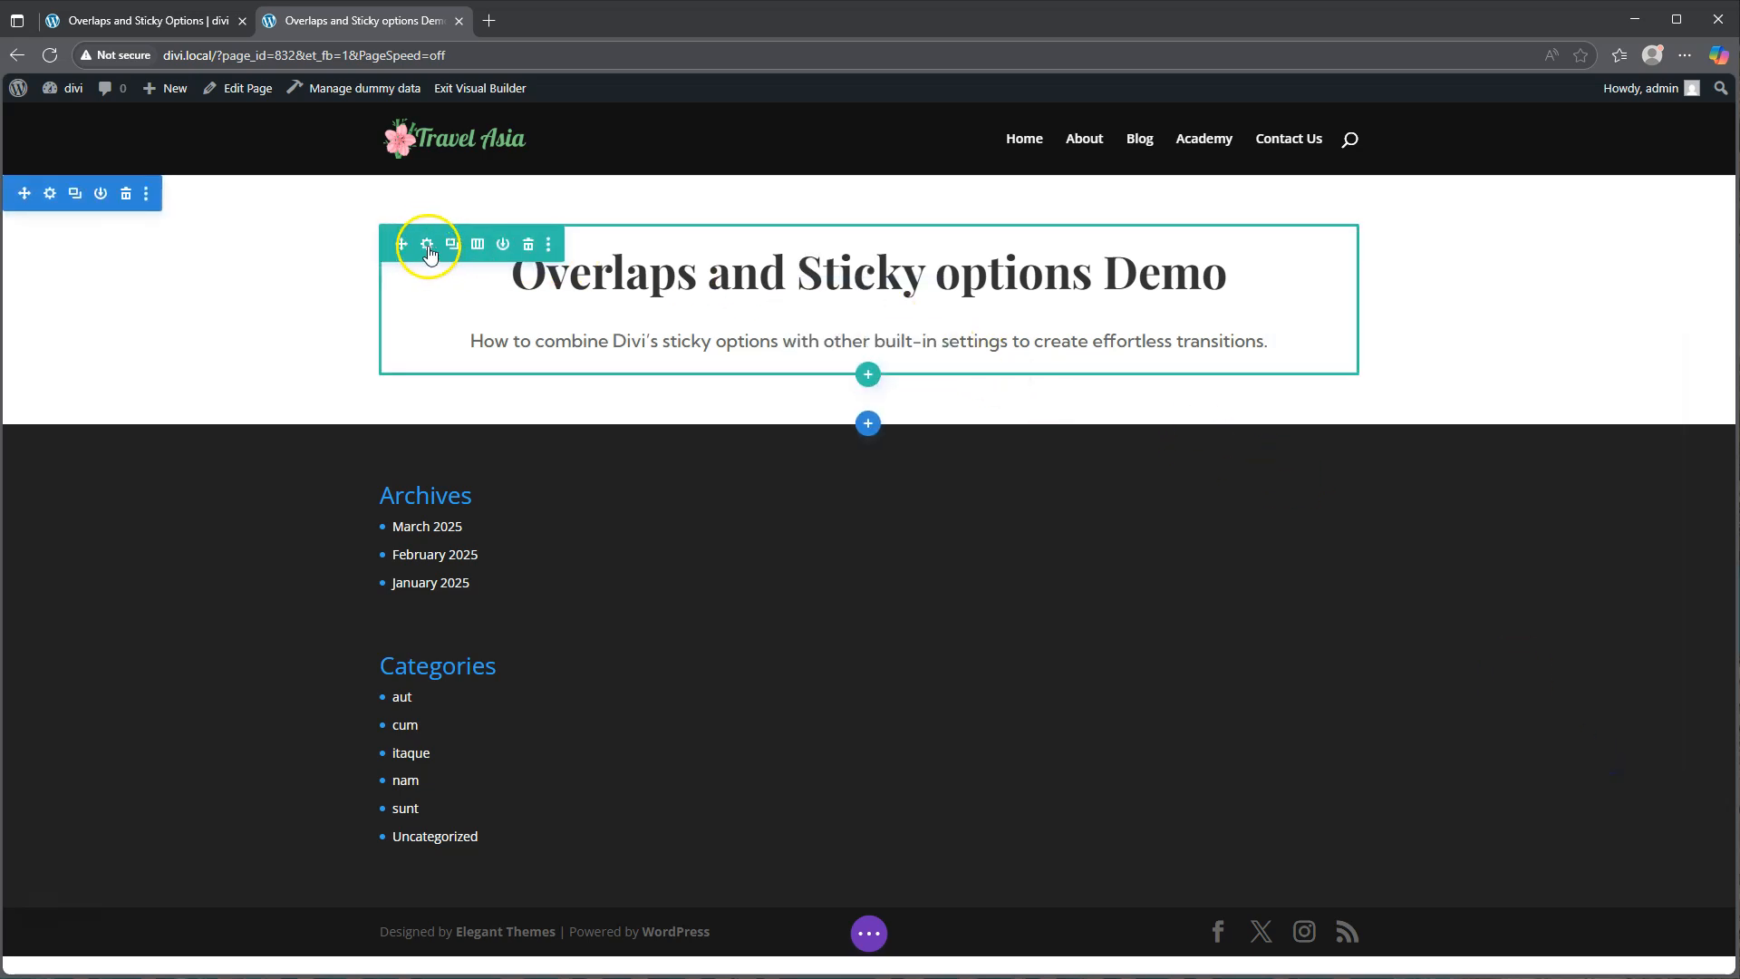
- Set the title section's bottom margin to 80vh and save the section settings
click(49, 194)
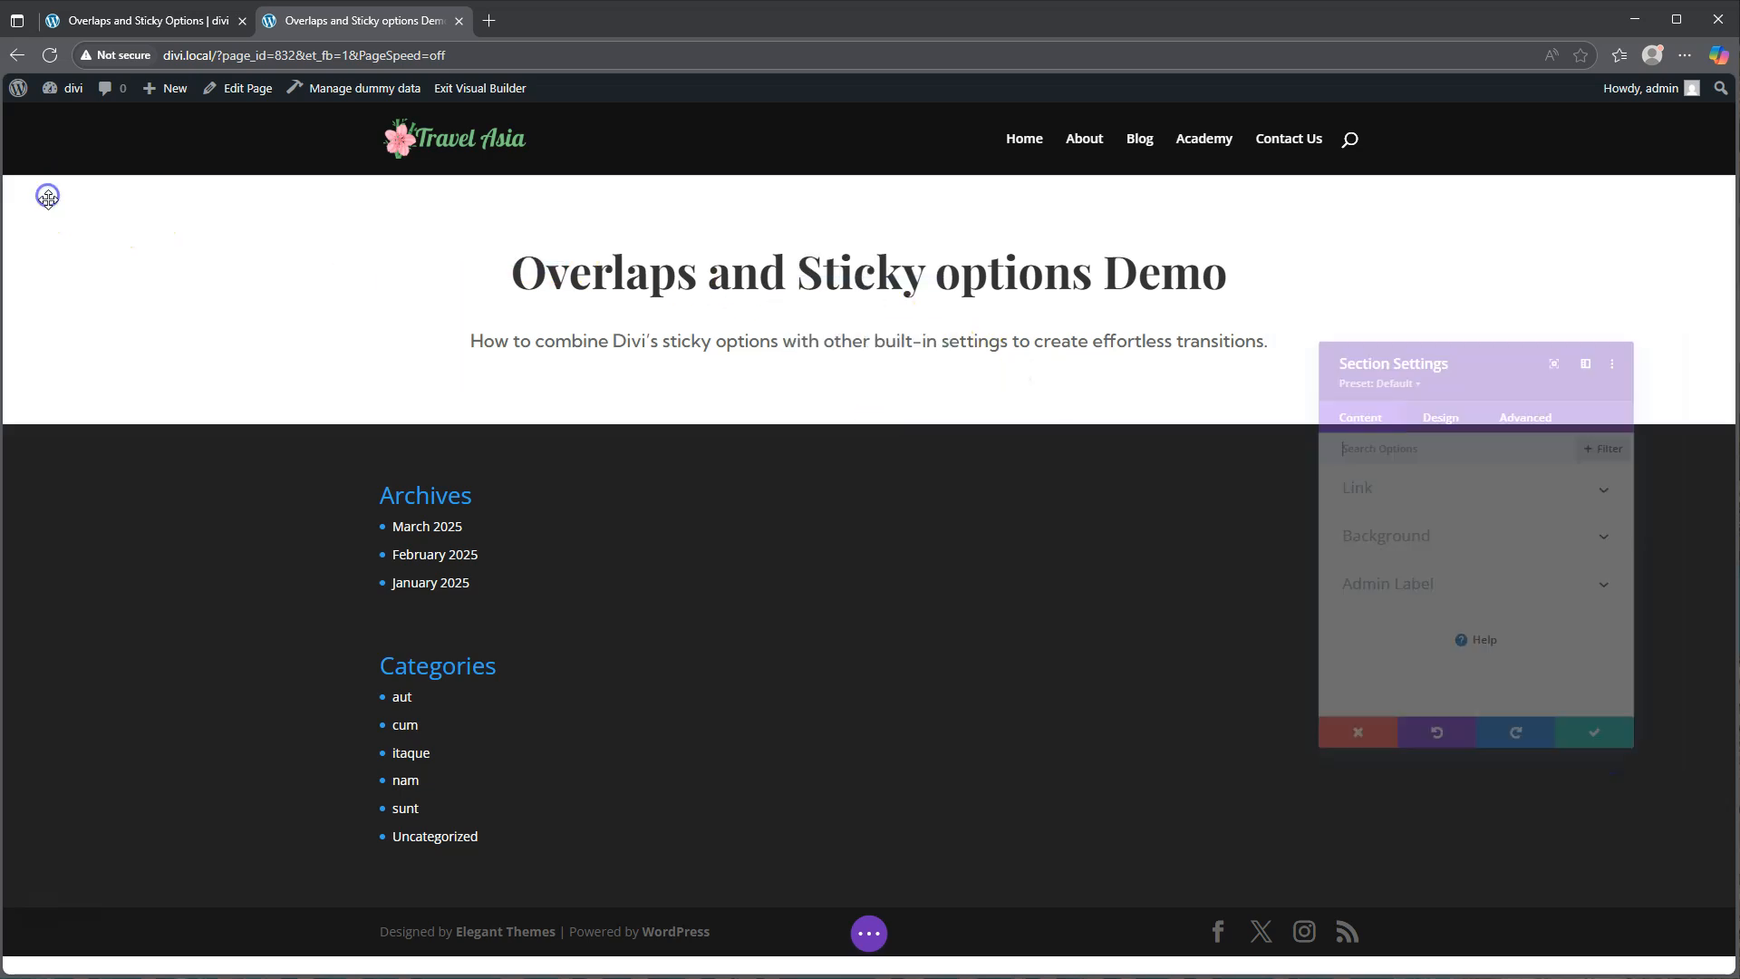
click(1436, 397)
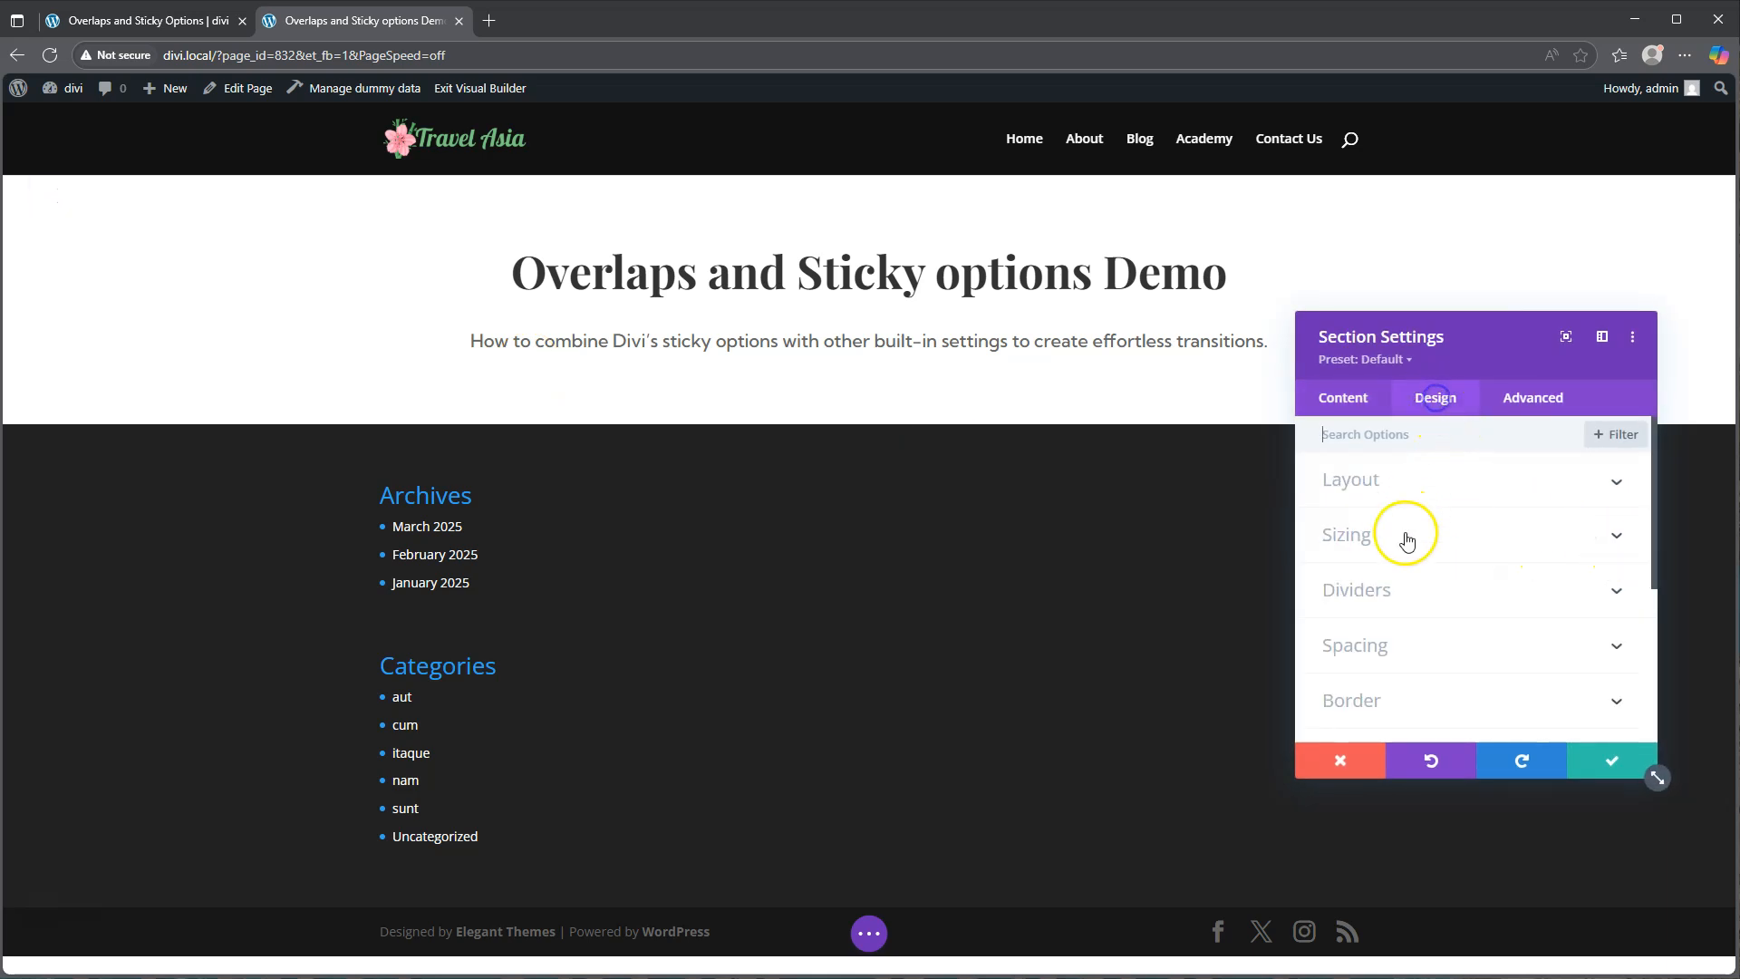
click(1406, 540)
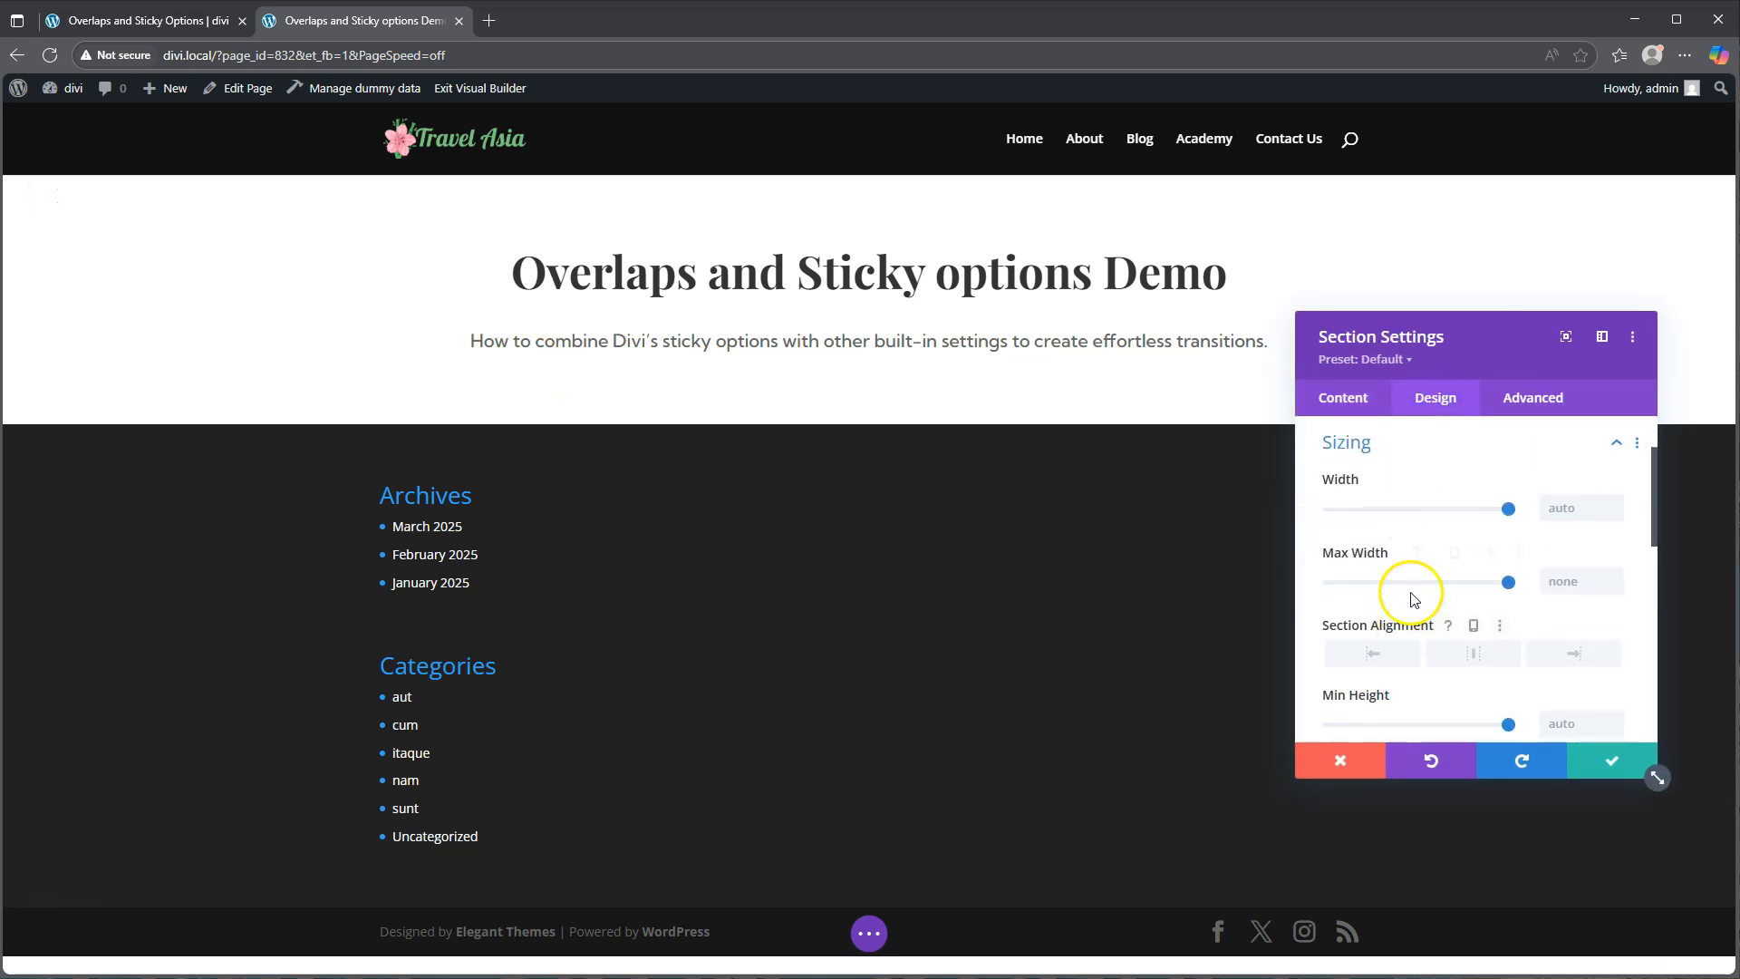
click(1408, 449)
click(1384, 541)
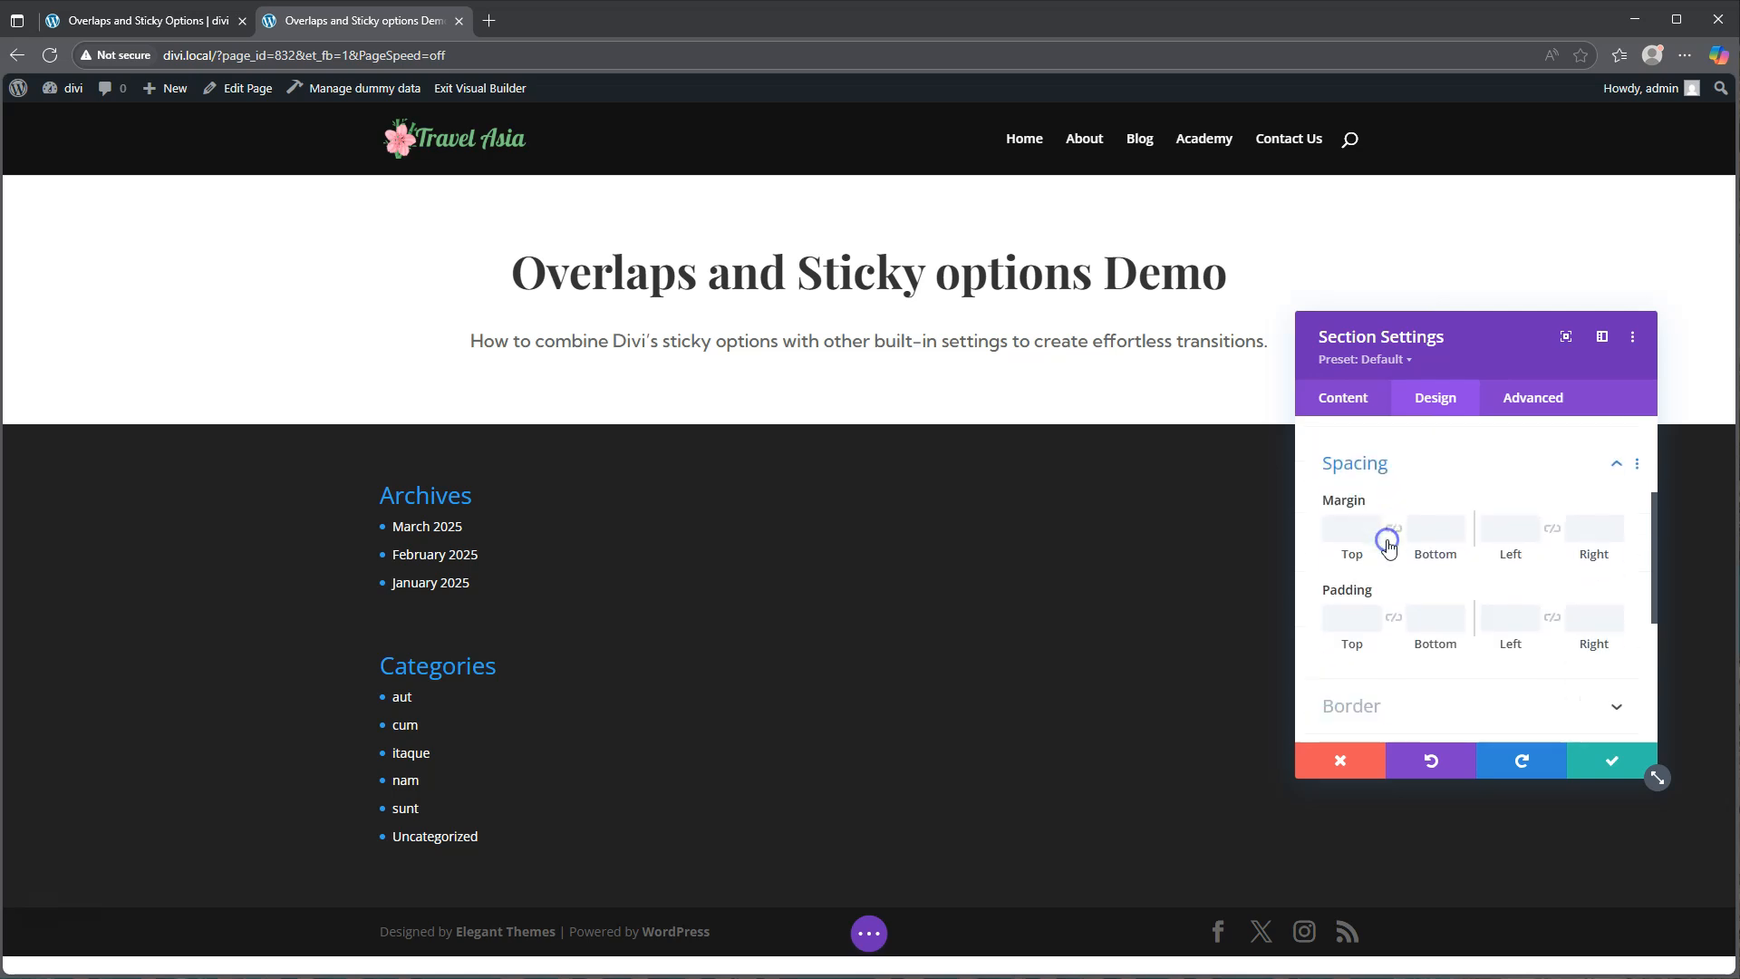
click(1430, 514)
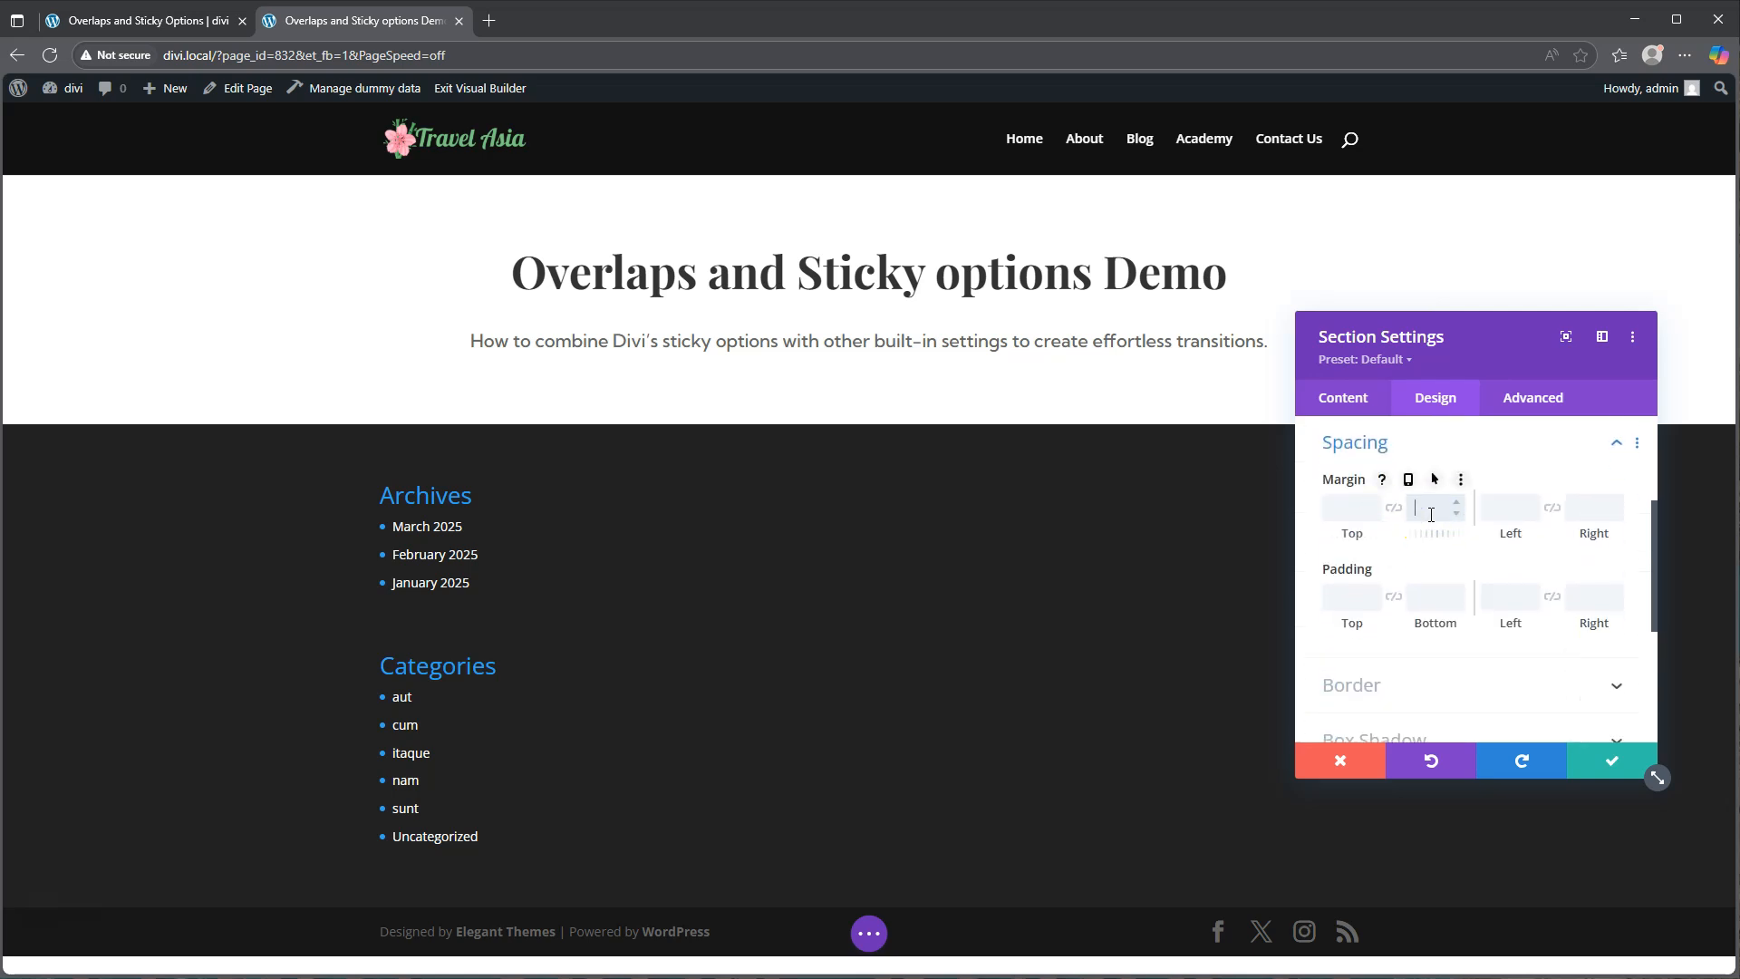
text(200px)
text(80px)
text(v)
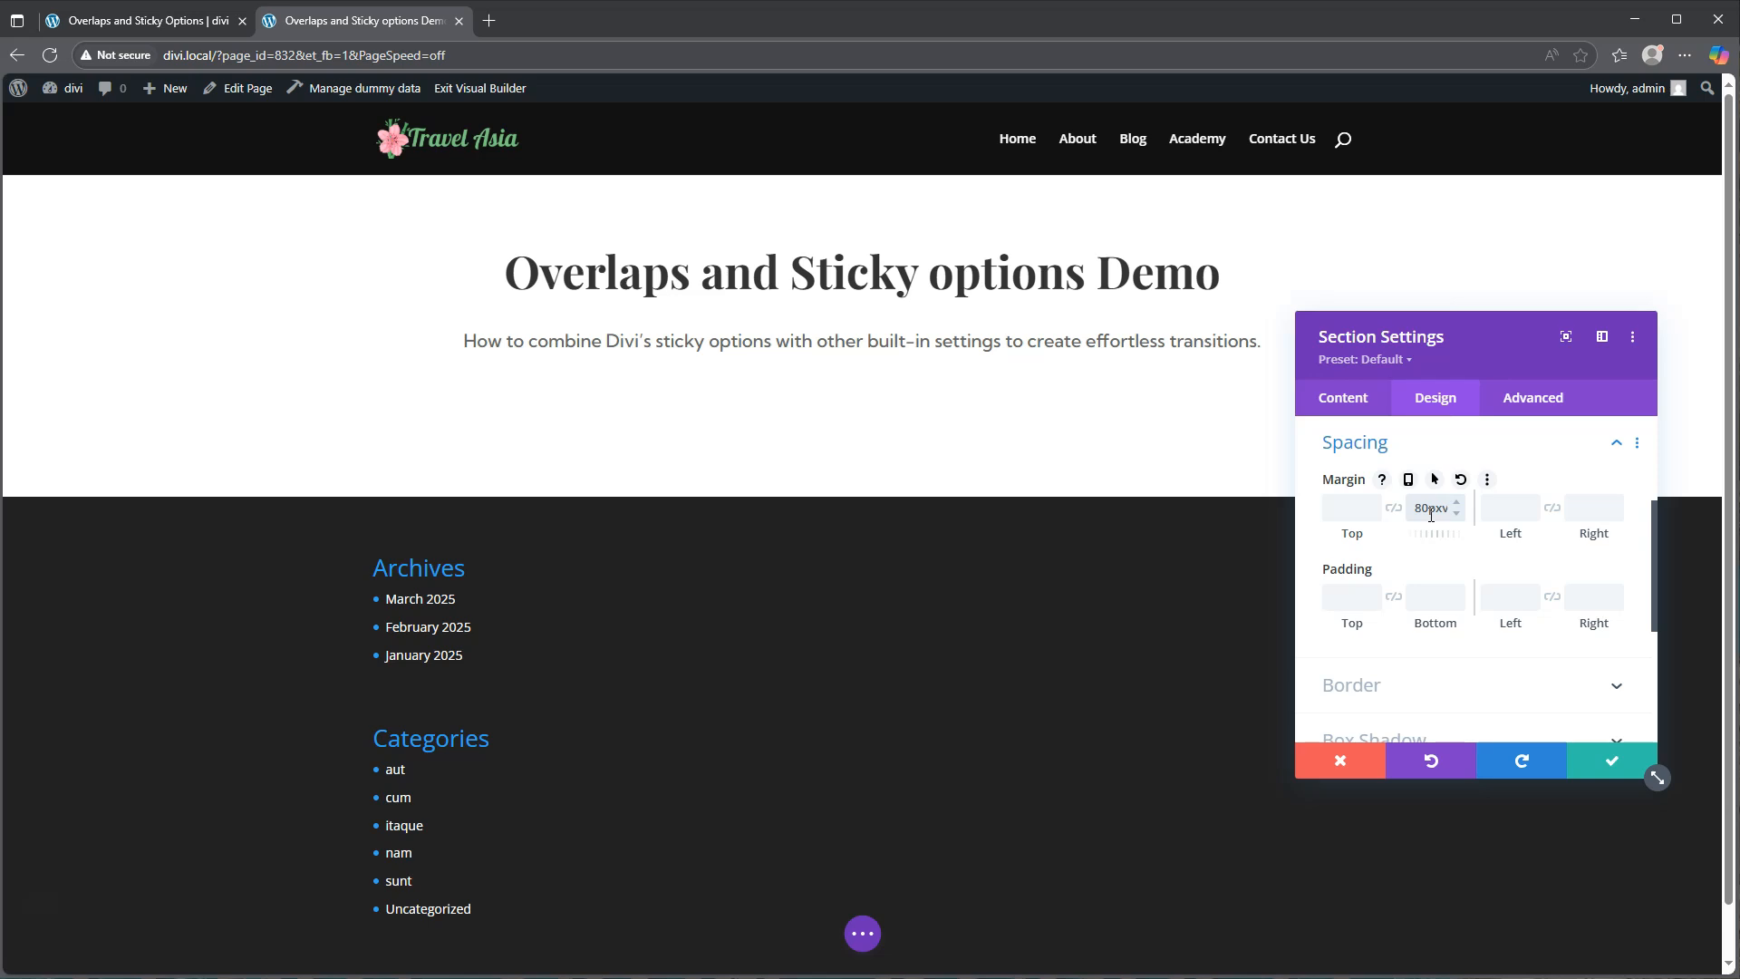
text(h)
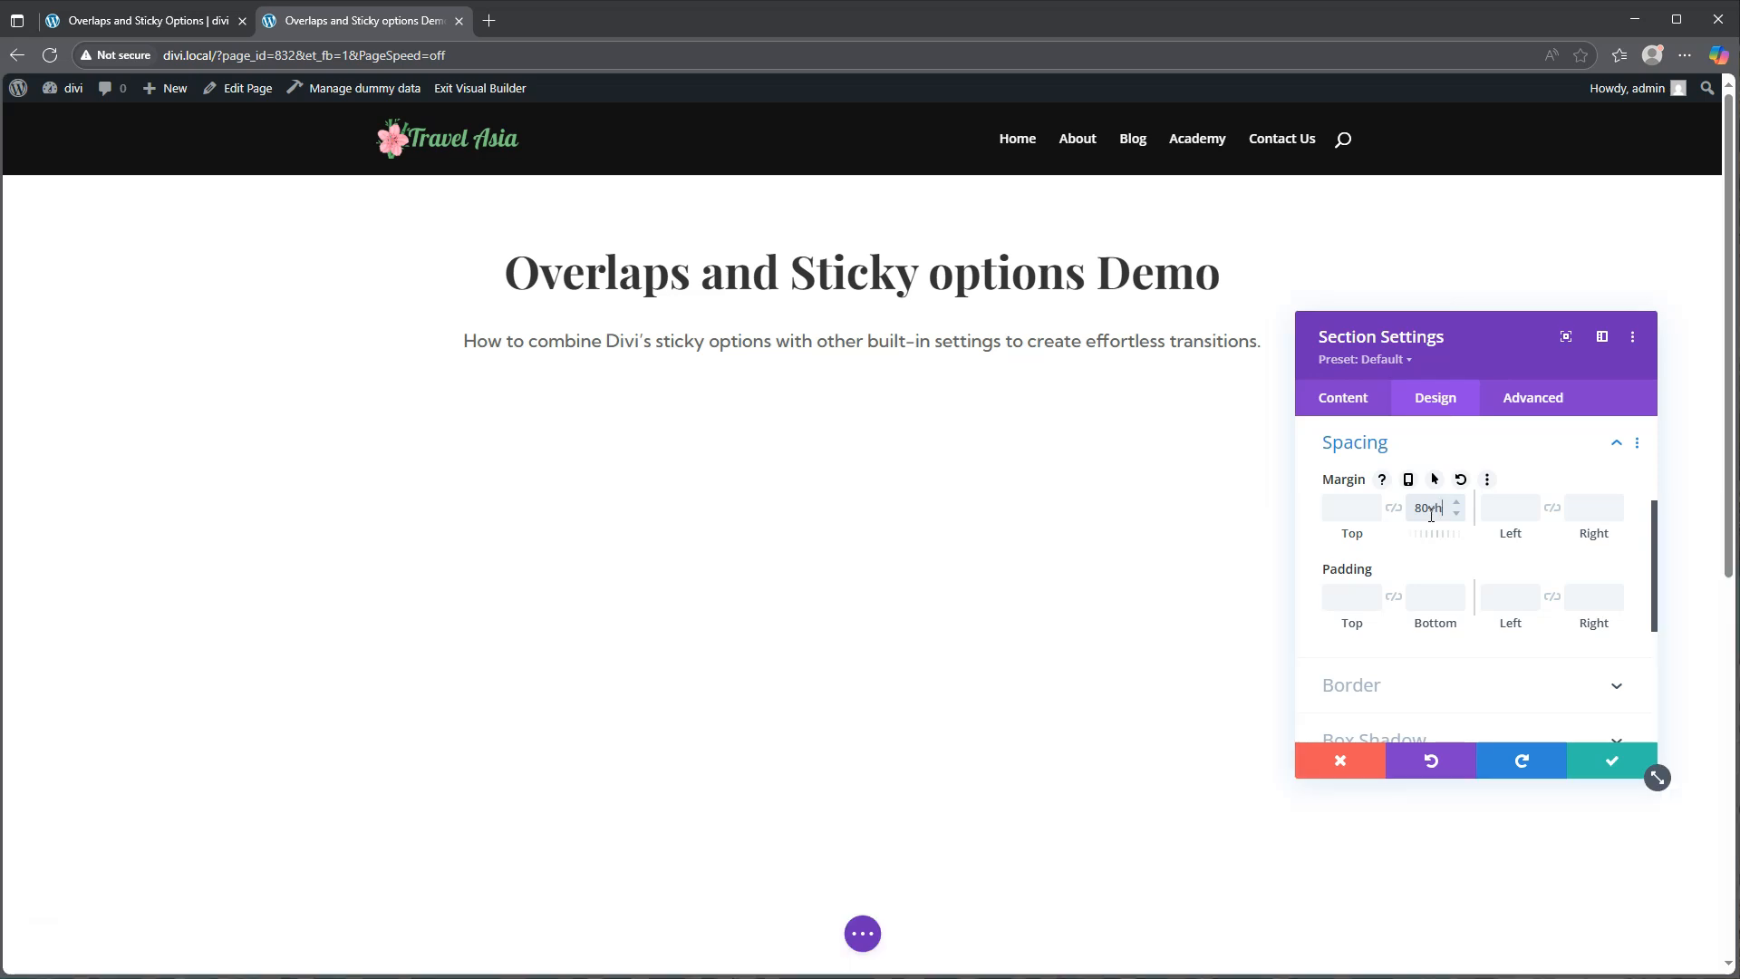
click(1610, 761)
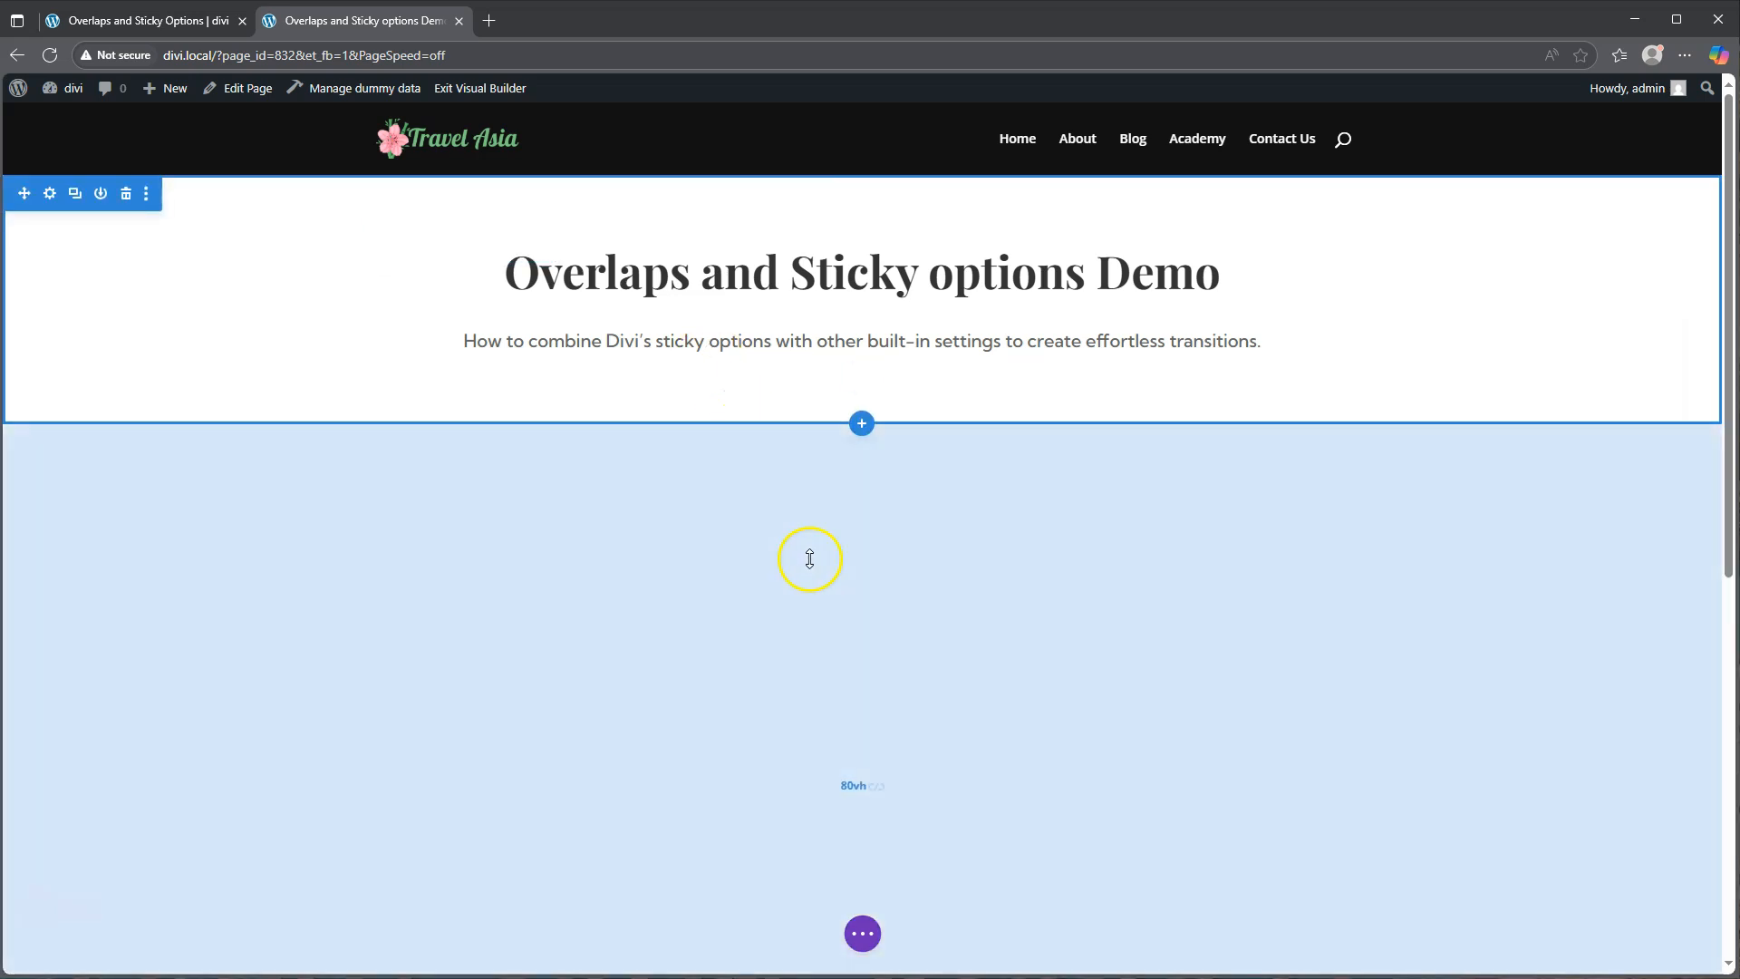
- Set the title section's bottom margin to 50vh and save the section settings
scroll(809, 562, down, 5)
scroll(810, 562, up, 5)
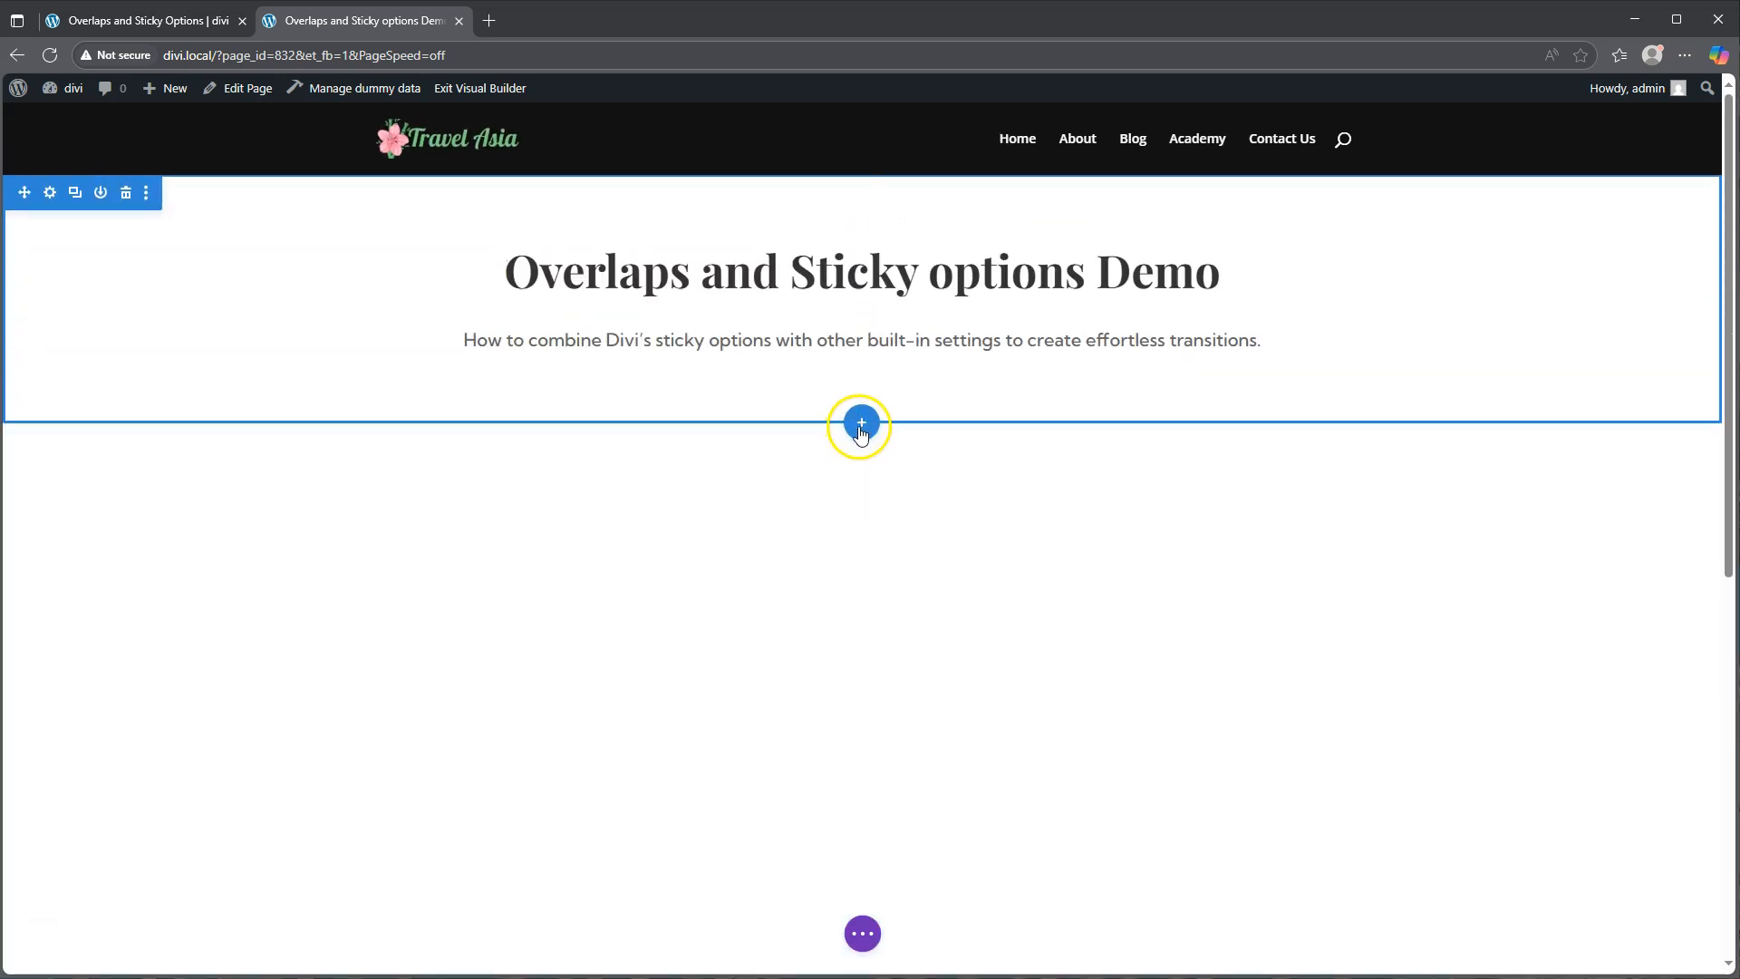
click(49, 192)
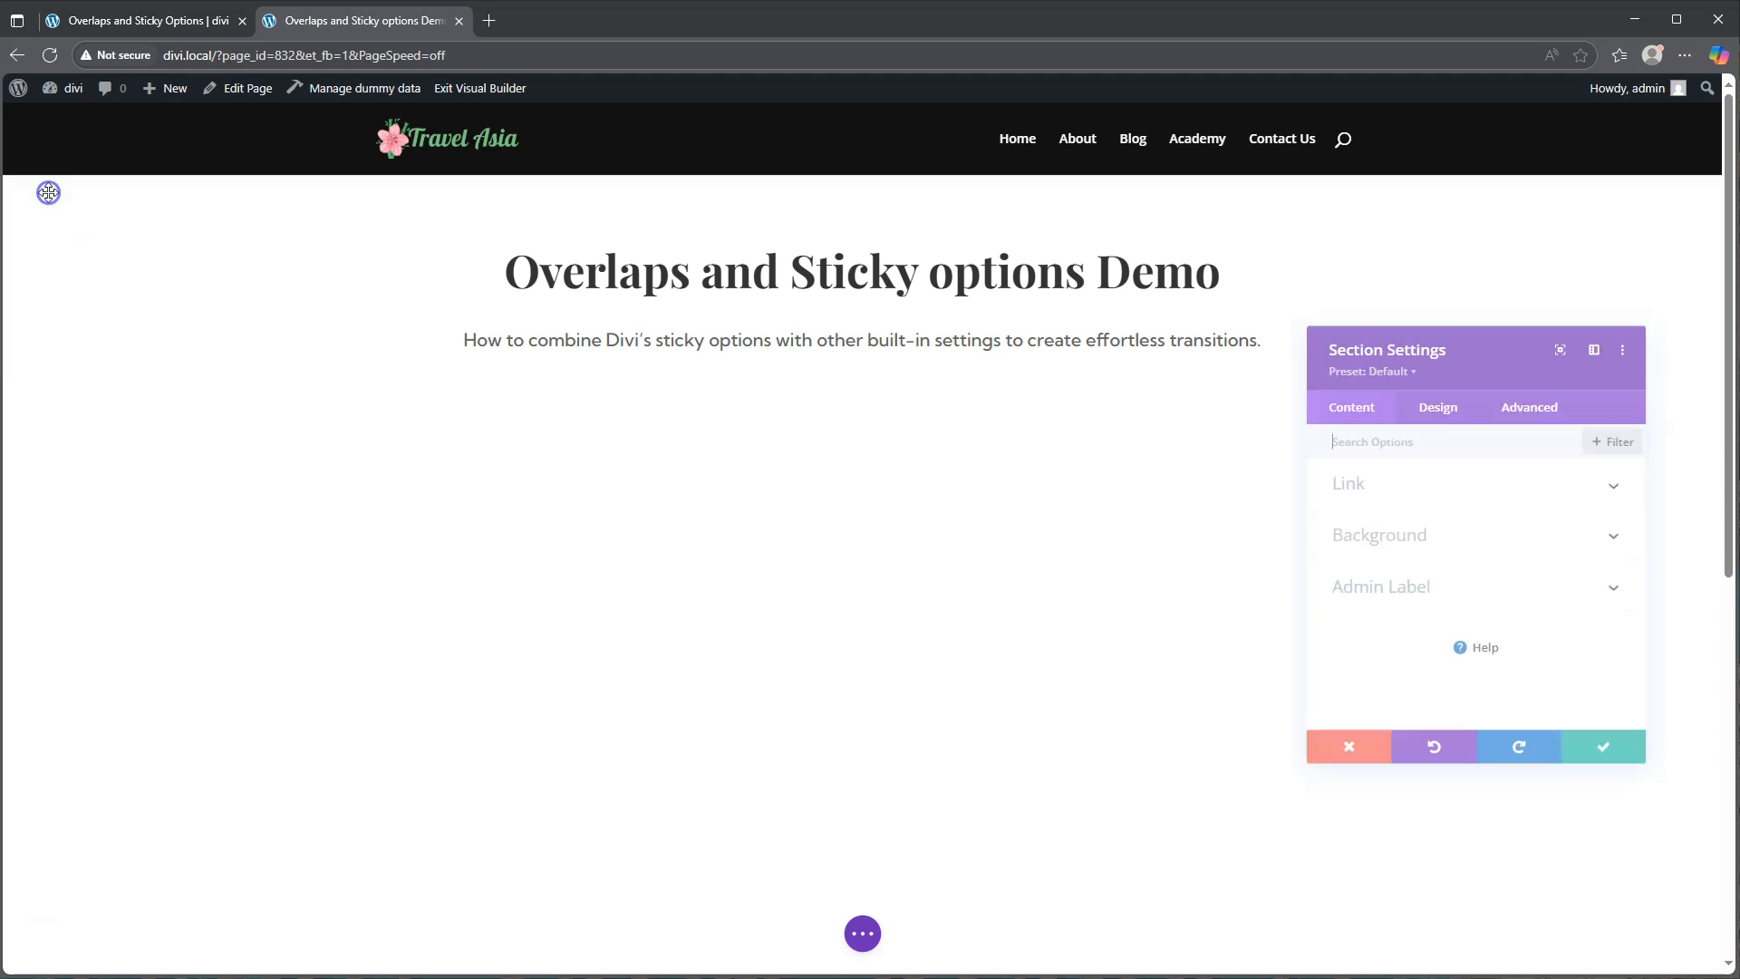
click(1437, 404)
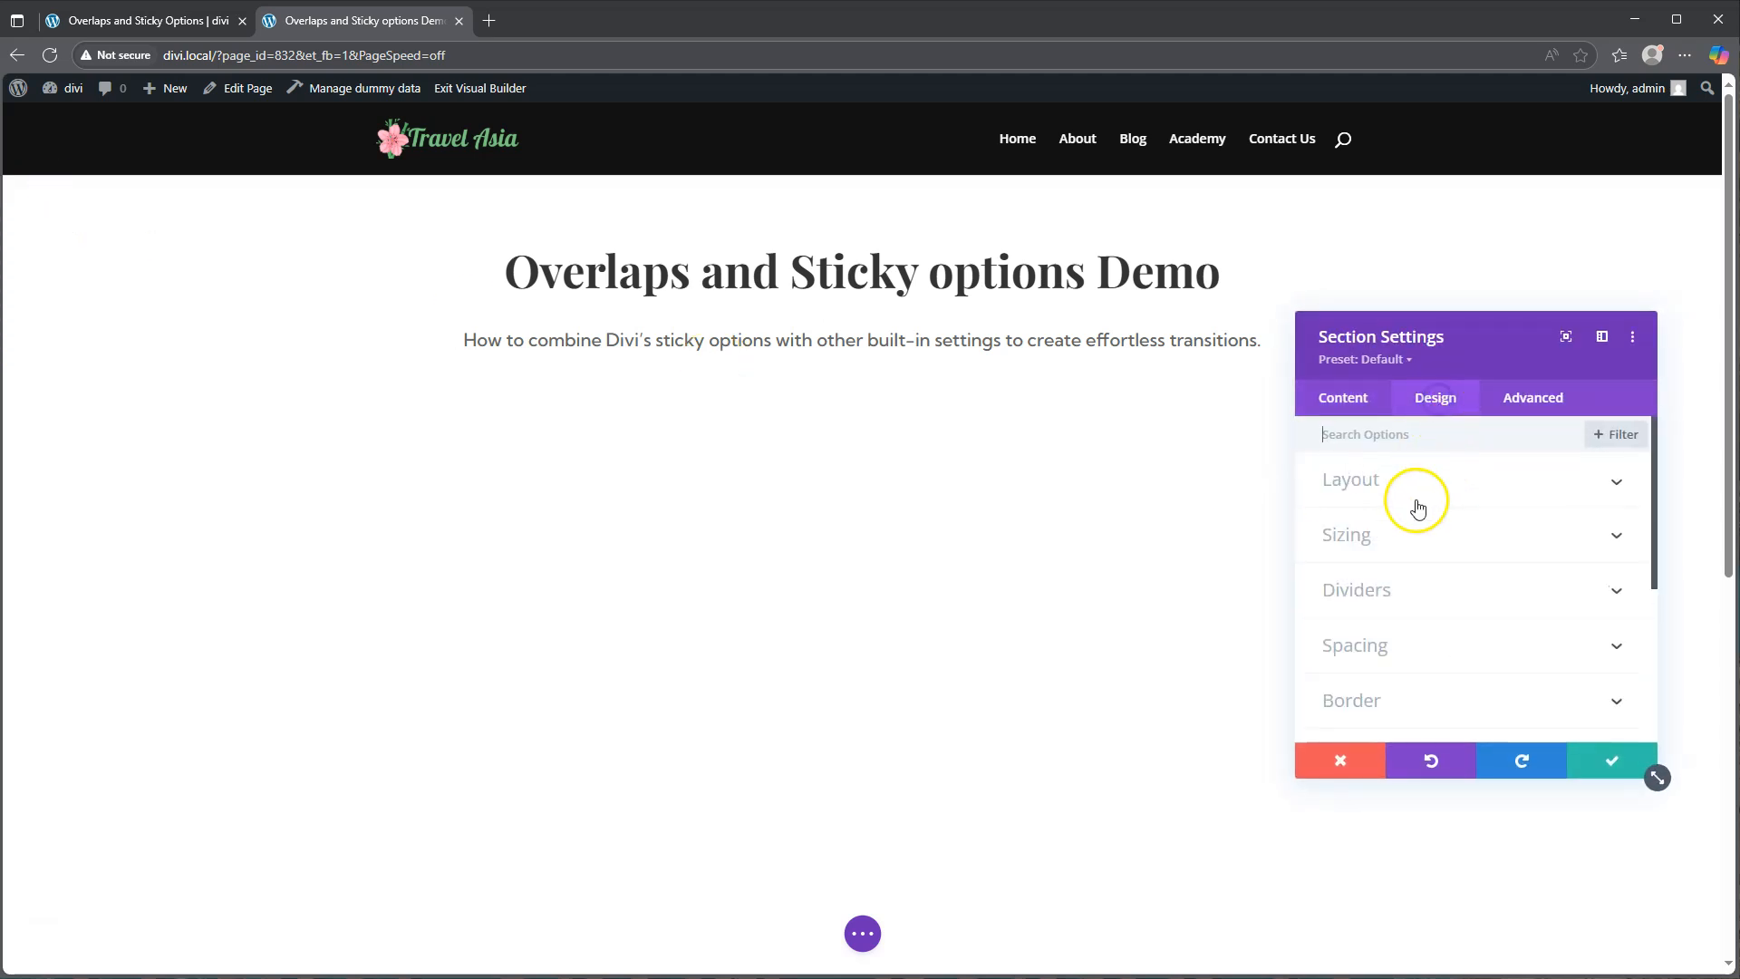
click(1406, 647)
click(1412, 510)
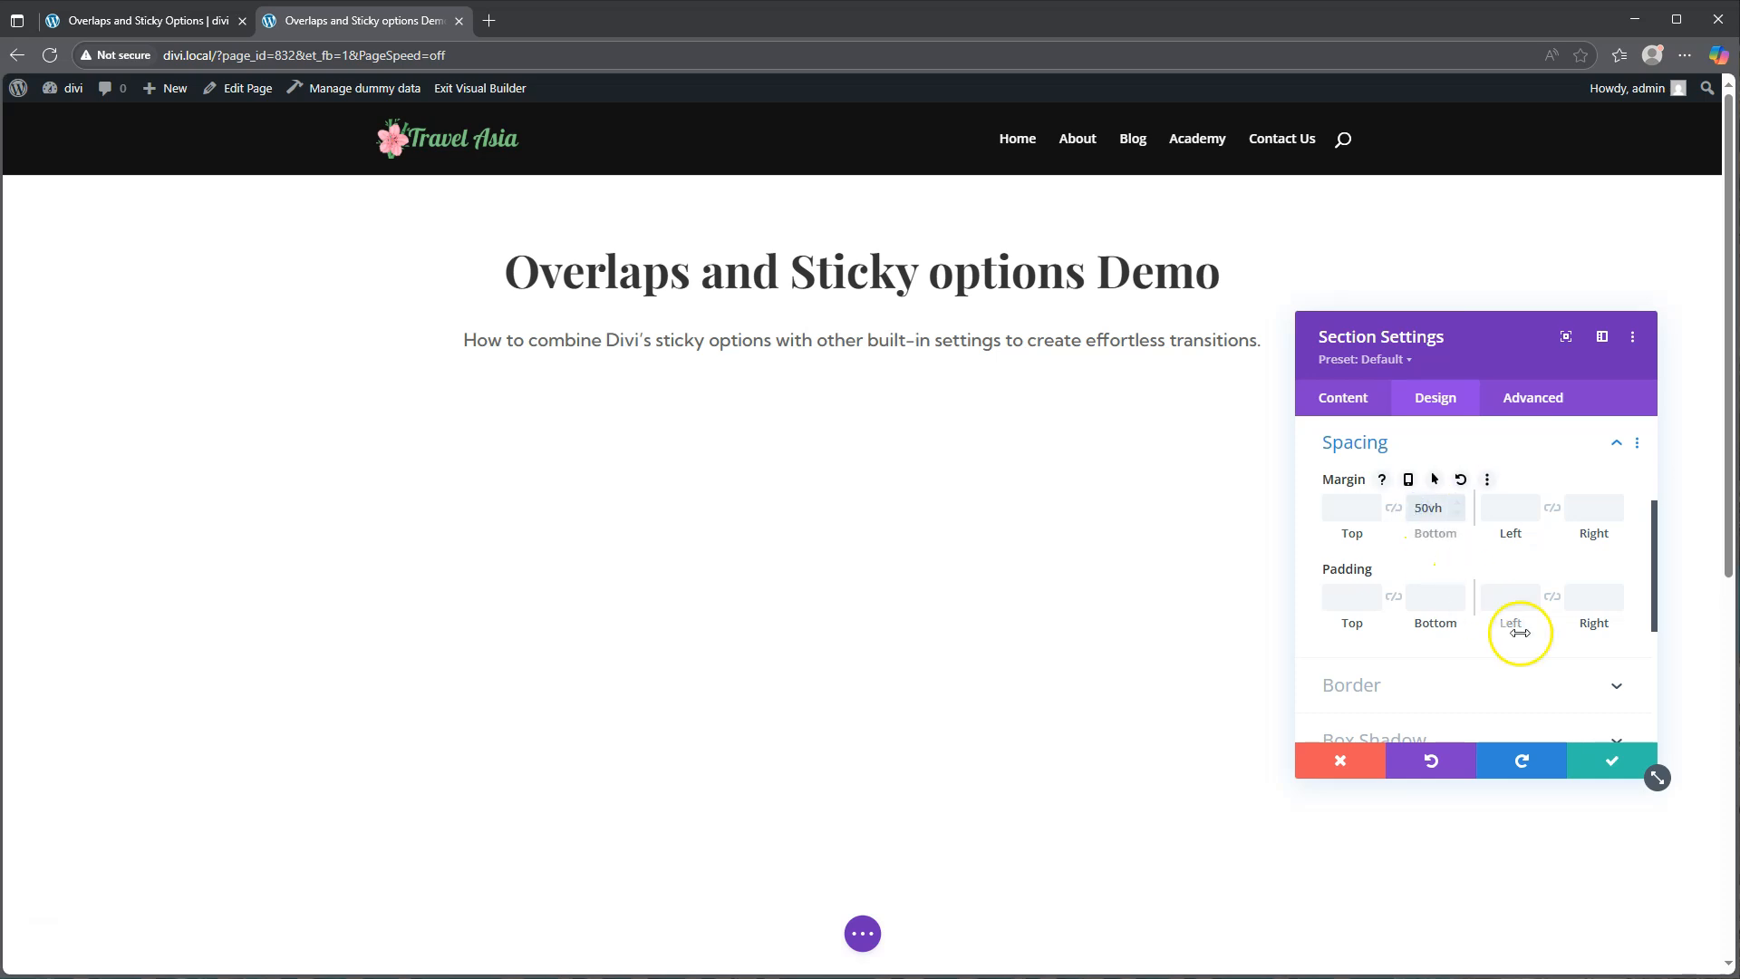
click(1609, 766)
- Insert a regular section below the title section and dismiss the row selection
click(862, 422)
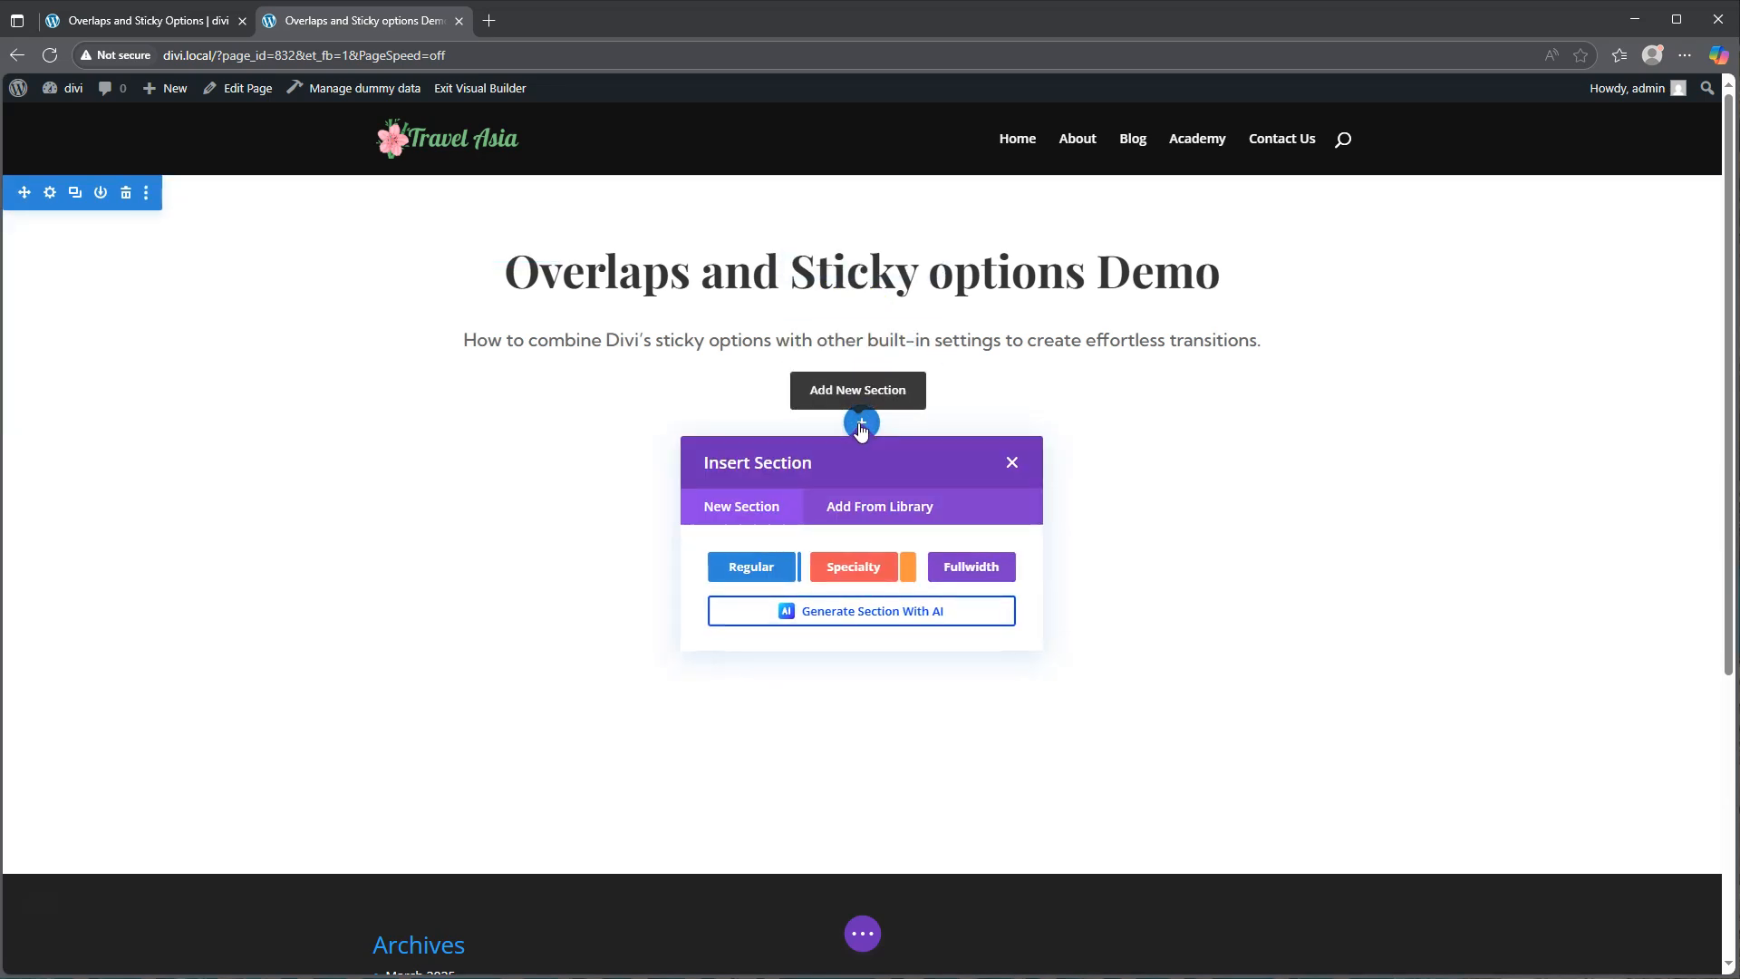
click(749, 571)
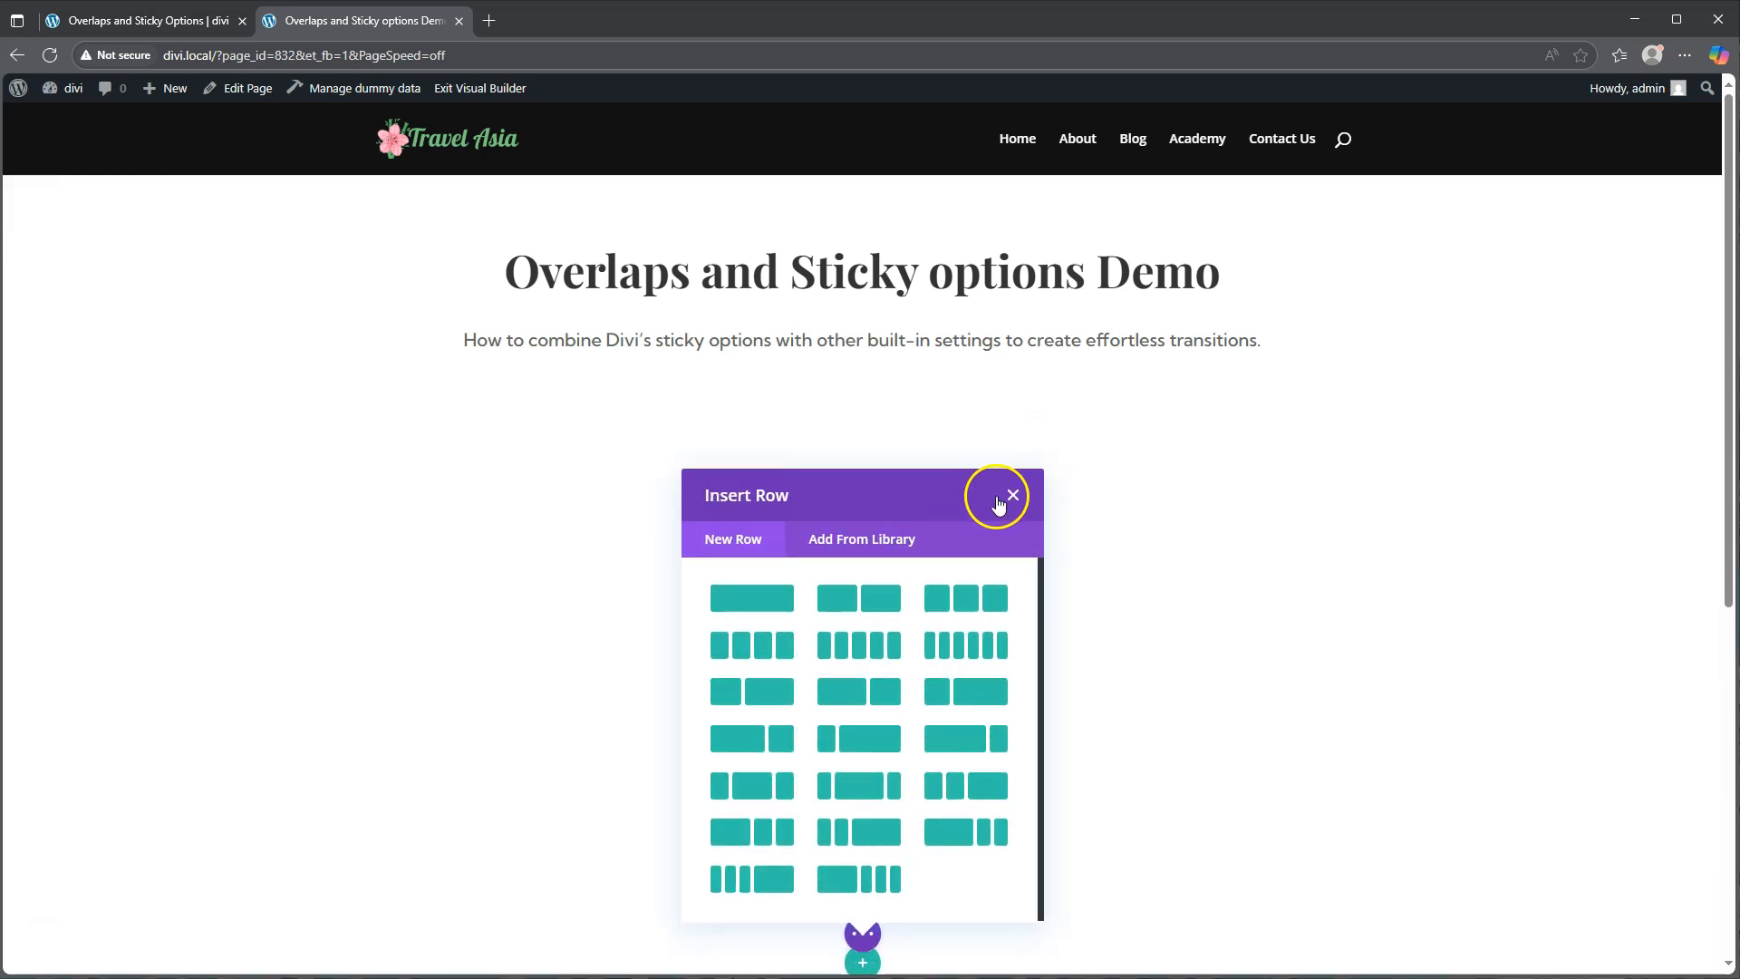
click(1000, 501)
- Set the new section's bottom padding to 100vh and save the section settings
scroll(602, 622, down, 6)
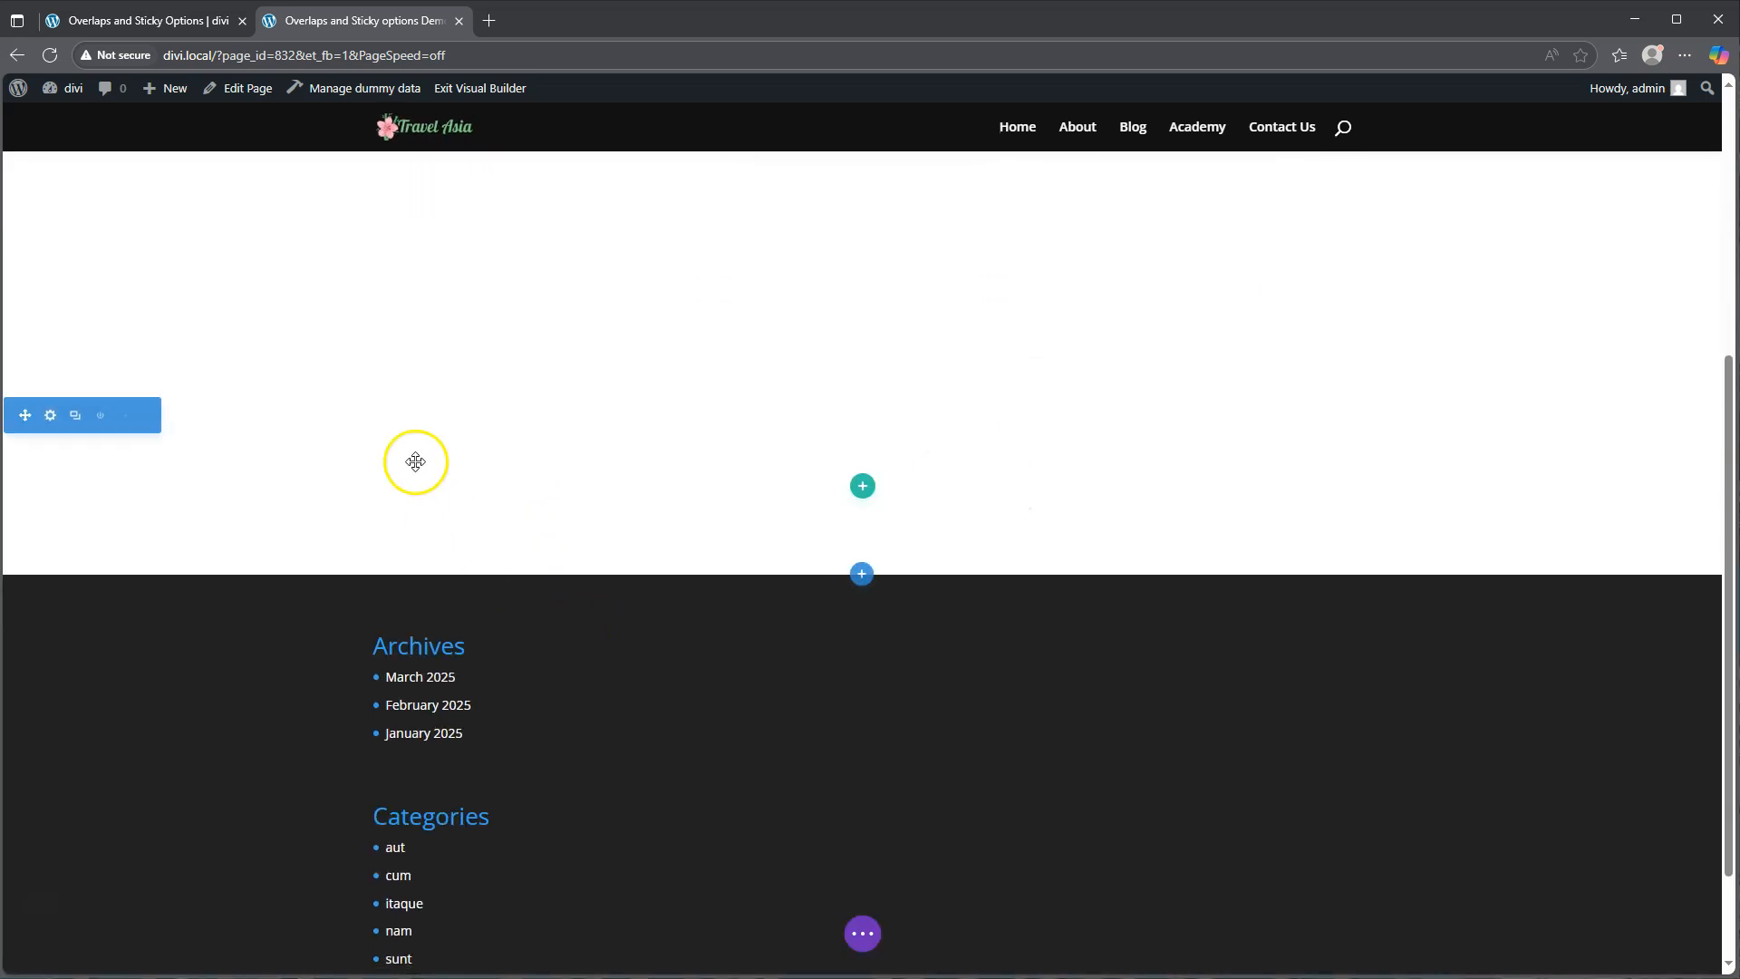
click(50, 415)
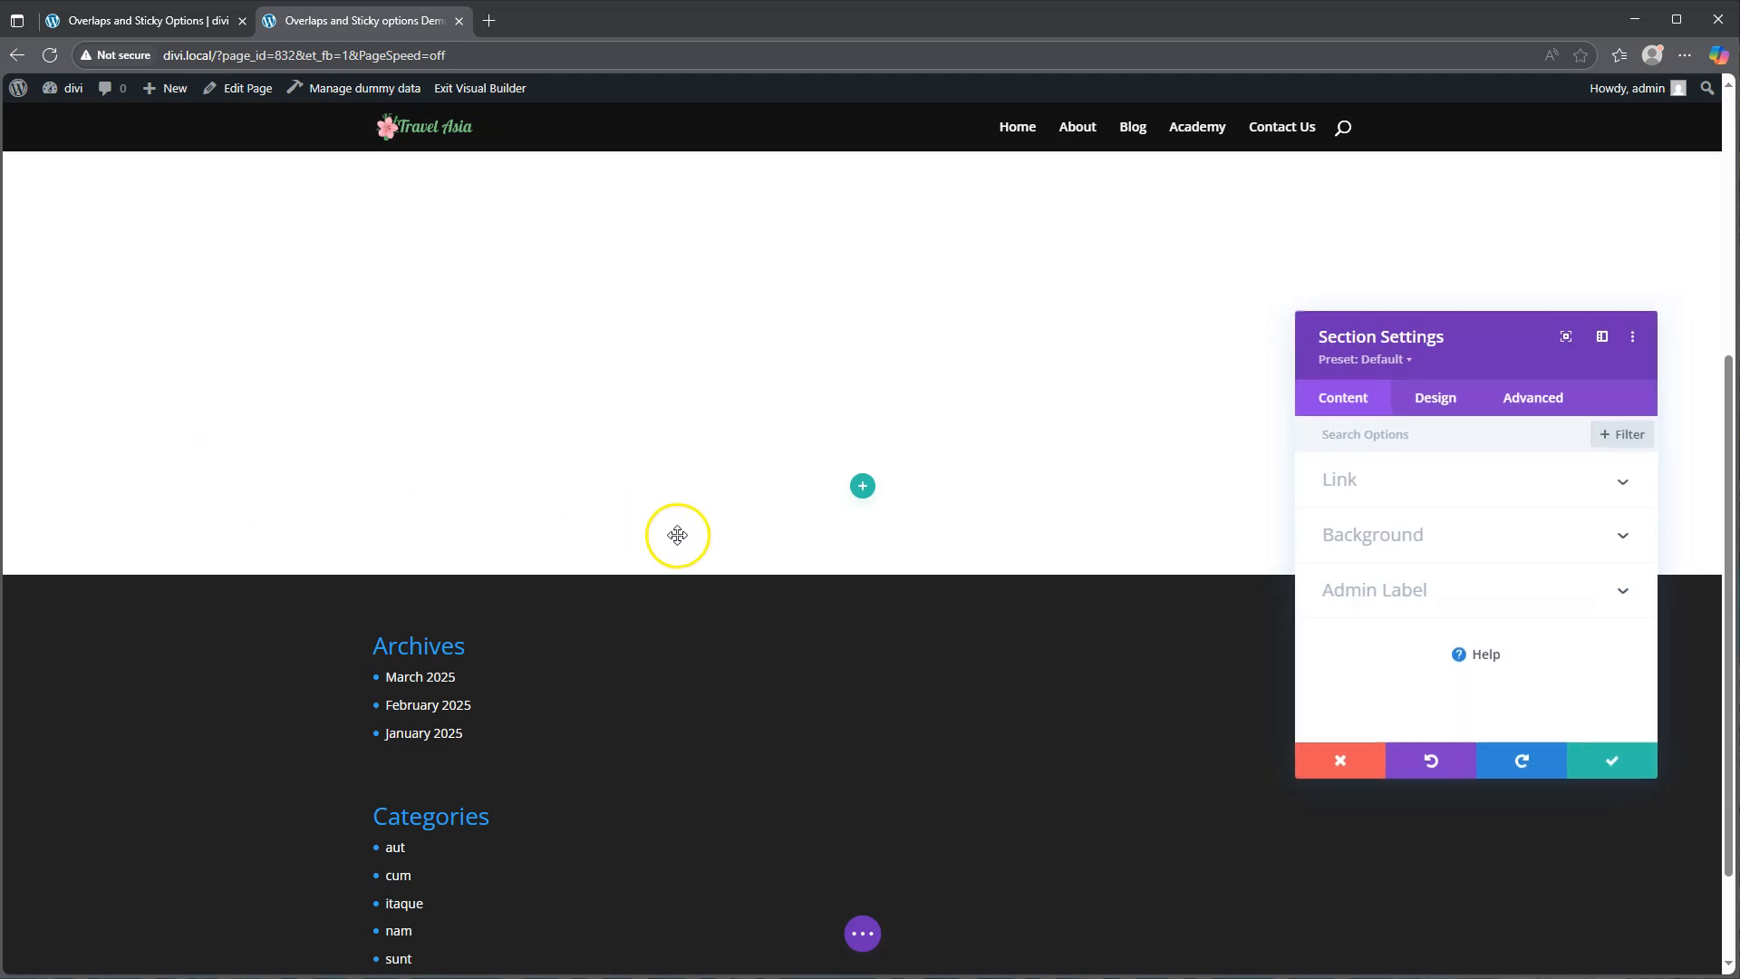
click(1438, 399)
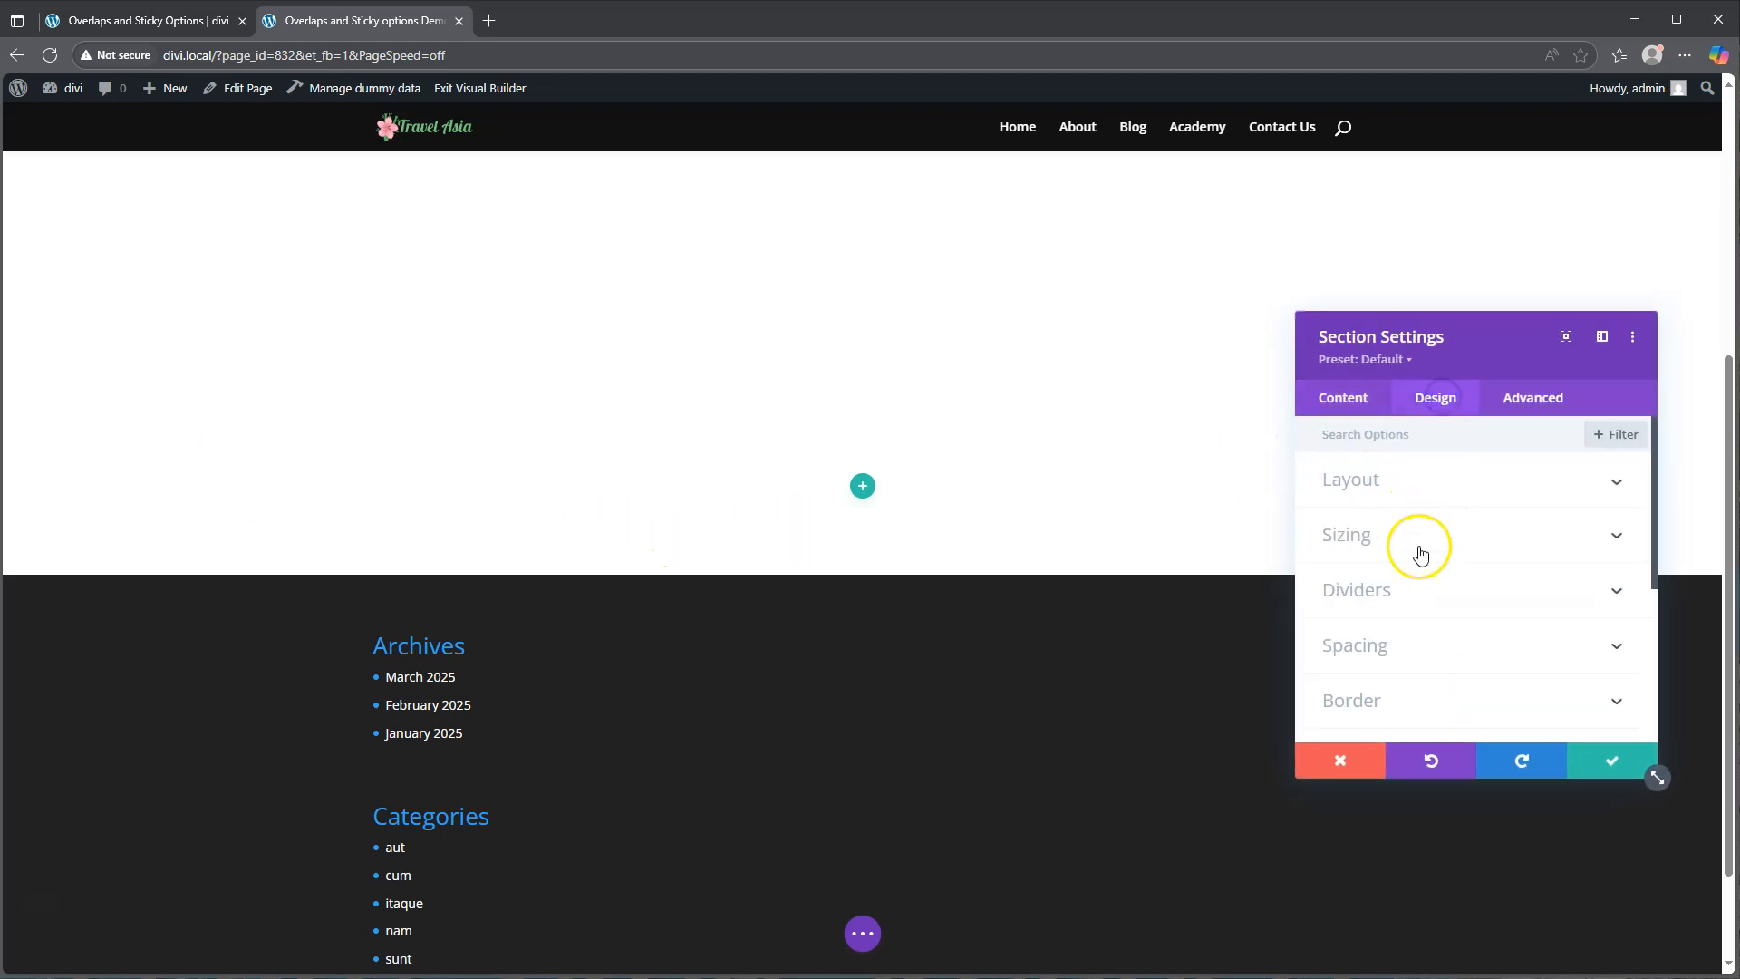
click(1405, 641)
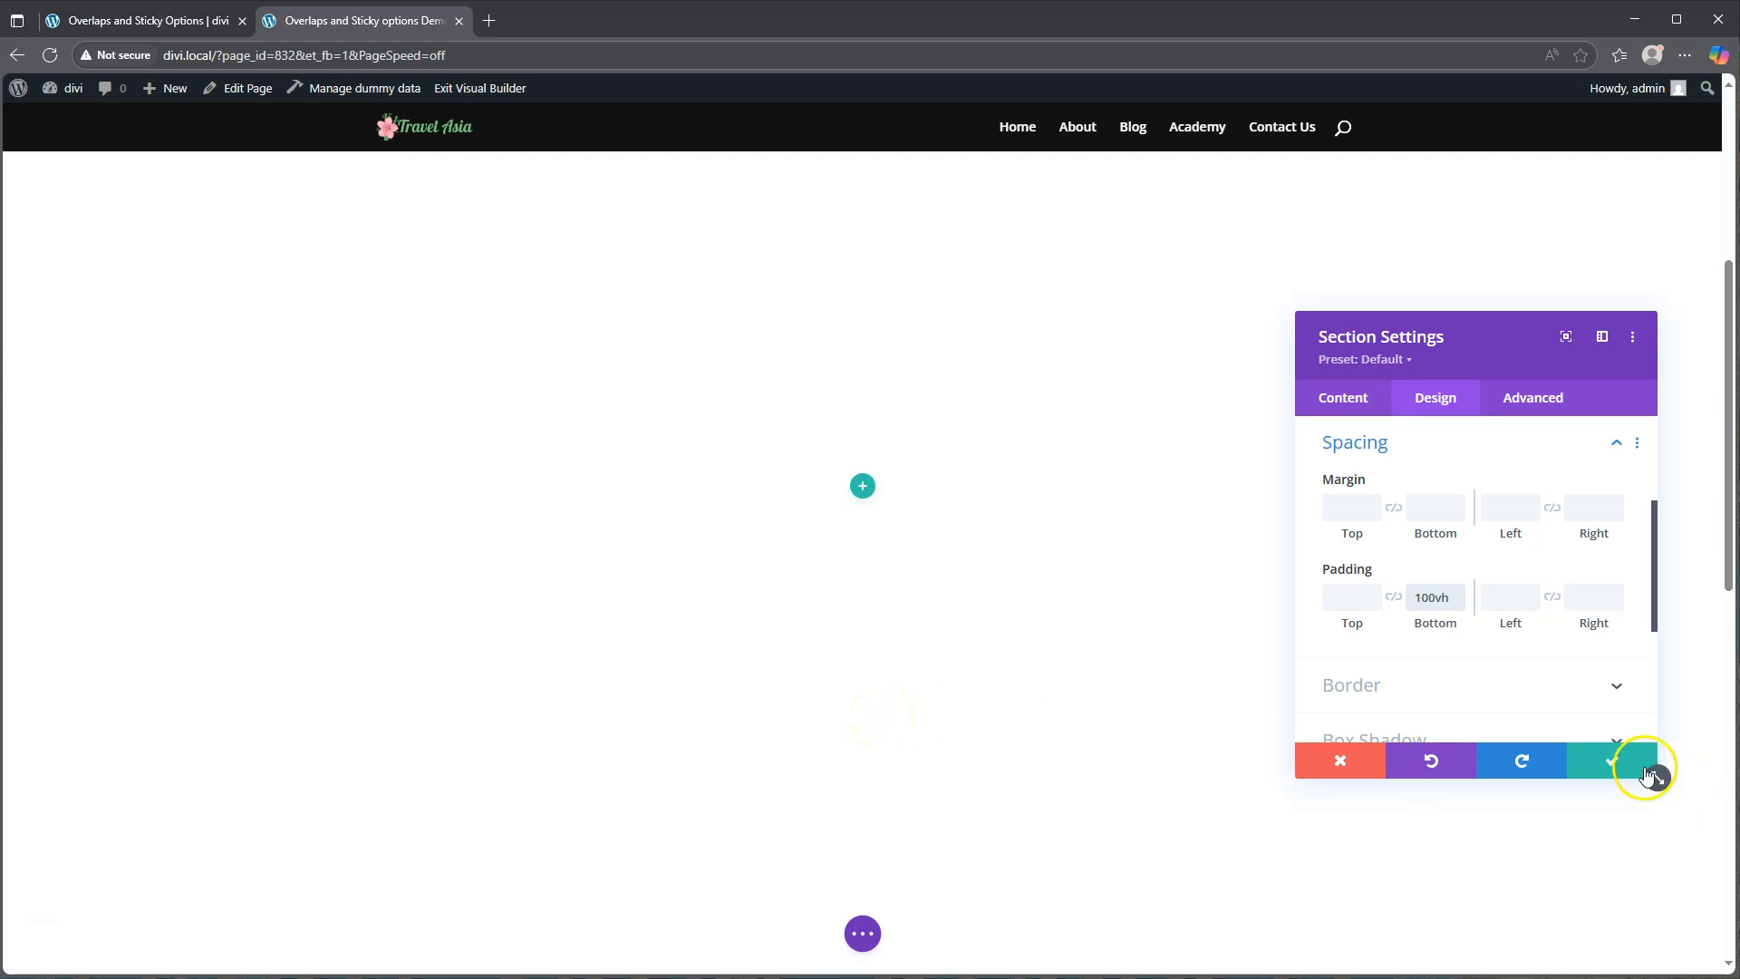
click(1608, 760)
- Insert a single-column row in the new section without adding a module
click(863, 486)
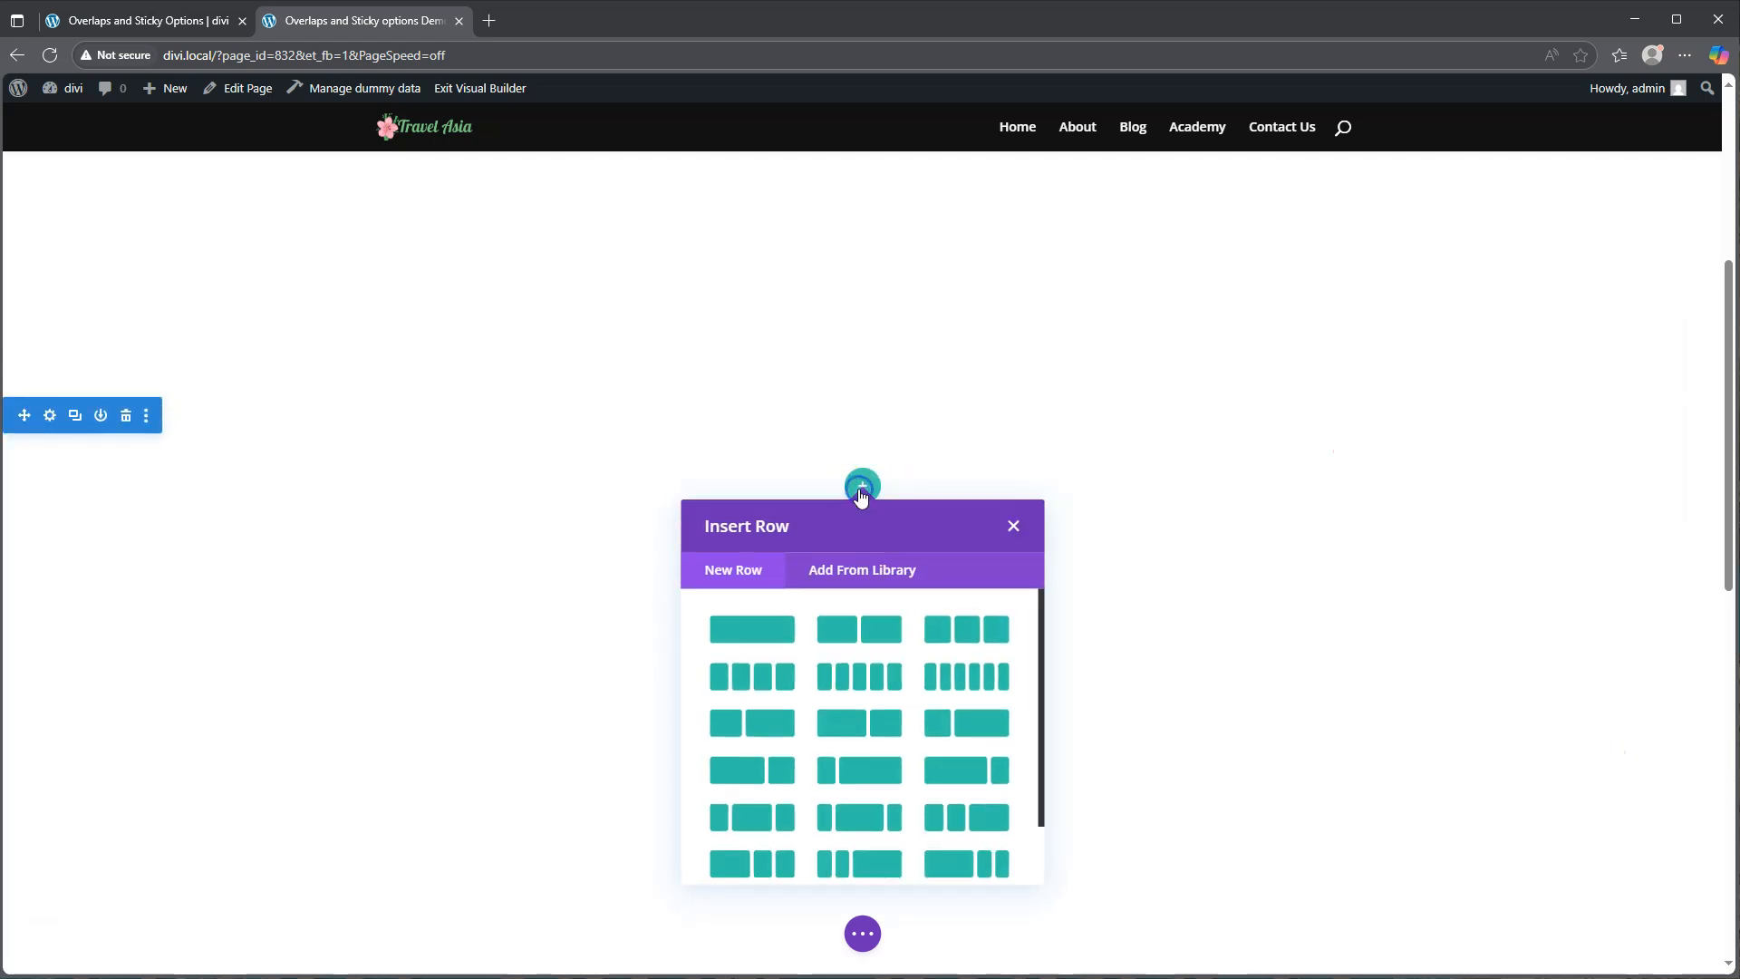
click(743, 627)
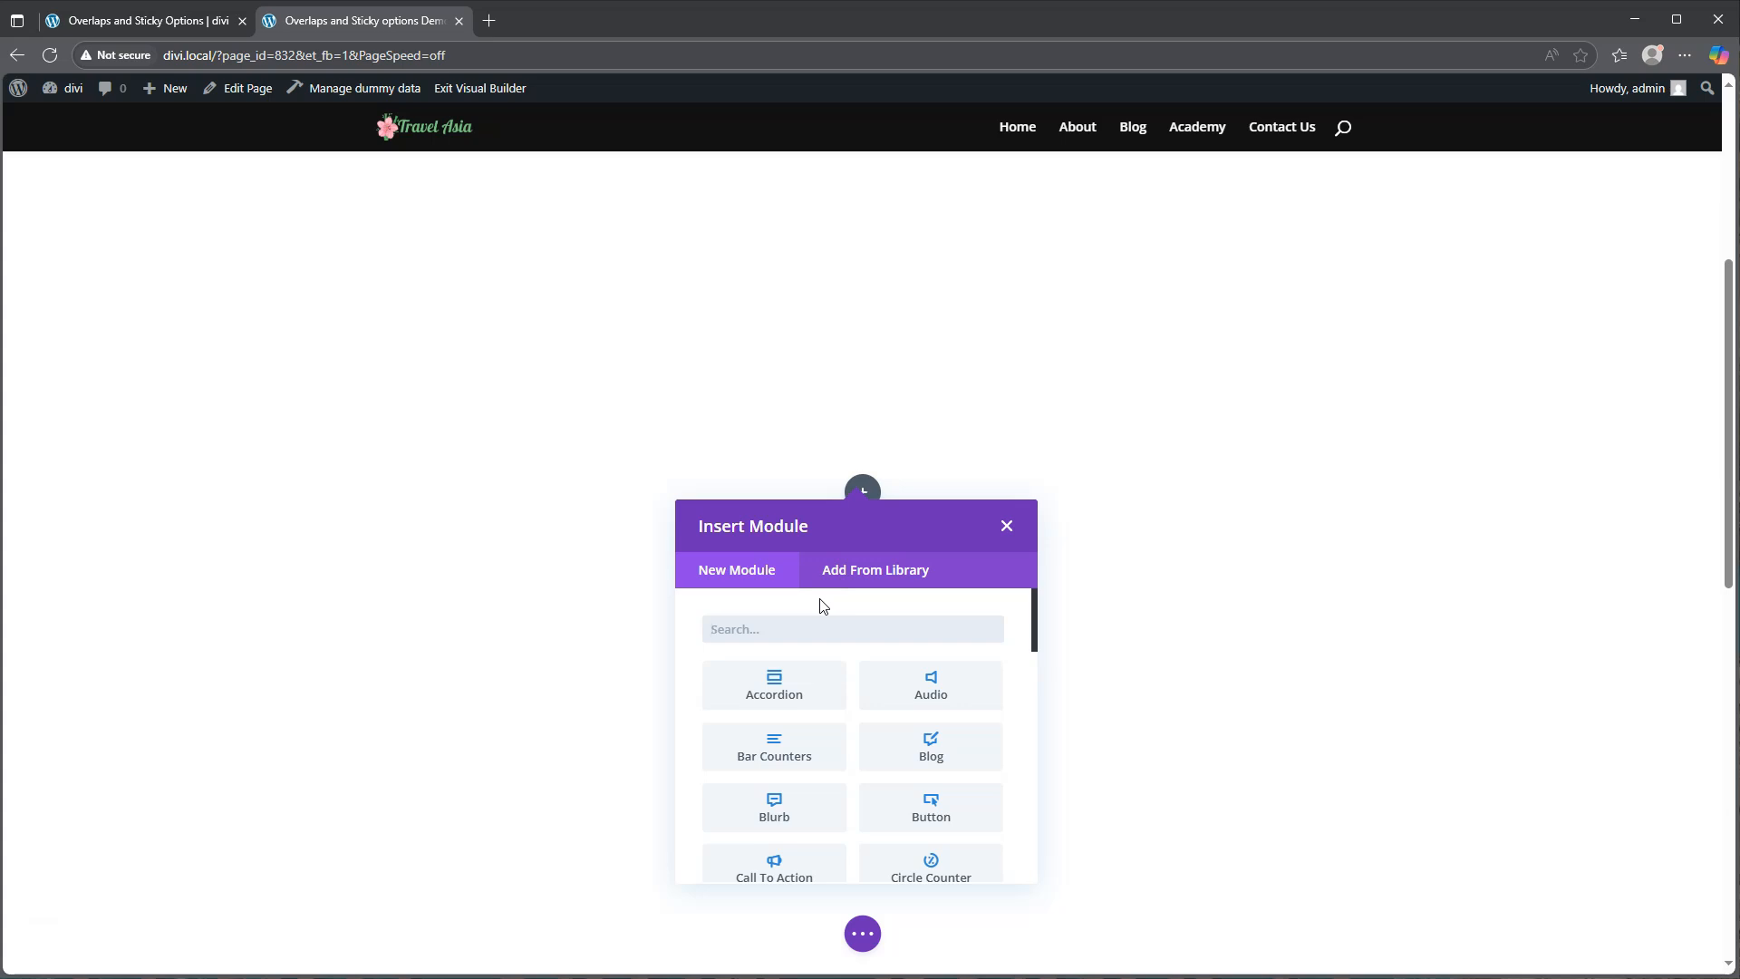
click(1006, 526)
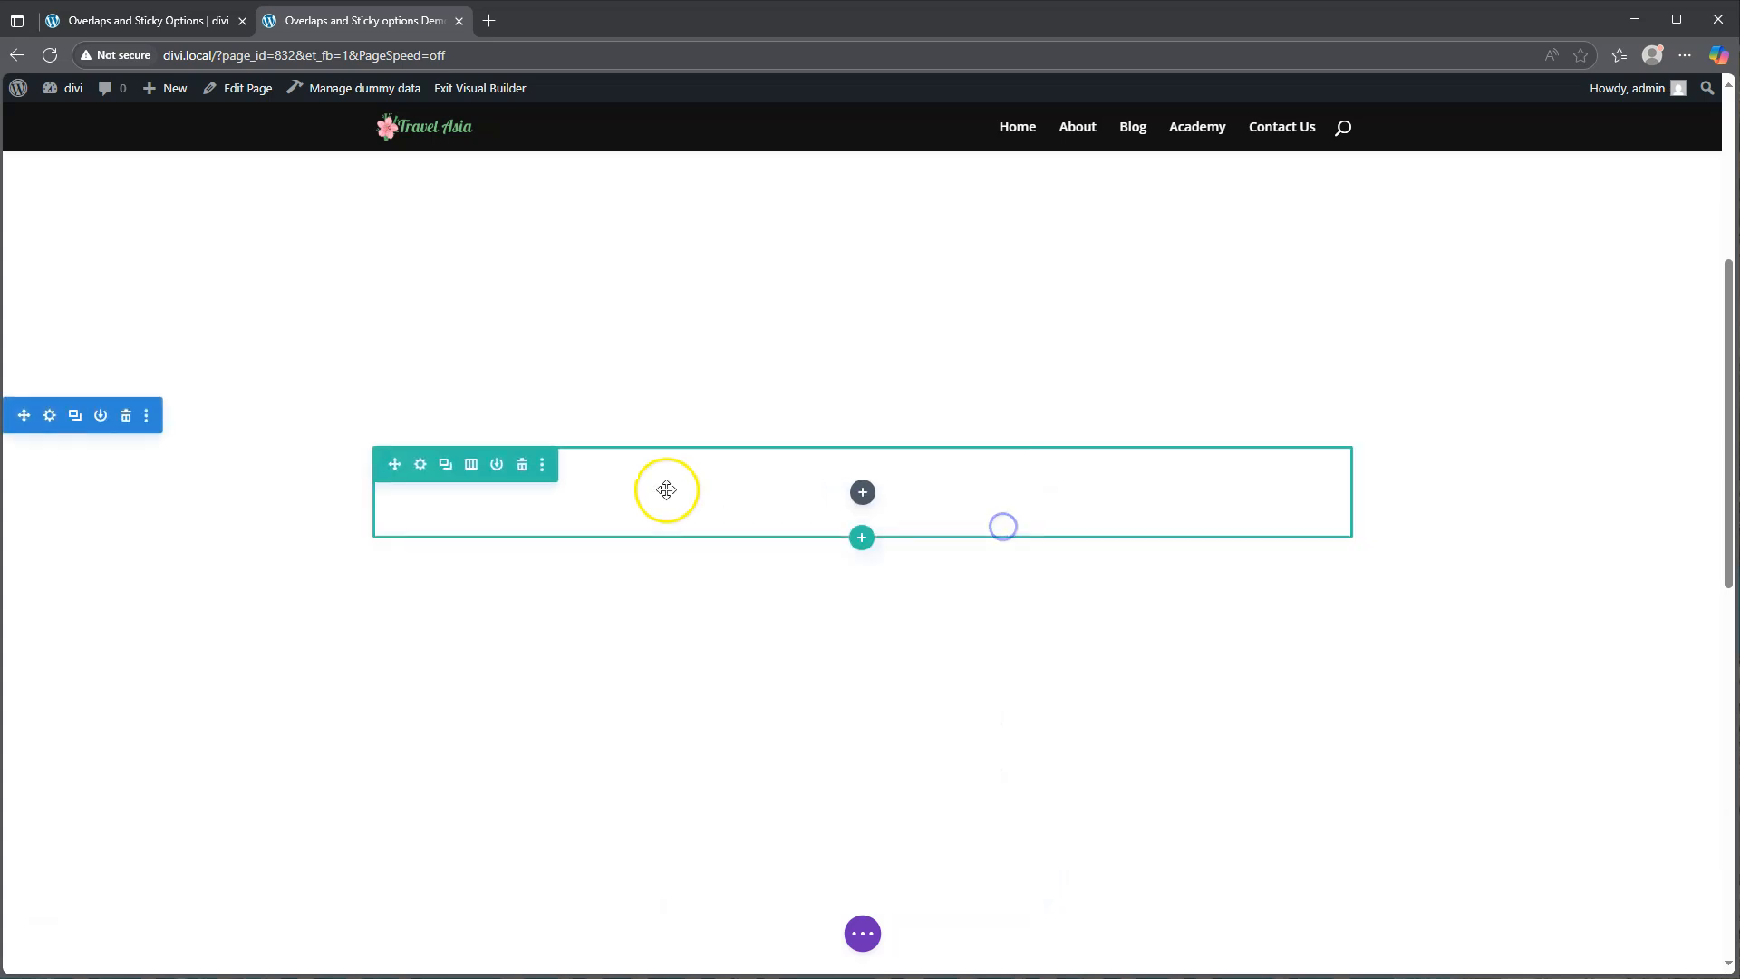
- Increase the new row's width and set its maximum width to 100%
click(417, 463)
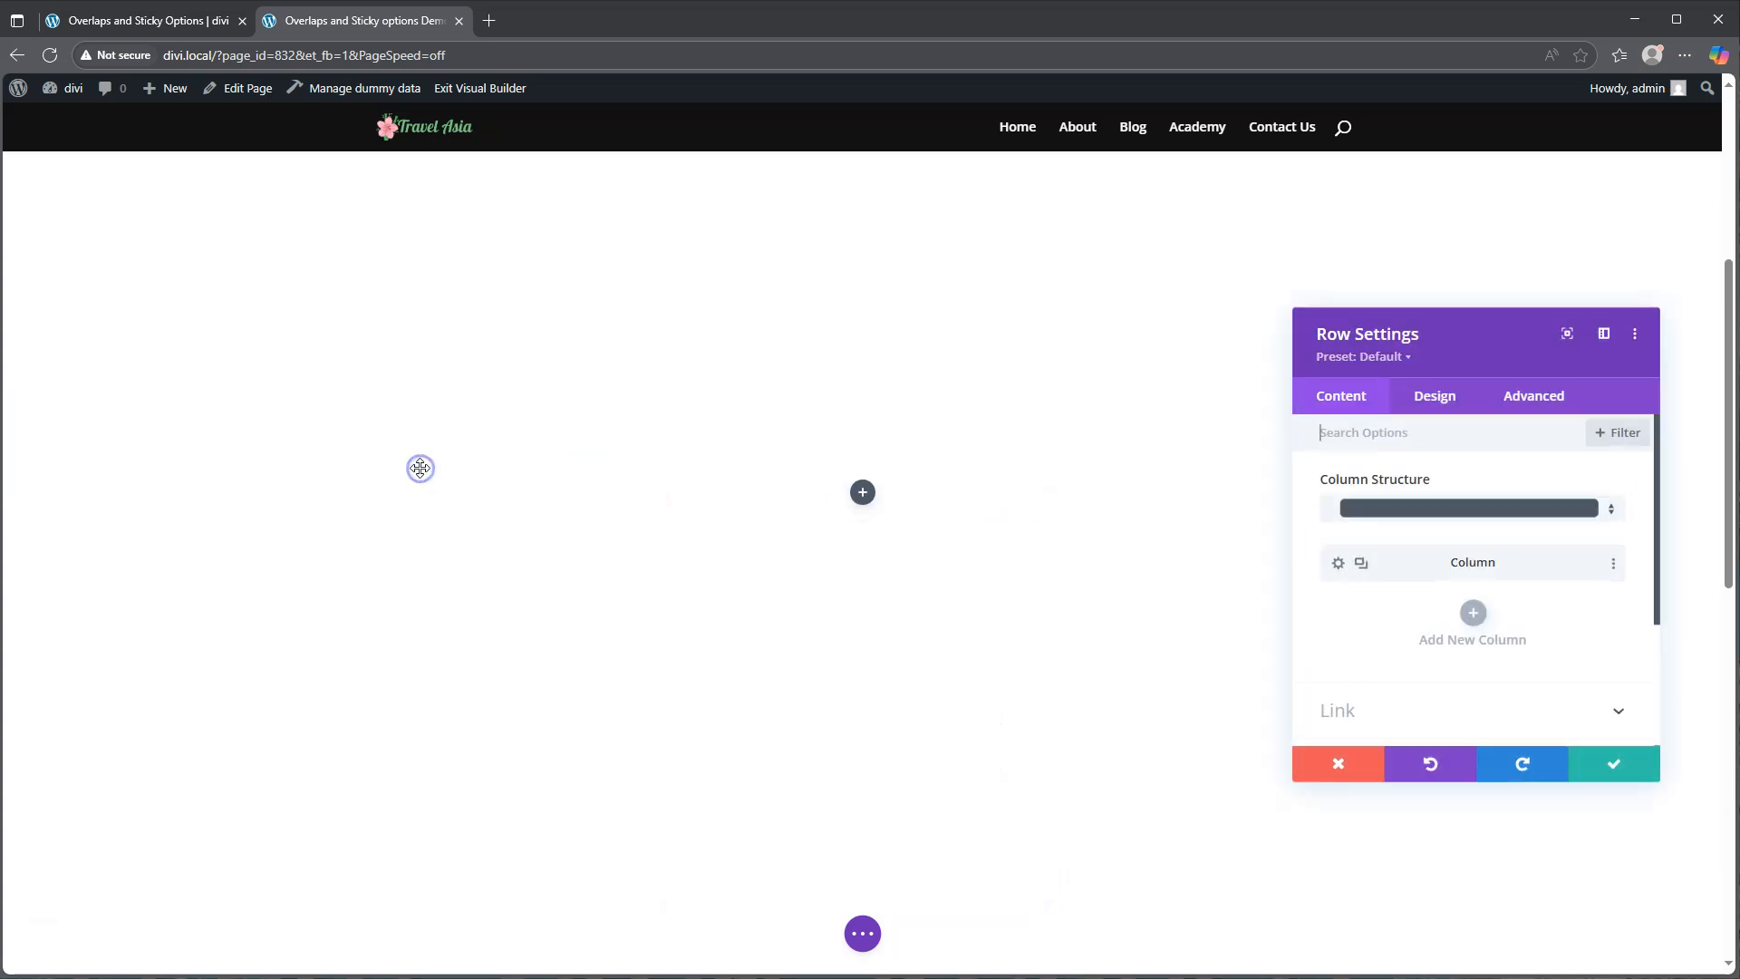
click(1439, 404)
click(1400, 480)
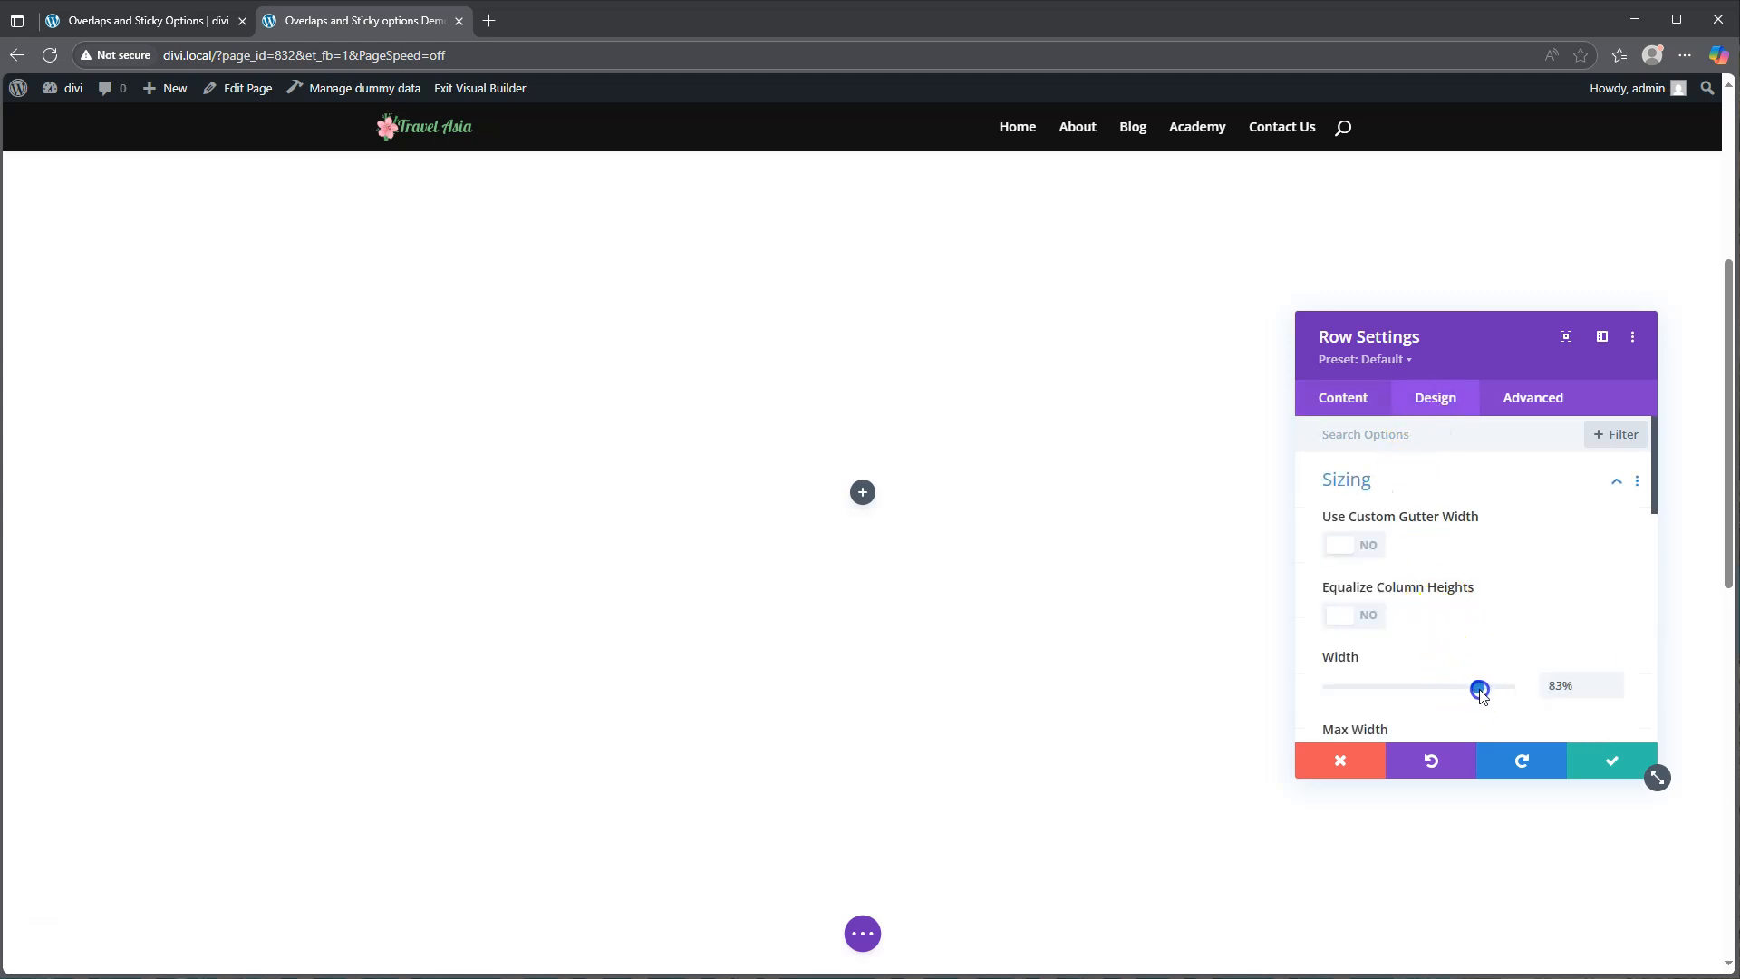
click(1585, 556)
scroll(1585, 556, down, 3)
click(1565, 486)
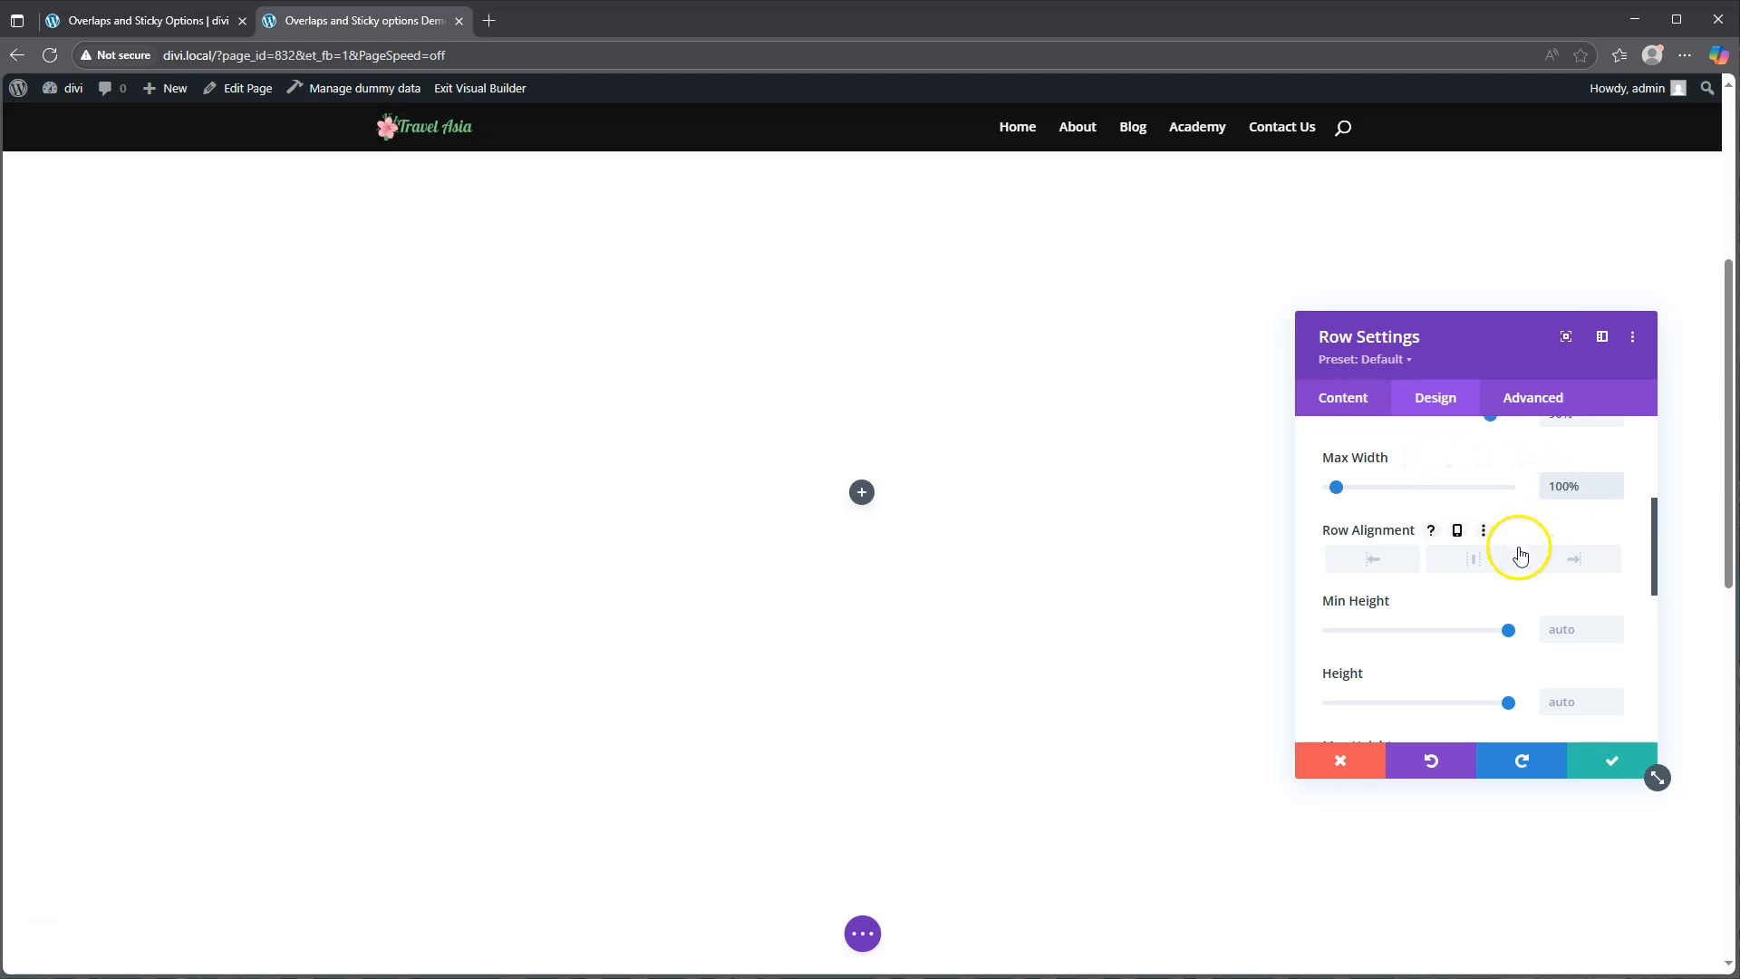
- Set the row's Z index to 1 in its position options and save the row settings
click(1533, 397)
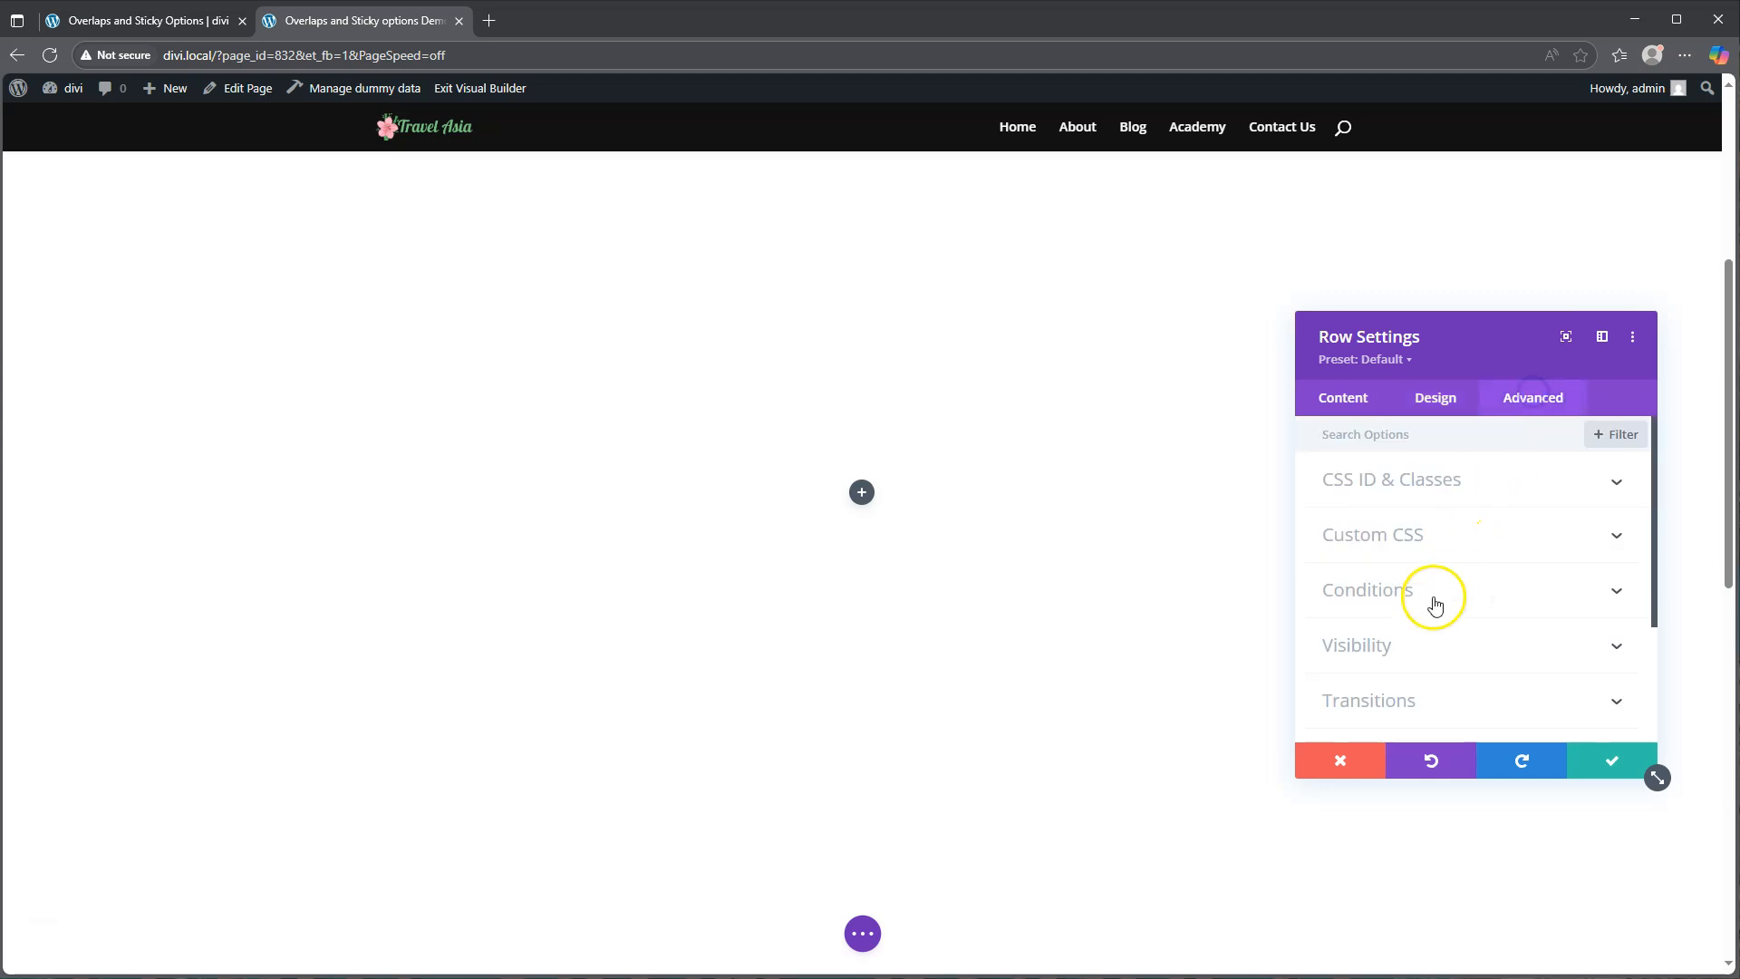
scroll(1434, 606, down, 2)
click(1398, 578)
scroll(1396, 573, down, 2)
scroll(1402, 612, down, 2)
click(1556, 670)
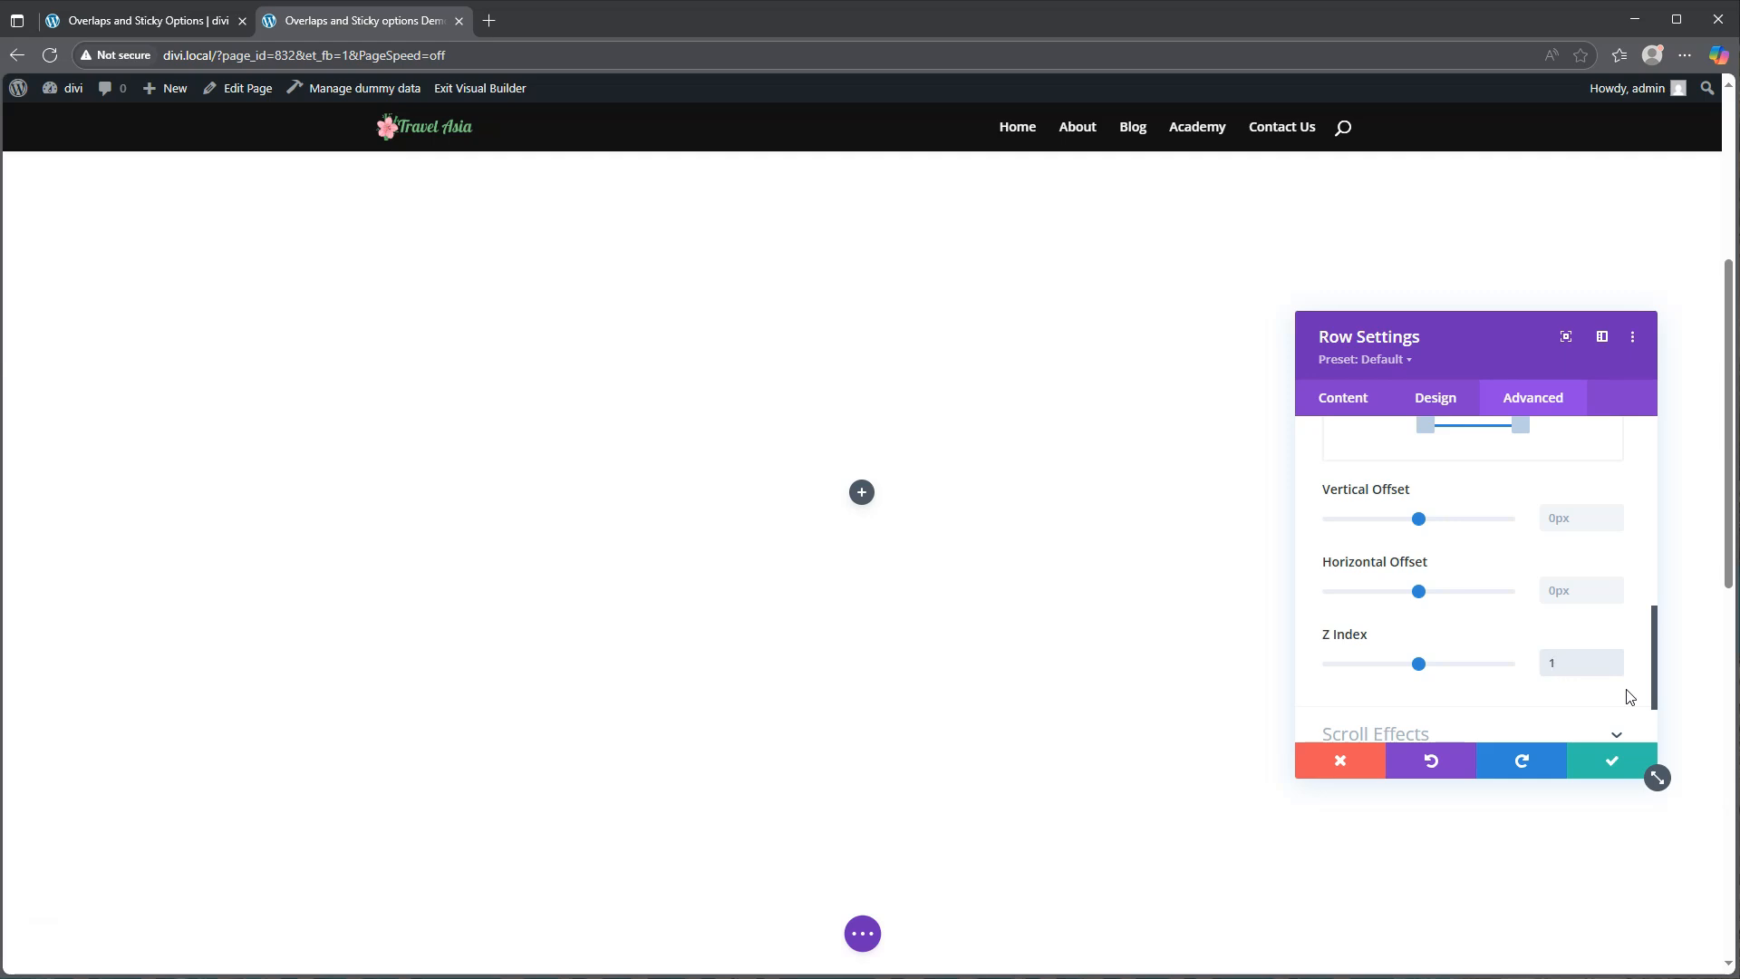
scroll(1441, 625, down, 2)
scroll(1445, 632, up, 1)
scroll(1445, 633, up, 5)
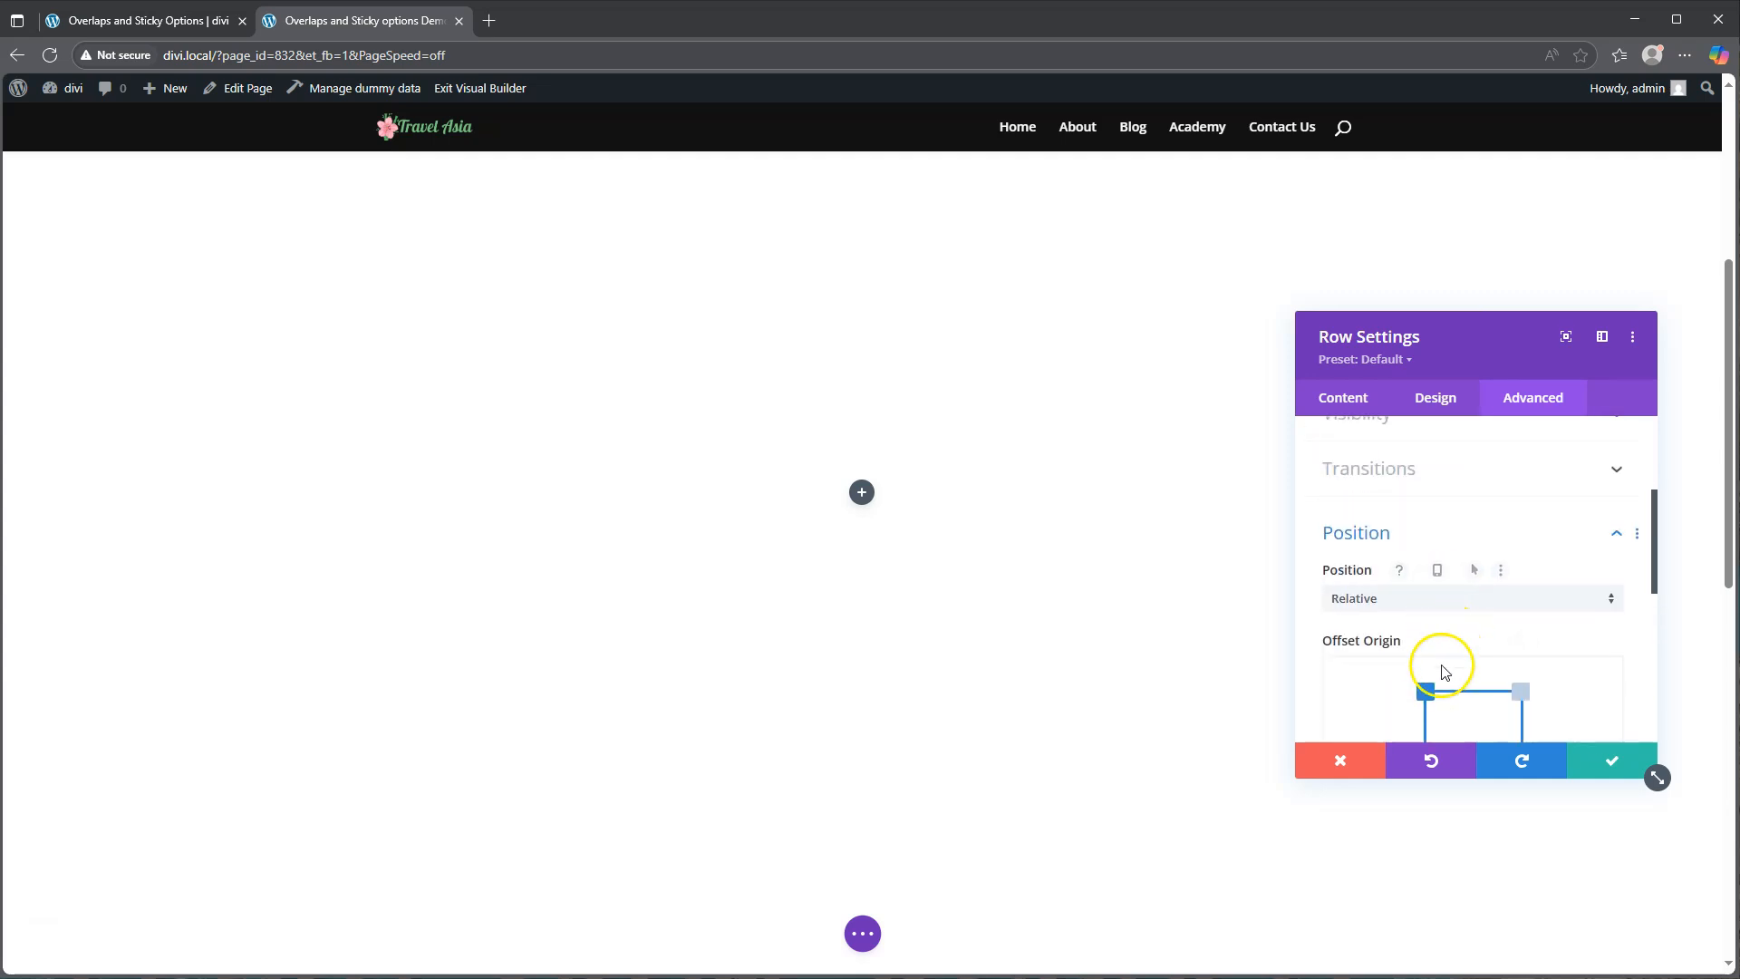
scroll(1495, 675, down, 4)
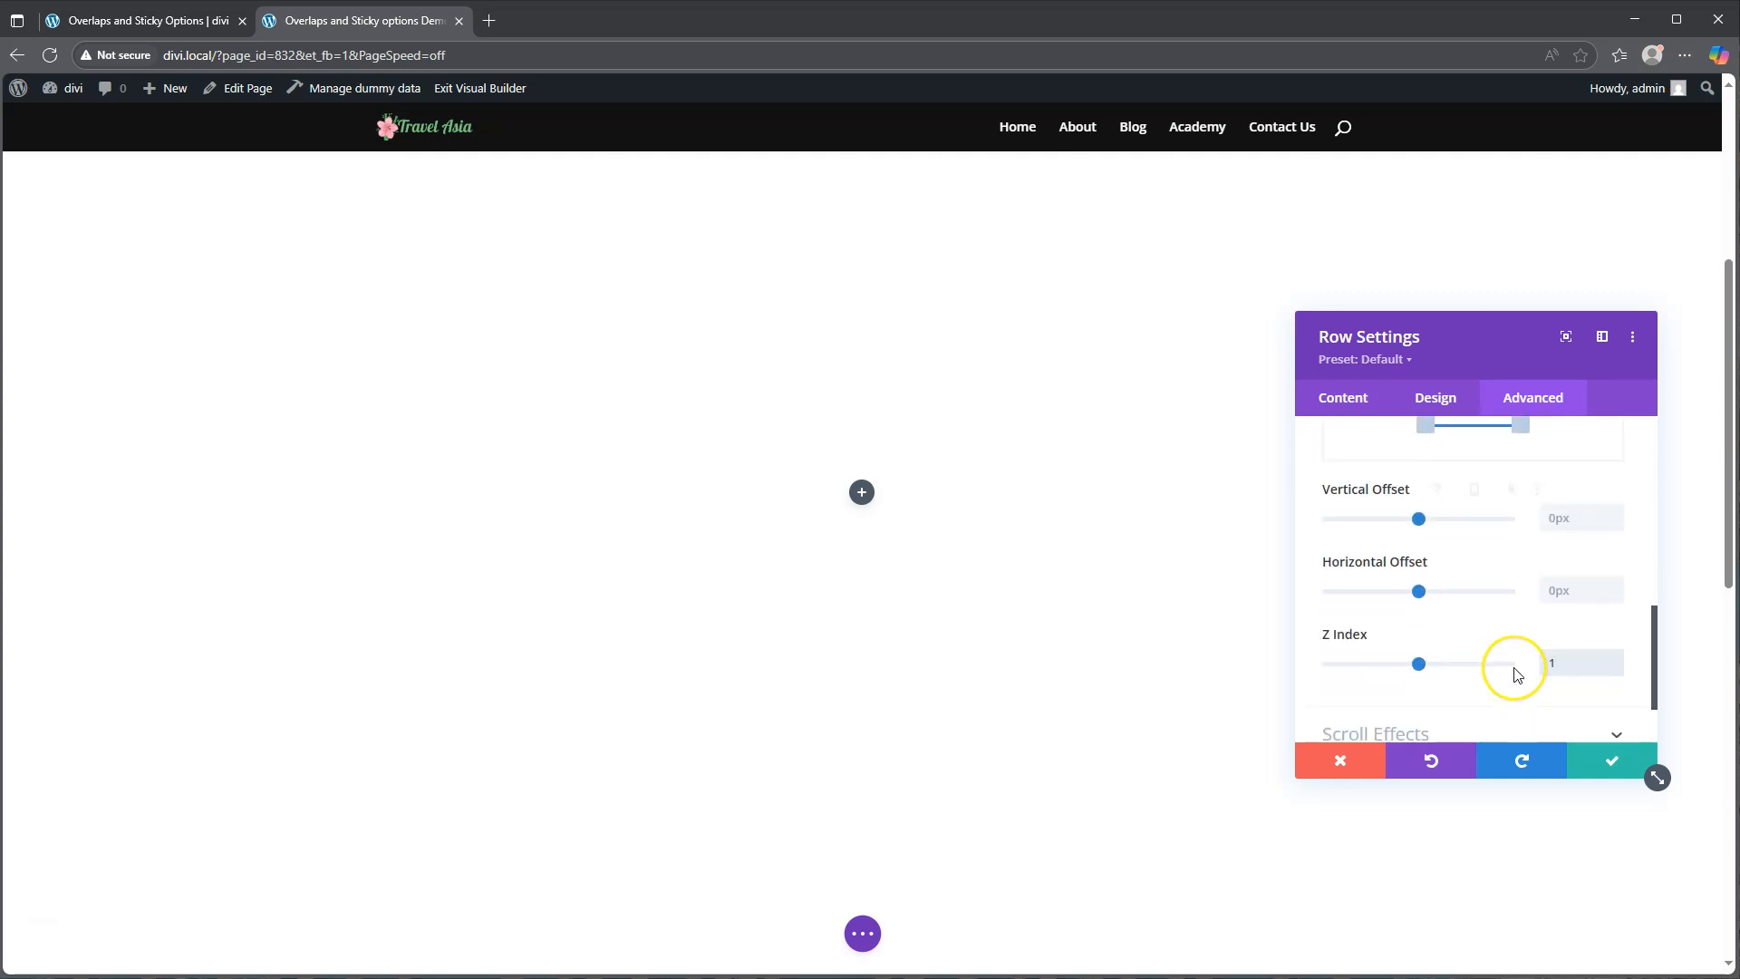
click(1612, 761)
- Insert an Image module in the new row and remove its placeholder image
click(862, 495)
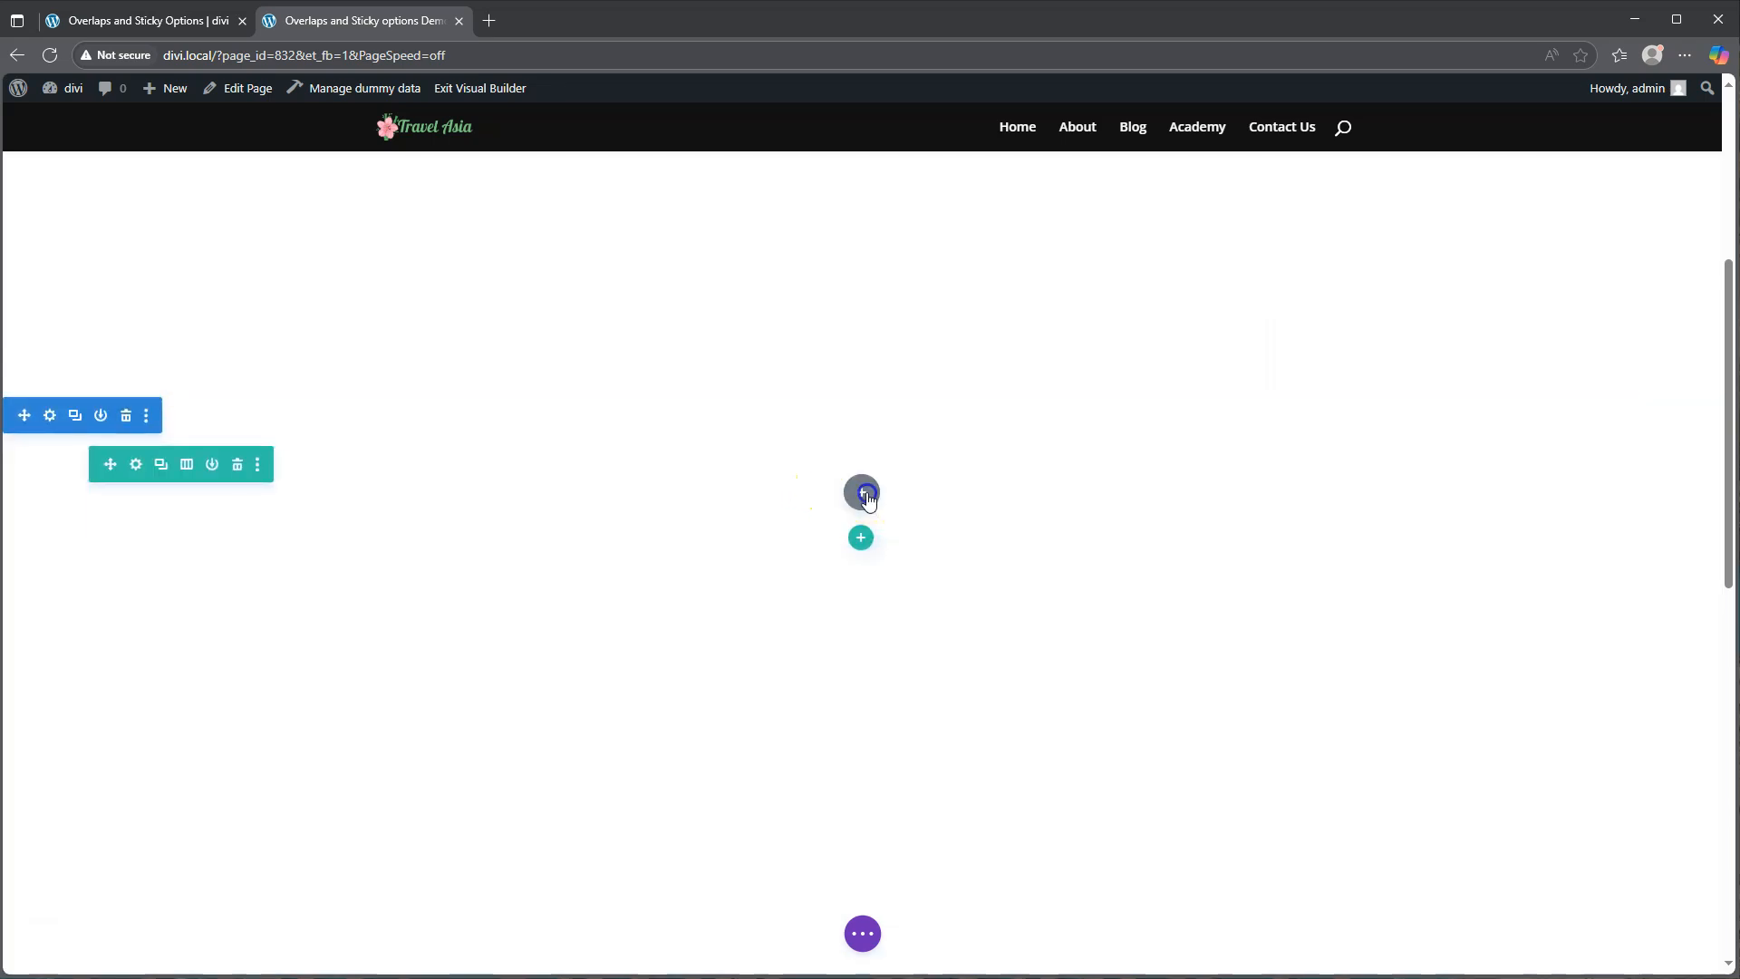
scroll(871, 660, down, 3)
scroll(870, 752, down, 3)
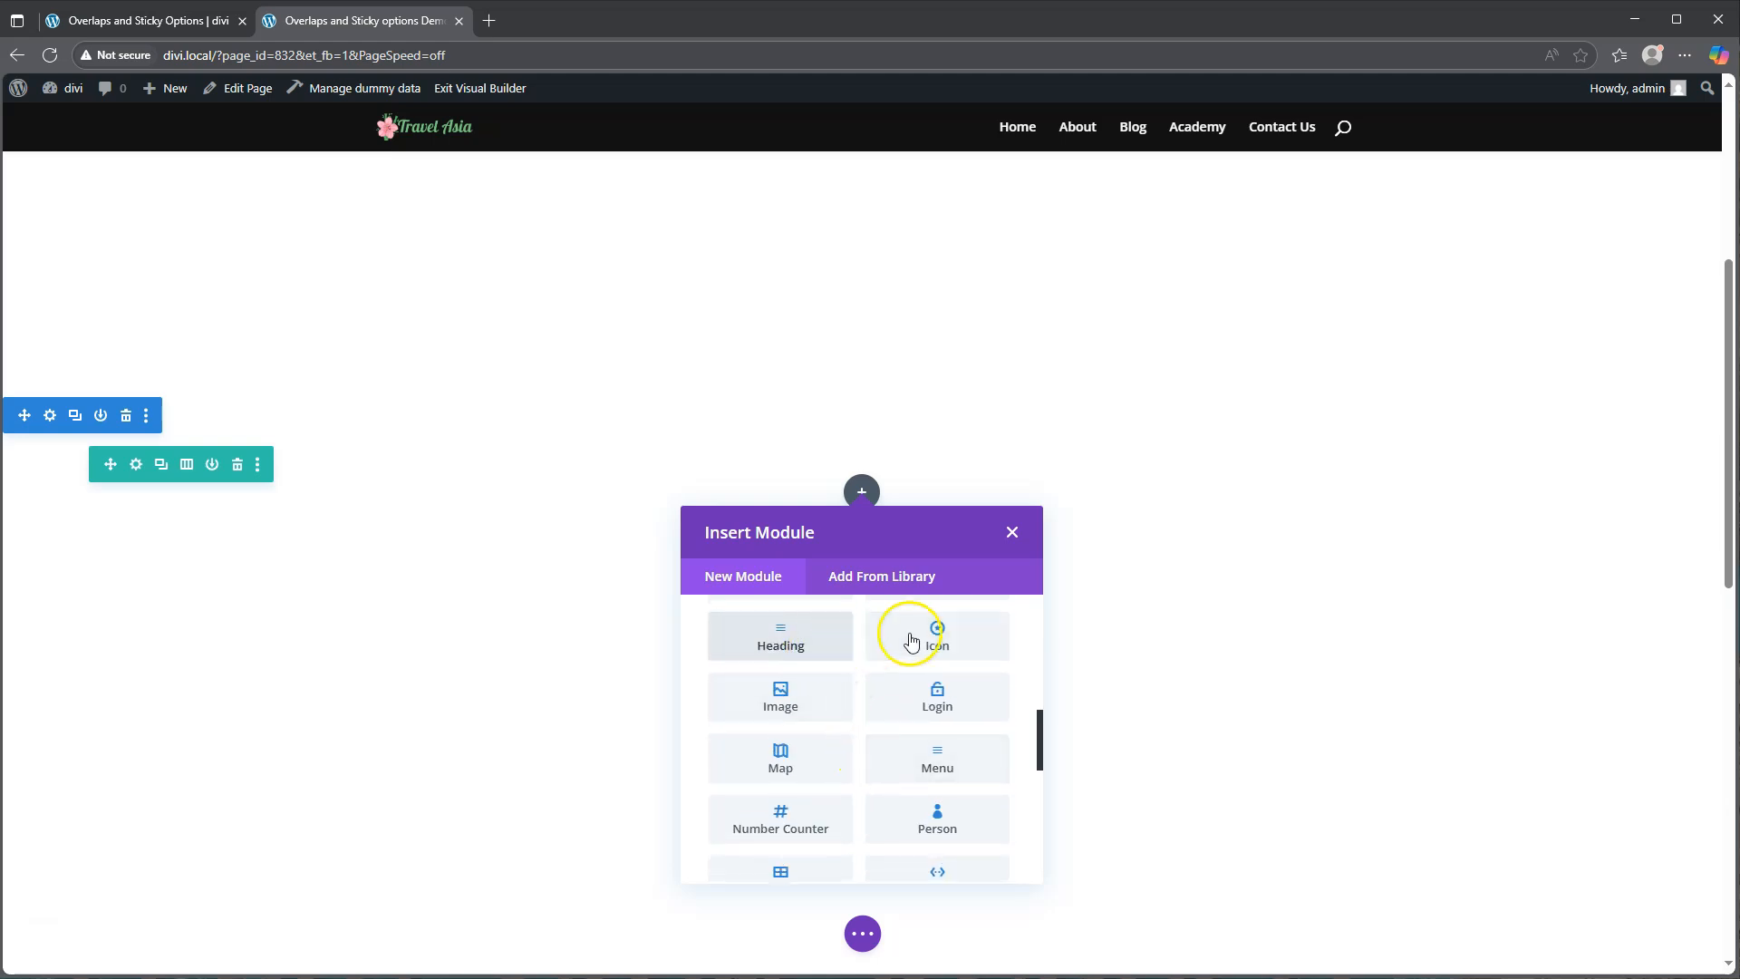
click(781, 700)
mouse_move(1487, 622)
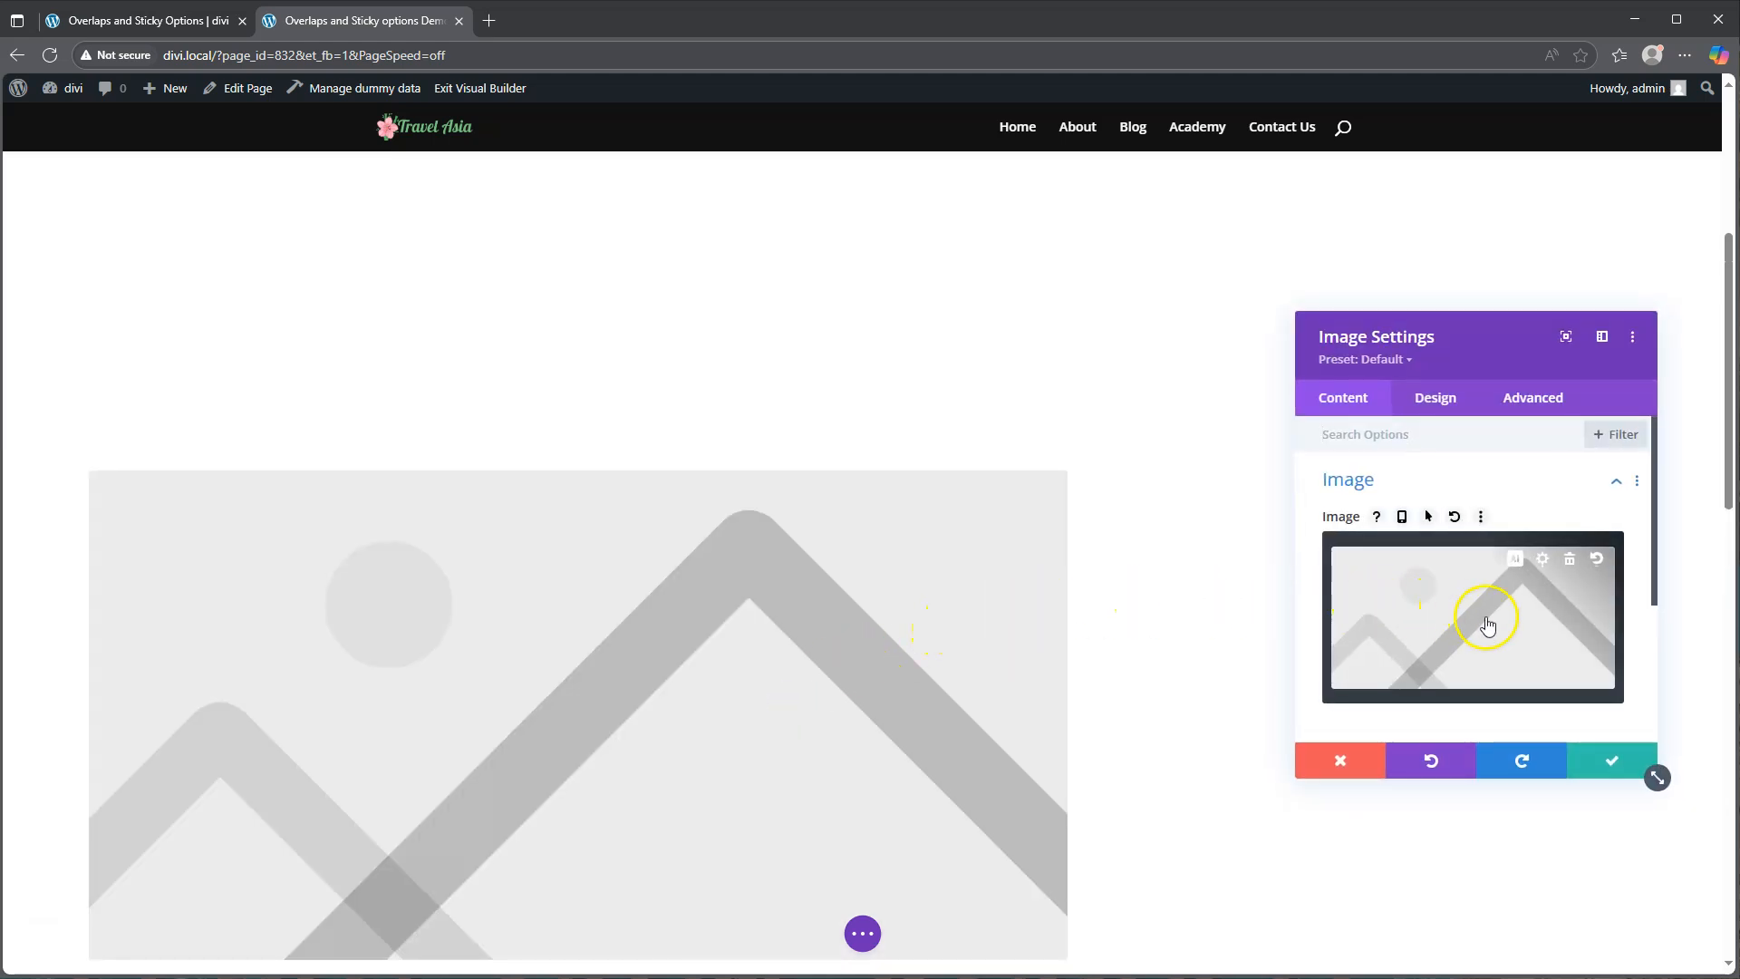
click(1571, 559)
- Give the Image module the mountain lake picture ai-generator-50.jpg from the media library as its background image
scroll(1448, 602, down, 3)
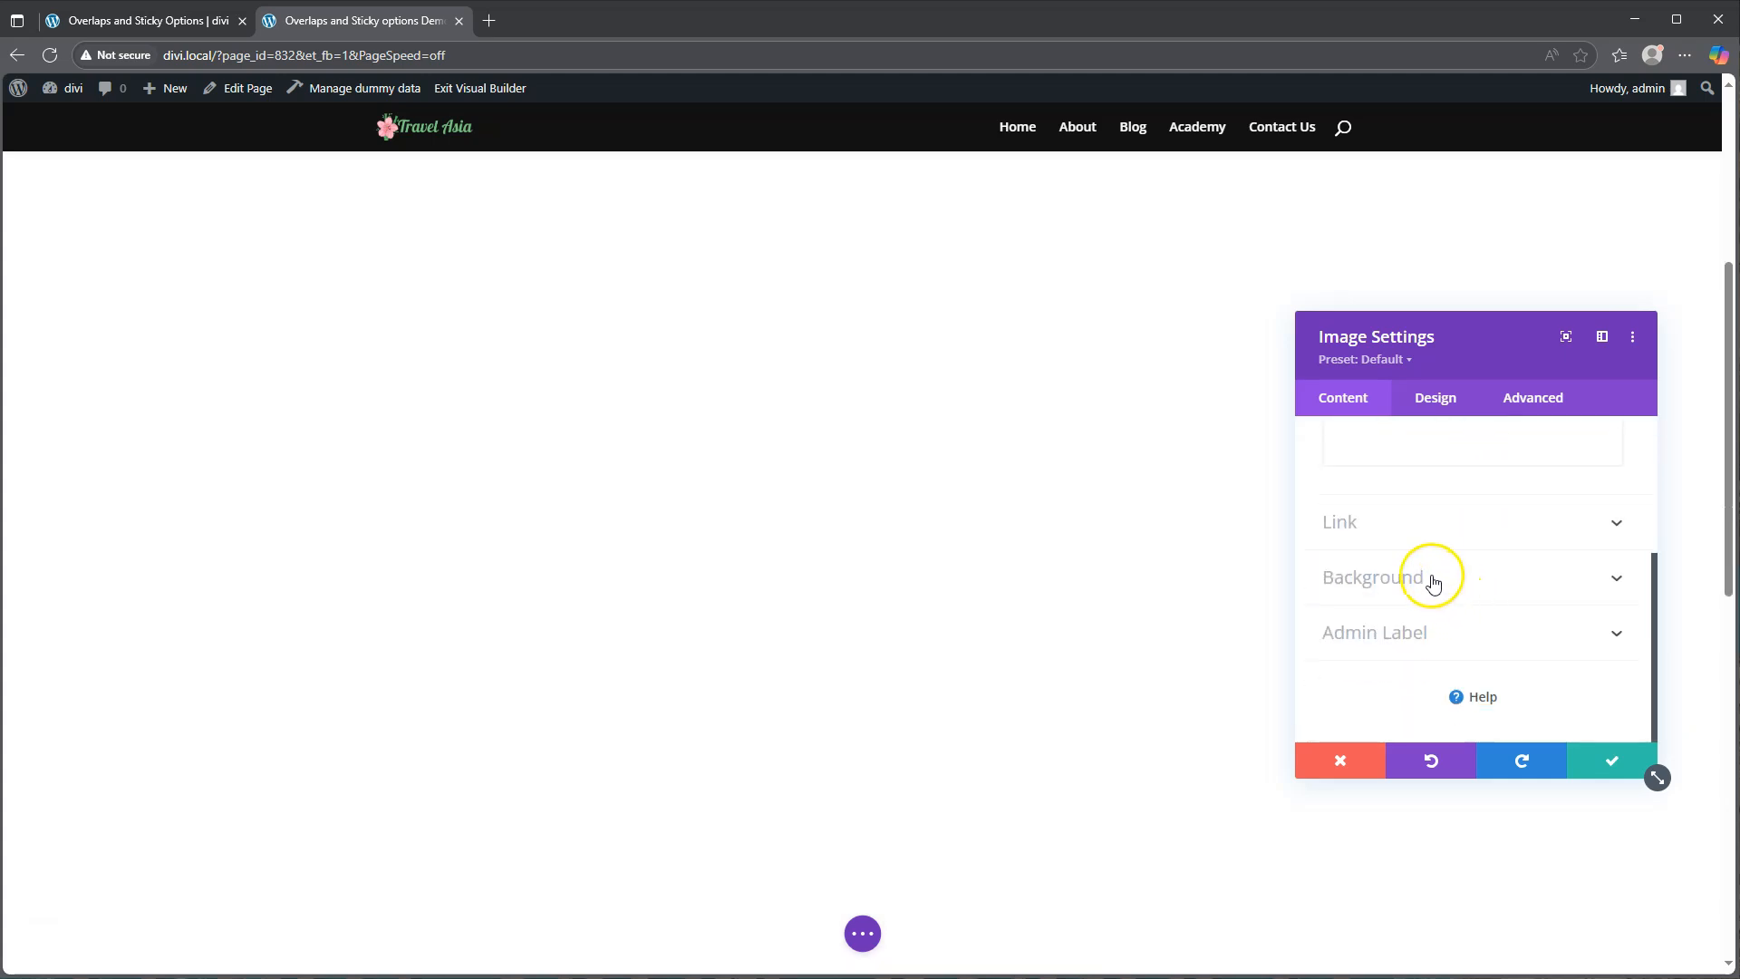
click(1433, 583)
click(1447, 516)
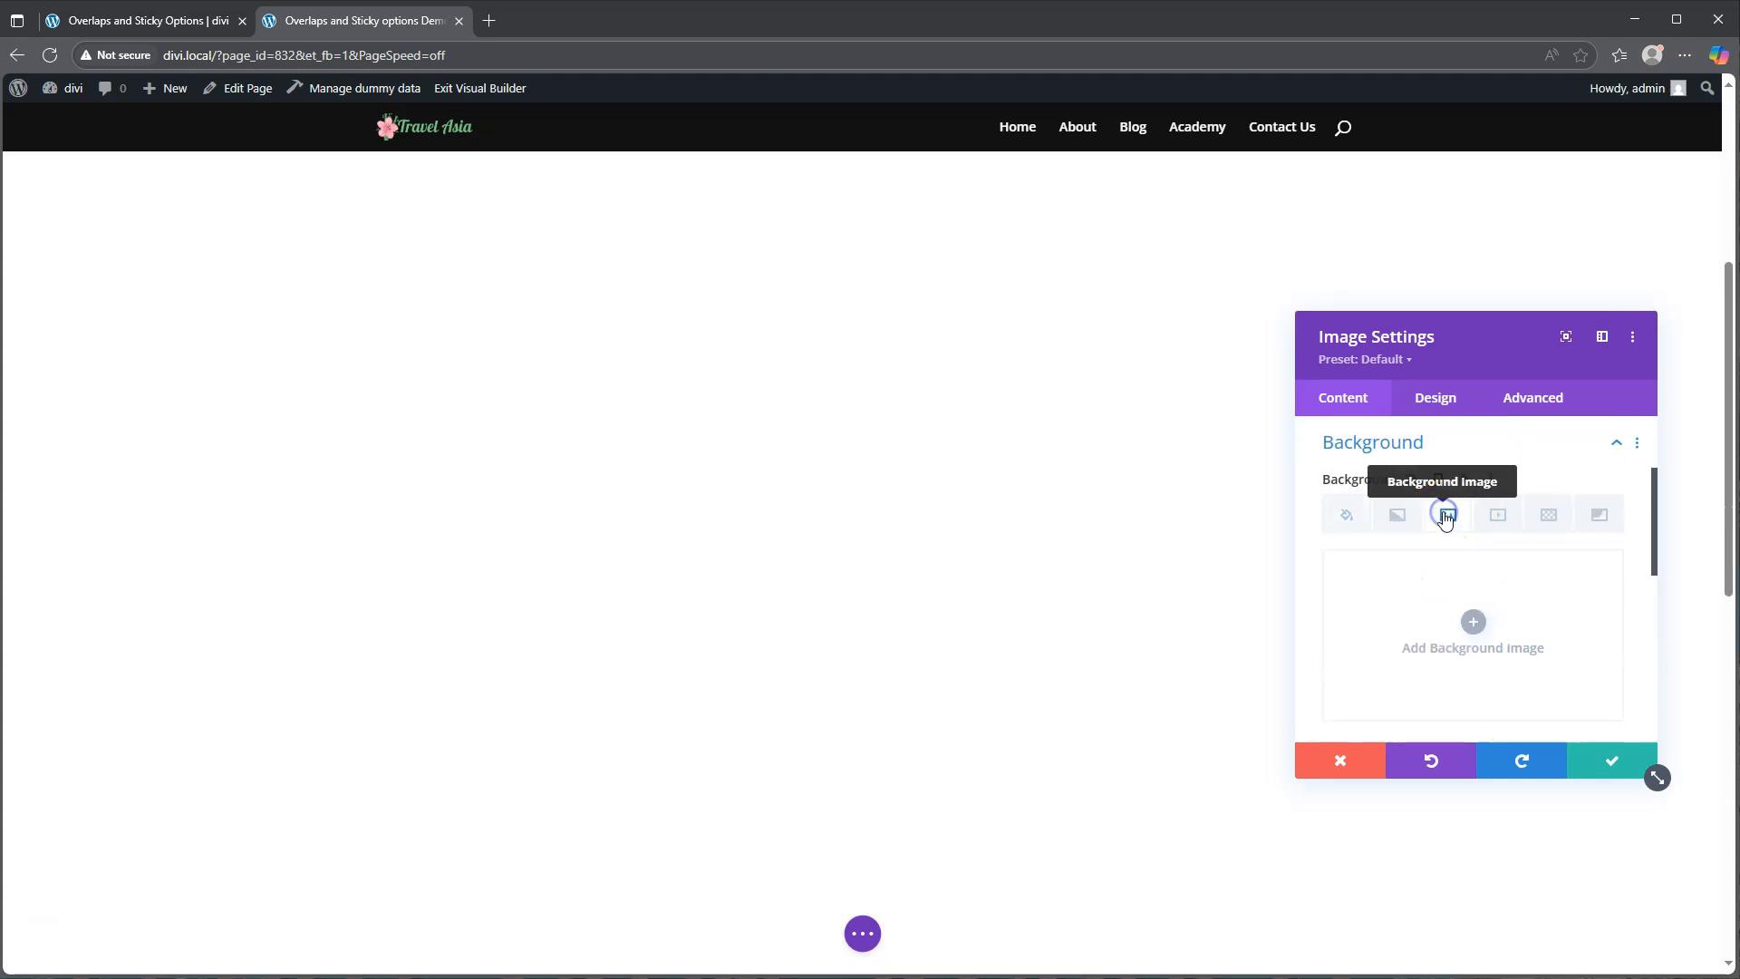
click(1473, 622)
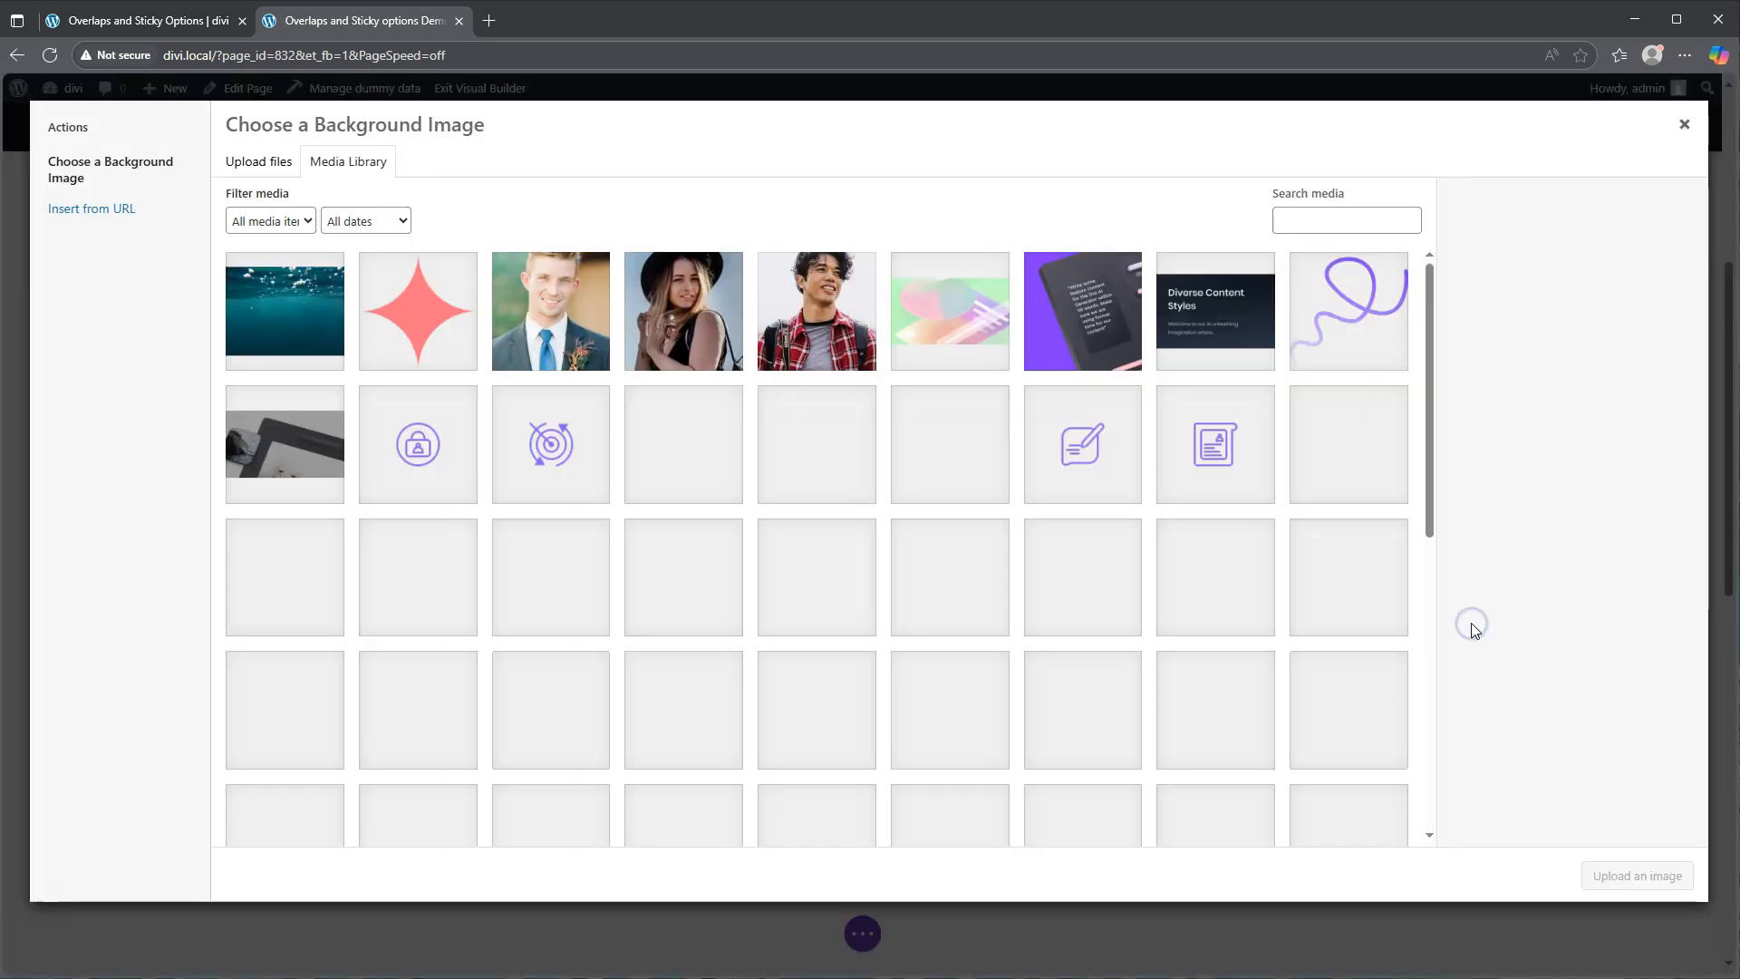
click(275, 585)
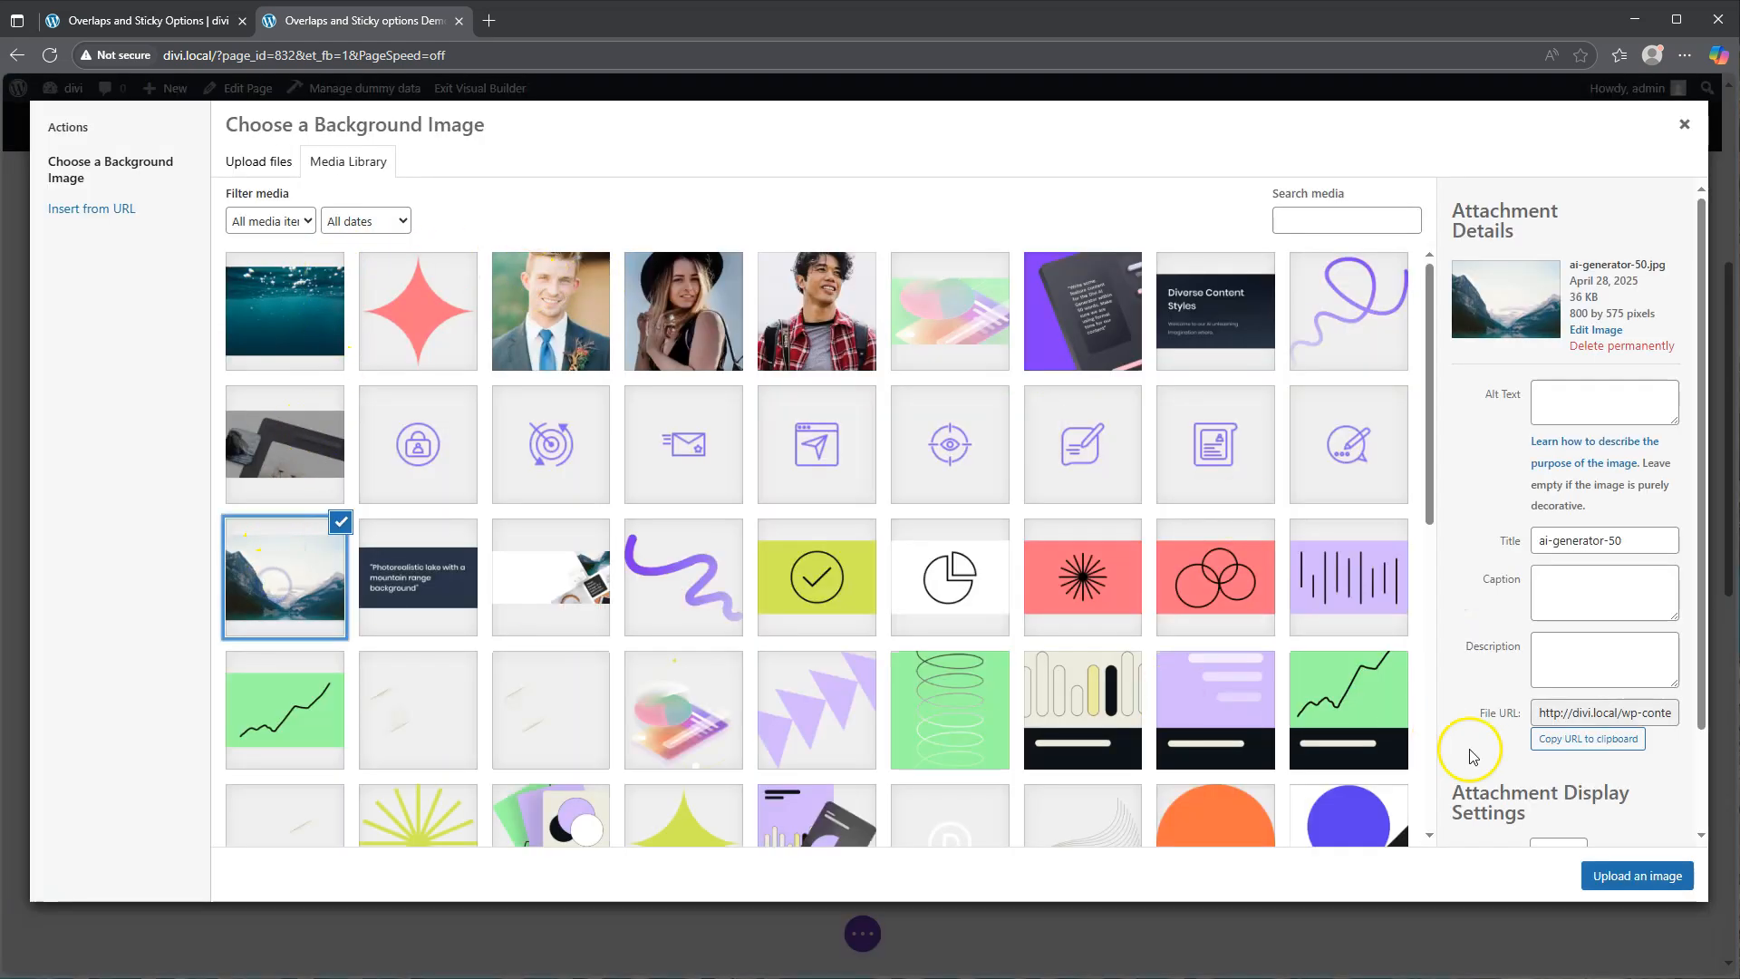
click(1636, 876)
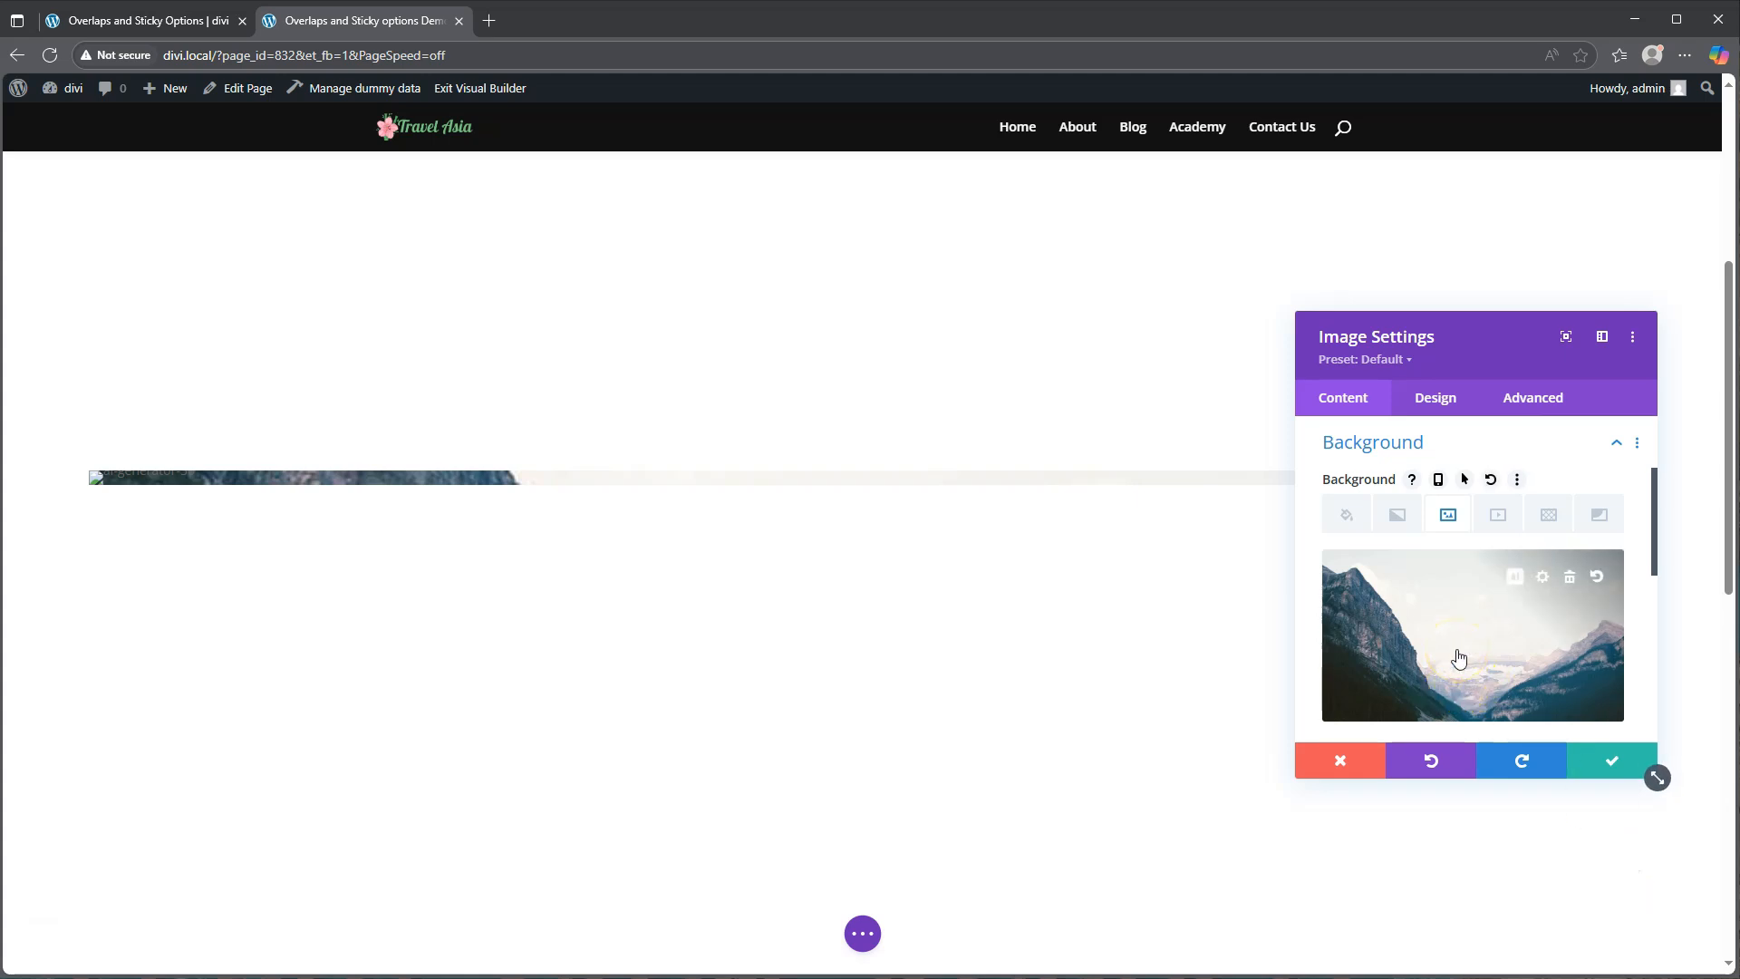
scroll(1468, 643, down, 3)
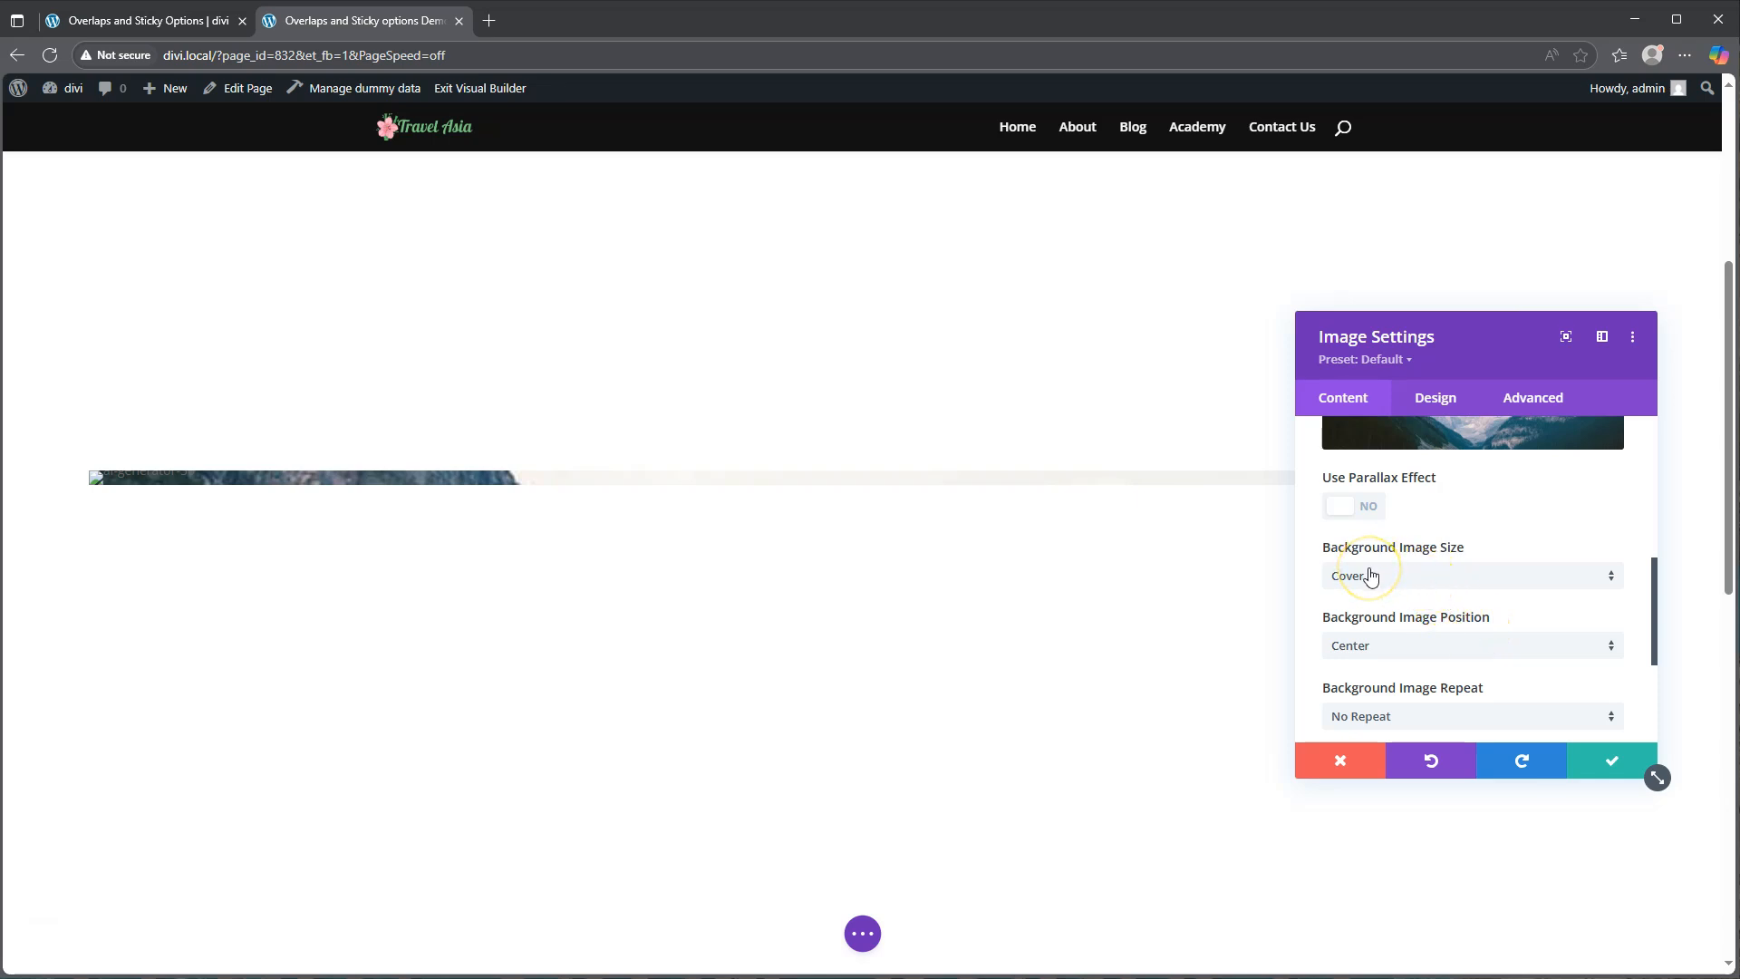
- Set the Image module's width to 100% in its sizing options
click(1437, 406)
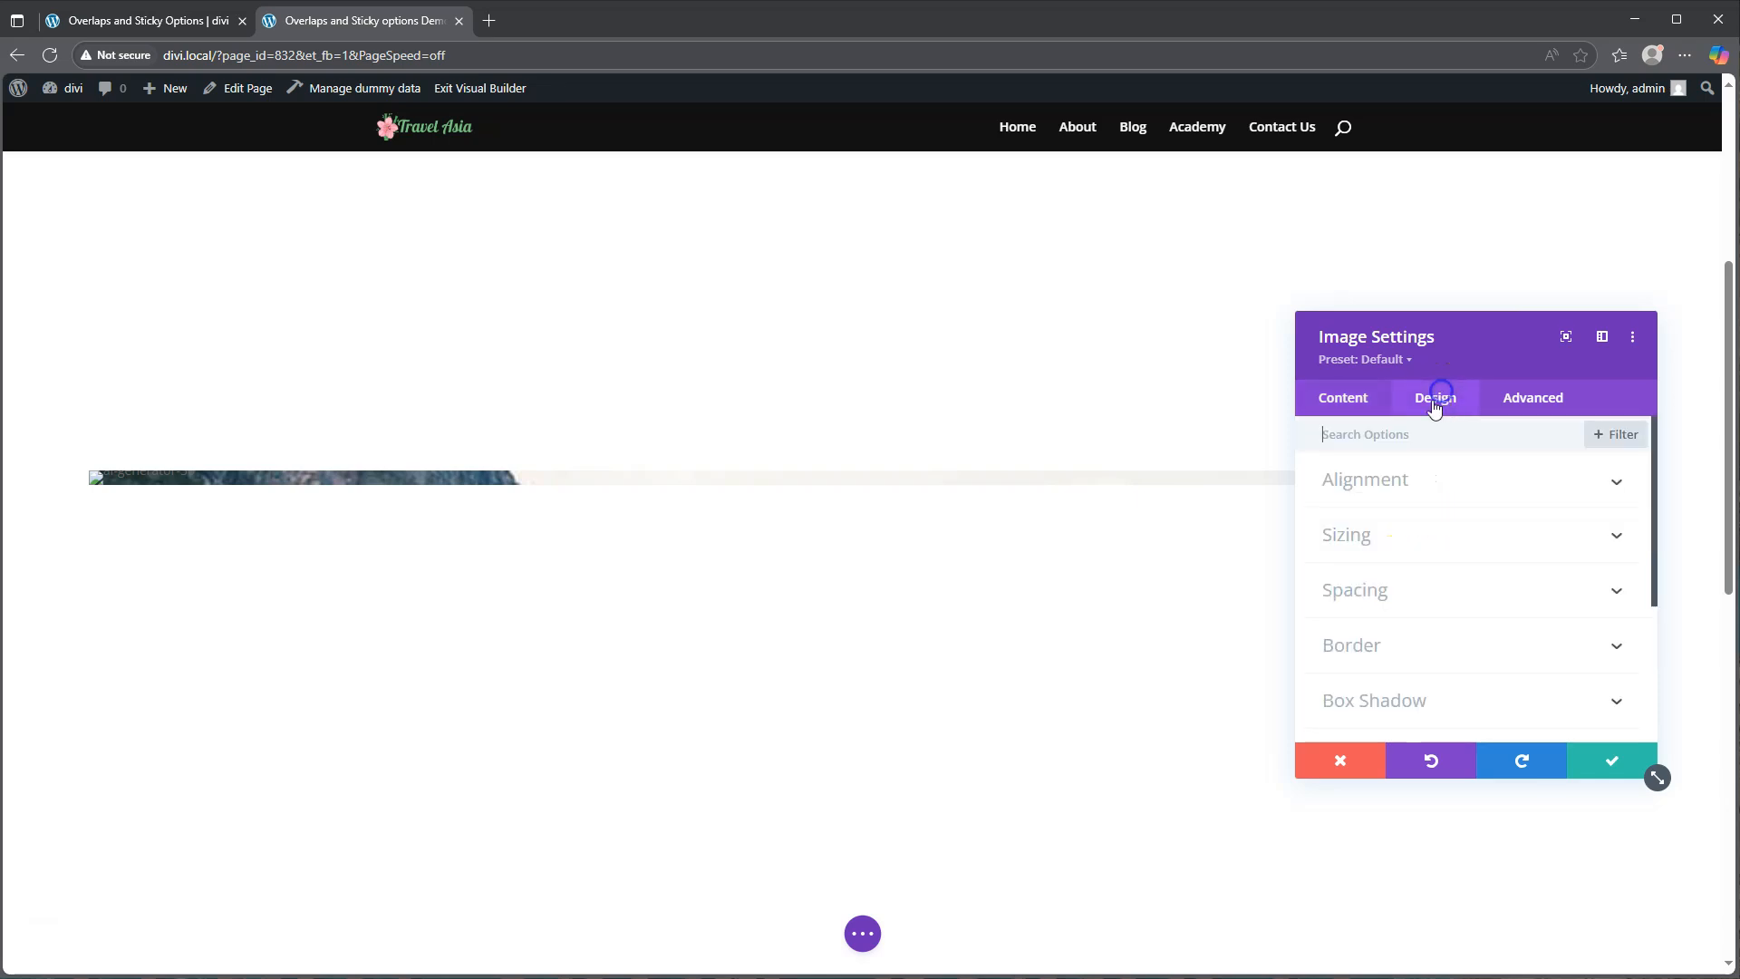
click(1378, 536)
mouse_move(1507, 578)
mouse_down()
mouse_move(1488, 585)
mouse_move(1539, 588)
mouse_up()
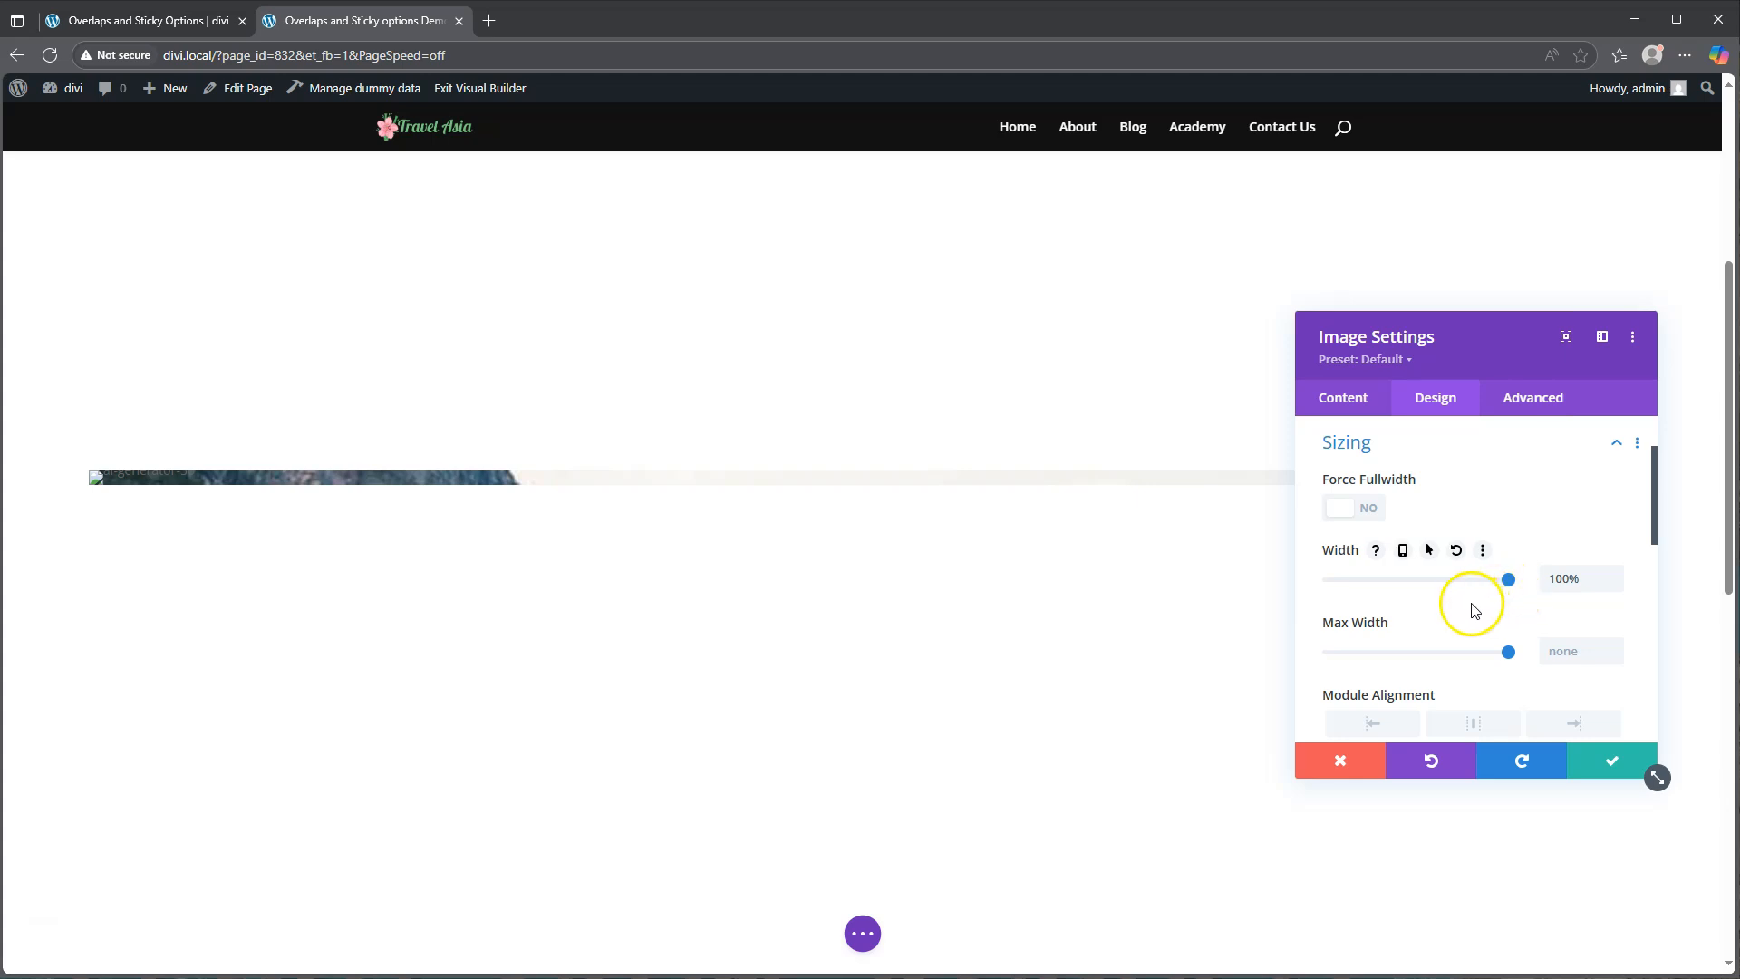
- Set the Image module's top and bottom padding to linked values of 40vh and save the module
scroll(1459, 602, down, 6)
click(1430, 487)
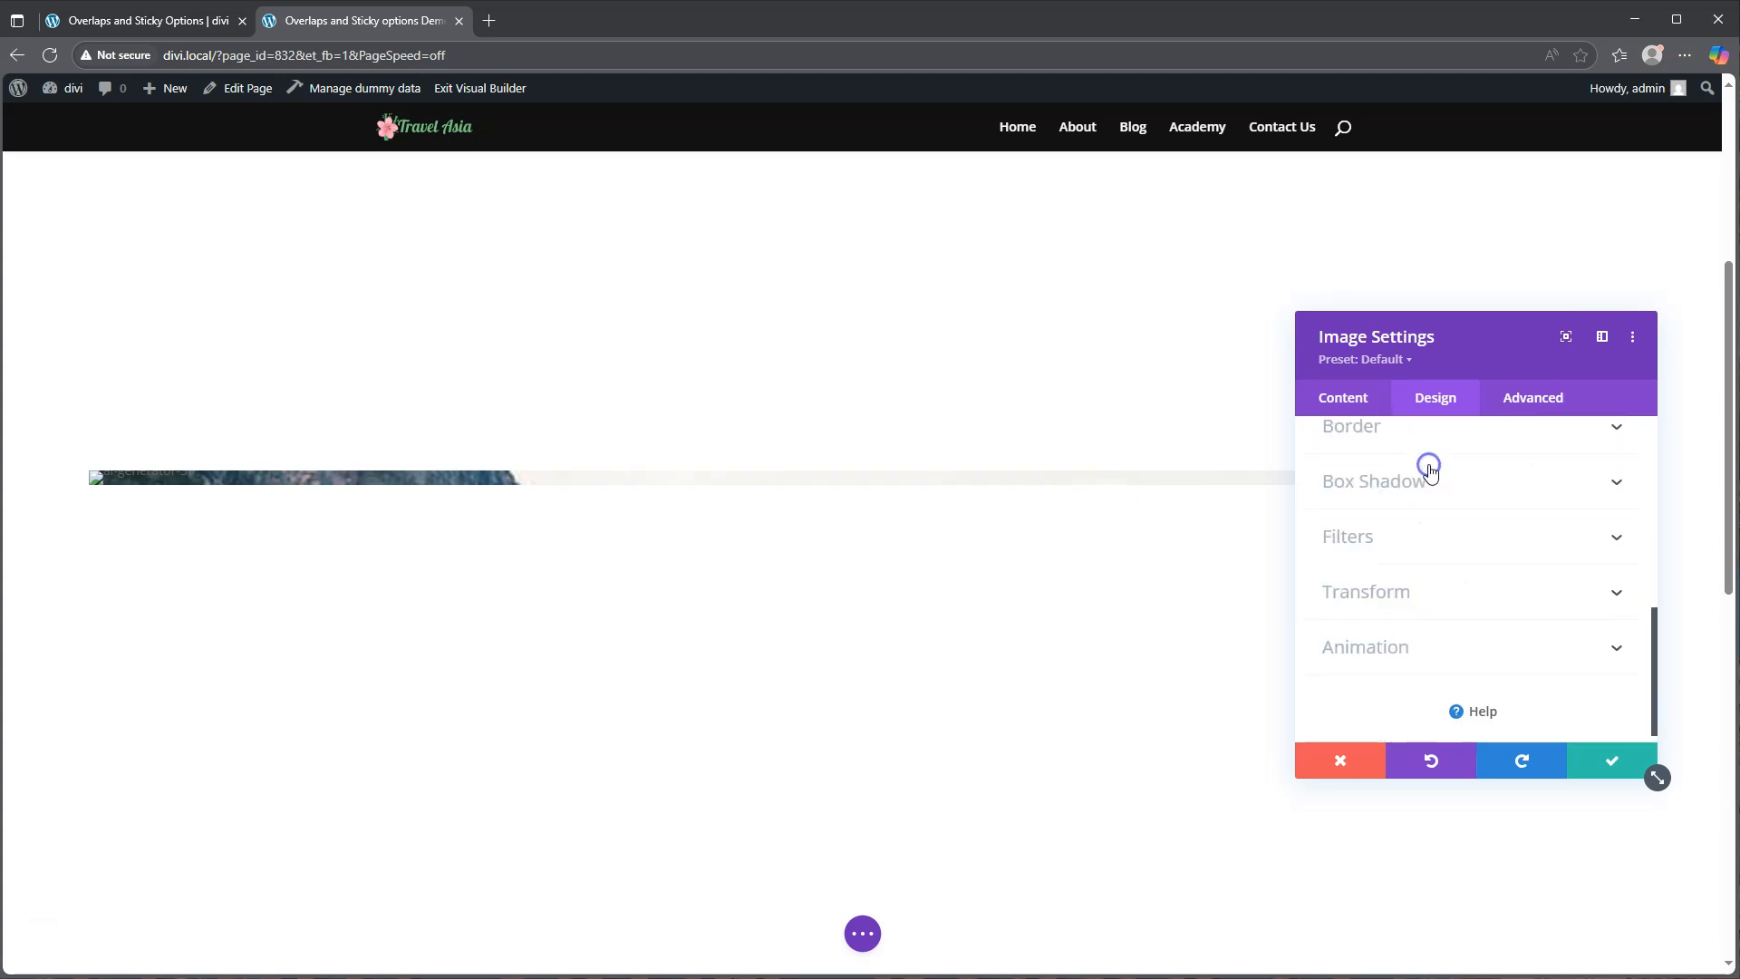
click(1344, 673)
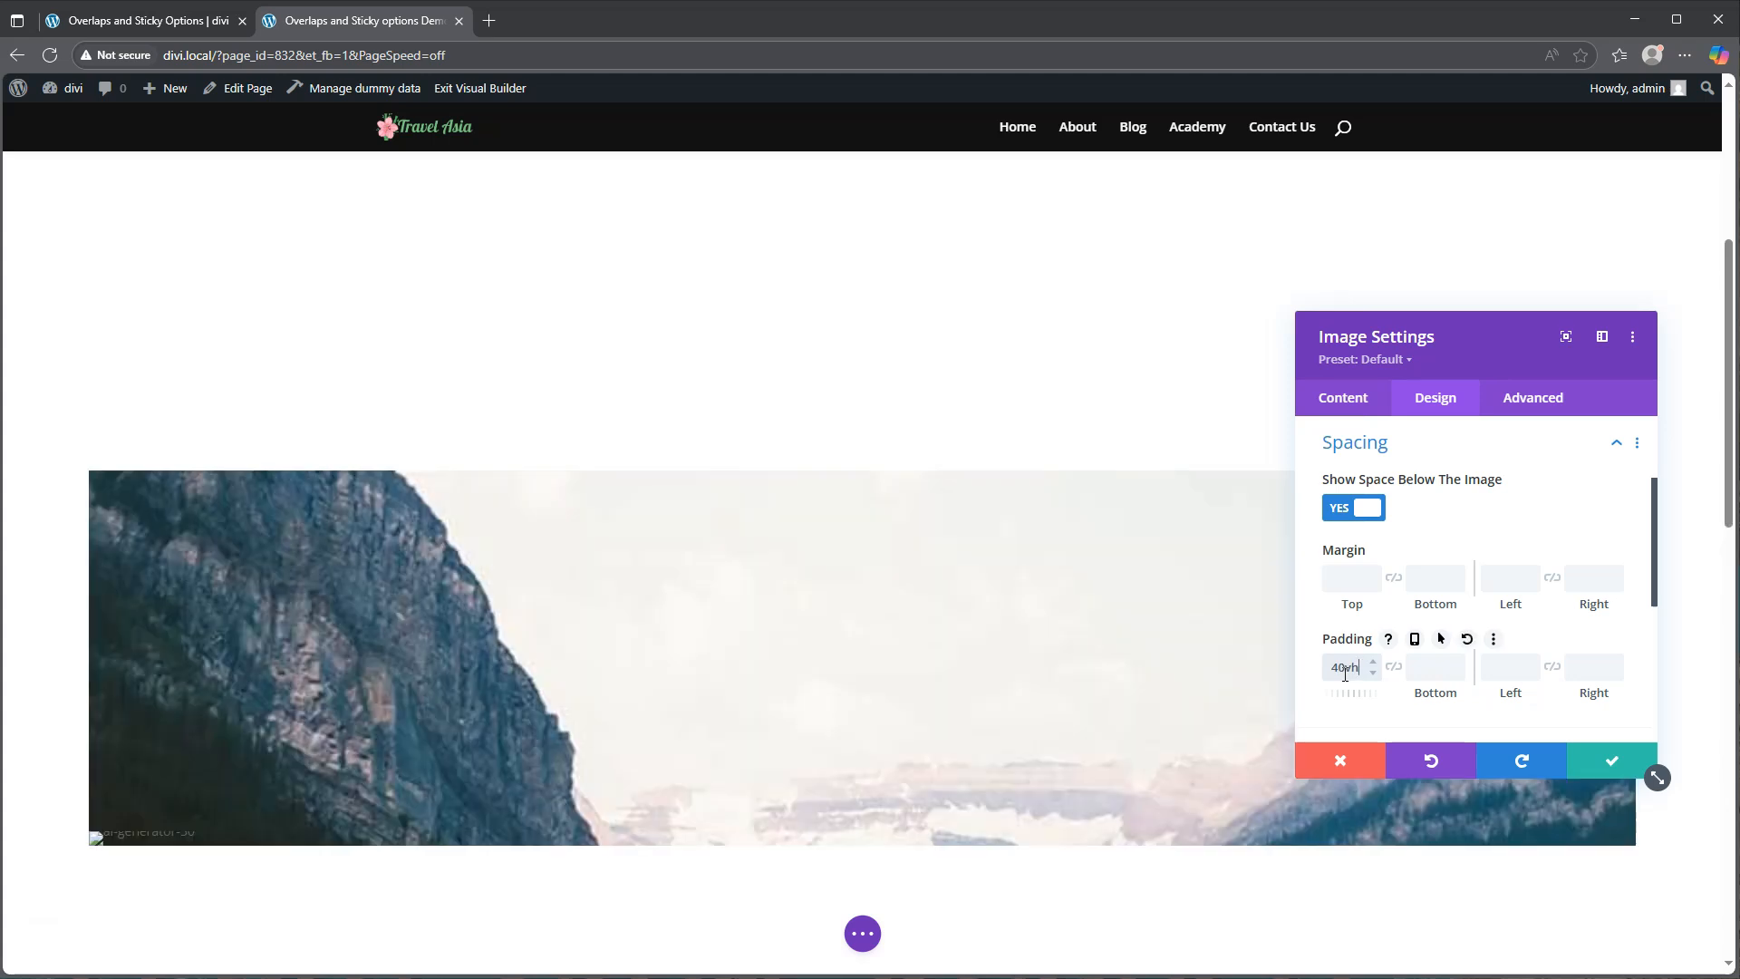
click(1393, 667)
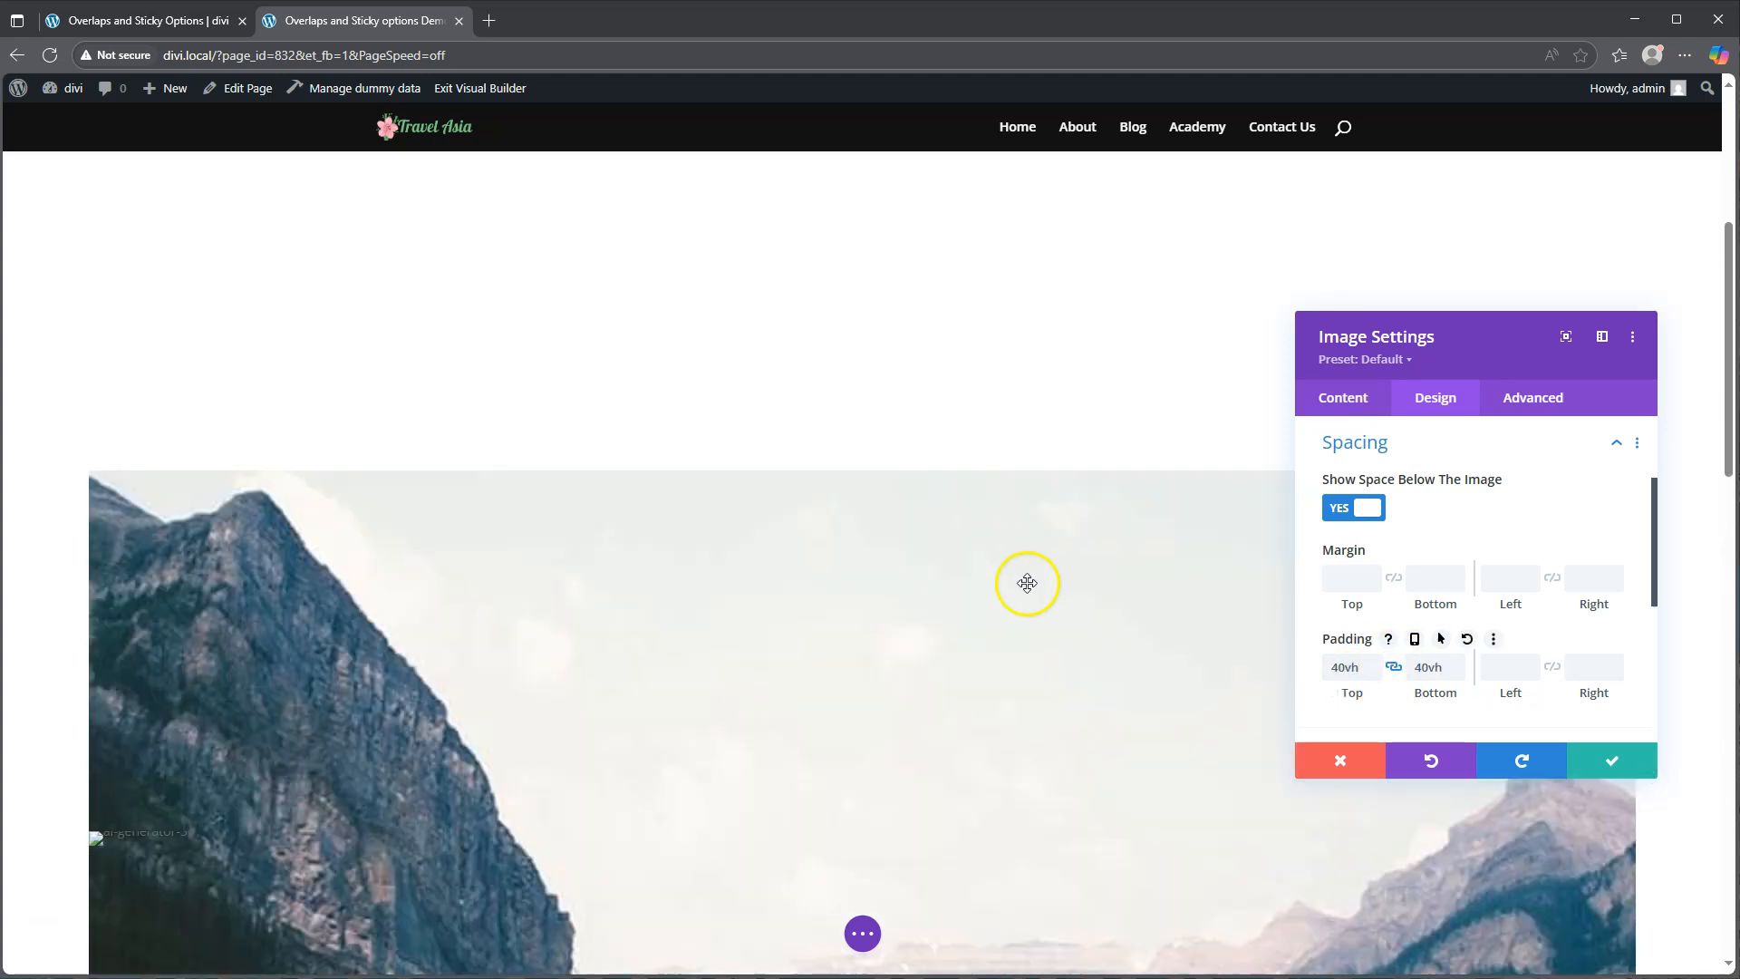
scroll(1025, 583, down, 3)
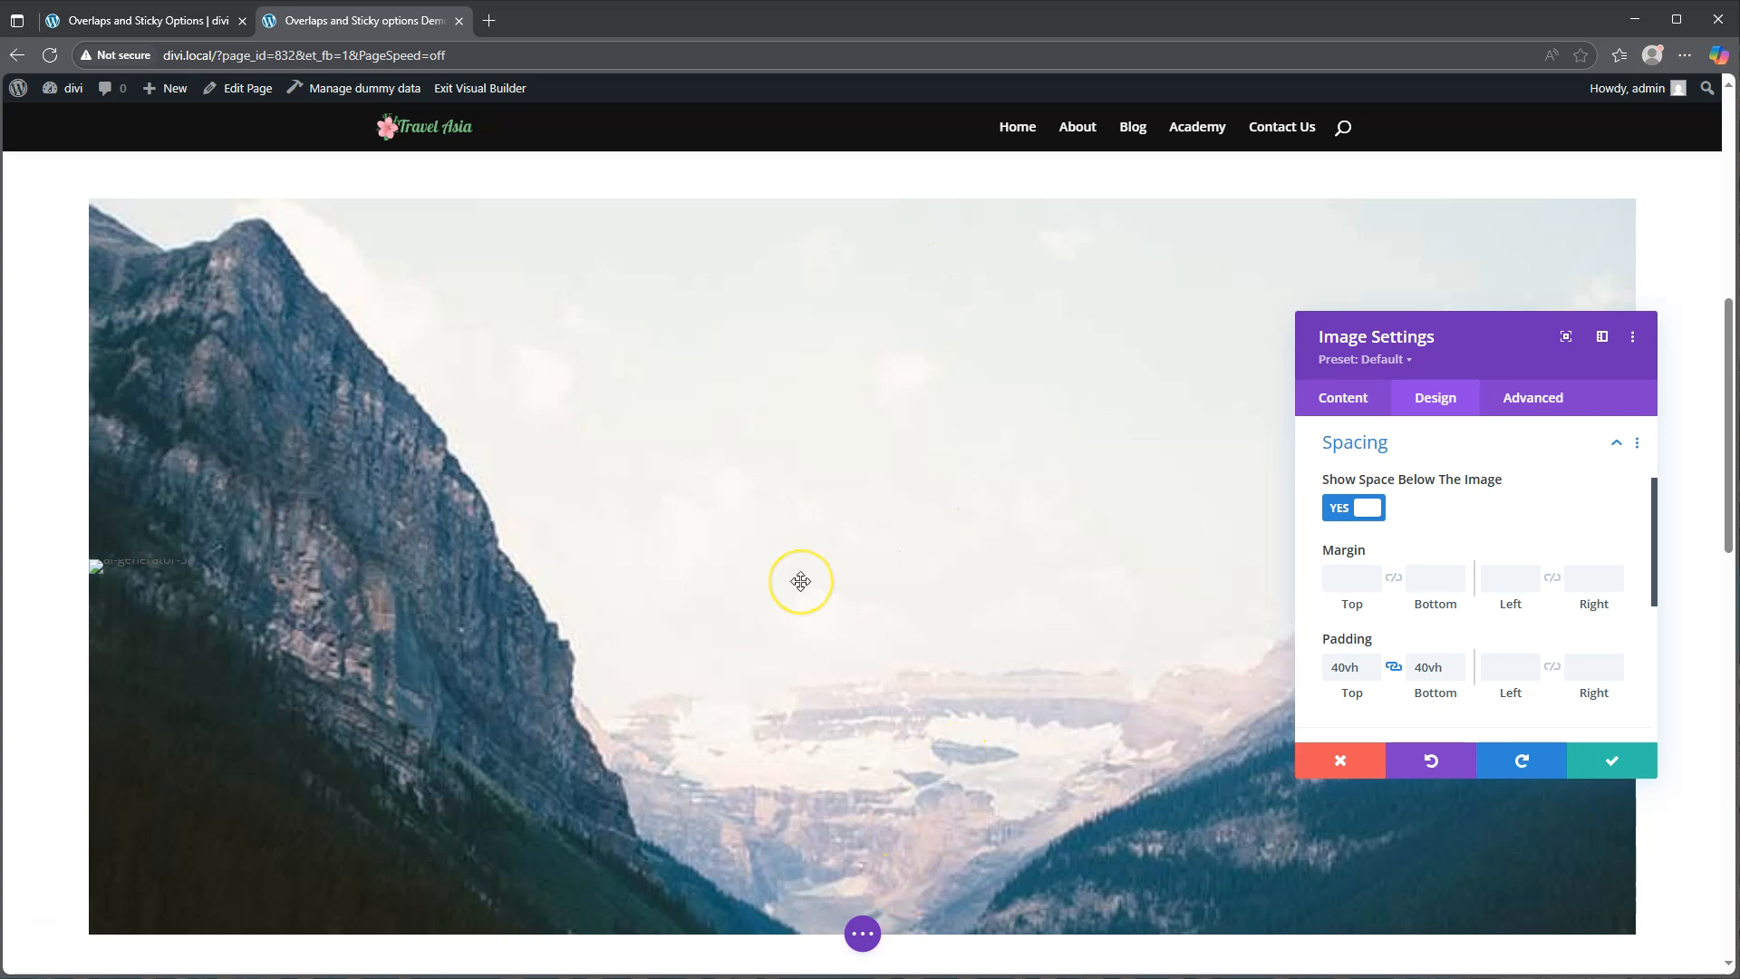
click(851, 433)
click(1601, 758)
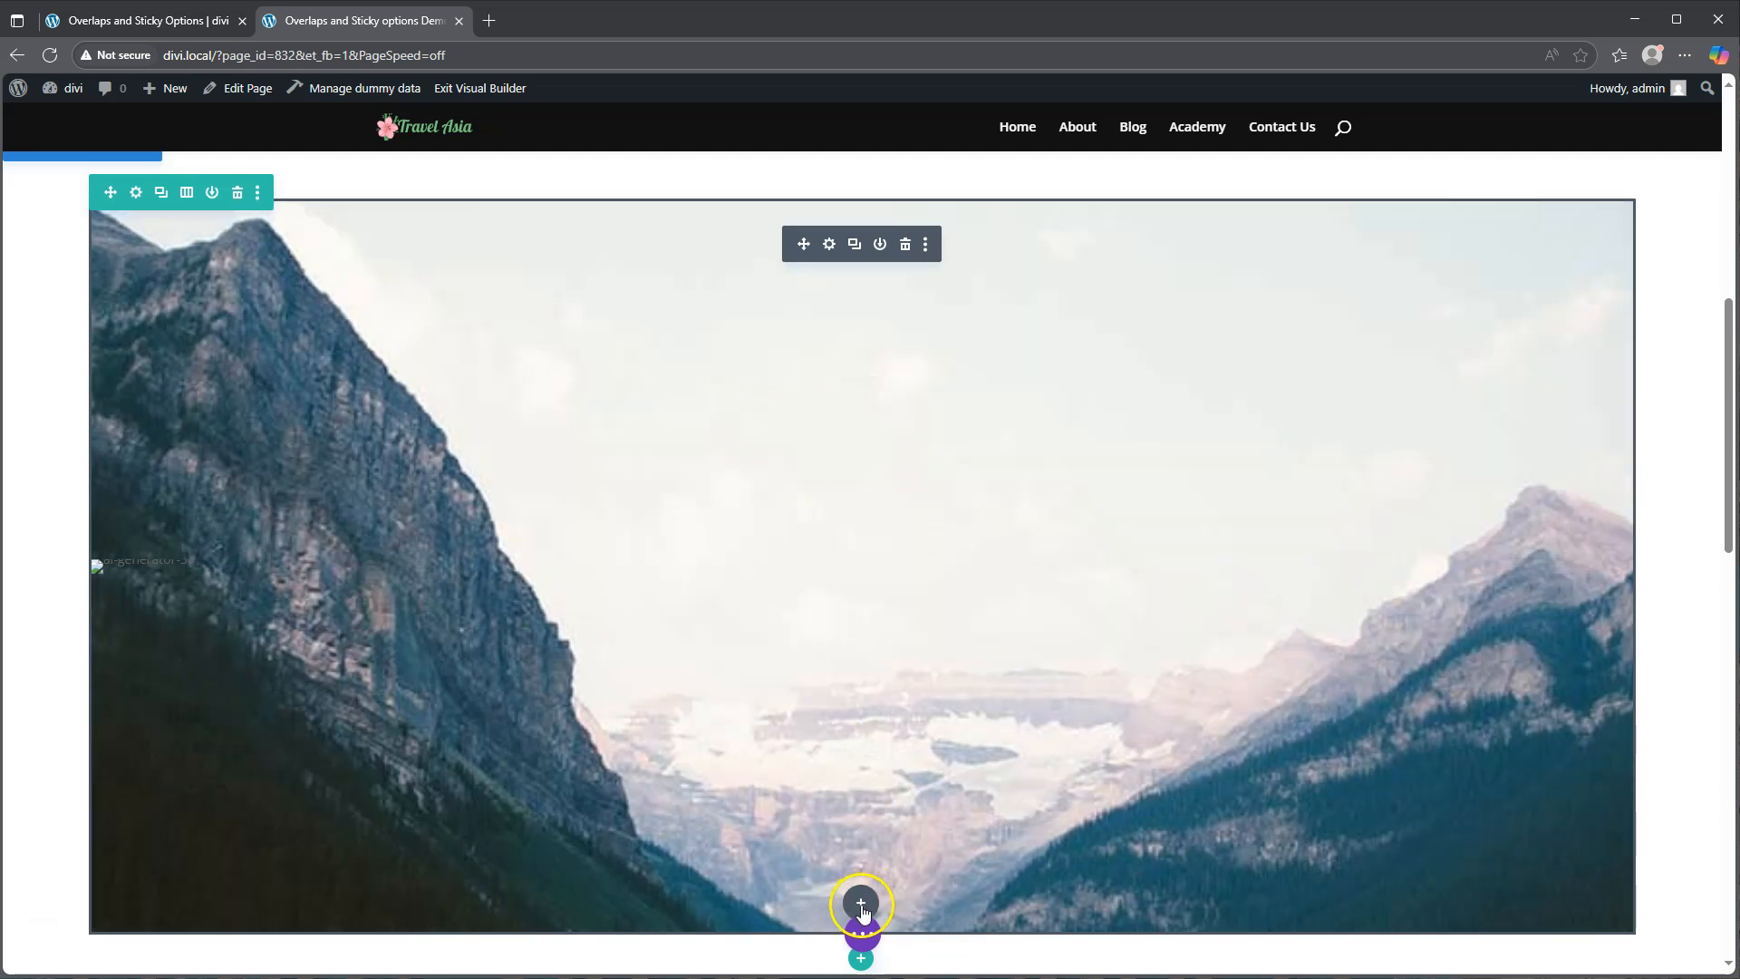
- Insert a Text module directly below the Image module in the same row
click(861, 903)
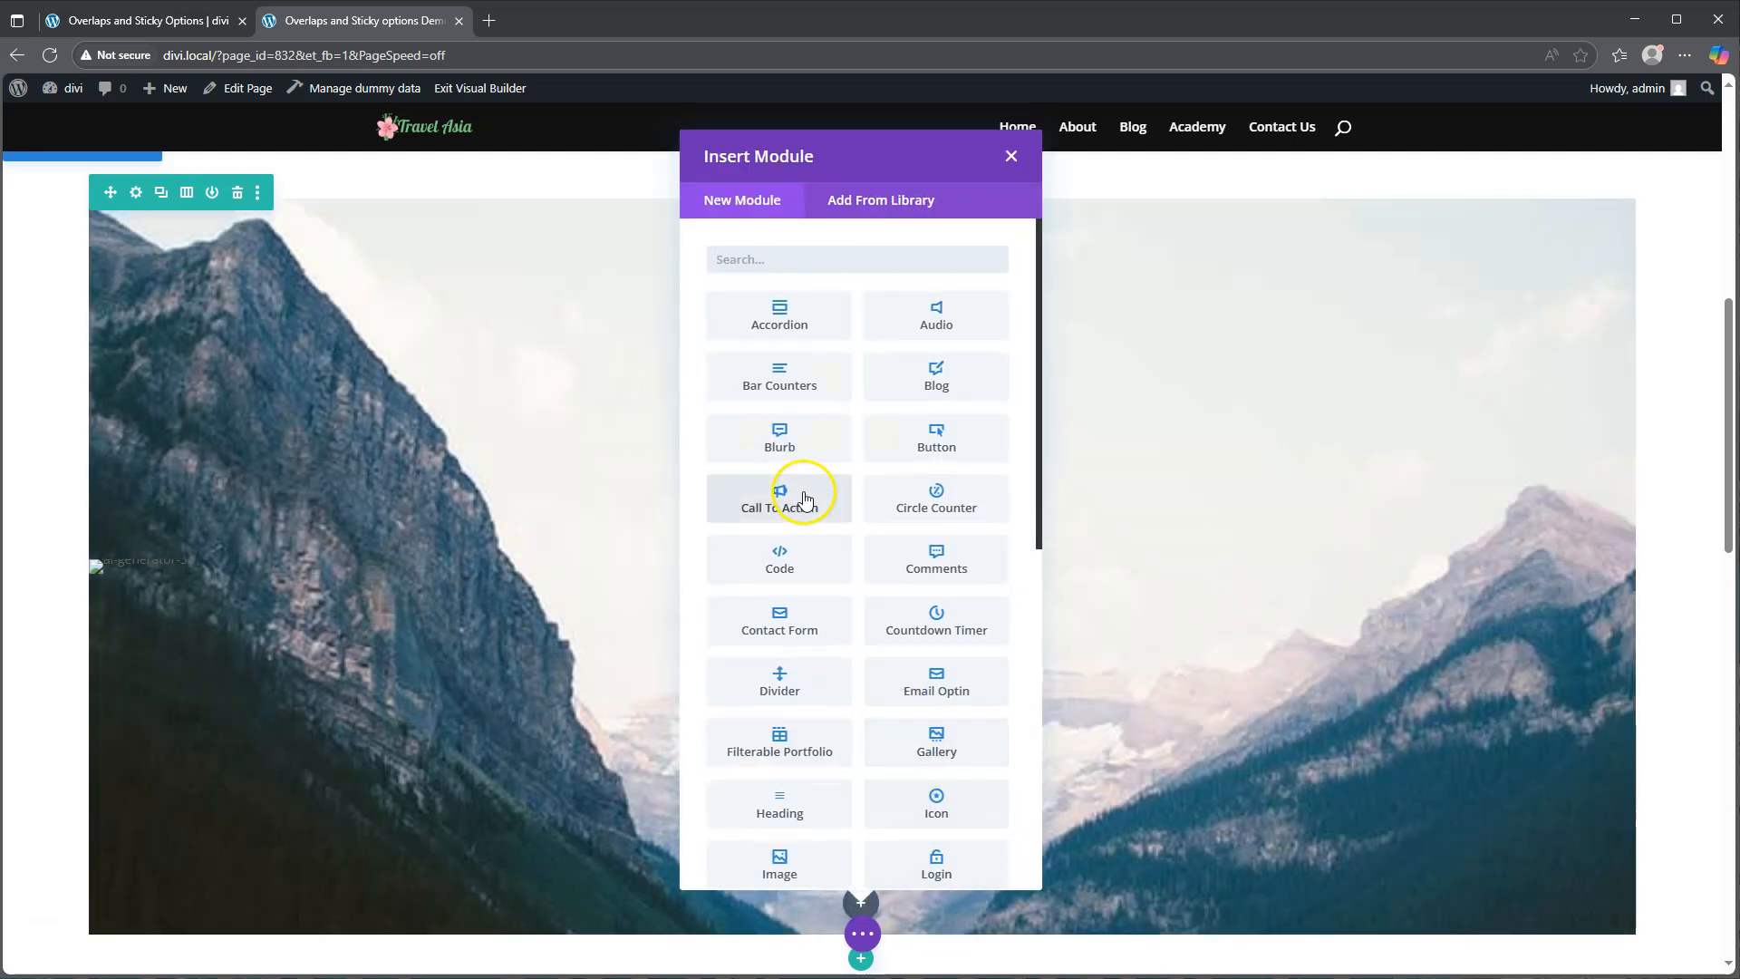
scroll(820, 544, down, 3)
scroll(820, 602, down, 3)
click(934, 668)
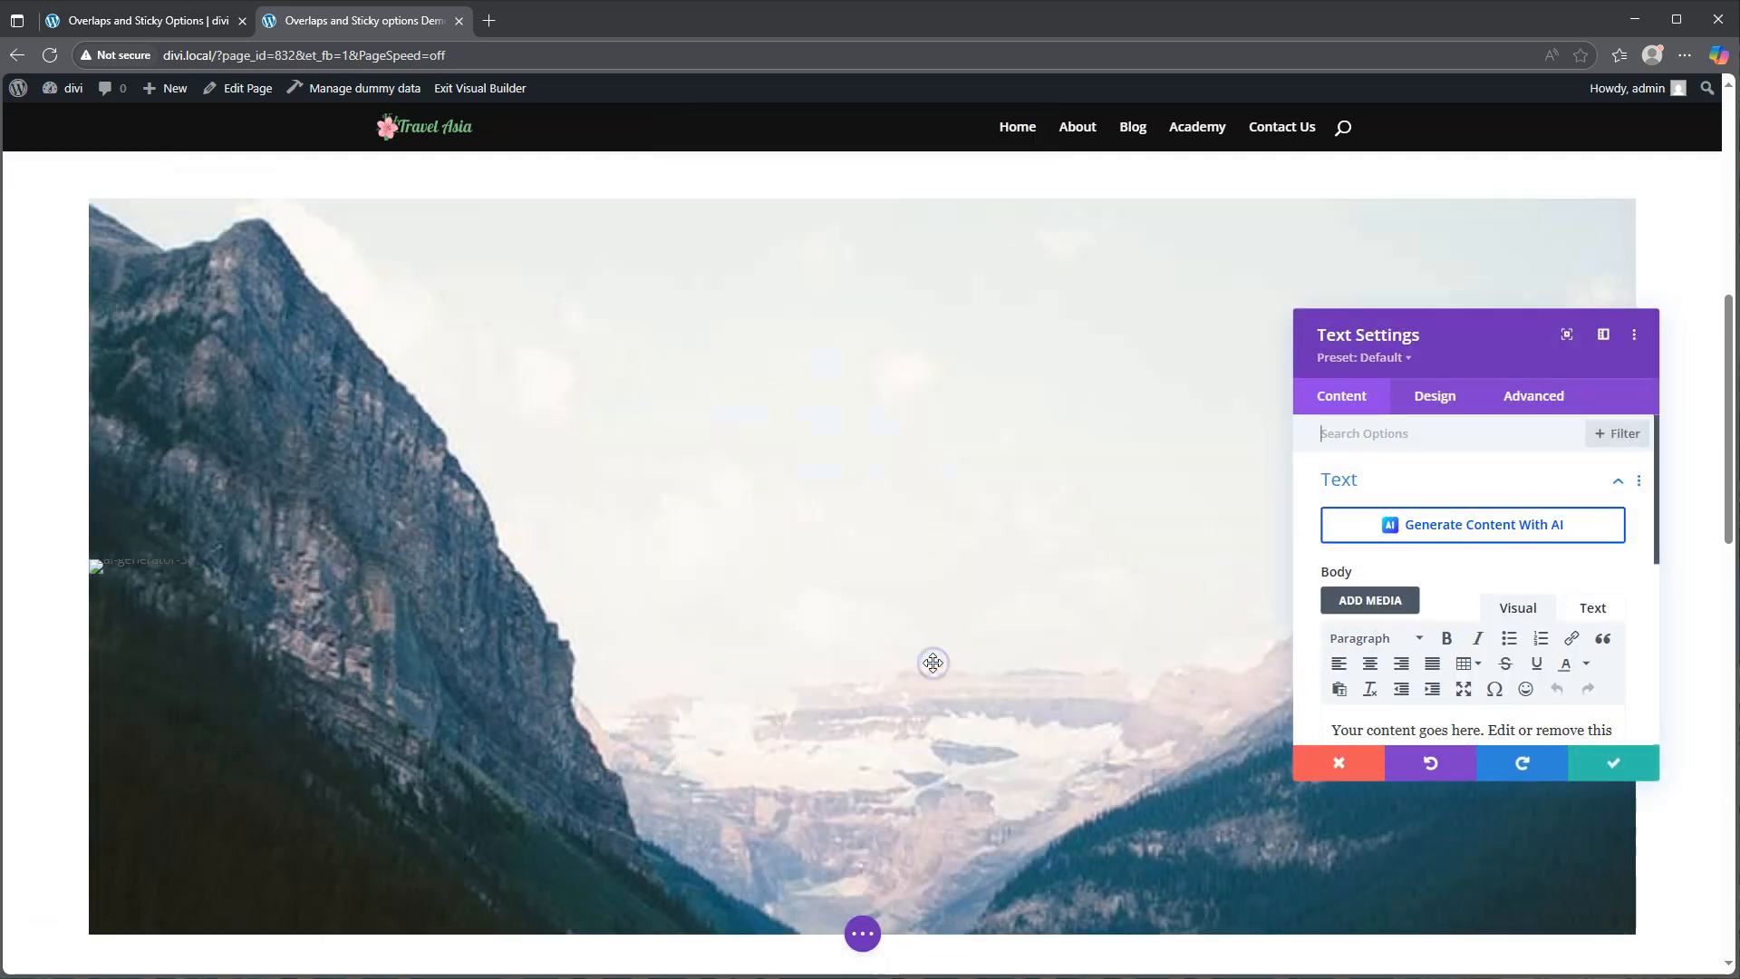
- Replace the Text module's placeholder body with "Top Places to Visit" and format it as Heading 2
scroll(1432, 577, down, 4)
scroll(1445, 556, up, 1)
drag(1538, 569, 1317, 447)
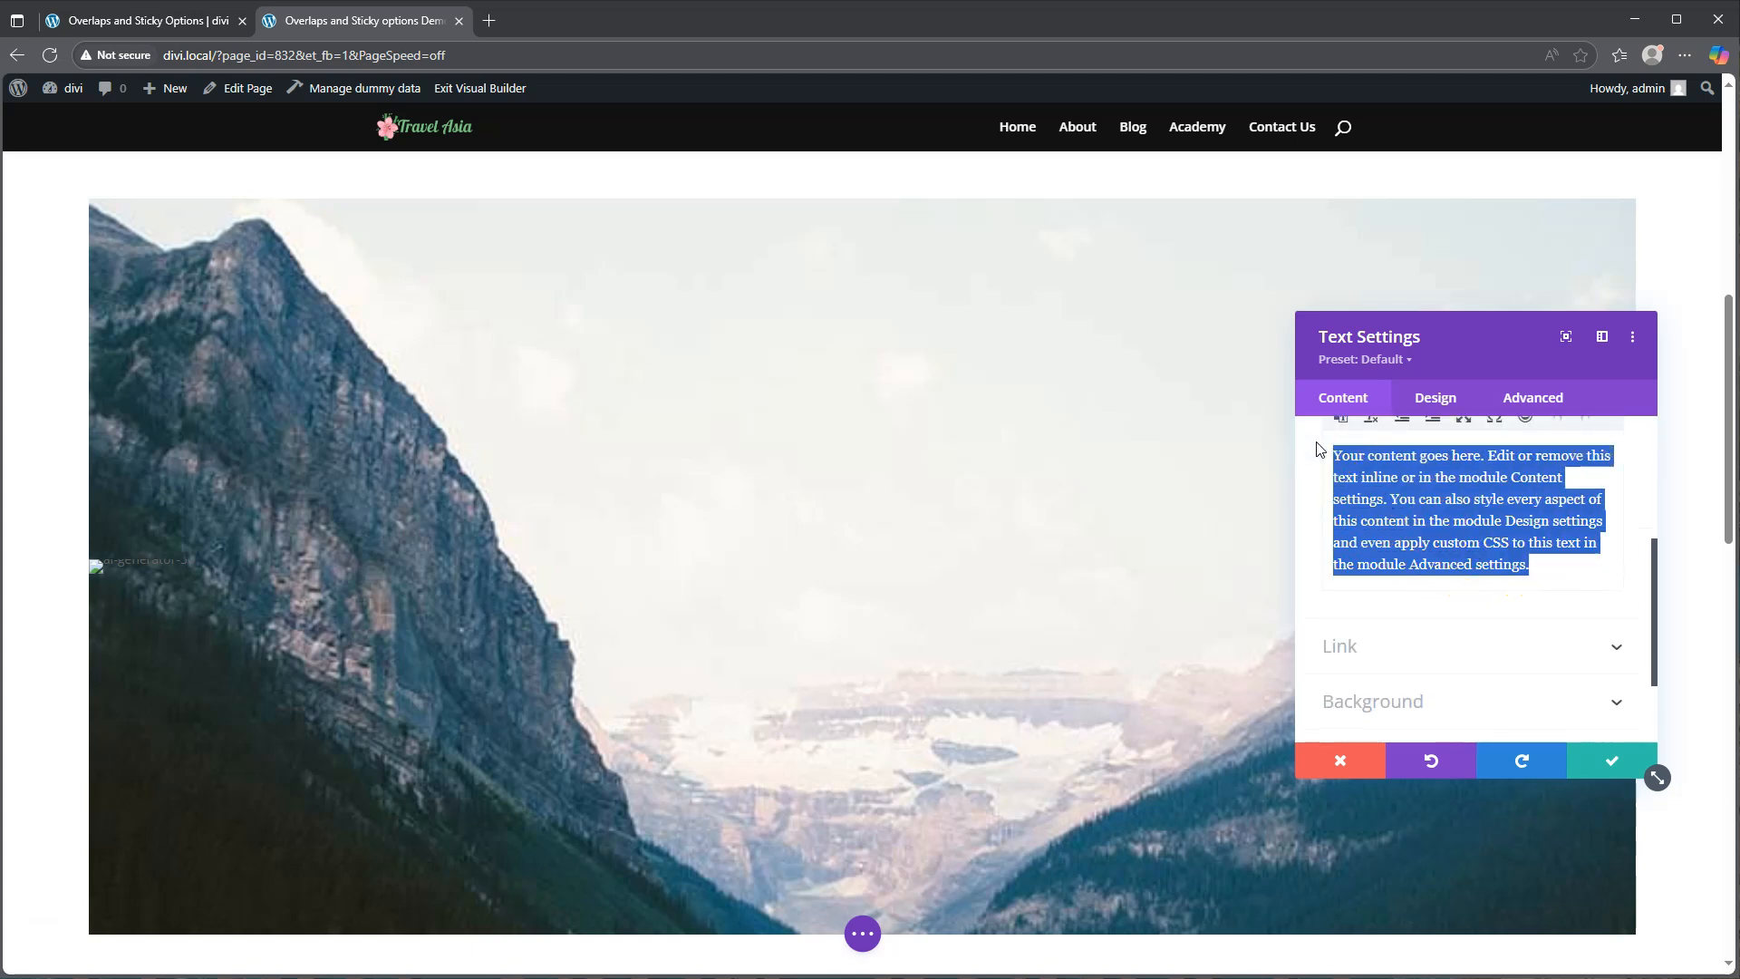
text(Top Places to Visit)
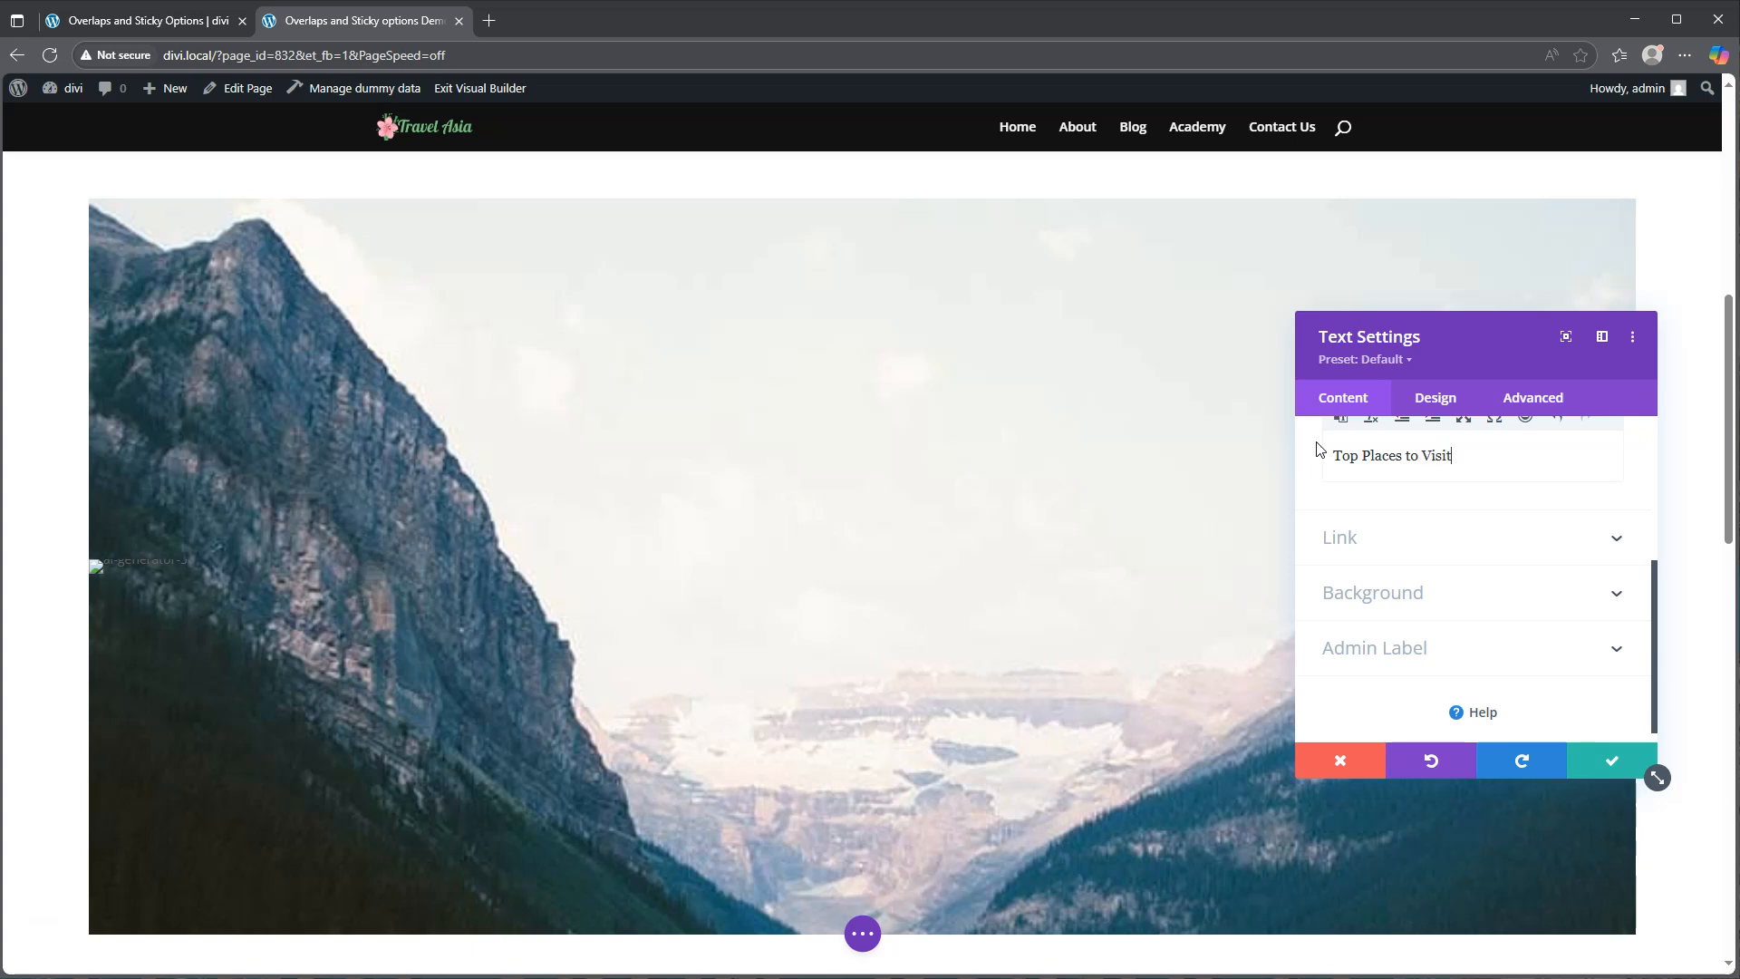
click(1330, 405)
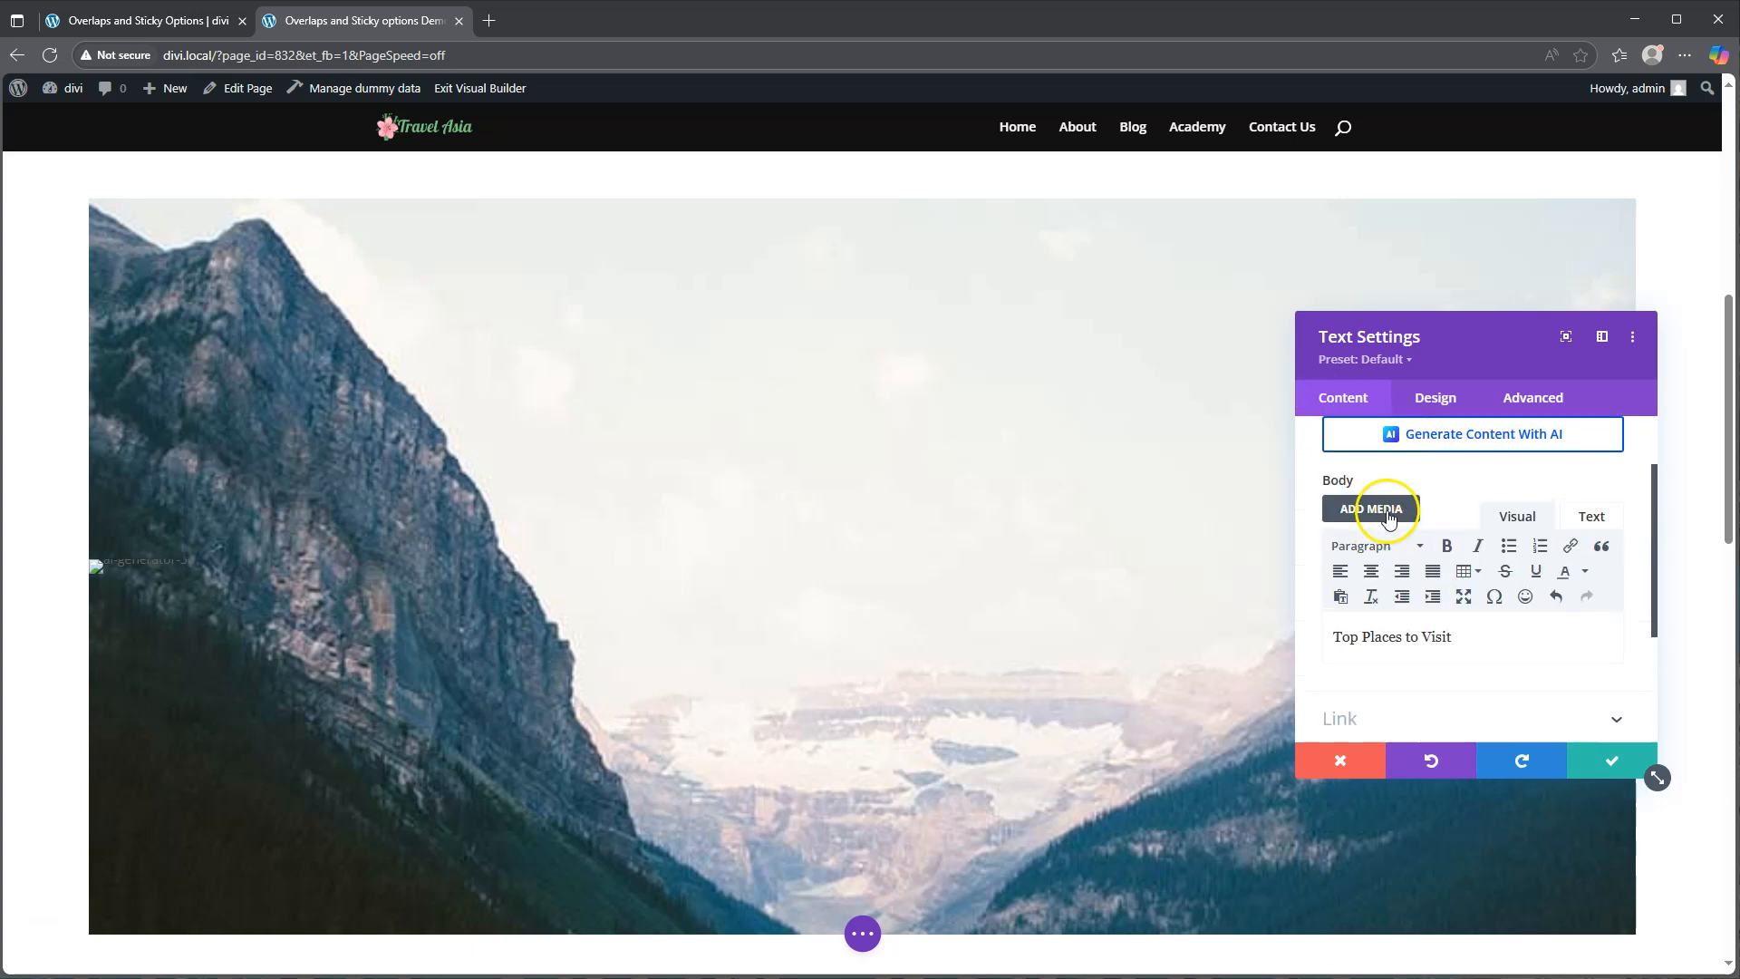
click(1365, 547)
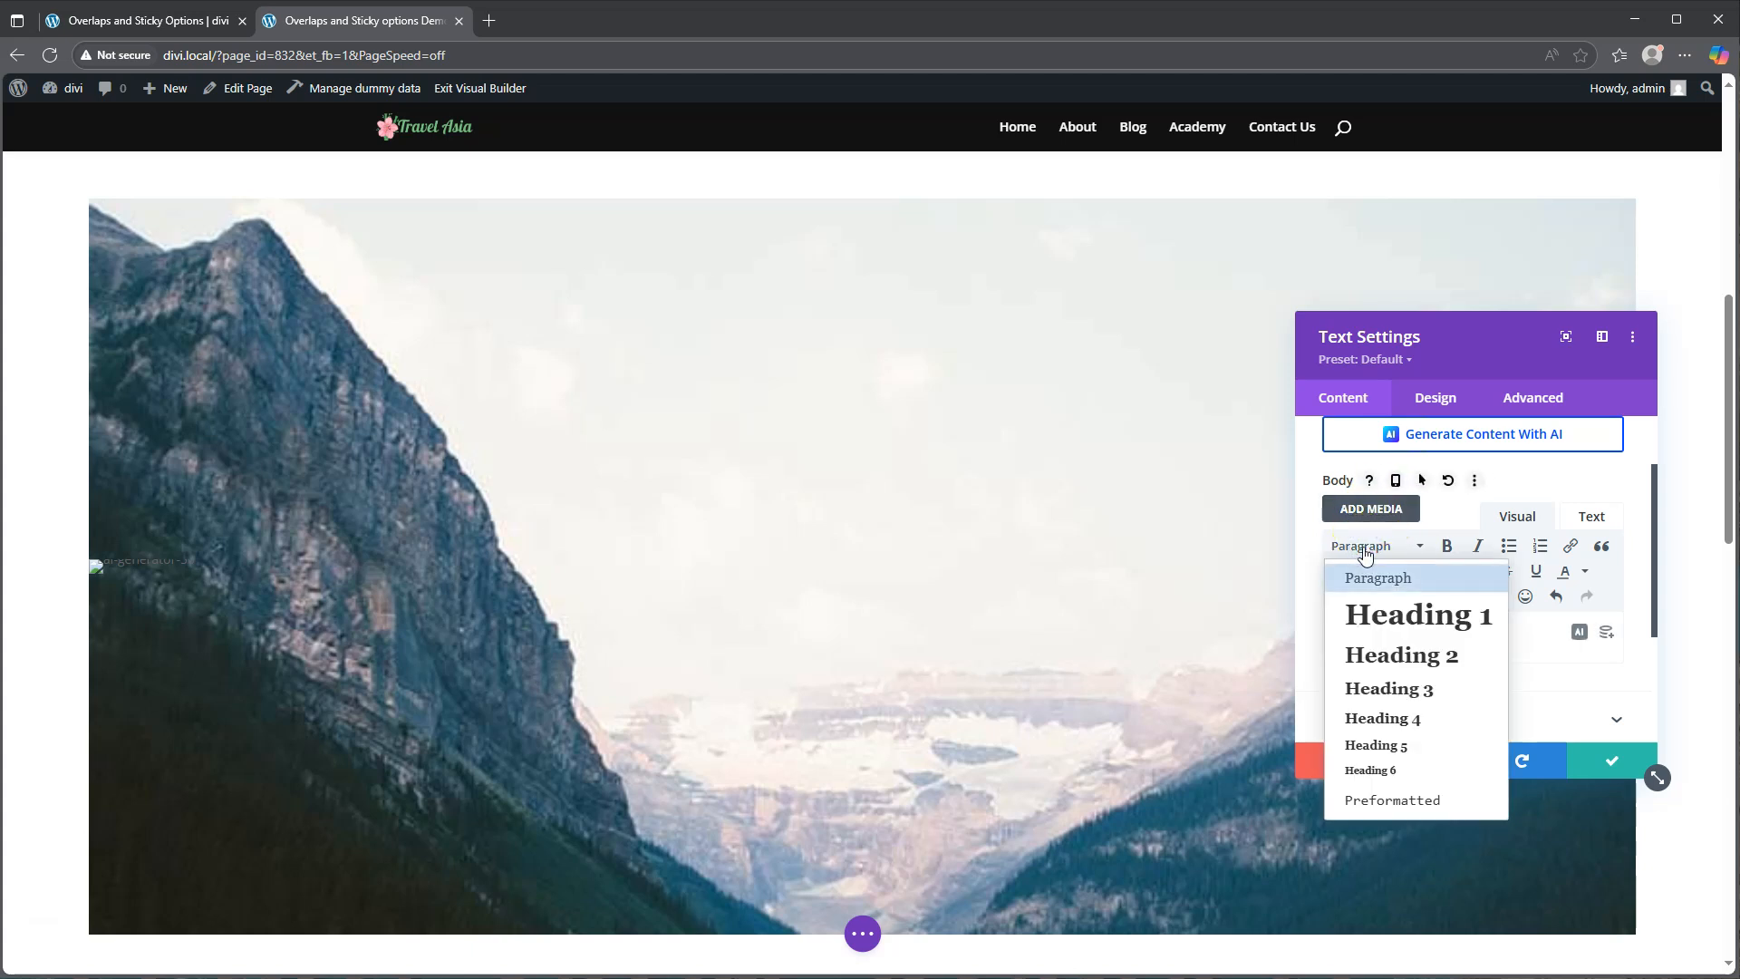
click(1400, 654)
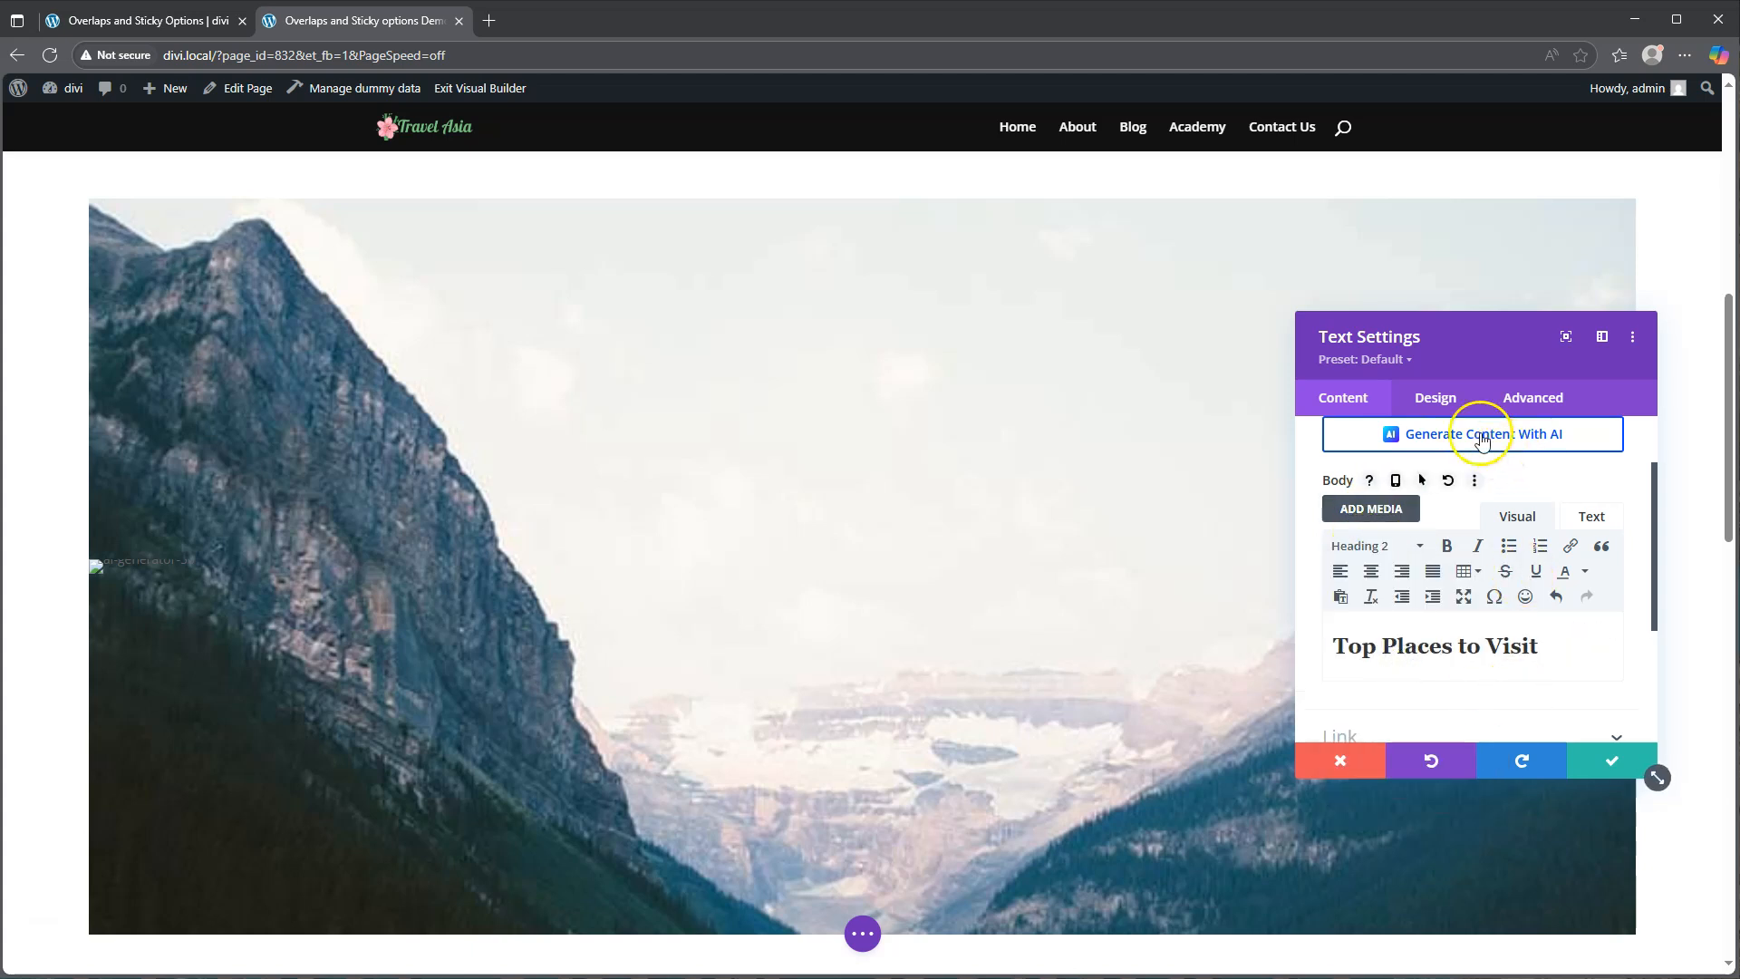
- Set the Text module's Heading 2 font to Montserrat and center the heading's alignment
click(1435, 402)
click(1407, 537)
click(1393, 487)
click(1419, 564)
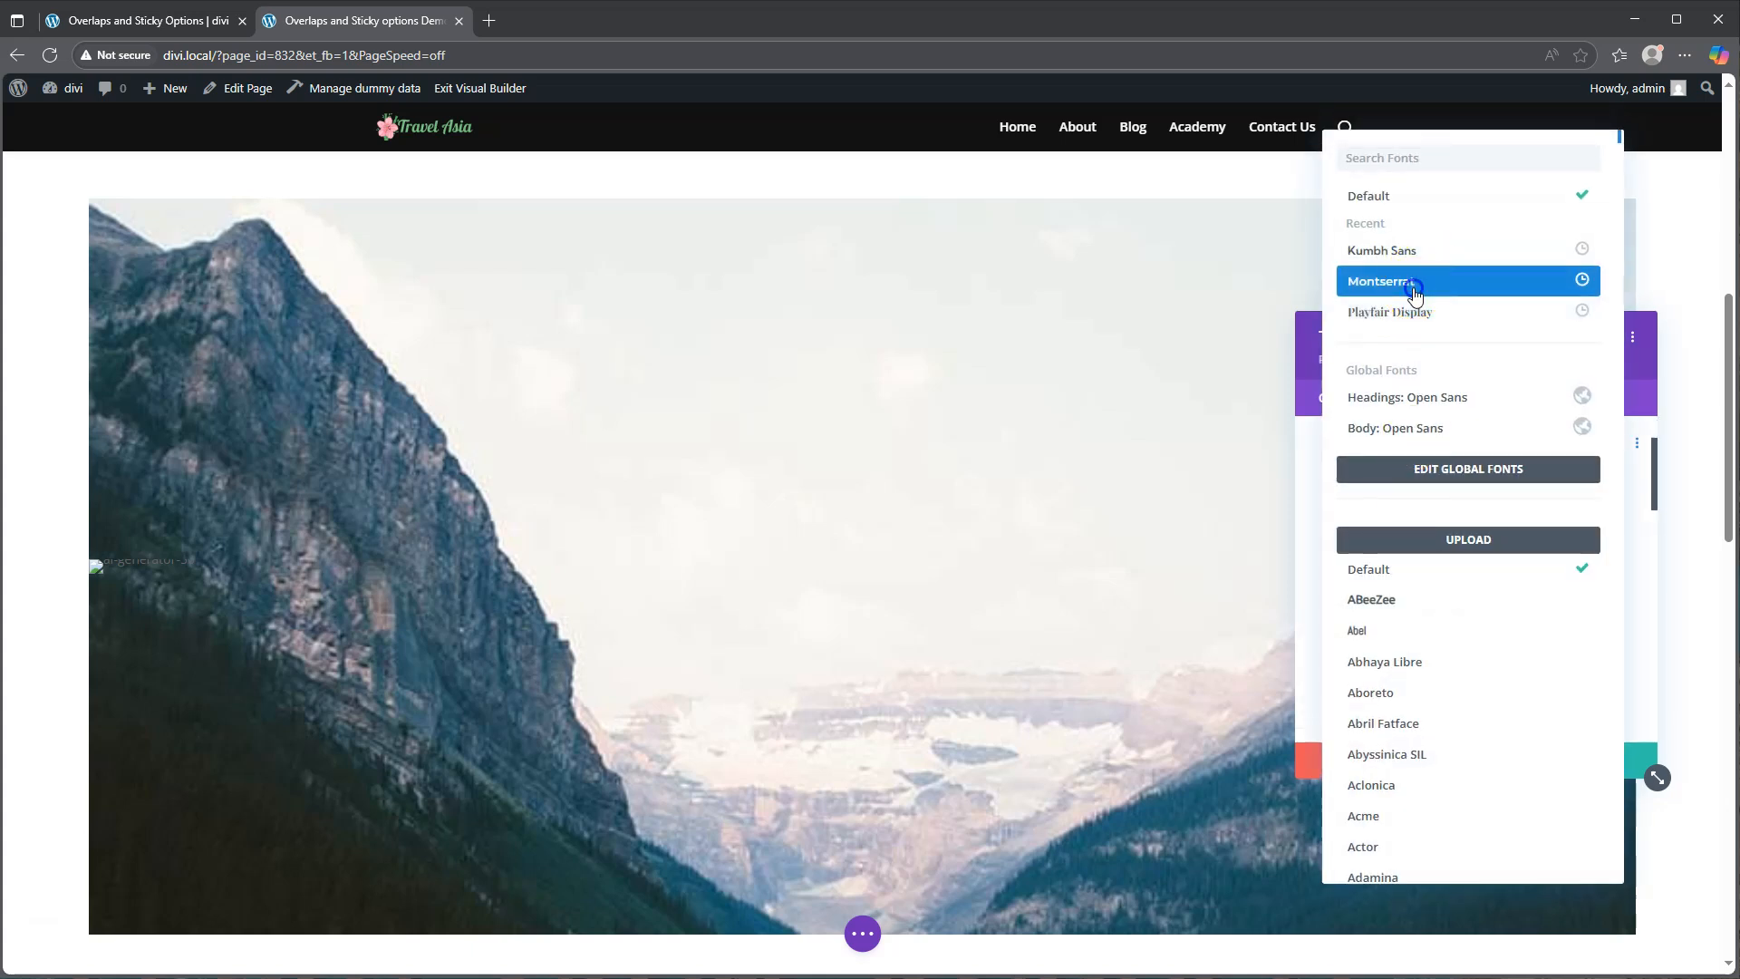
click(1410, 283)
scroll(1169, 510, down, 4)
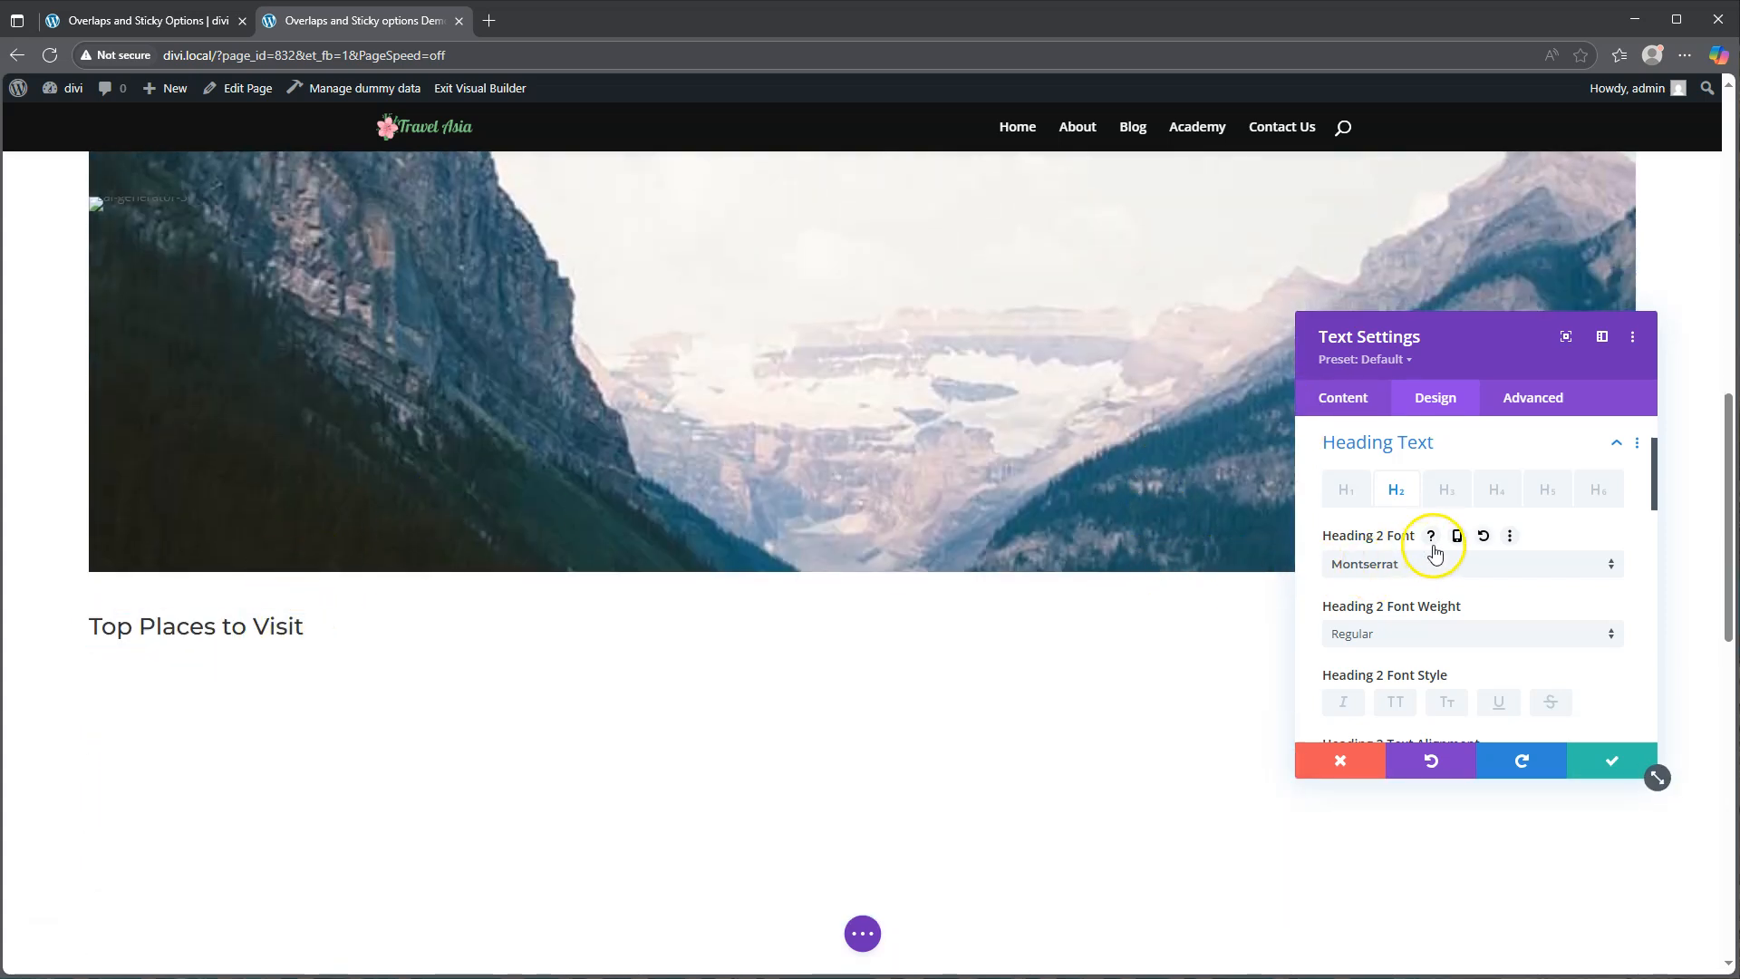
scroll(1445, 679, down, 1)
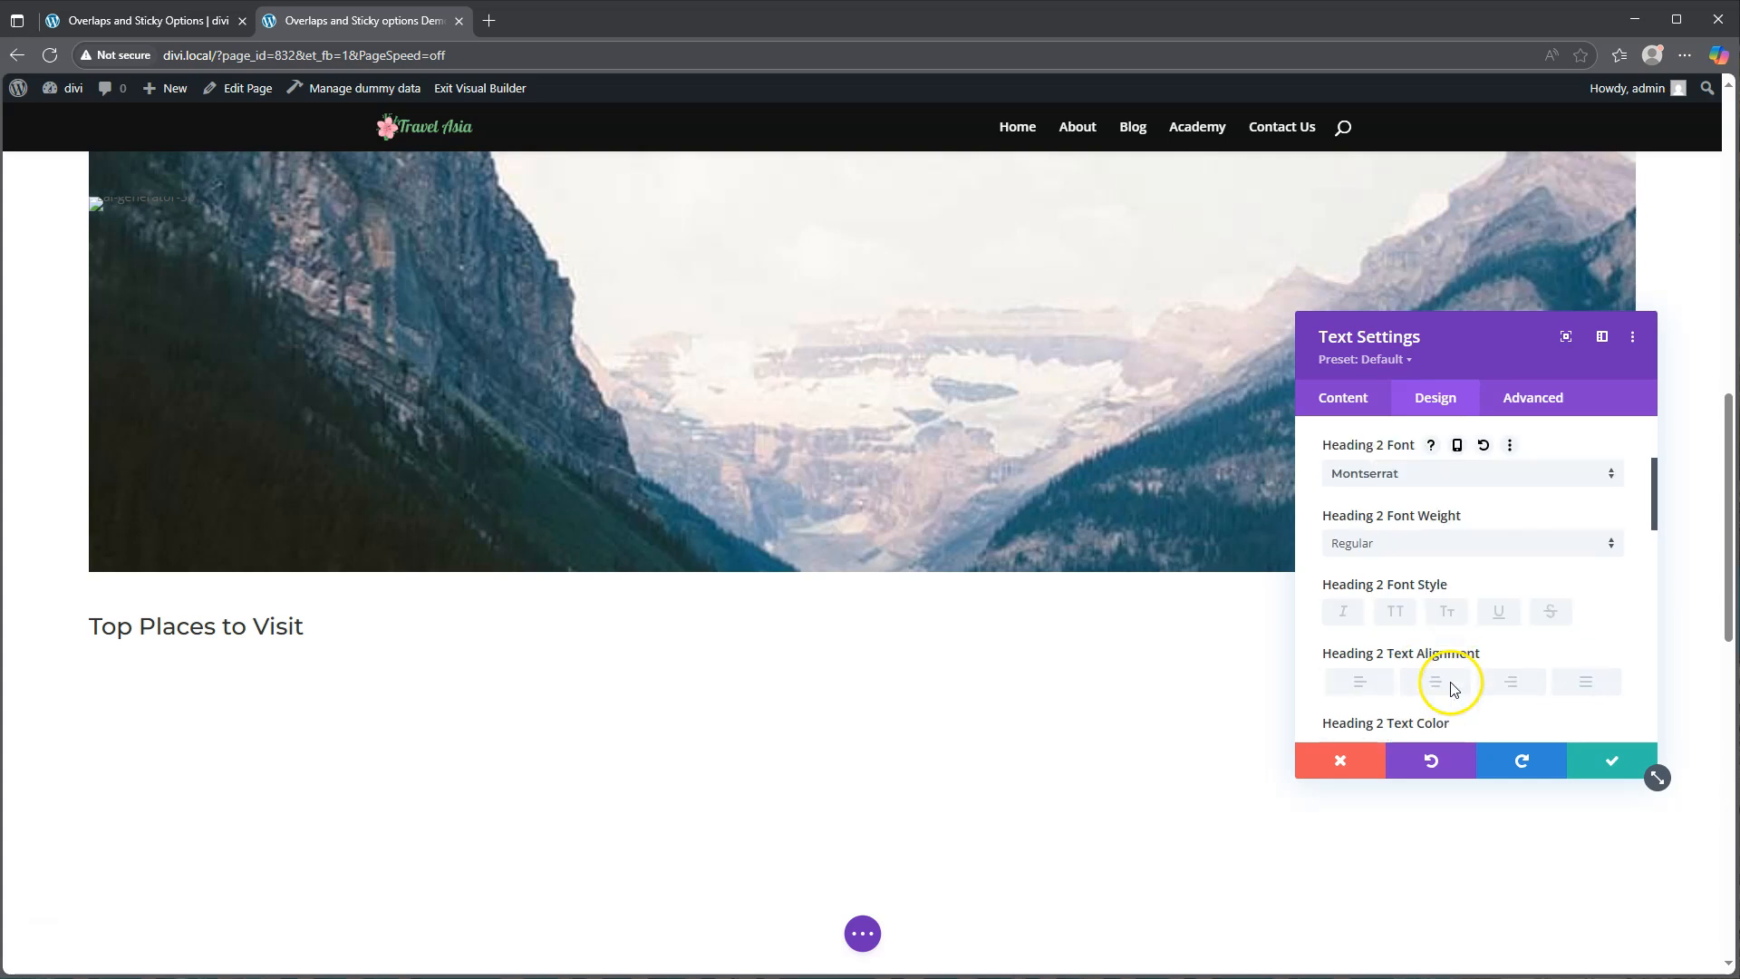
click(1436, 686)
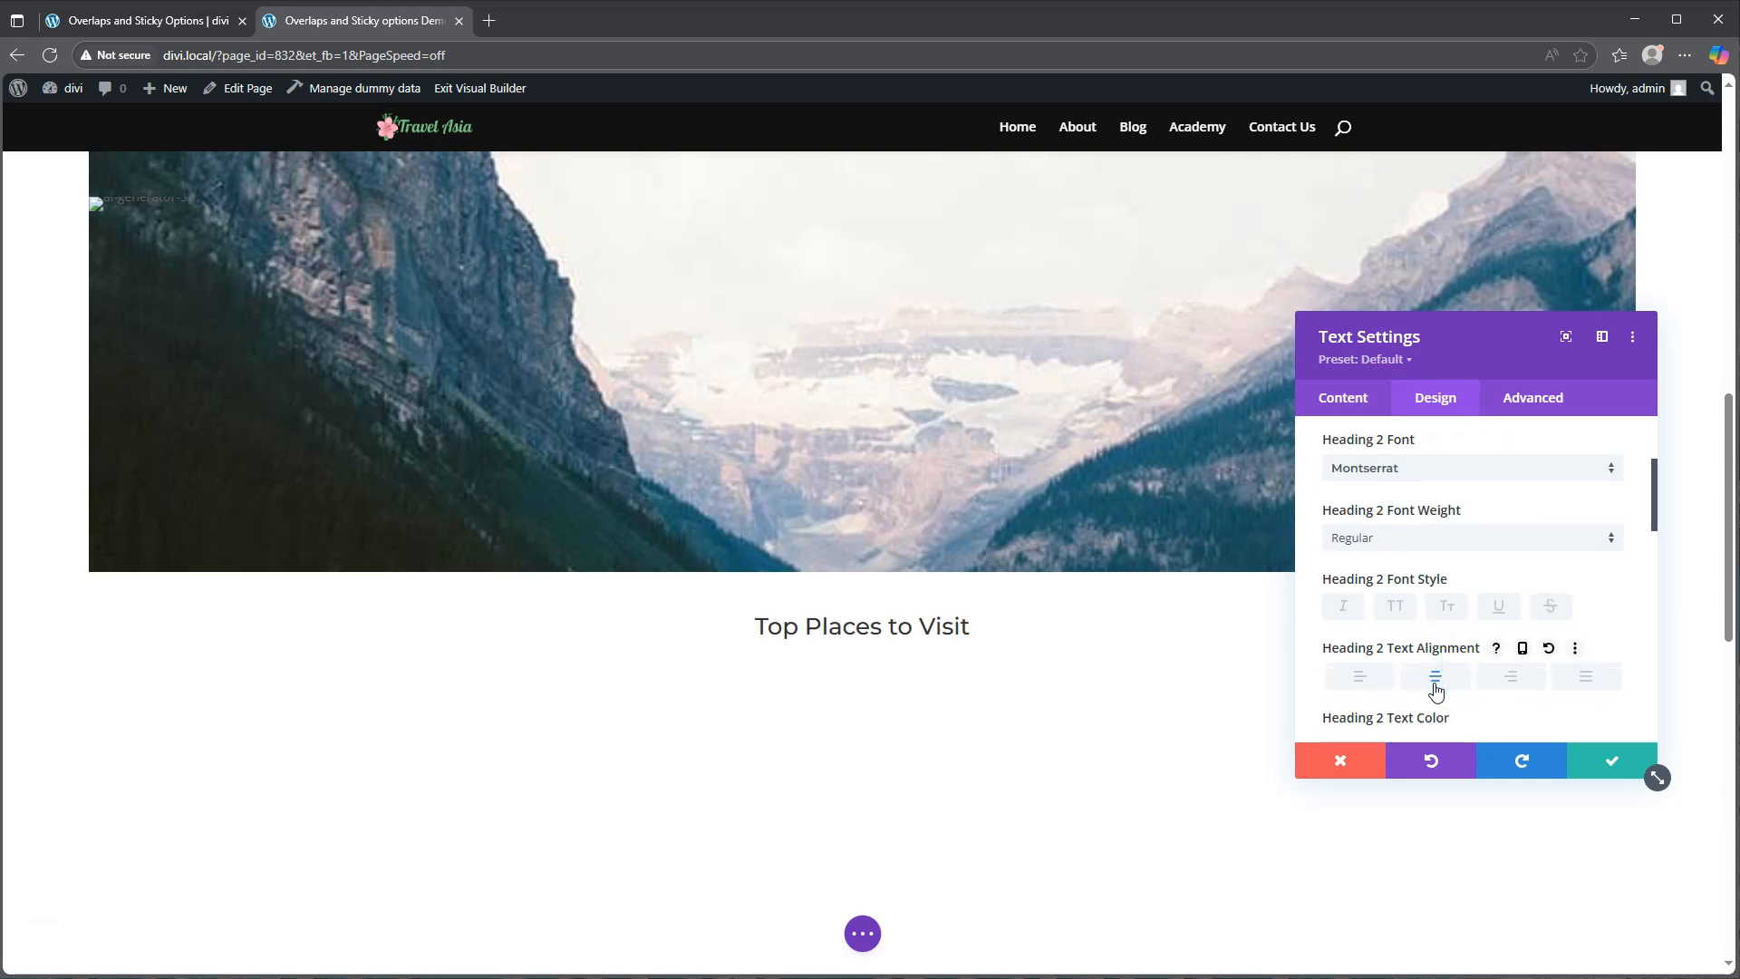
- Enable responsive values for the Heading 2 text size and set the desktop size to 10vw
scroll(1437, 670, down, 1)
scroll(1428, 649, down, 1)
mouse_move(1443, 666)
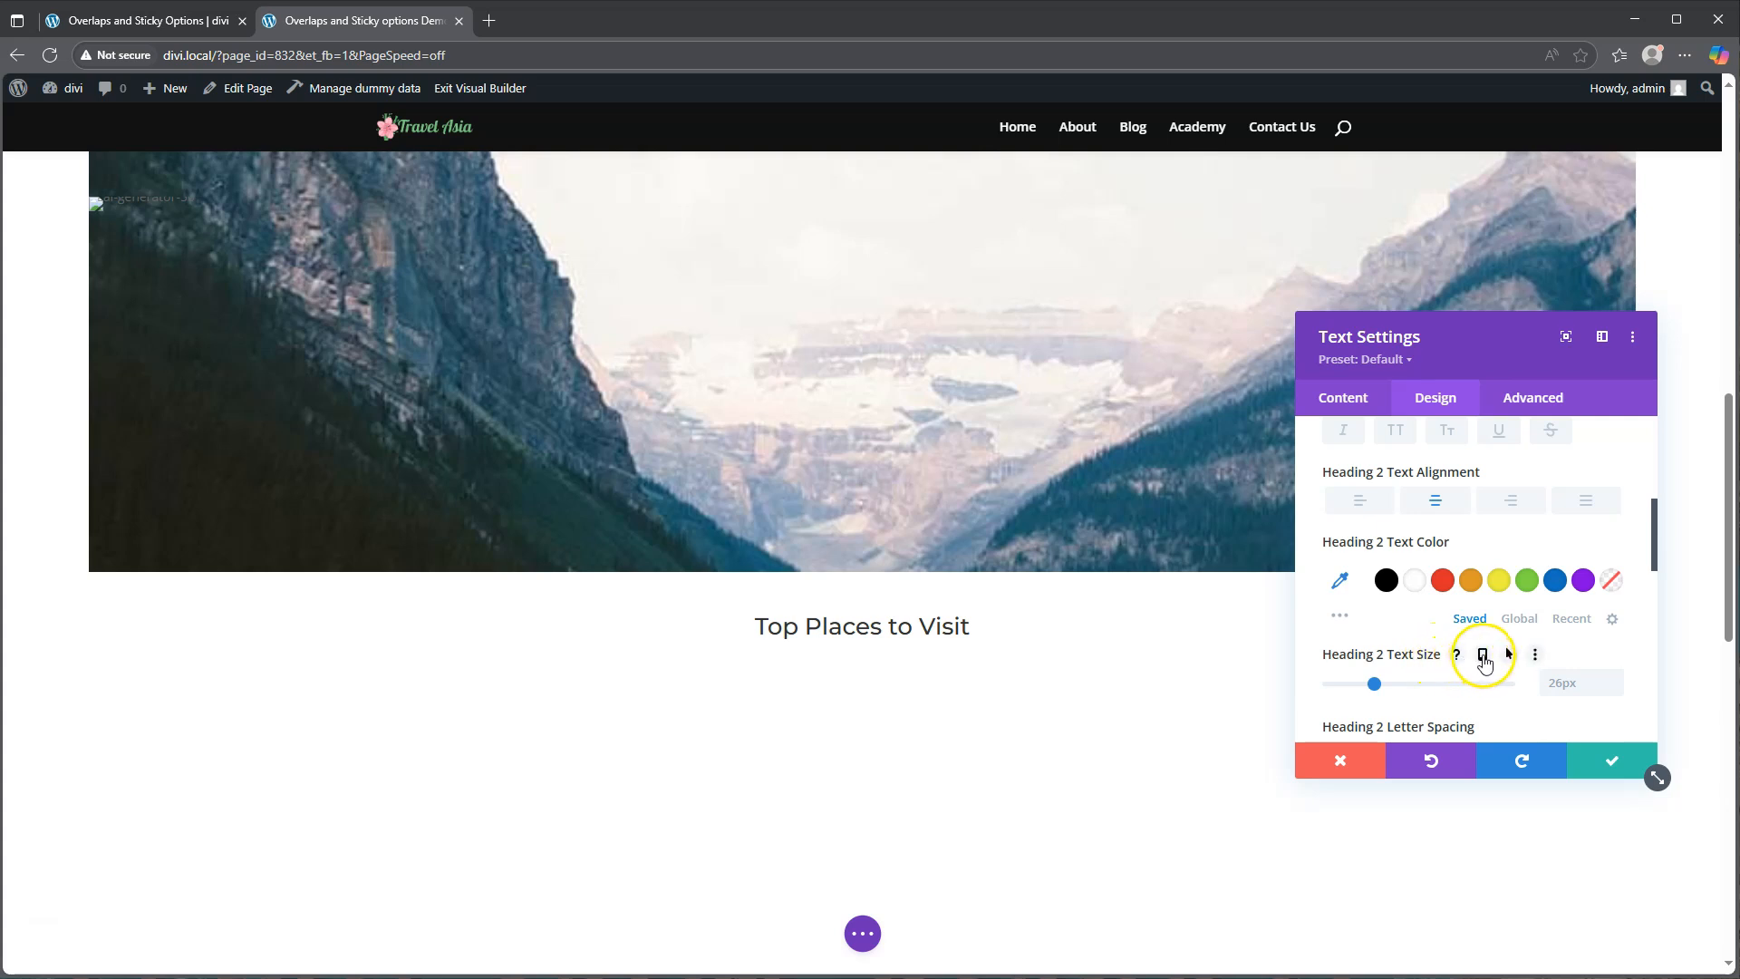
click(1483, 656)
scroll(1450, 589, down, 2)
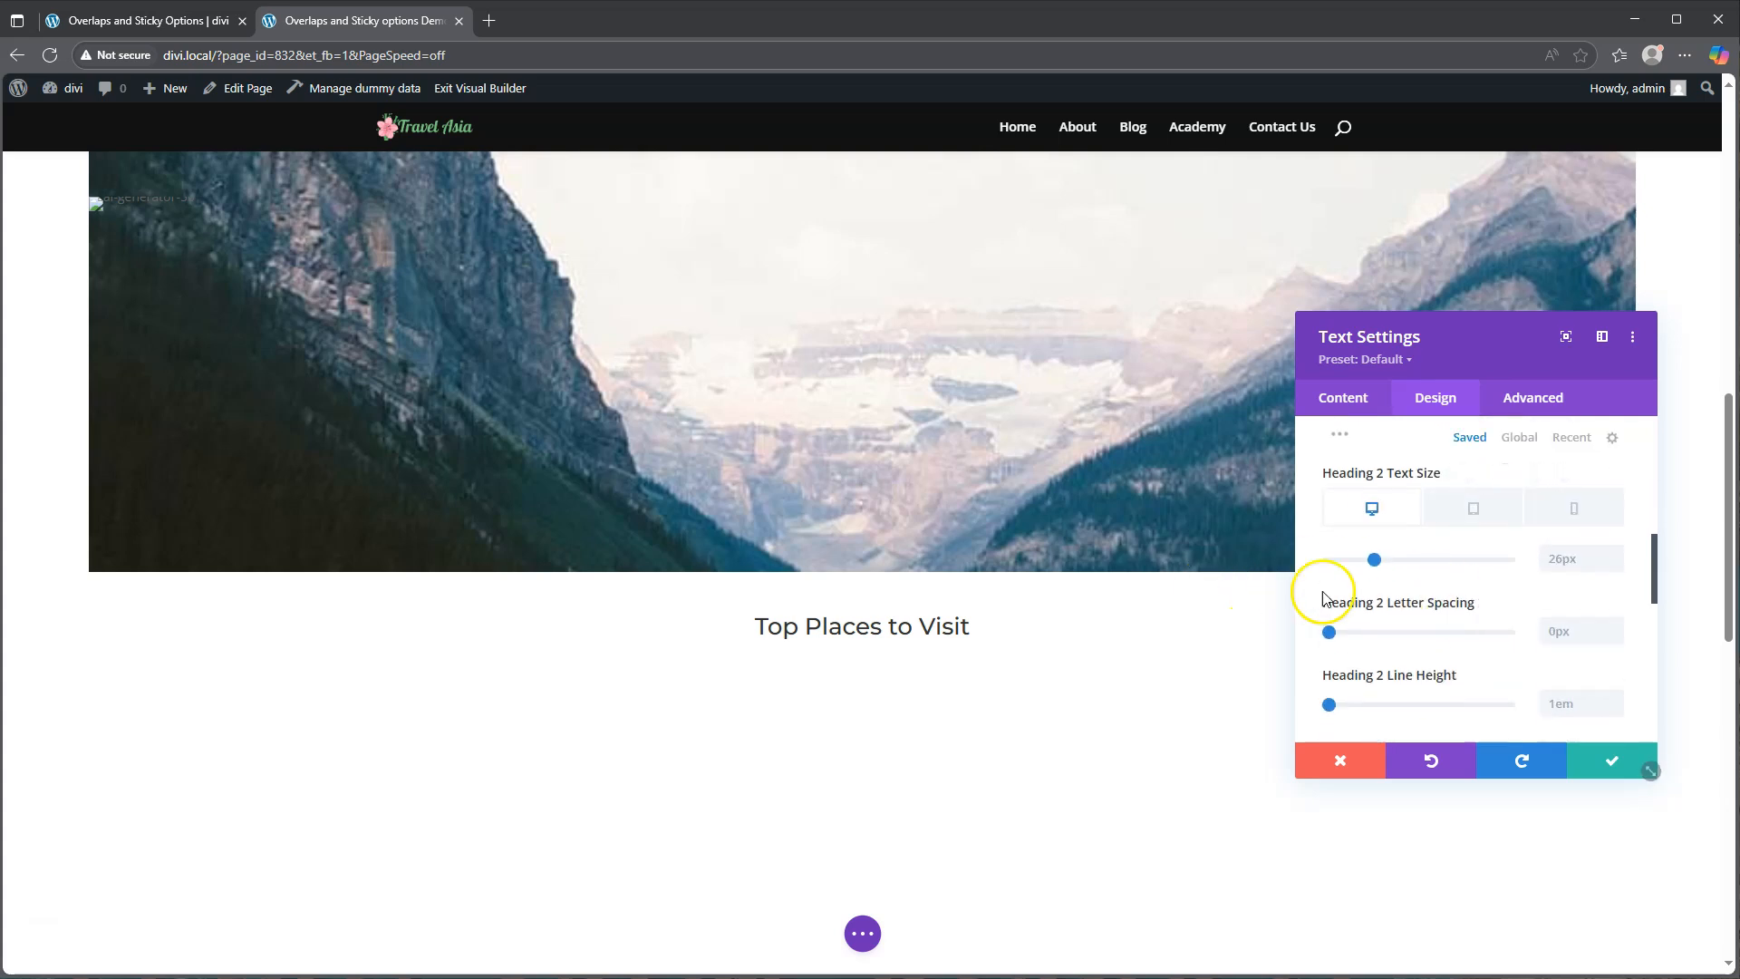
click(1562, 559)
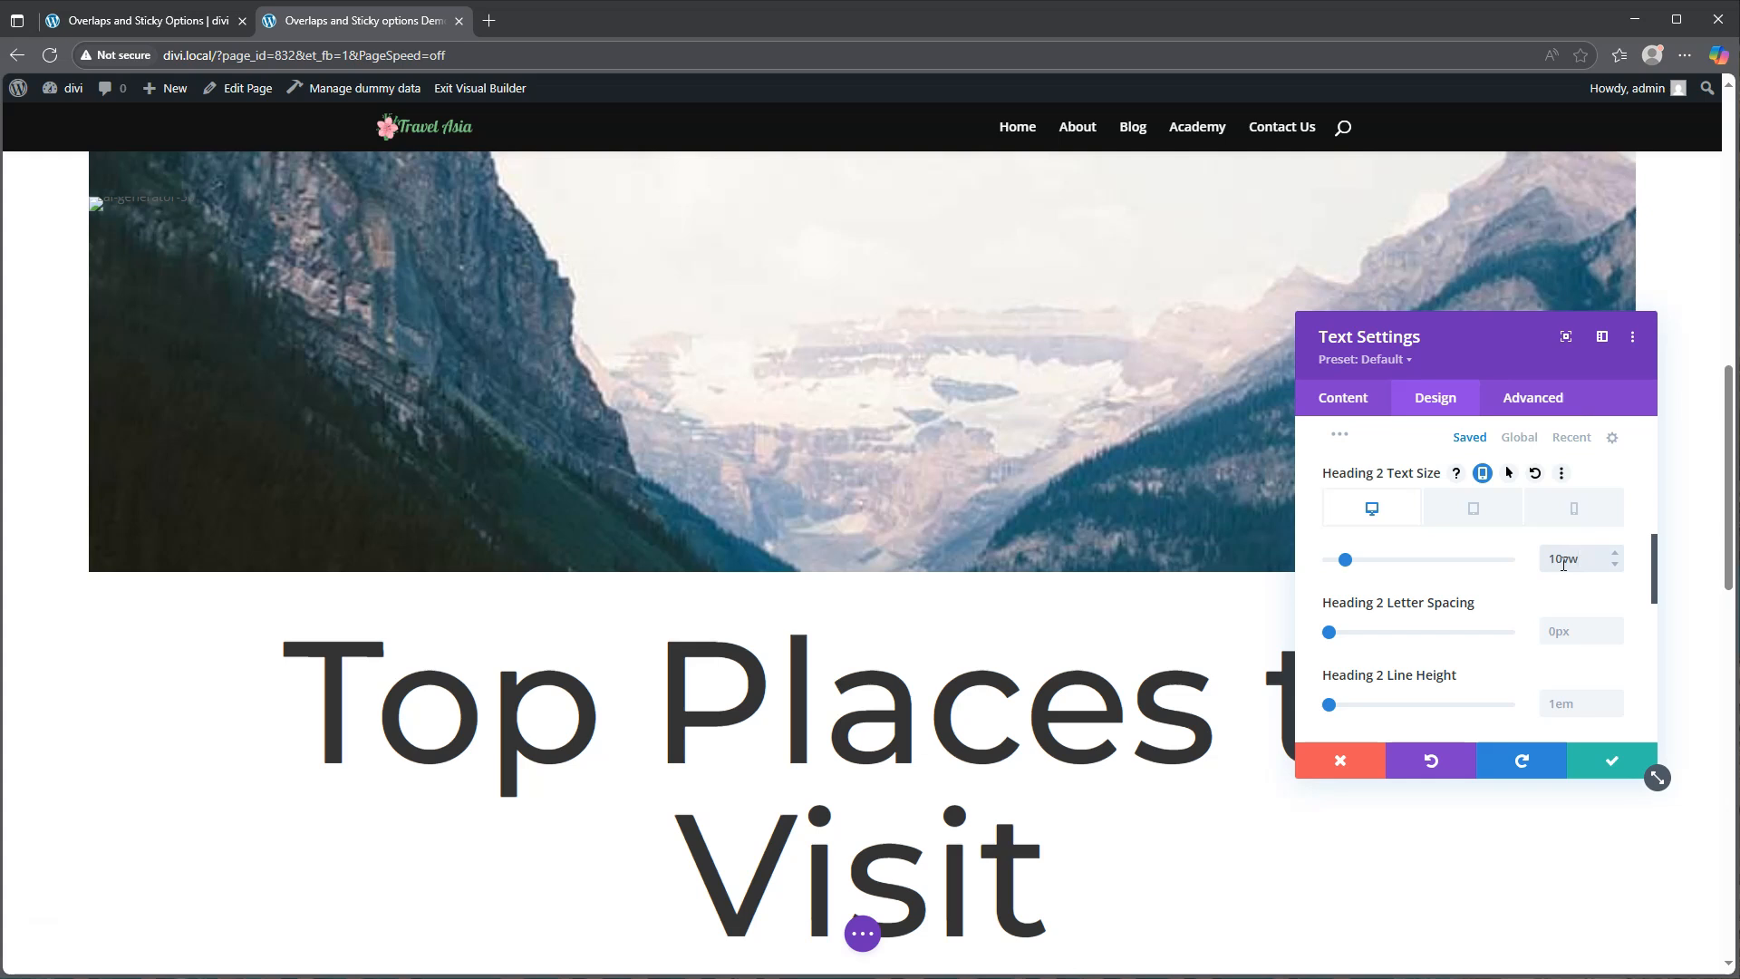
click(1548, 562)
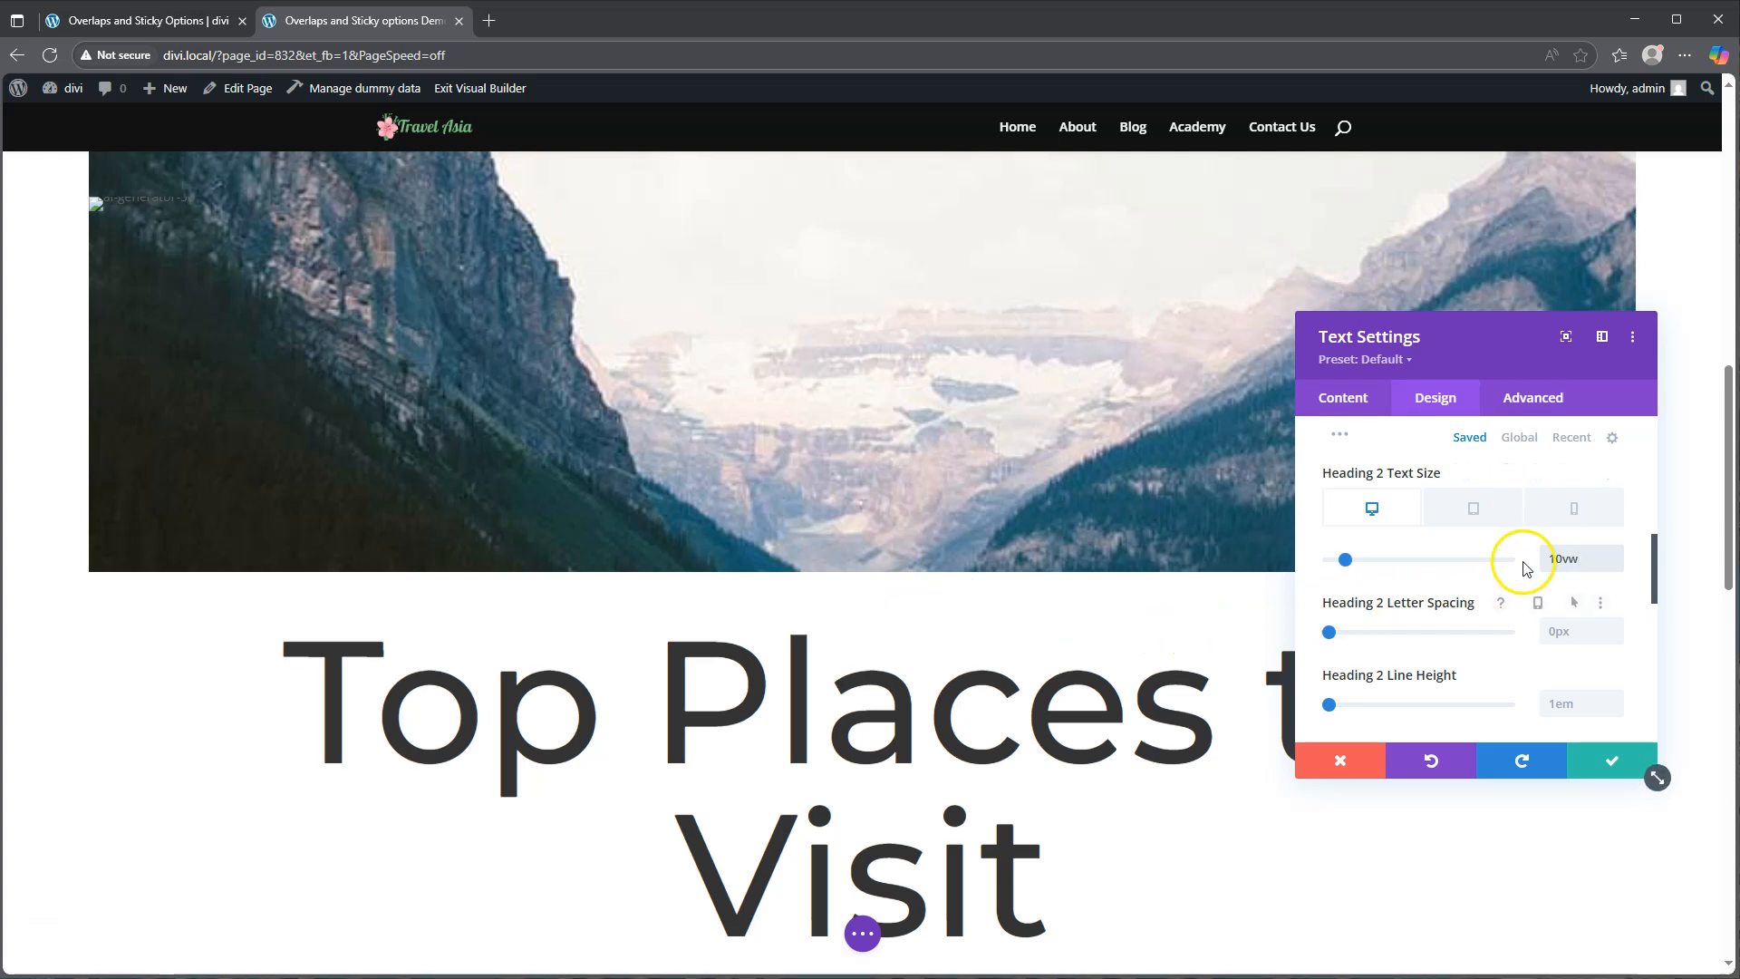
- Set the Heading 2 text size to 14vw for tablet and 15vw for phone
click(1475, 508)
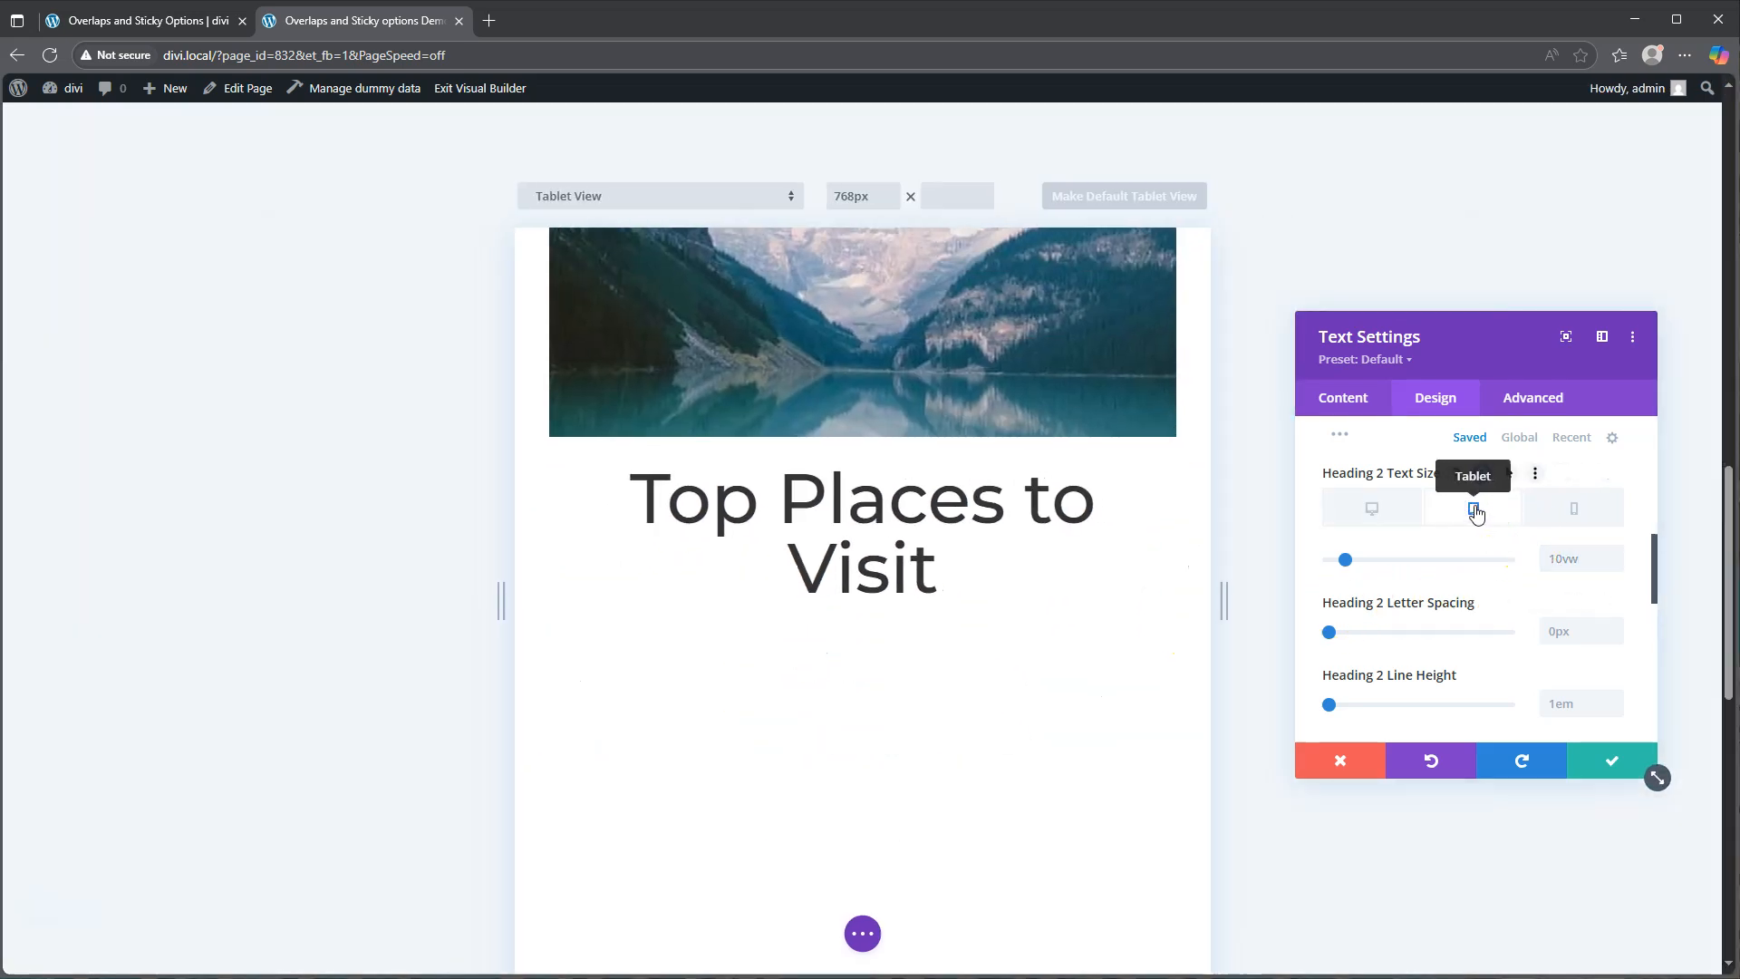
click(1578, 563)
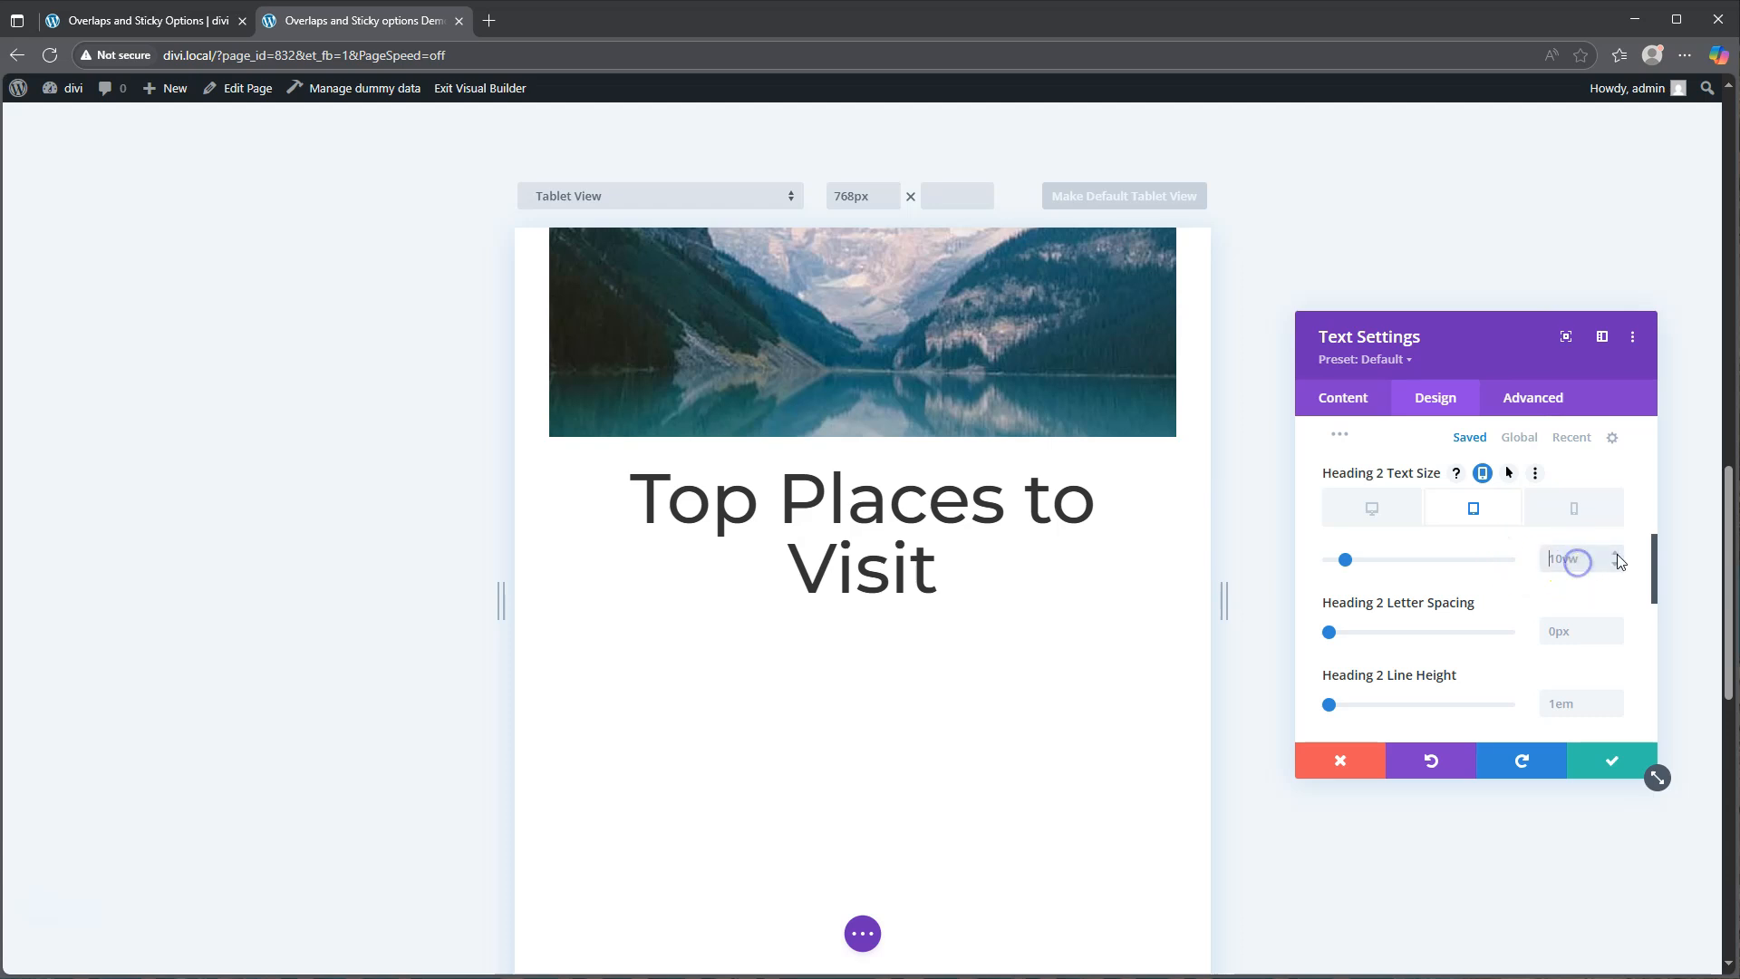
click(1617, 553)
click(1617, 553)
click(1617, 553)
click(1617, 552)
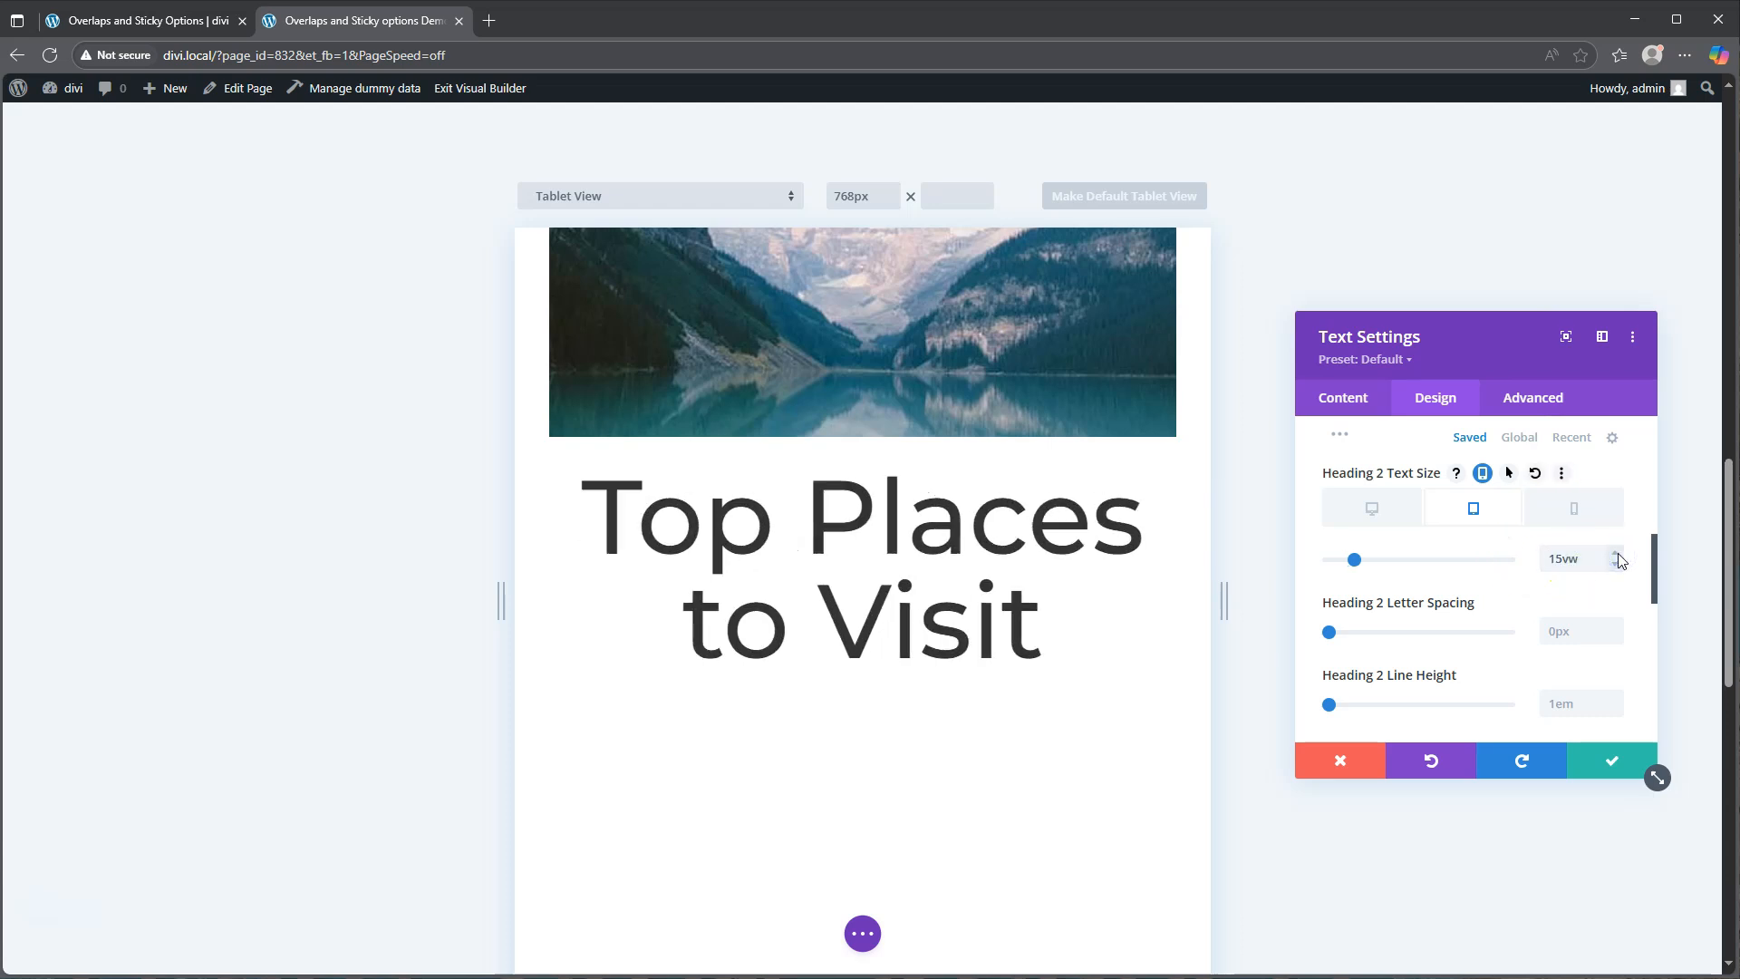
click(1574, 508)
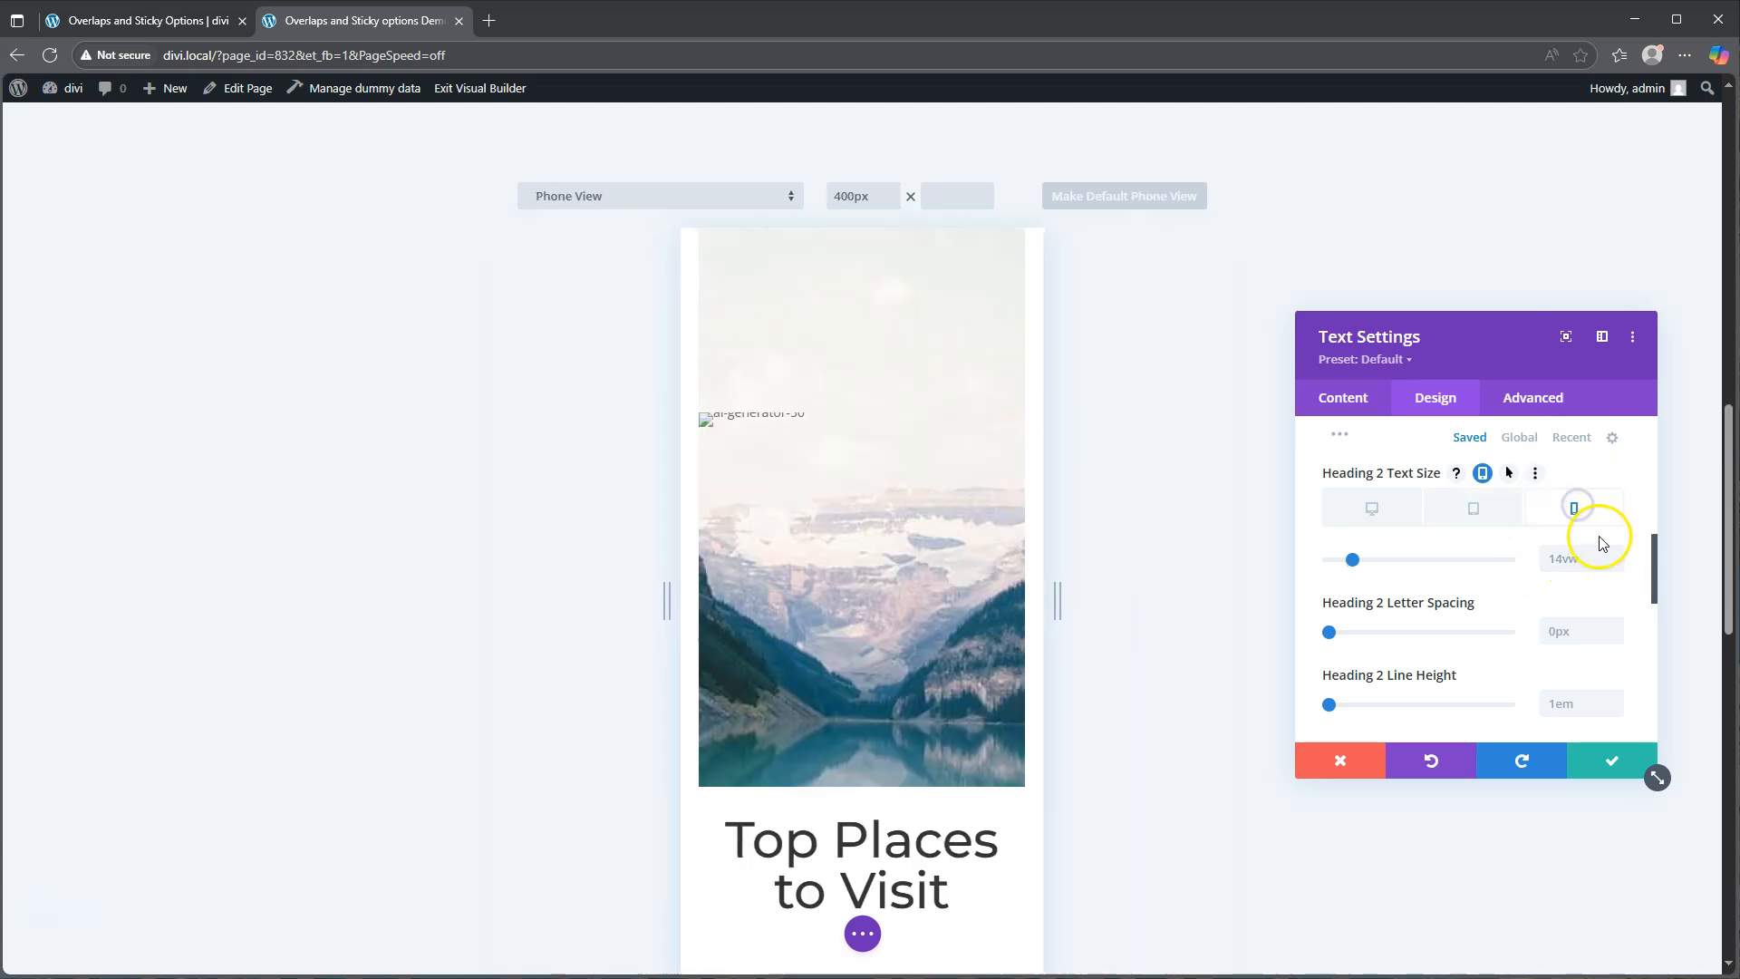
click(1615, 554)
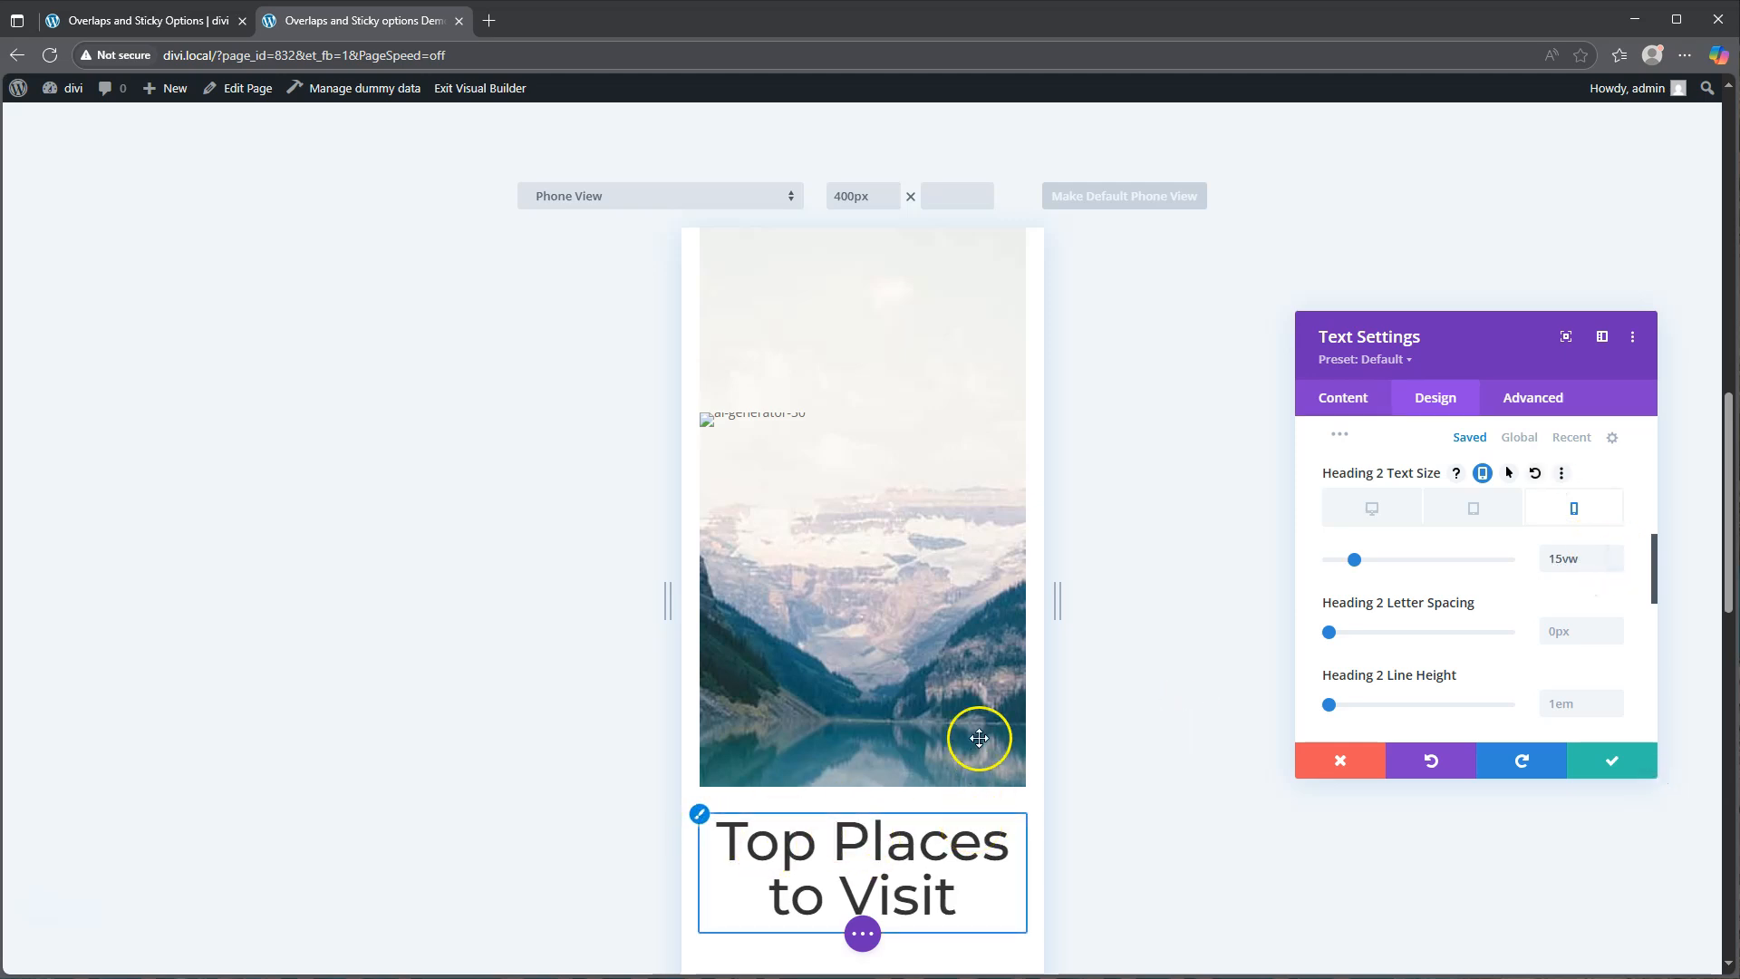
- Set the Heading 2 letter spacing to -0.5vw in the desktop view
click(1372, 508)
click(1562, 633)
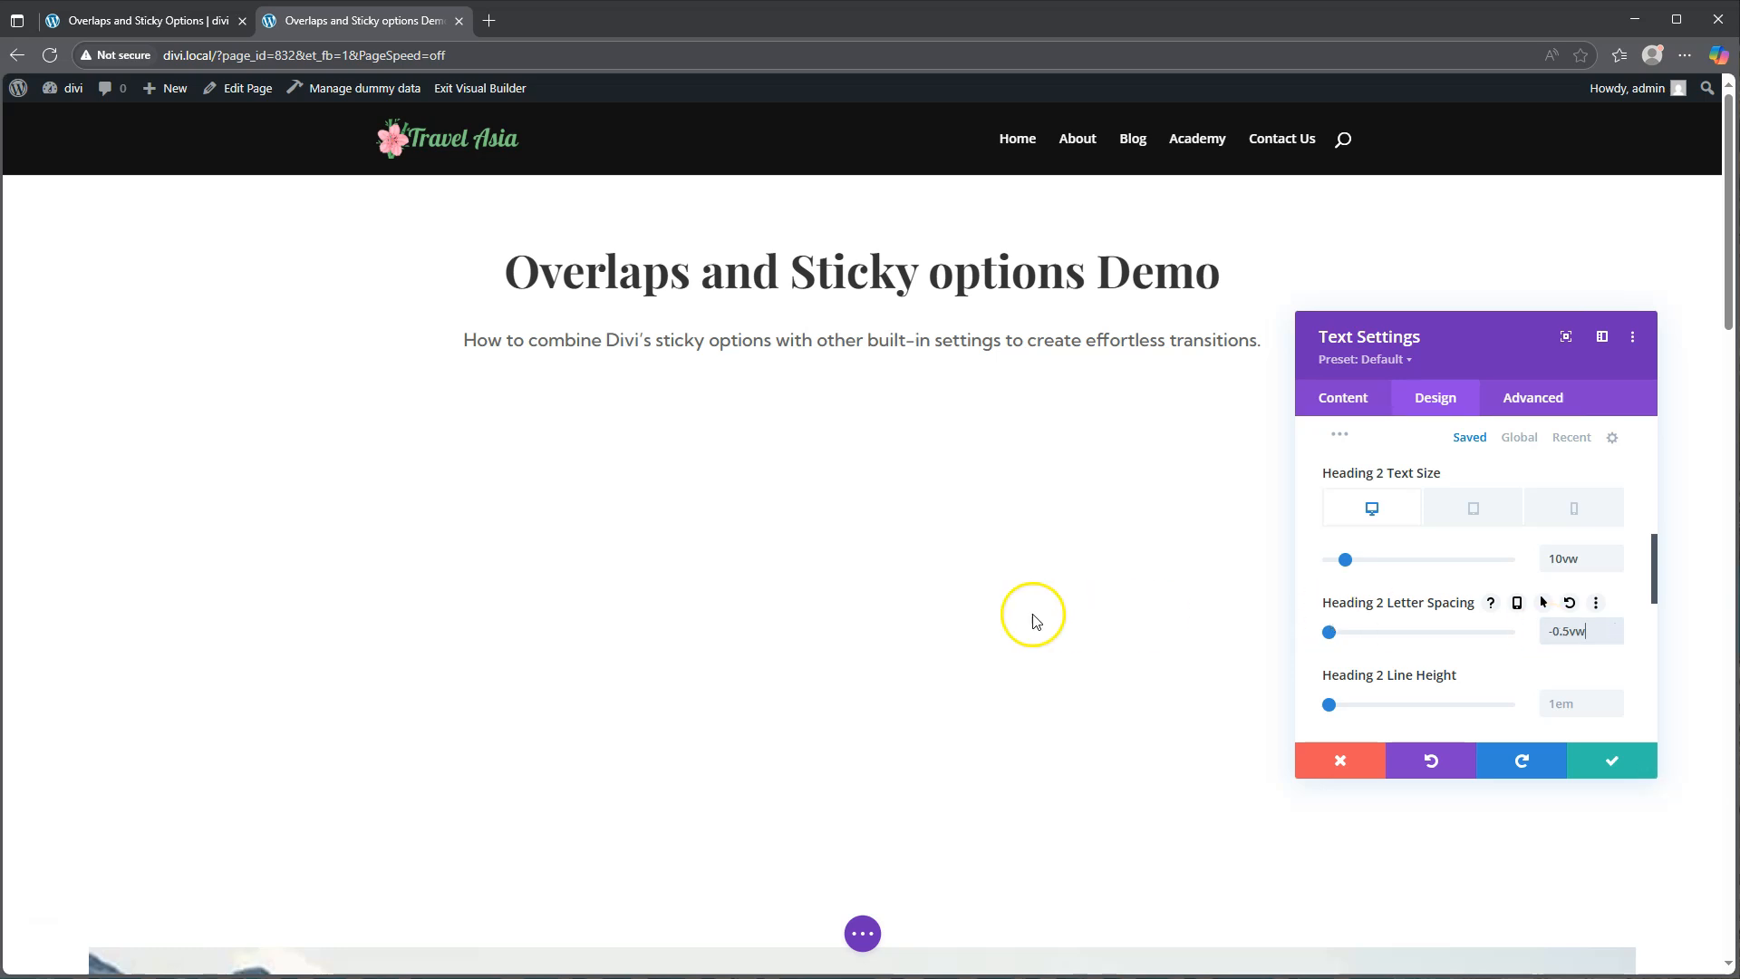
scroll(1034, 614, down, 10)
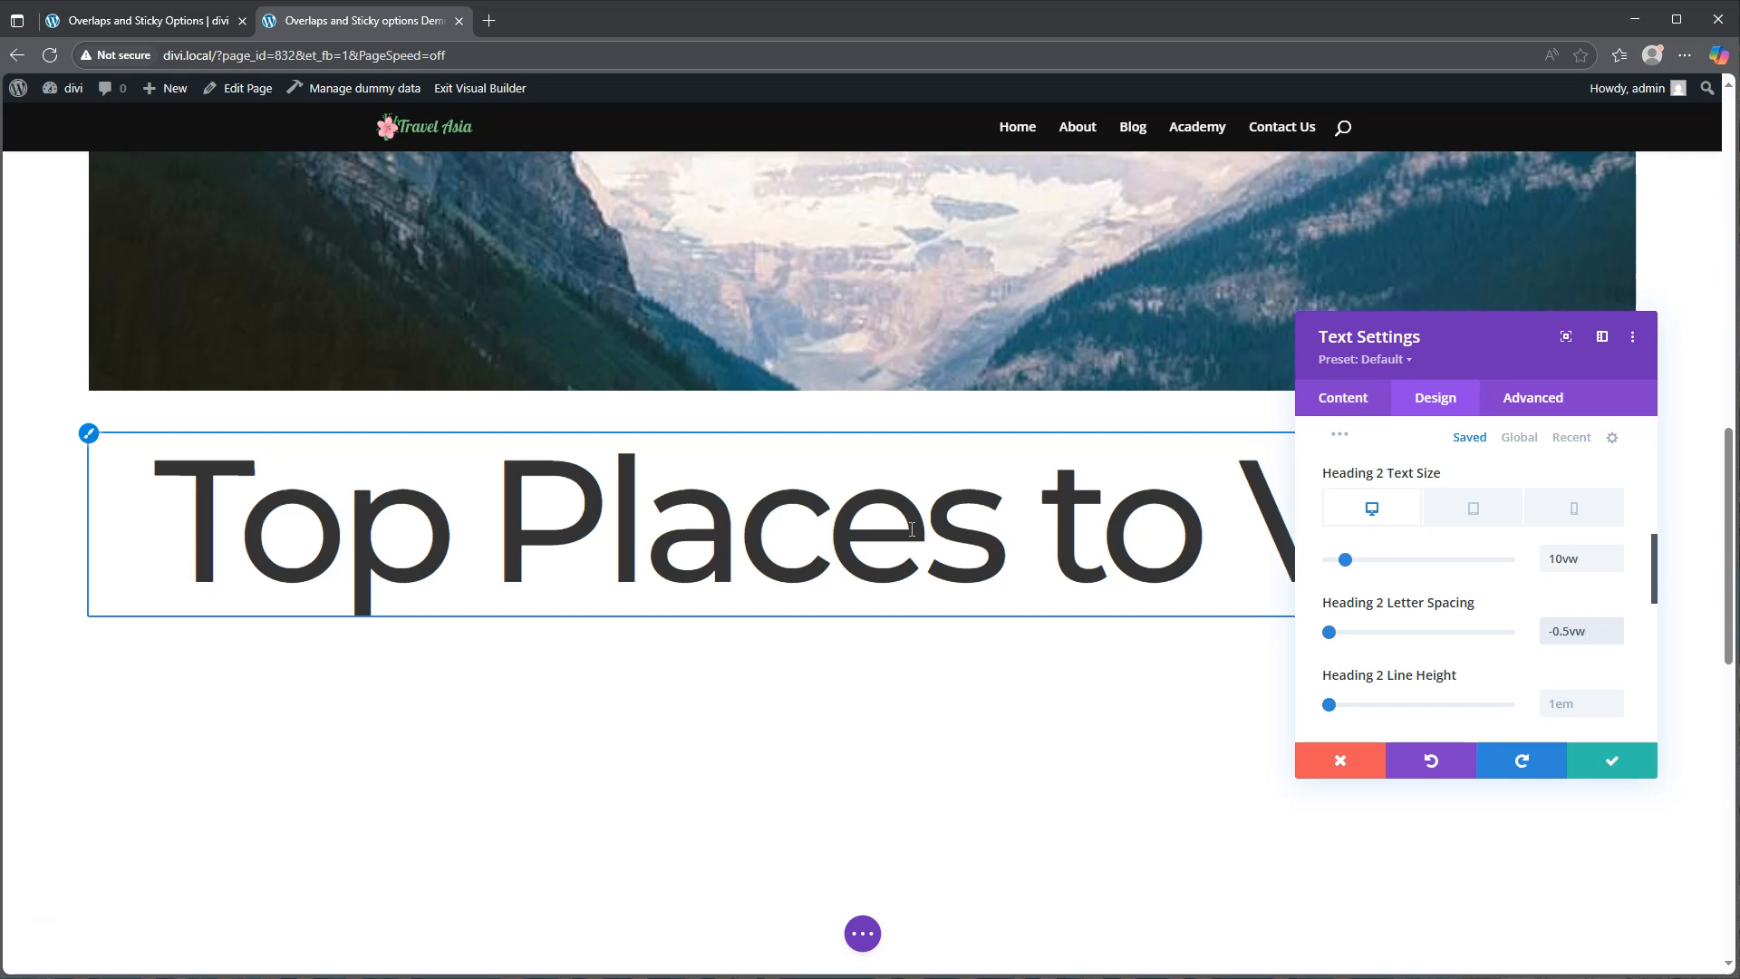
- Set the Text module's width to 100% in its sizing options
scroll(1465, 583, down, 6)
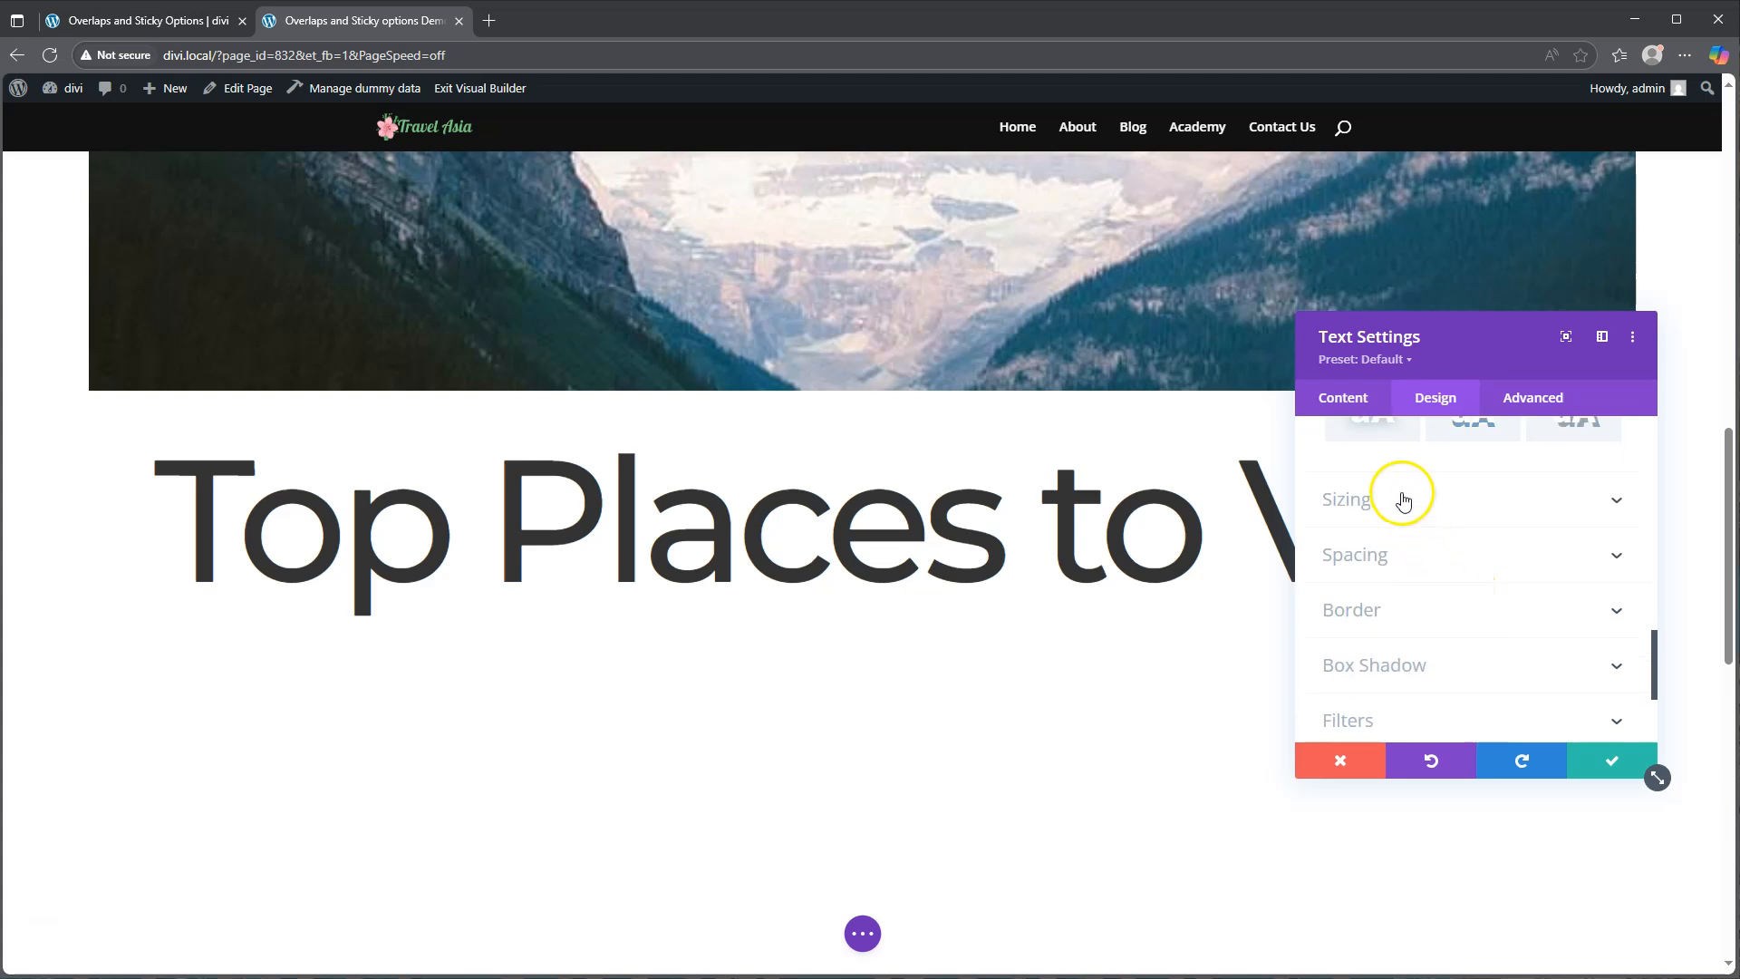
click(1403, 501)
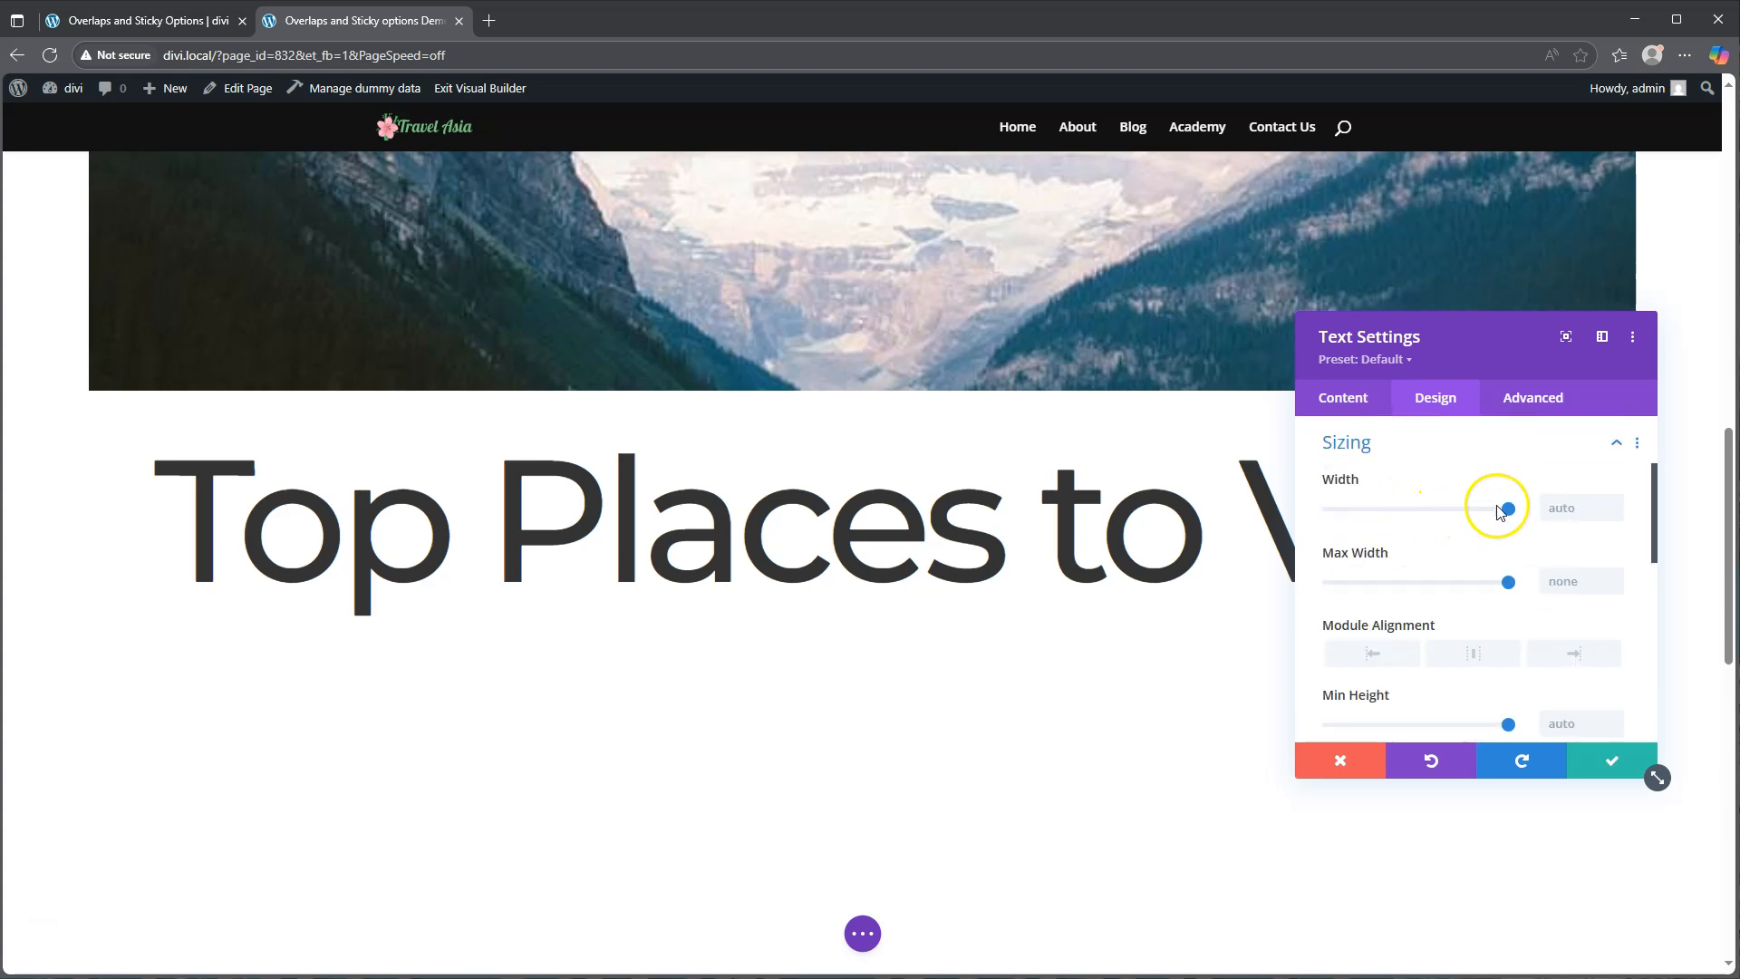
drag(1494, 511, 1551, 497)
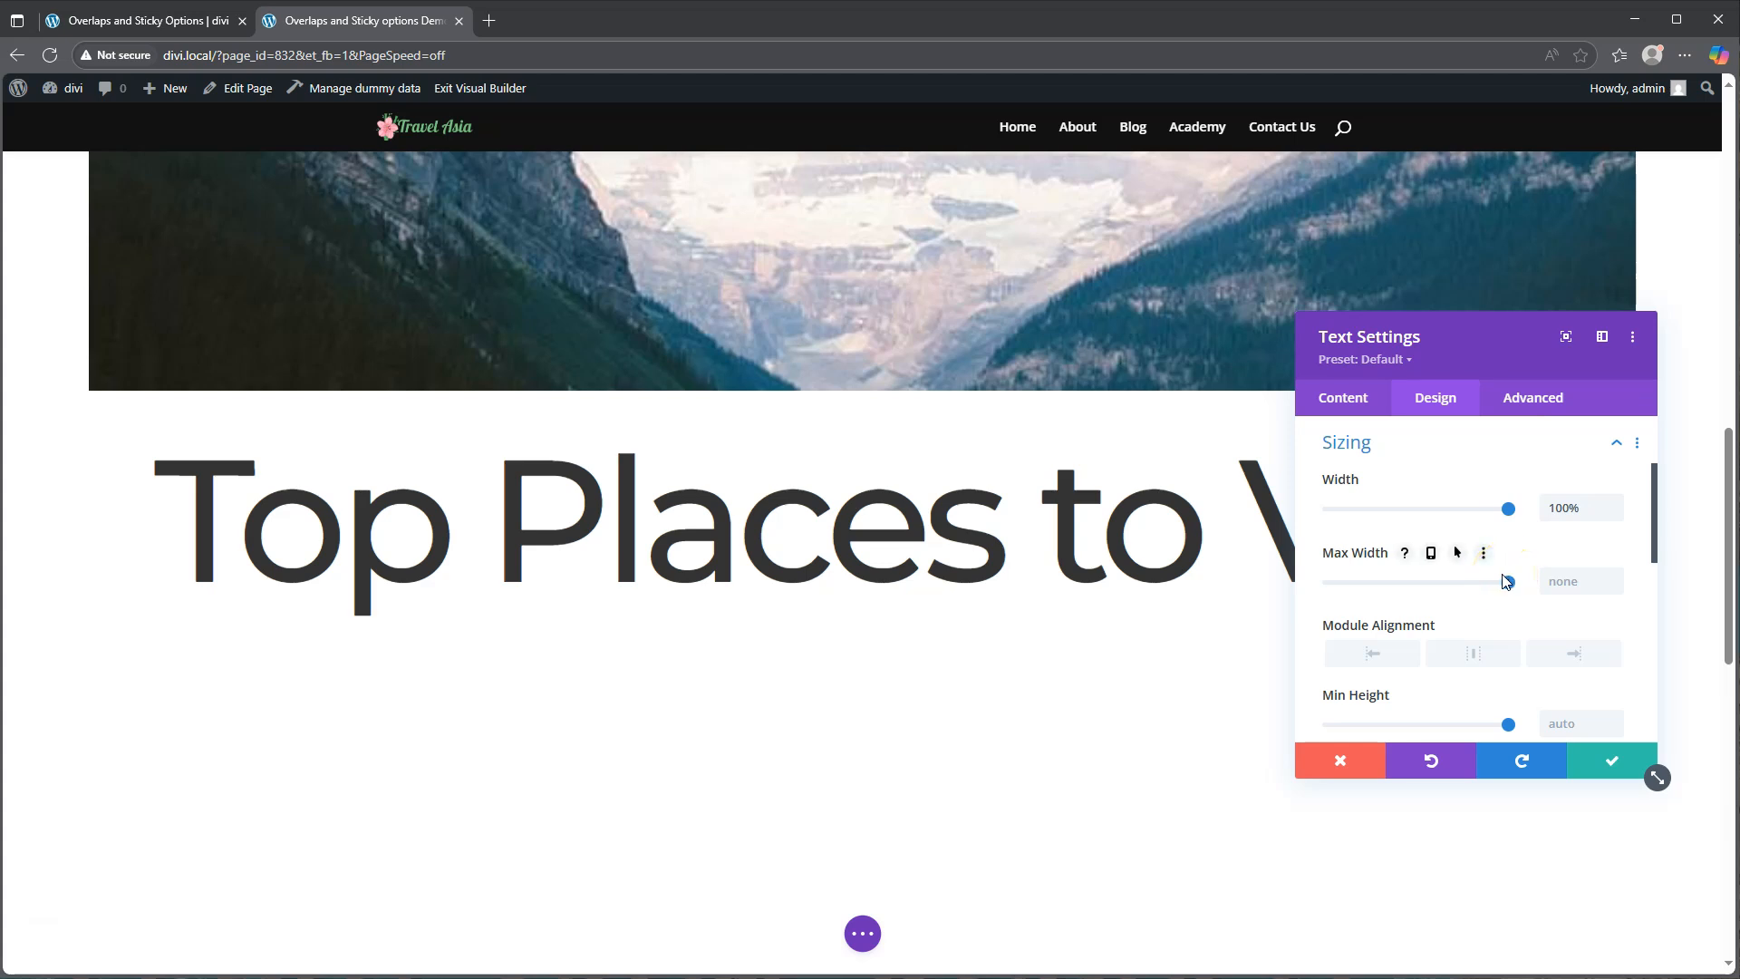
- Position the Text module absolutely with its location at the center of the image area, and save the module's changes
click(1521, 397)
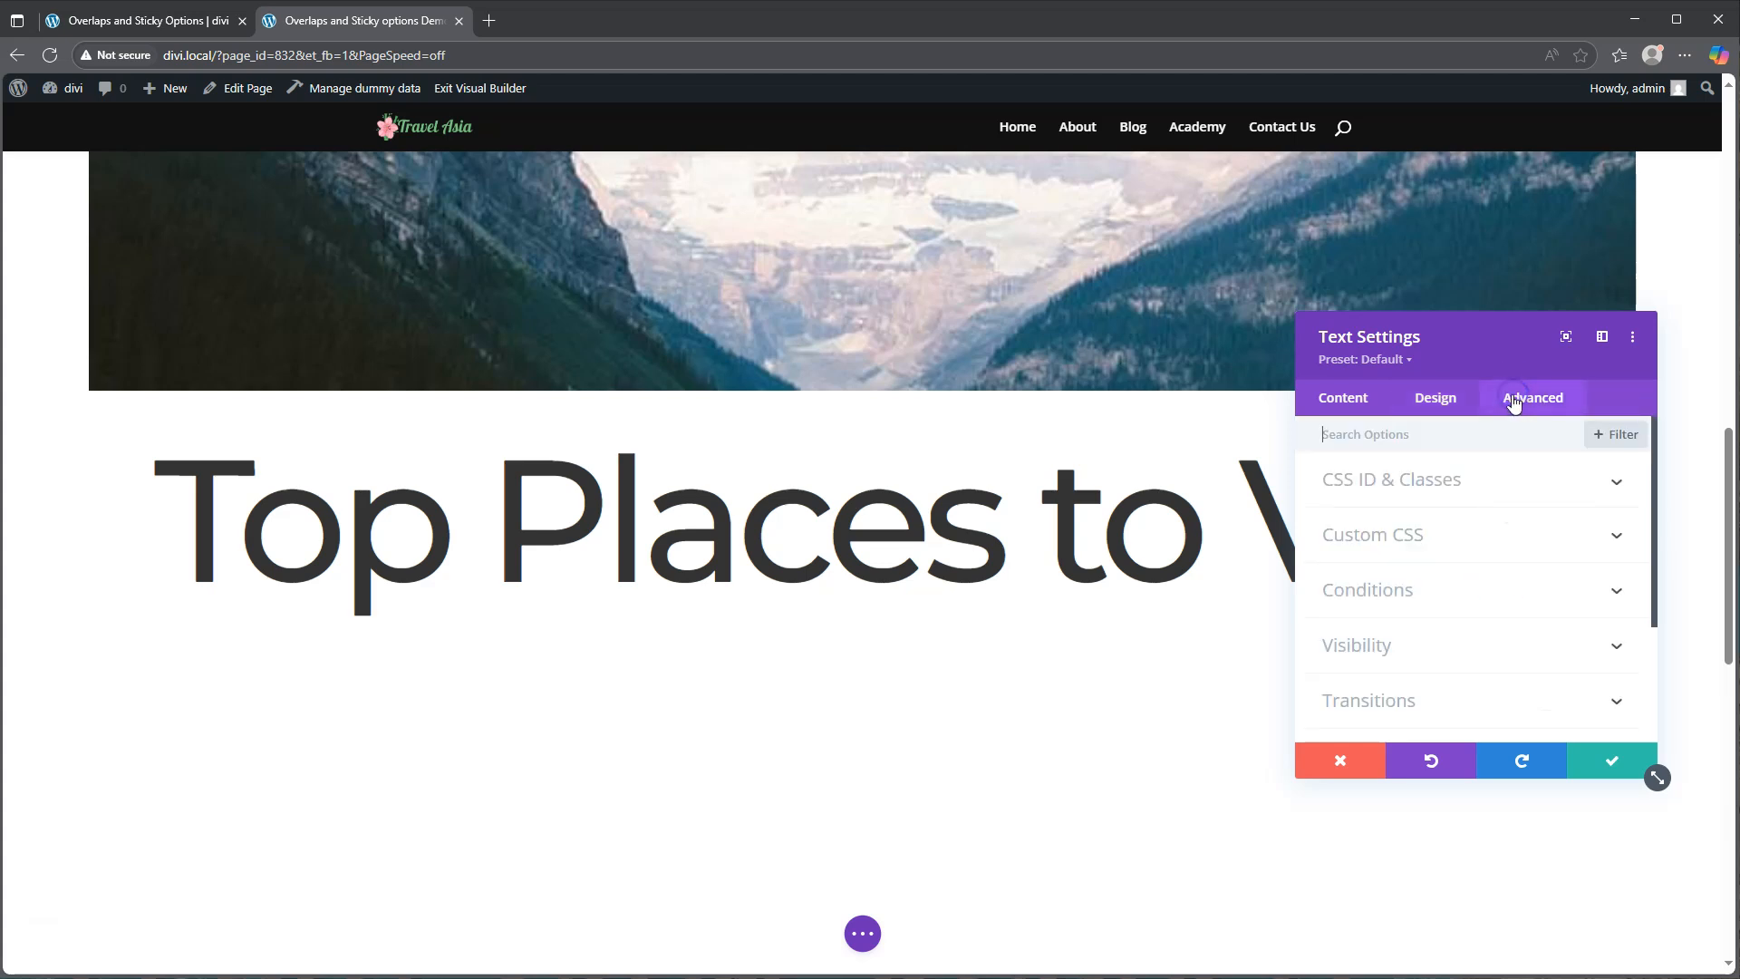
scroll(1396, 594, down, 2)
click(1406, 581)
click(1409, 503)
click(1406, 585)
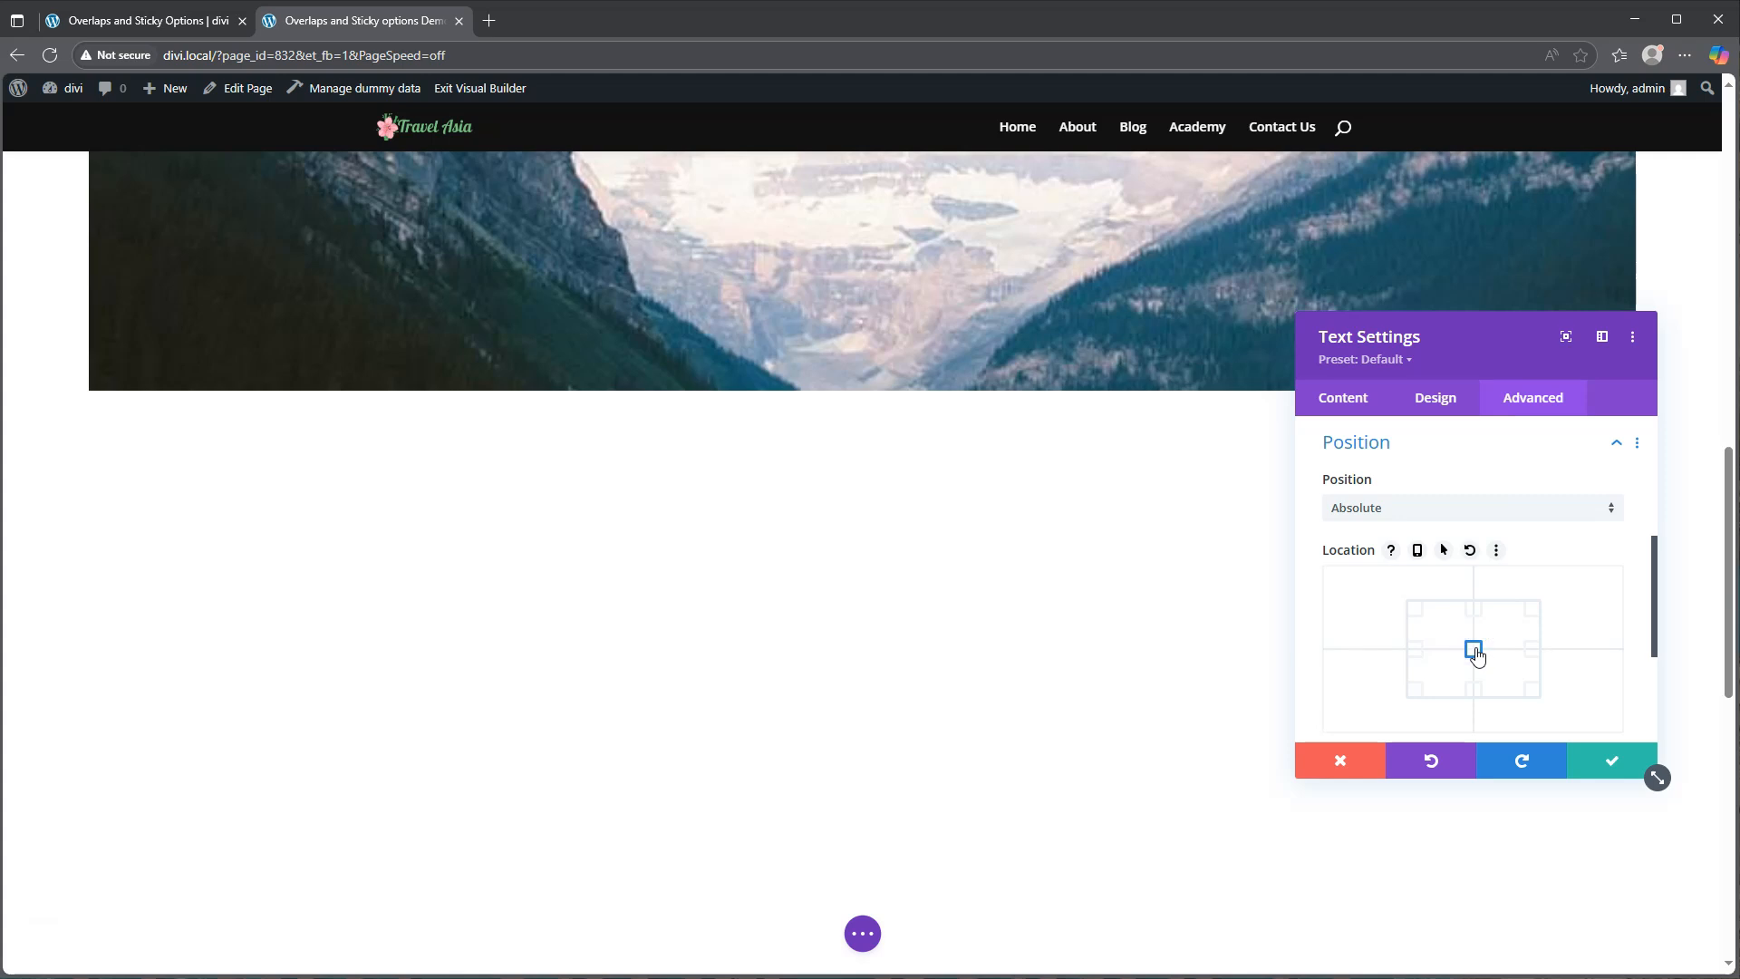
scroll(925, 381, up, 5)
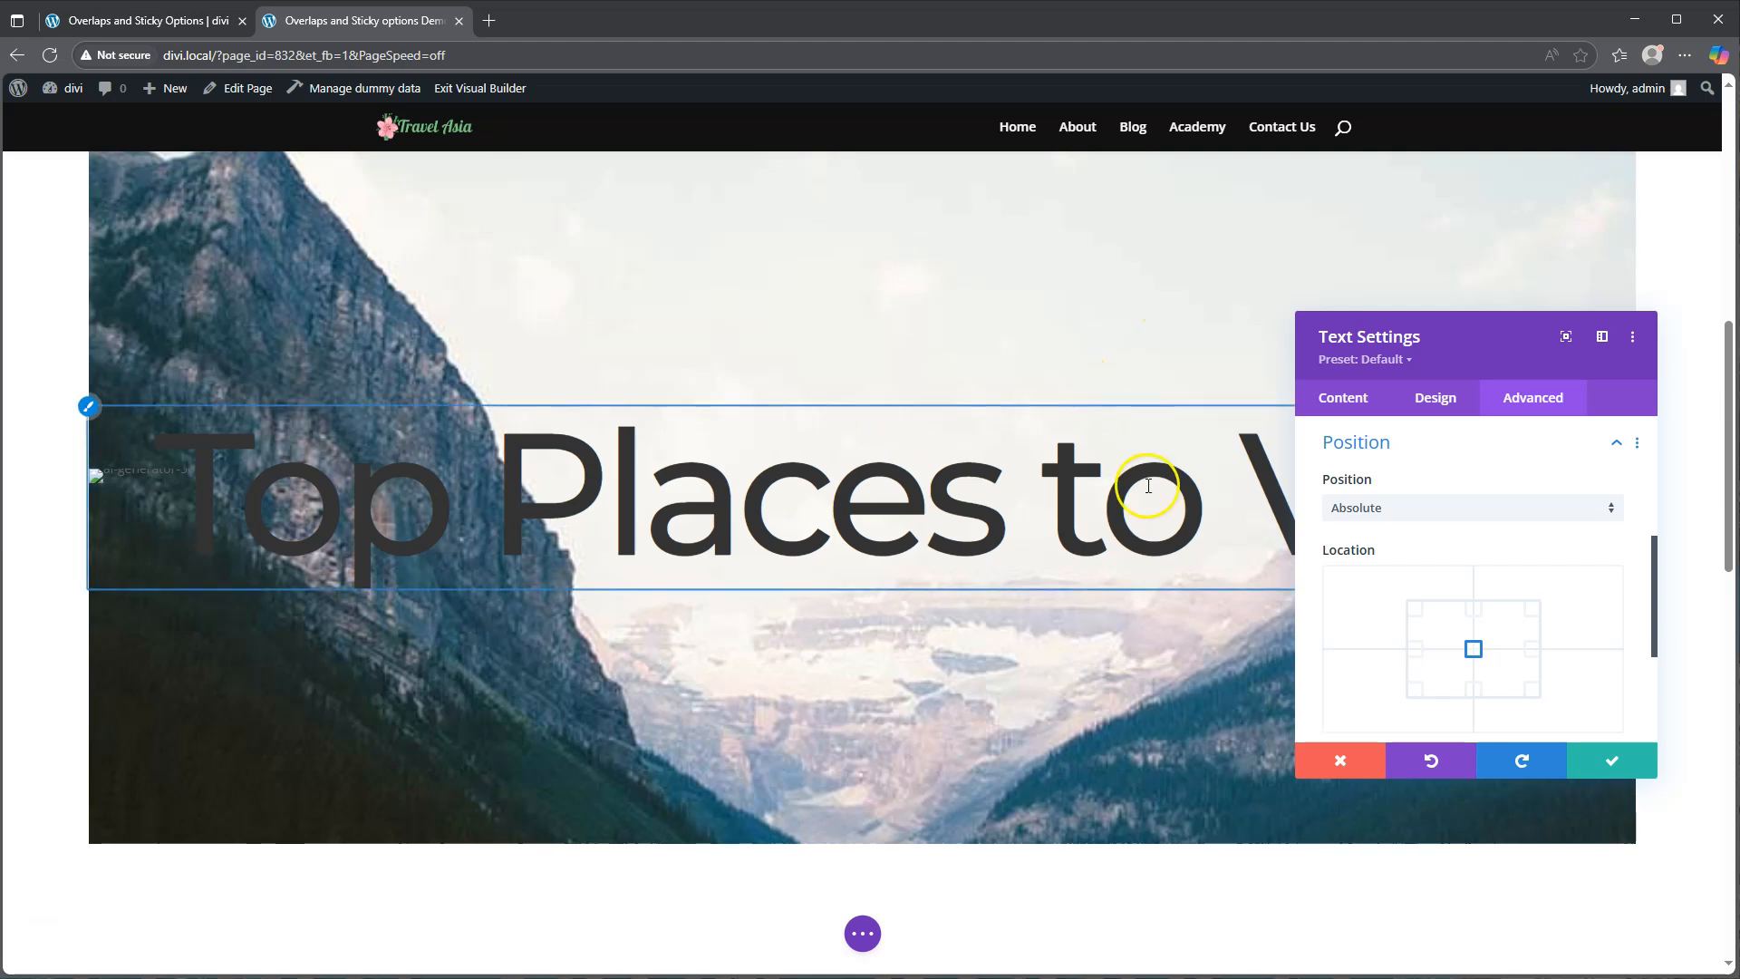
scroll(1146, 489, up, 2)
scroll(1146, 482, down, 3)
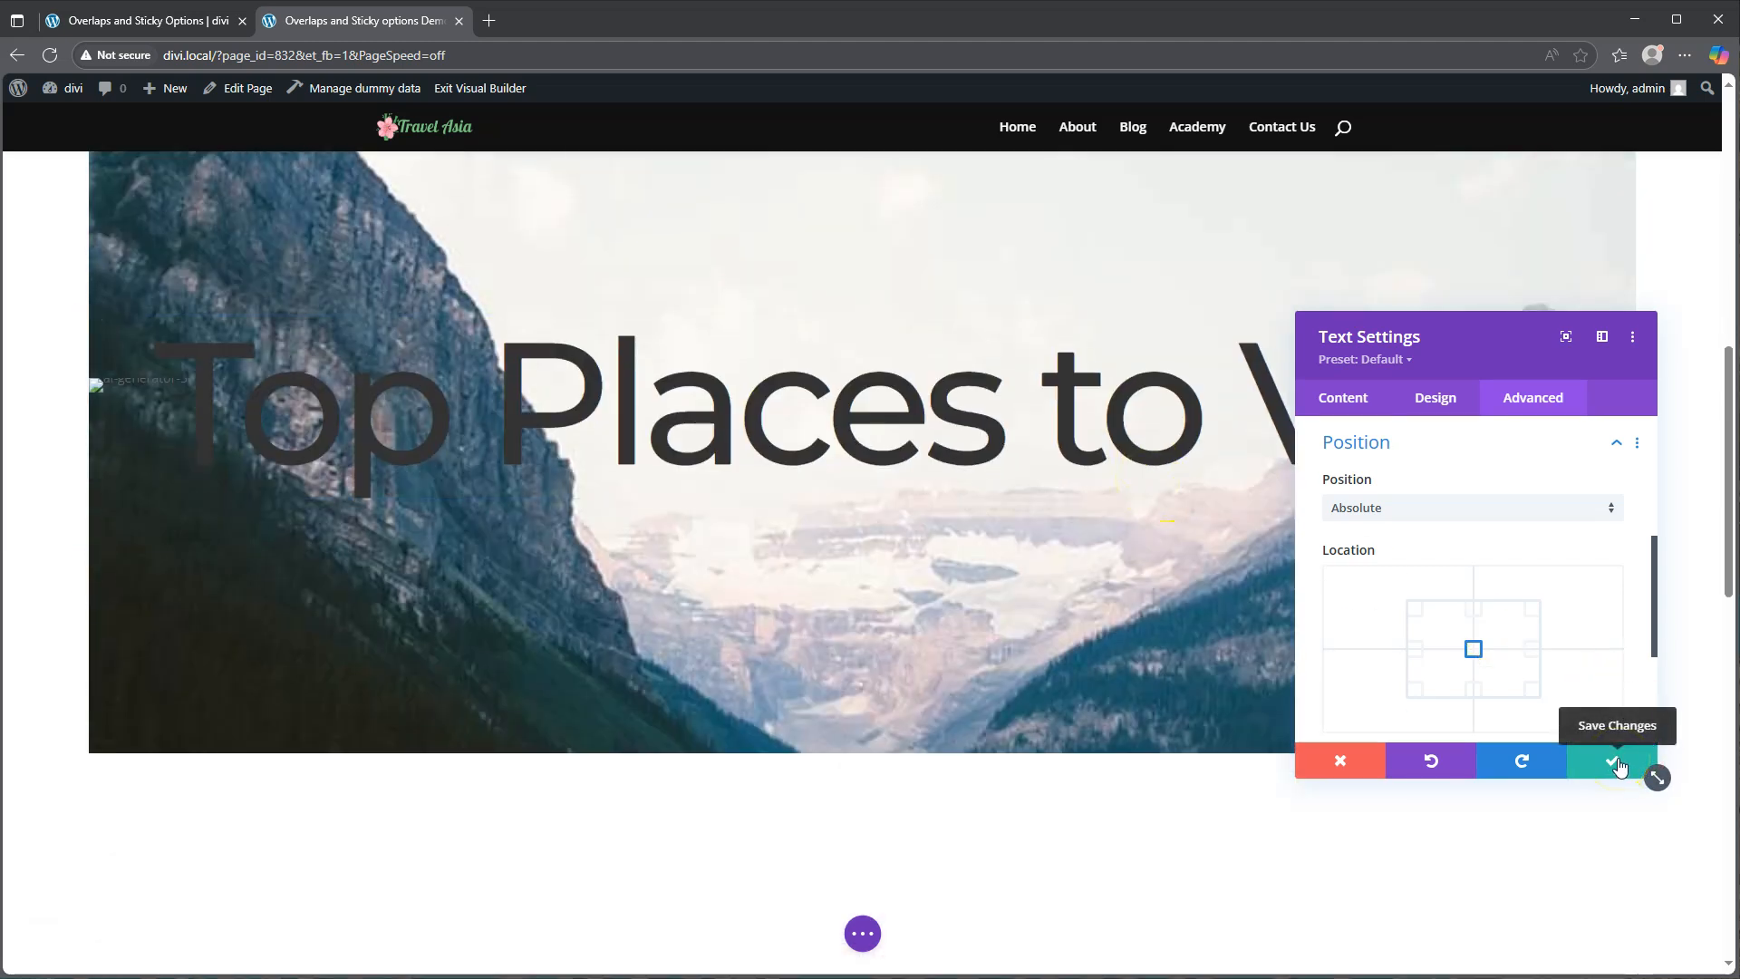
click(1619, 766)
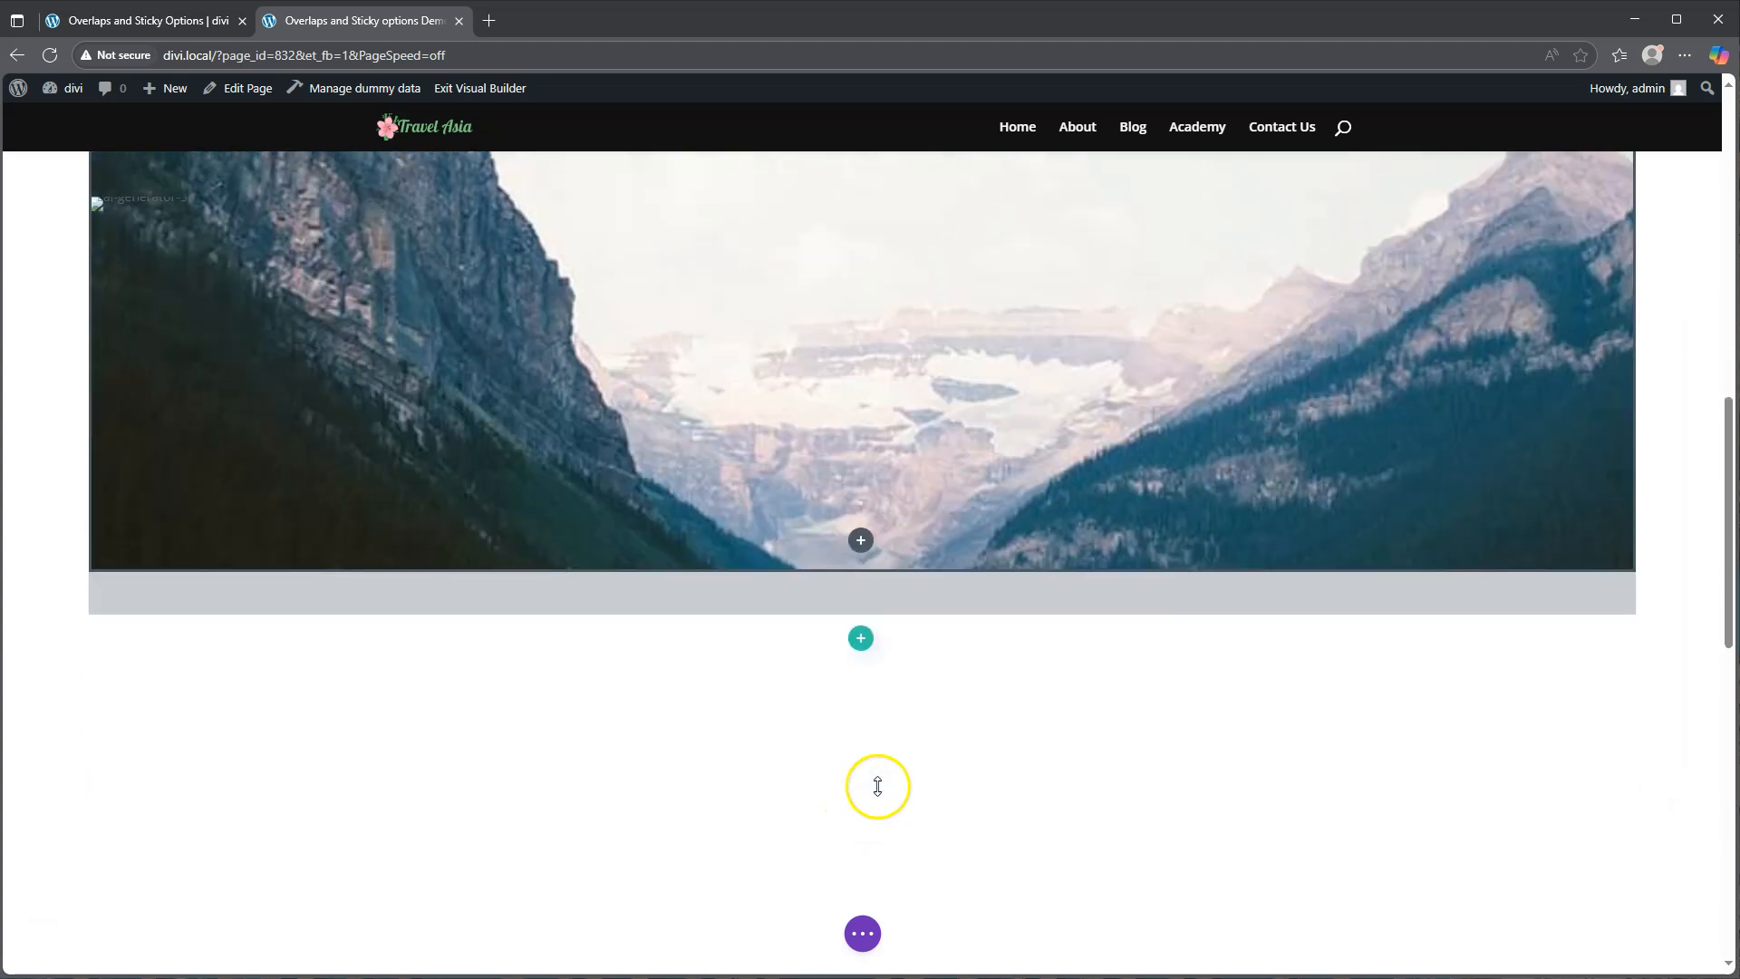
click(862, 637)
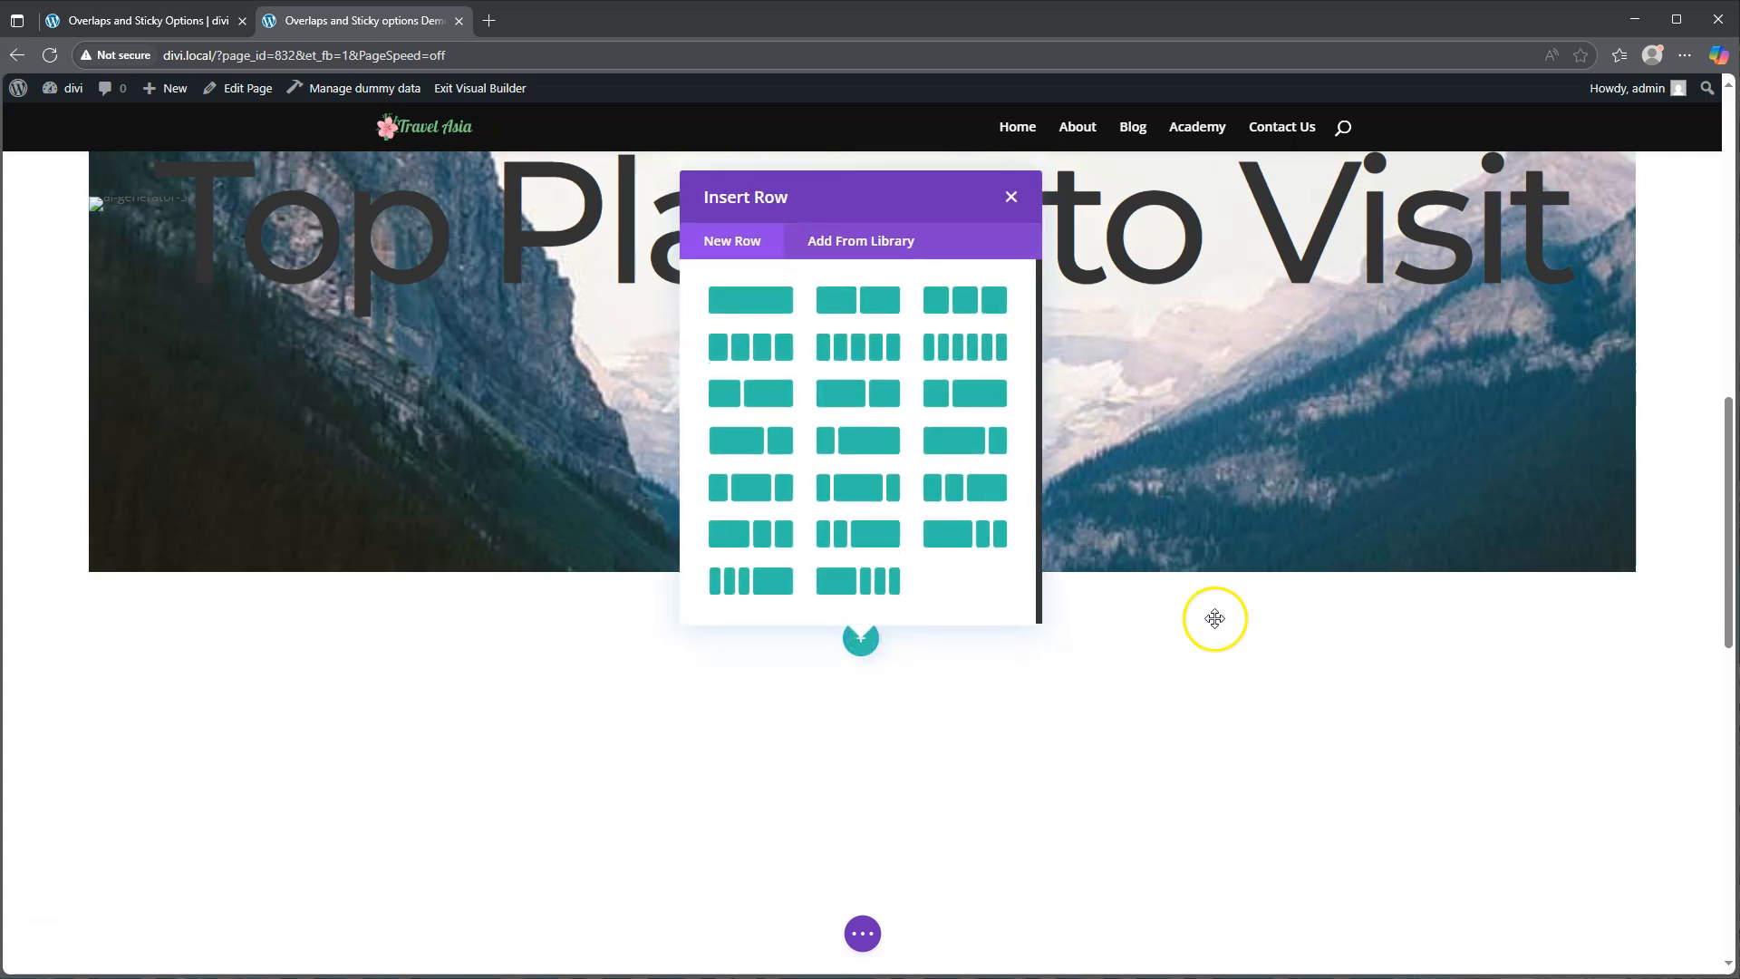
click(1298, 233)
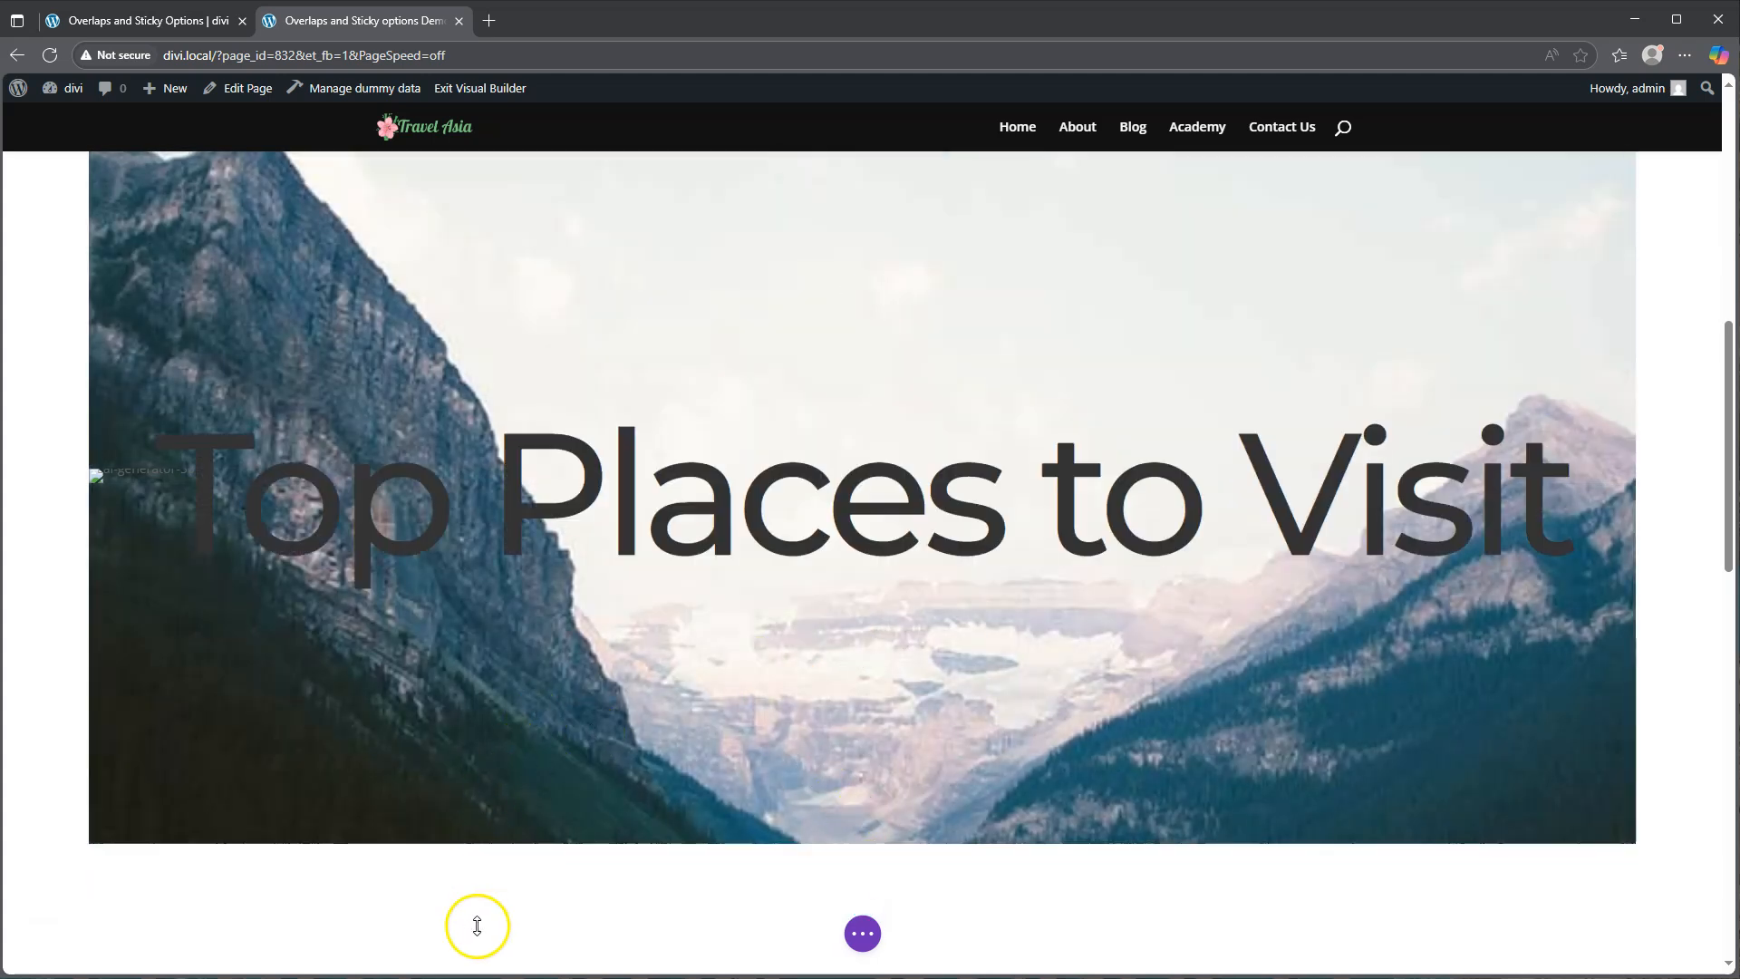
scroll(635, 635, up, 2)
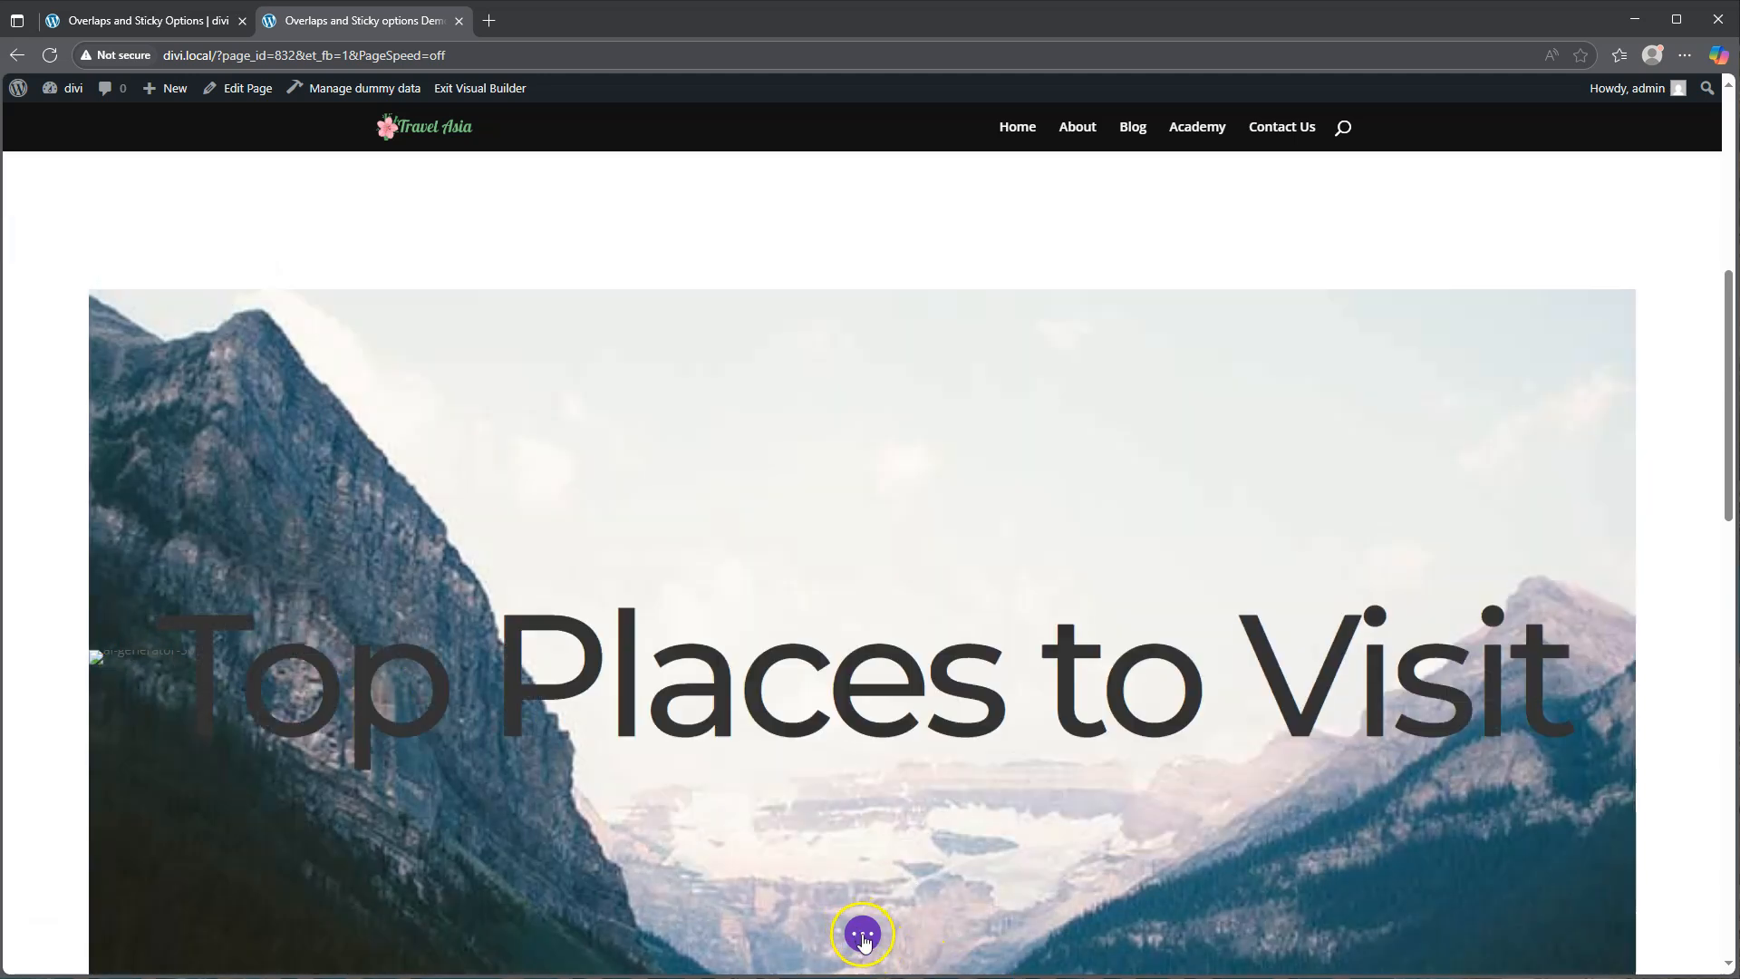
- In wireframe view, set the Heading 1 text color of the Text module below the Image to white (#ffffff) and save it
click(863, 935)
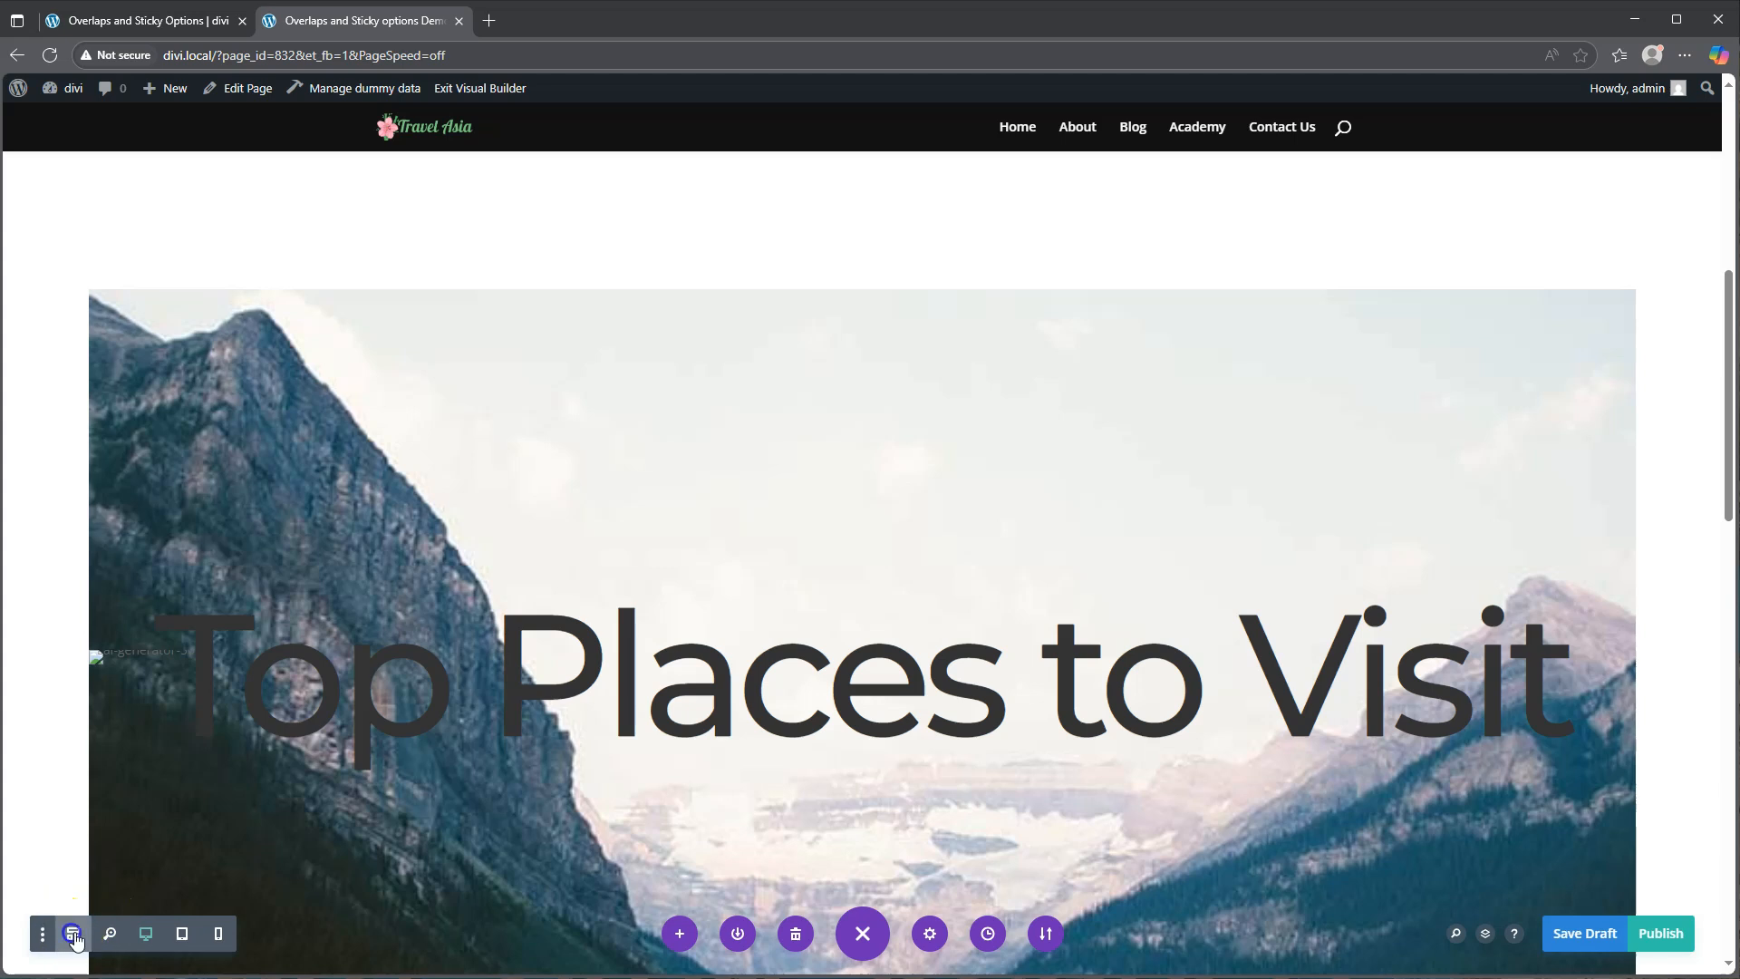
click(72, 934)
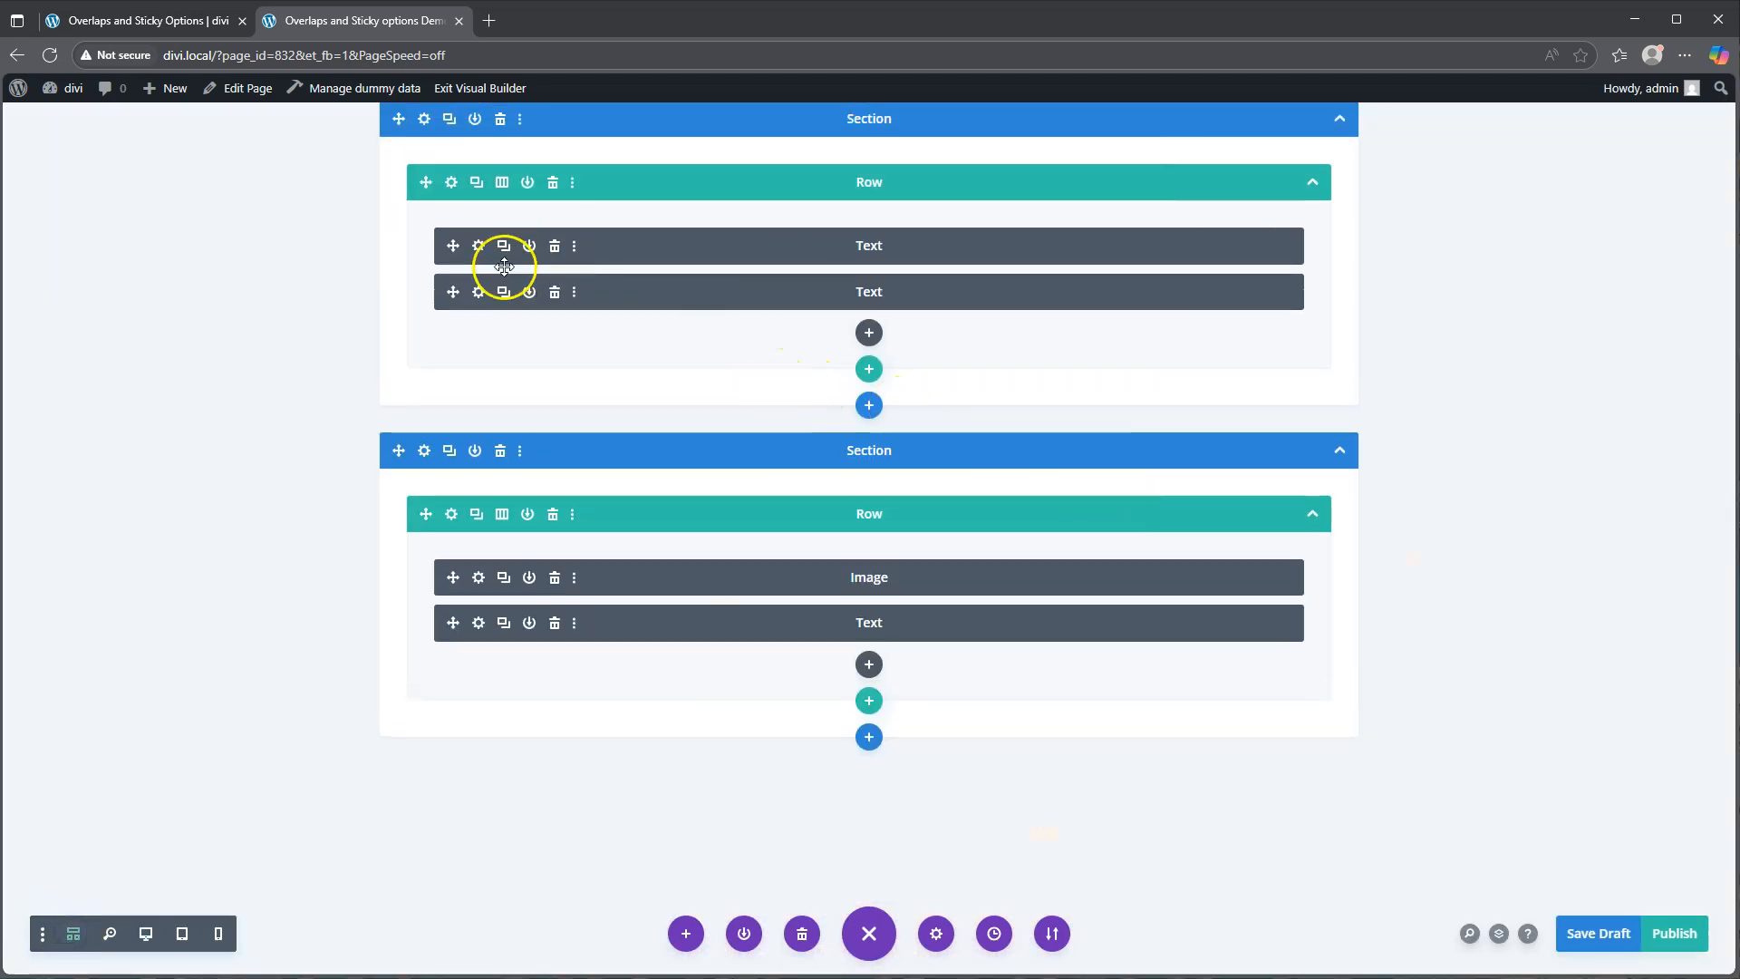
click(477, 293)
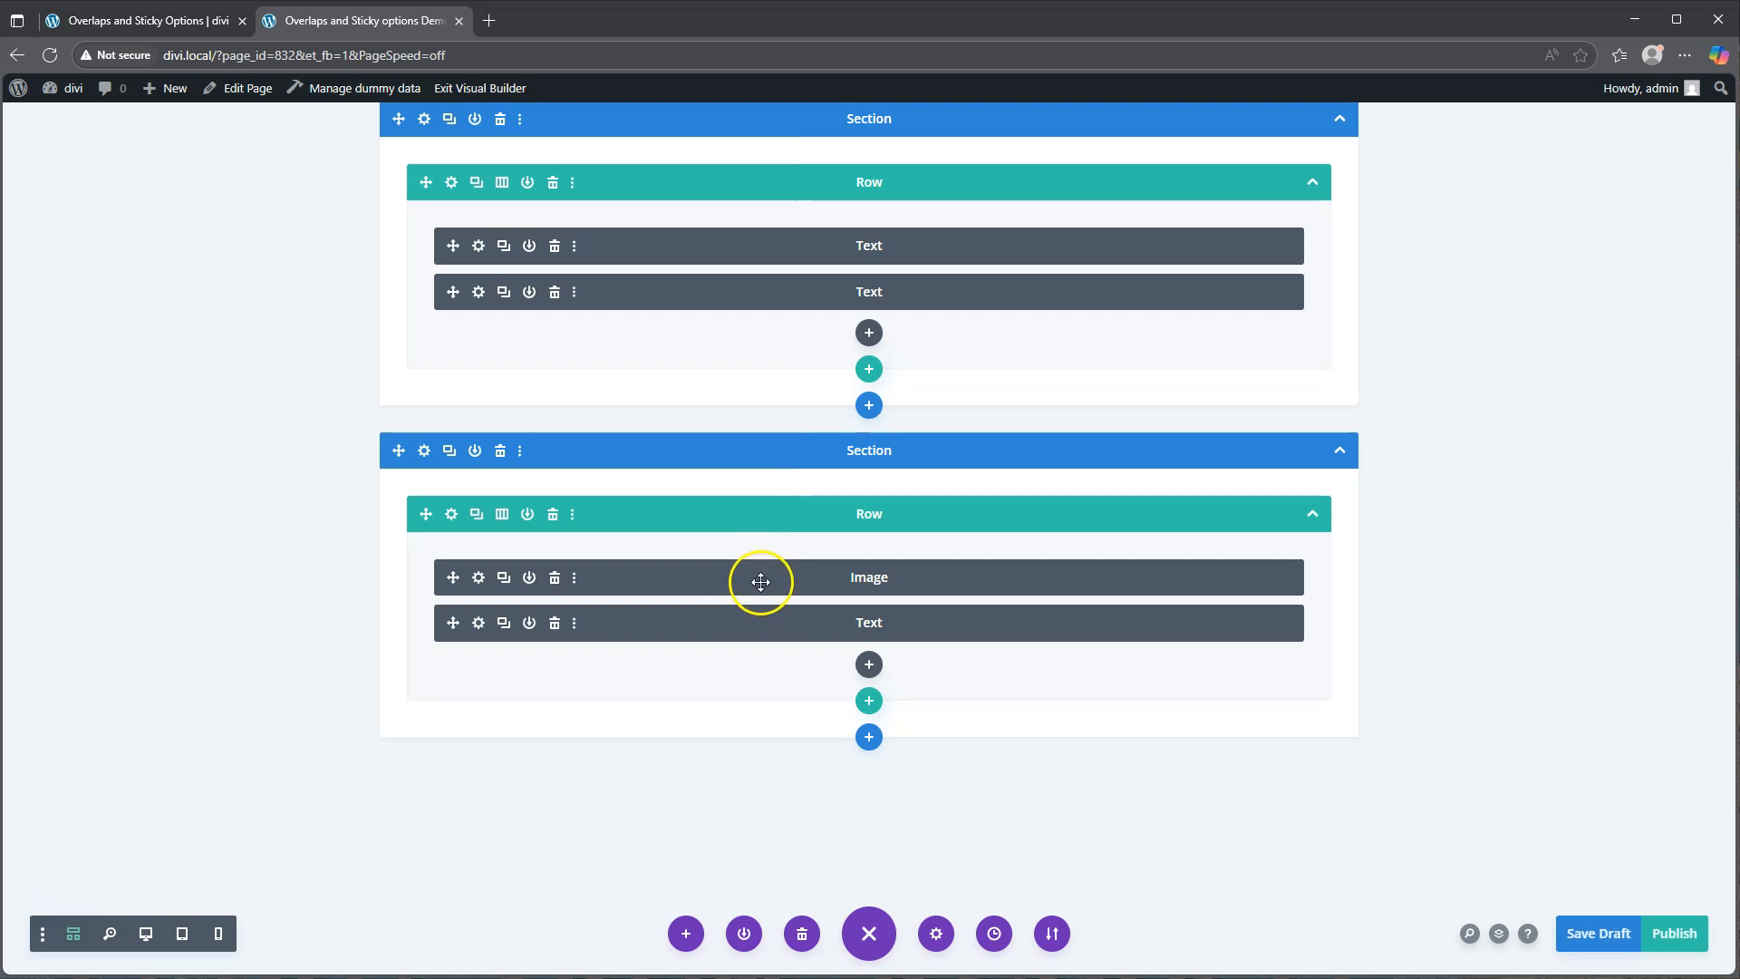
click(477, 623)
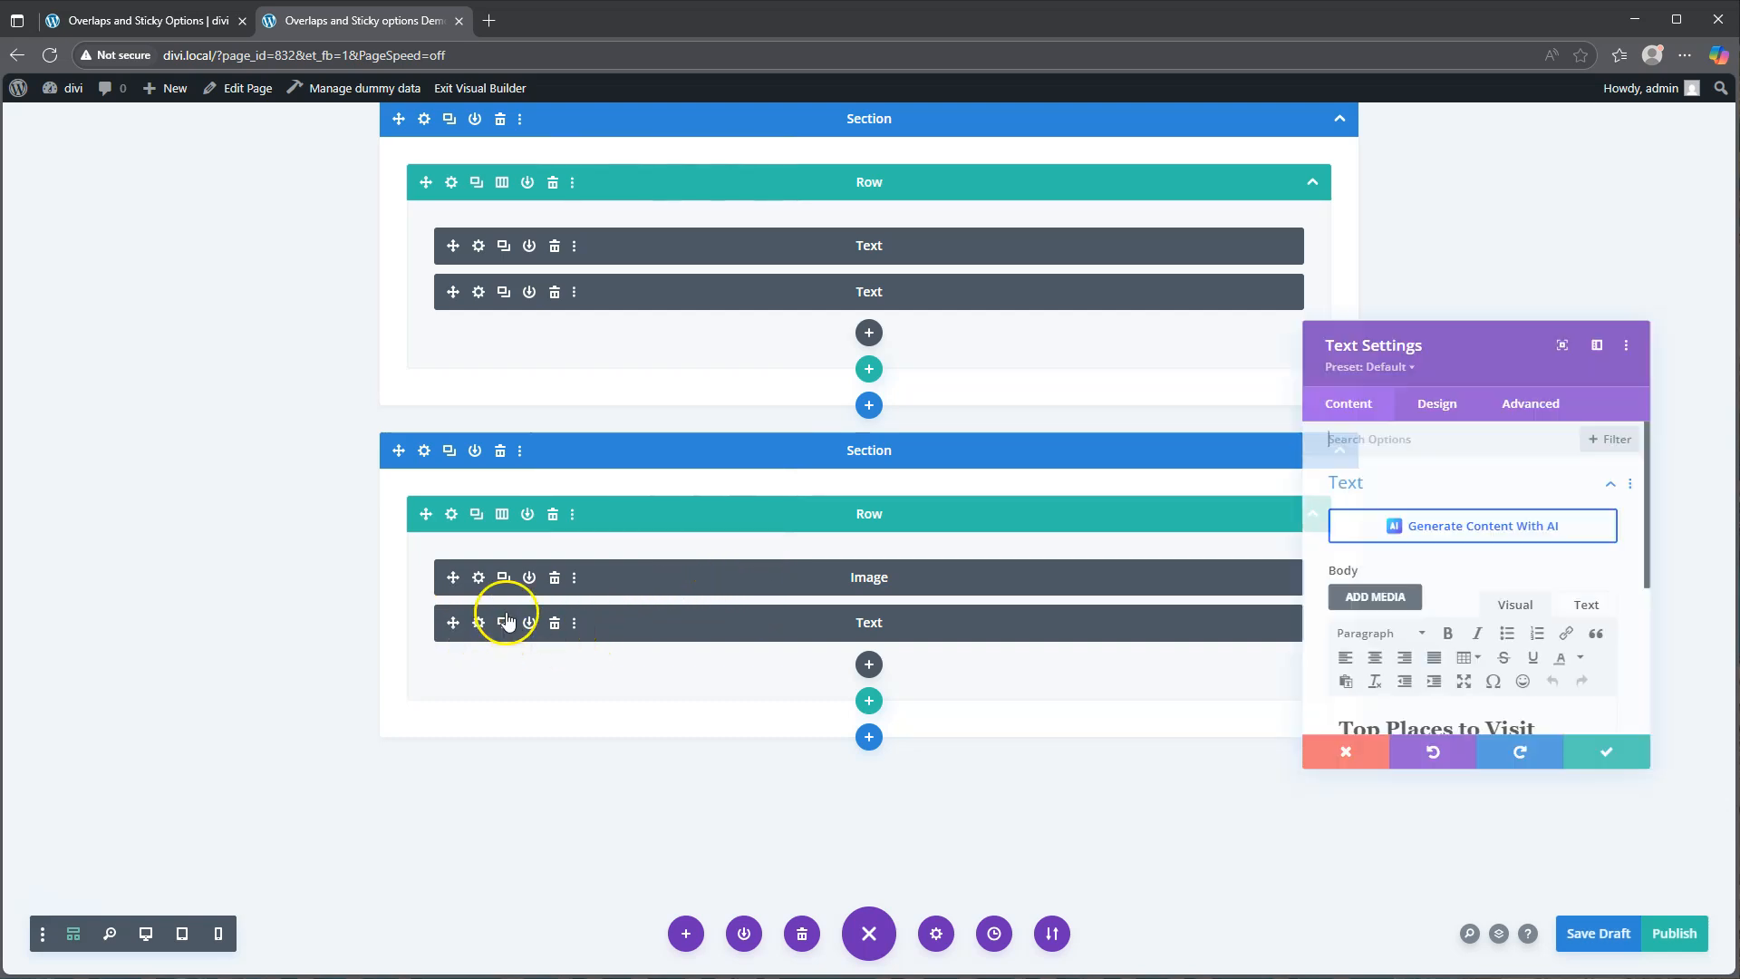
click(1438, 404)
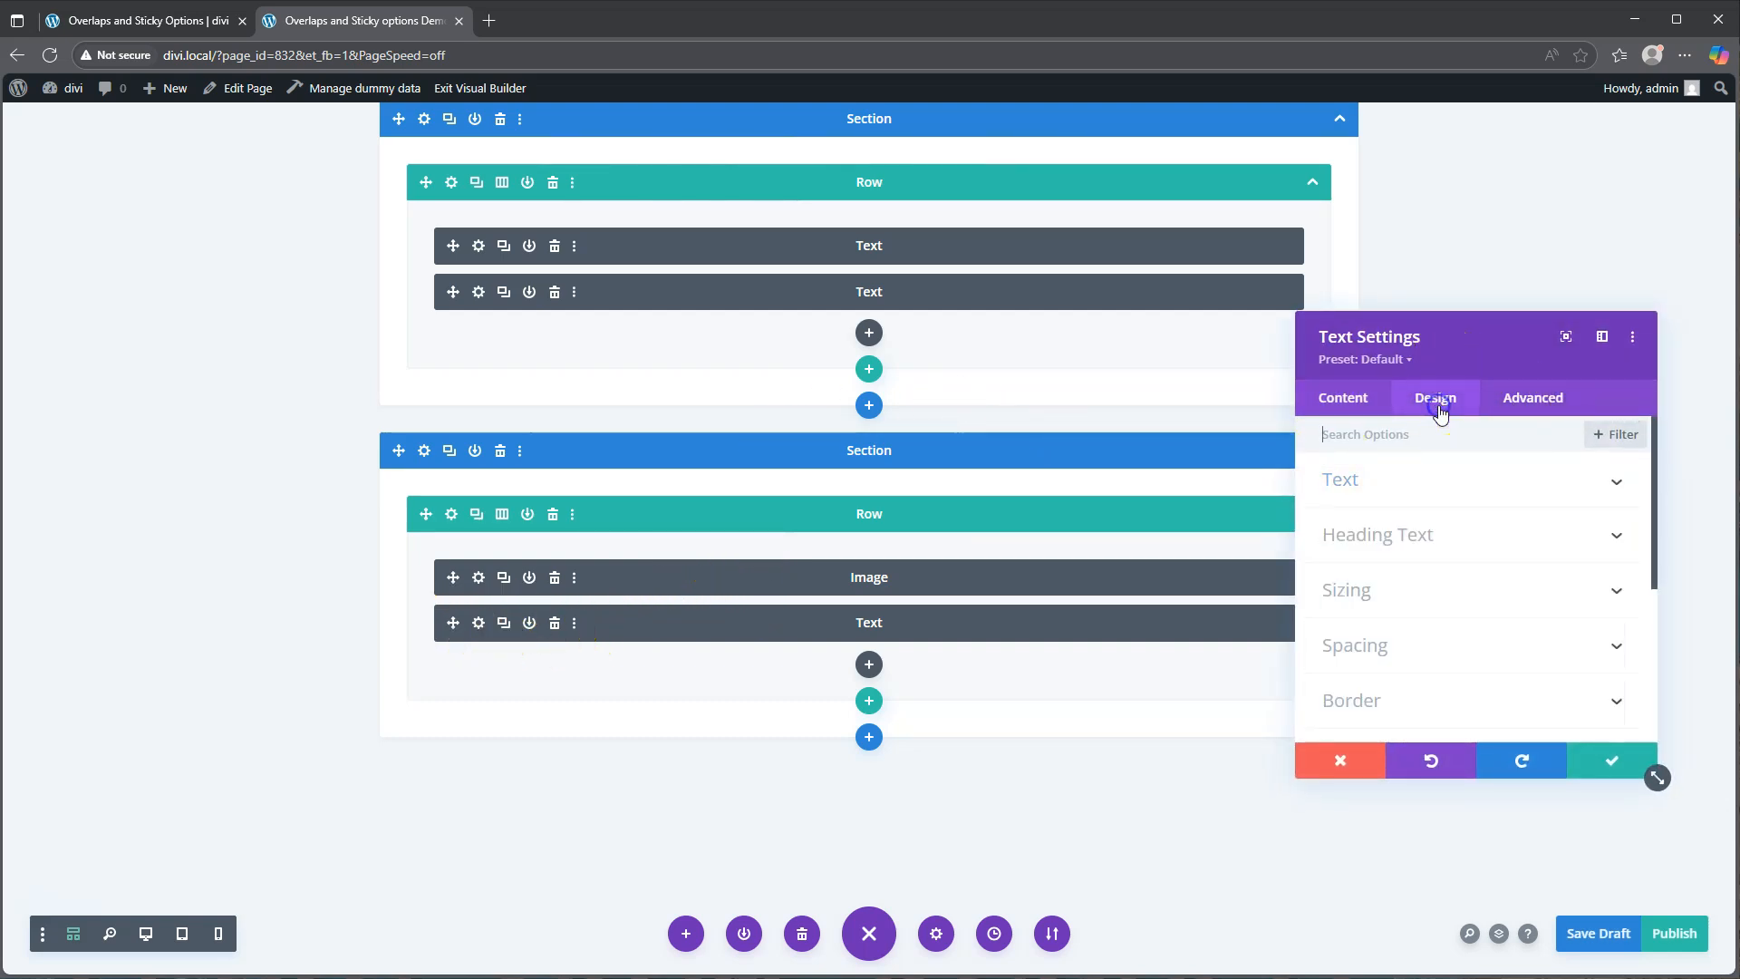
click(1426, 530)
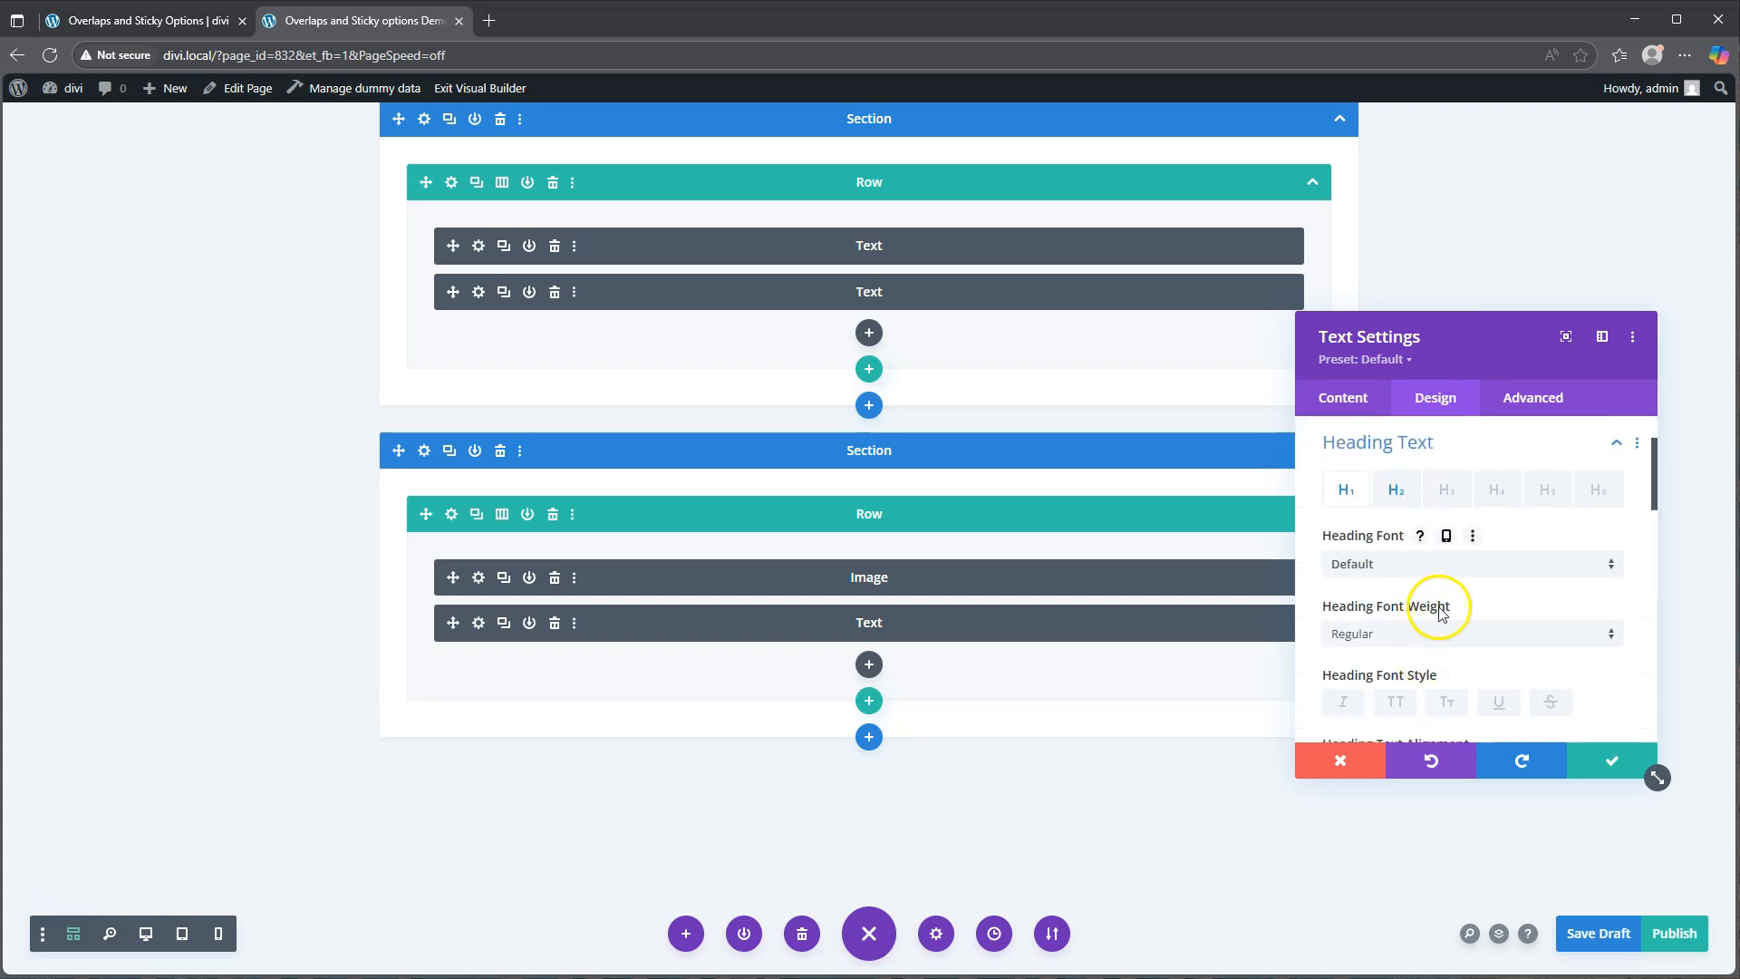
scroll(1441, 614, down, 2)
click(1415, 672)
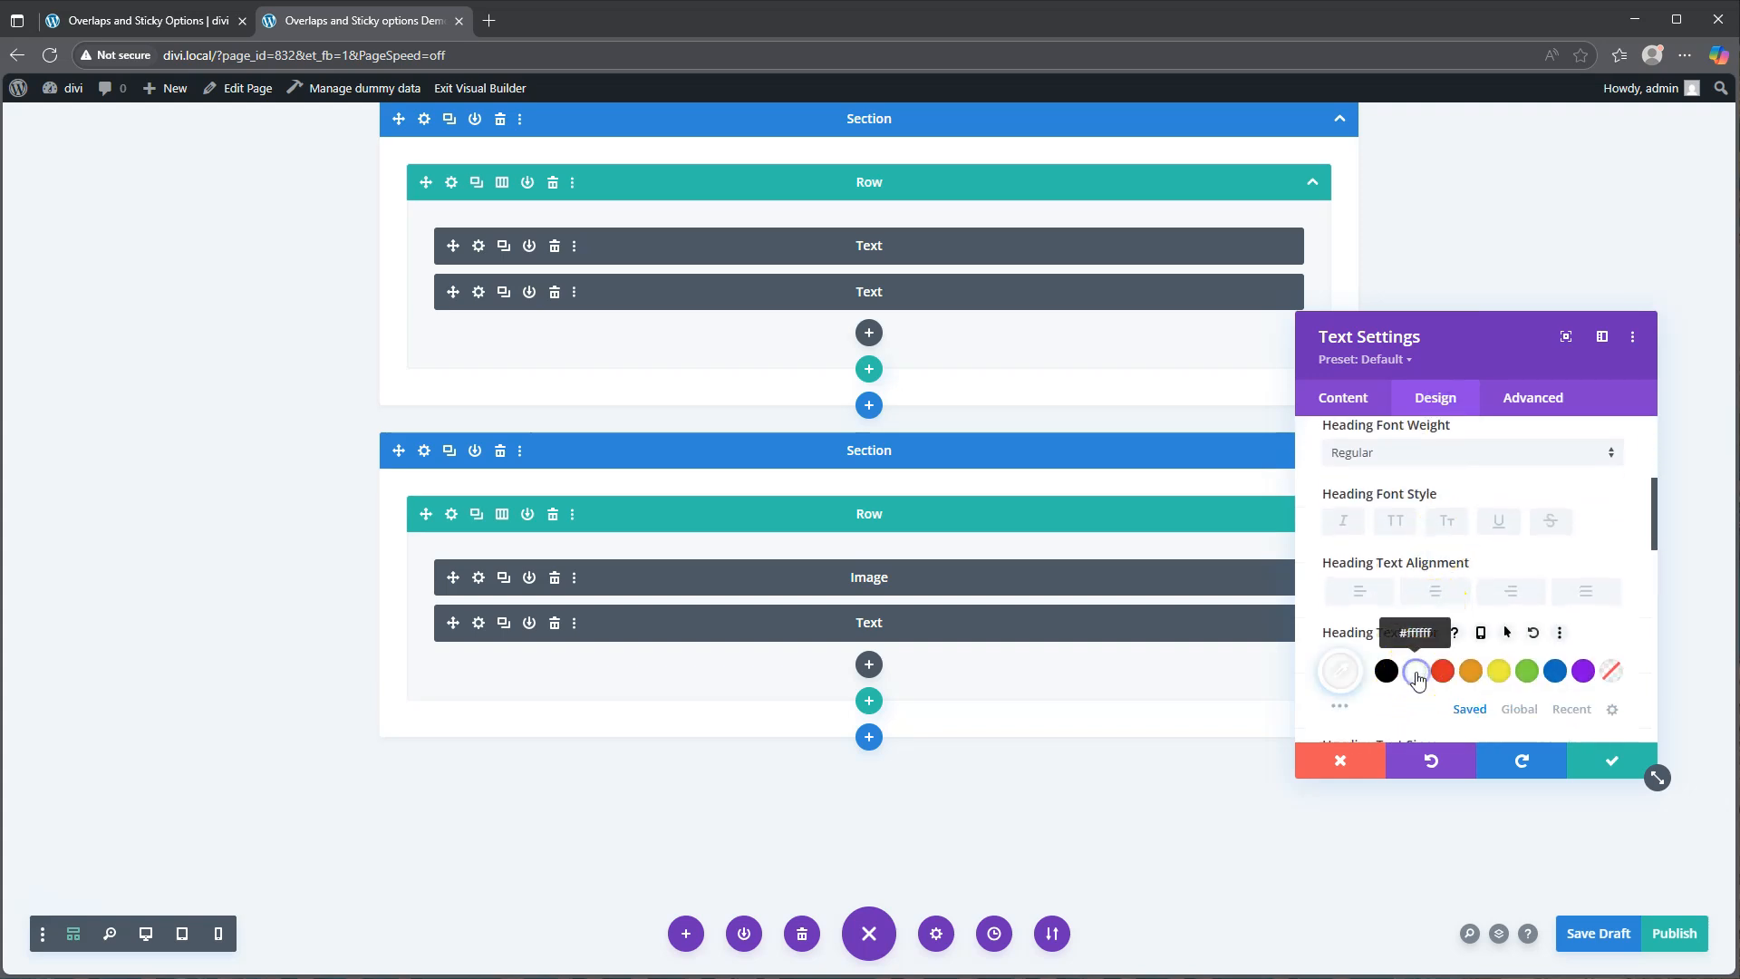
click(1614, 765)
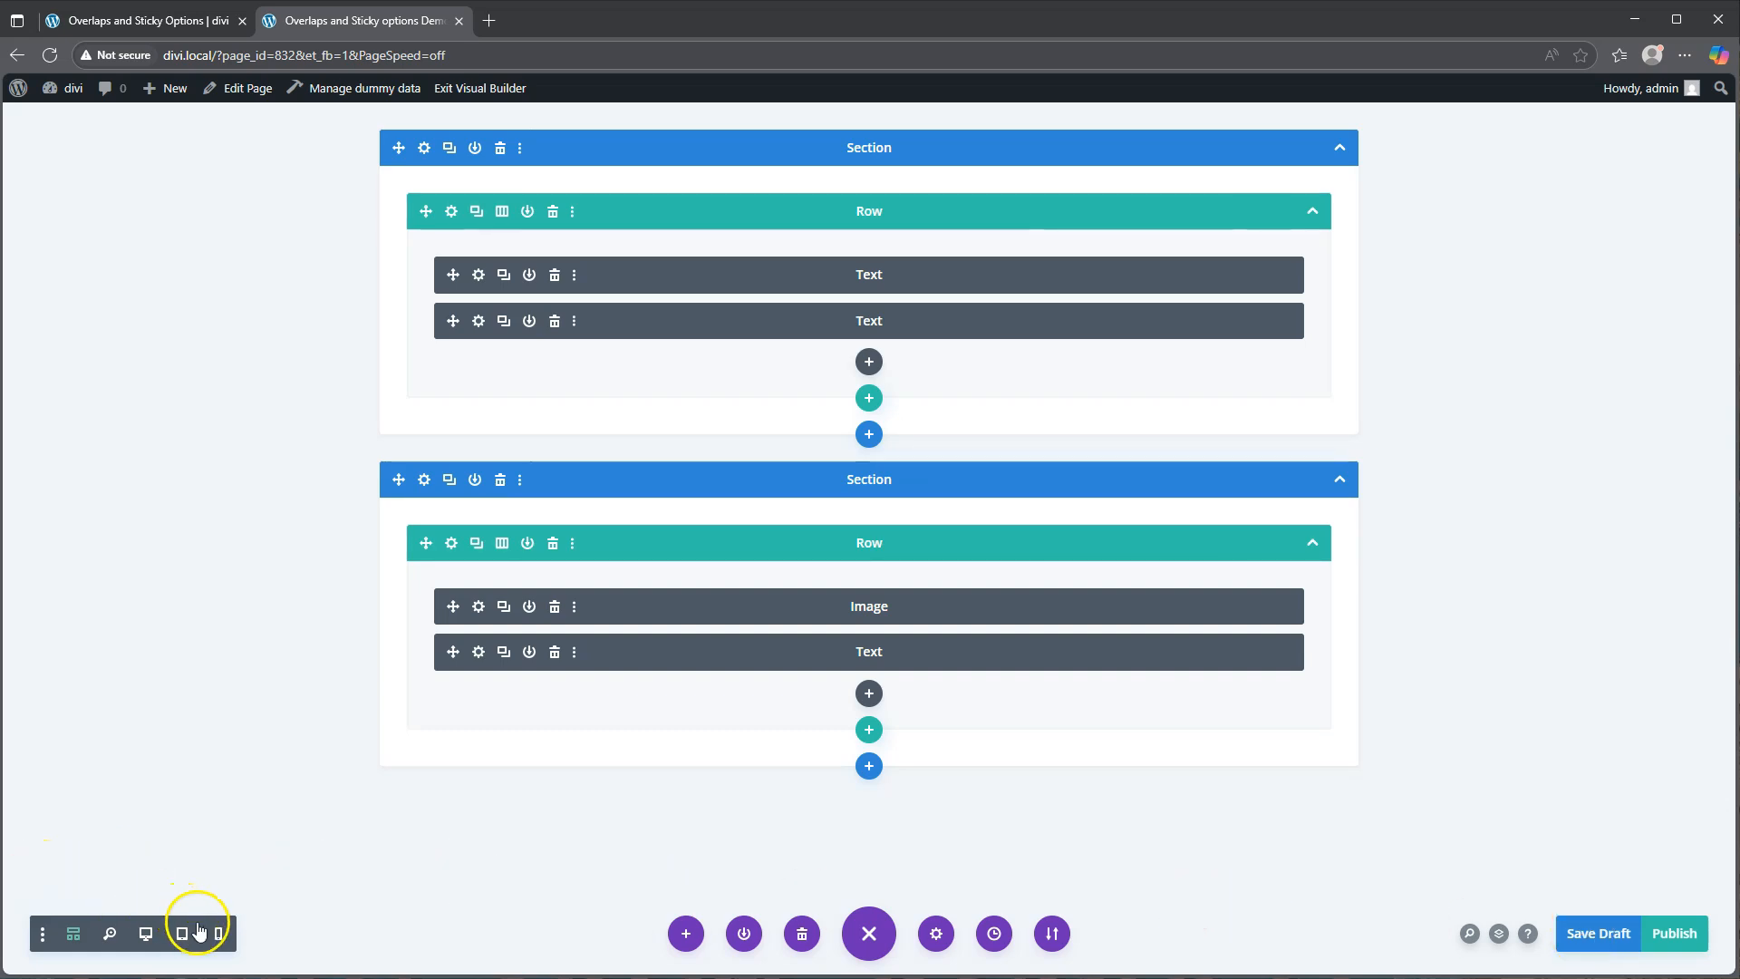
- Return to the visual desktop view and check the "Top Places to Visit" heading's color over the image
click(73, 933)
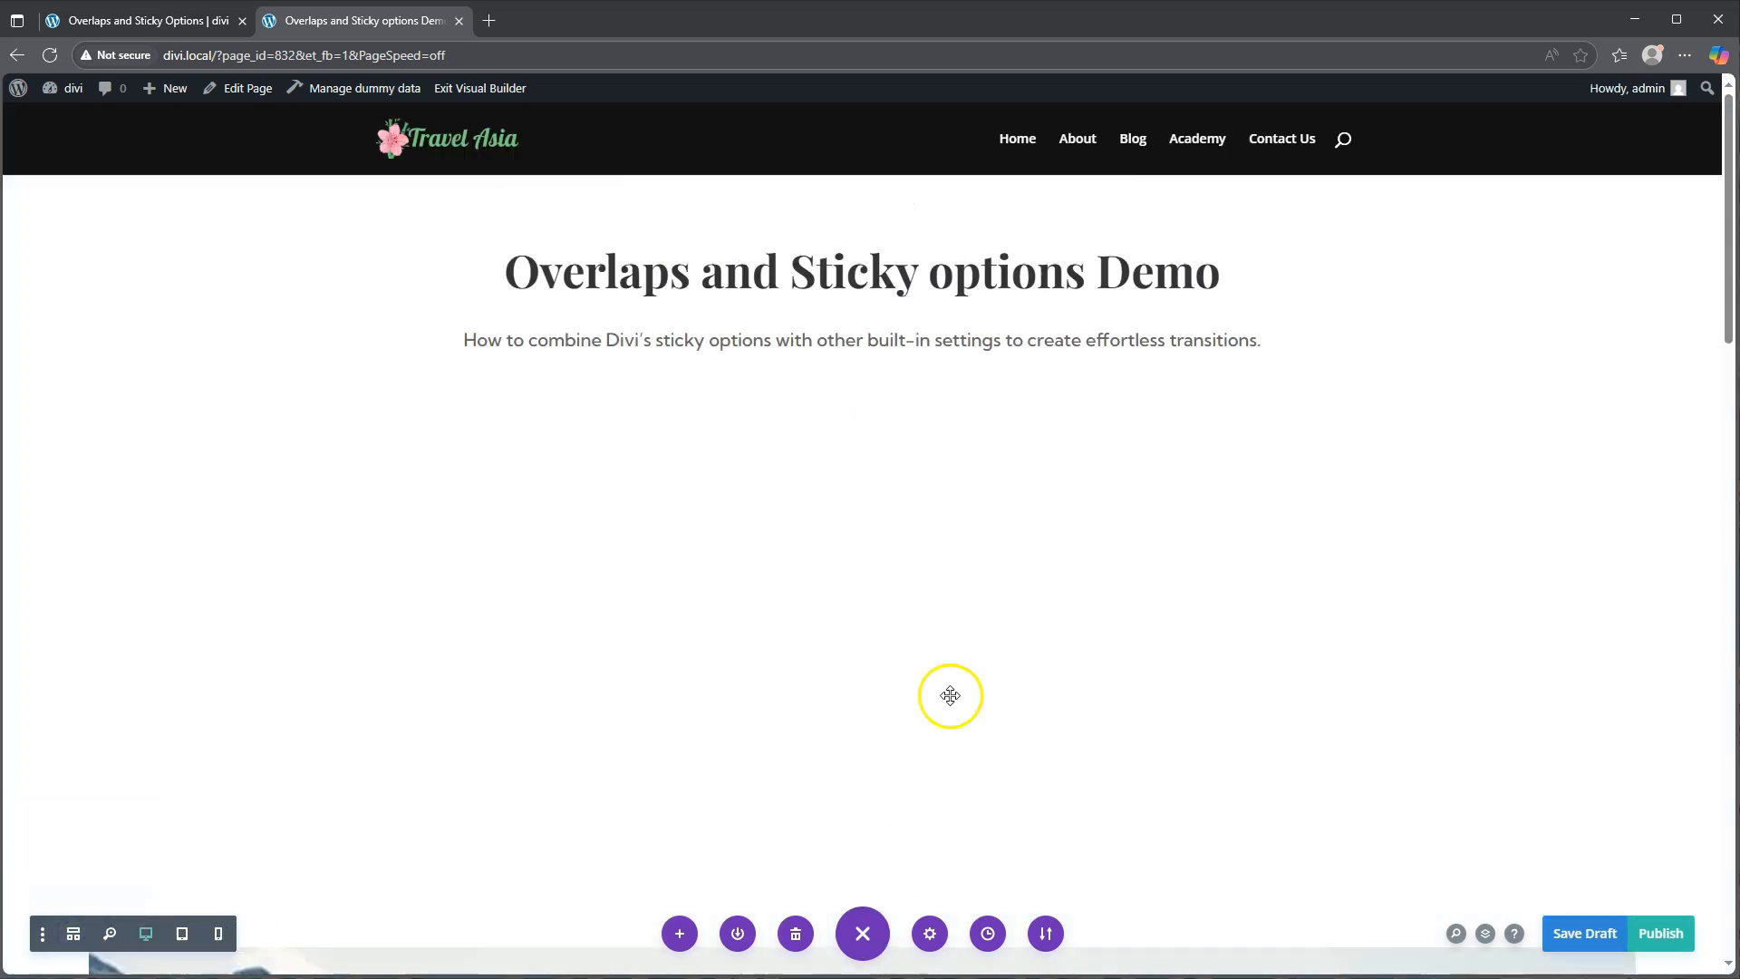
scroll(893, 622, down, 8)
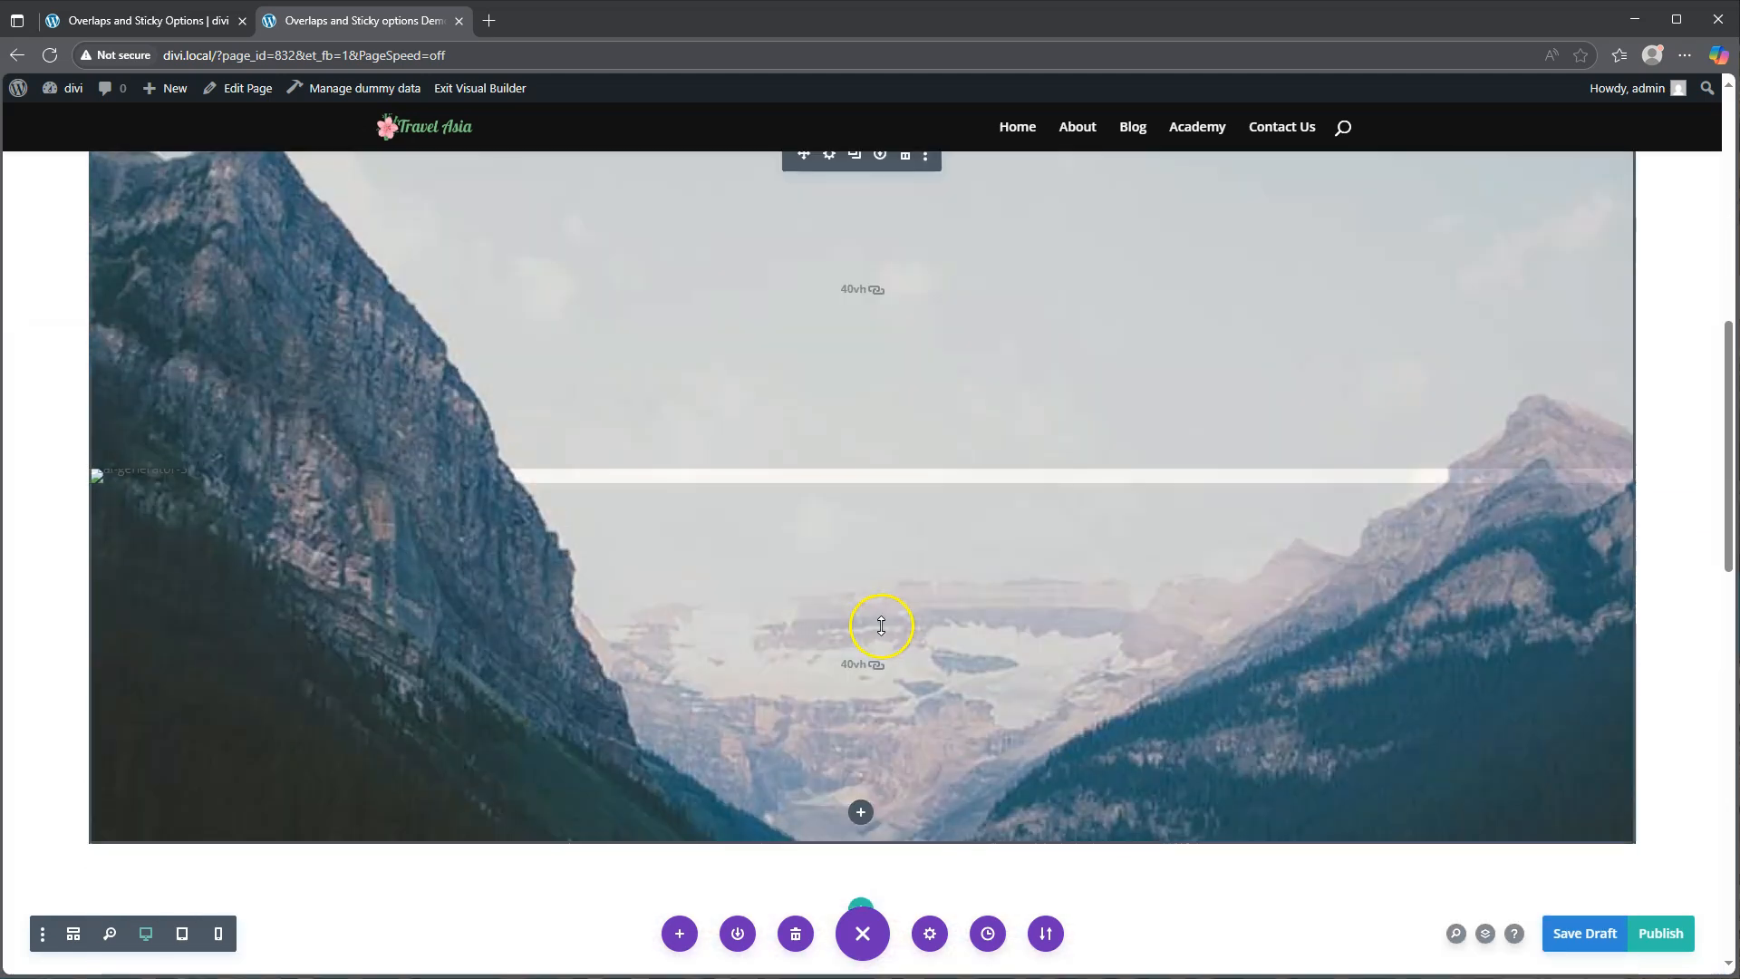
scroll(881, 623, up, 2)
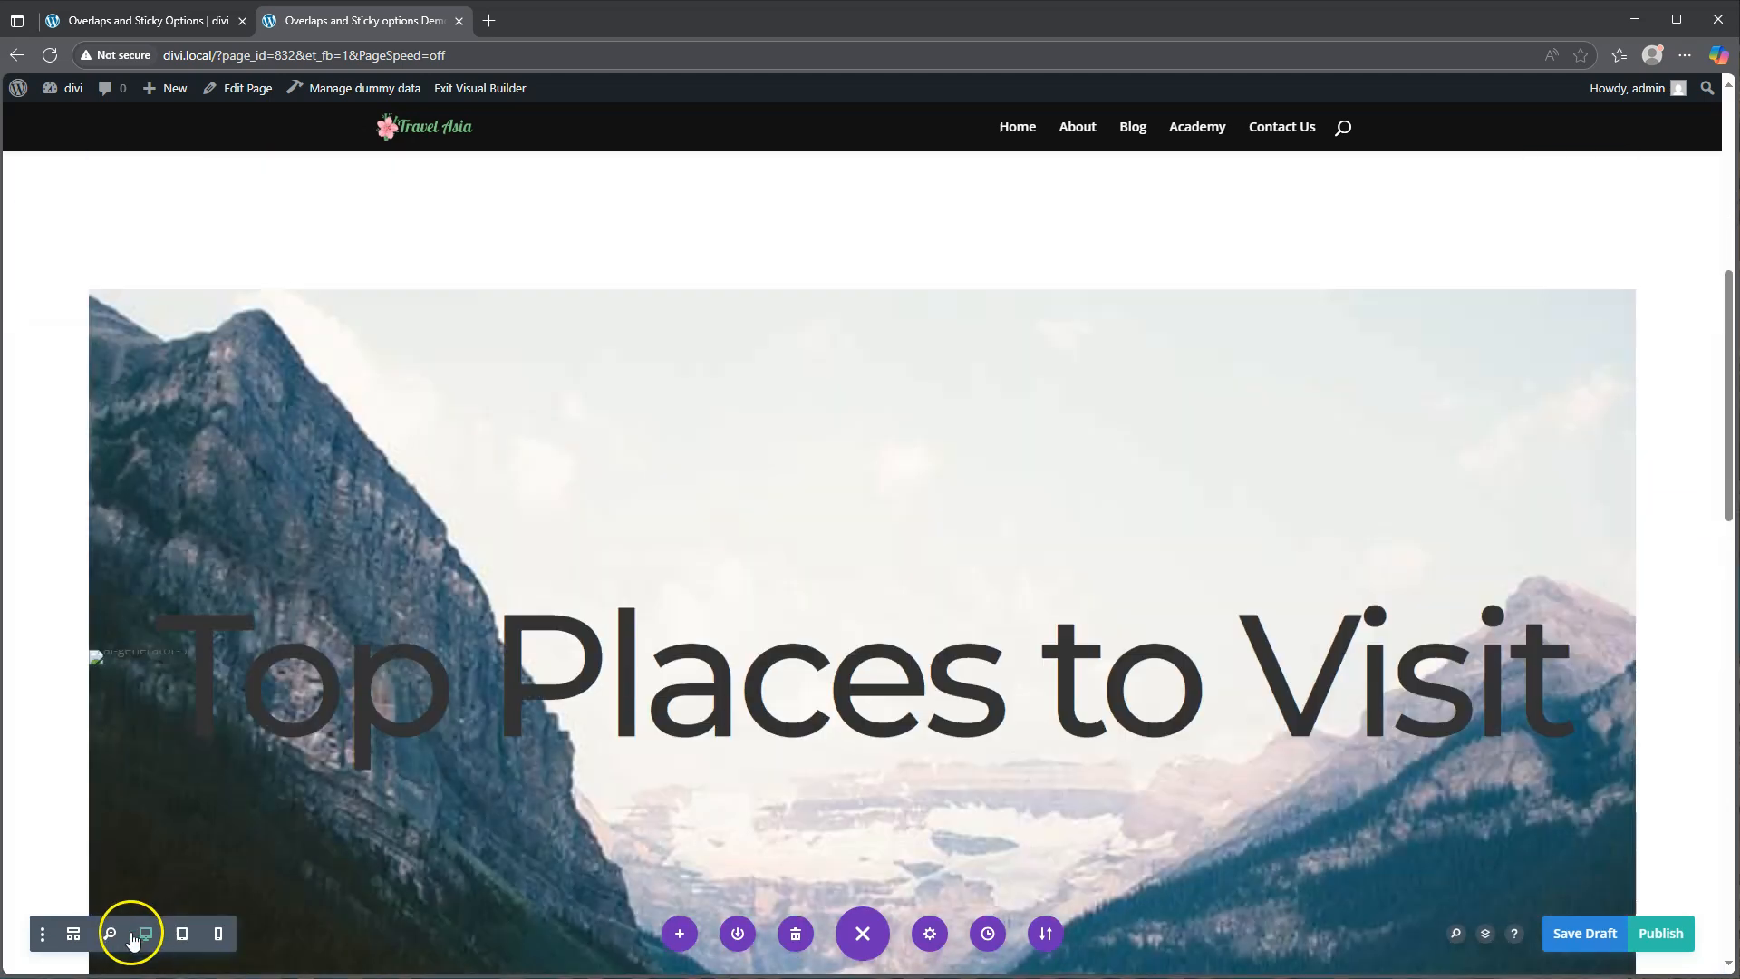
- Set the Heading 2 text color of the Text module below the Image to white (#ffffff) via wireframe view, save, and return to desktop view
click(73, 933)
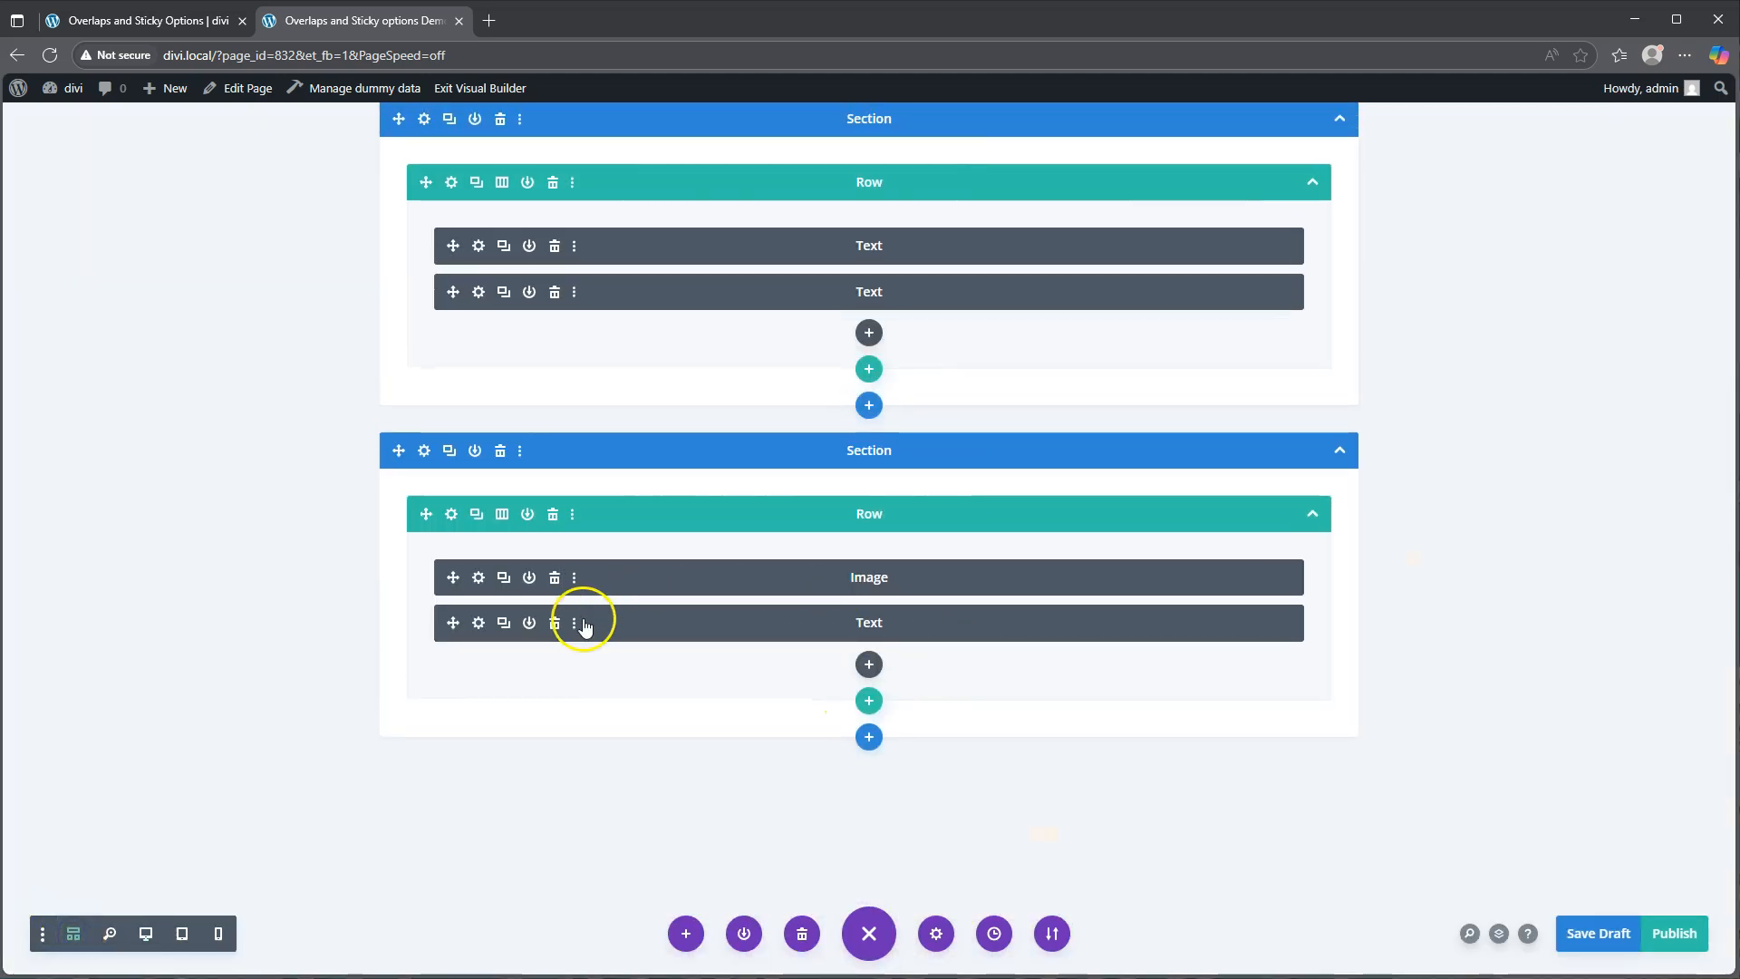
click(479, 623)
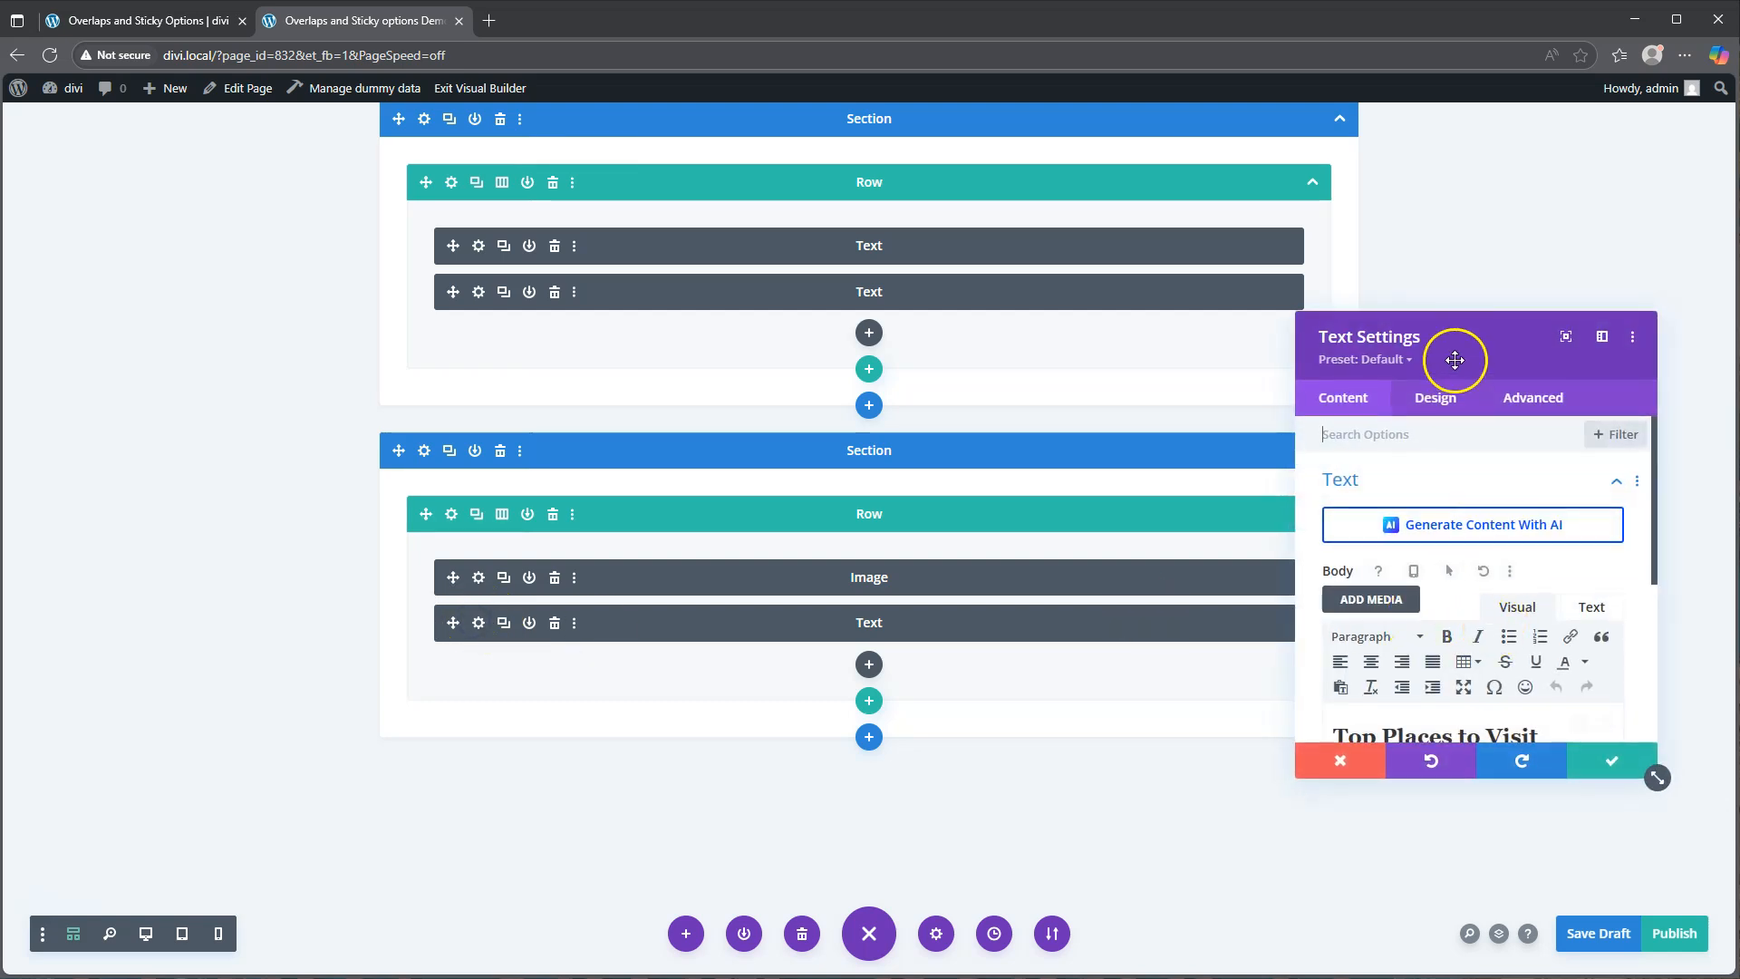
click(1435, 397)
click(1386, 542)
click(1395, 494)
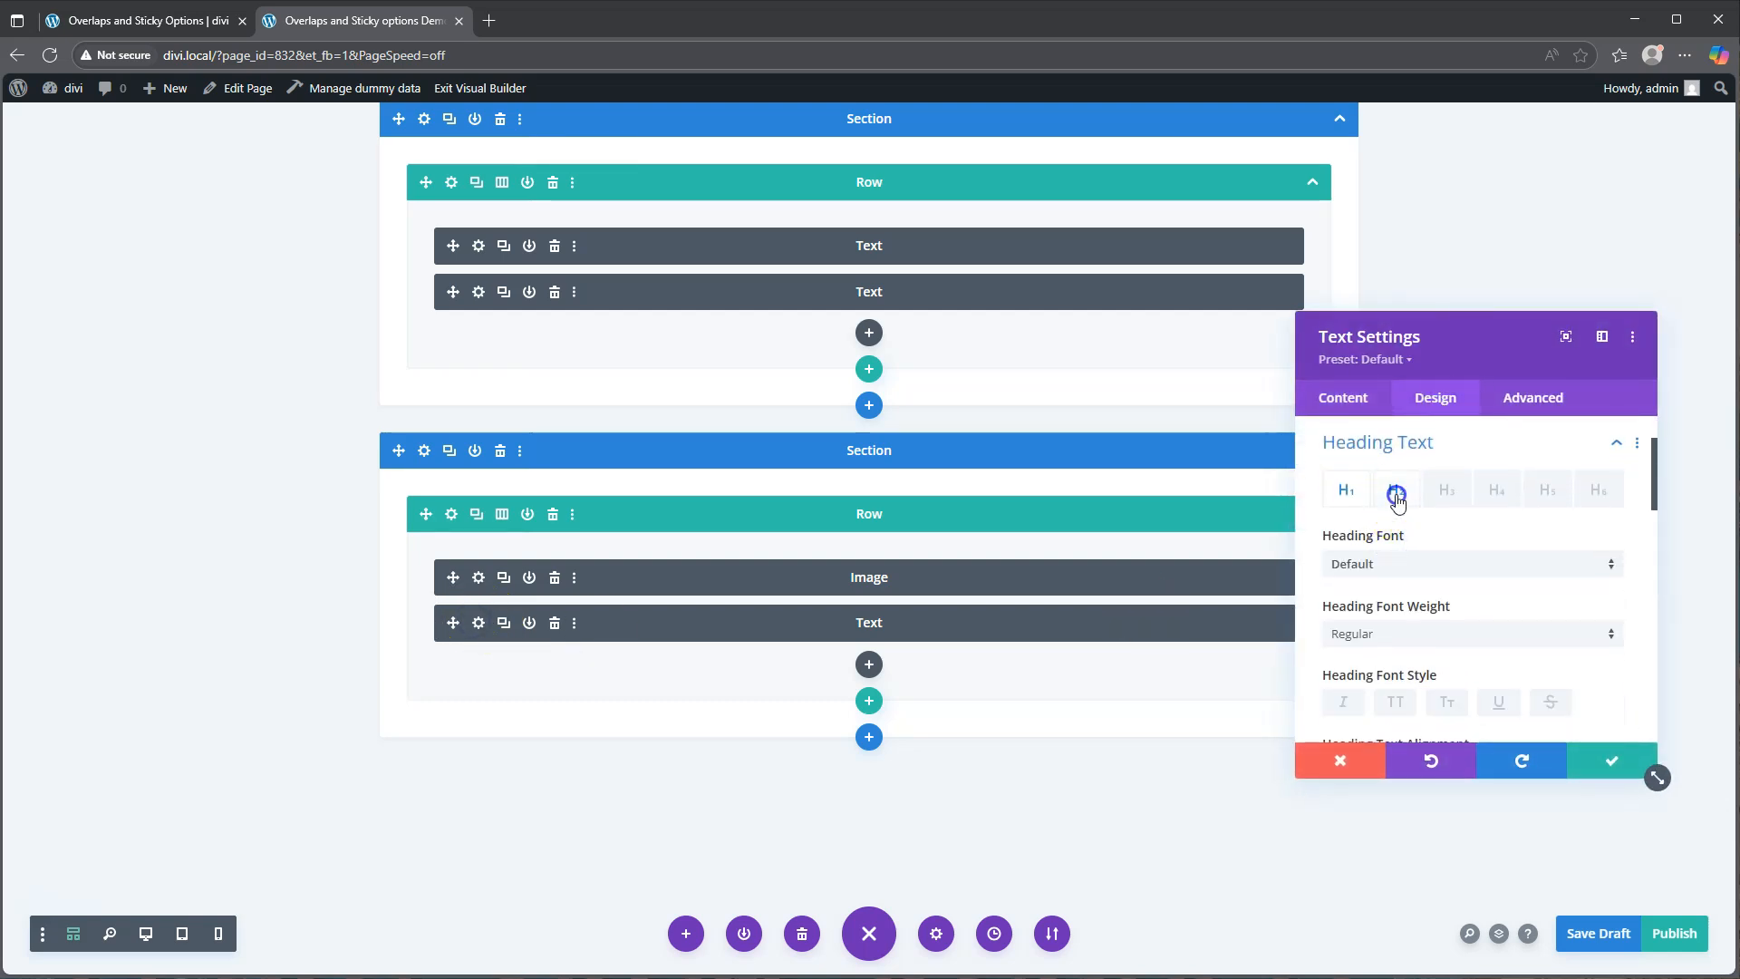
scroll(1453, 590, down, 2)
click(1417, 675)
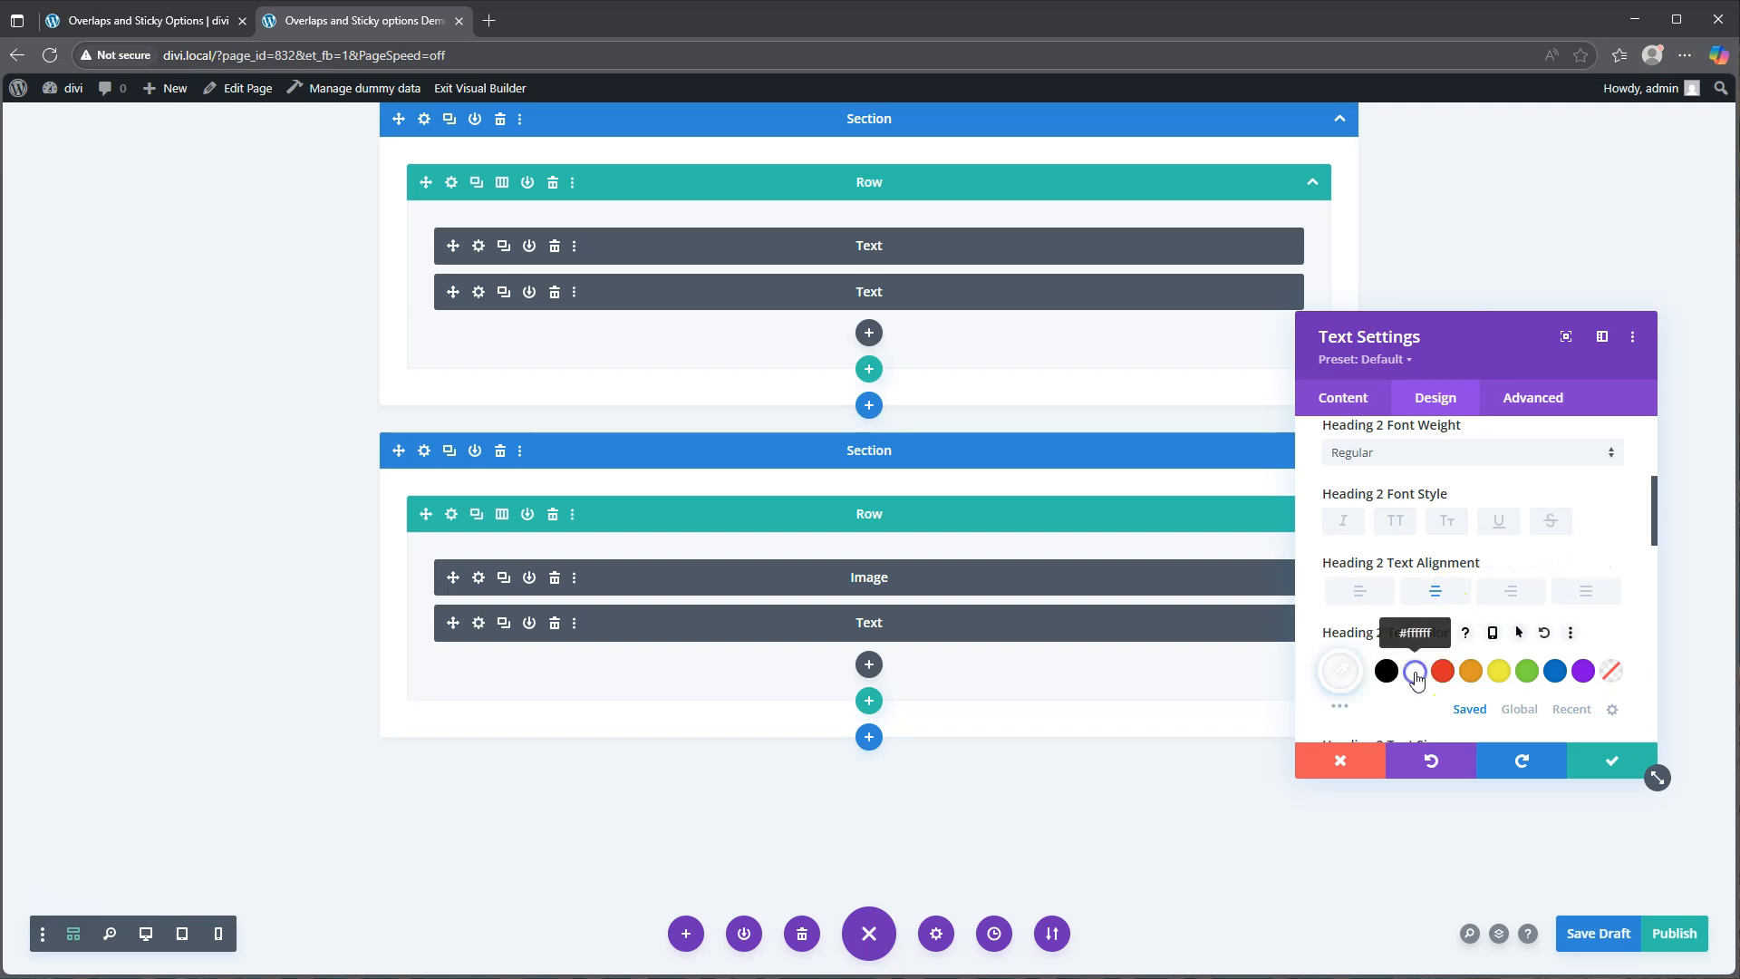
click(1623, 752)
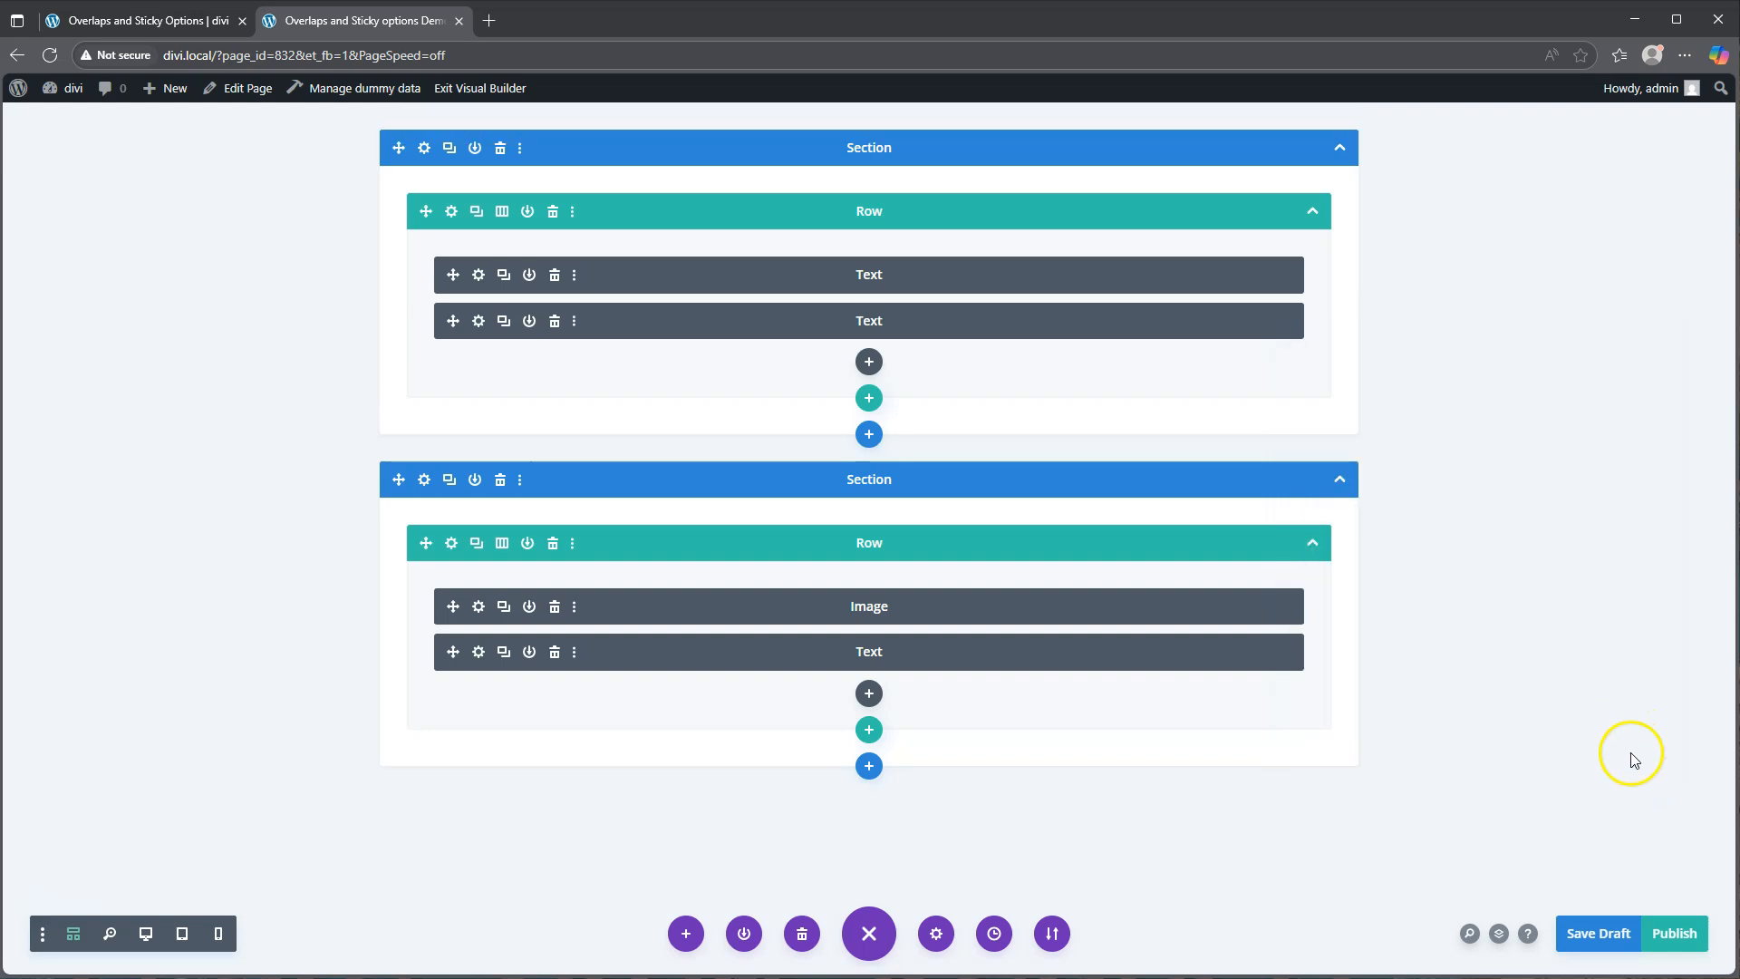
click(74, 942)
scroll(1139, 665, down, 5)
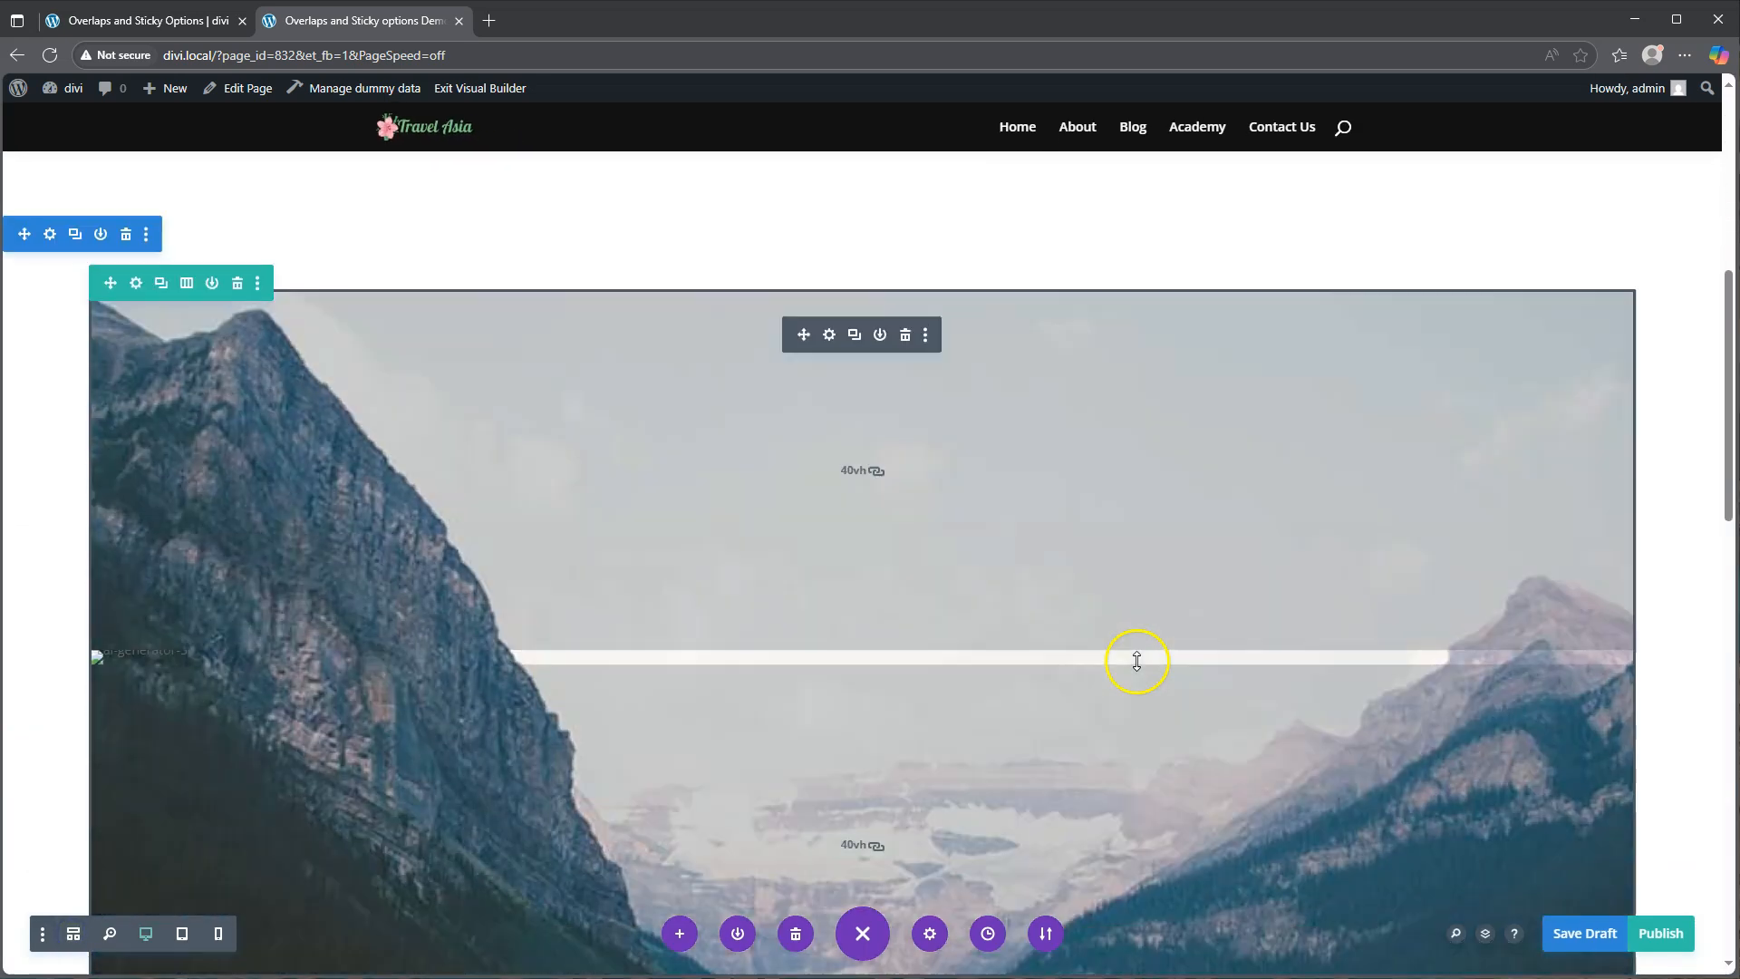
- Insert a new row with a two-fifths and three-fifths column structure below the image row, without adding a module
scroll(1138, 661, down, 6)
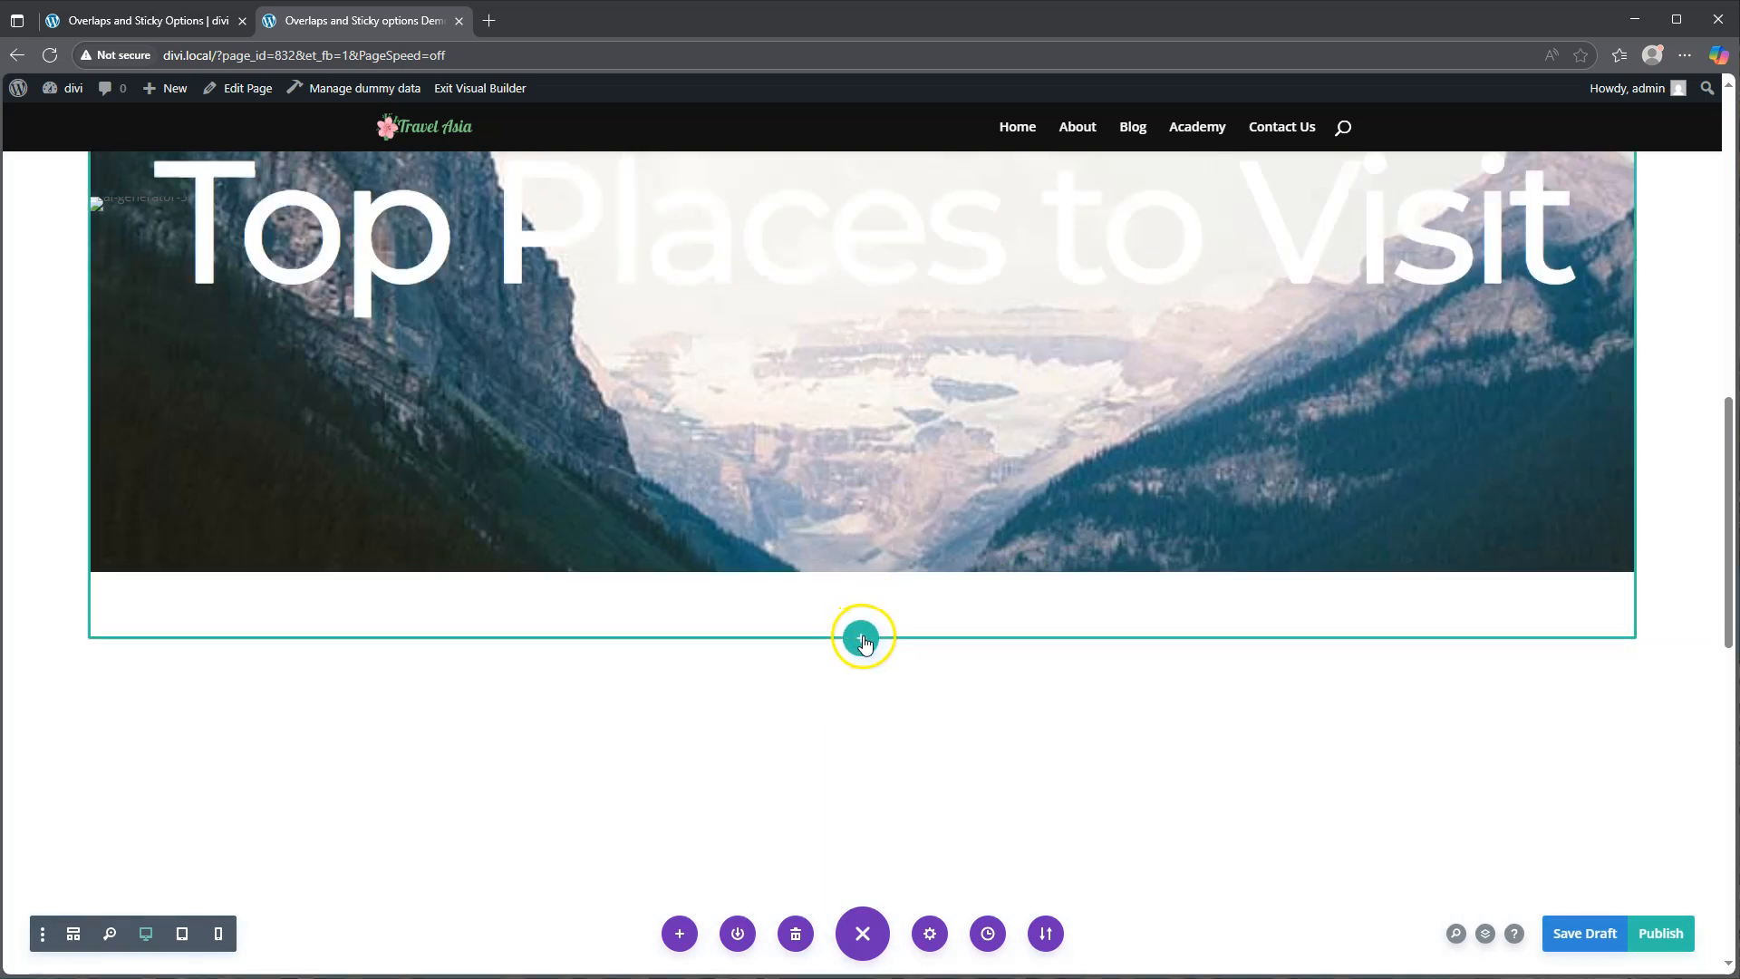
click(862, 639)
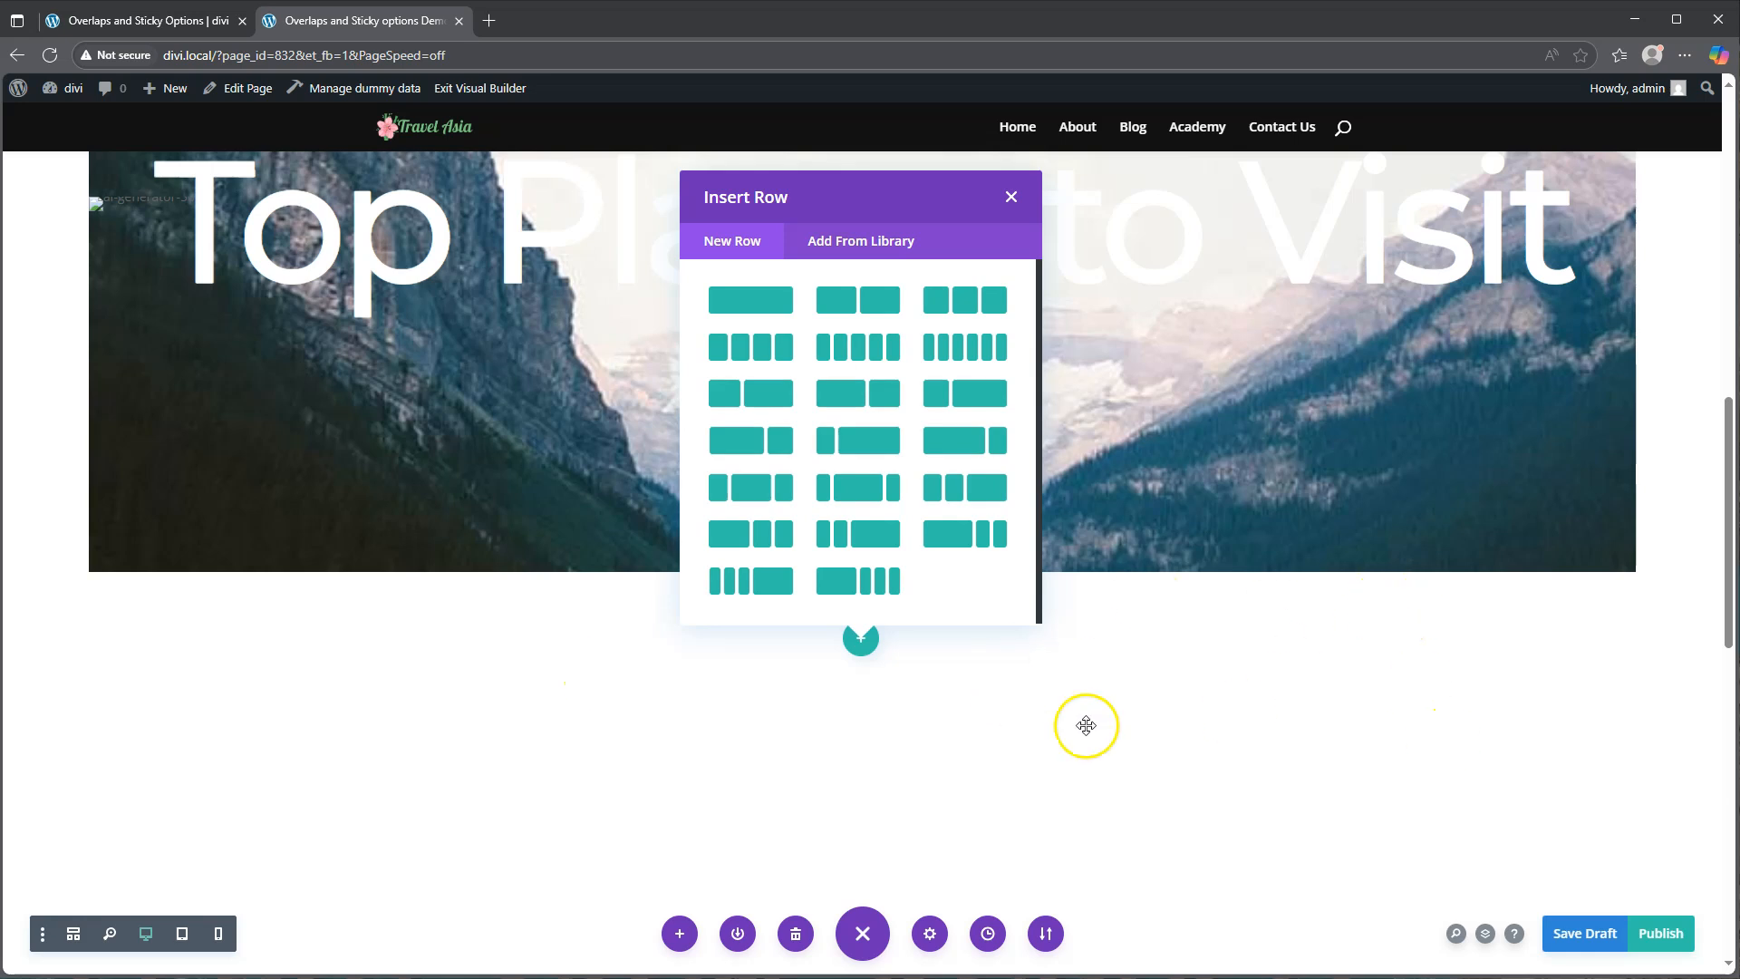
click(726, 391)
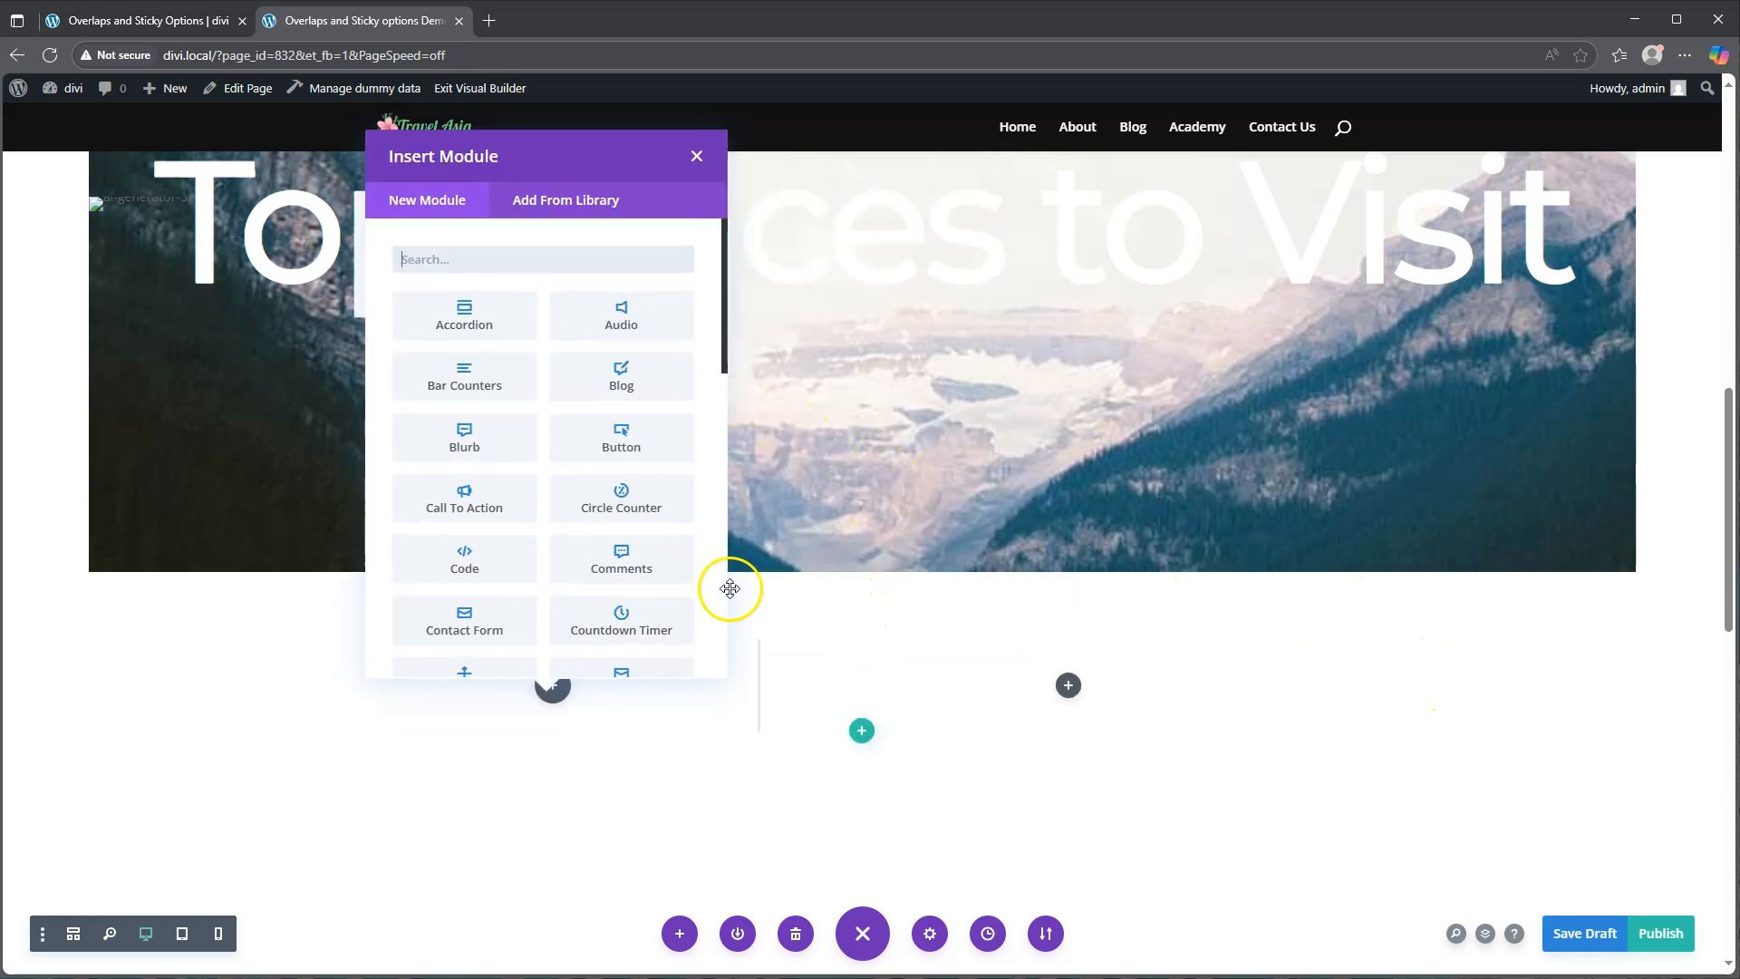
click(695, 156)
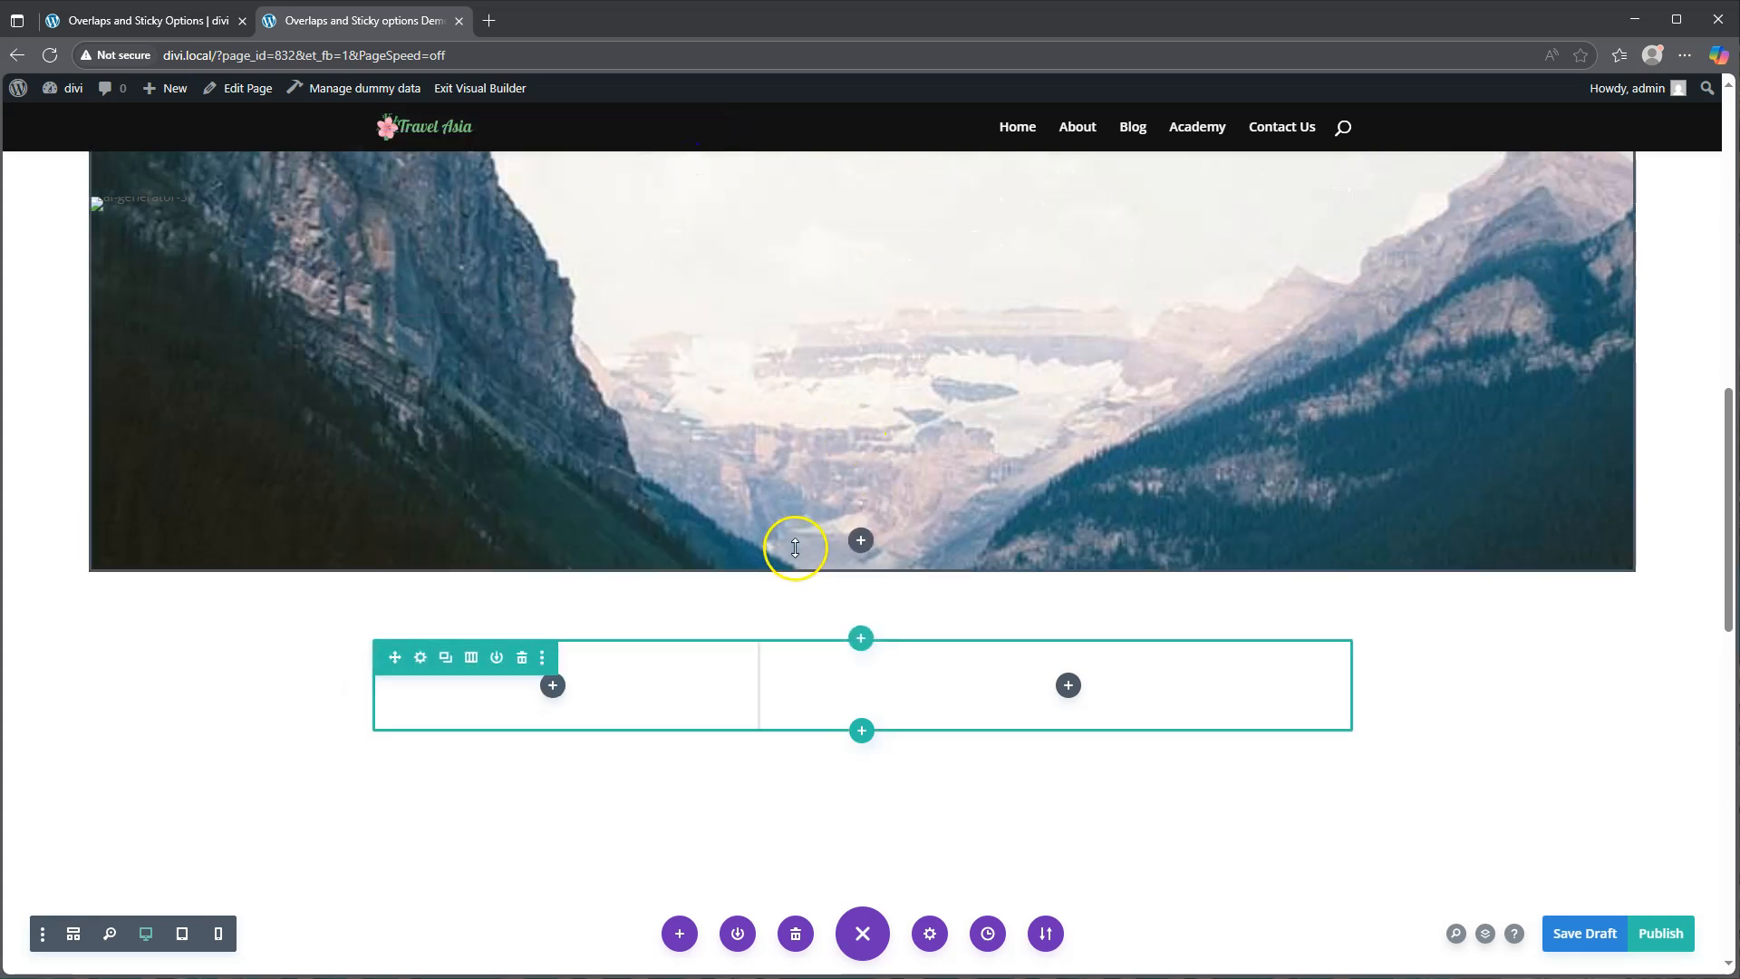
- Enable a custom gutter width for the new two-column row and reduce it to the minimum
click(418, 657)
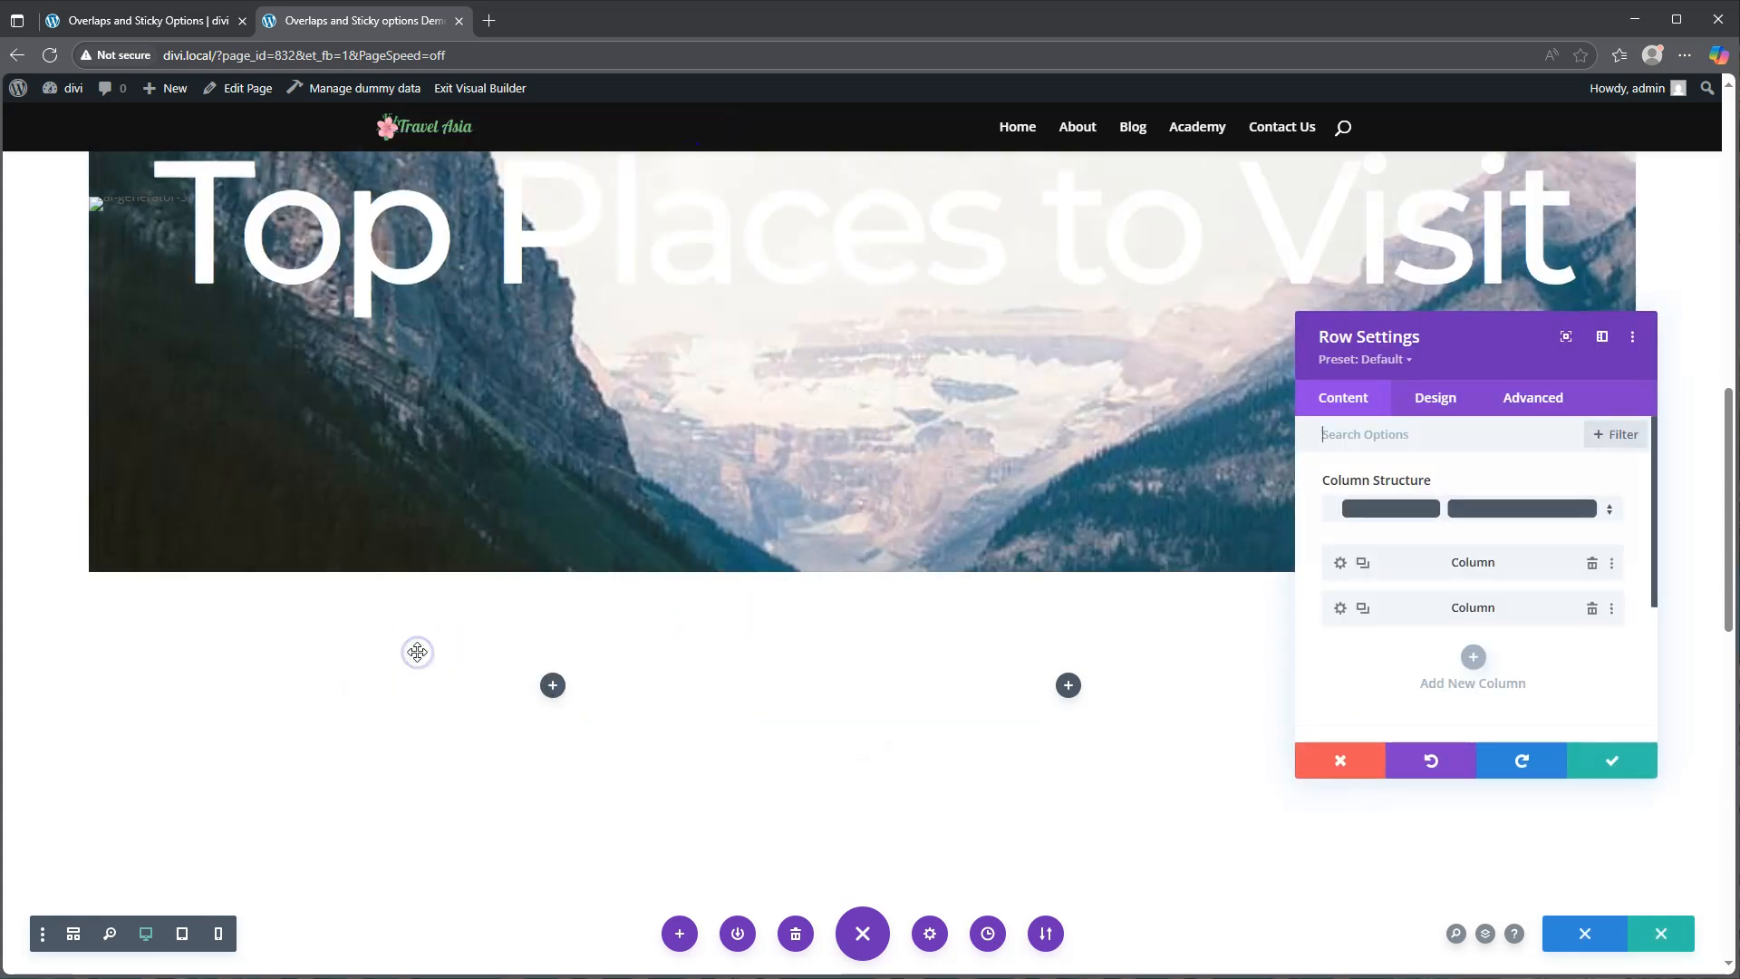
click(1436, 398)
click(1379, 483)
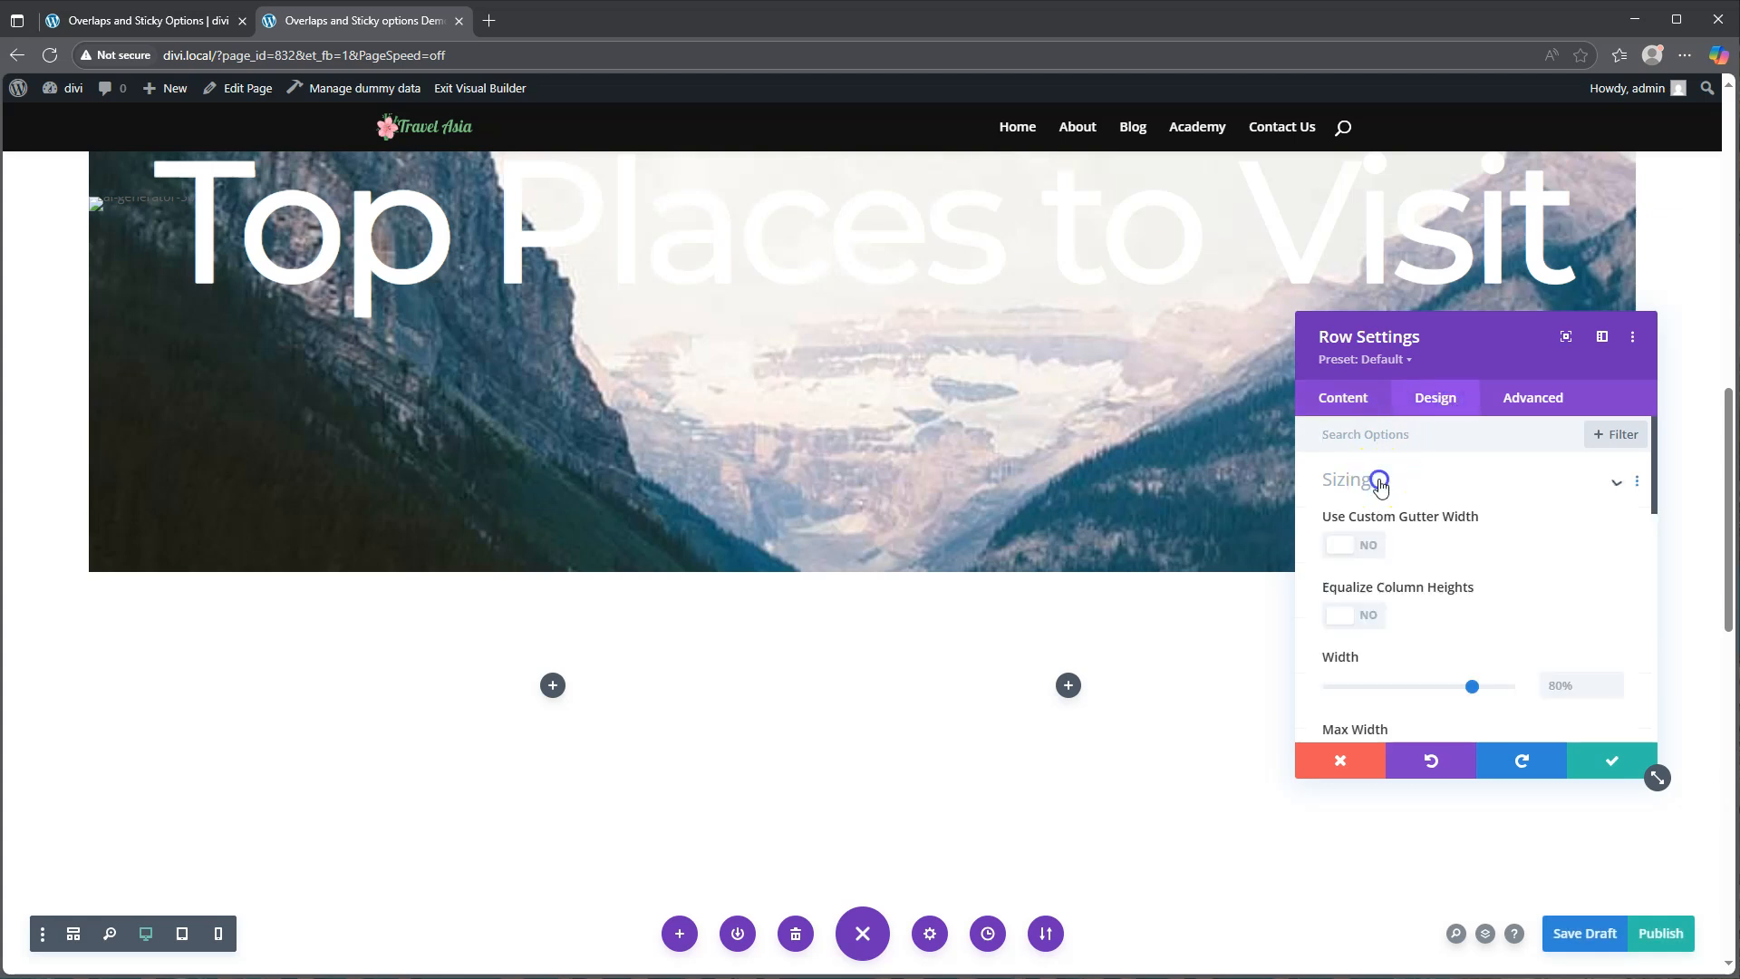
click(1379, 535)
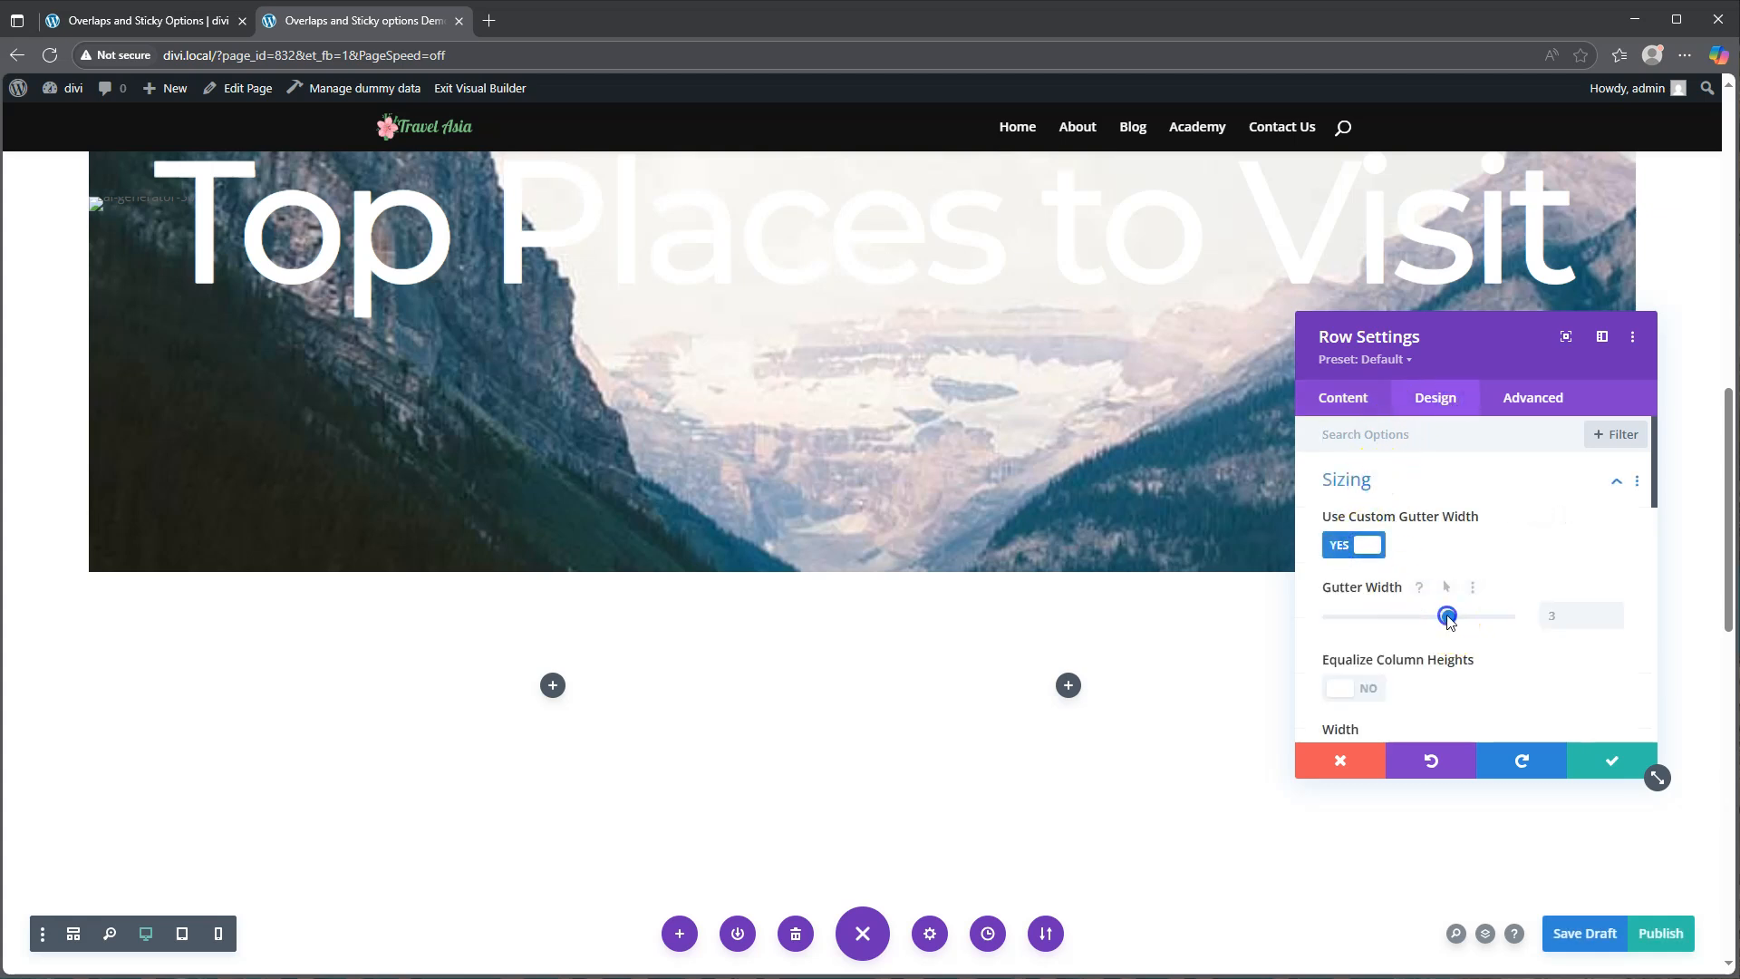
drag(1450, 615, 1305, 616)
- Set the two-column row's width to 90% and its max width to 100%
scroll(1484, 575, down, 3)
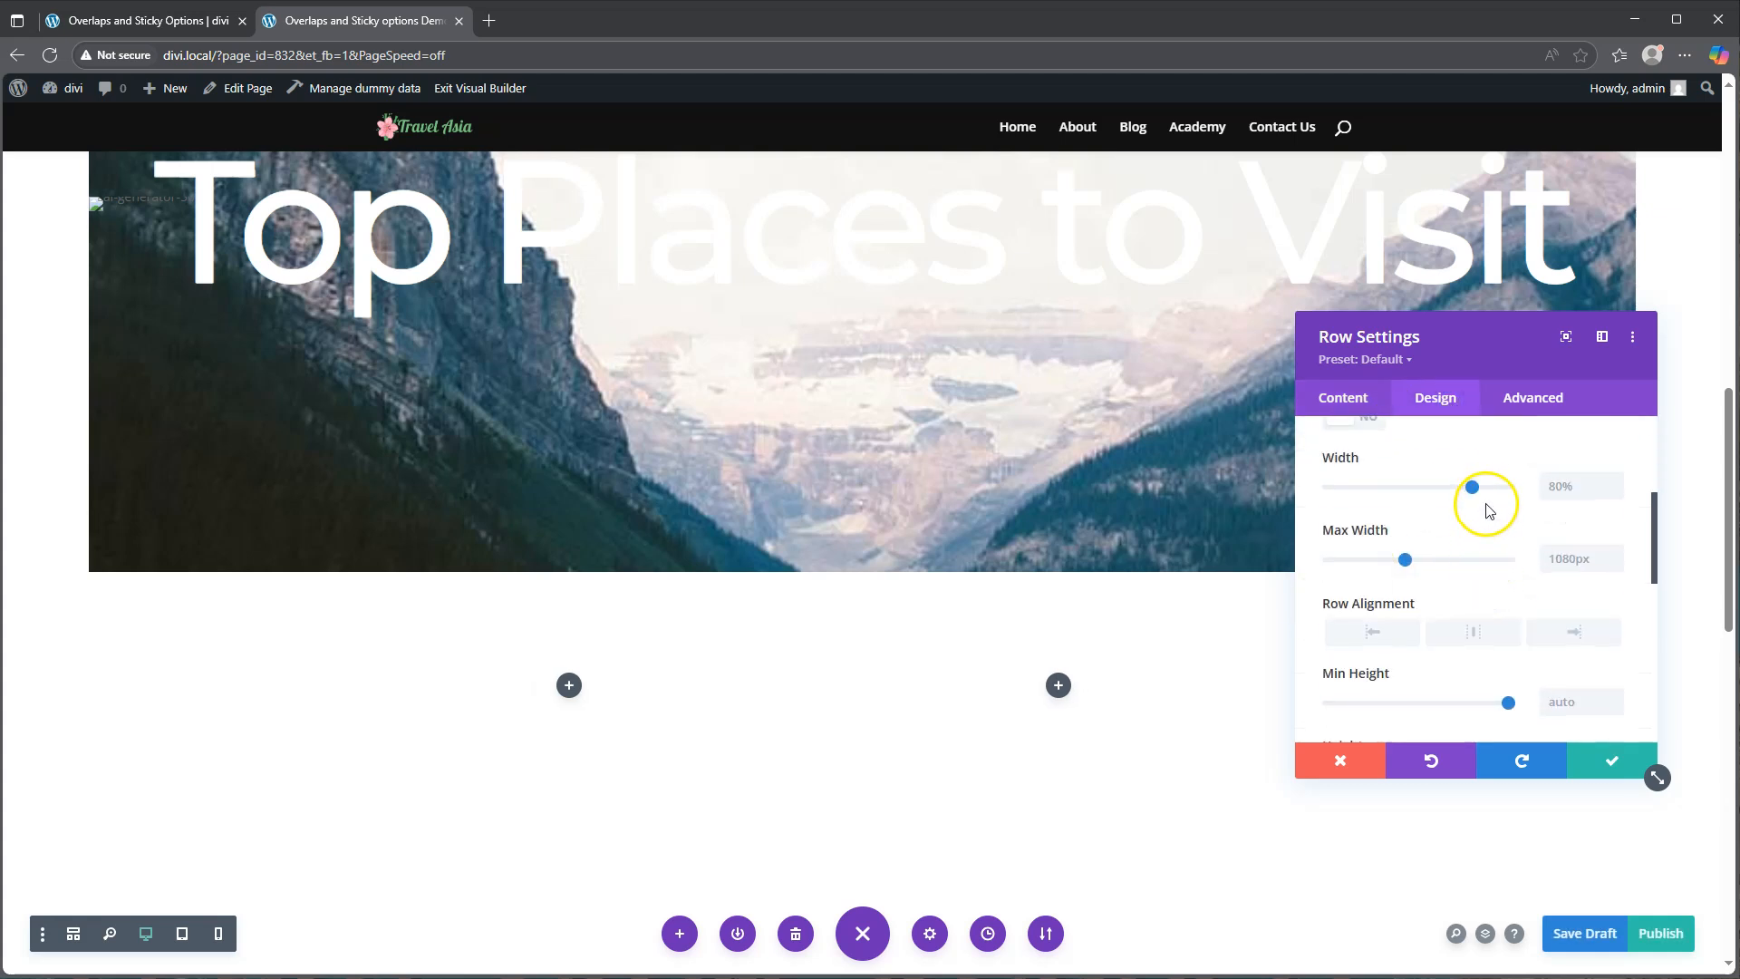
drag(1472, 488, 1484, 487)
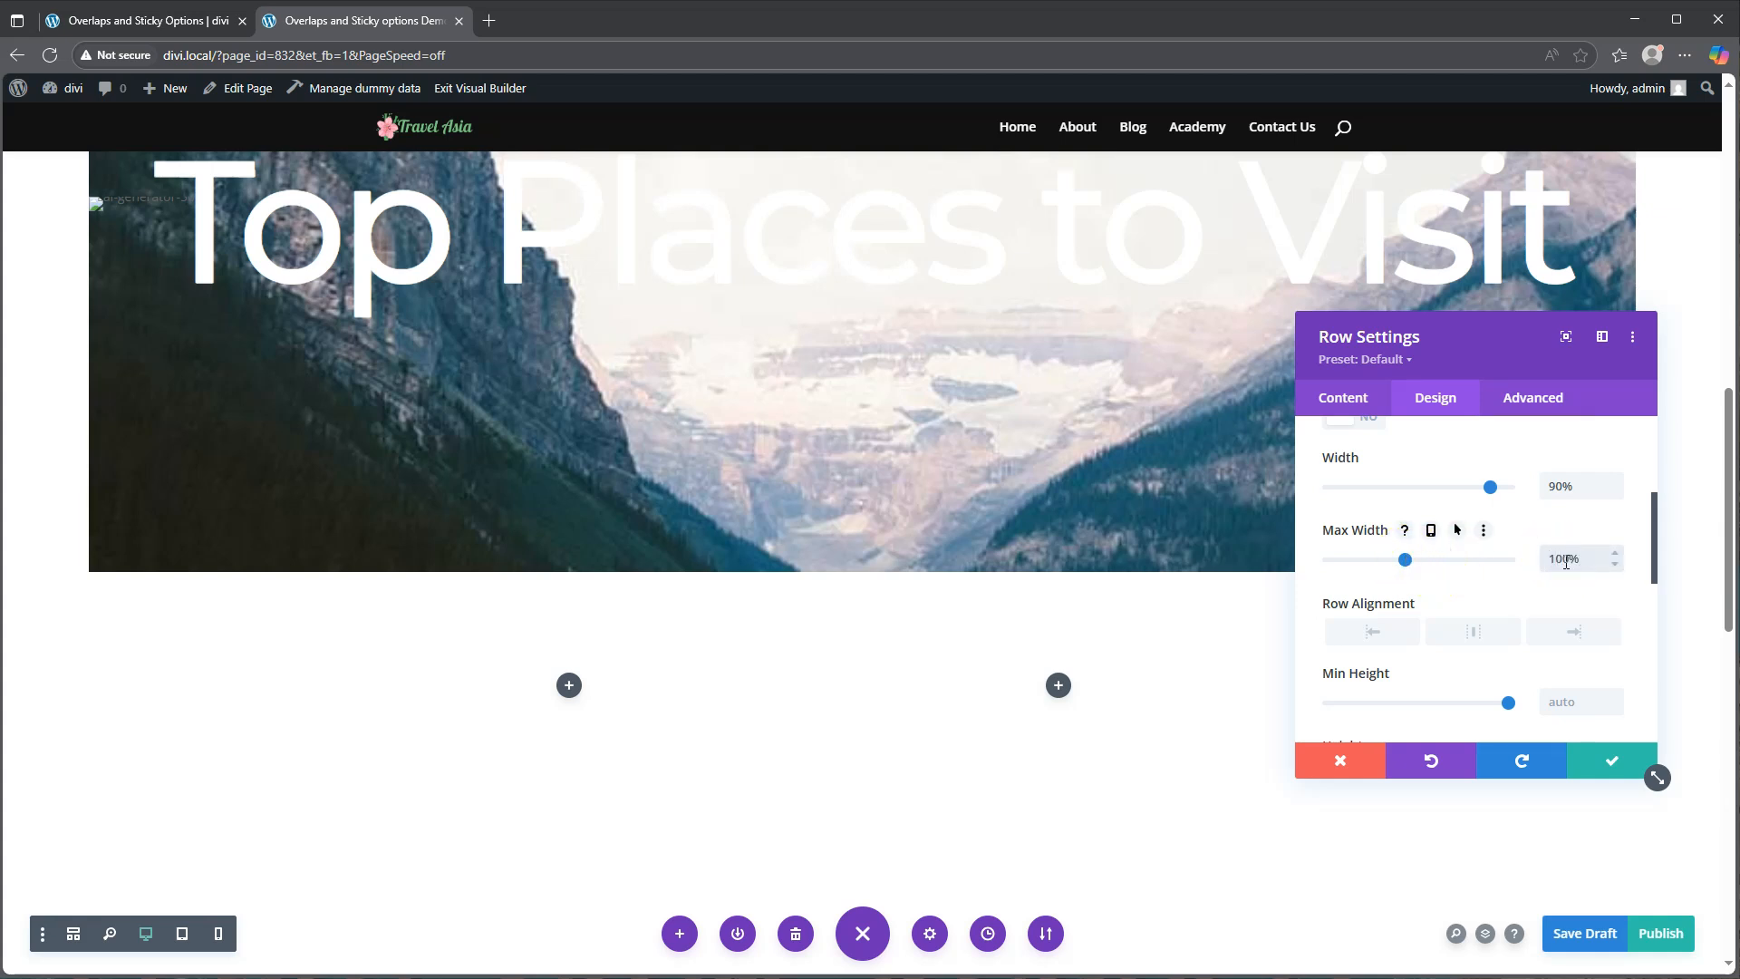
click(1555, 630)
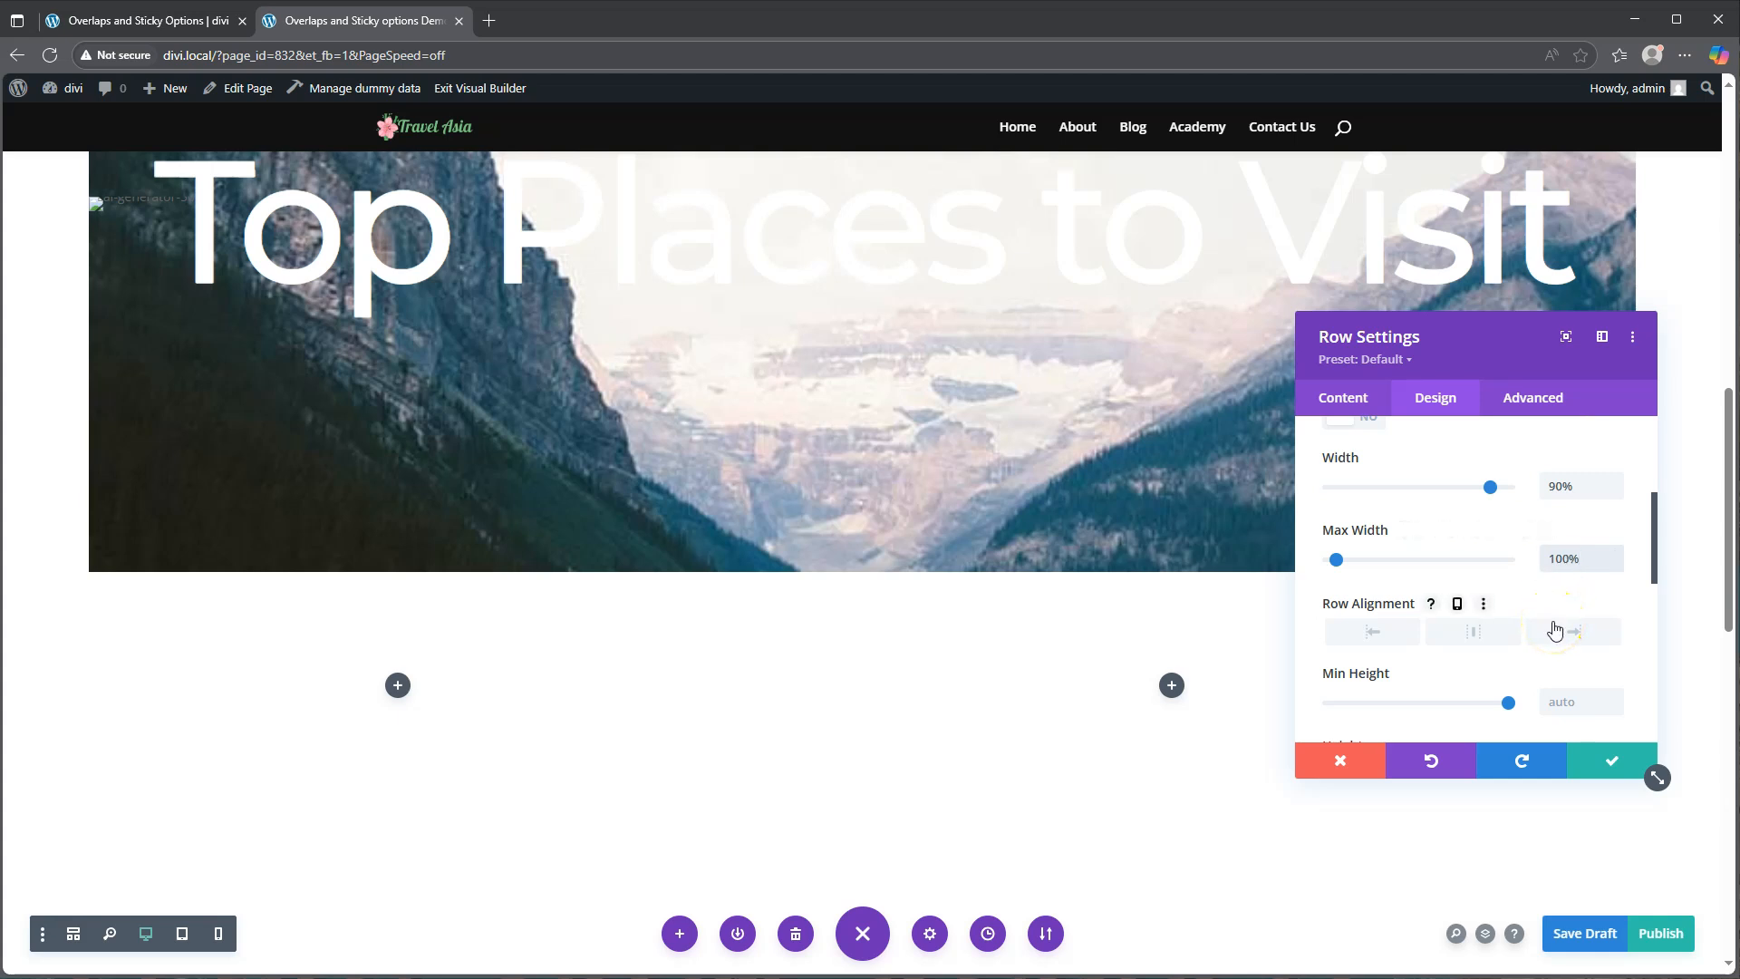
- Set the two-column row's Z index to 2 and save the row settings
click(1531, 399)
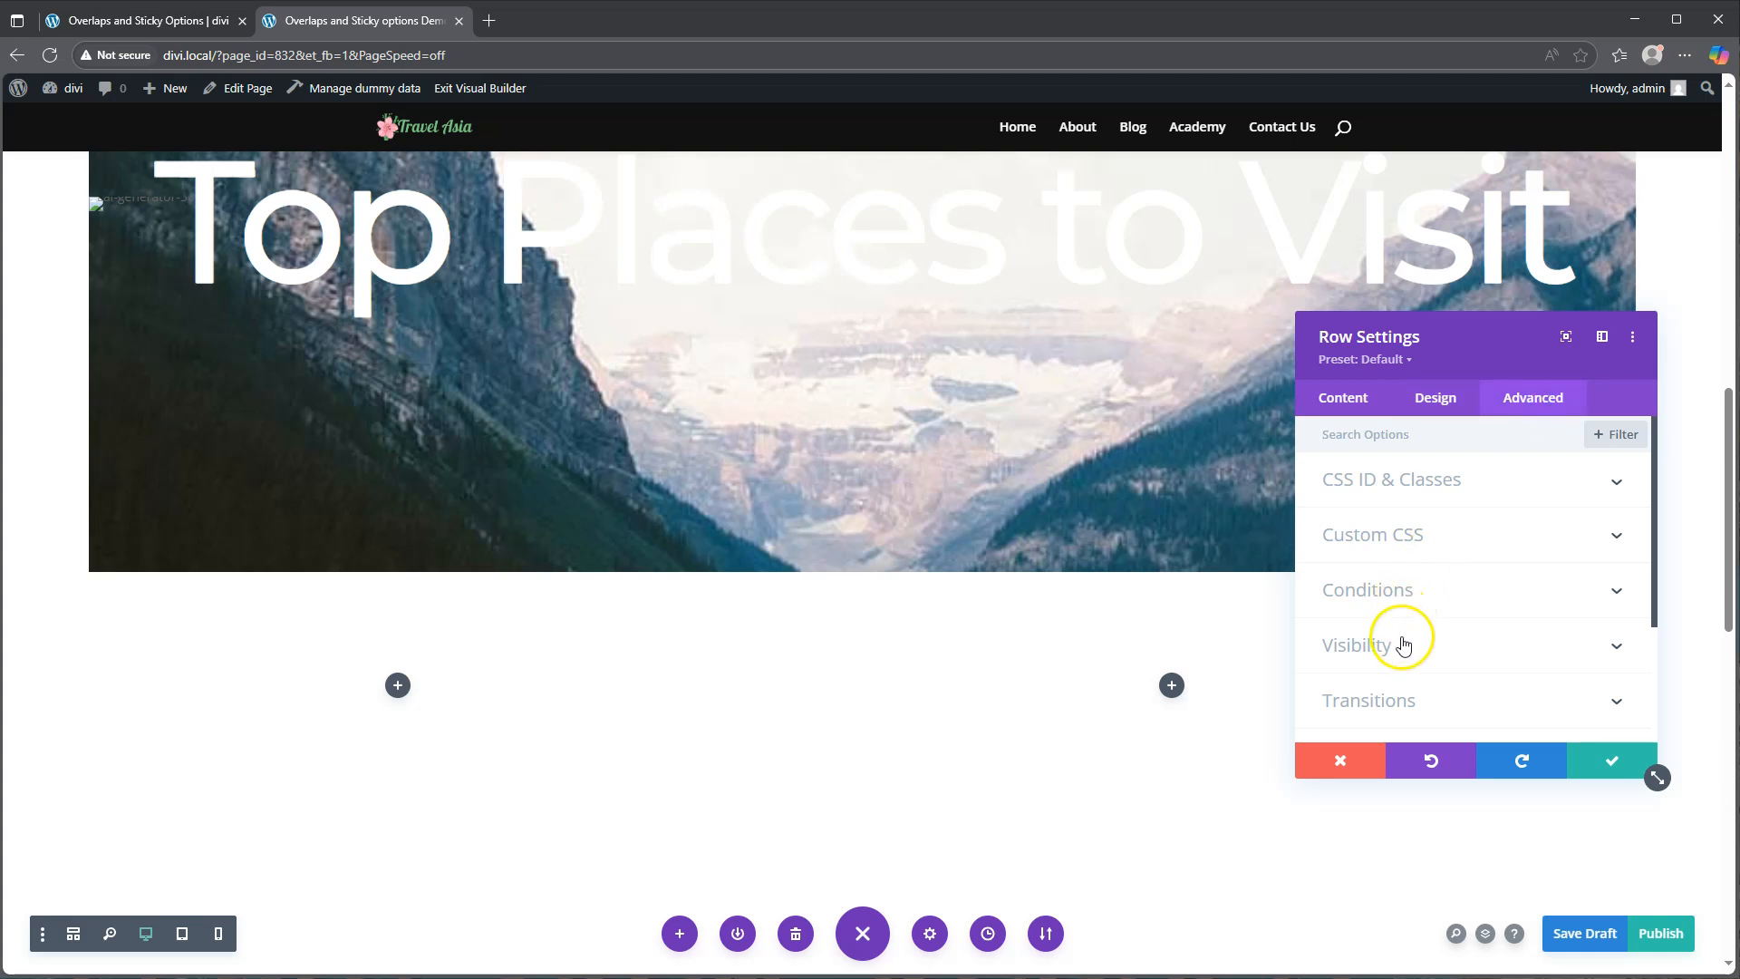
scroll(1403, 644, down, 2)
click(1397, 580)
scroll(1393, 573, down, 3)
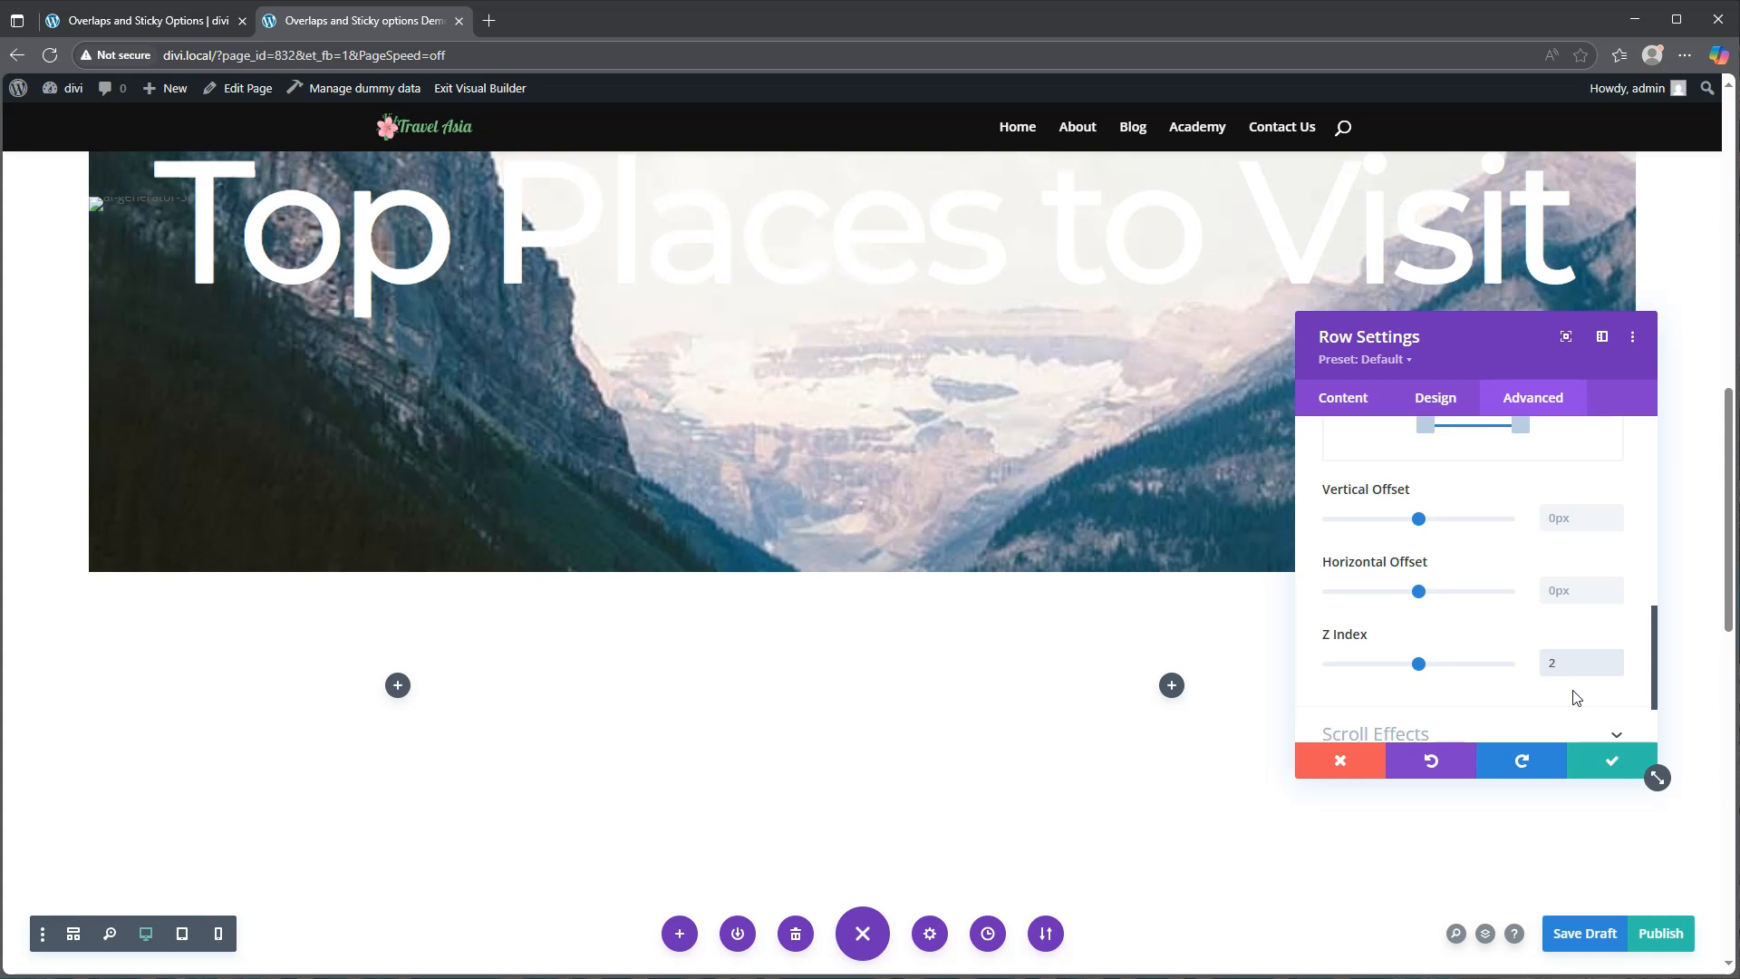
click(1611, 761)
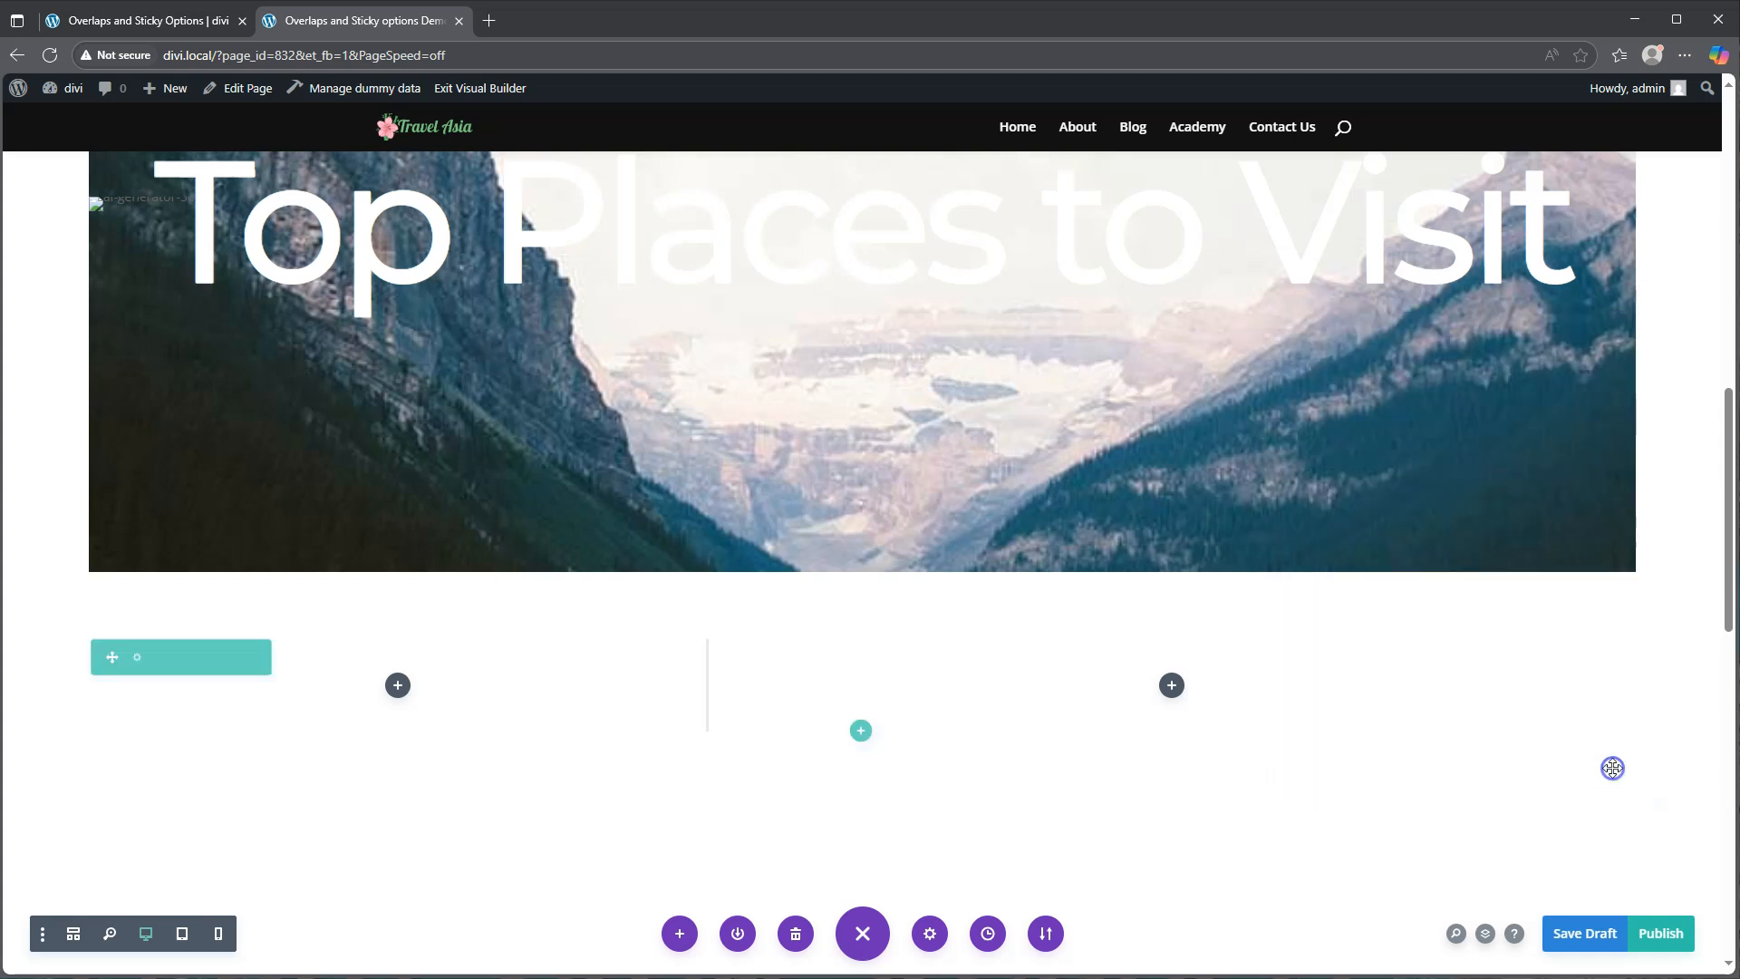
- Set the left and right padding of the row's first column to 5% with the sides linked, and save
click(135, 657)
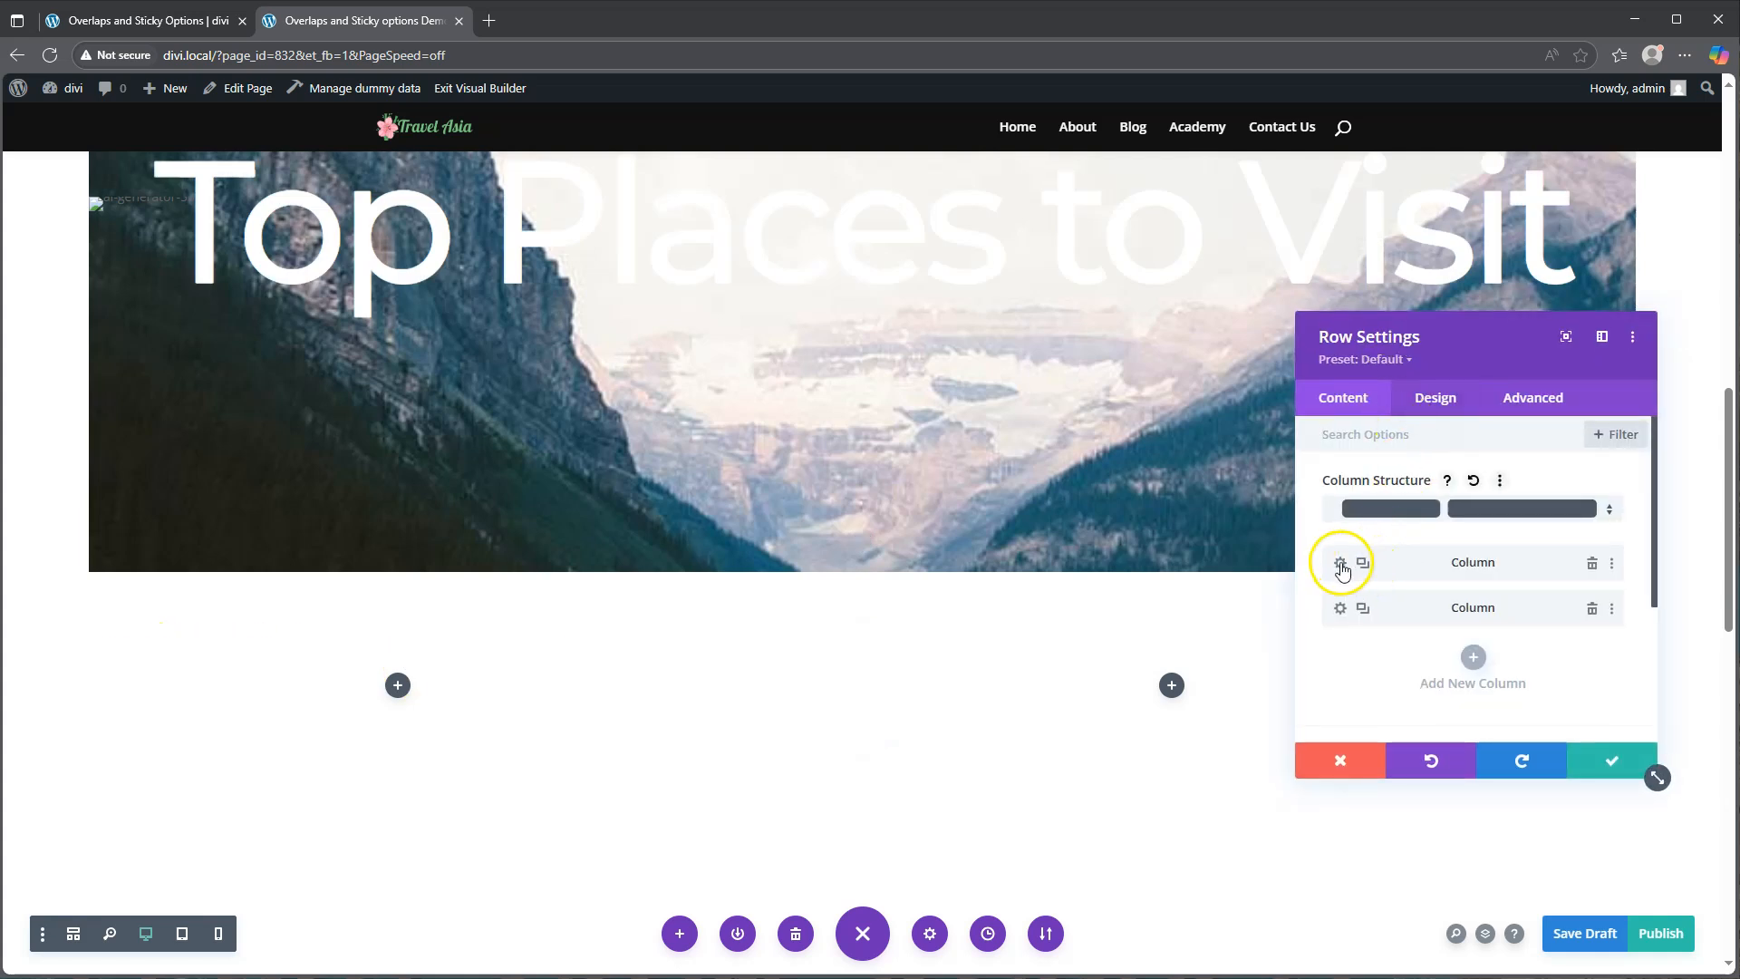
click(1339, 563)
click(1437, 396)
click(1396, 485)
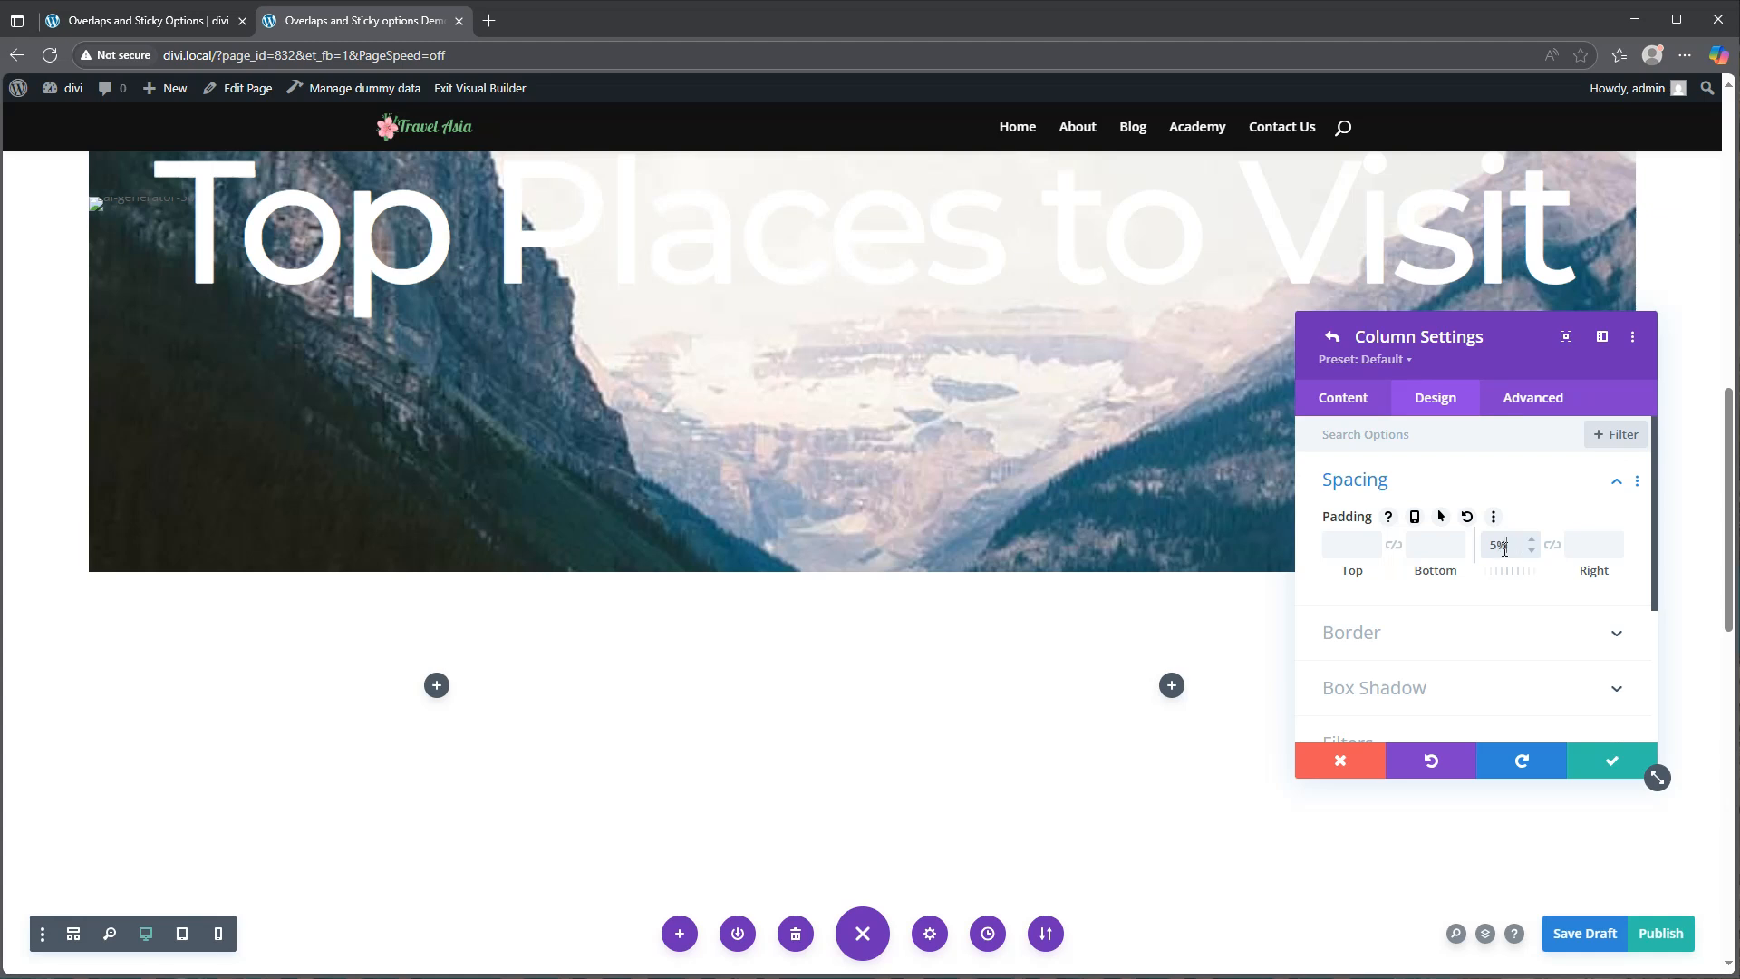
click(1551, 544)
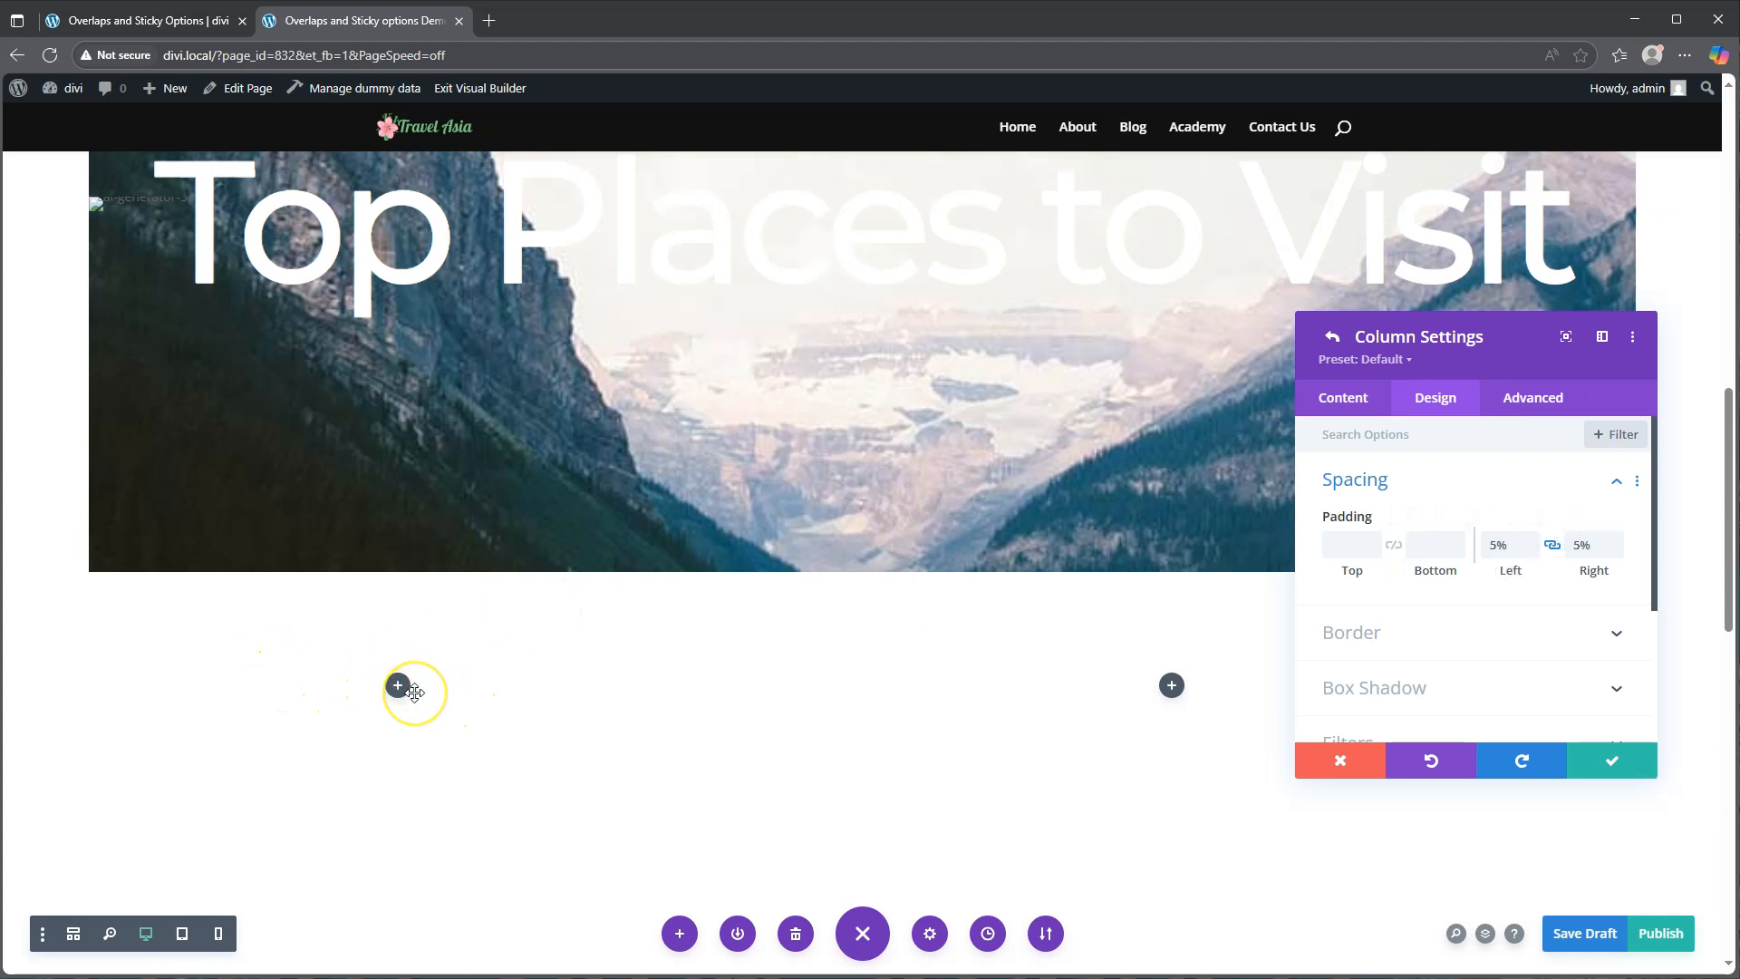
click(1612, 756)
- Add a Text module to the row's first column with the content "East Asia" formatted as Heading 3
click(398, 686)
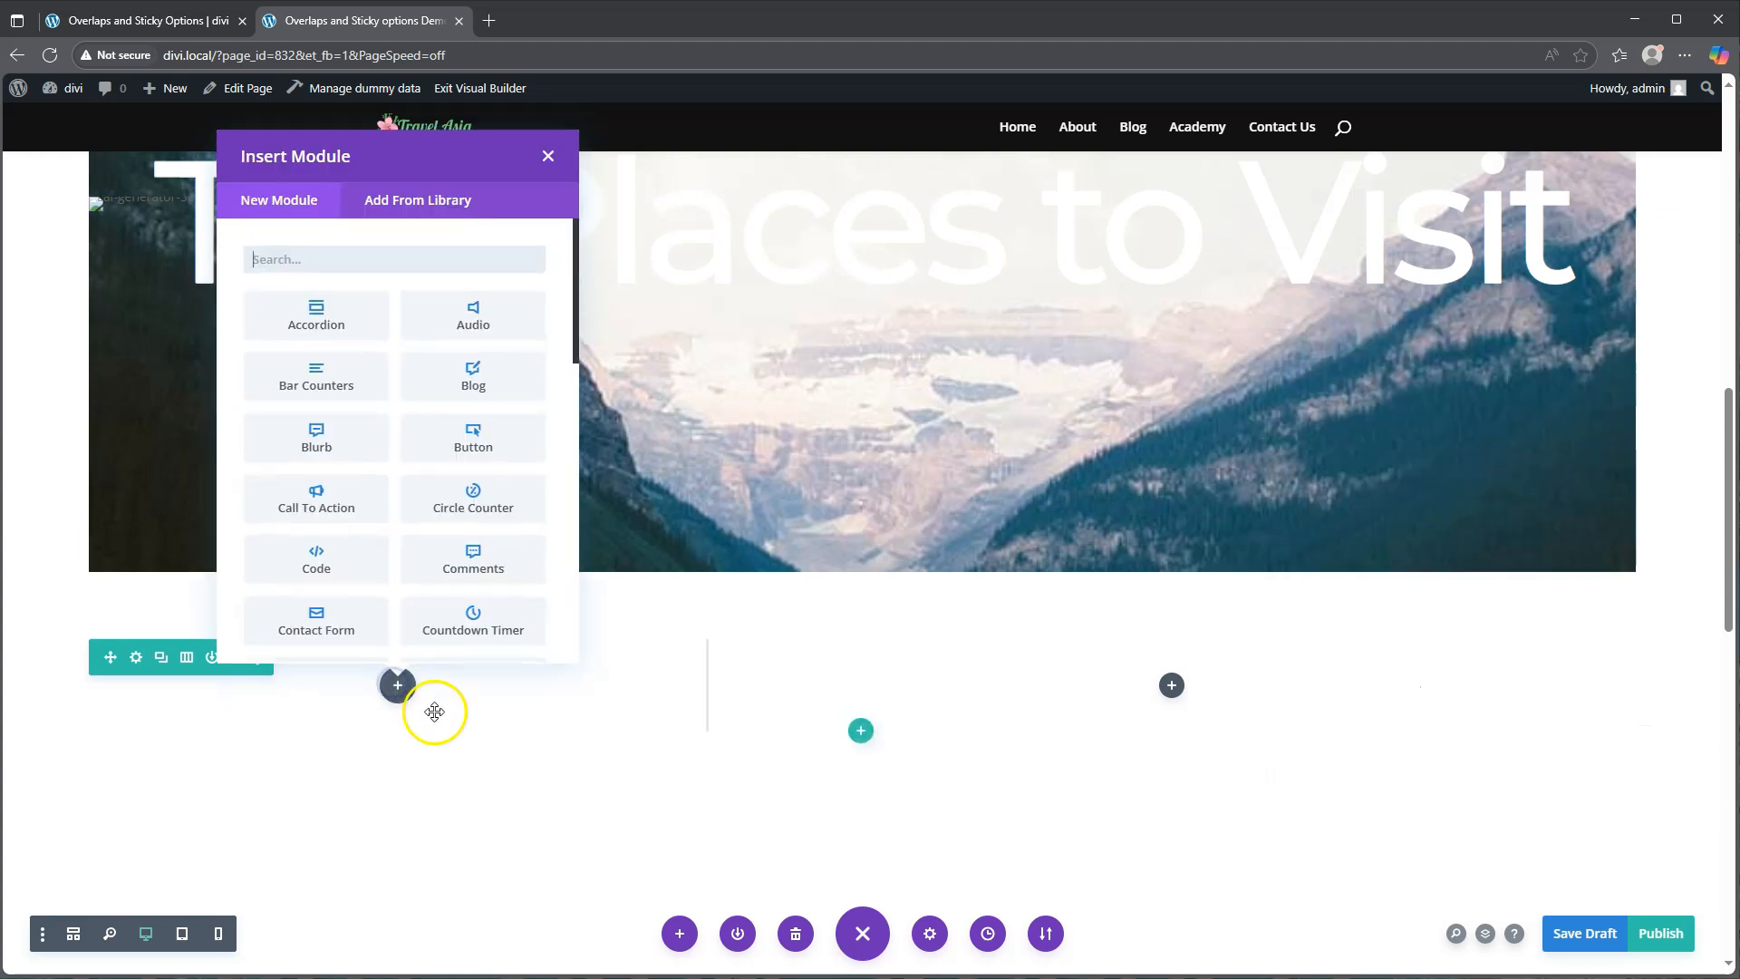
scroll(317, 404, down, 10)
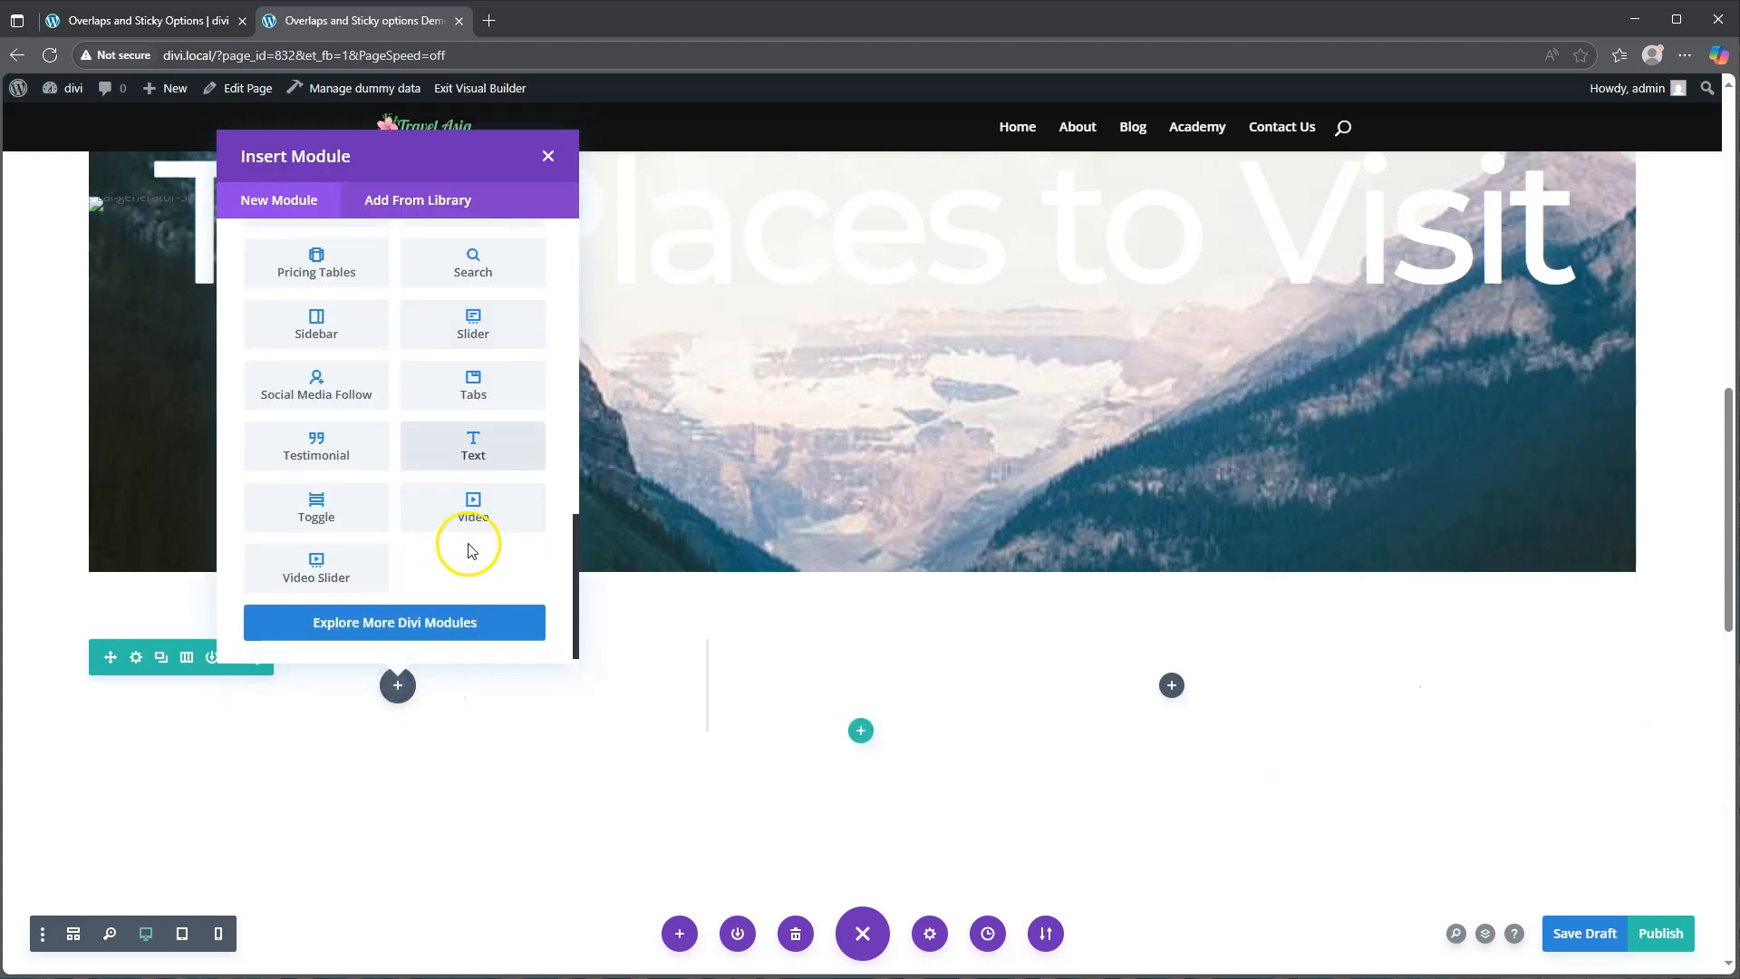
click(479, 450)
scroll(1476, 673, down, 2)
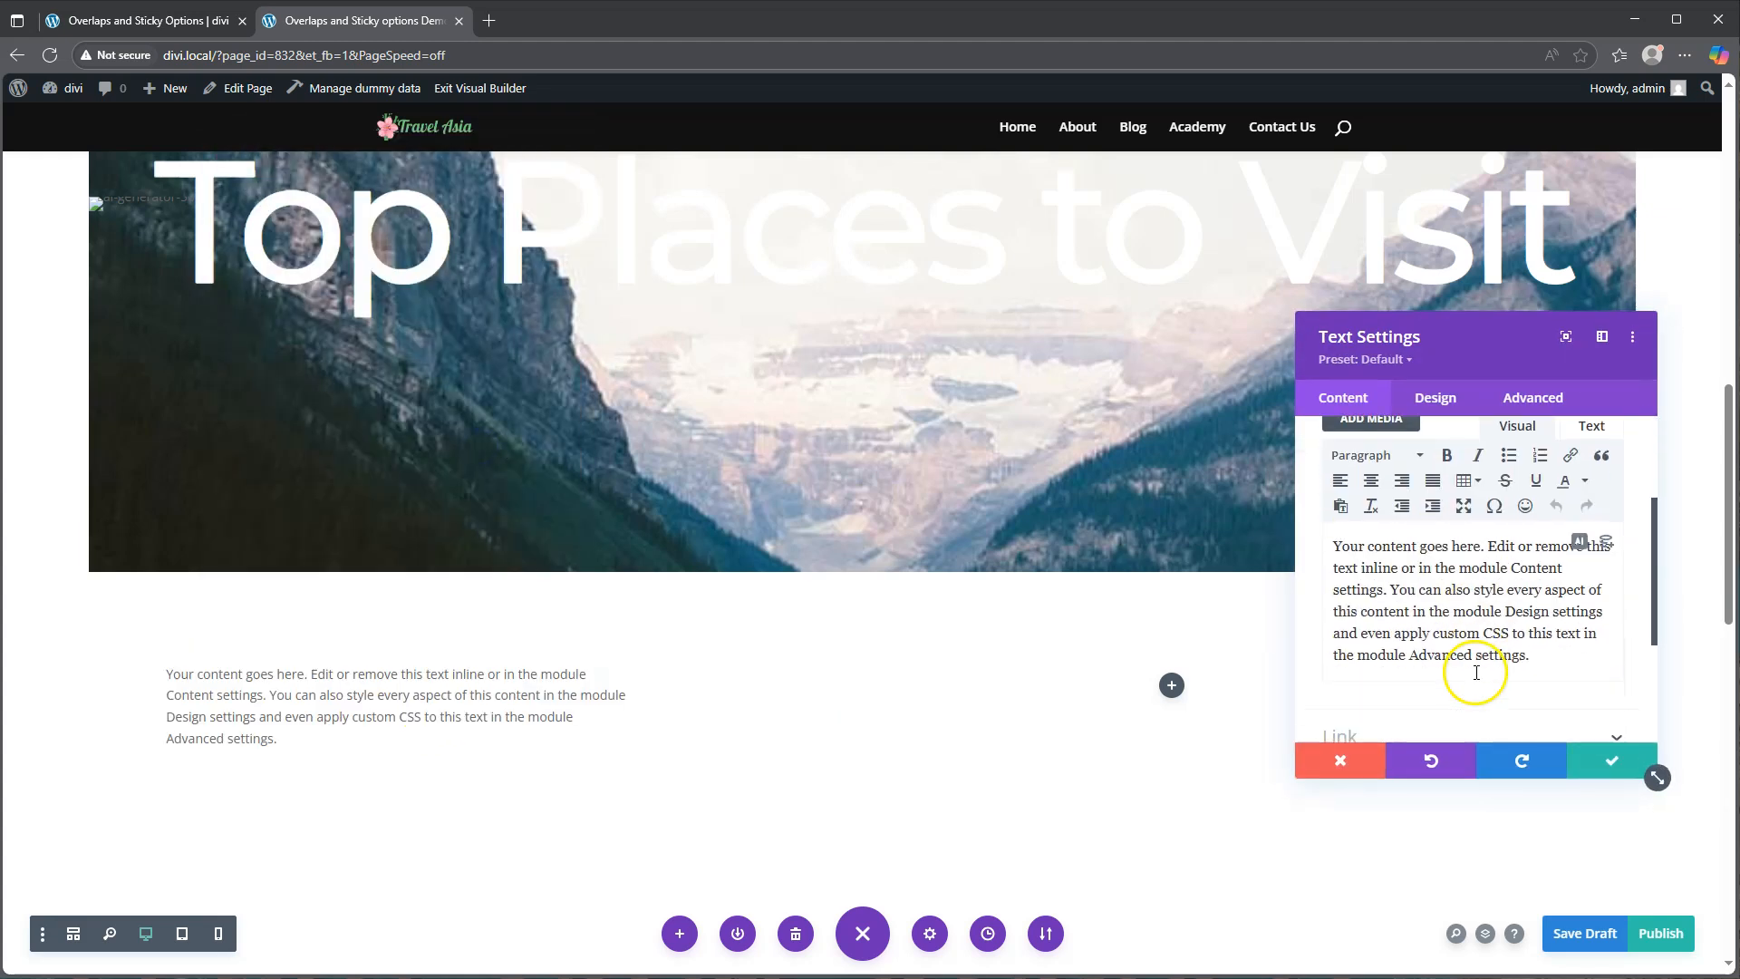
drag(1537, 659, 1287, 533)
text(East Asia)
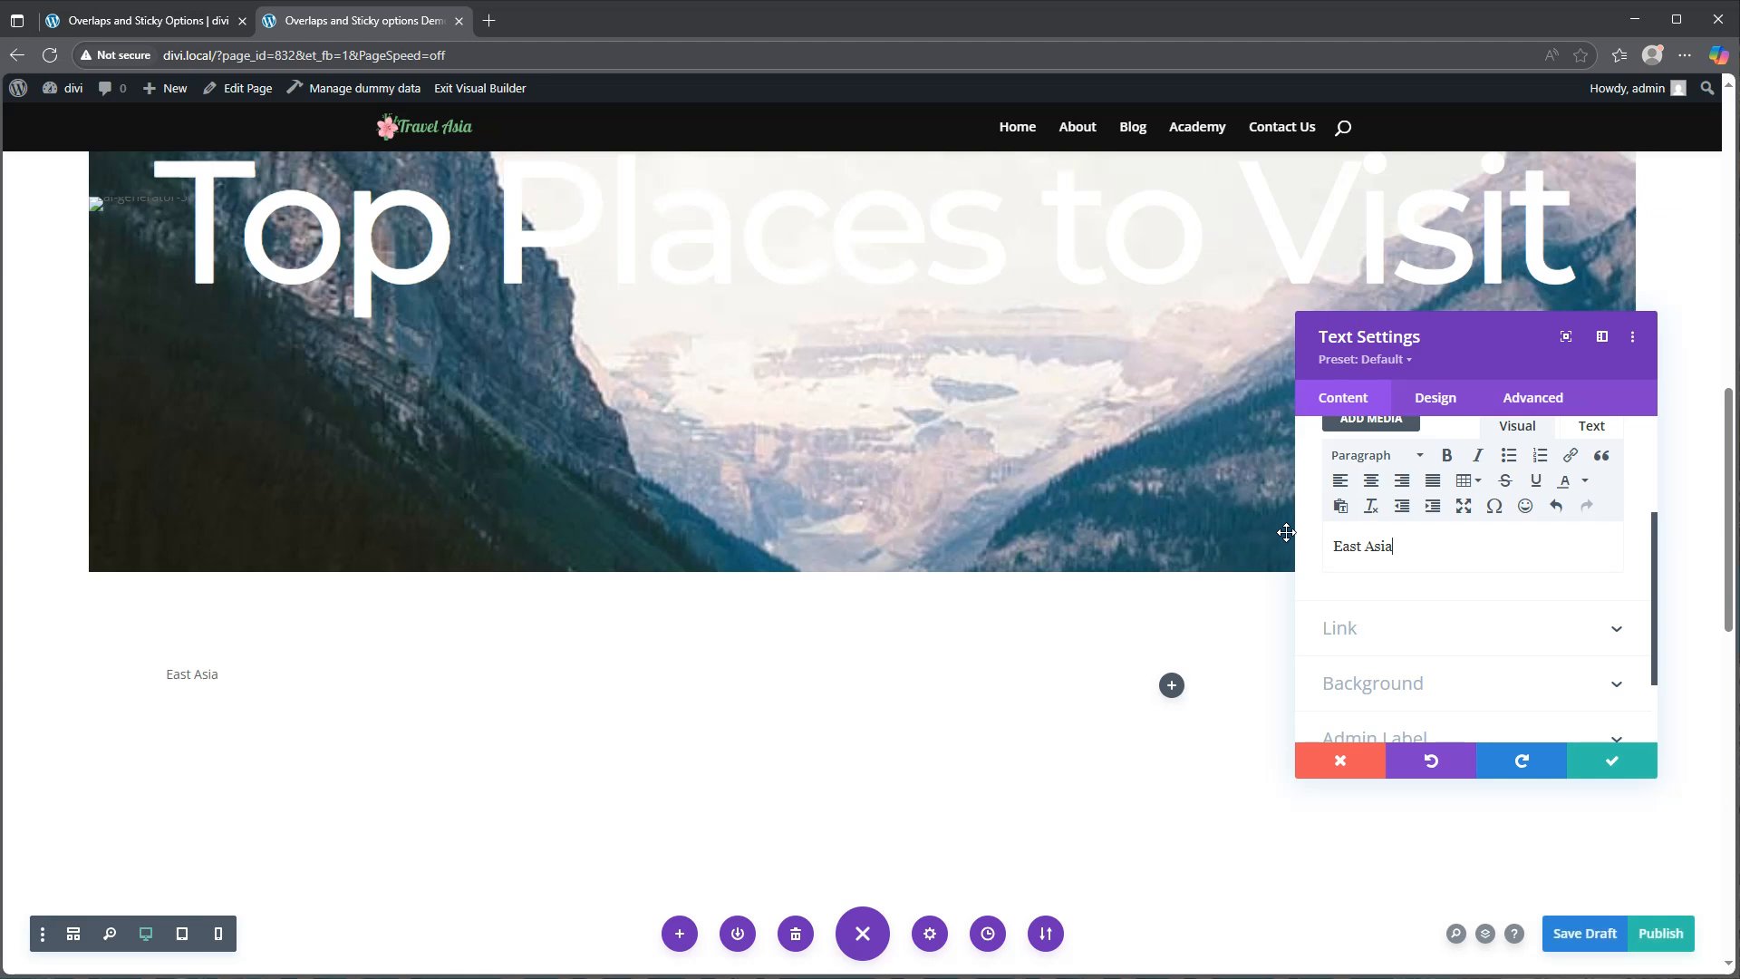
click(1369, 455)
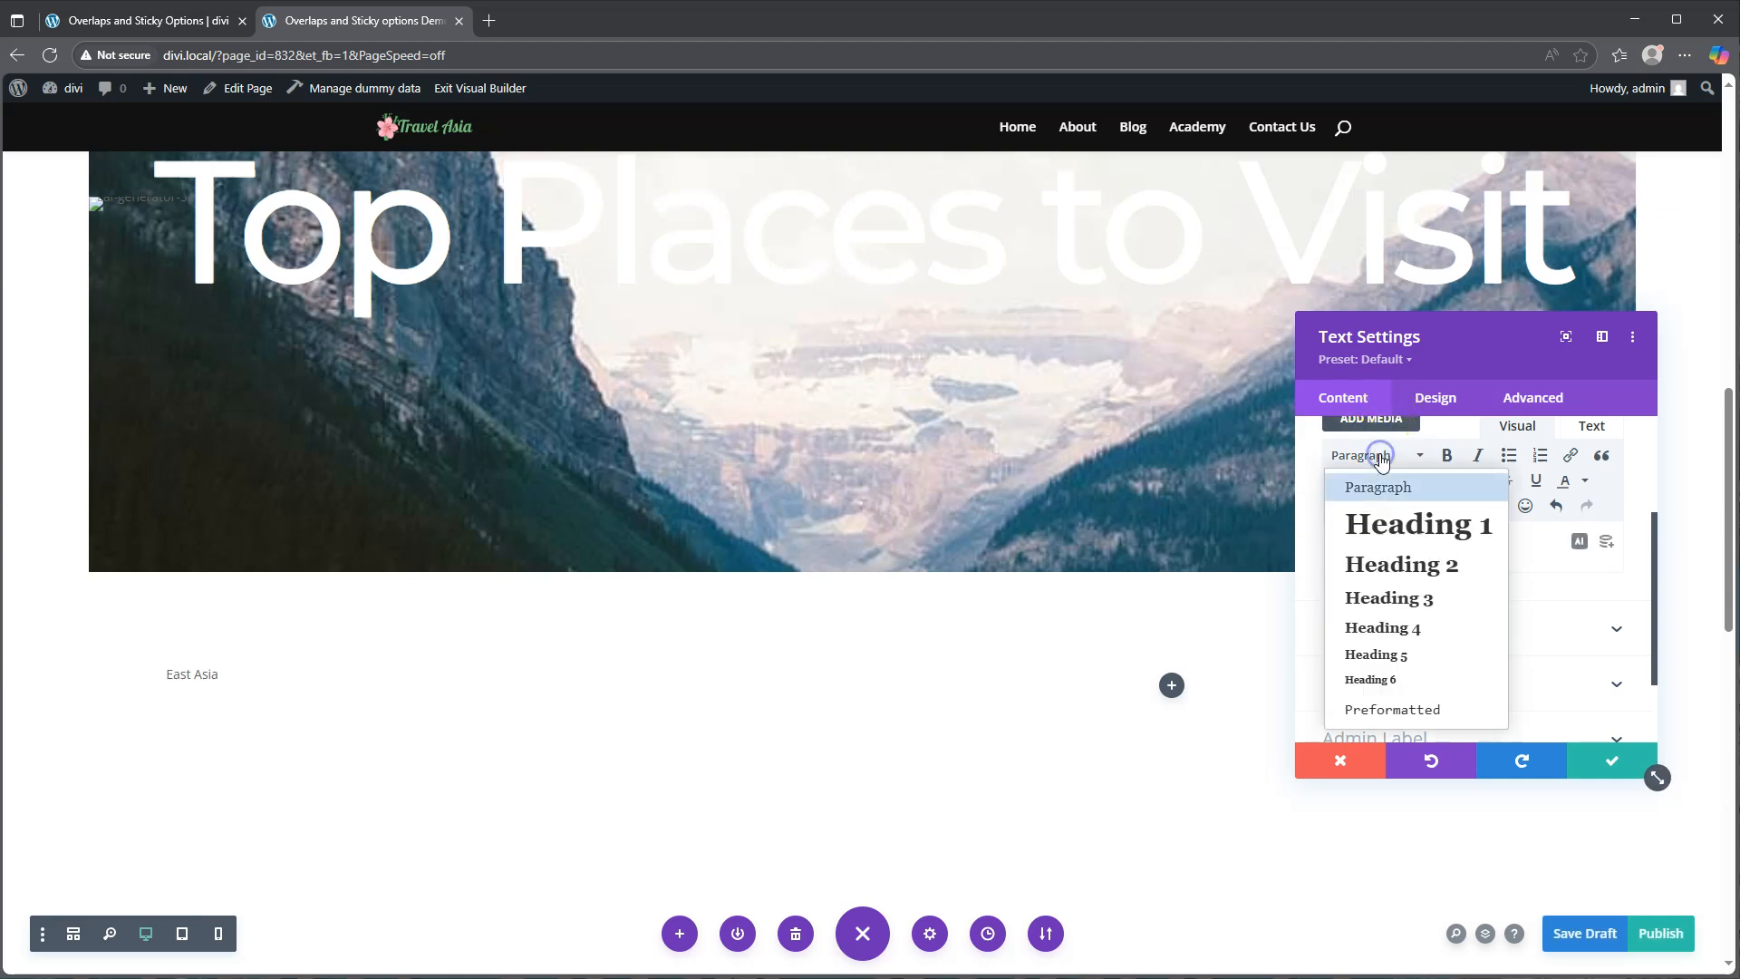
click(1380, 578)
- Style the "East Asia" Heading 3 text with the Montserrat font and an underline
click(1453, 401)
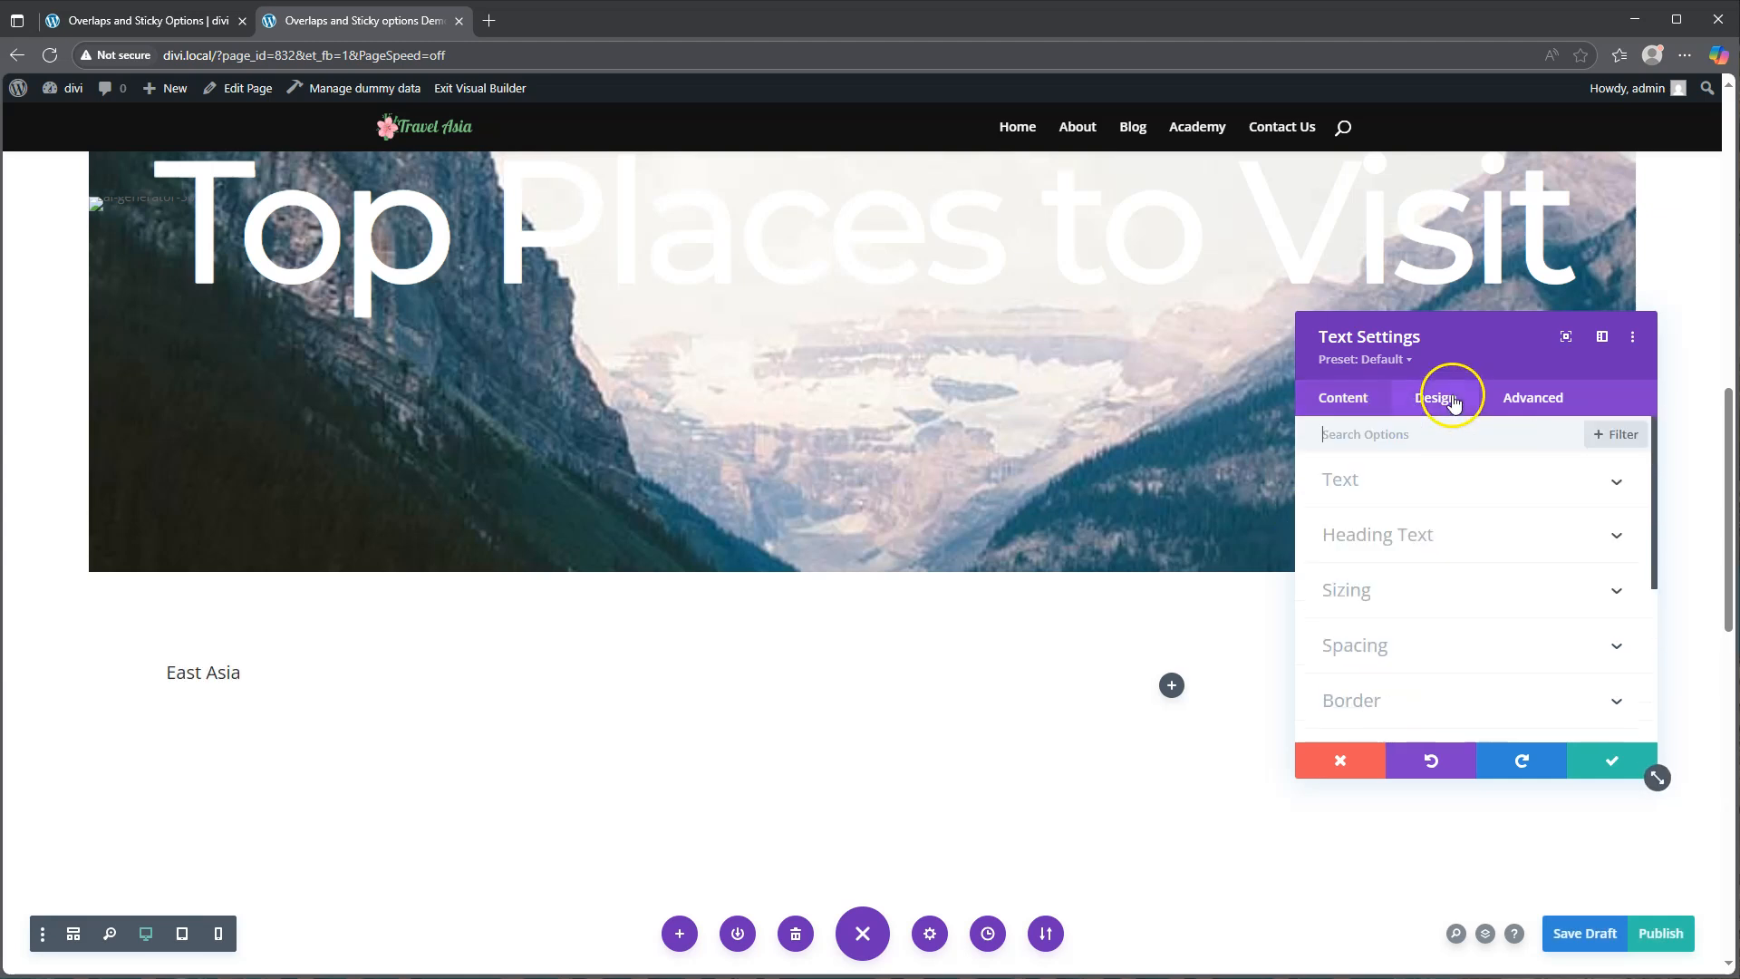
click(1429, 535)
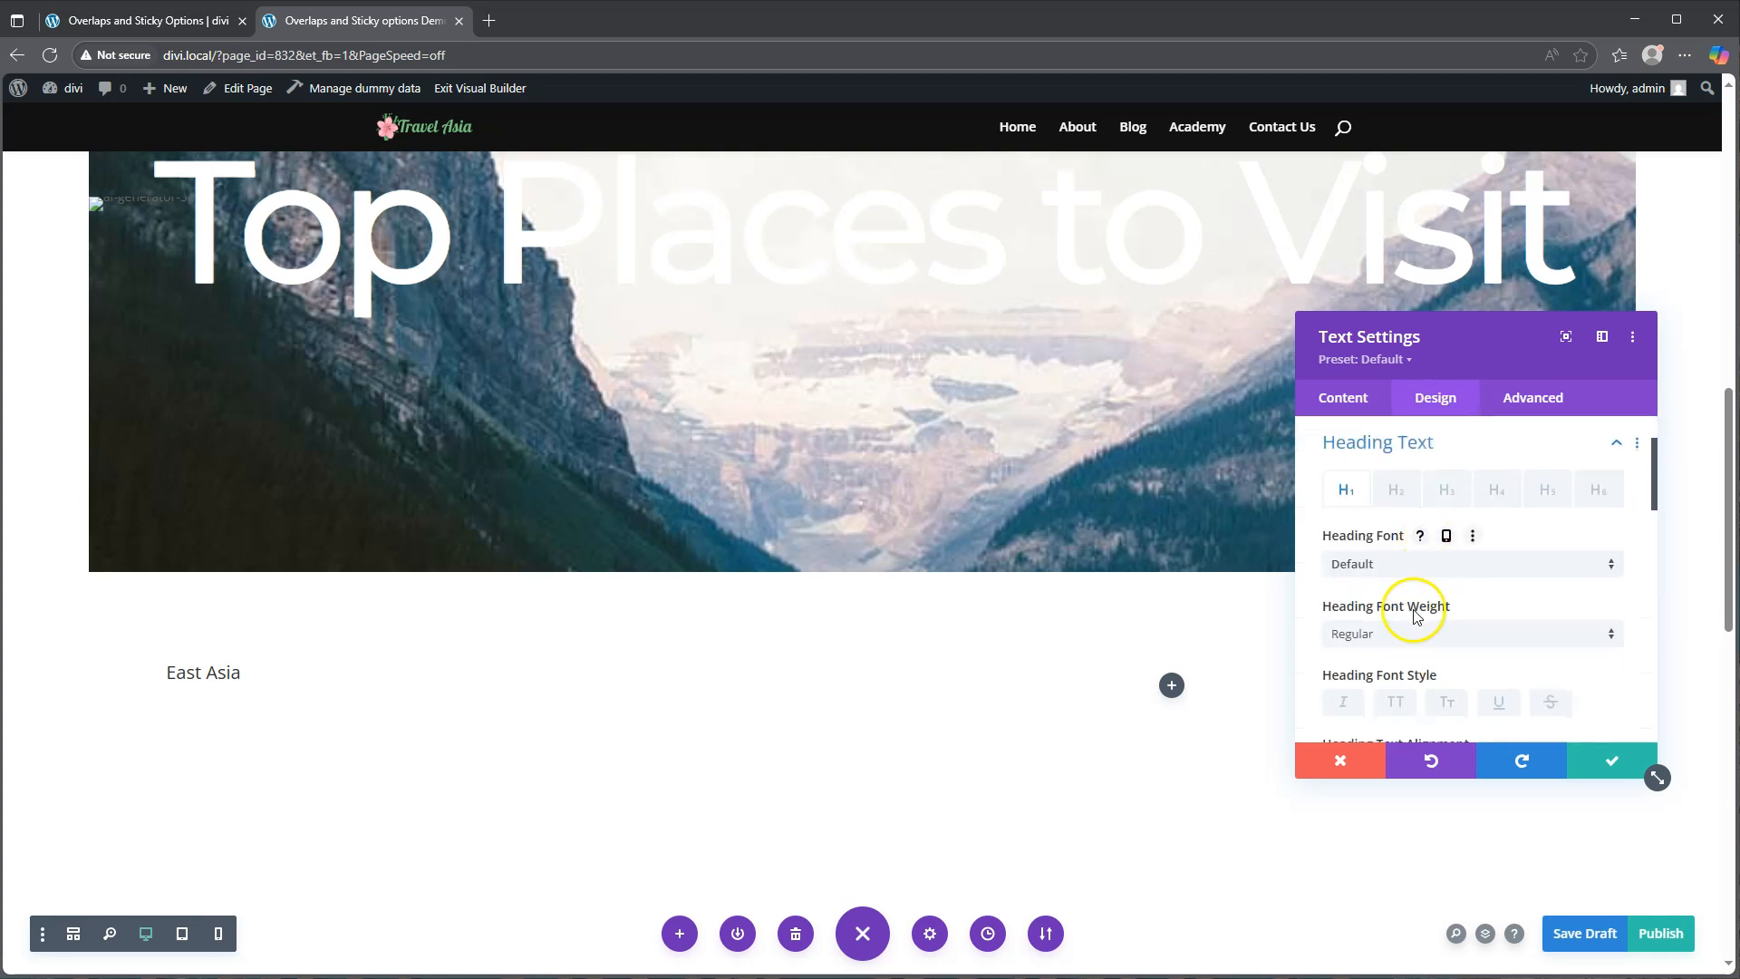
click(1411, 565)
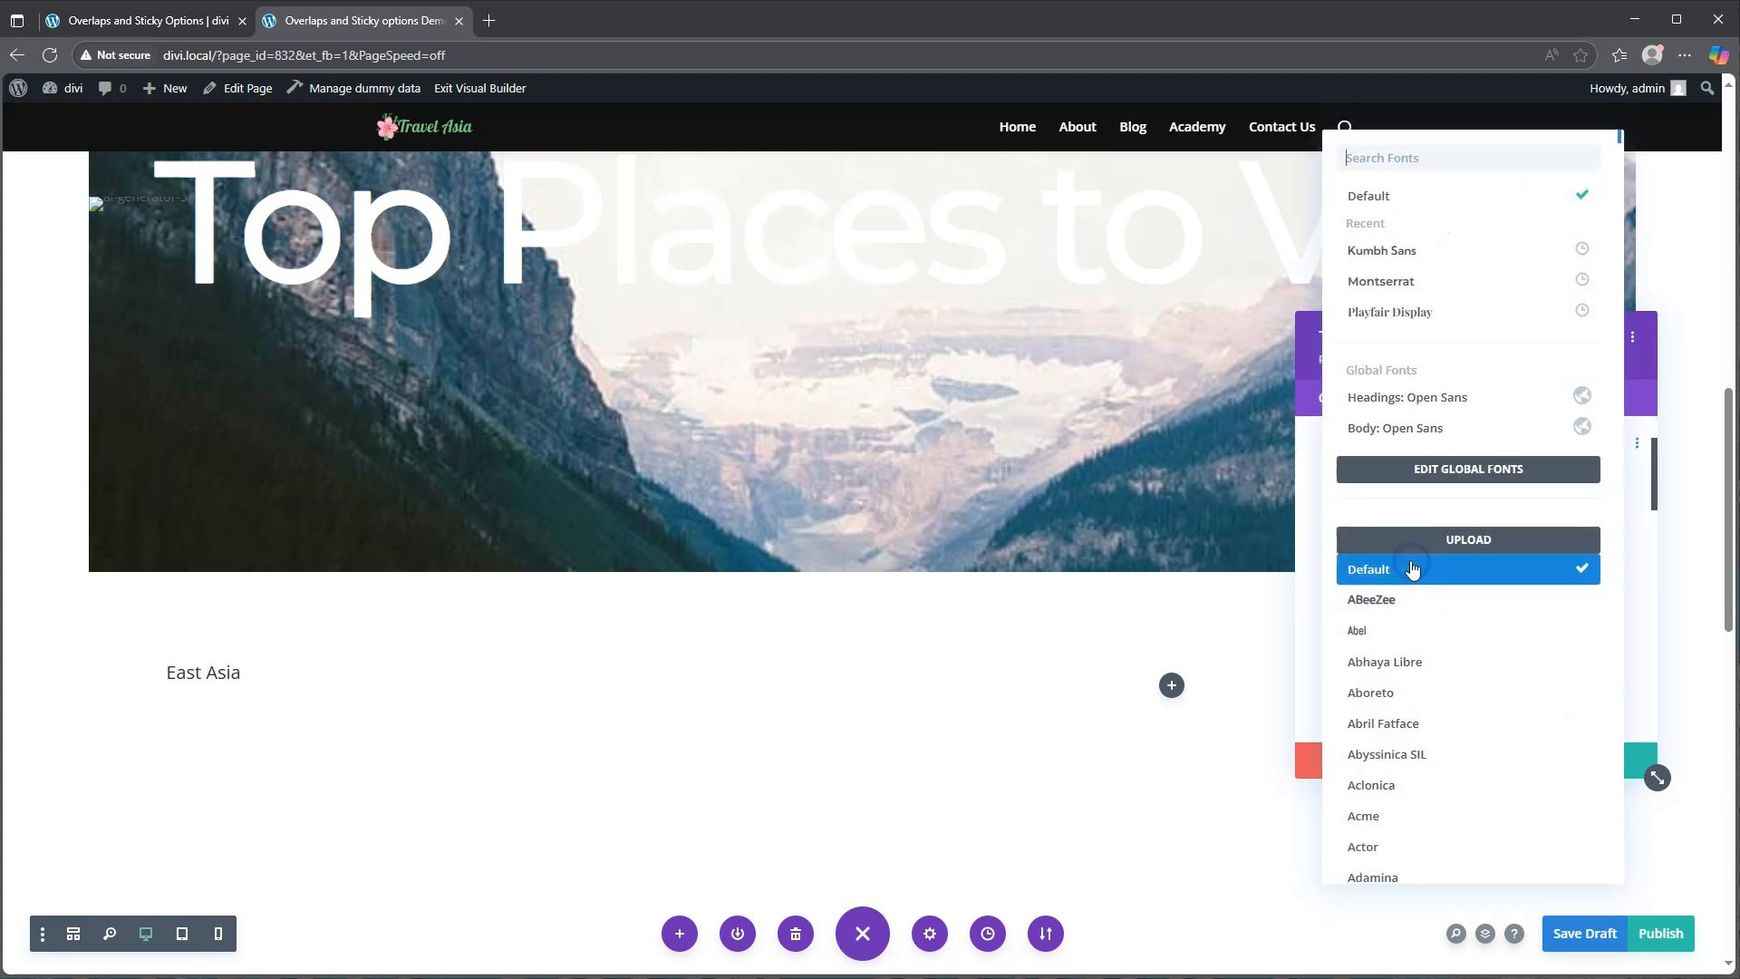
click(1305, 580)
click(1447, 490)
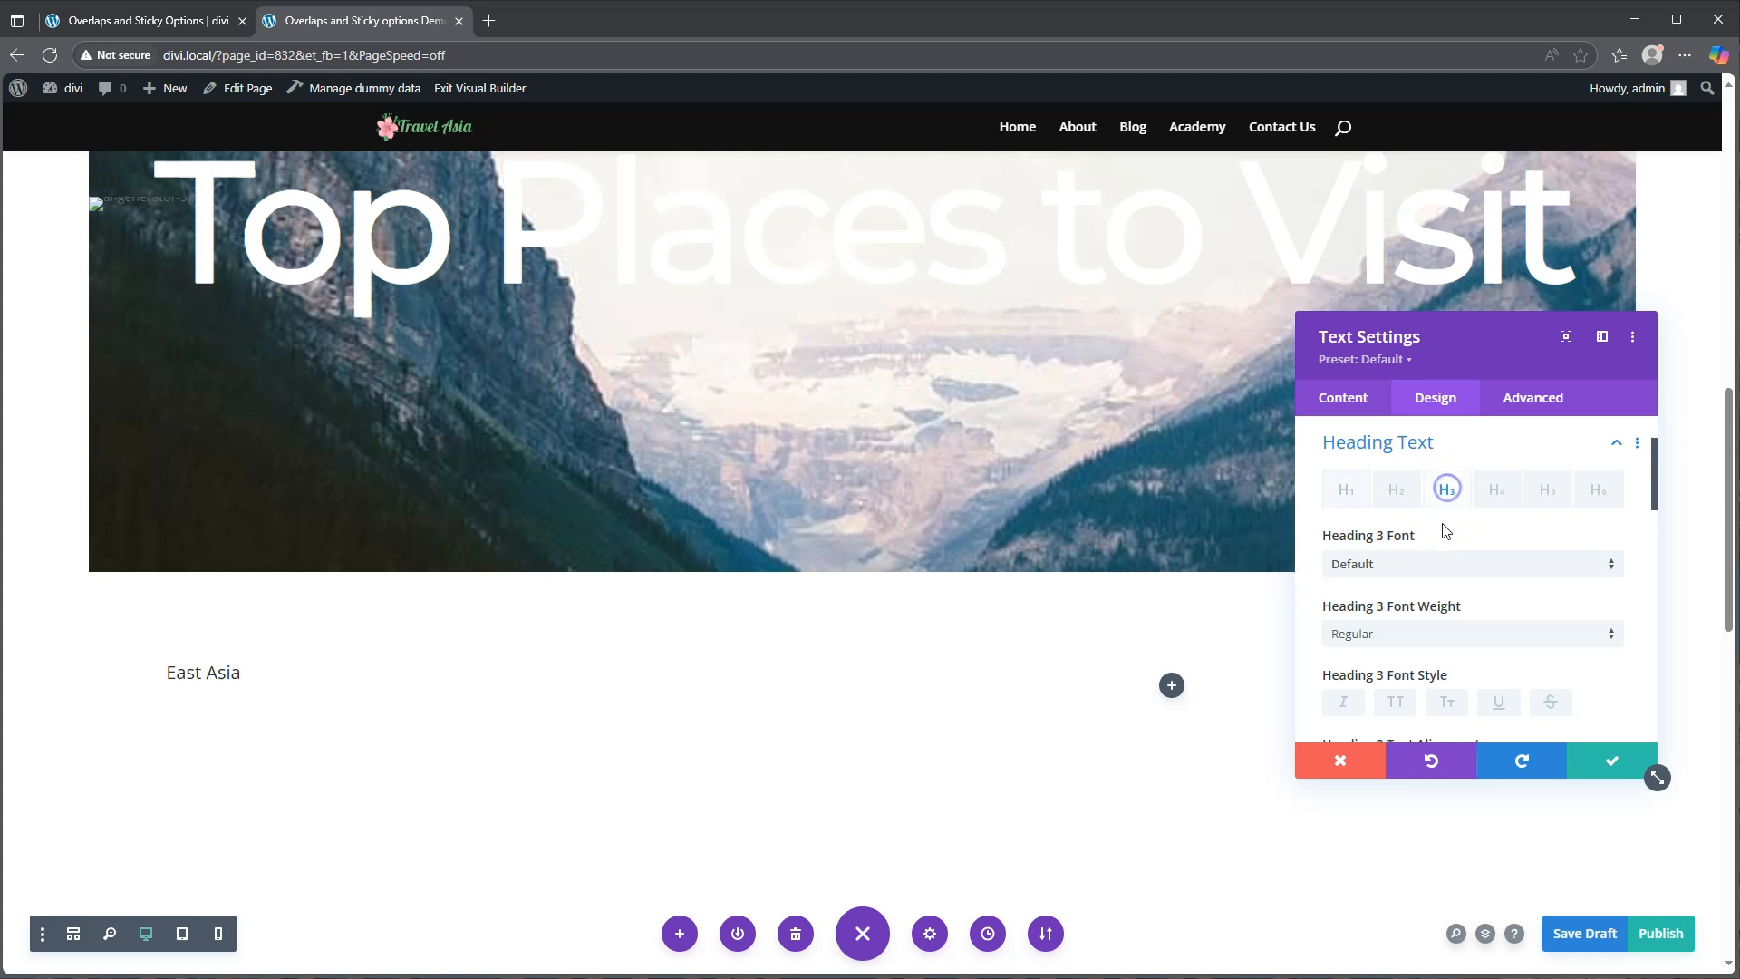
click(1387, 567)
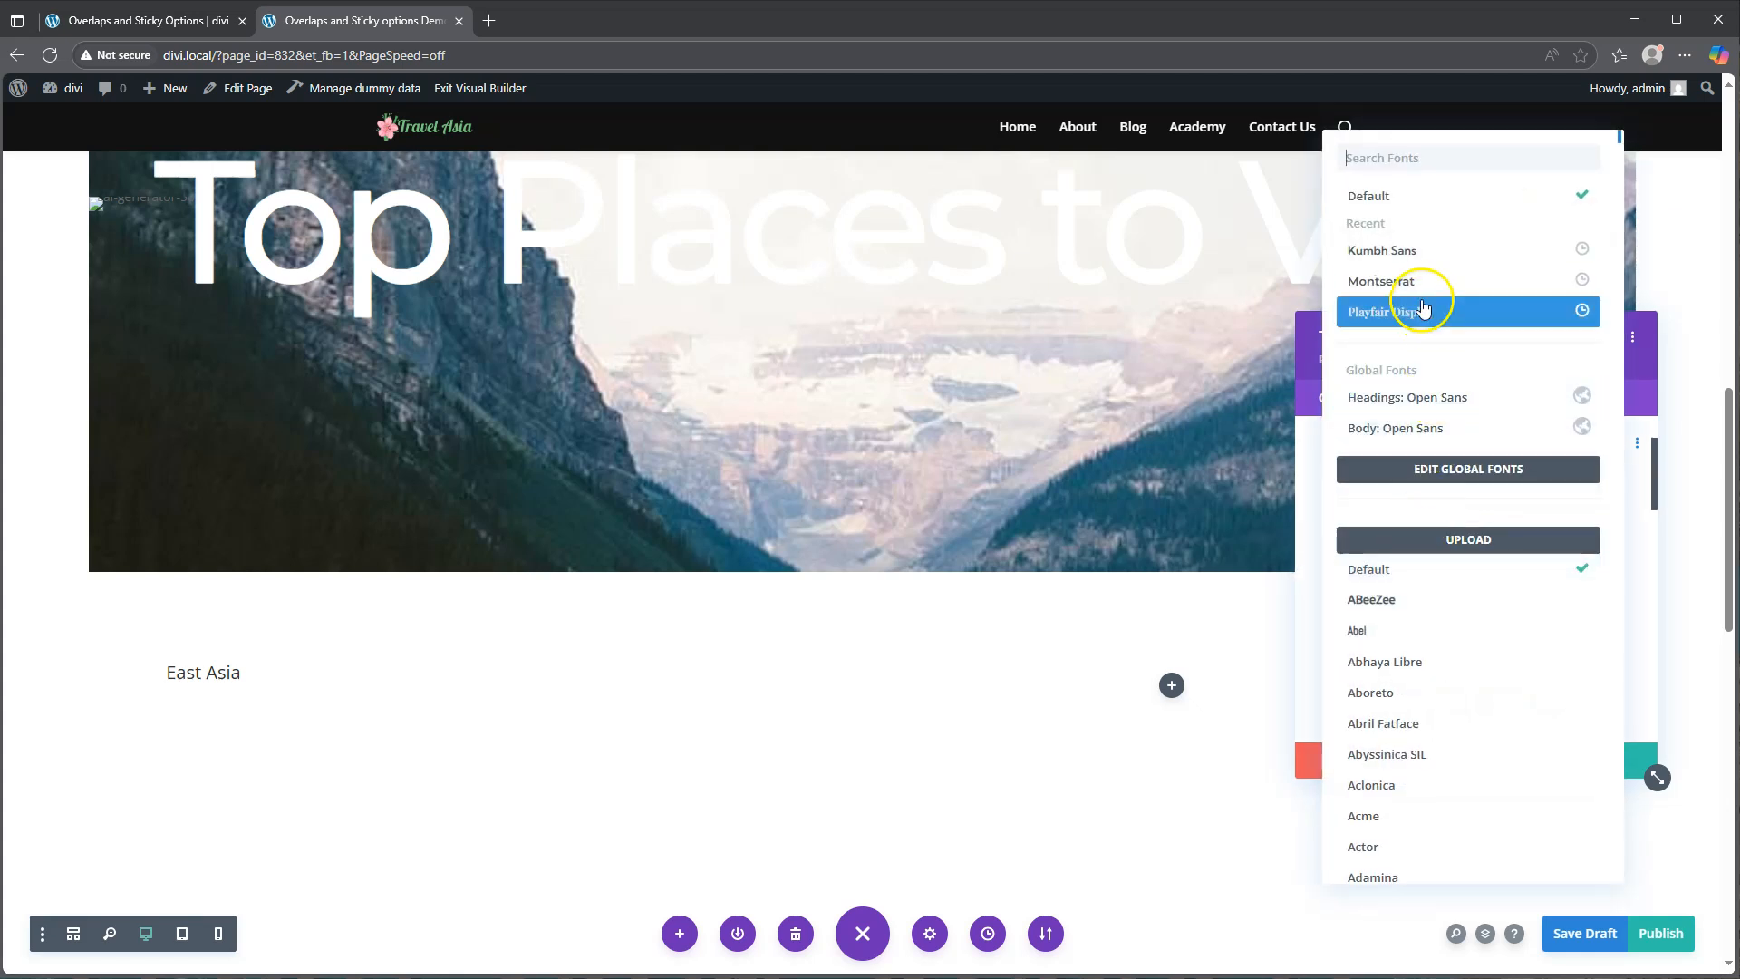
click(1419, 282)
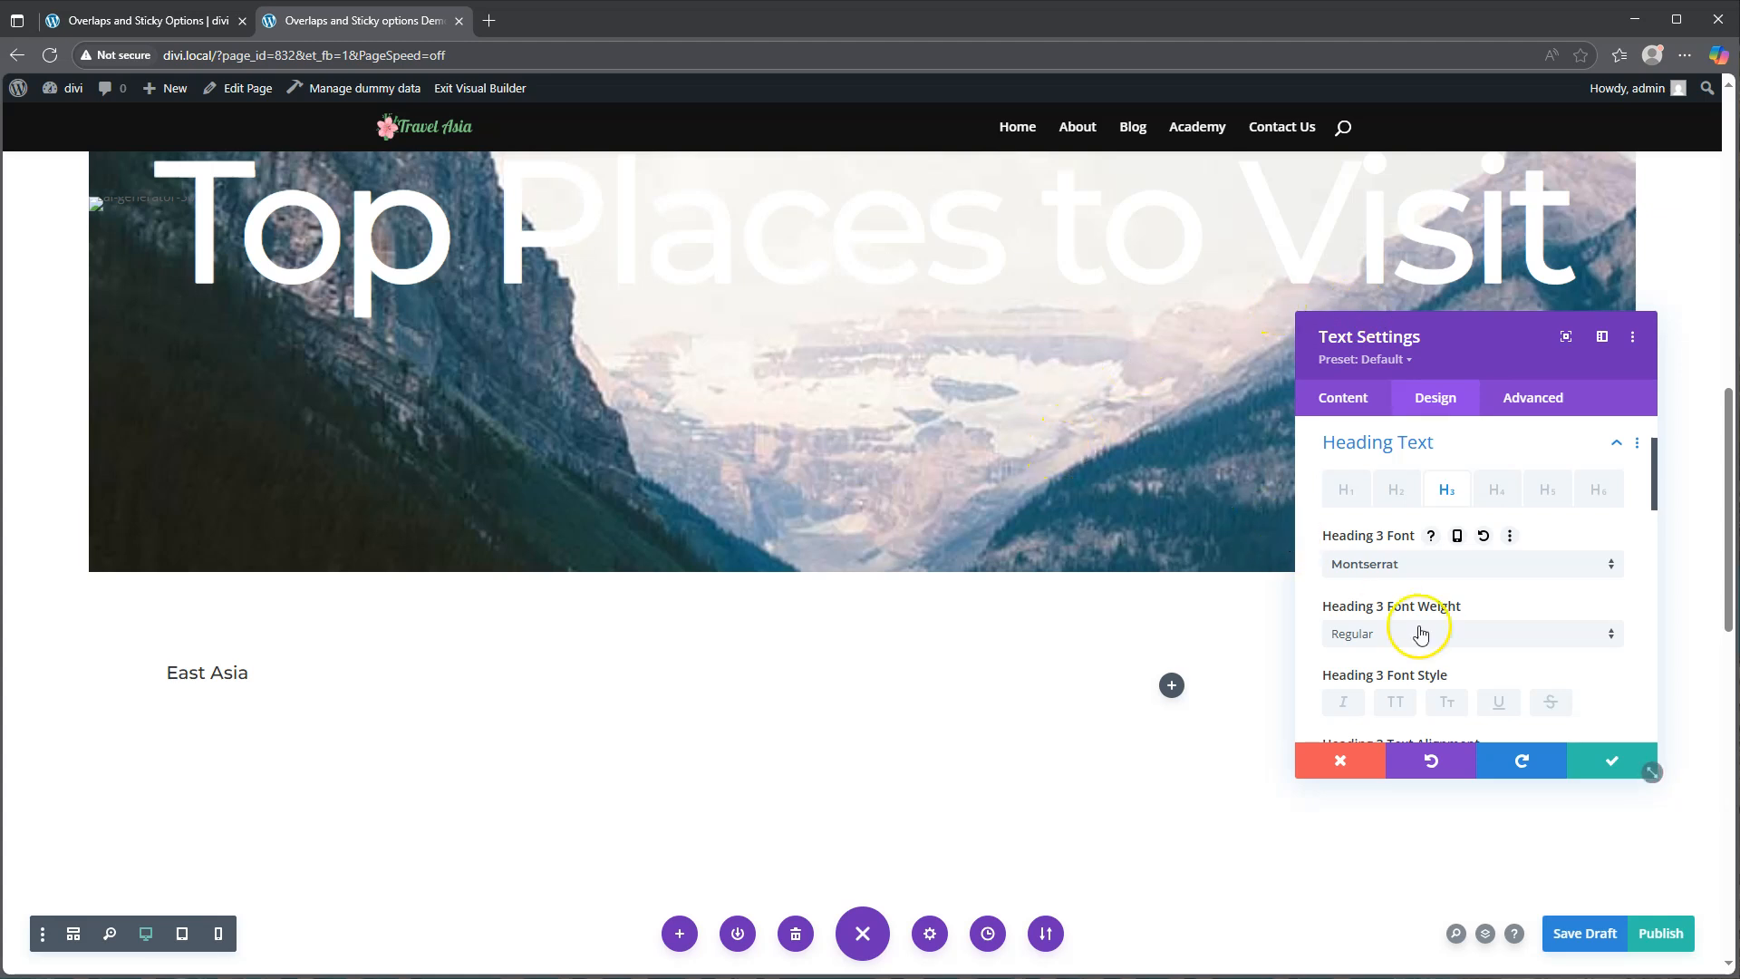
click(1501, 703)
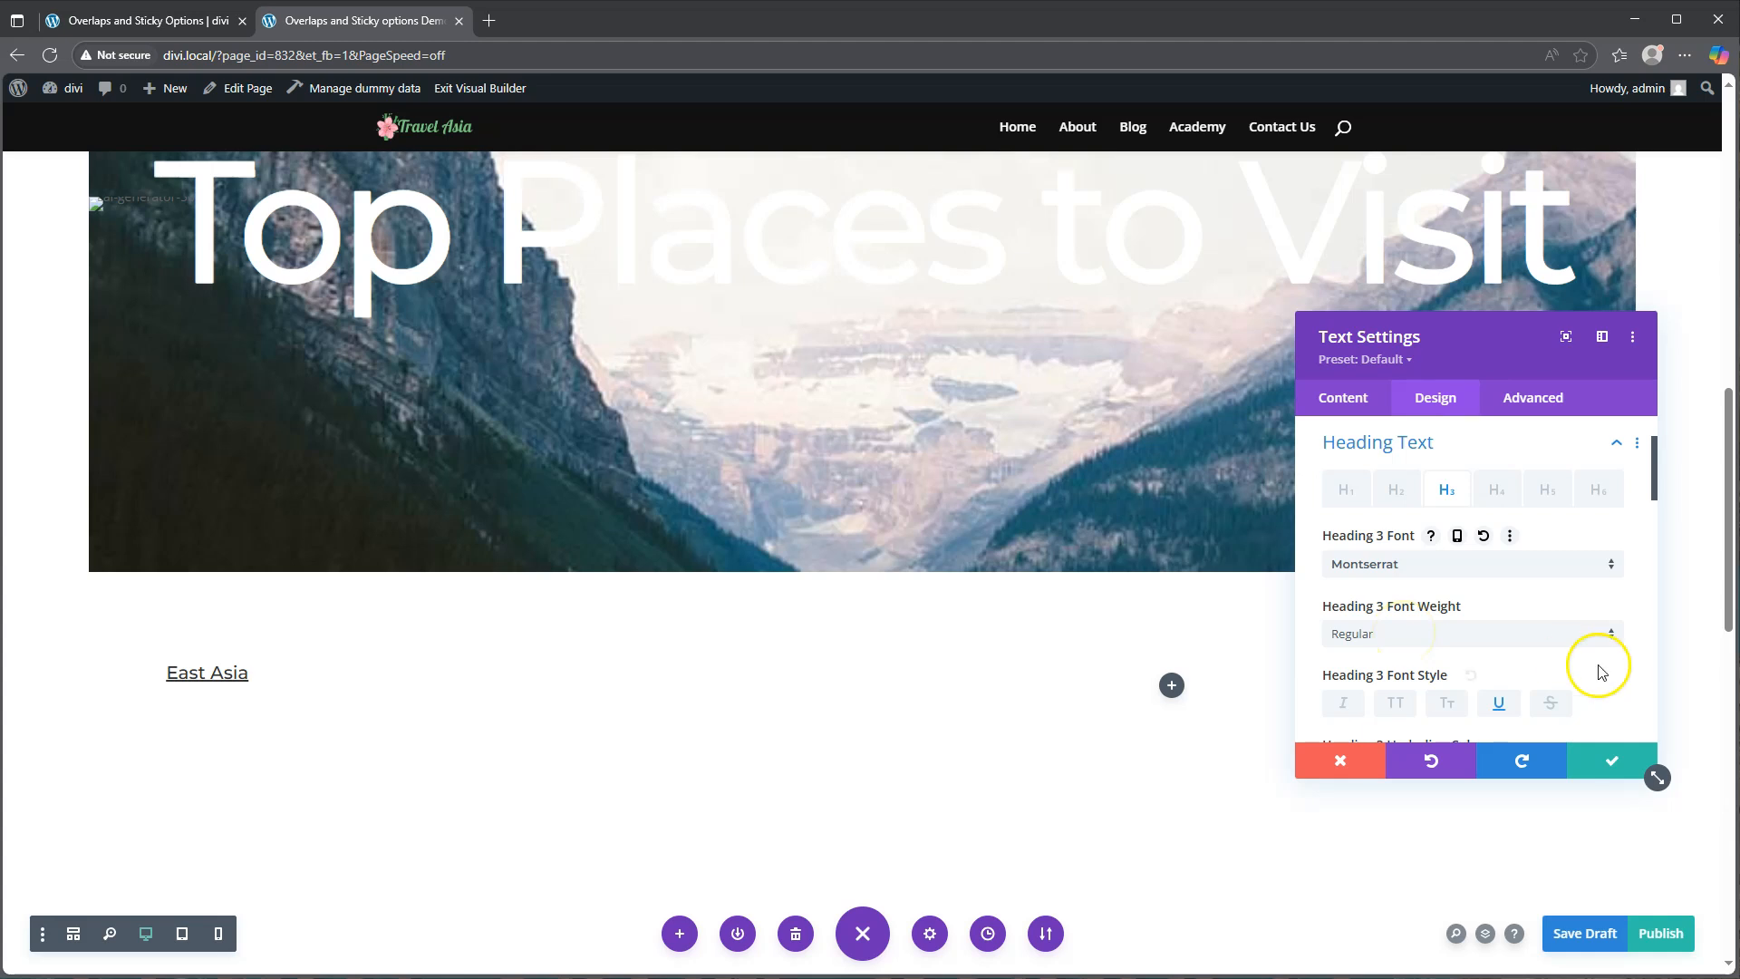
- Enable responsive values for the Heading 3 text size and set the desktop size to 4vw
scroll(1541, 651, down, 2)
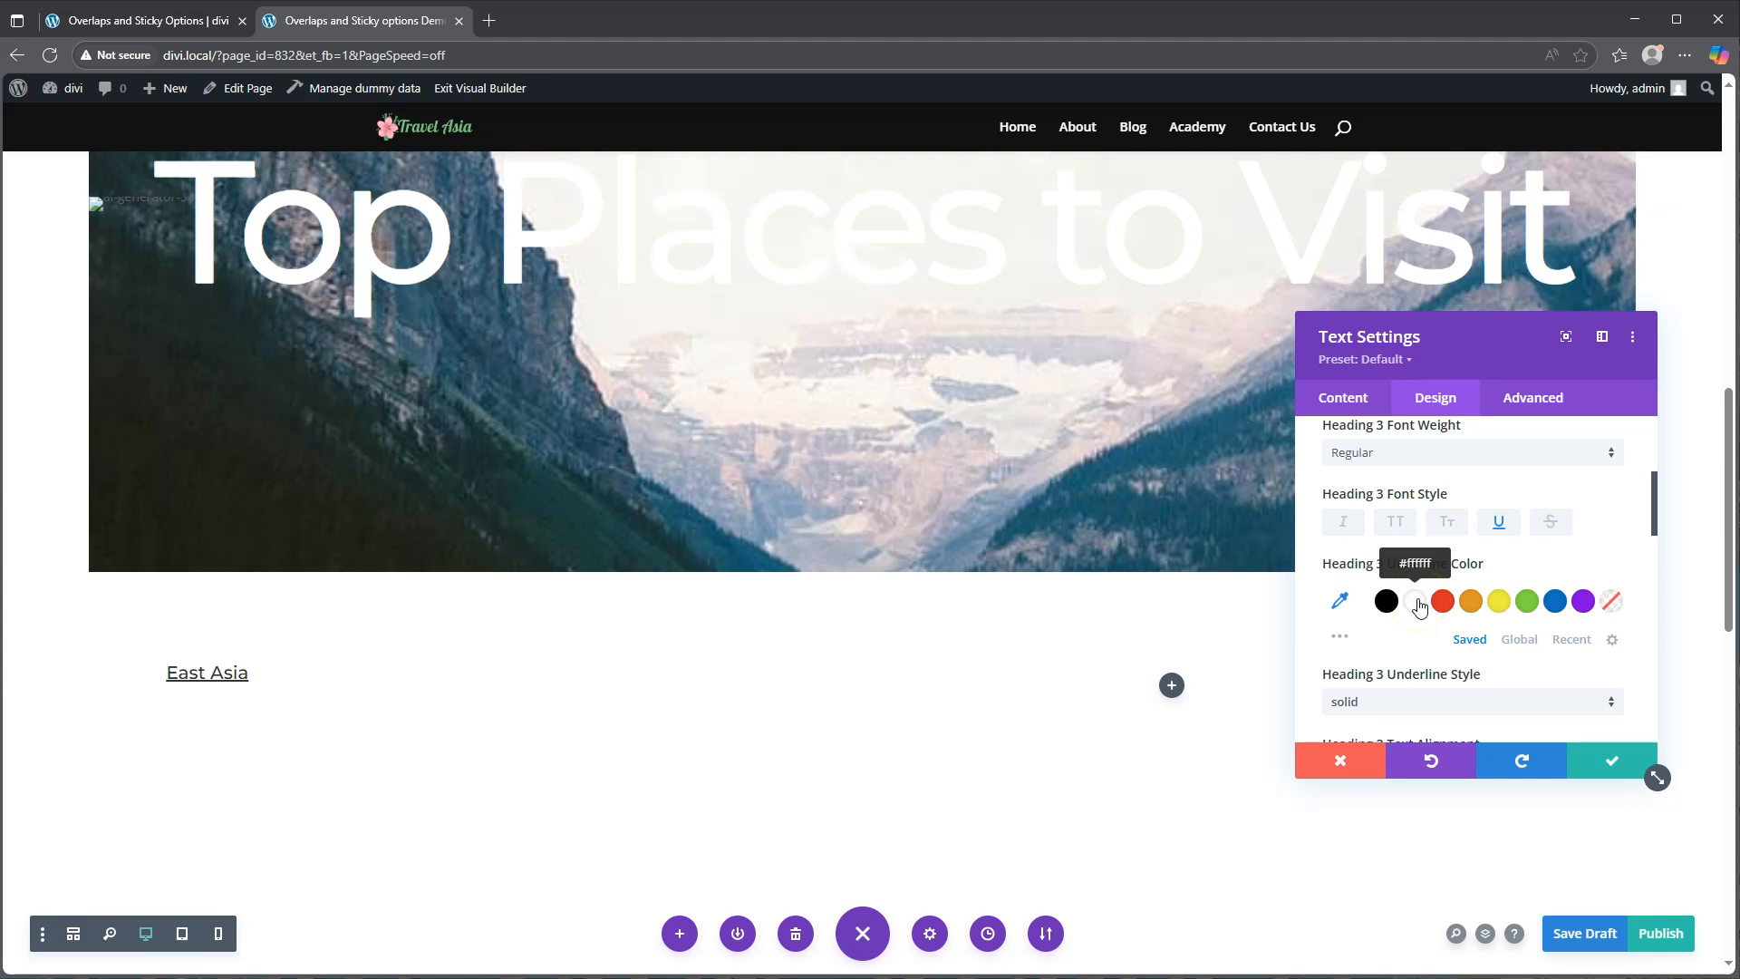
scroll(1419, 607, down, 1)
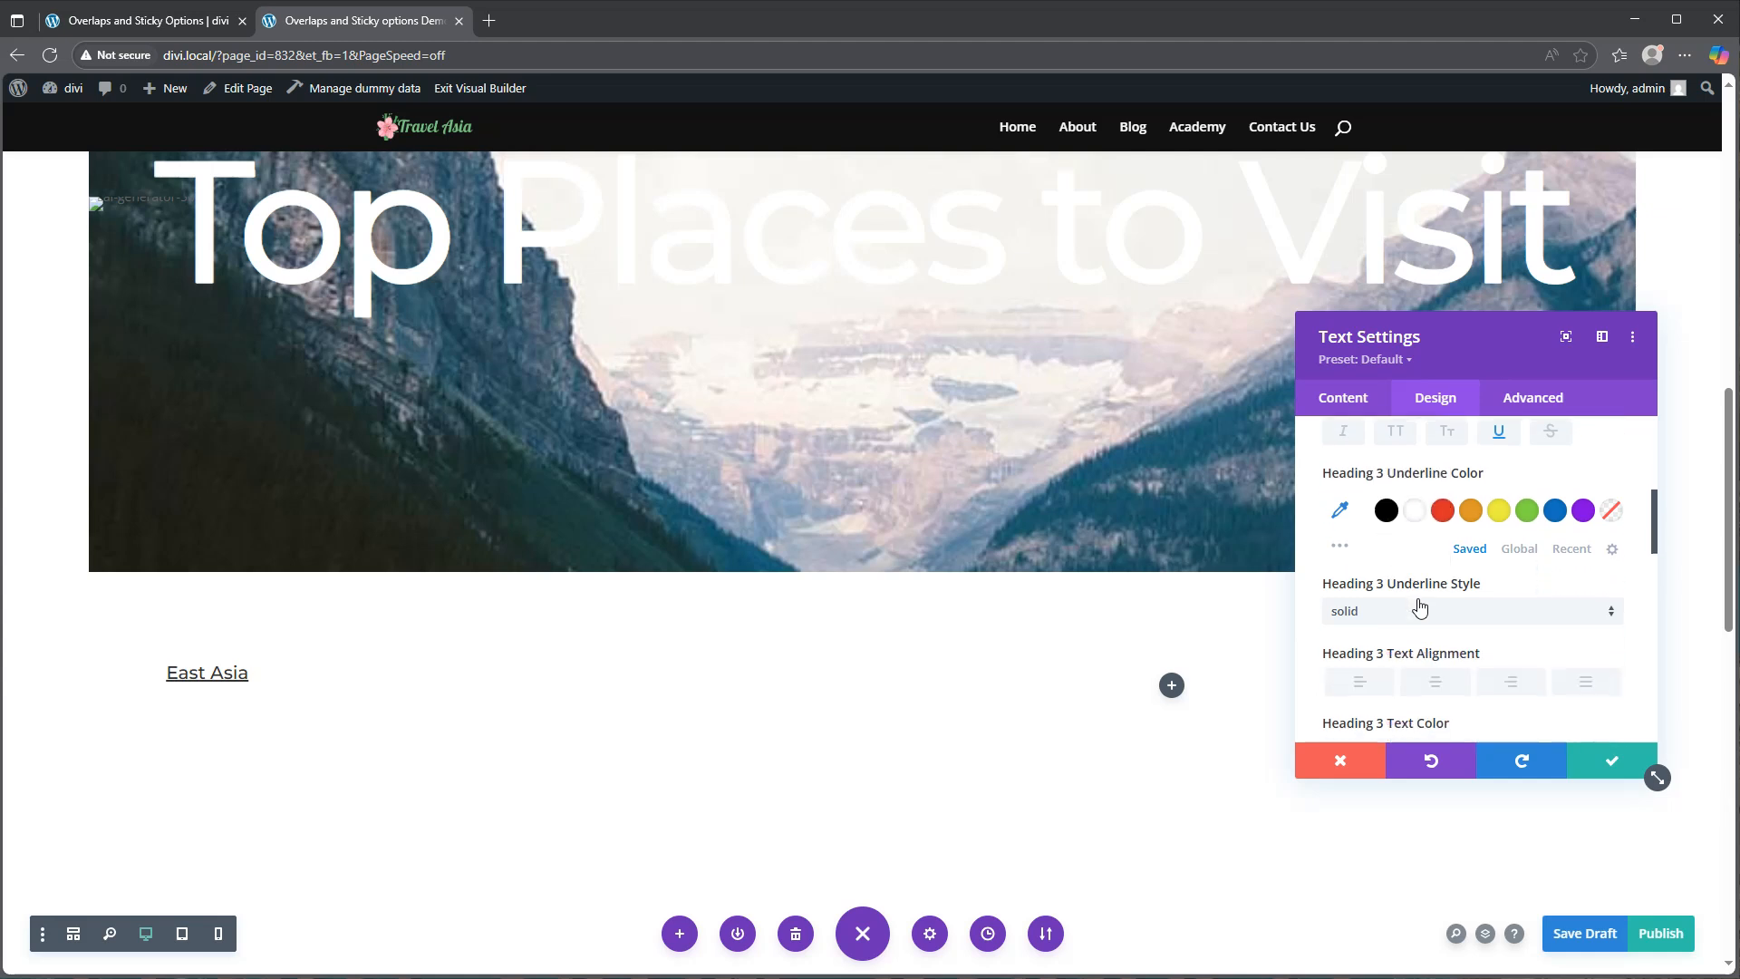
scroll(1419, 607, down, 3)
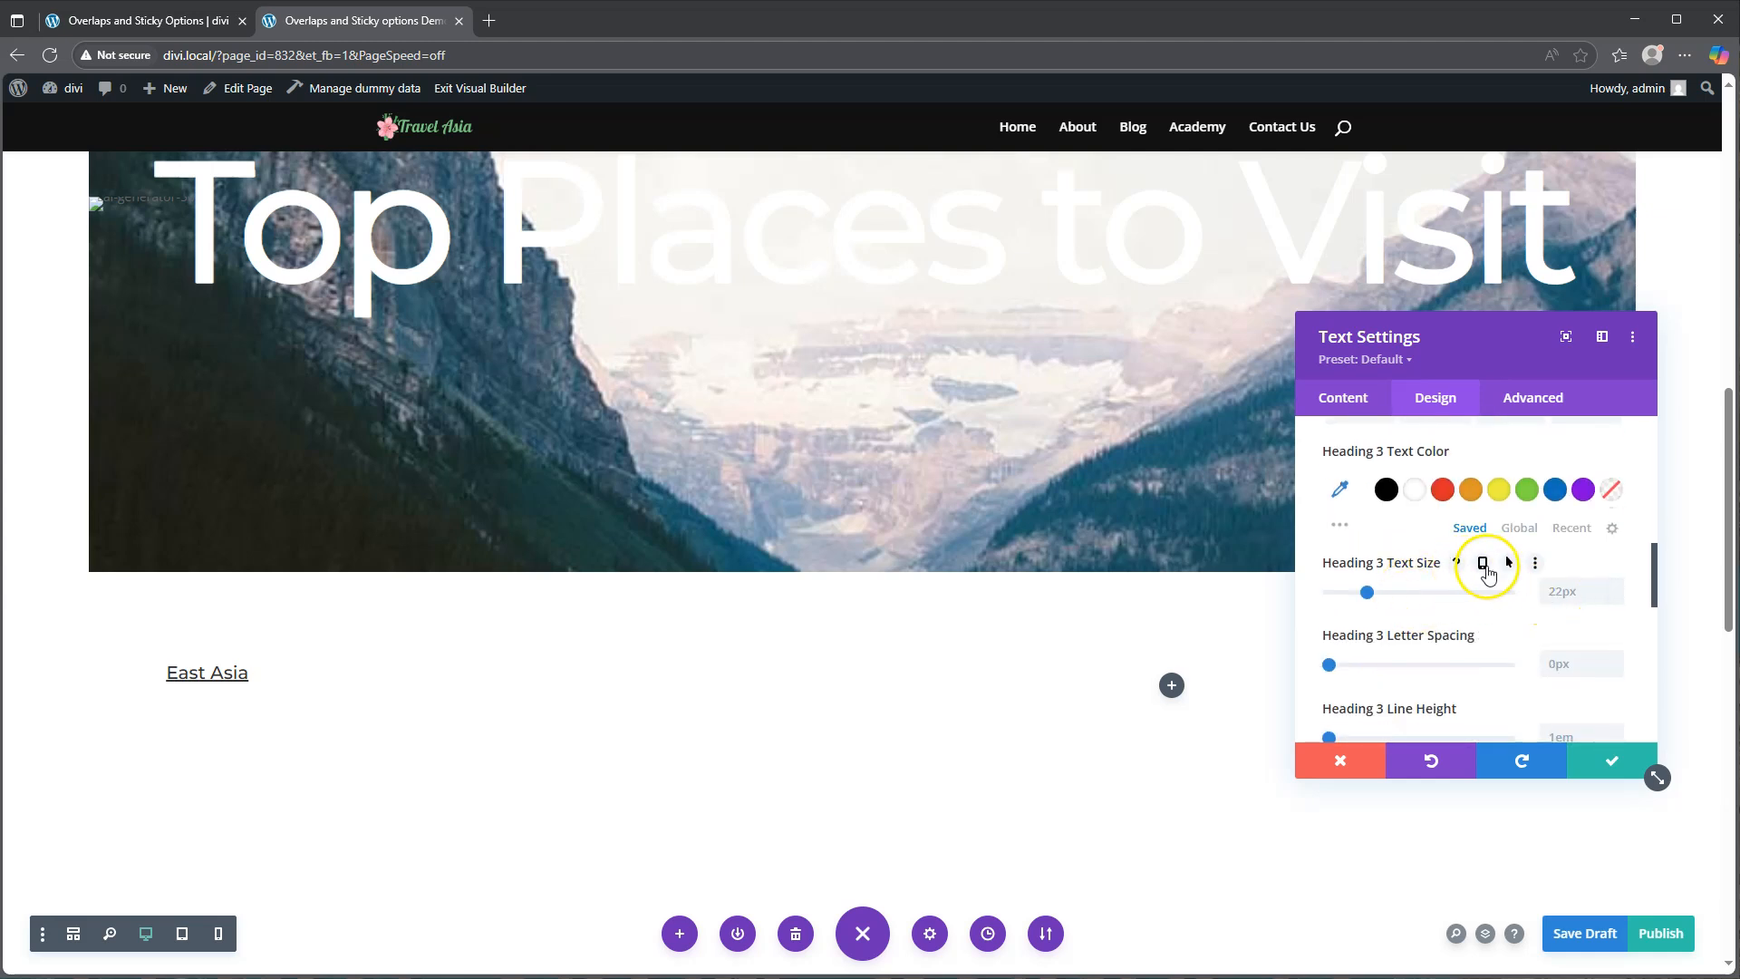
click(1484, 564)
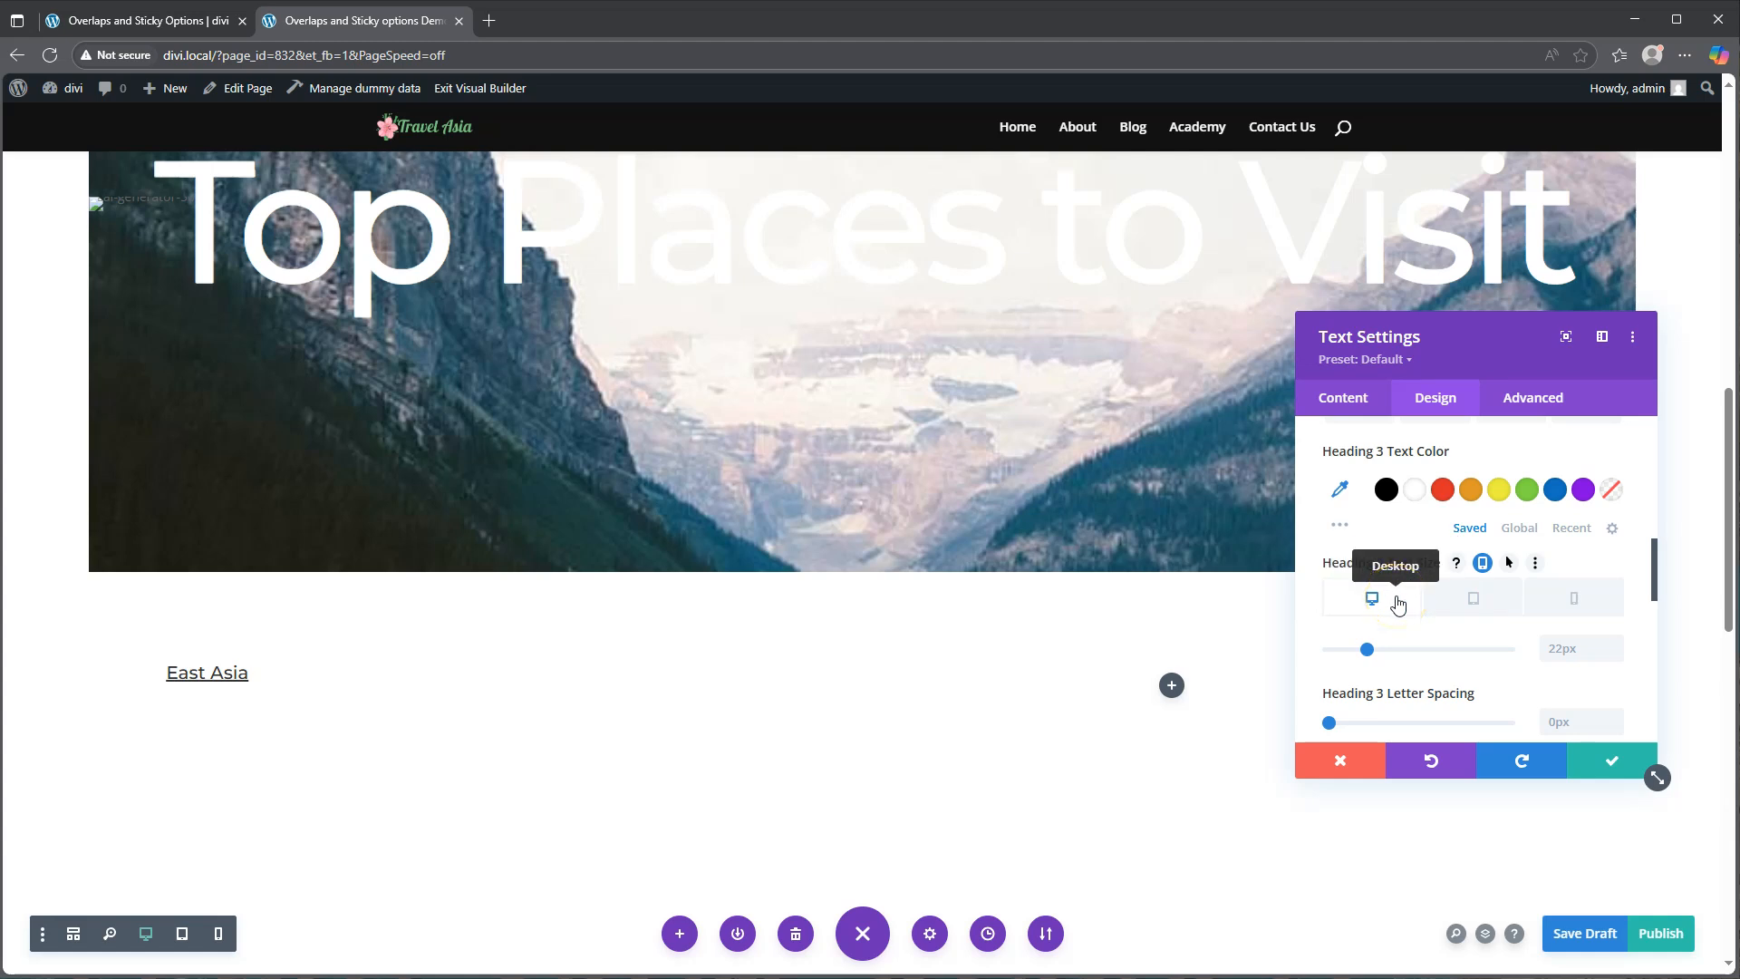
click(1433, 608)
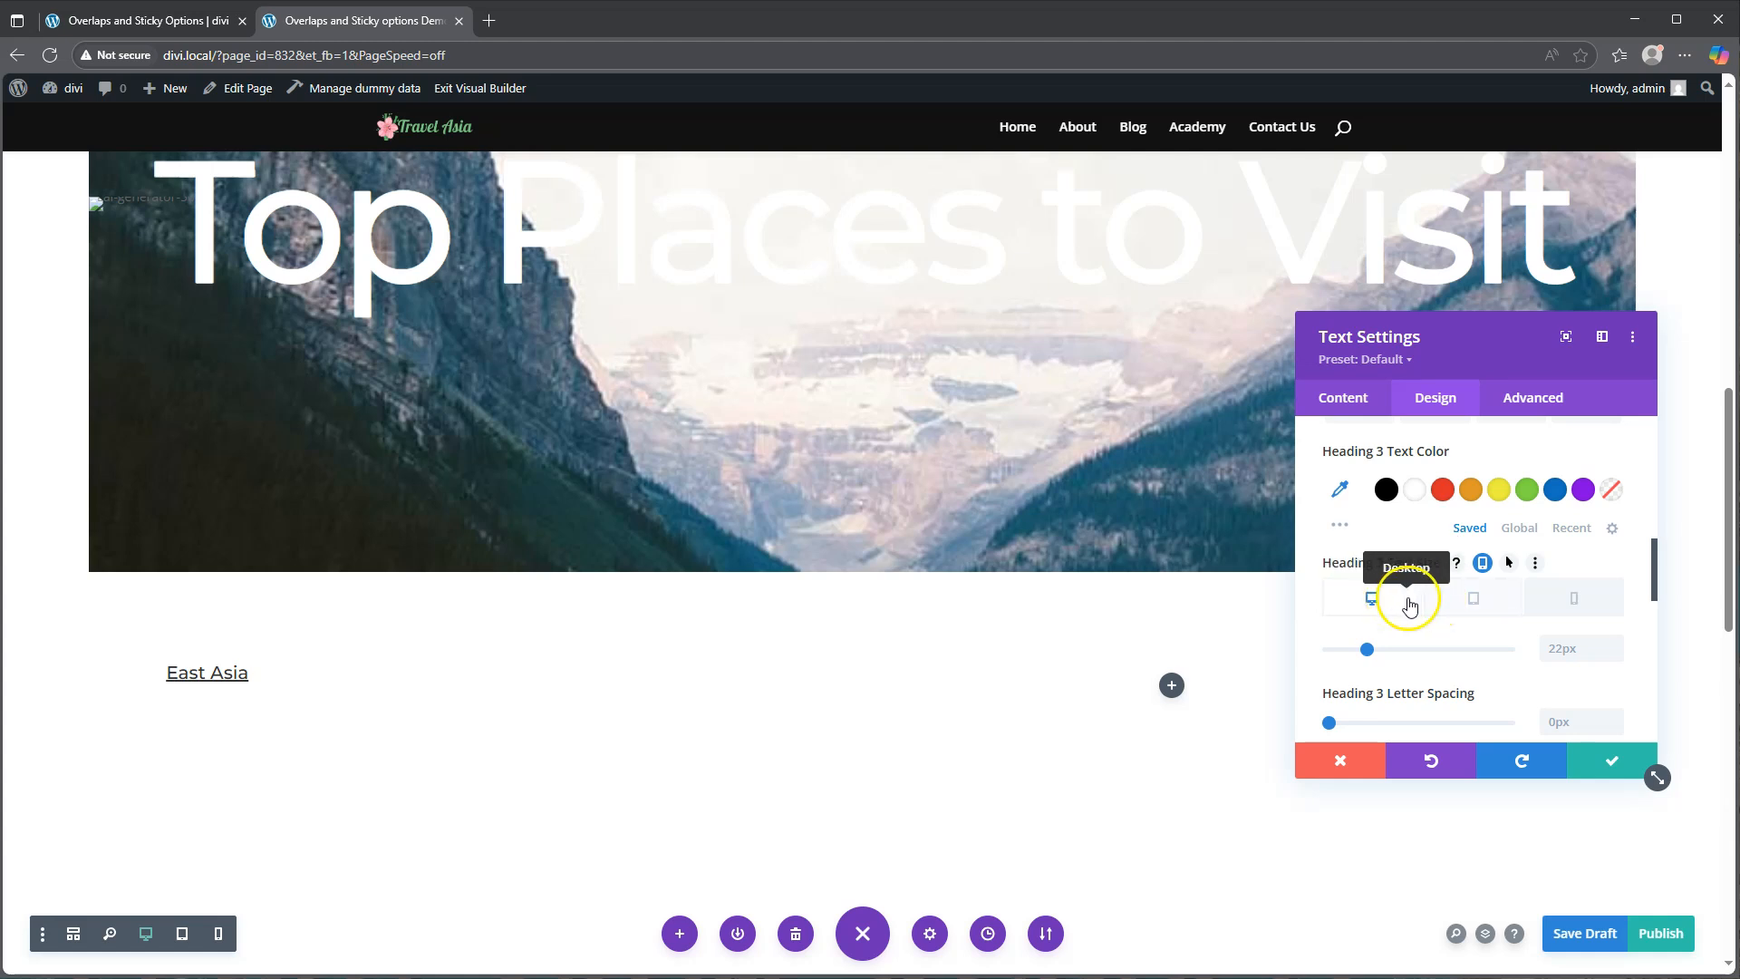
click(1462, 614)
click(1557, 649)
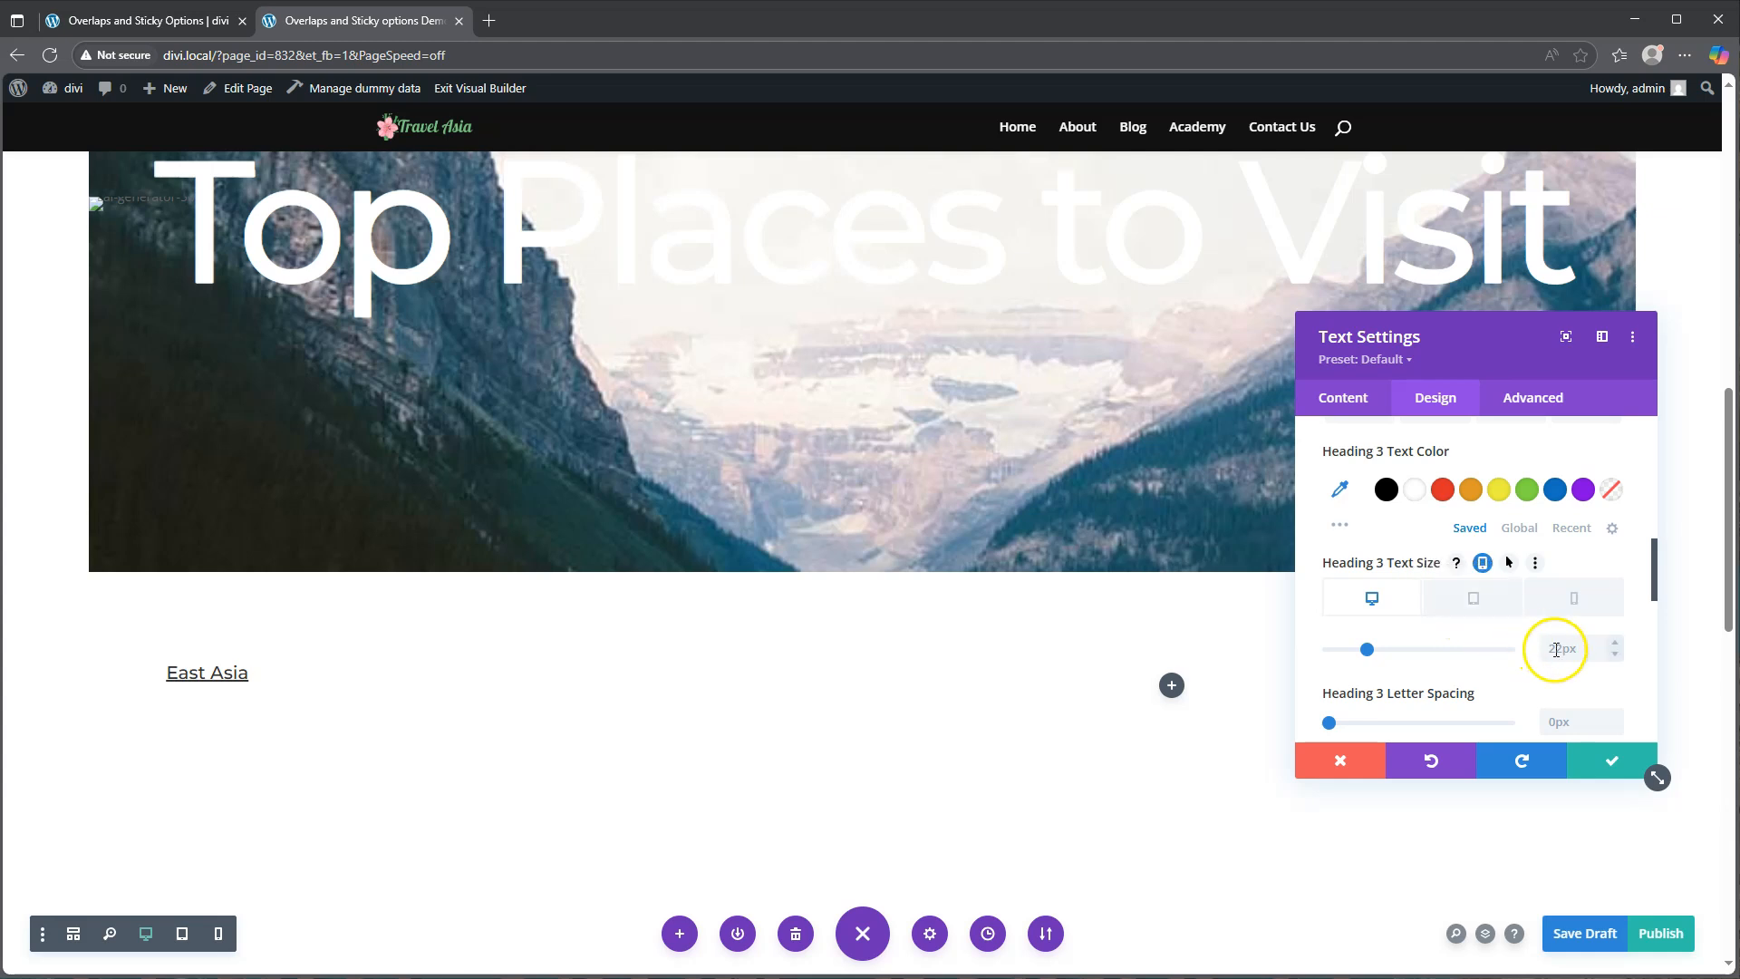
text(4px)
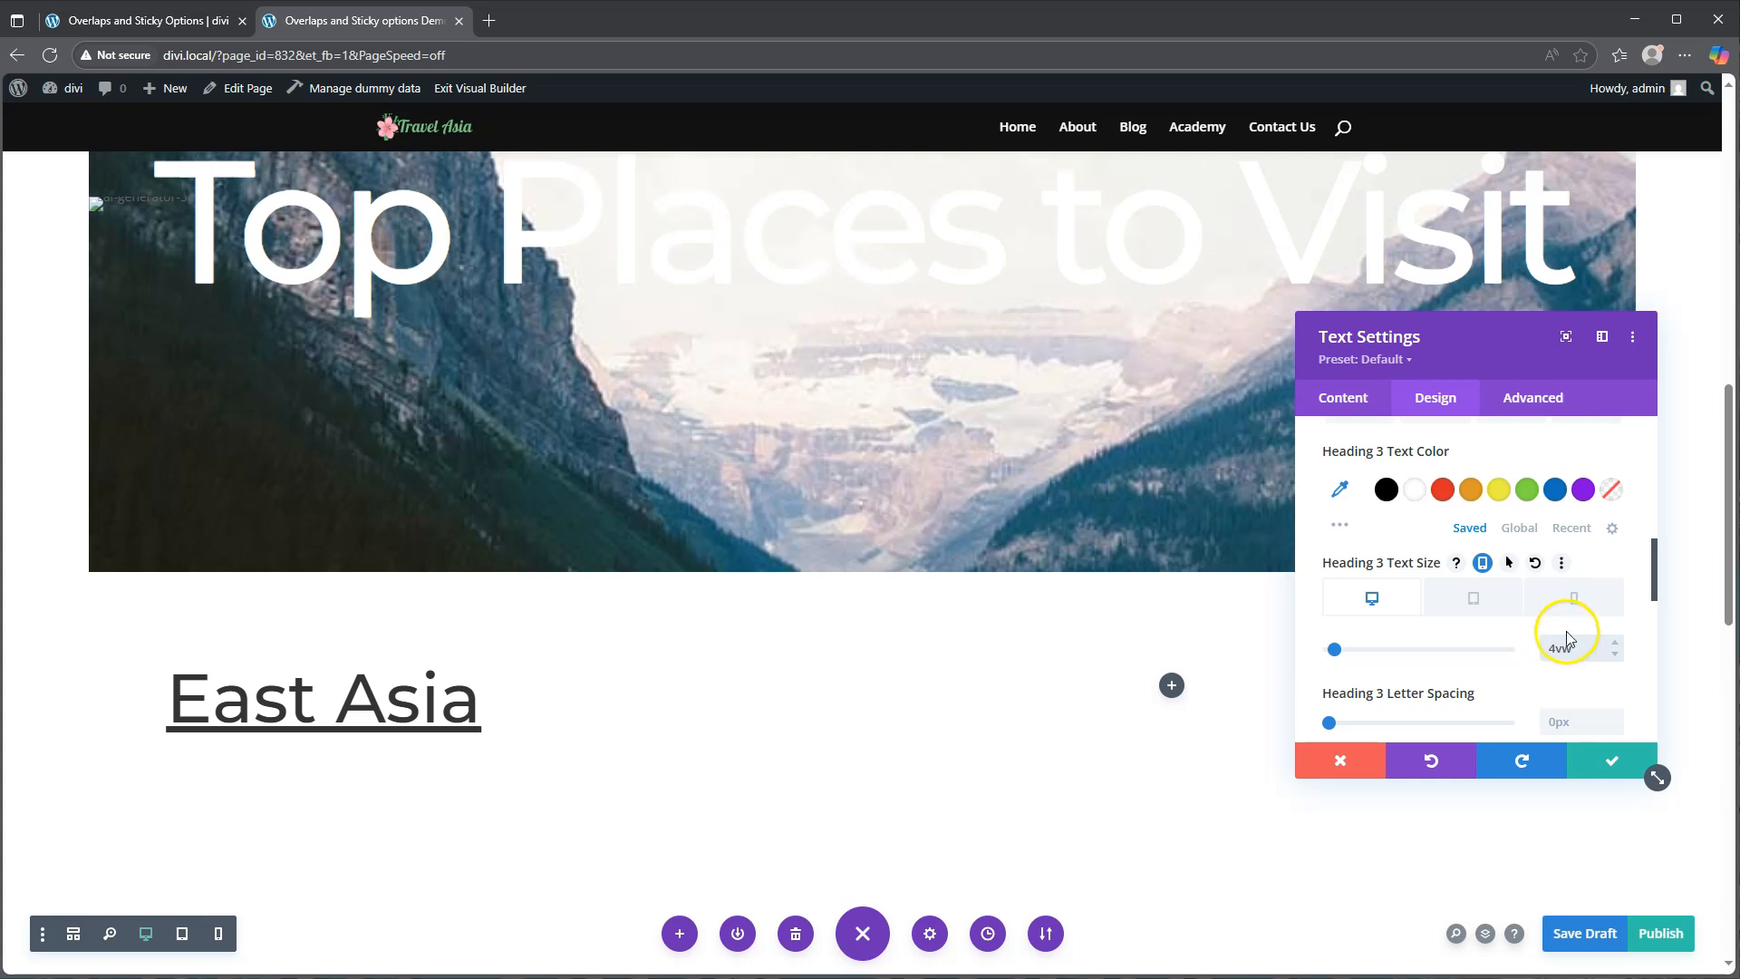
- Set the tablet Heading 3 text size of the "East Asia" text to 10vw
click(1470, 596)
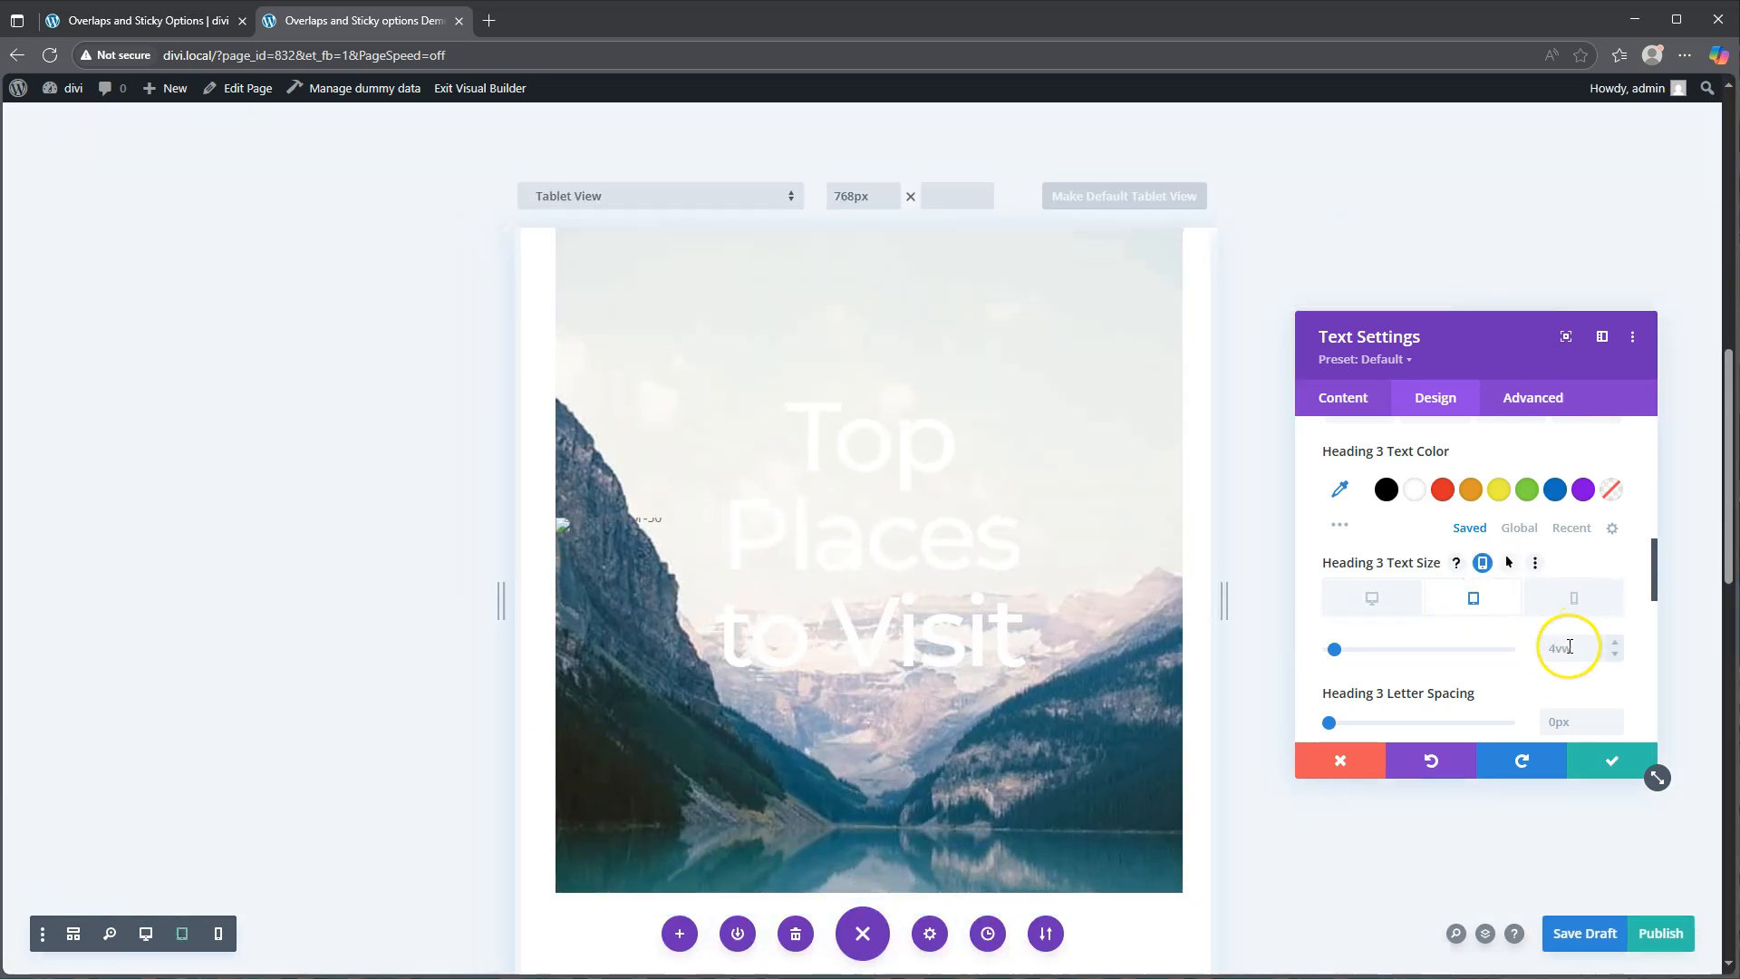
scroll(956, 602, down, 5)
click(1618, 644)
click(1616, 645)
click(1614, 644)
click(1613, 644)
click(1612, 644)
click(1612, 644)
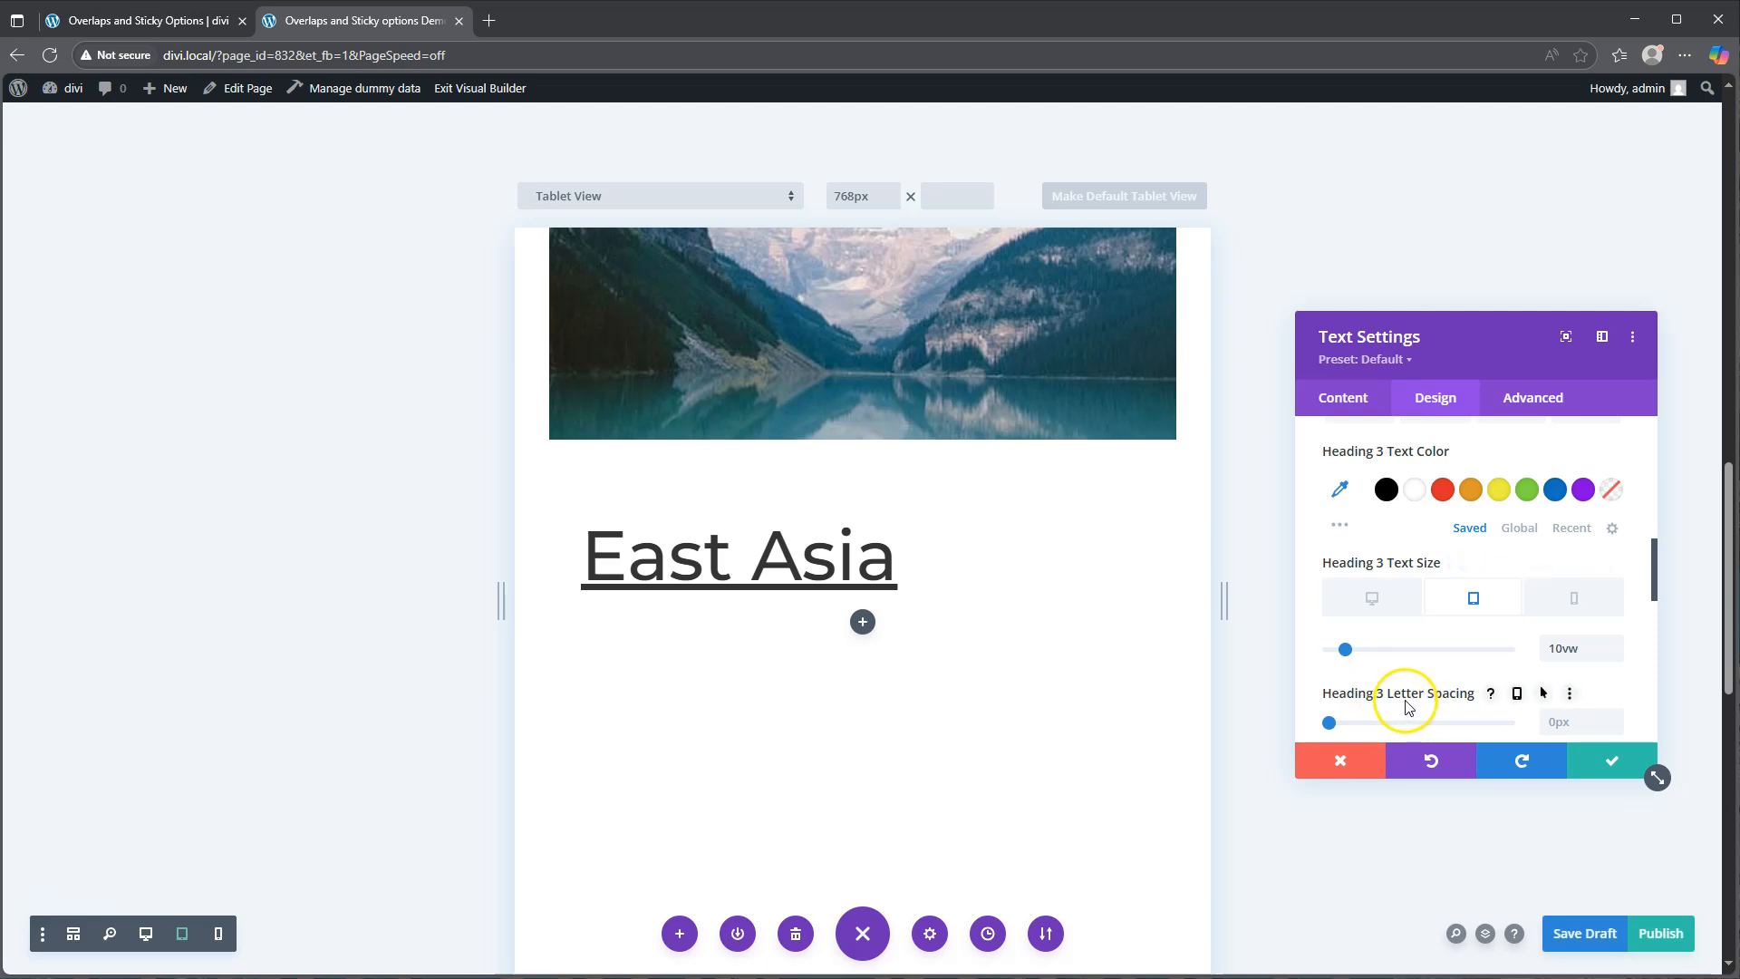
- Set the Heading 3 letter spacing to -3px and return to the desktop values to check the "East Asia" heading
click(1561, 724)
text(-3)
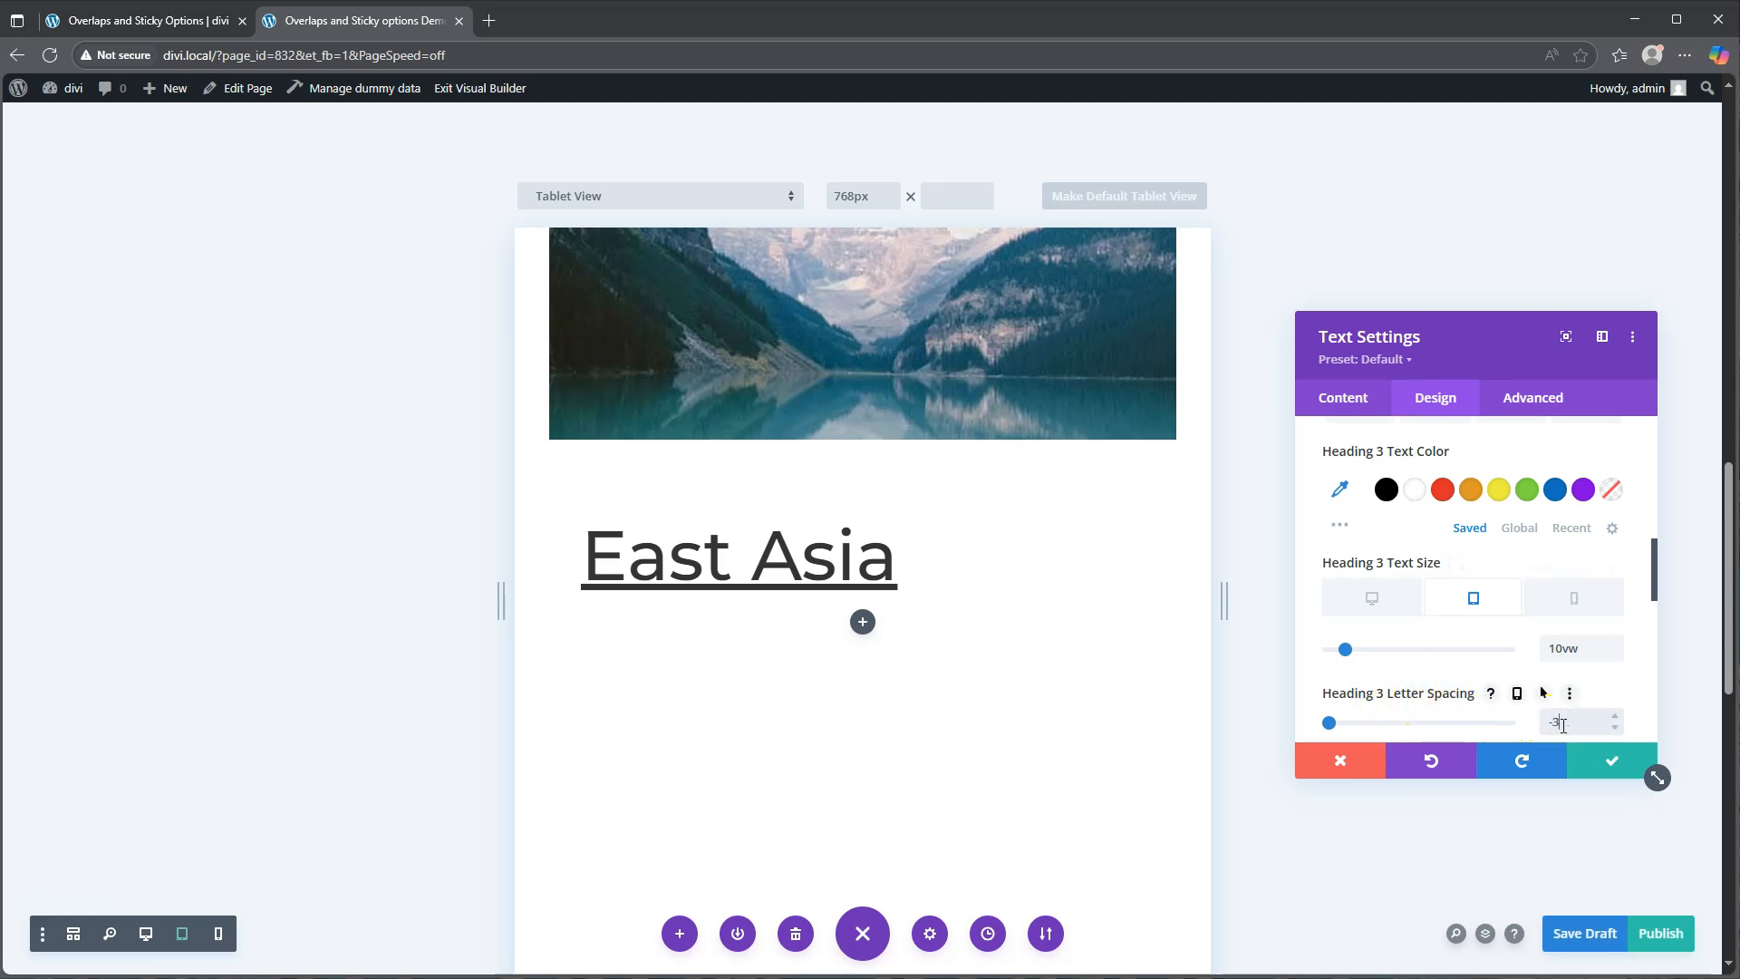
text(px)
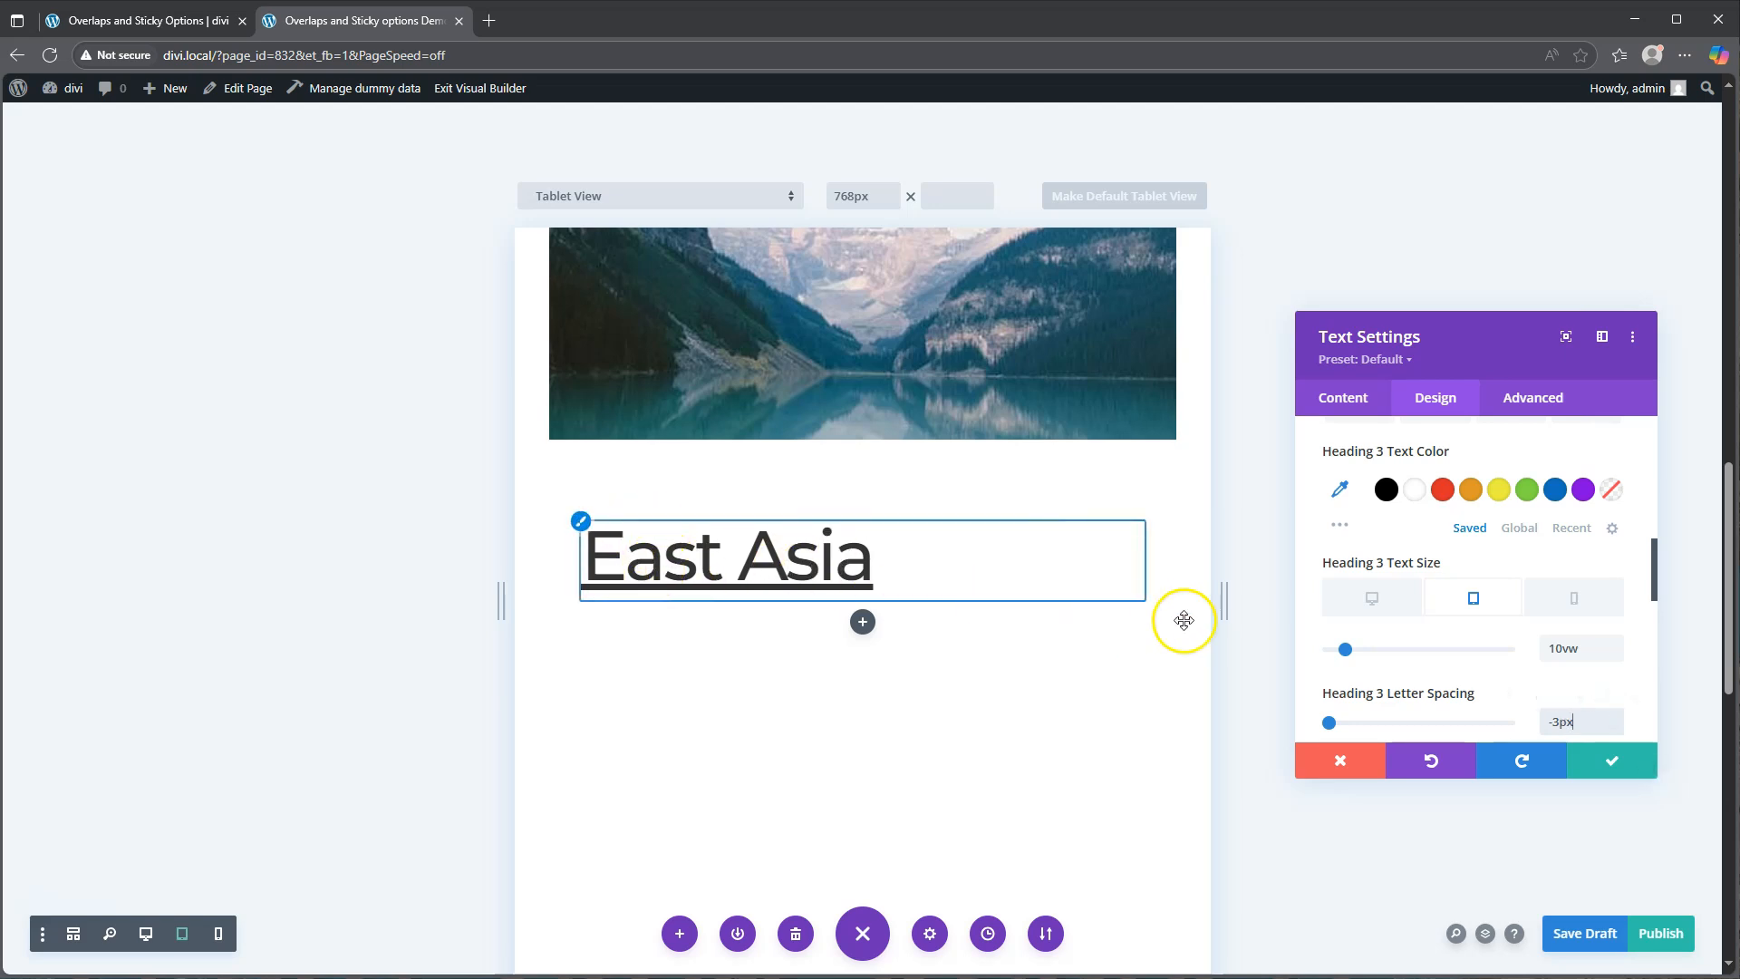
click(1364, 605)
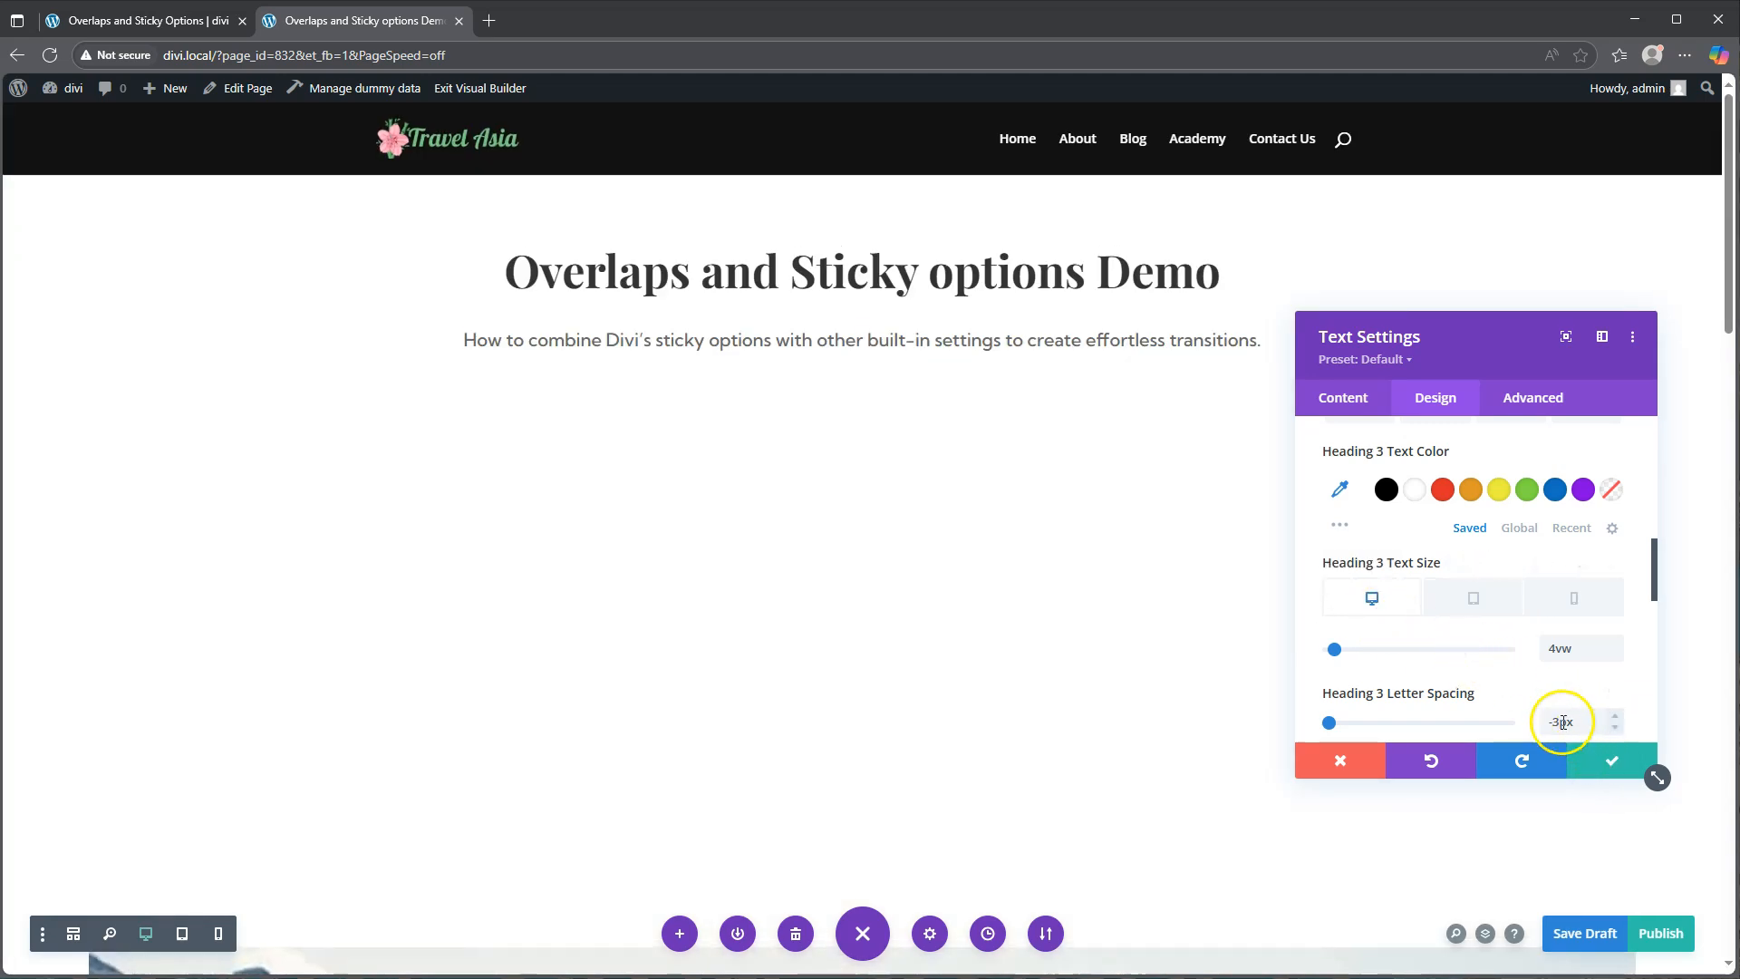
scroll(1008, 605, down, 10)
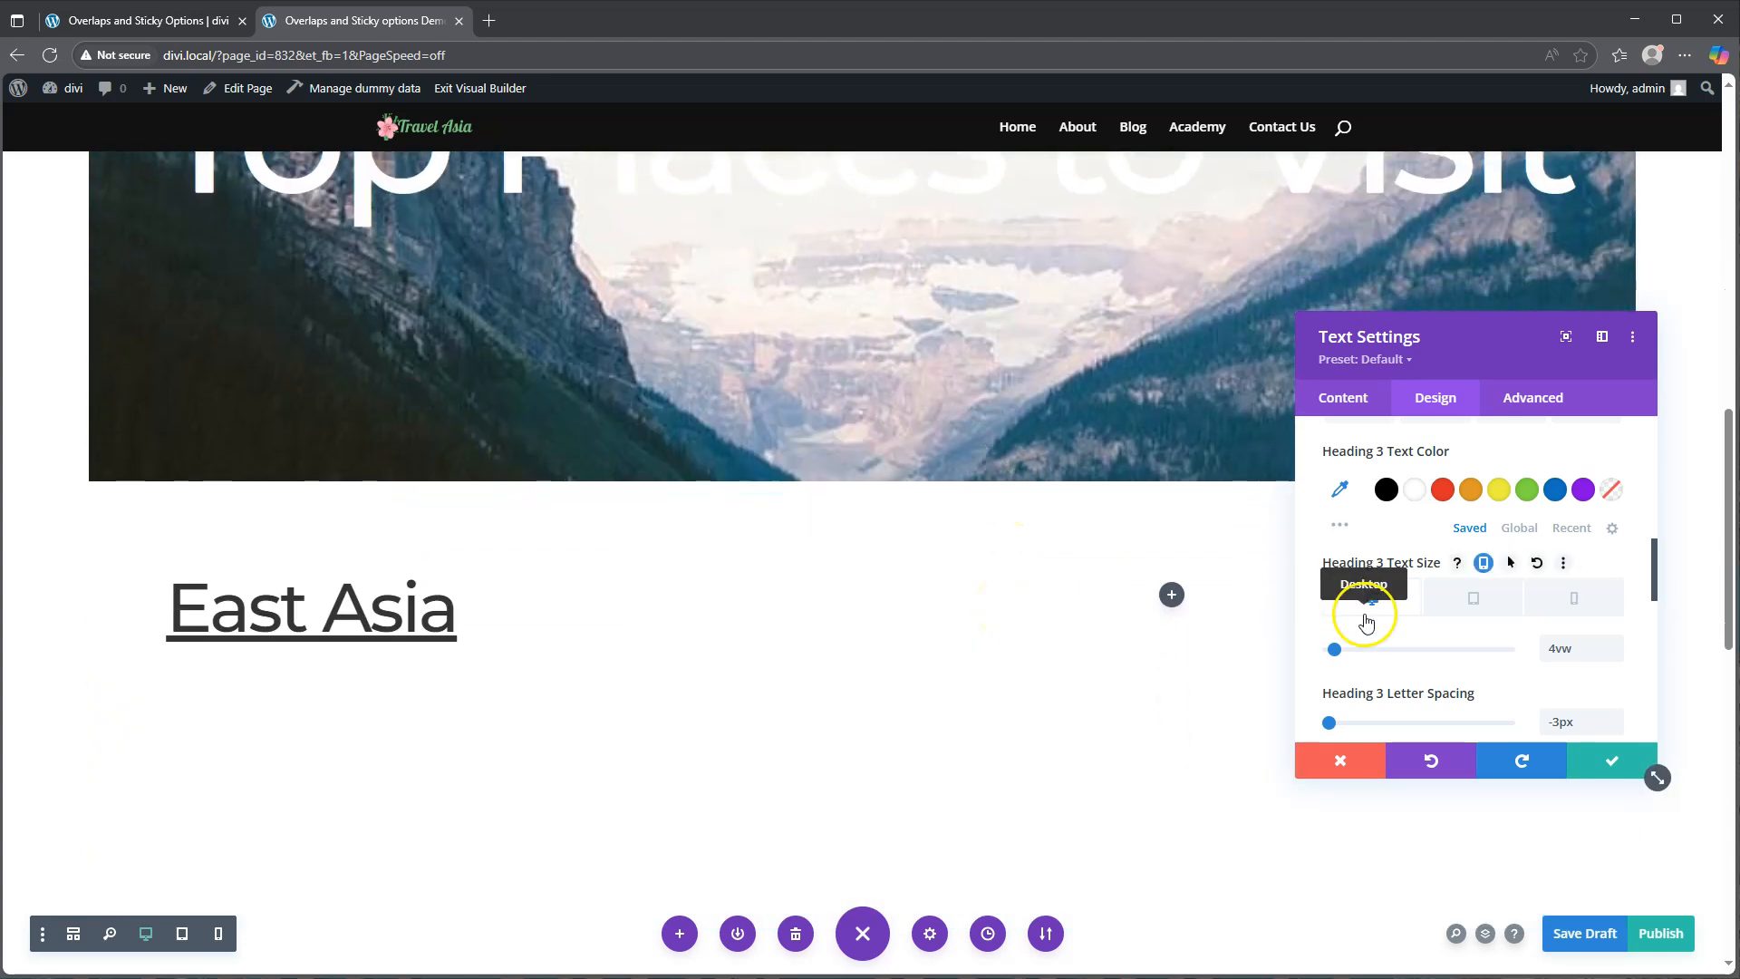
- Set both the Heading 3 underline color and the Heading 3 text color of "East Asia" to white
scroll(1458, 605, up, 3)
scroll(1458, 606, up, 2)
click(1415, 601)
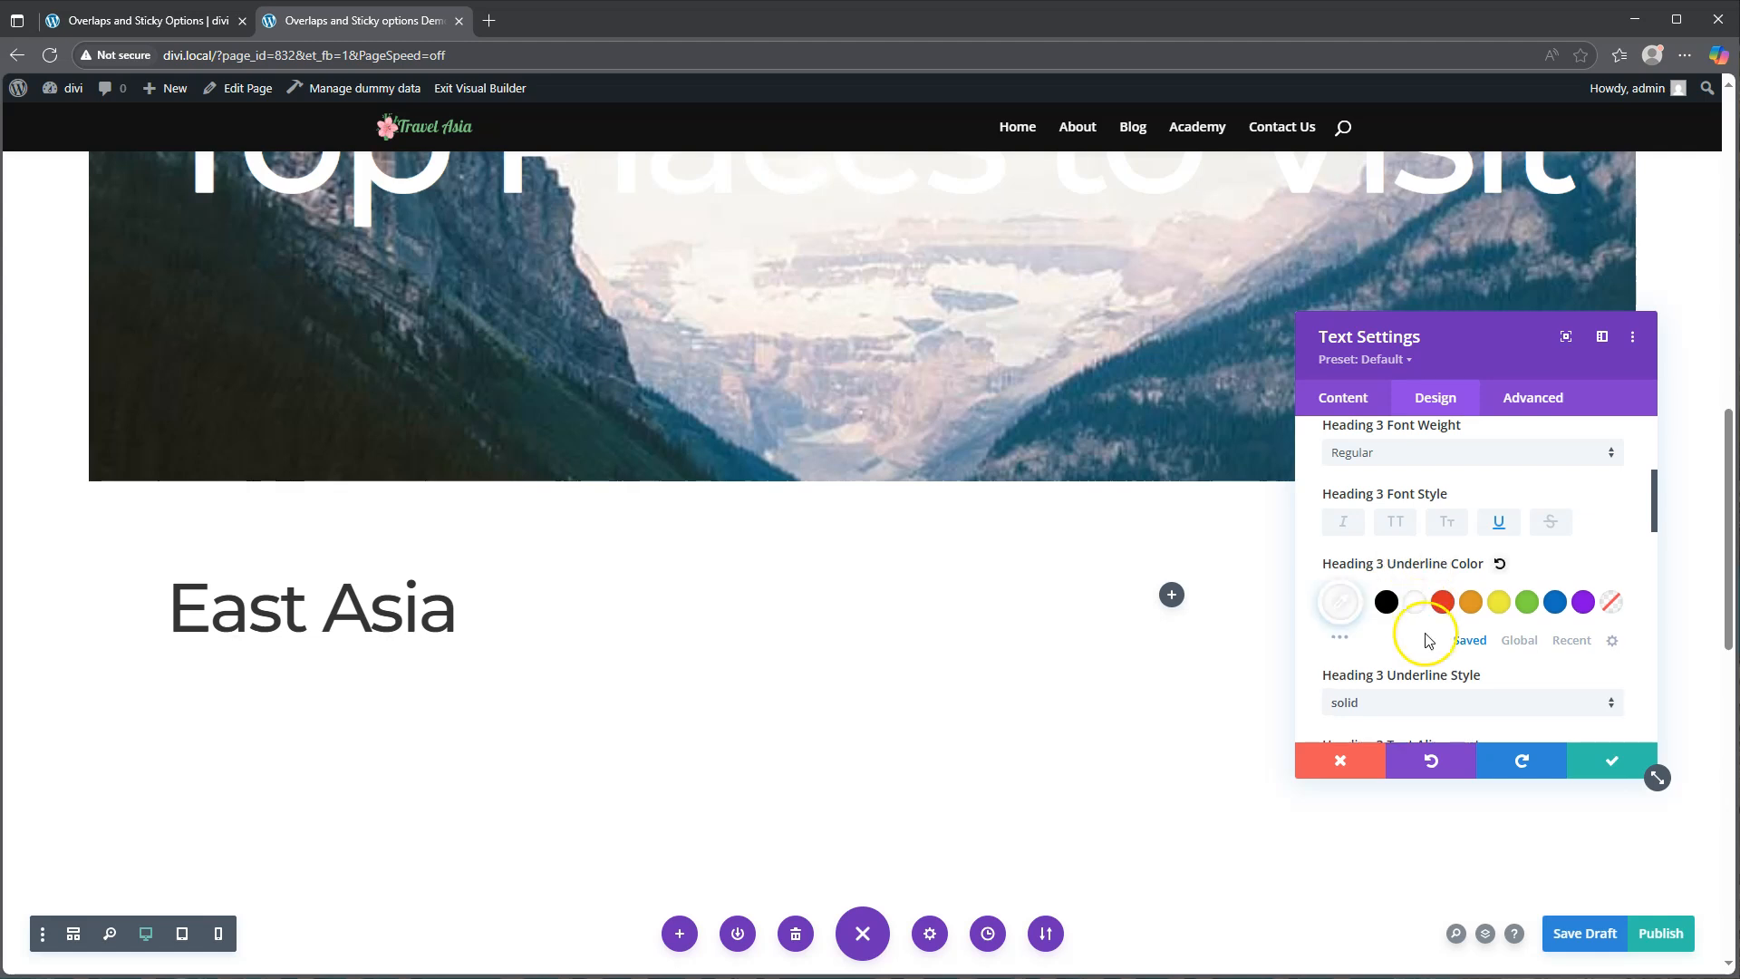
scroll(1403, 707, down, 2)
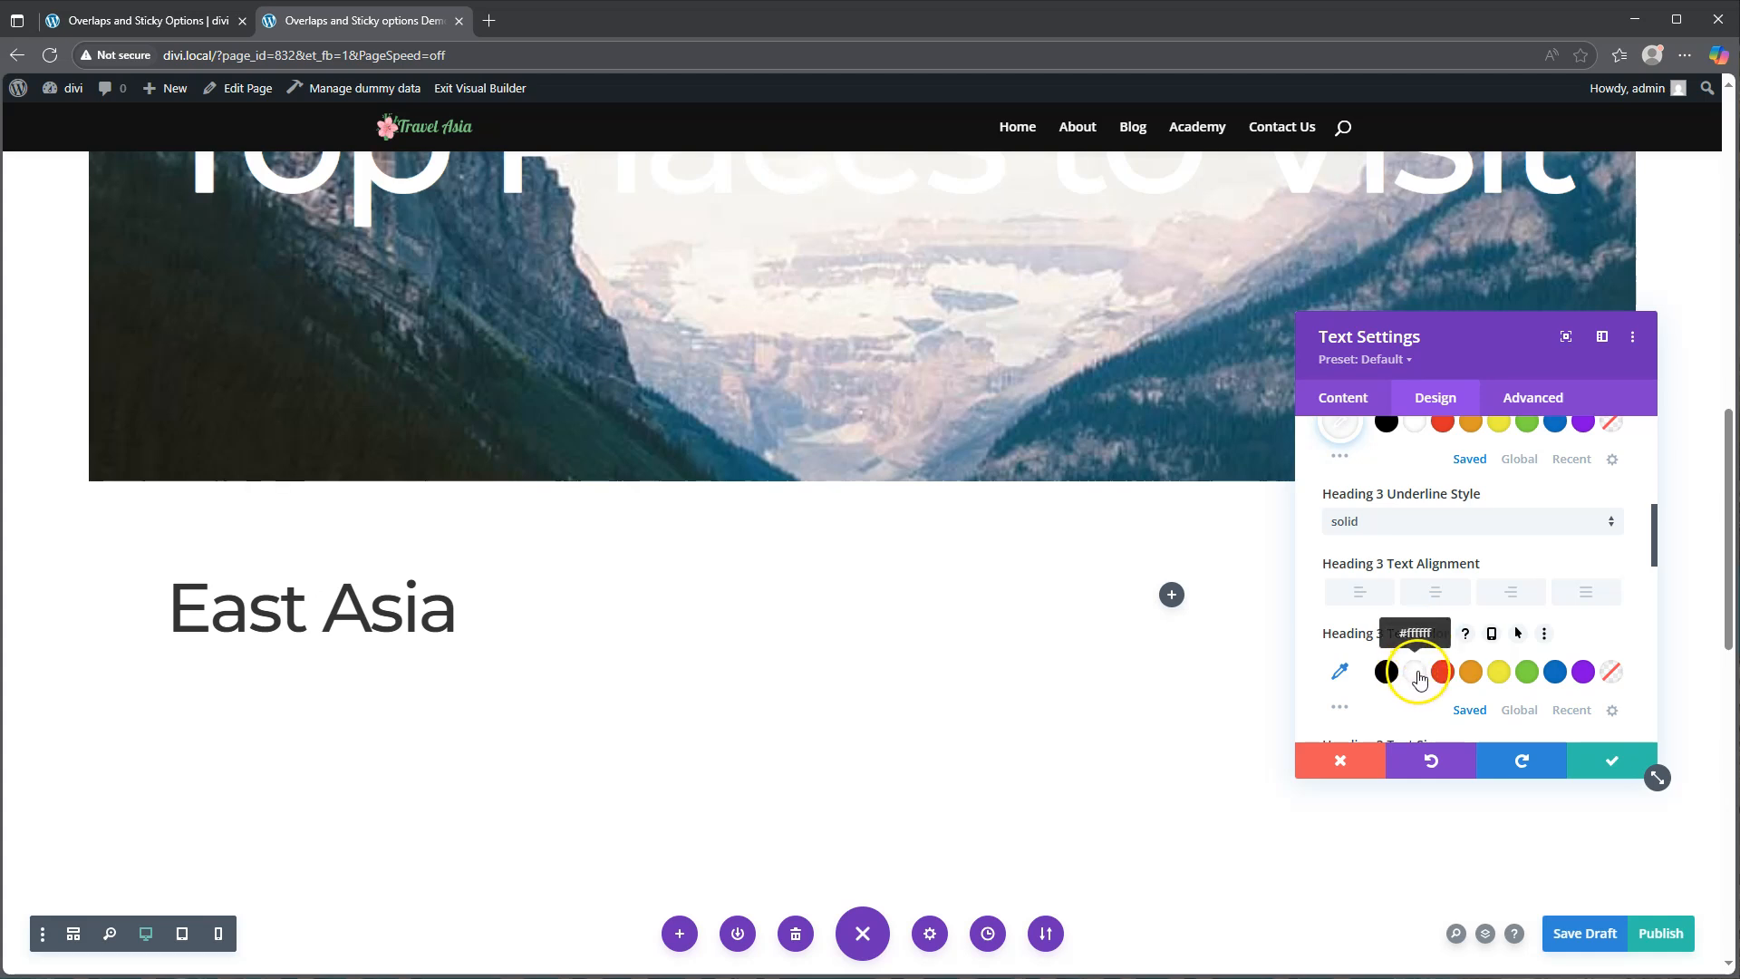
click(1416, 672)
scroll(1420, 680, down, 2)
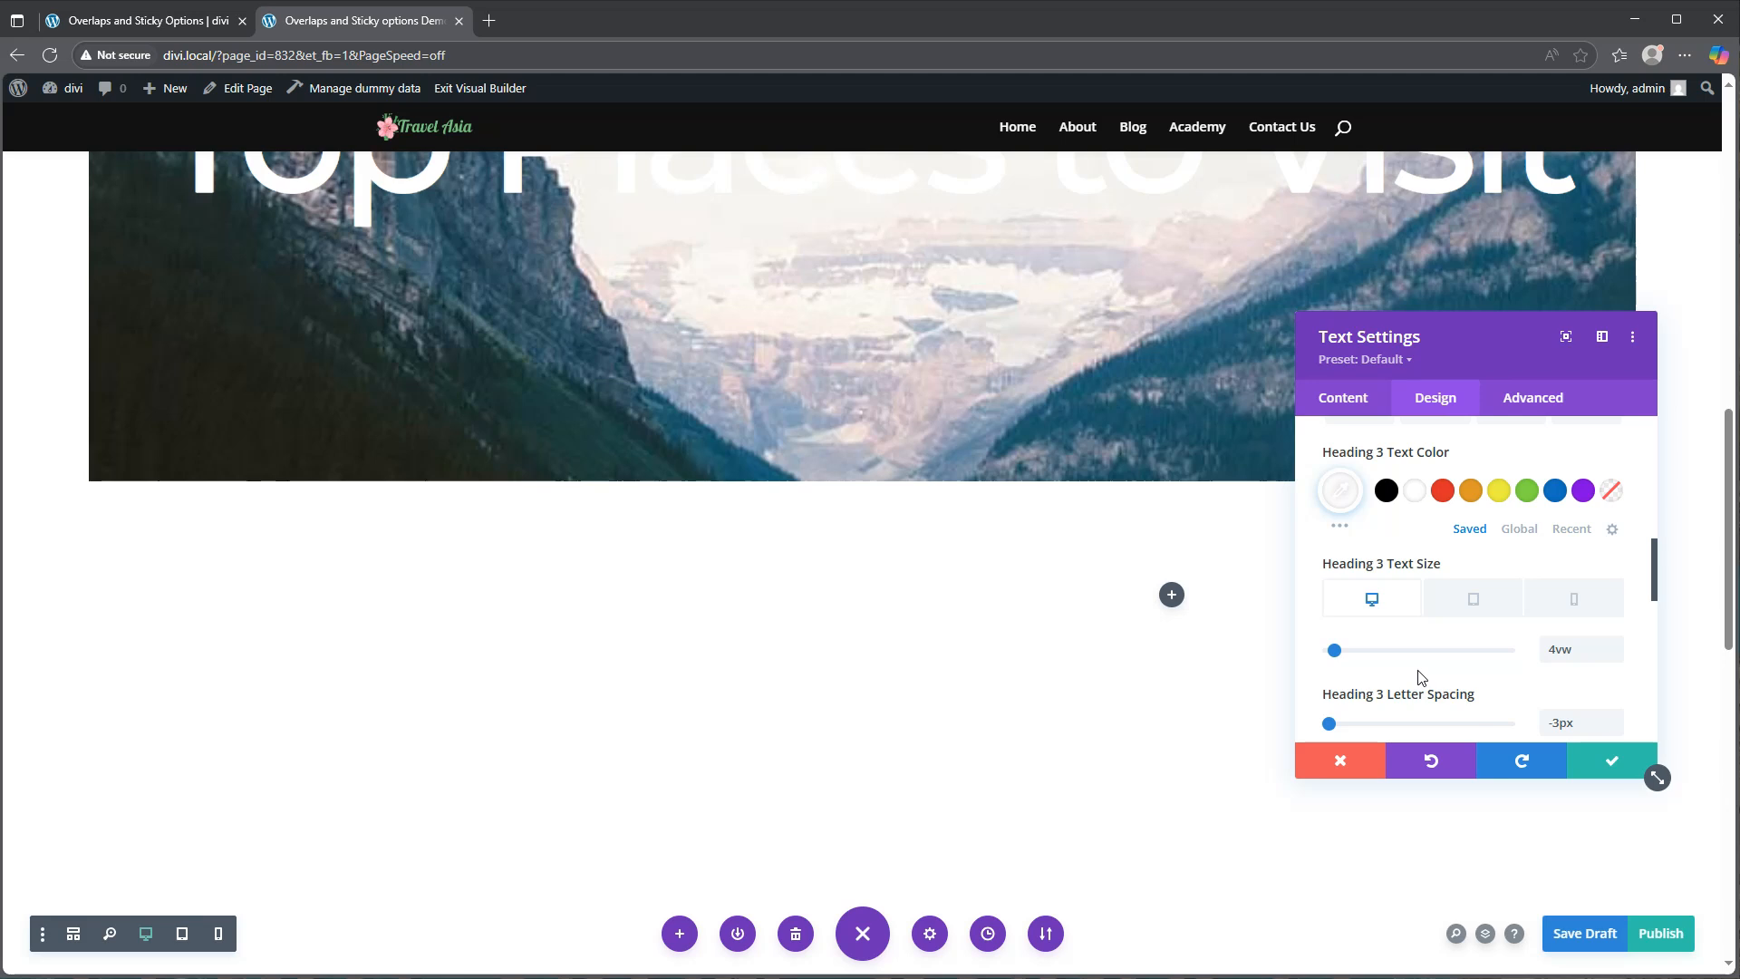
- Enable responsive padding for the "East Asia" text, set the tablet left and right padding to a linked 20%, and save the module
scroll(1409, 535, down, 3)
scroll(1430, 577, down, 5)
click(1412, 551)
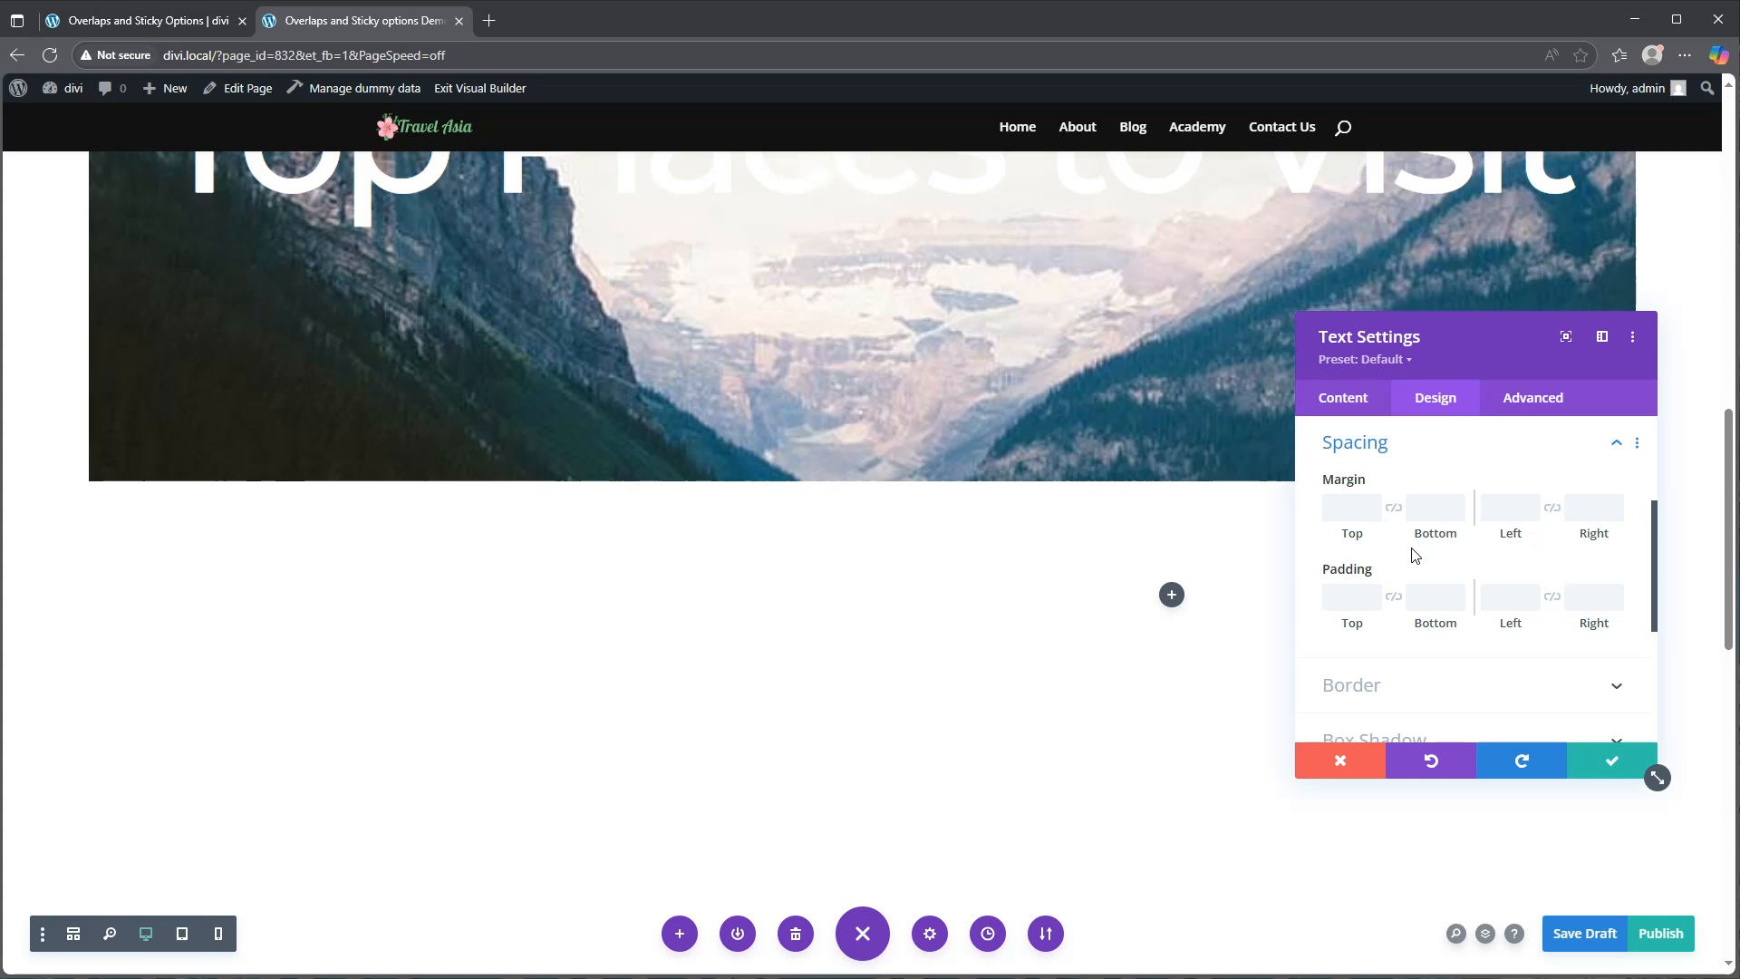
click(1415, 572)
click(1474, 605)
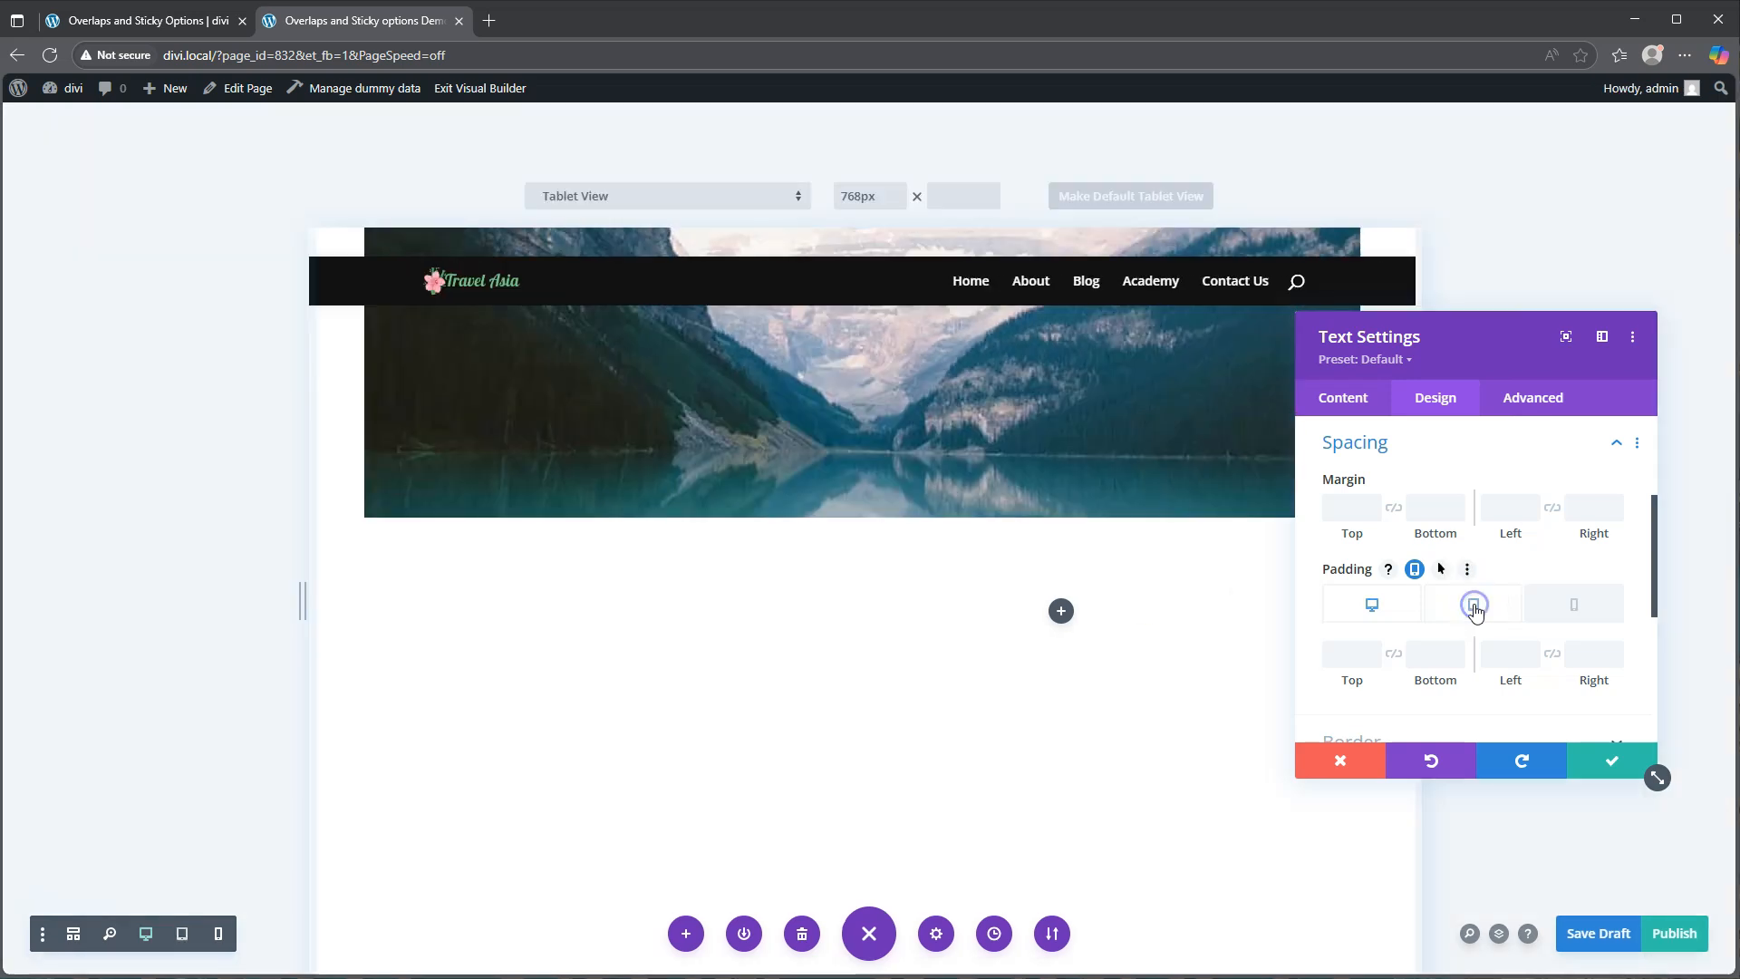
click(1500, 657)
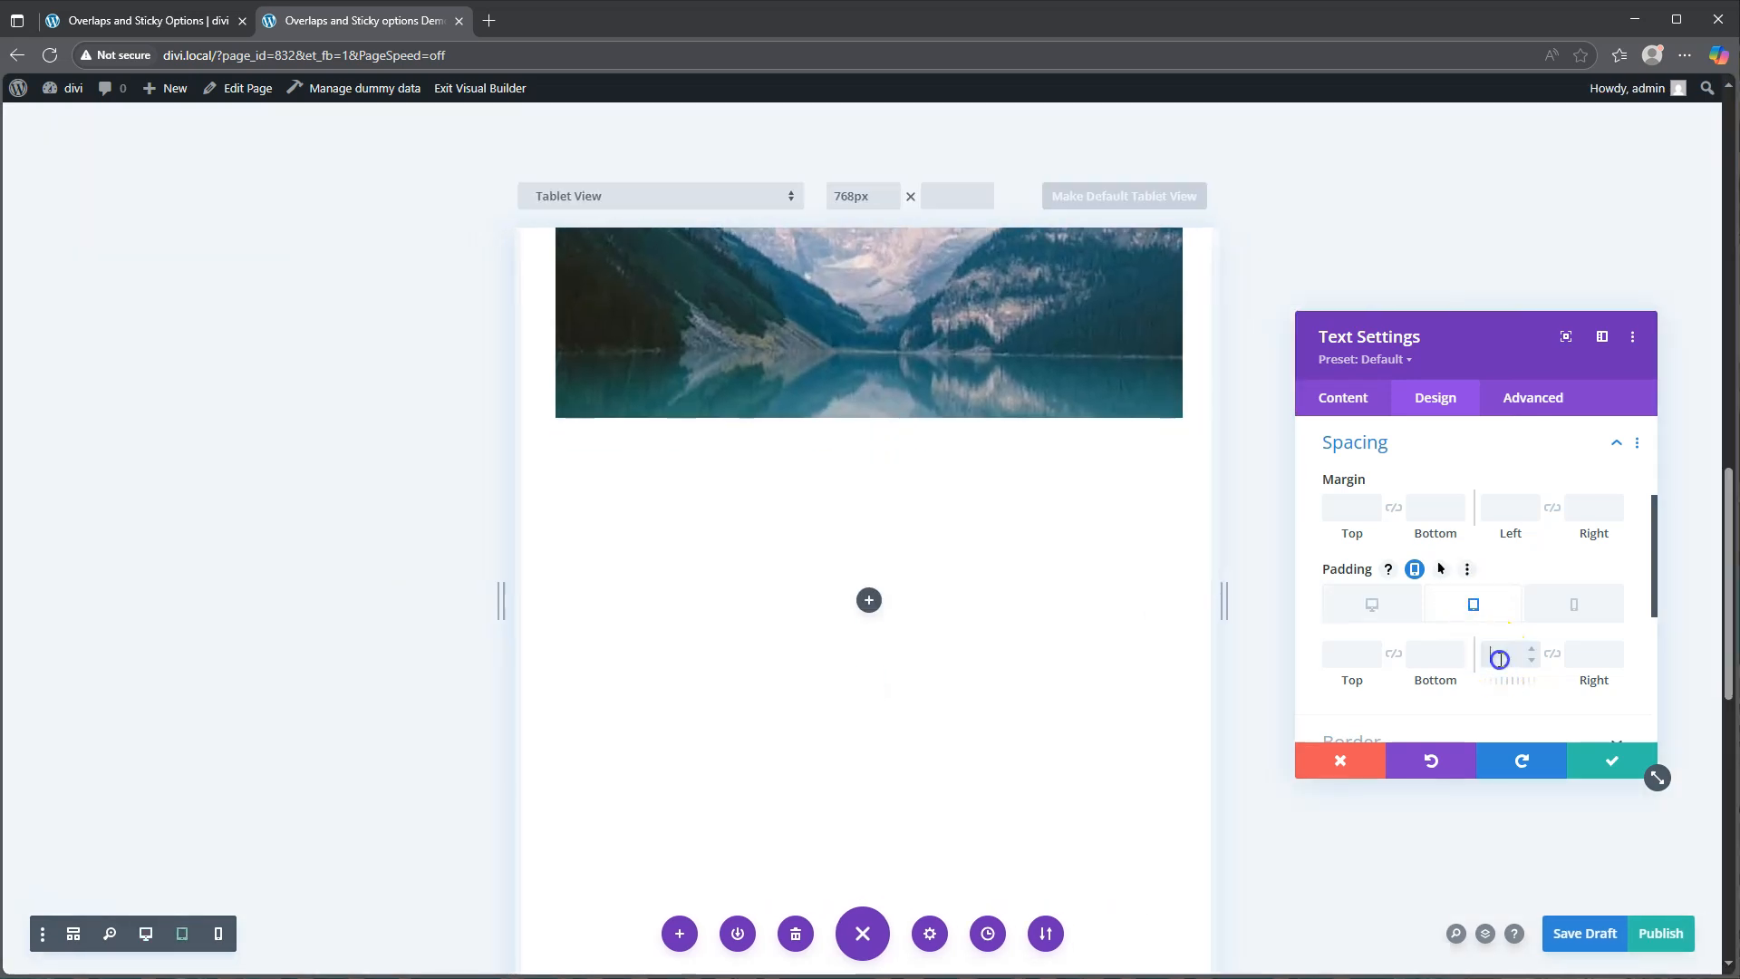
text(20px%)
click(1552, 654)
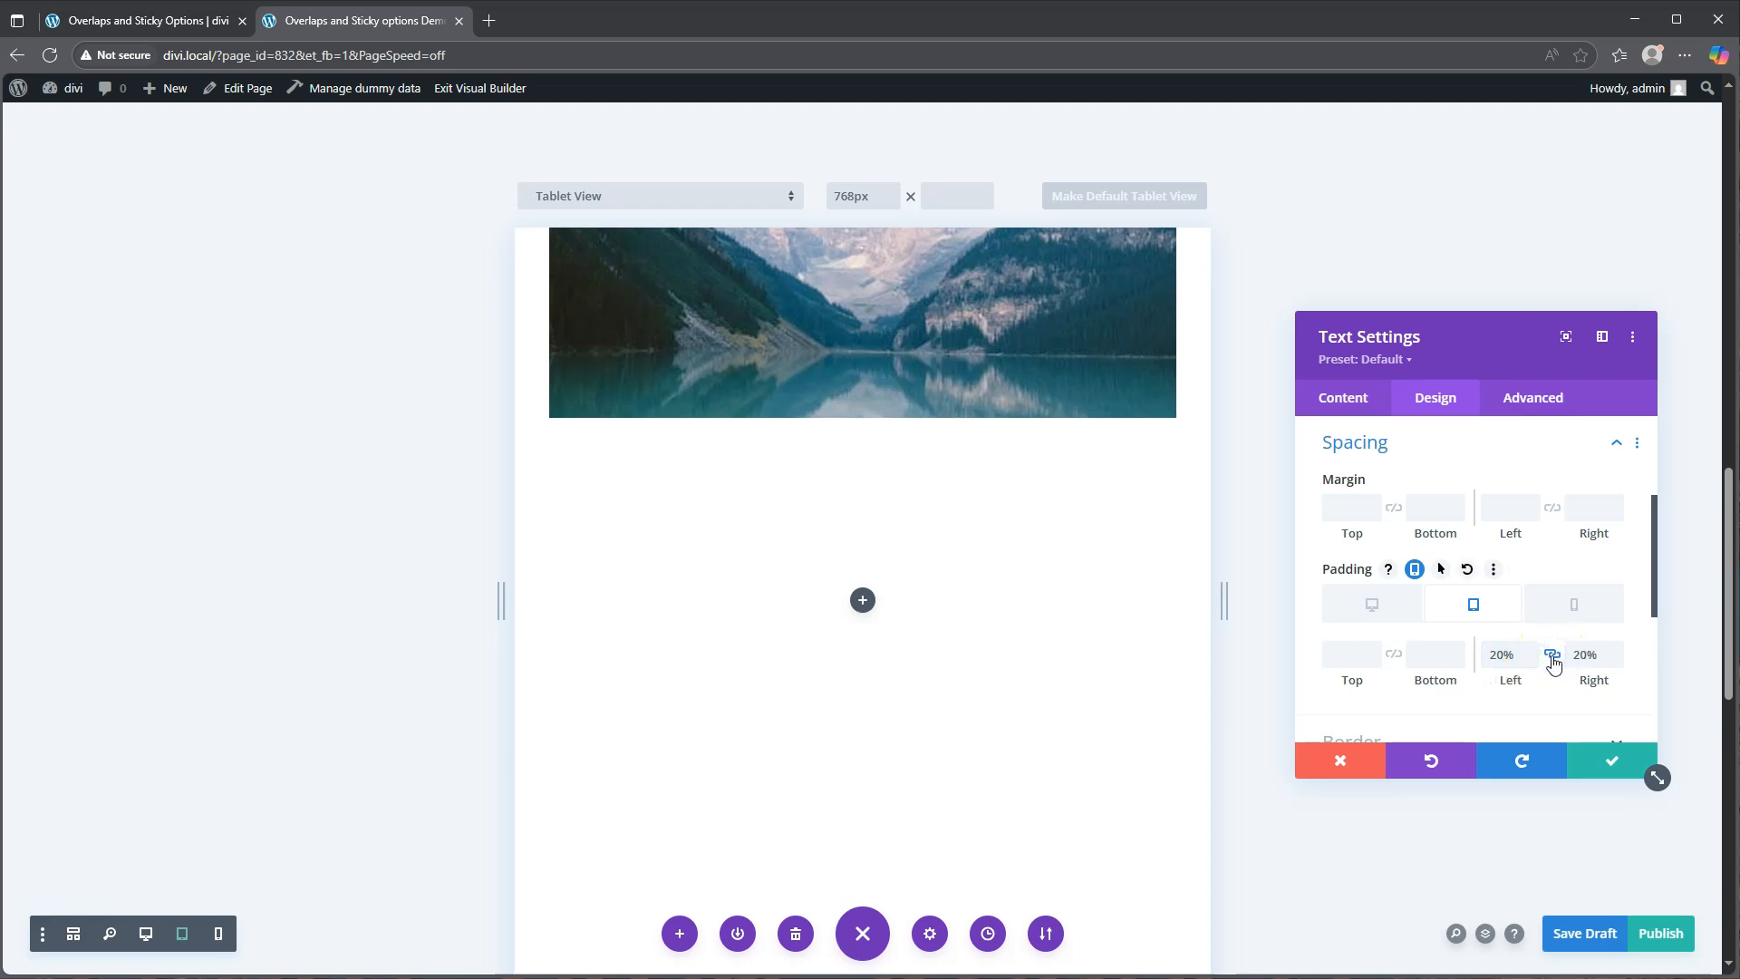
click(1372, 608)
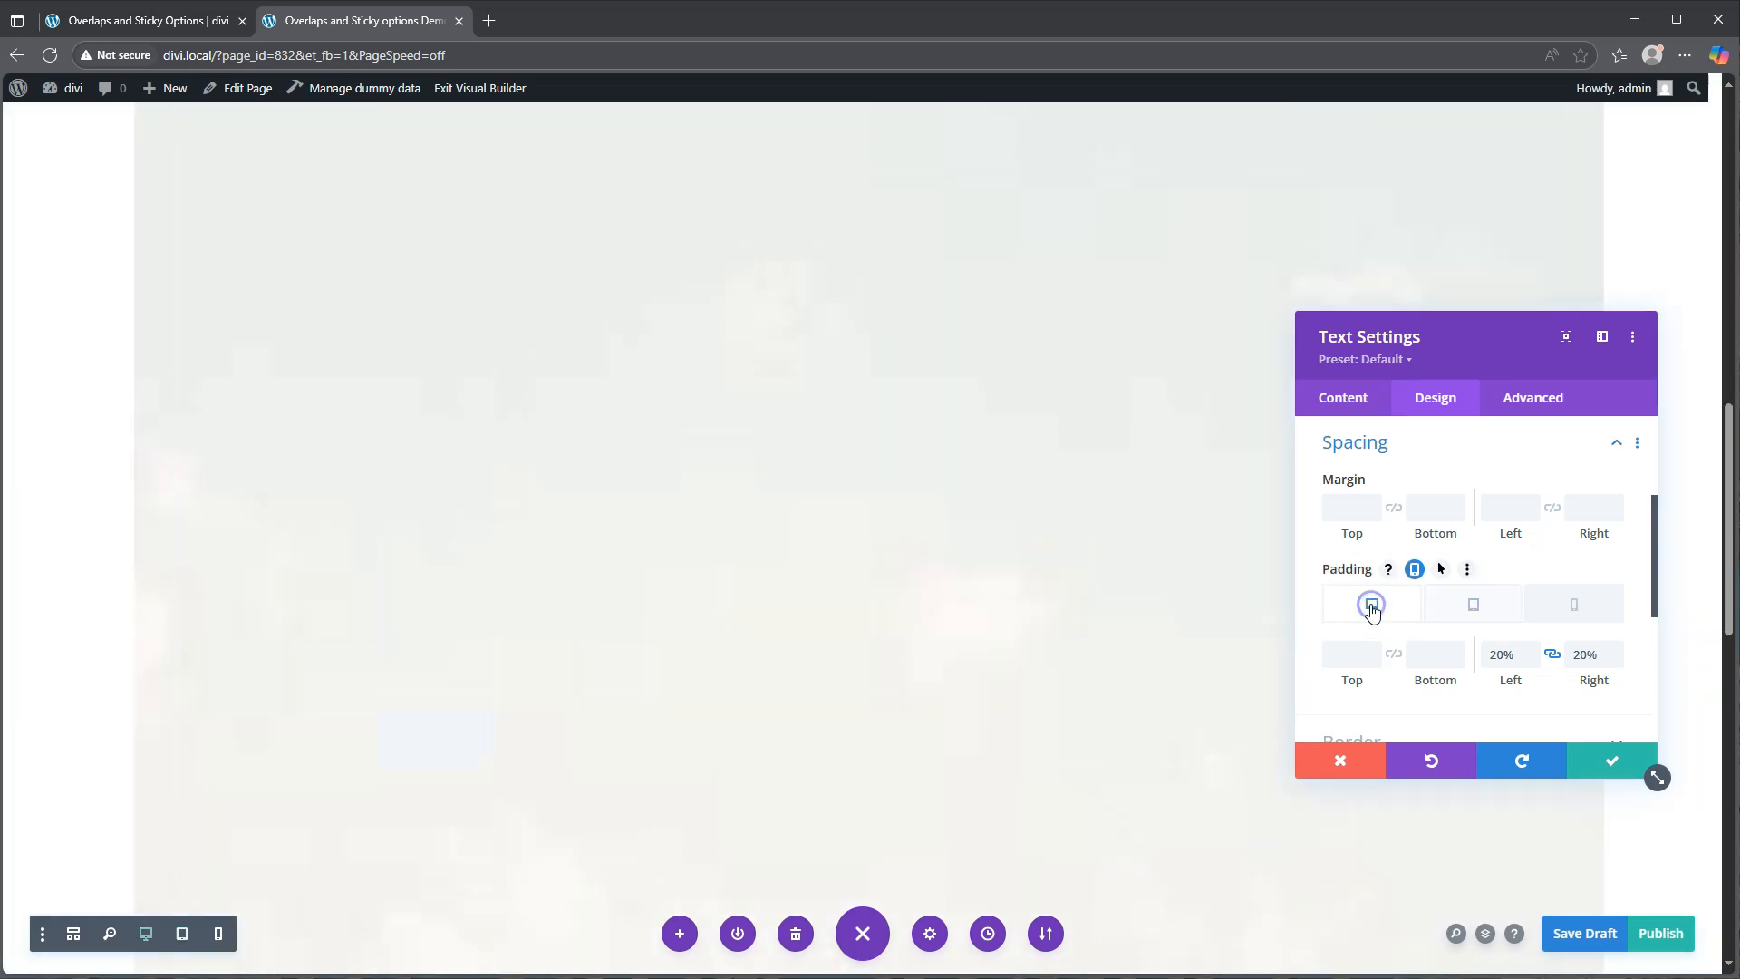
scroll(946, 544, down, 5)
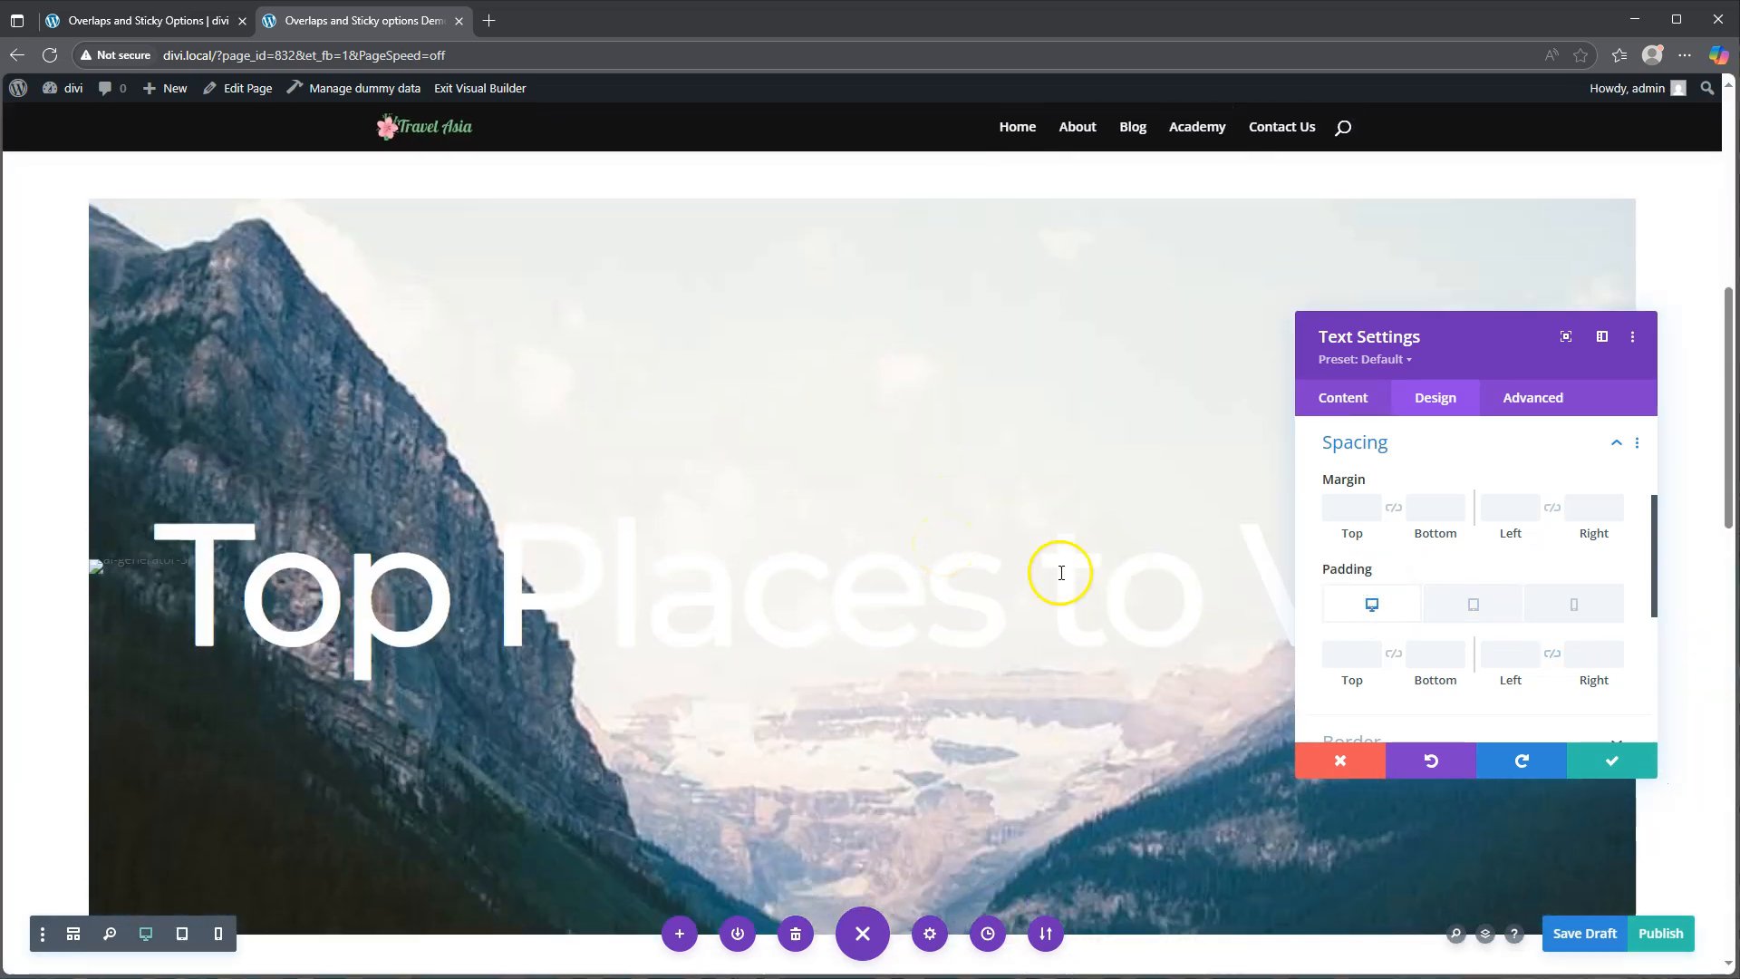
click(1610, 764)
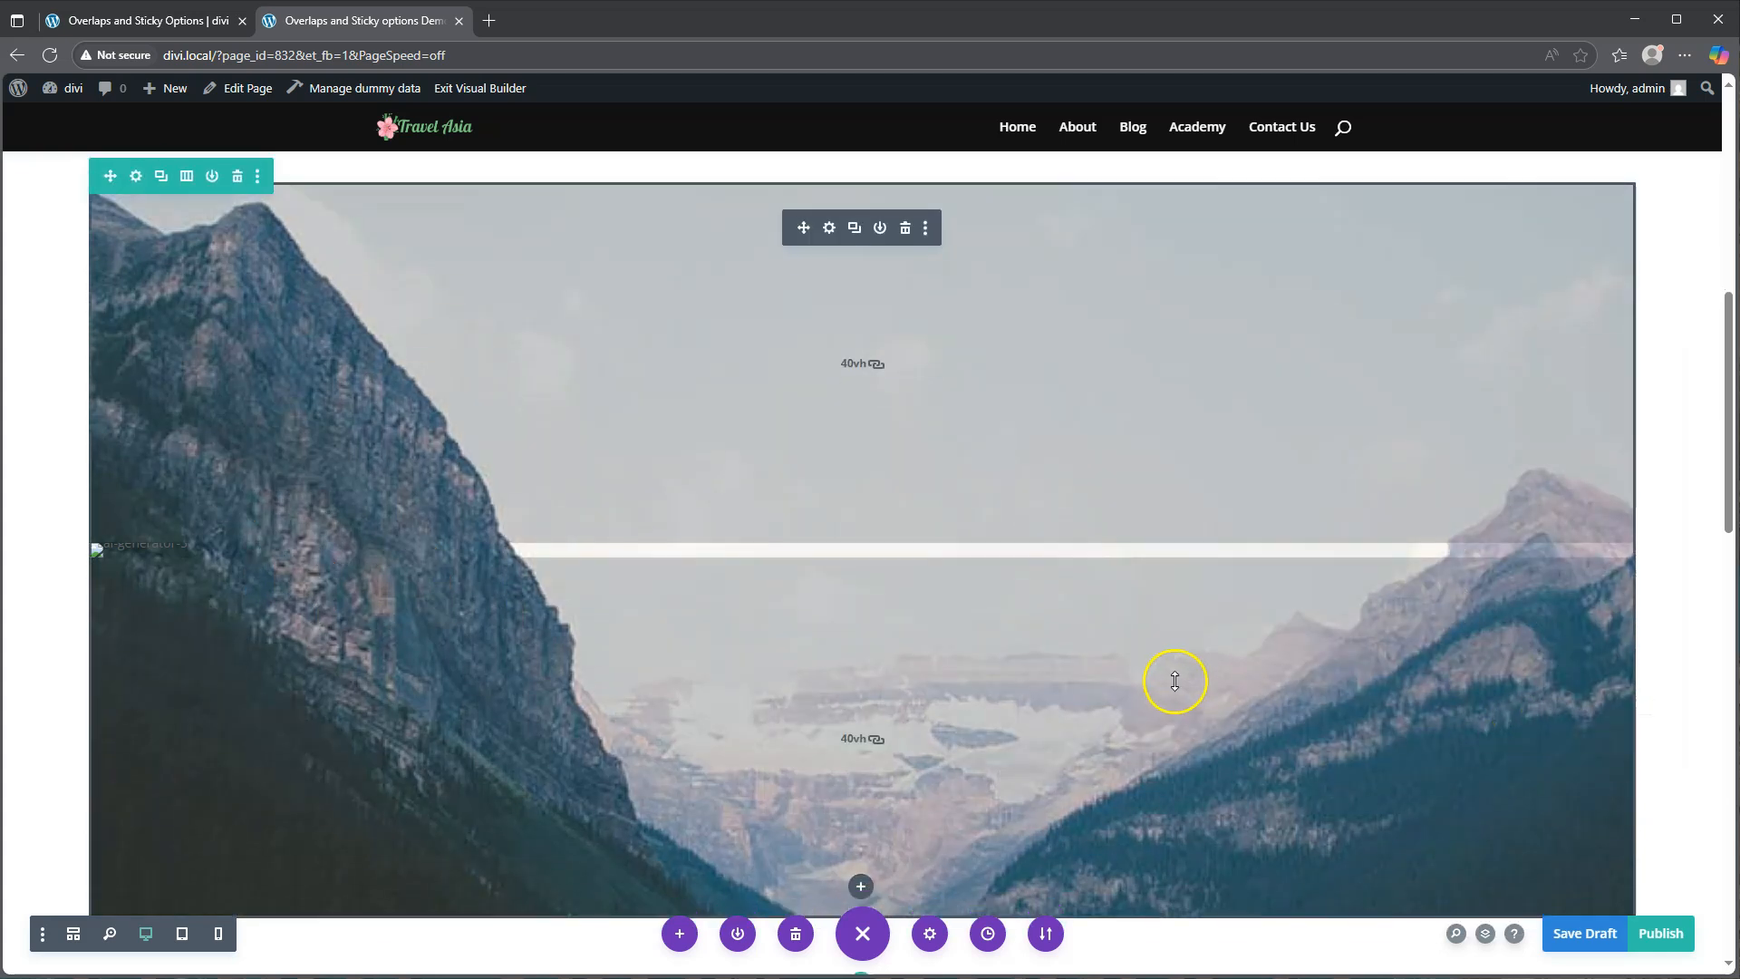
- Add a Text module to the row's second column and give it a white background color
click(1172, 596)
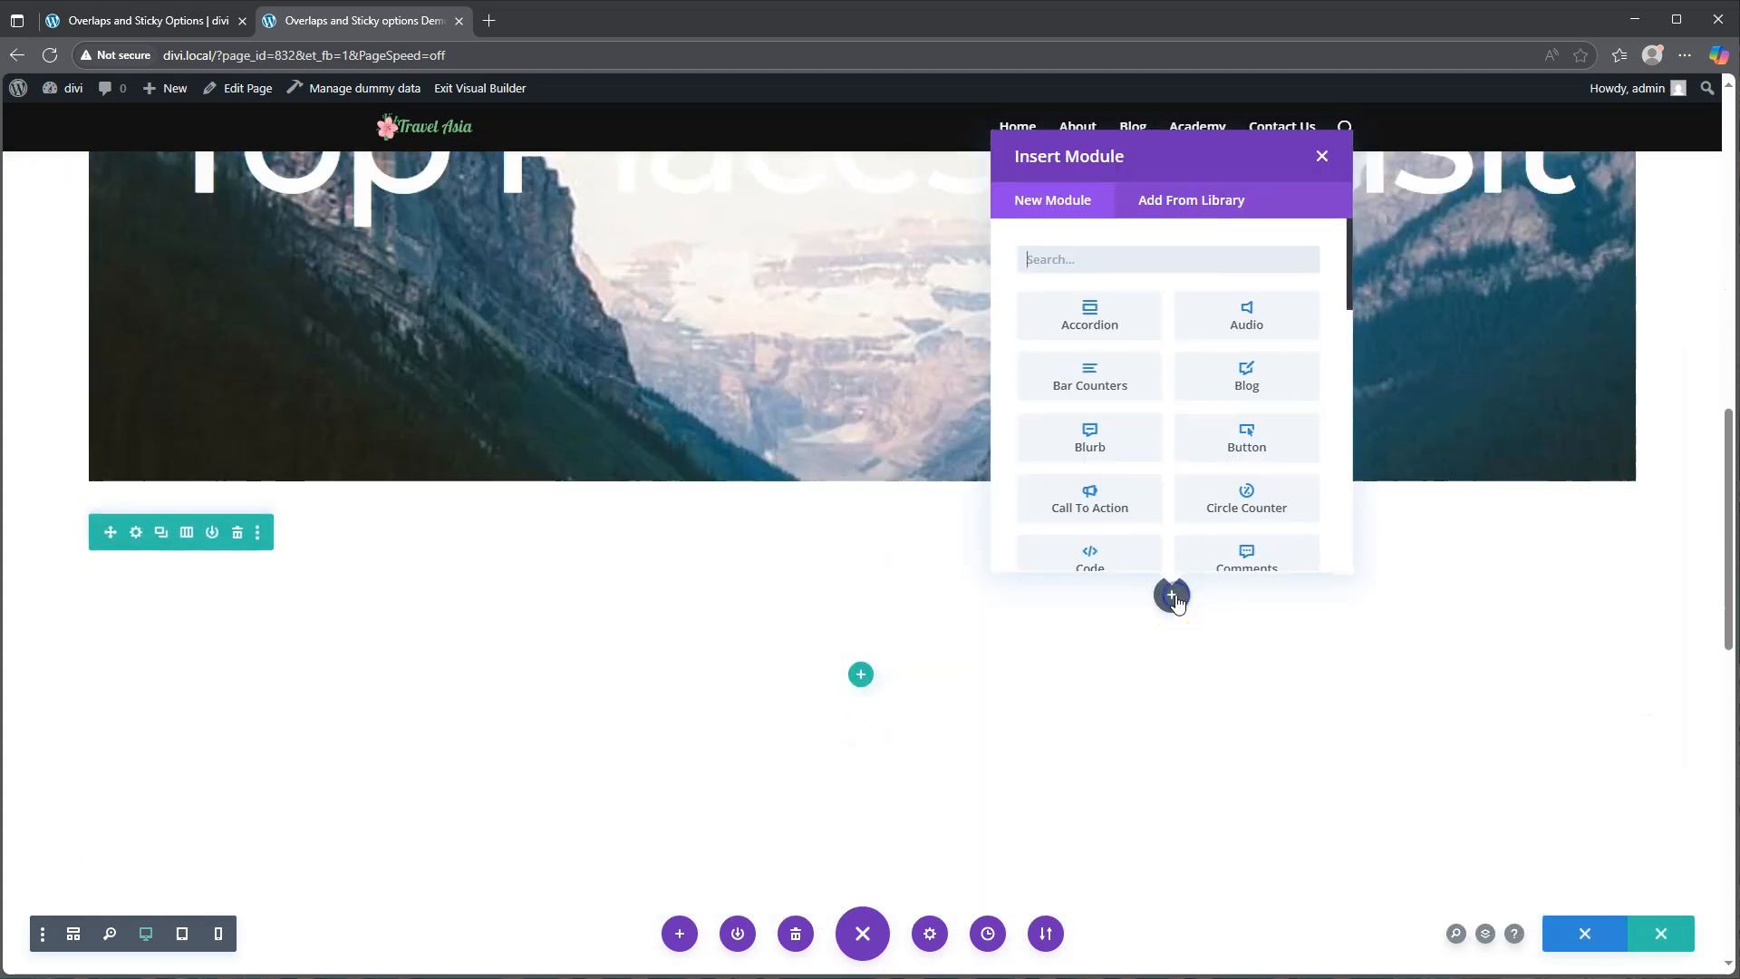
scroll(1173, 416, down, 10)
click(1234, 367)
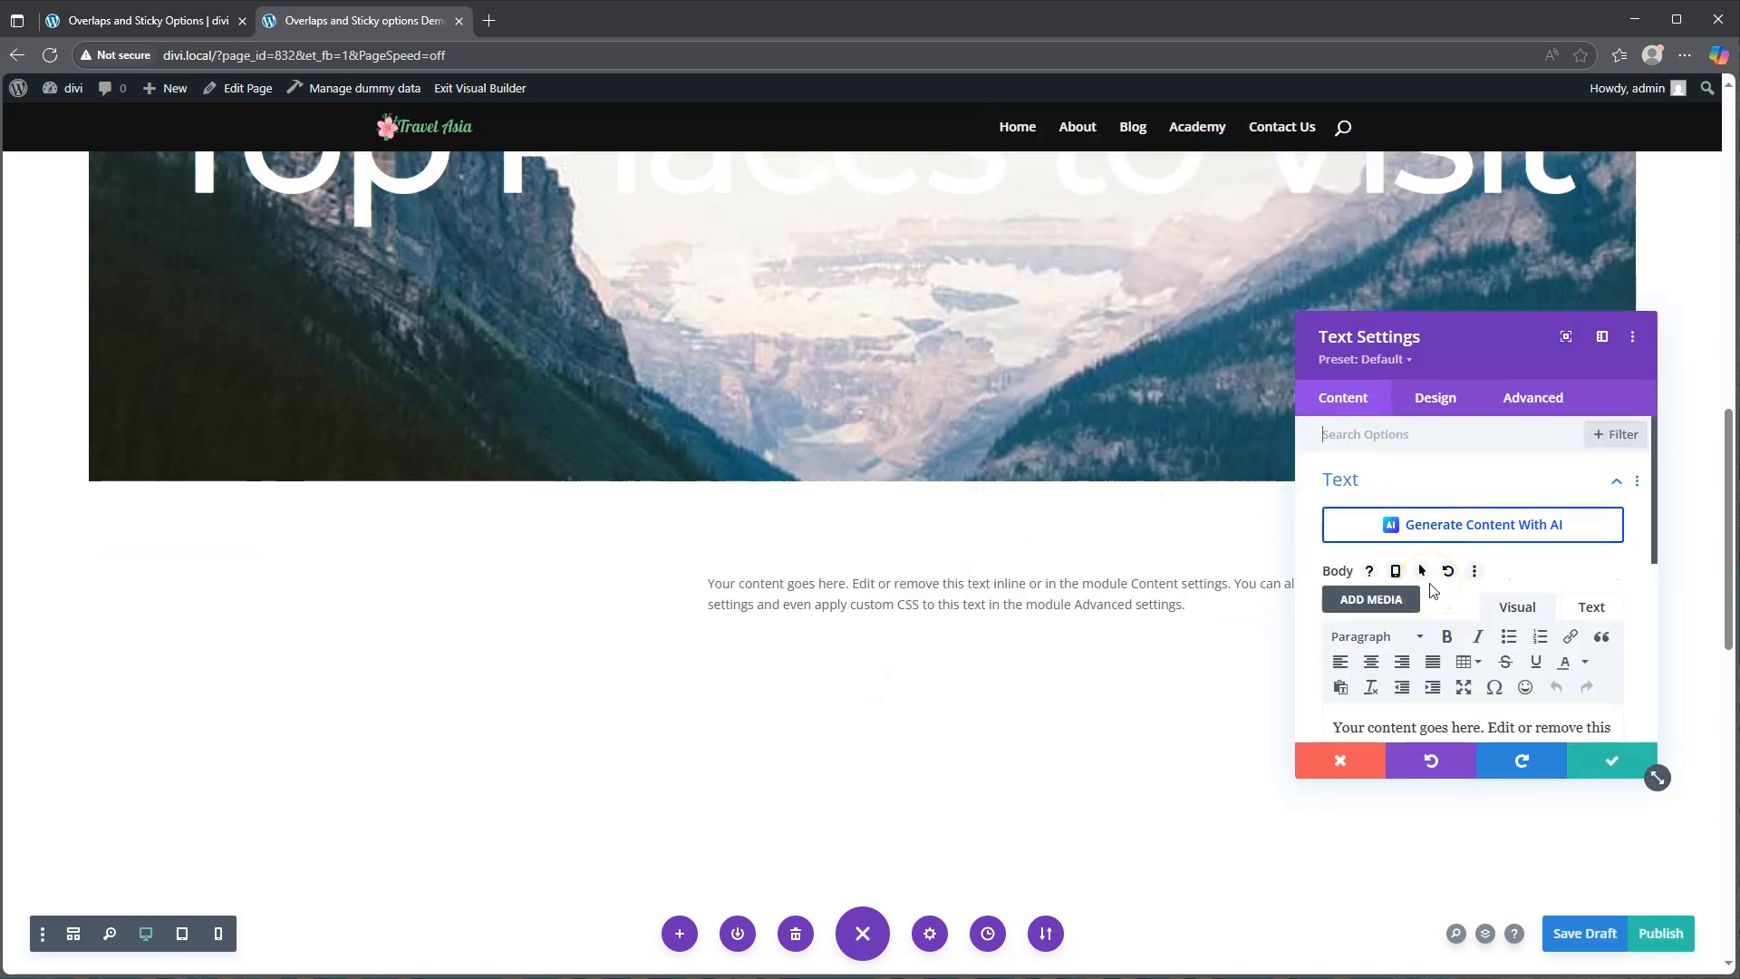
scroll(1446, 544, down, 5)
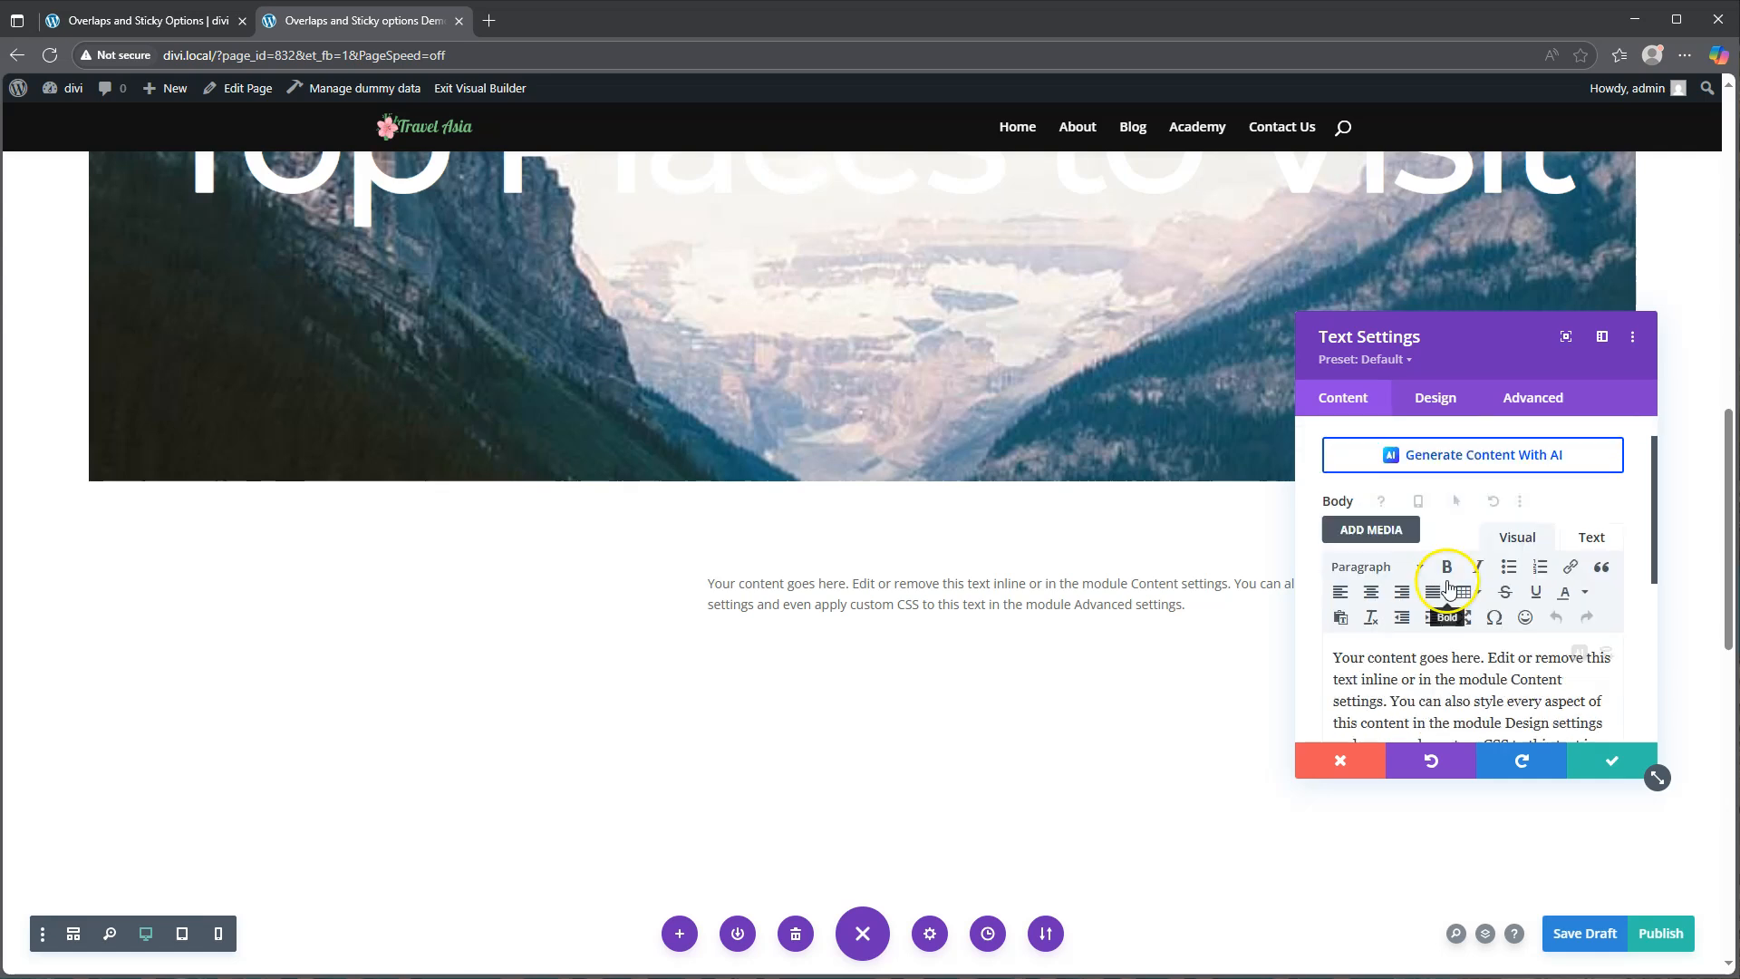
click(1425, 582)
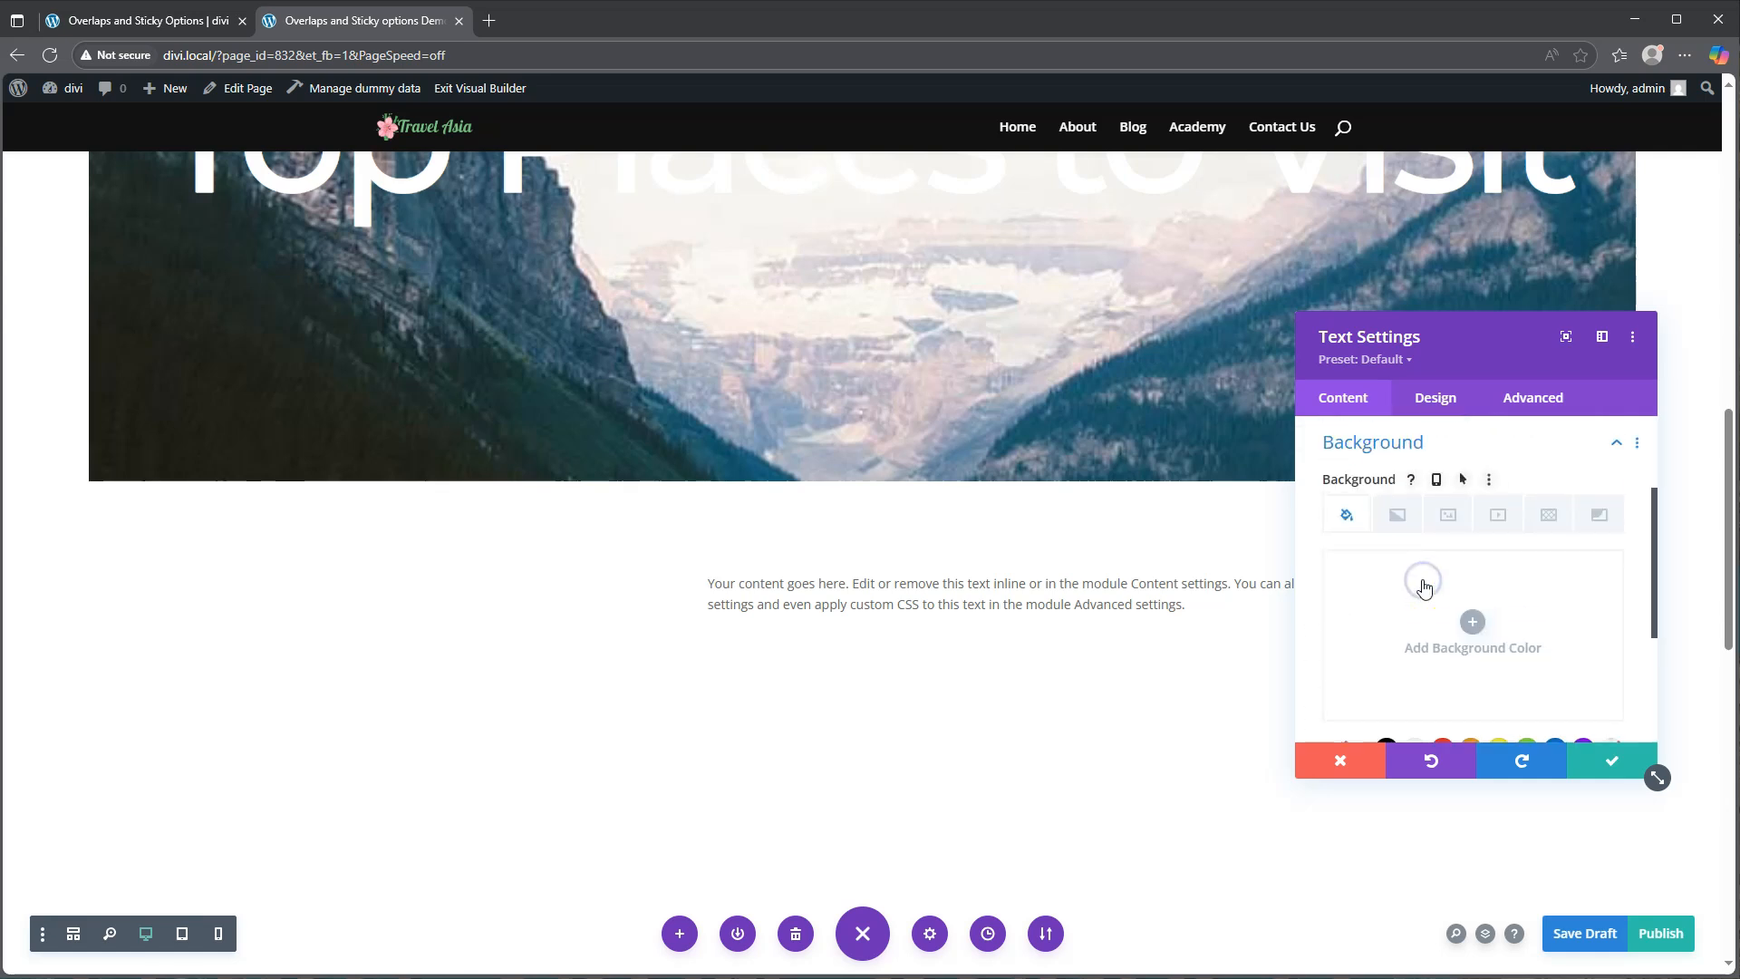
click(1424, 588)
click(1414, 573)
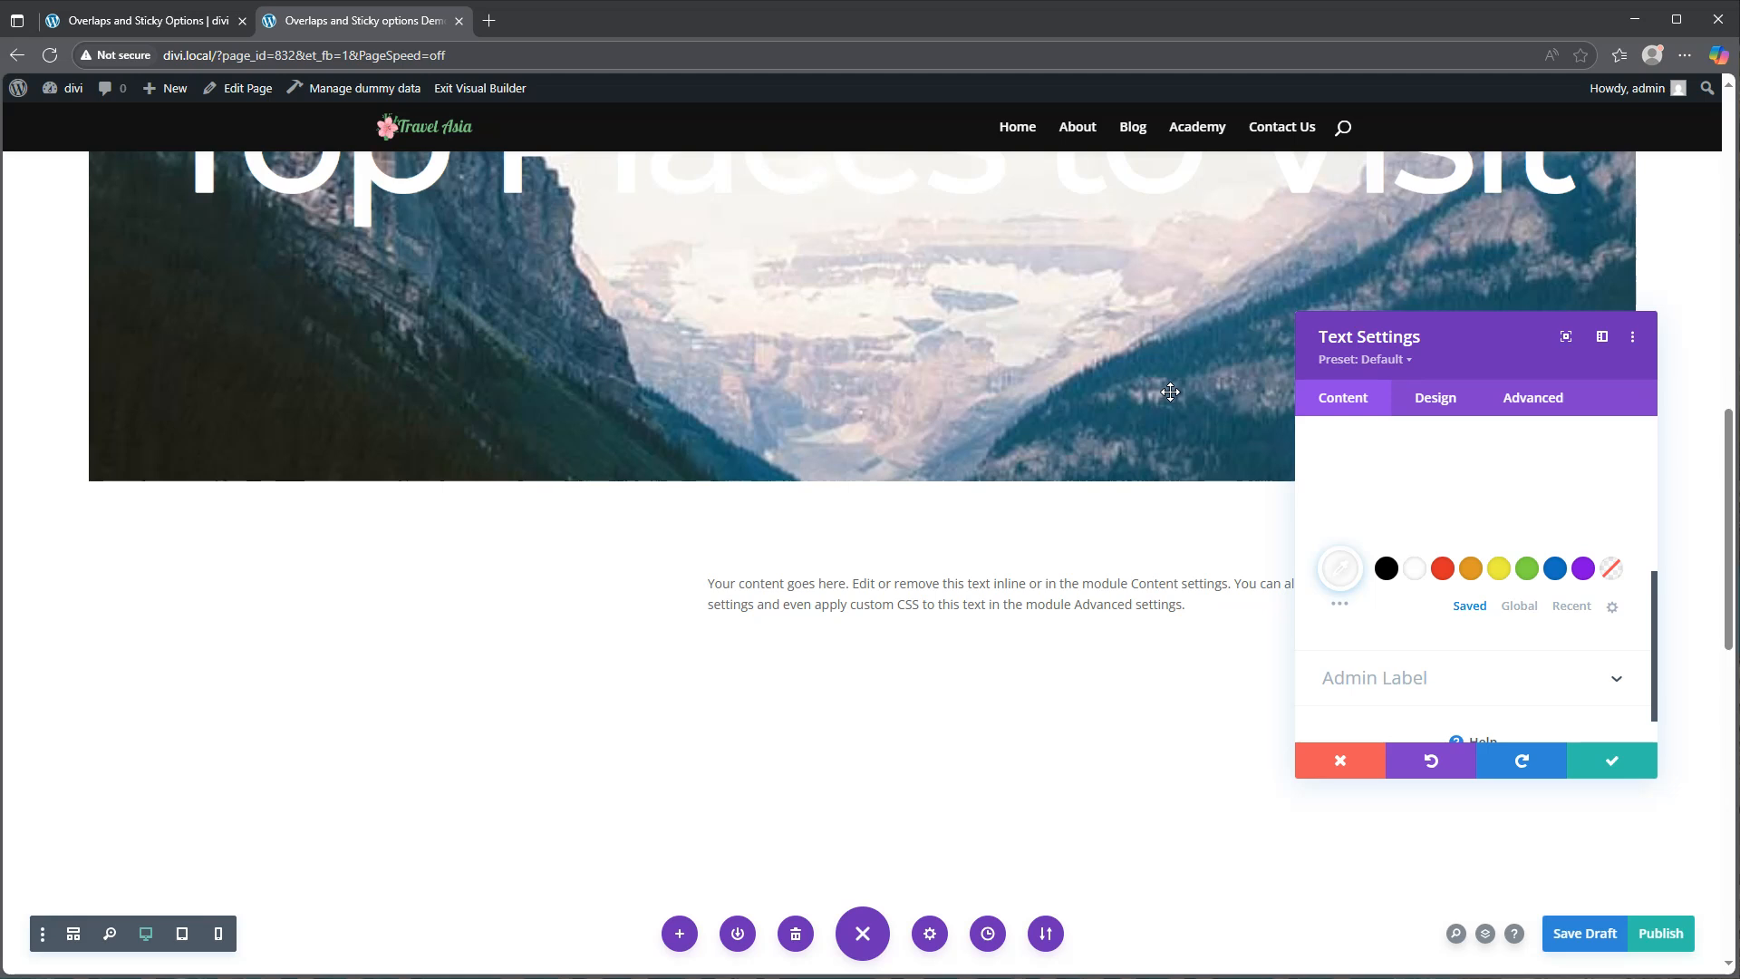
- Style the new module's body text with the Playfair Display font in italic
click(1439, 400)
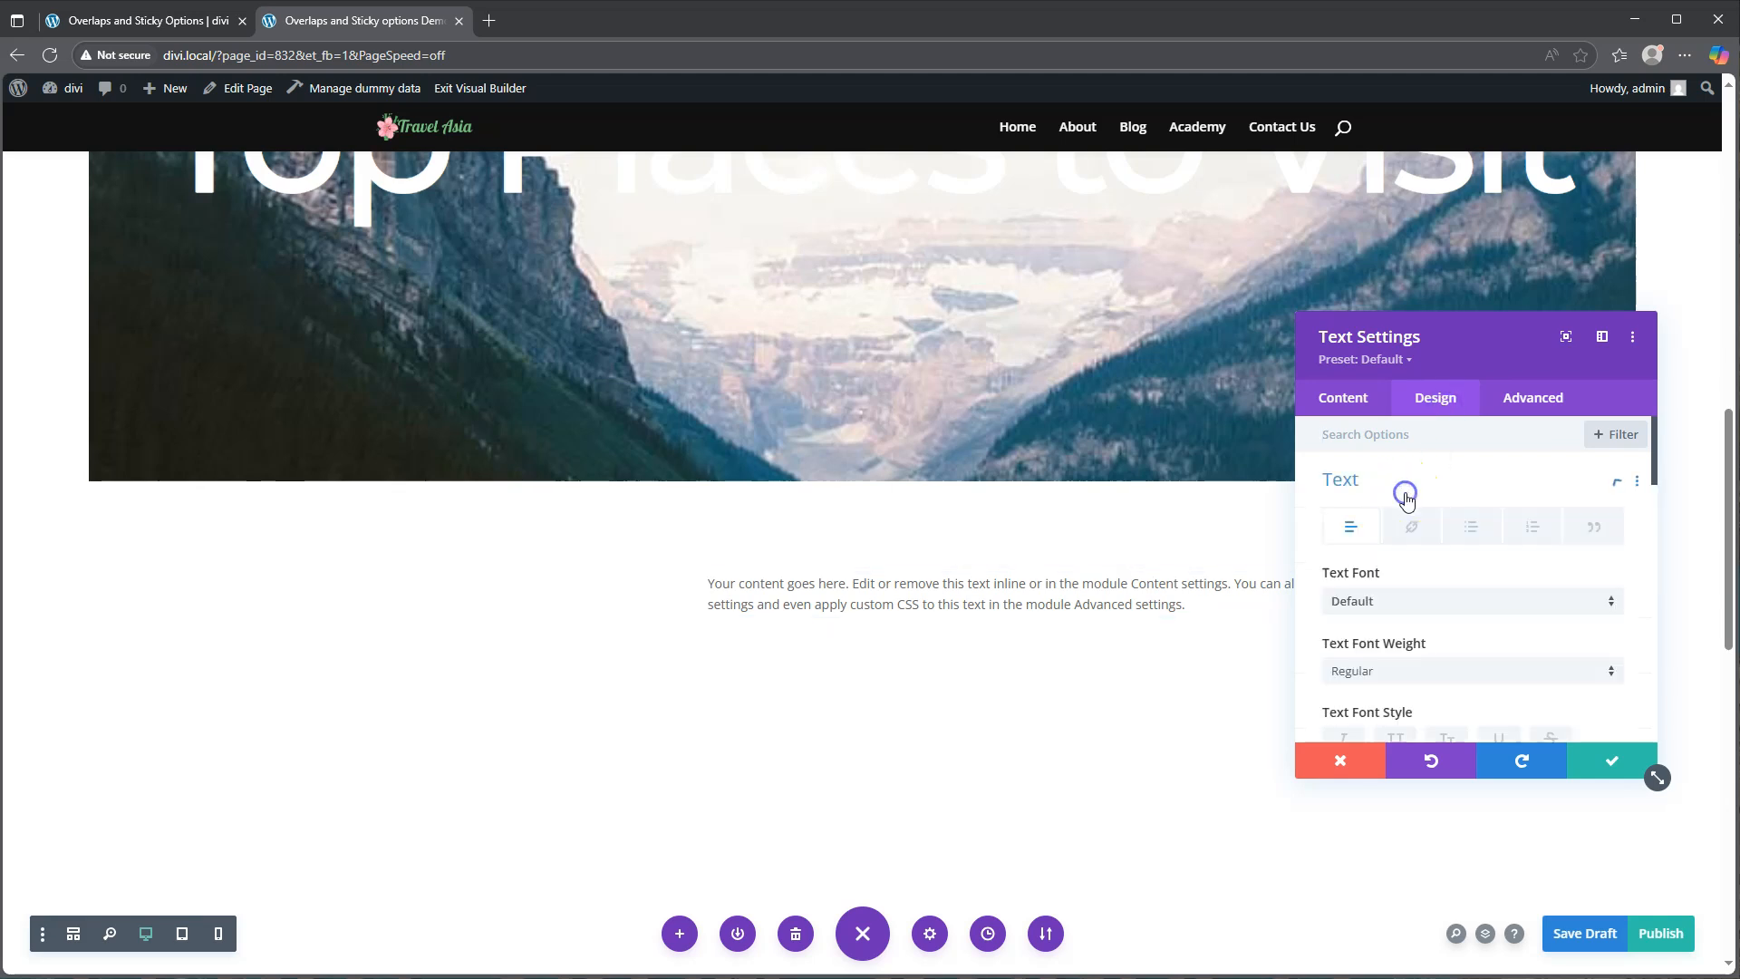
click(1414, 603)
click(1415, 313)
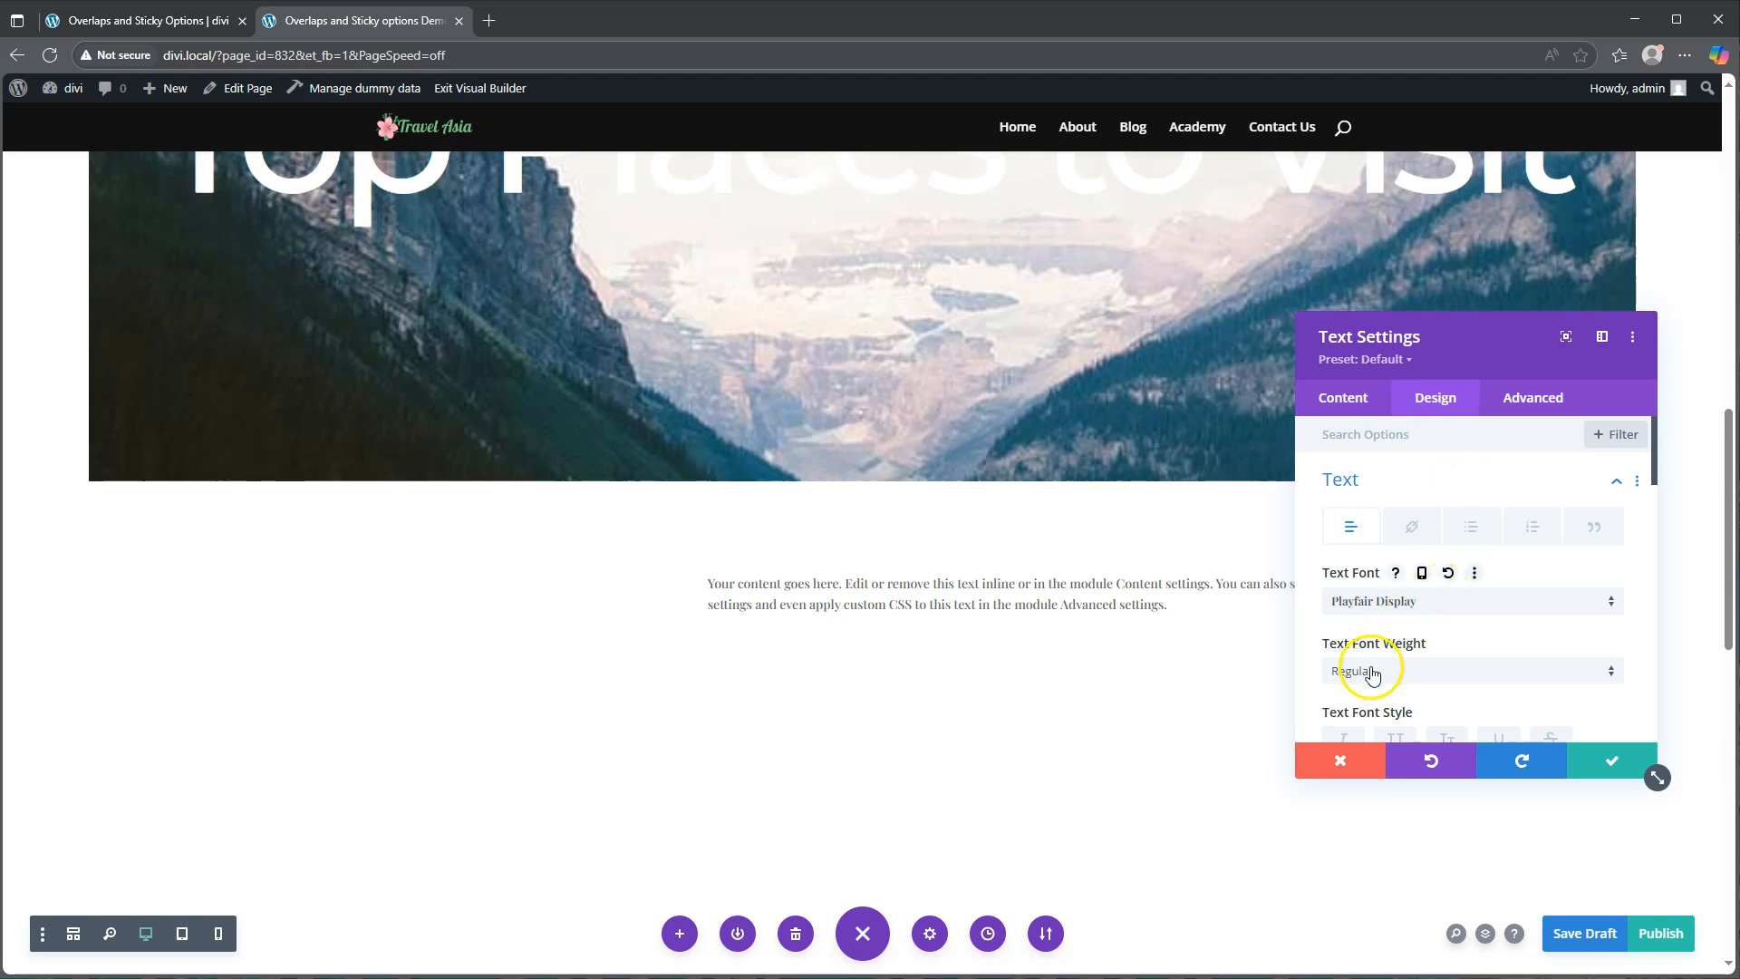
scroll(1364, 634, down, 2)
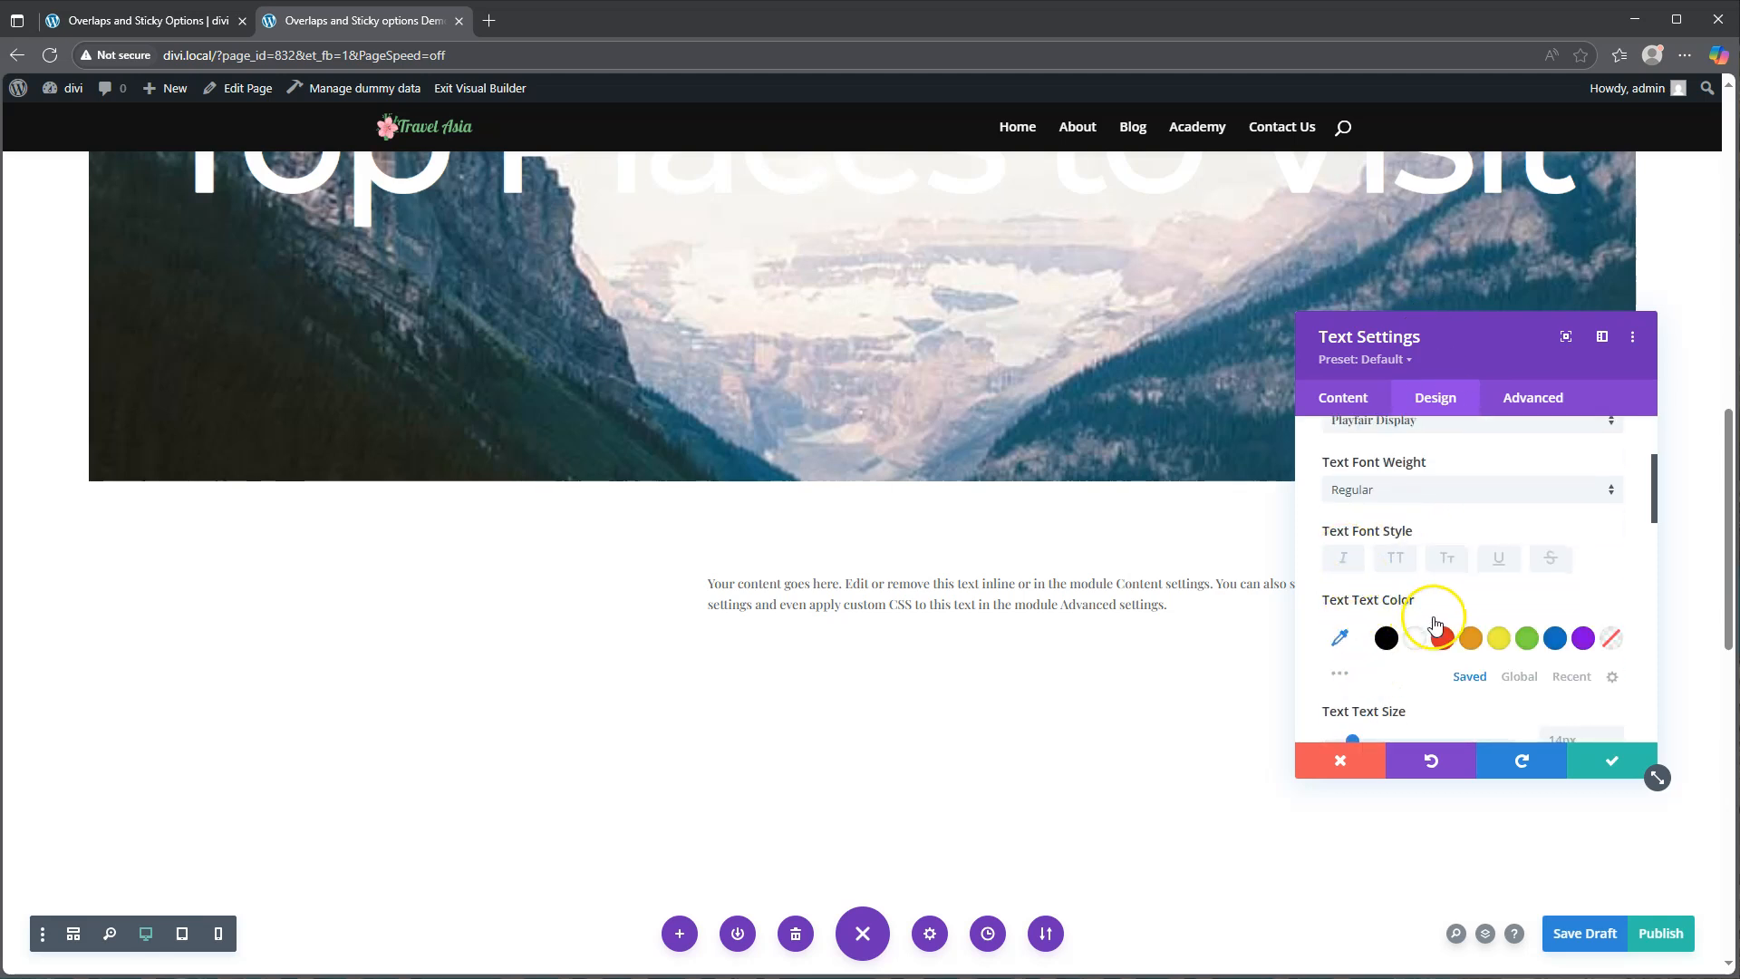
scroll(1435, 623, down, 2)
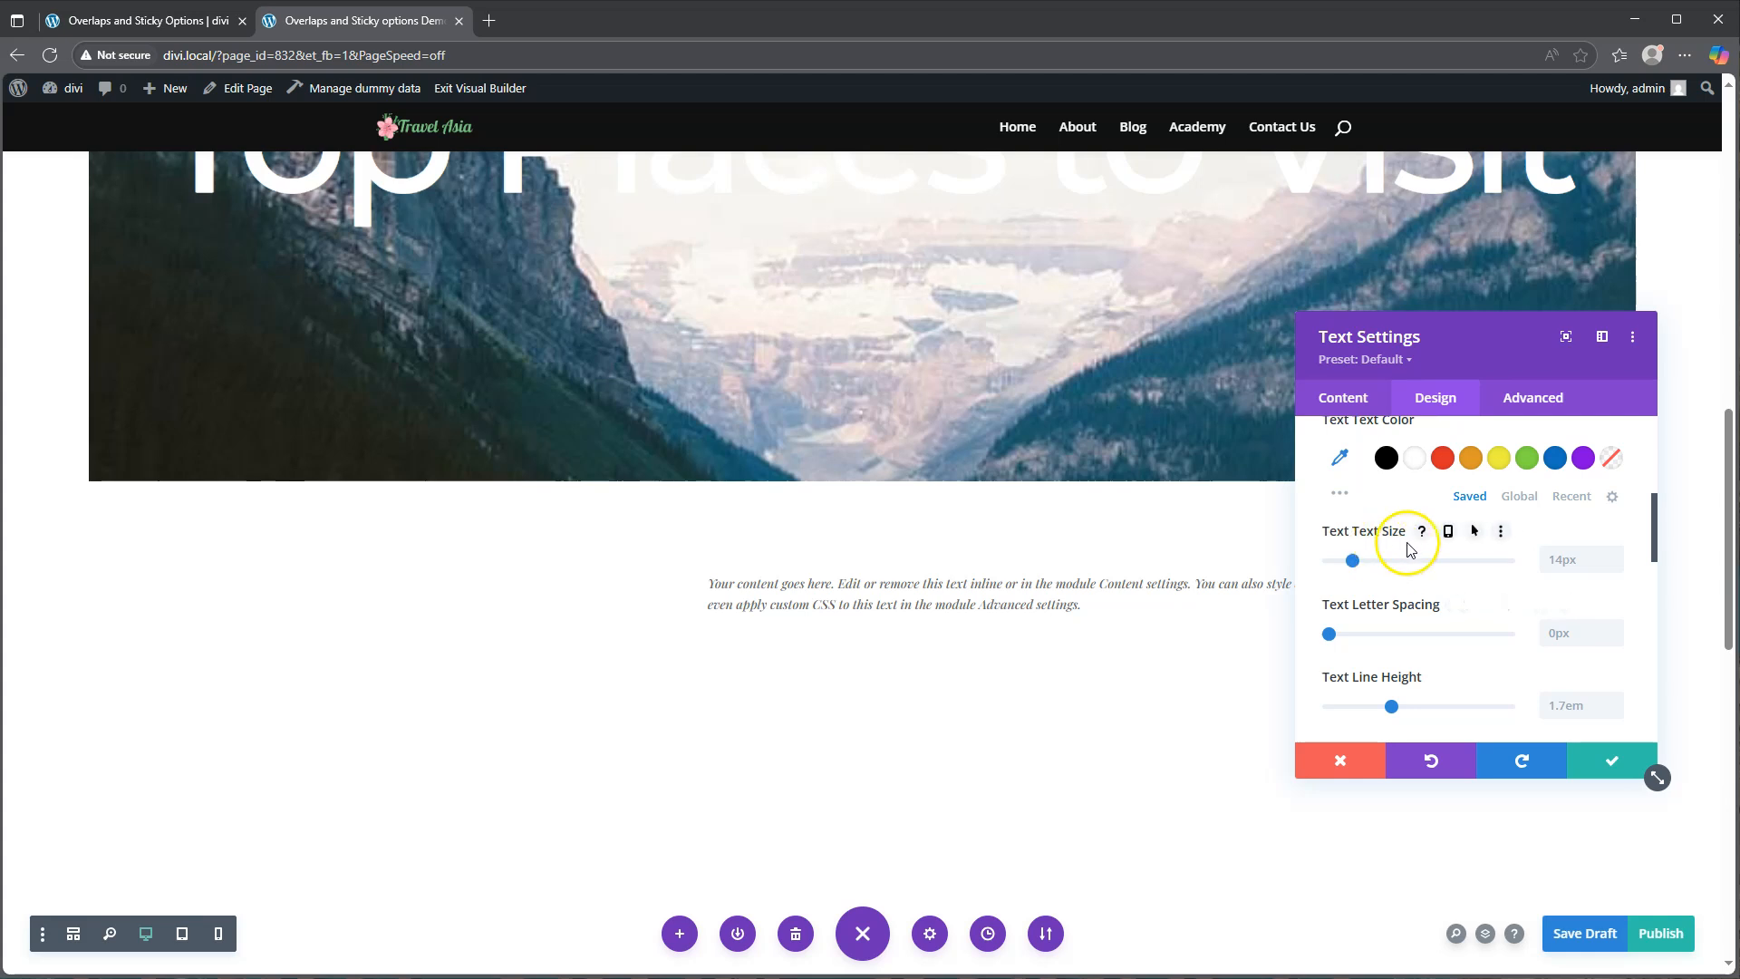
- Enable responsive body text sizes and set 1.6vw for desktop, 3vw for tablet and 4vw for phone
click(1448, 531)
click(1568, 623)
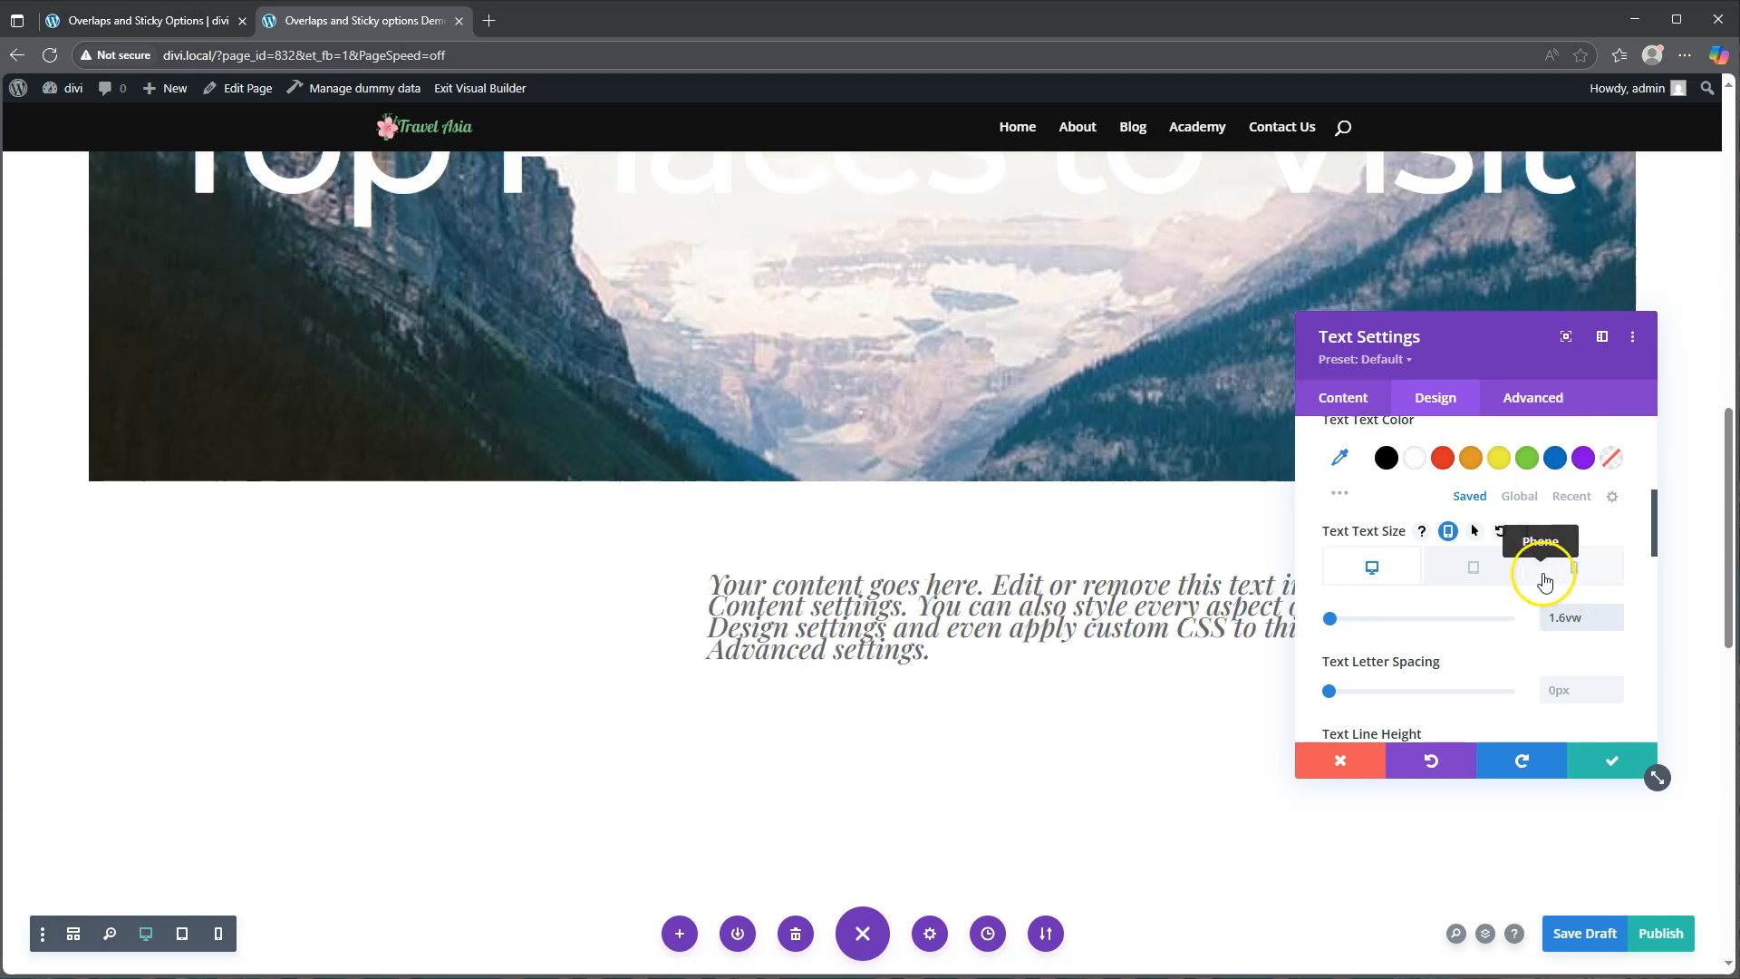
click(1471, 572)
click(1570, 619)
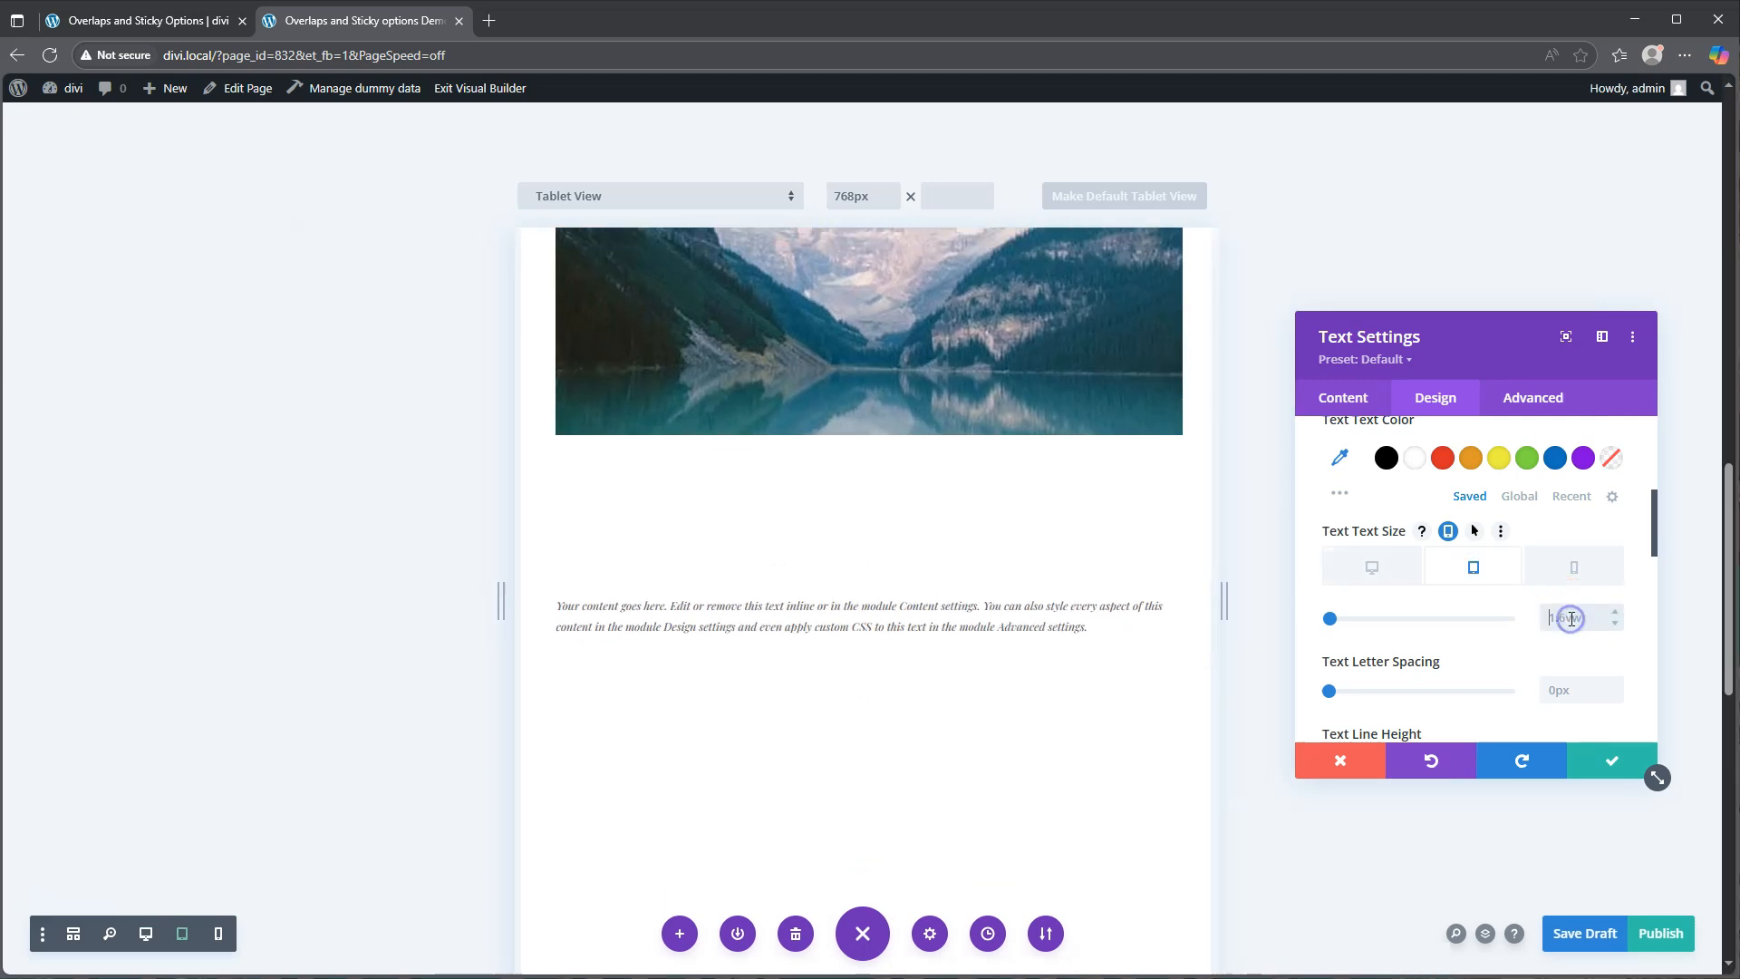
text(3vw)
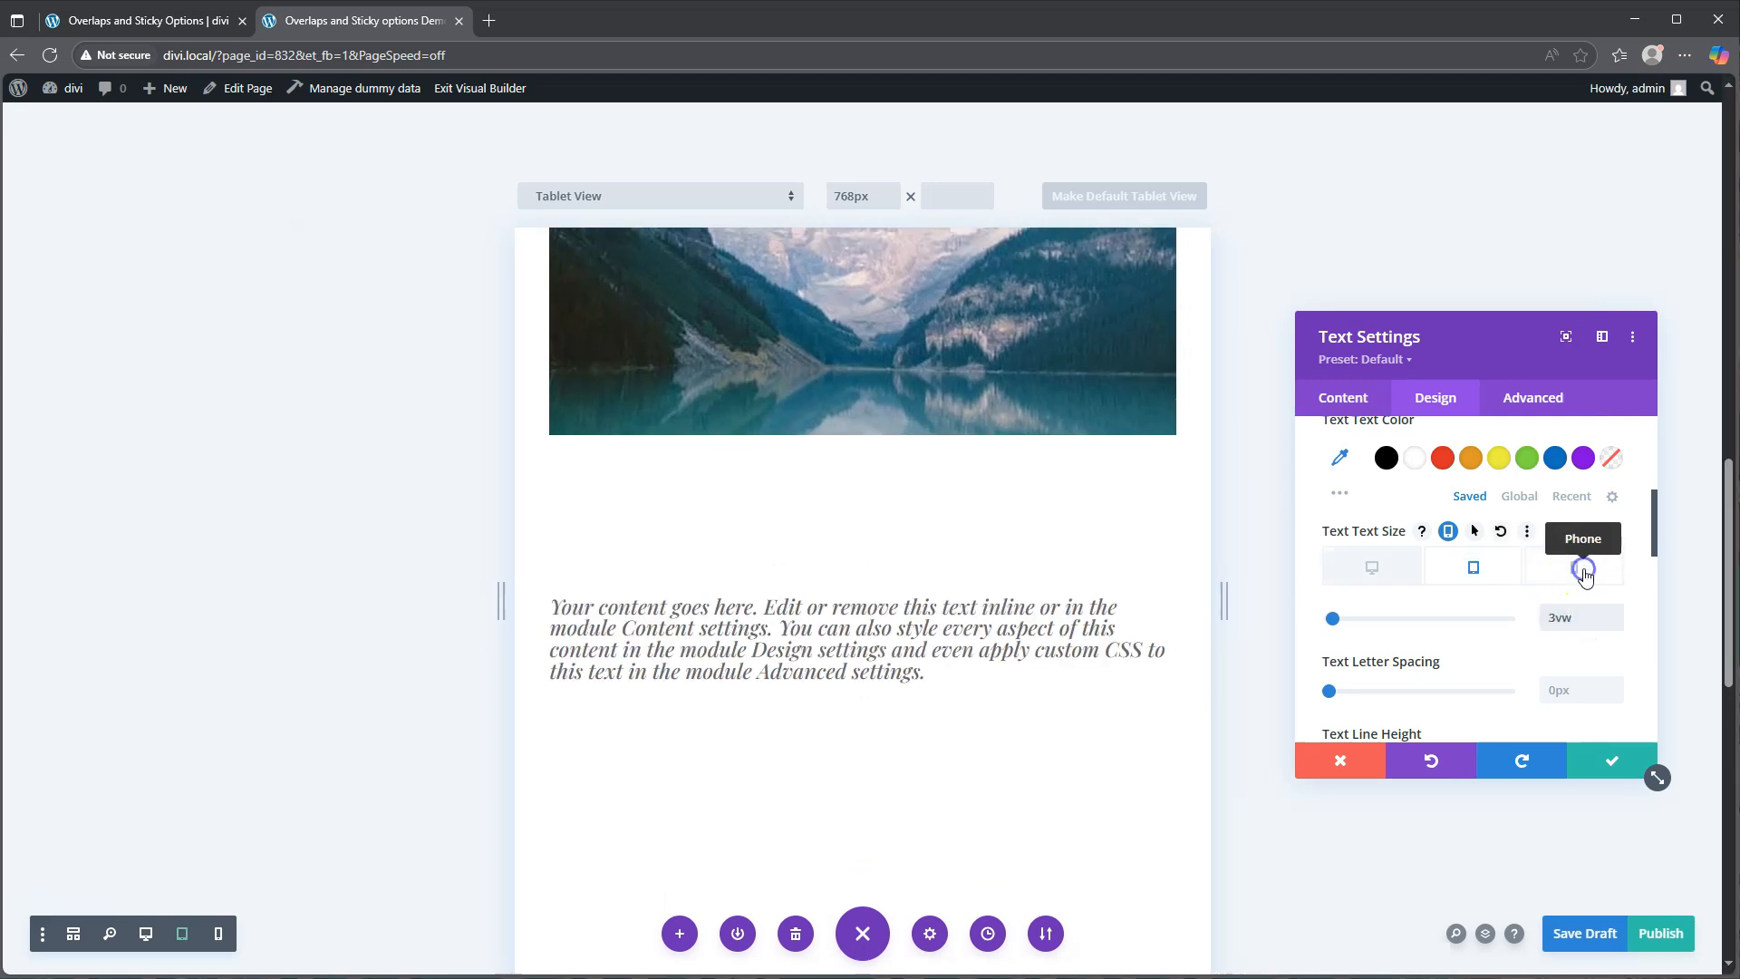
click(1575, 569)
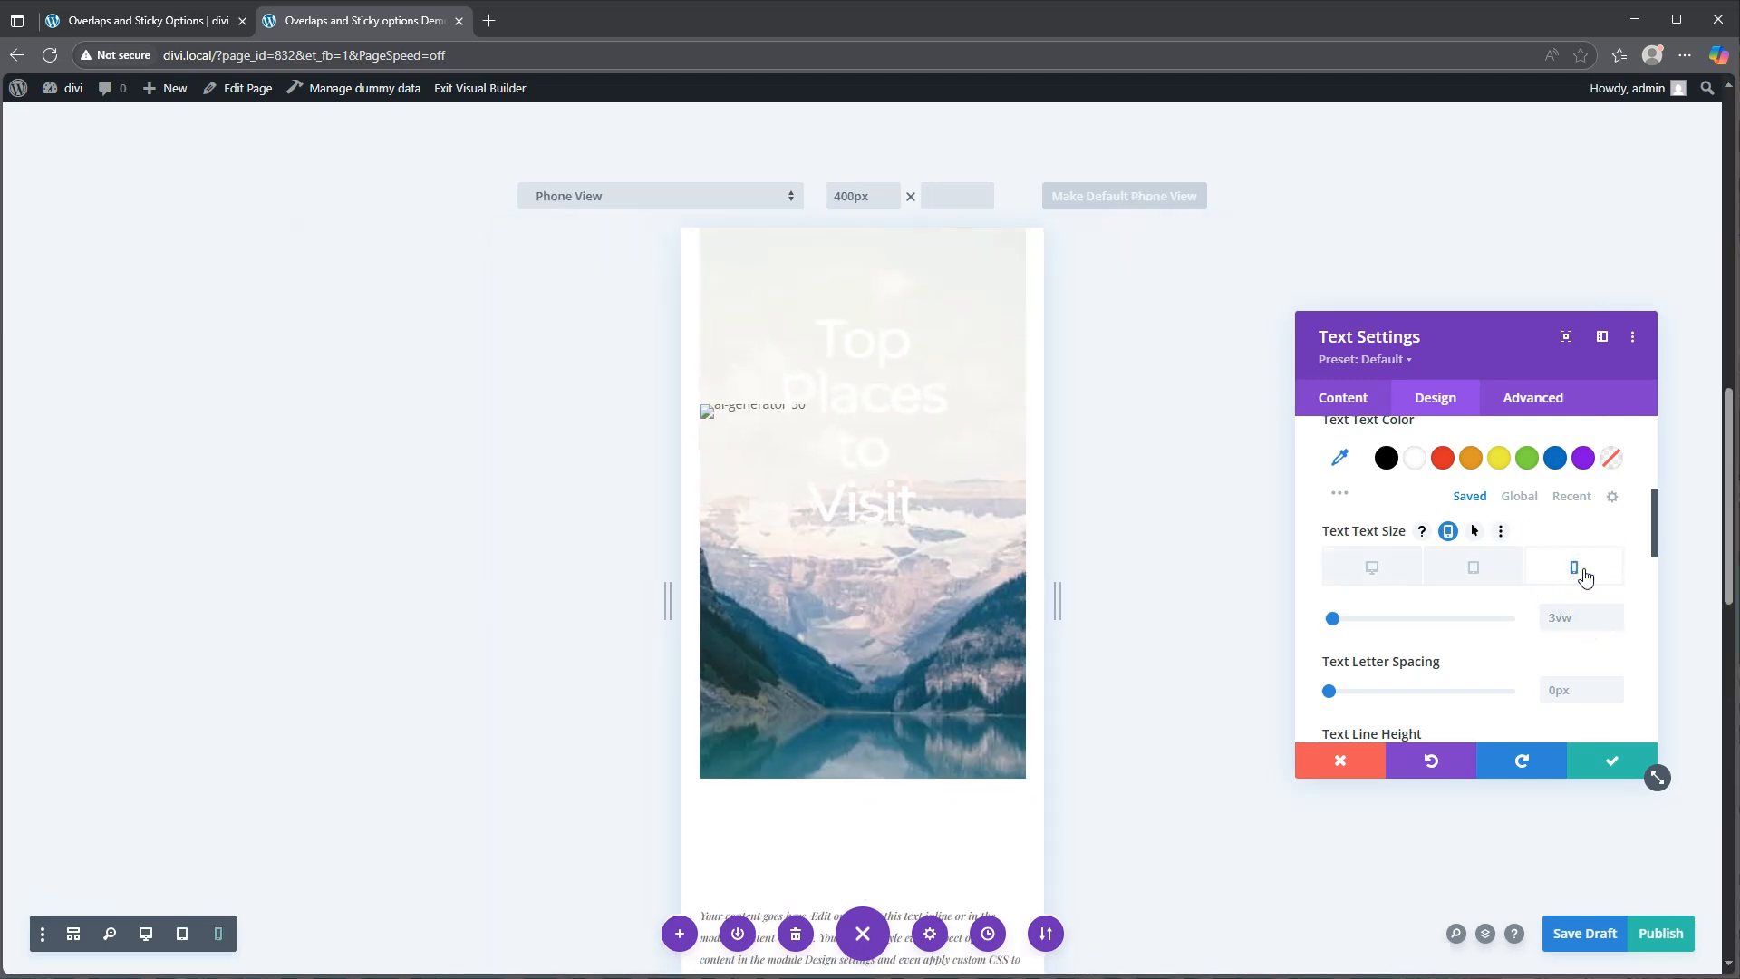
scroll(955, 622, down, 5)
click(1617, 614)
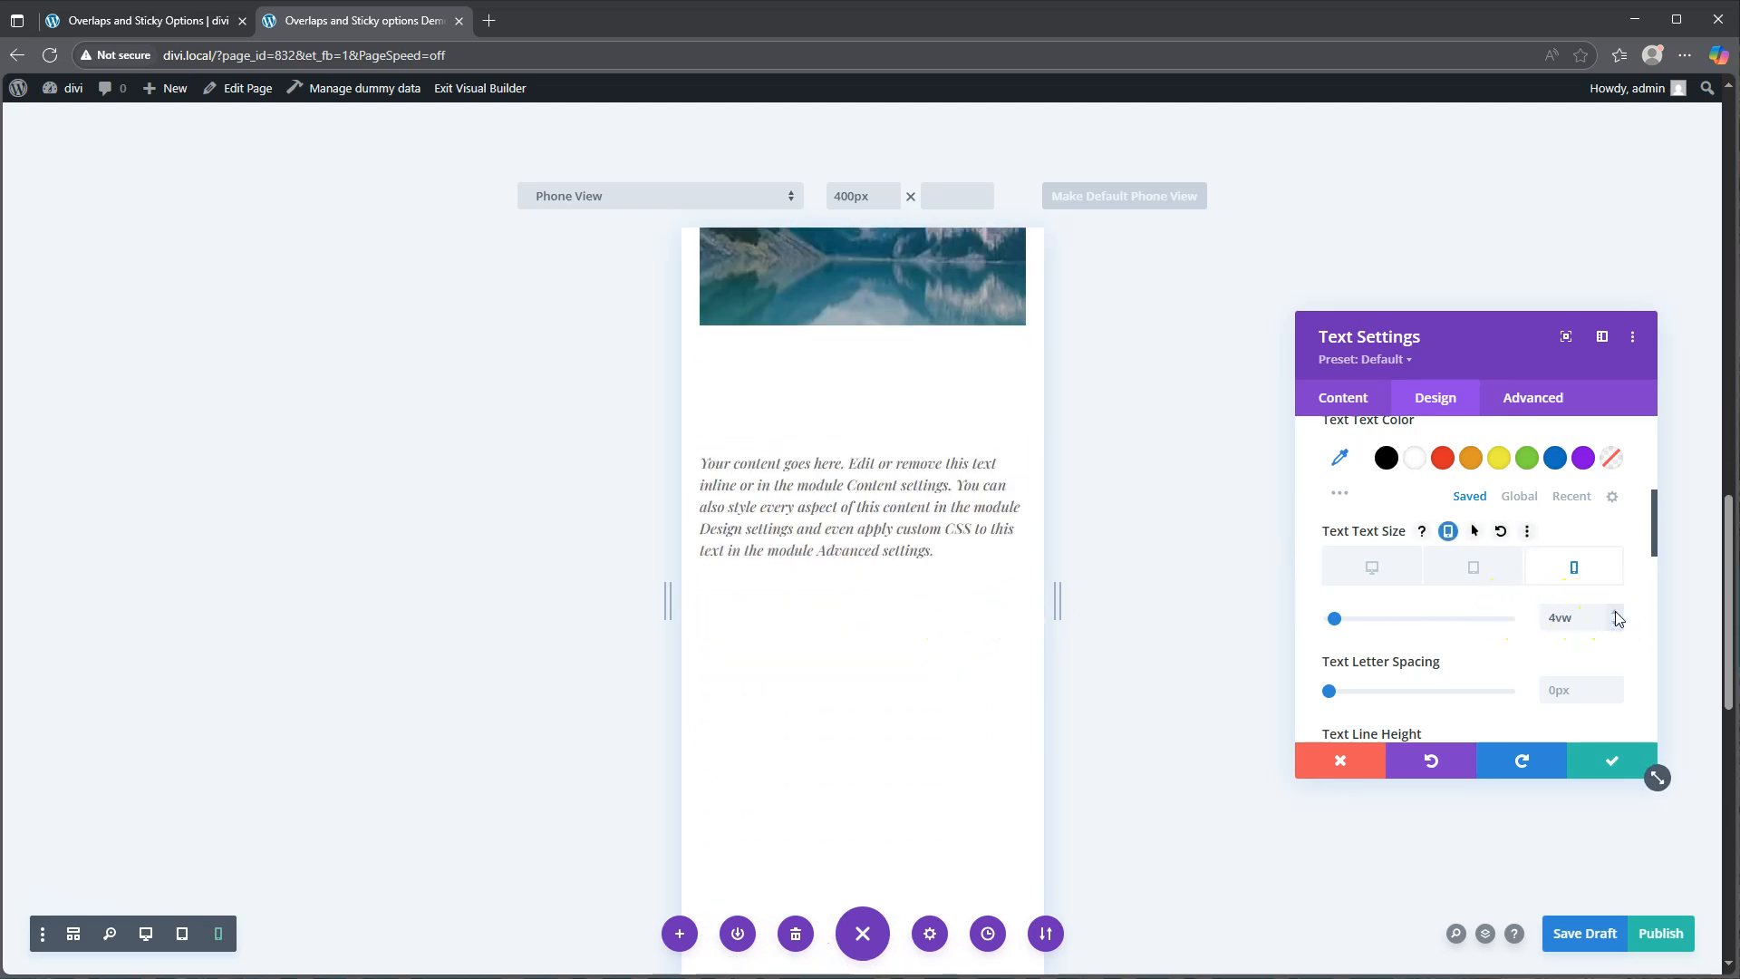
- Return to the desktop values and set the body text line height to 1.5em
click(1374, 568)
scroll(1430, 654, down, 2)
scroll(1429, 655, down, 1)
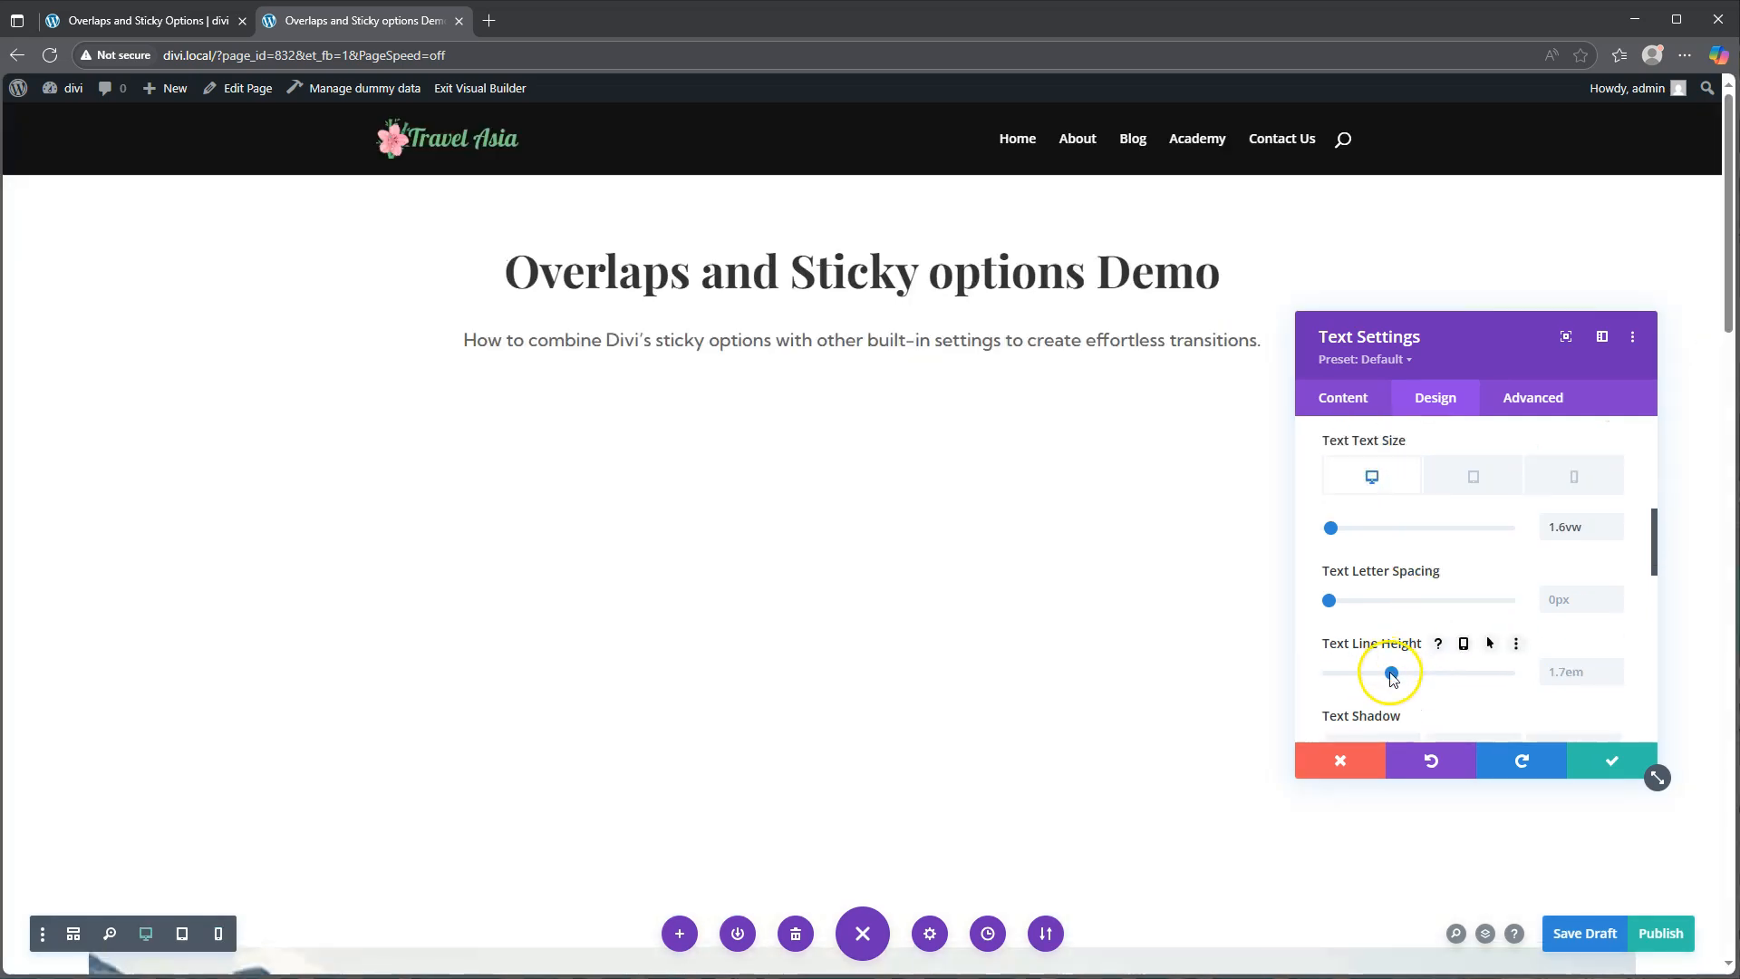
drag(1381, 673, 1379, 673)
scroll(1069, 563, down, 15)
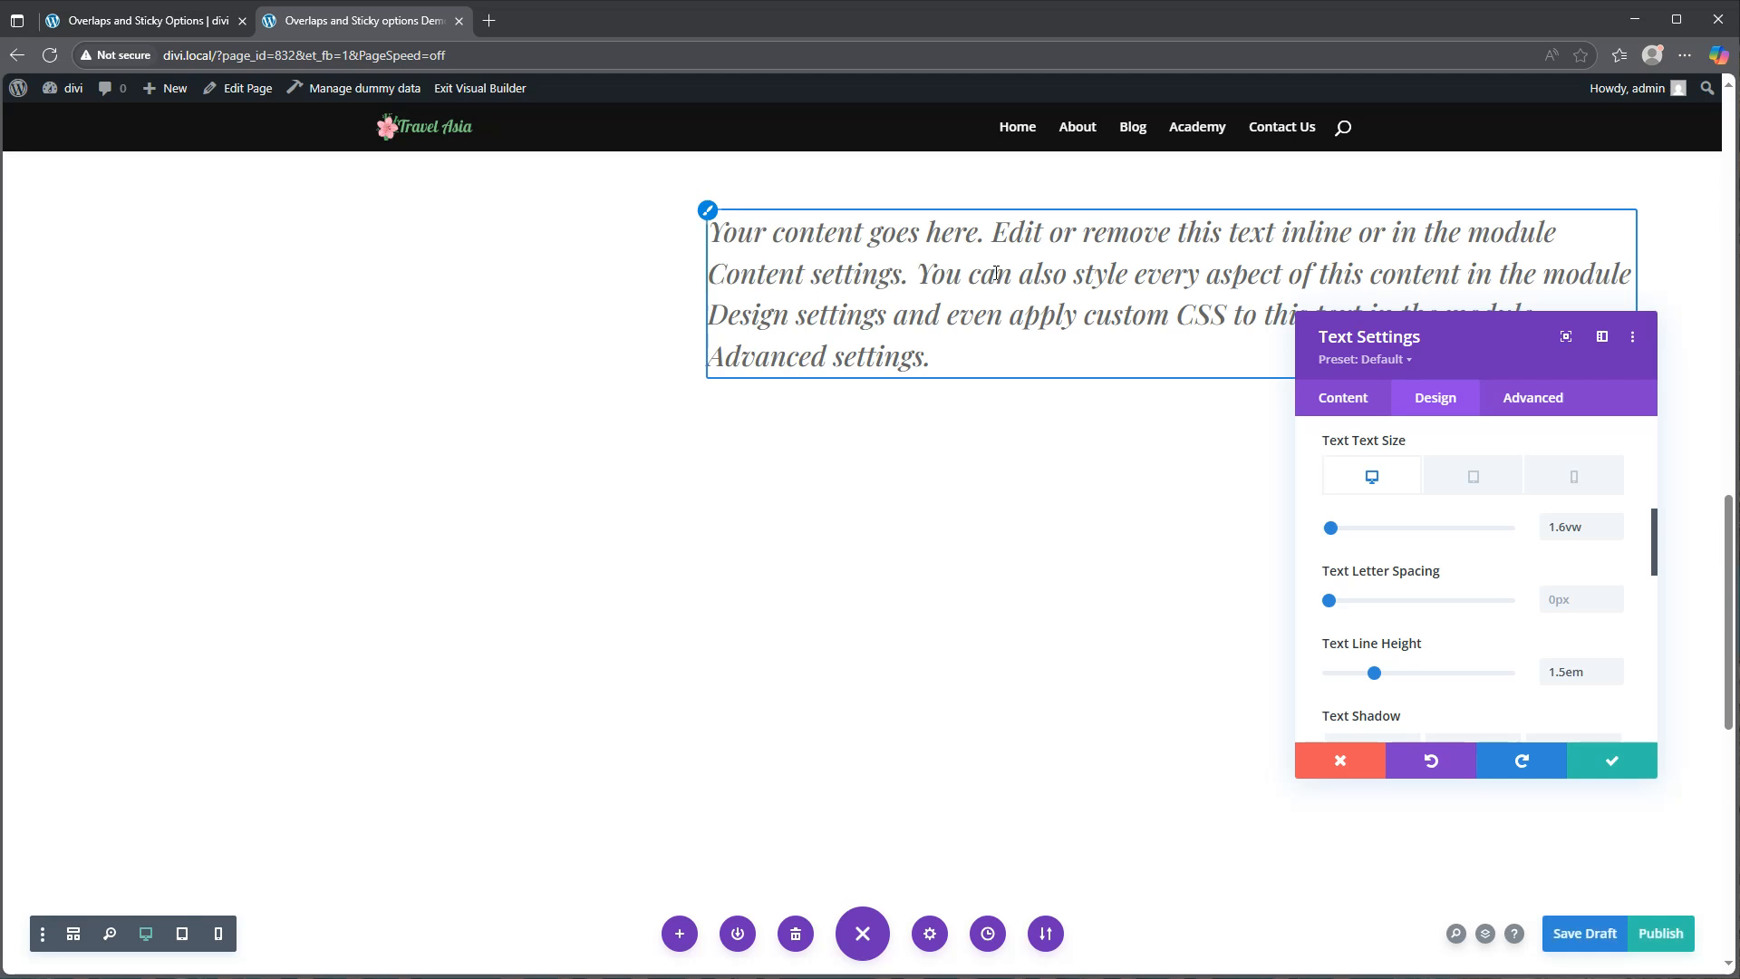
- Set the Text module's padding to 10vh top and bottom and 10% left and right, and save the module
scroll(1422, 543, down, 5)
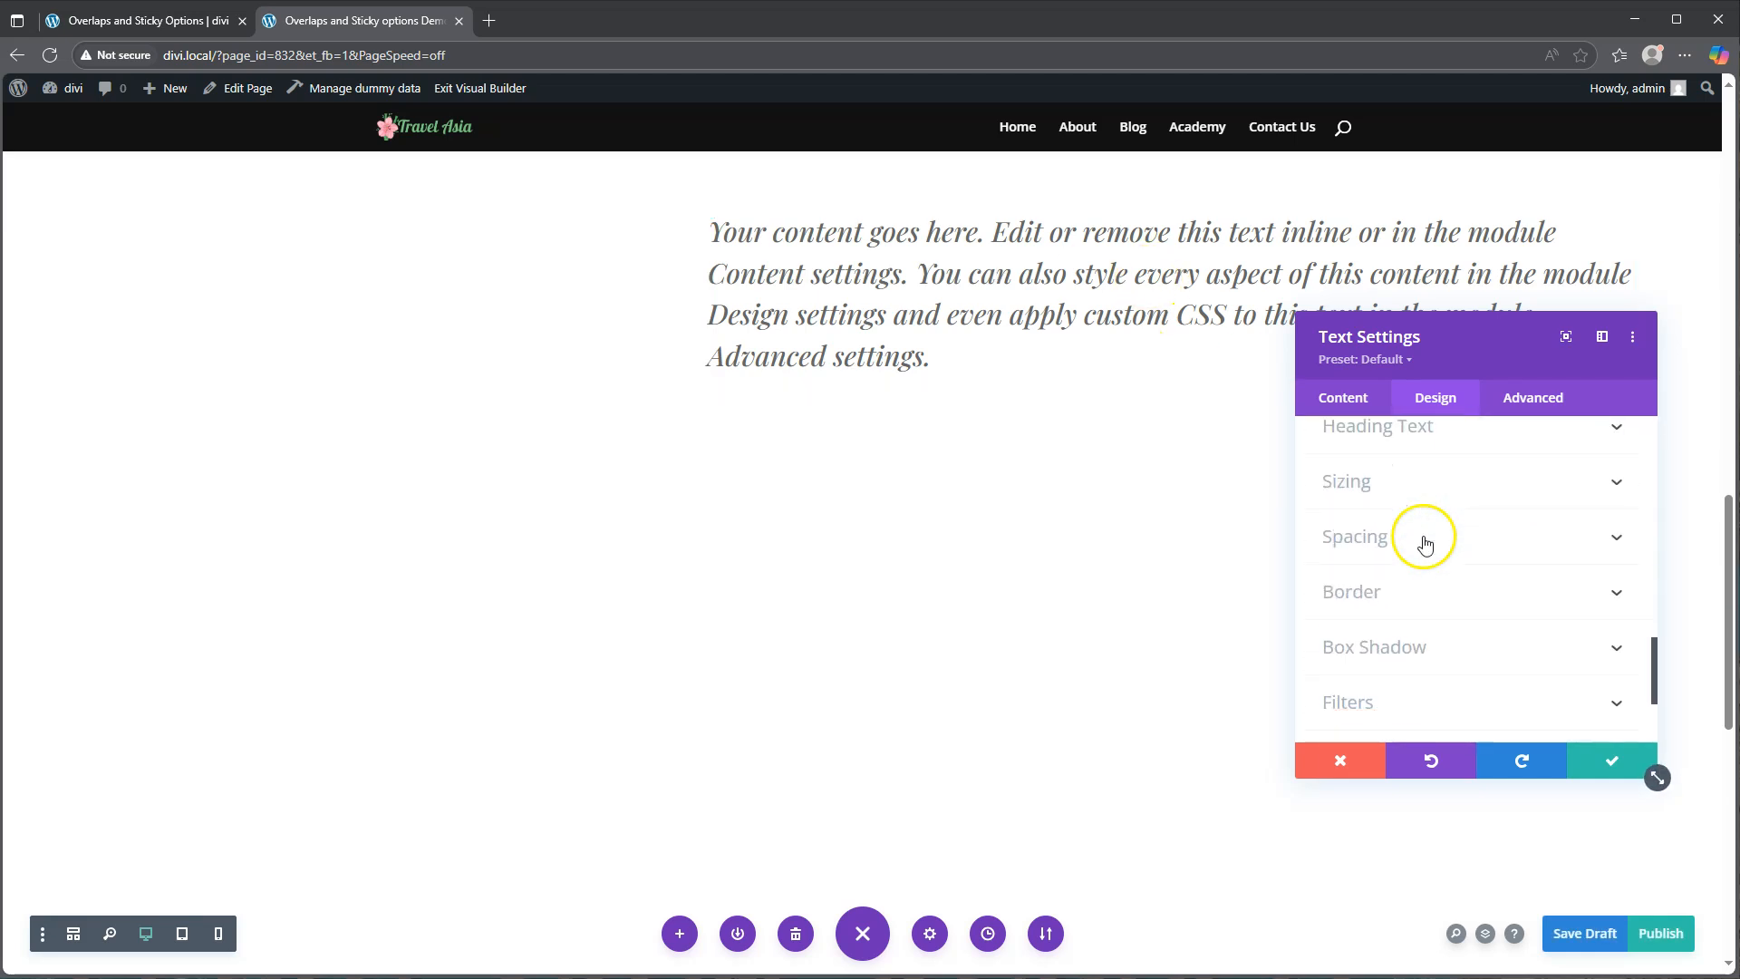
click(1425, 542)
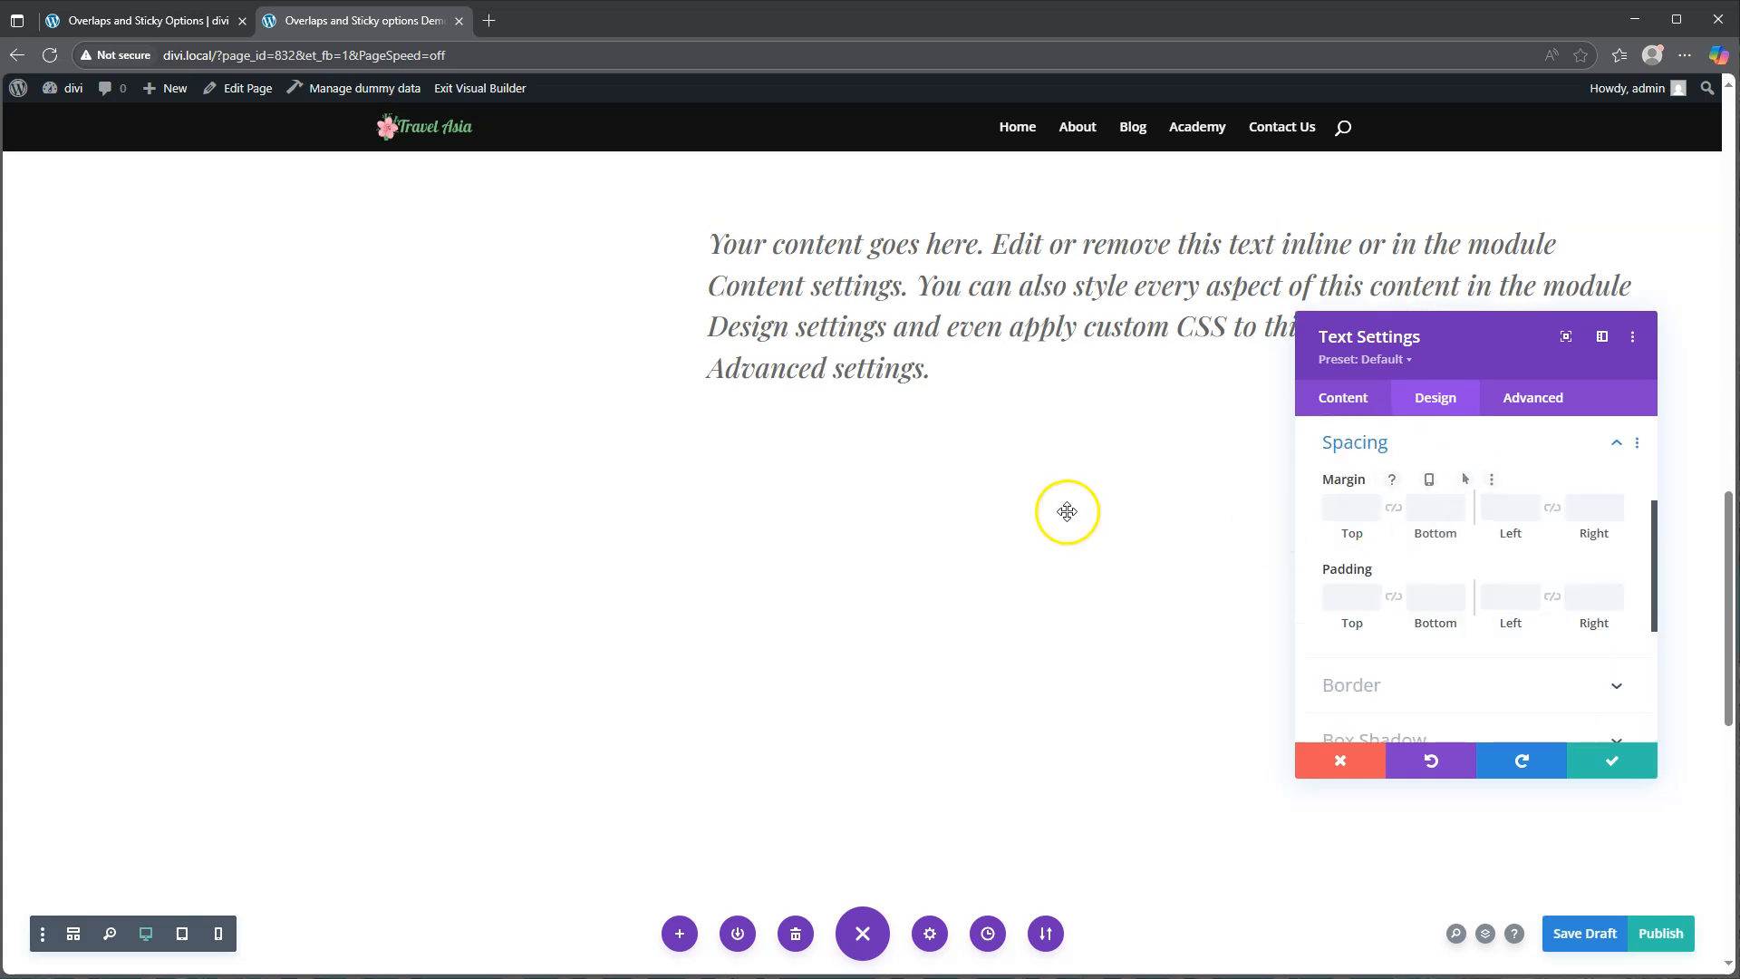
scroll(1064, 508, up, 3)
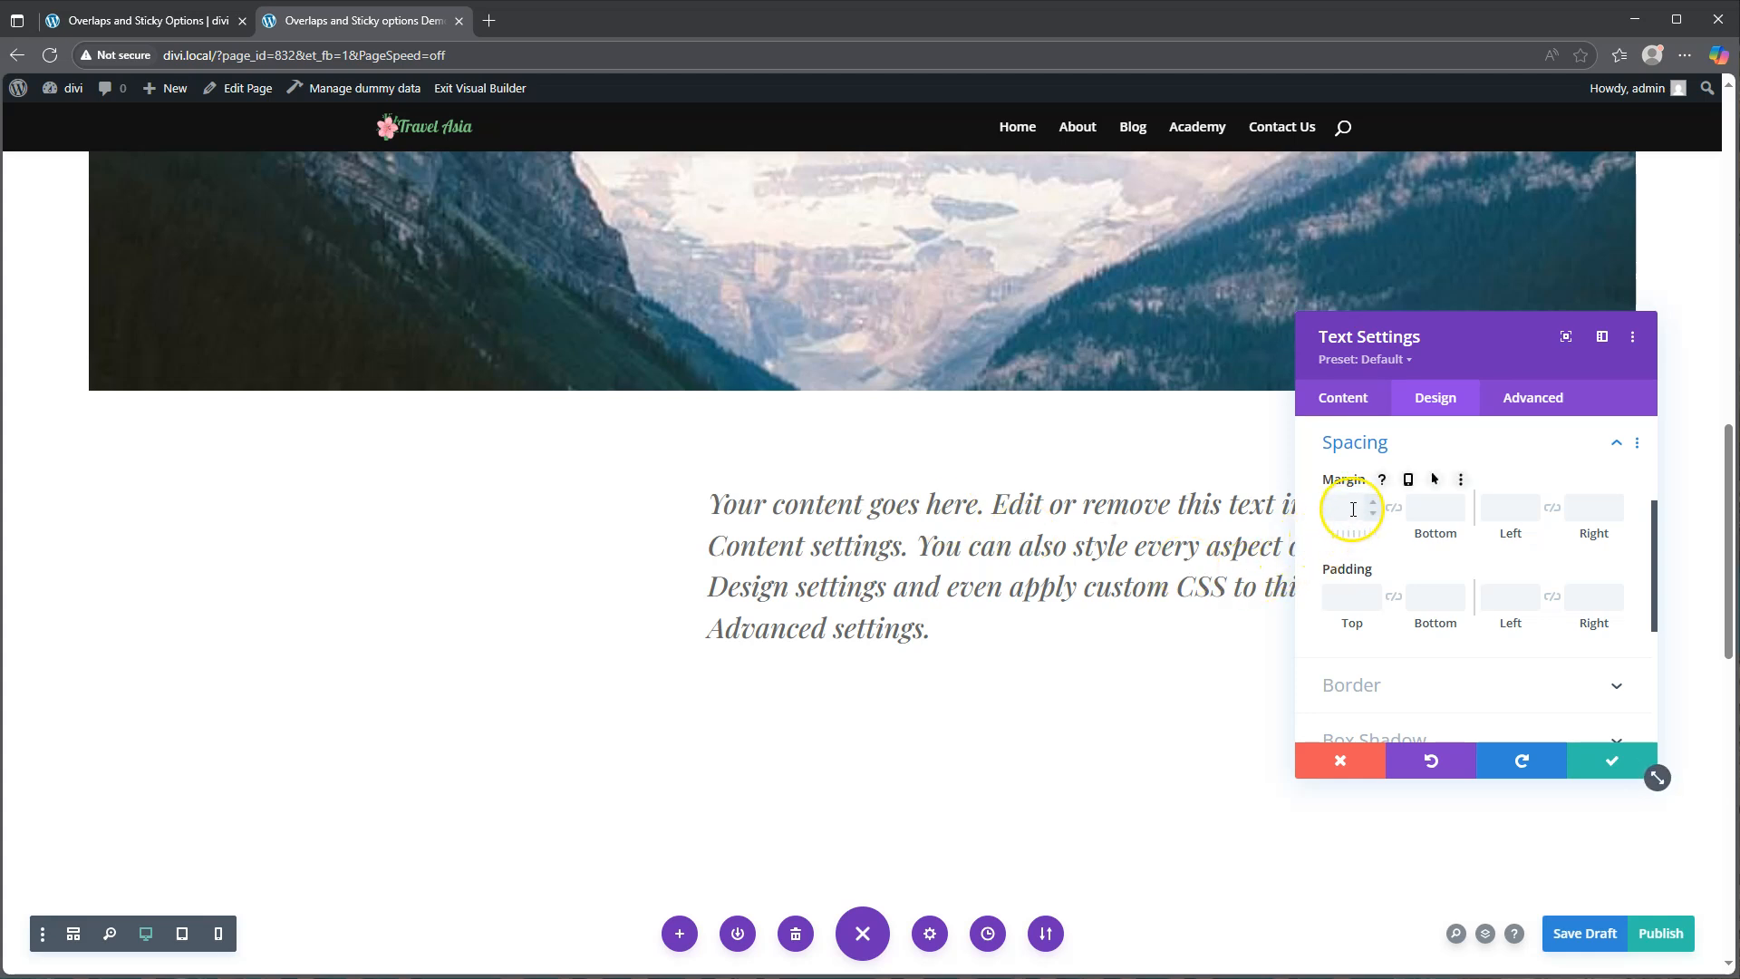
click(1339, 593)
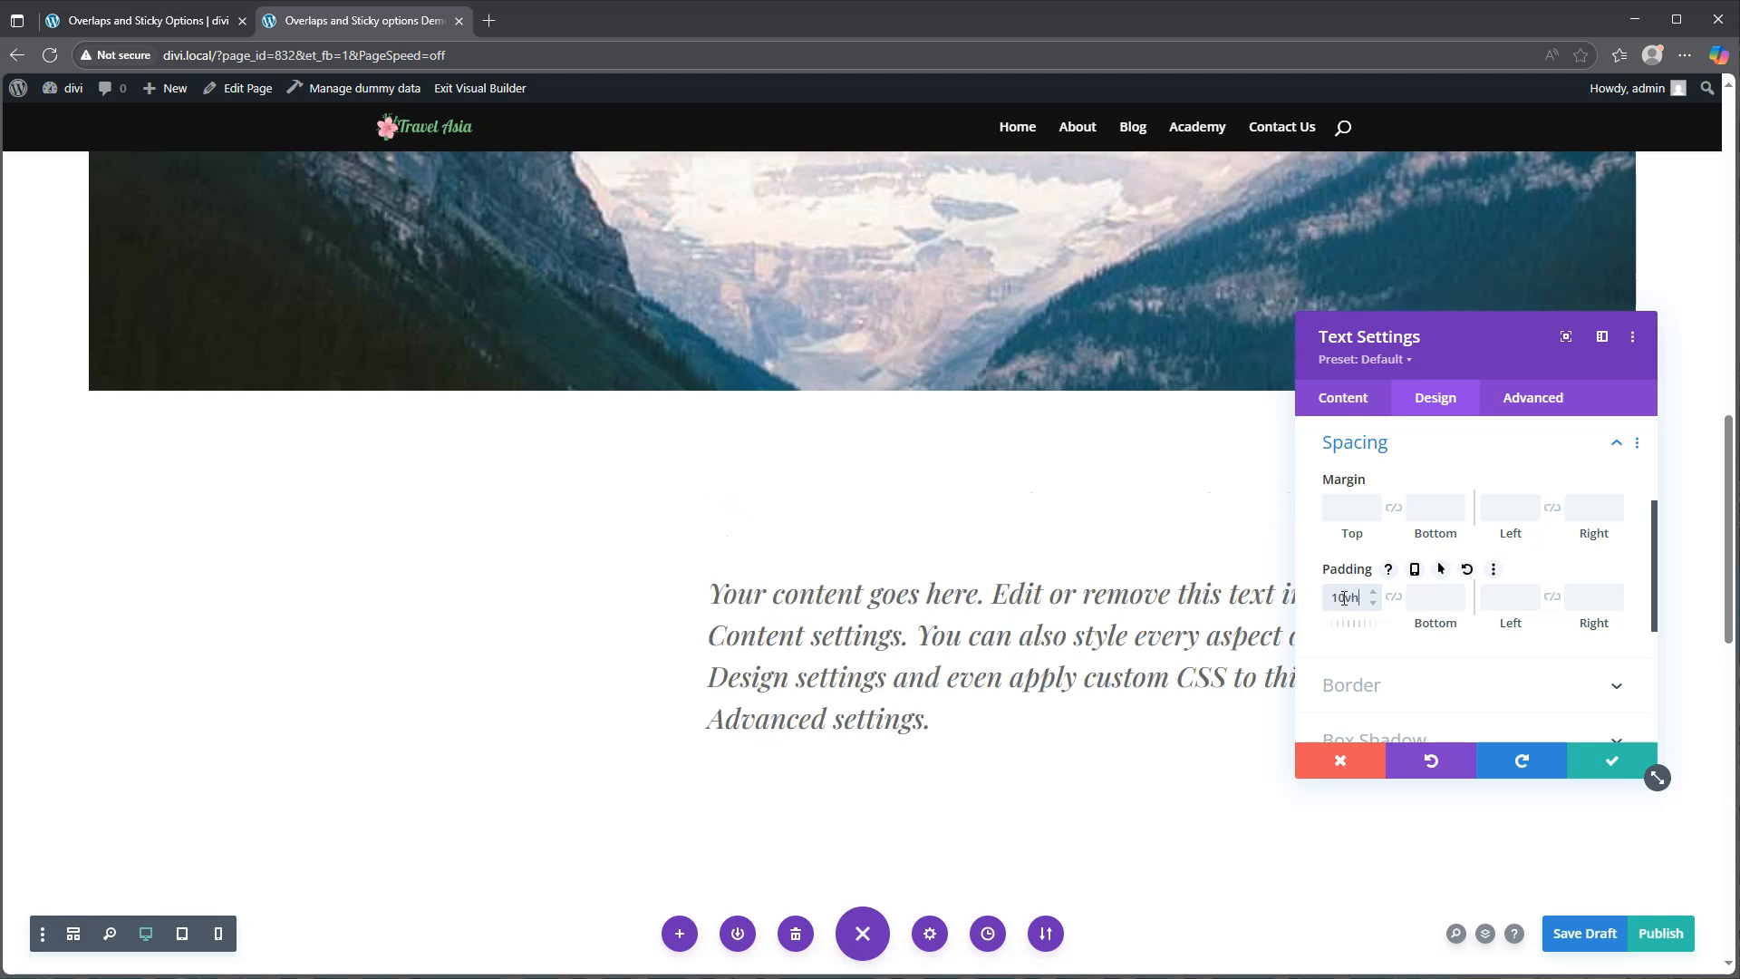
click(1402, 598)
click(1501, 594)
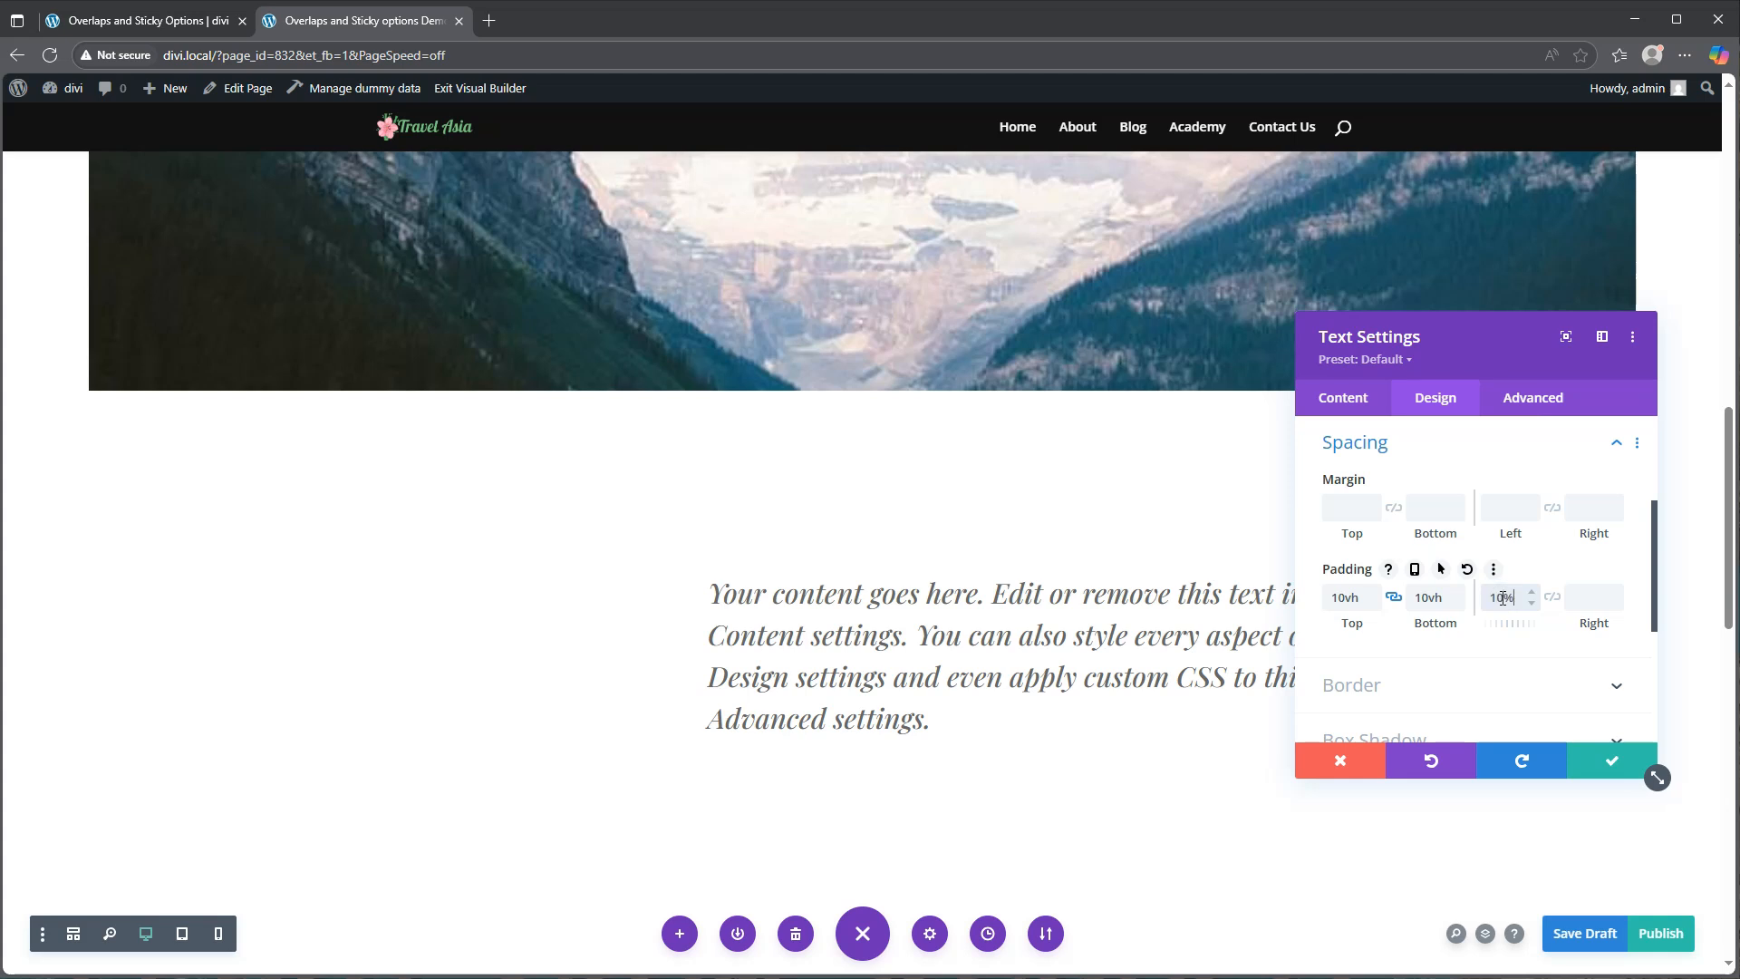
click(1552, 598)
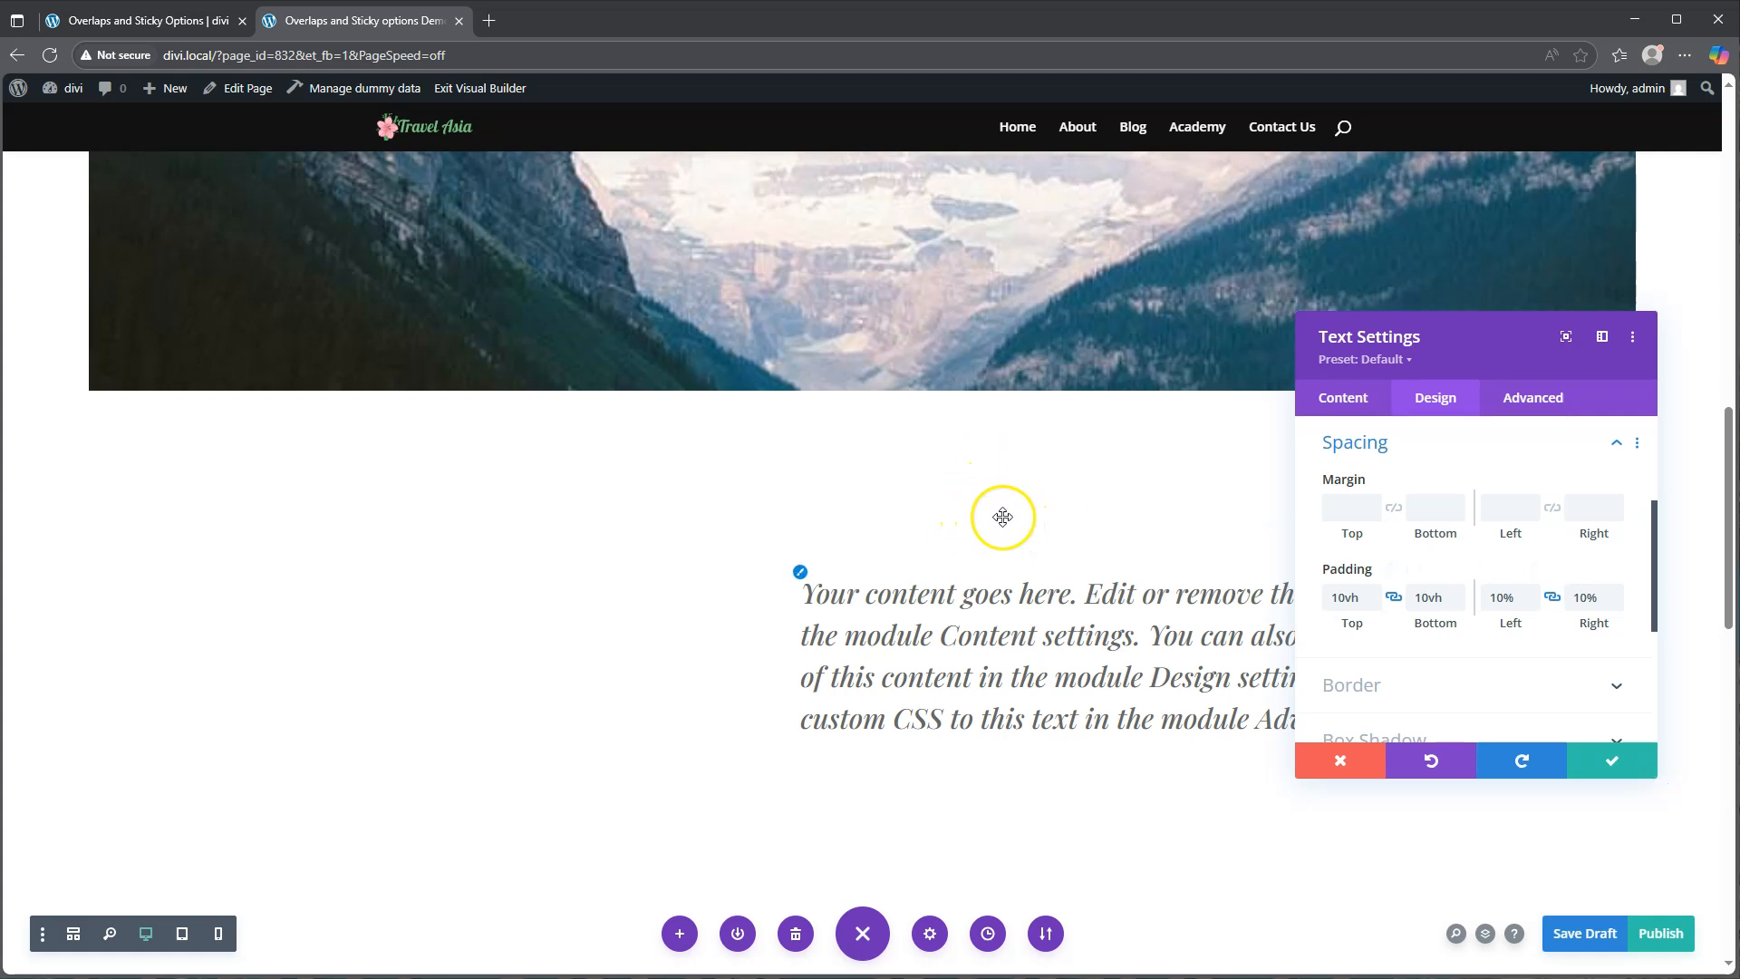
click(1613, 760)
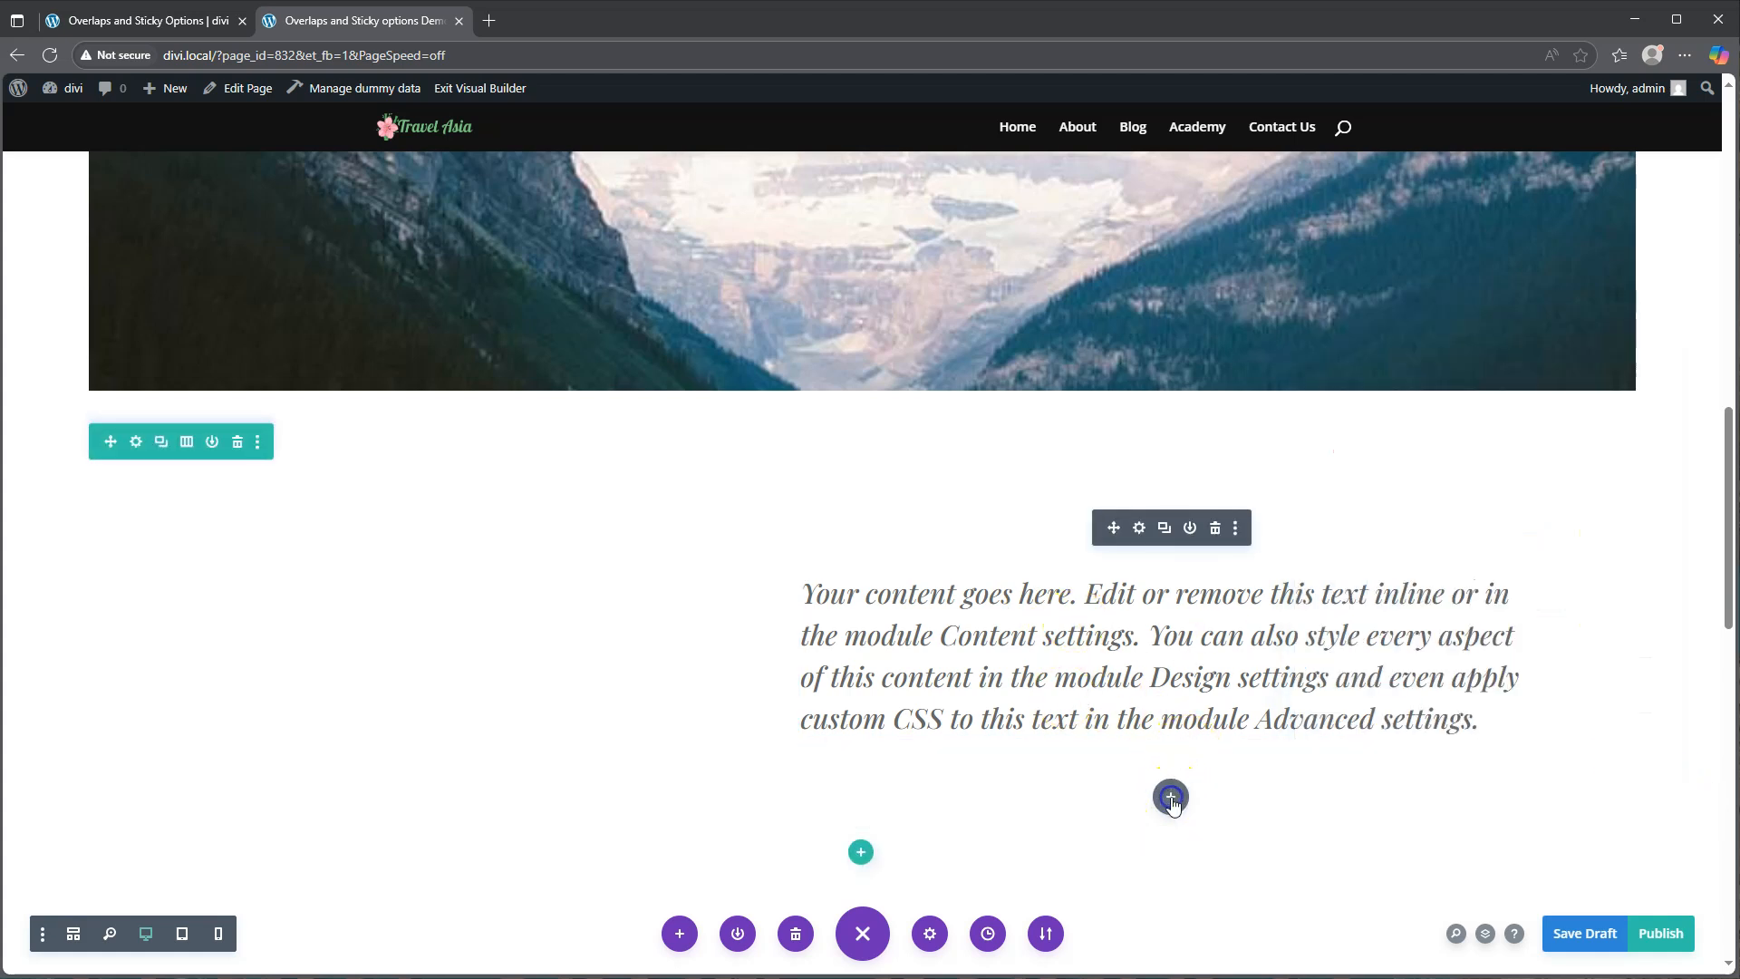
- Add a Button module below the text in the second column and label it "Visit now"
click(1172, 796)
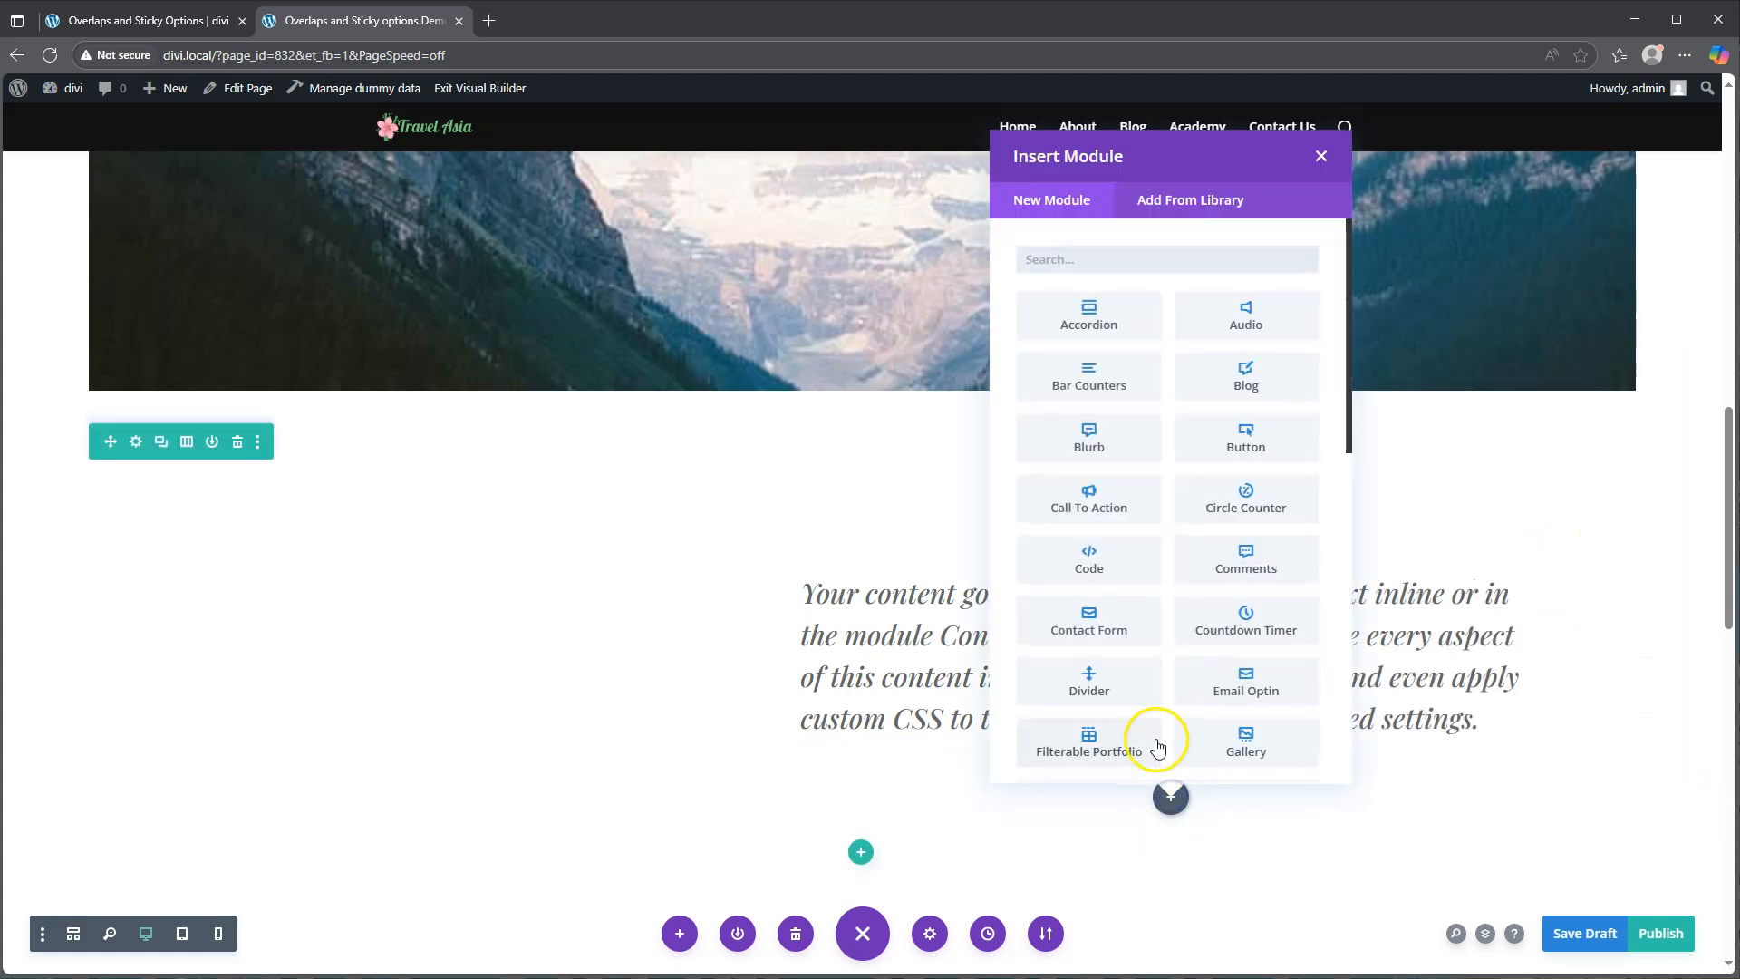
click(1207, 433)
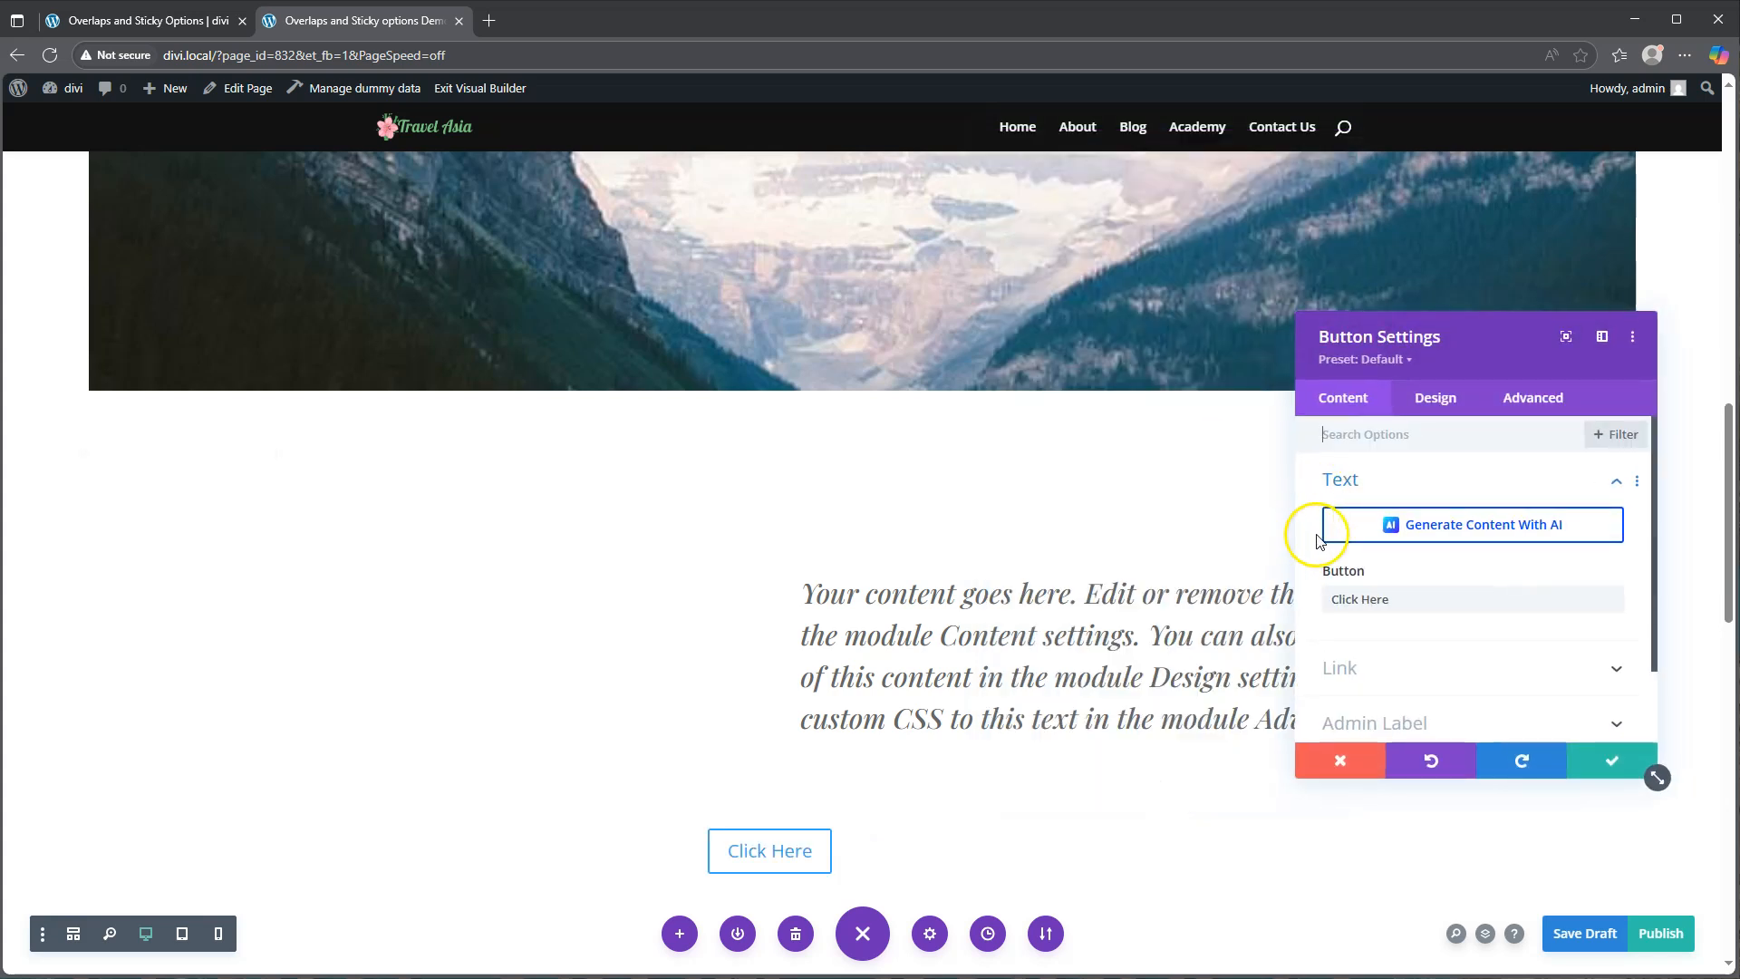
drag(1385, 599, 1332, 597)
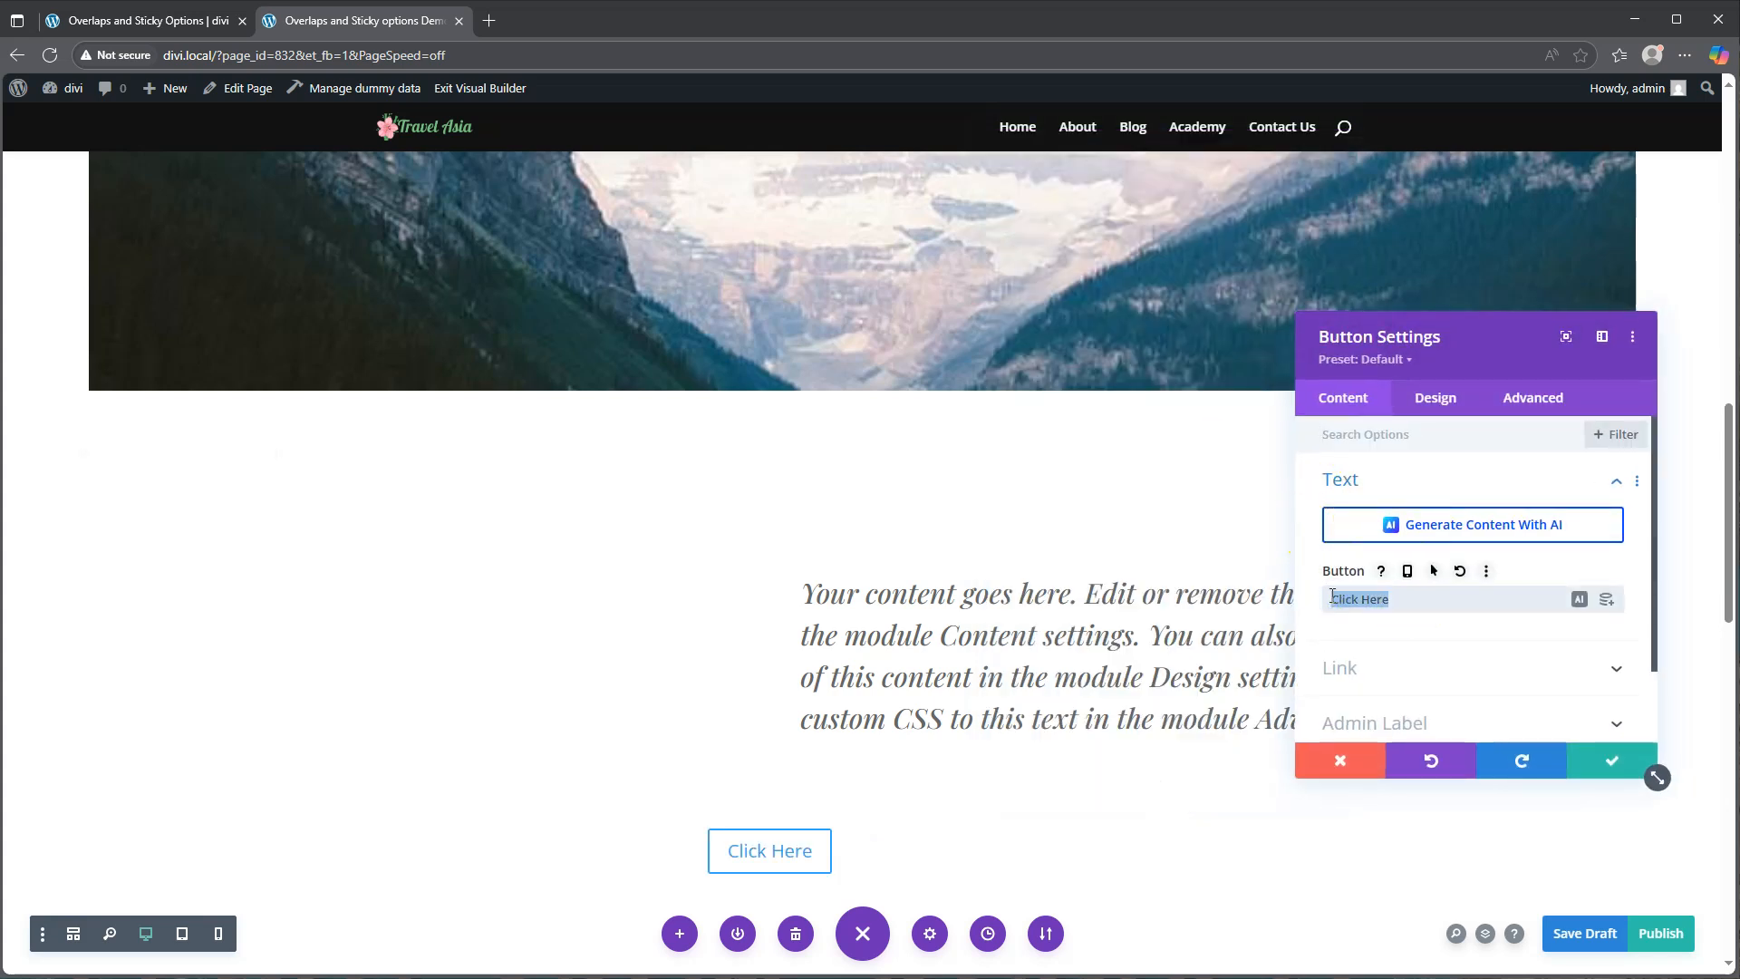
text(Visit now)
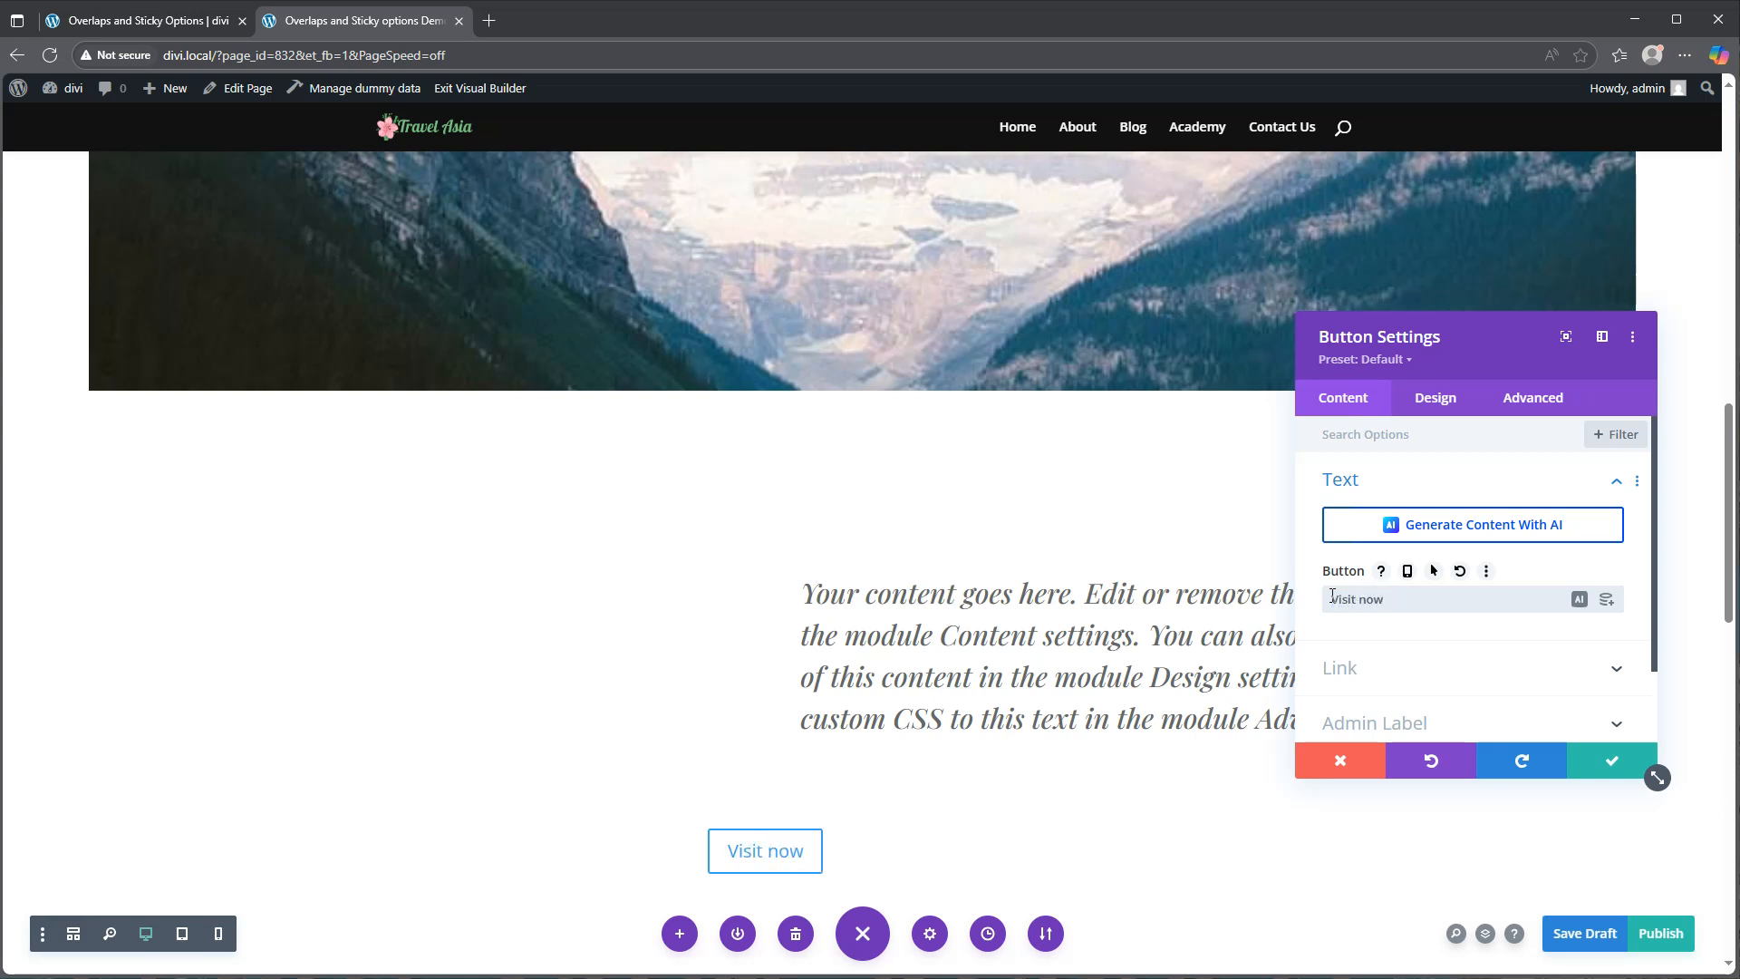
- Enable custom styles and responsive text sizes for the button, and check the Visit now button on the reference page
click(1436, 398)
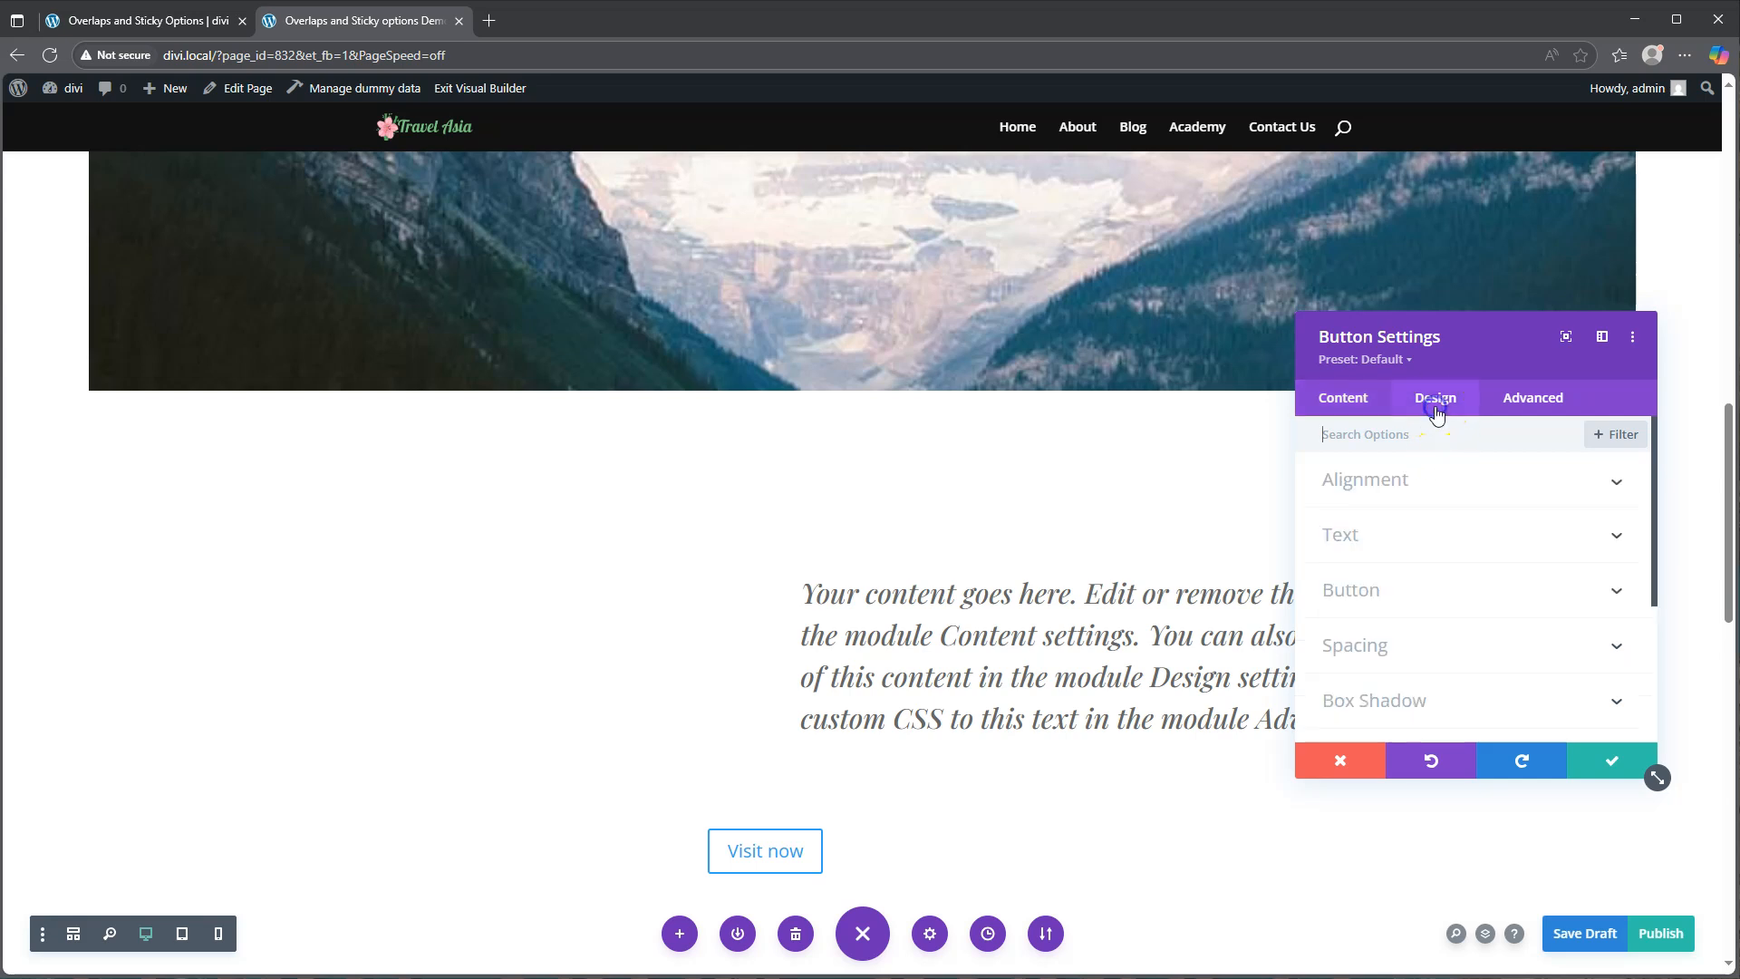
click(1381, 588)
click(1358, 525)
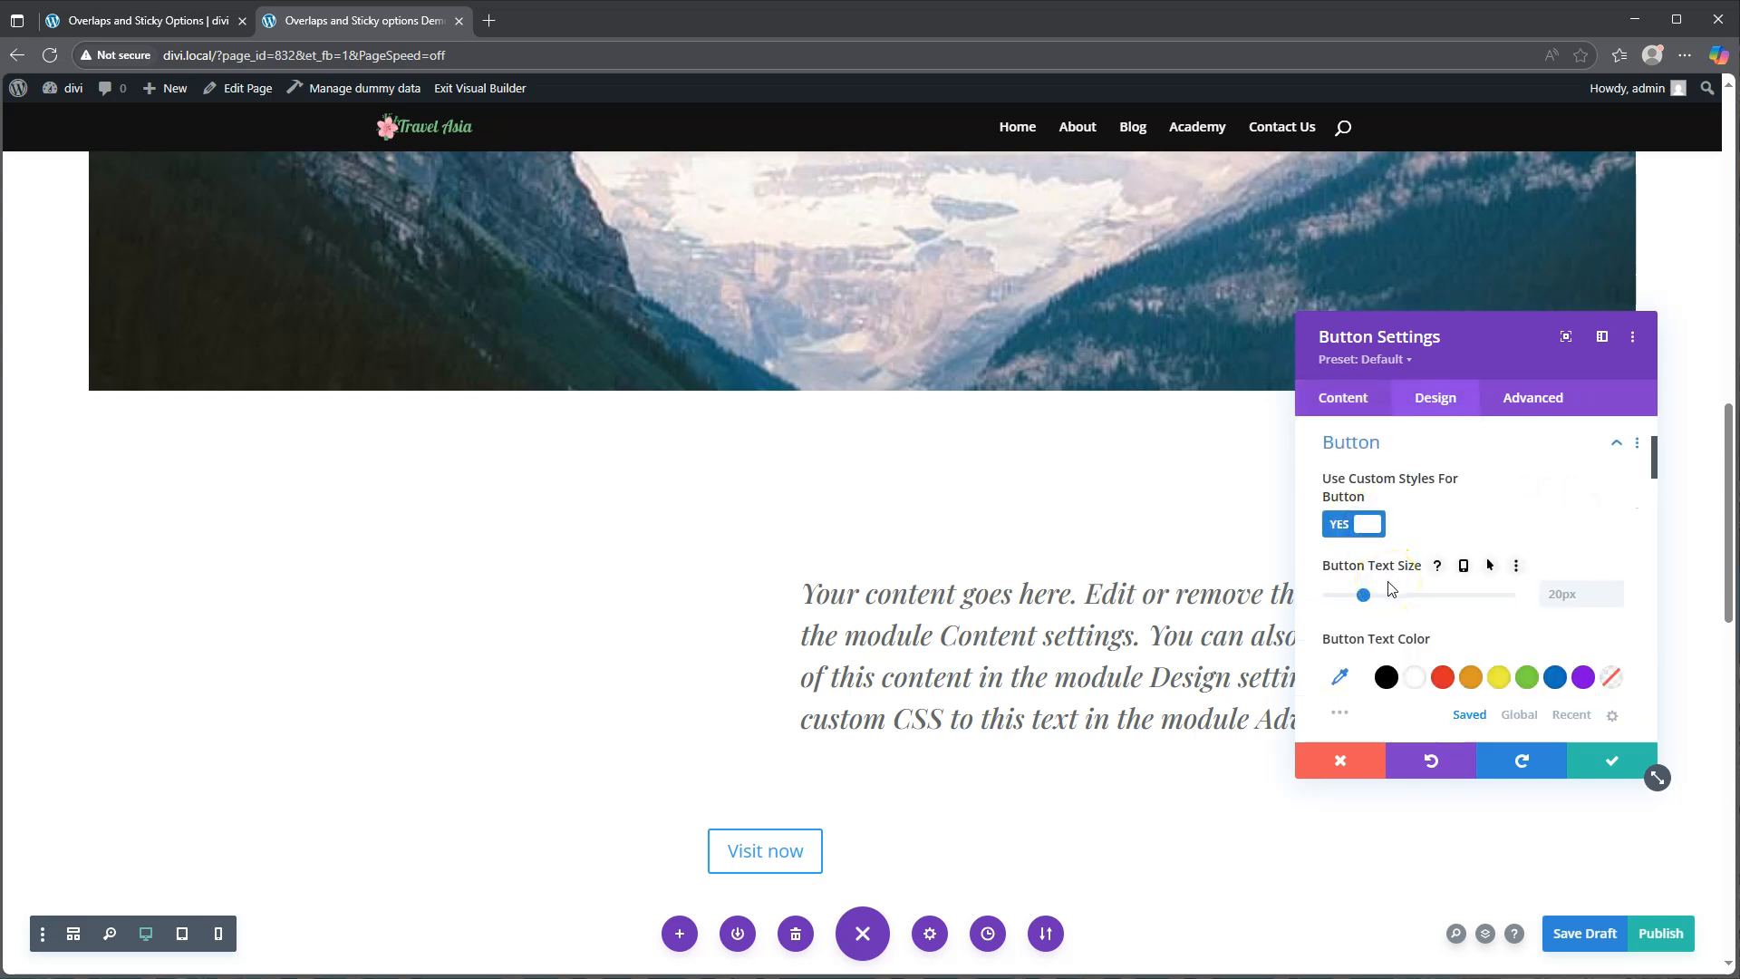
click(1463, 565)
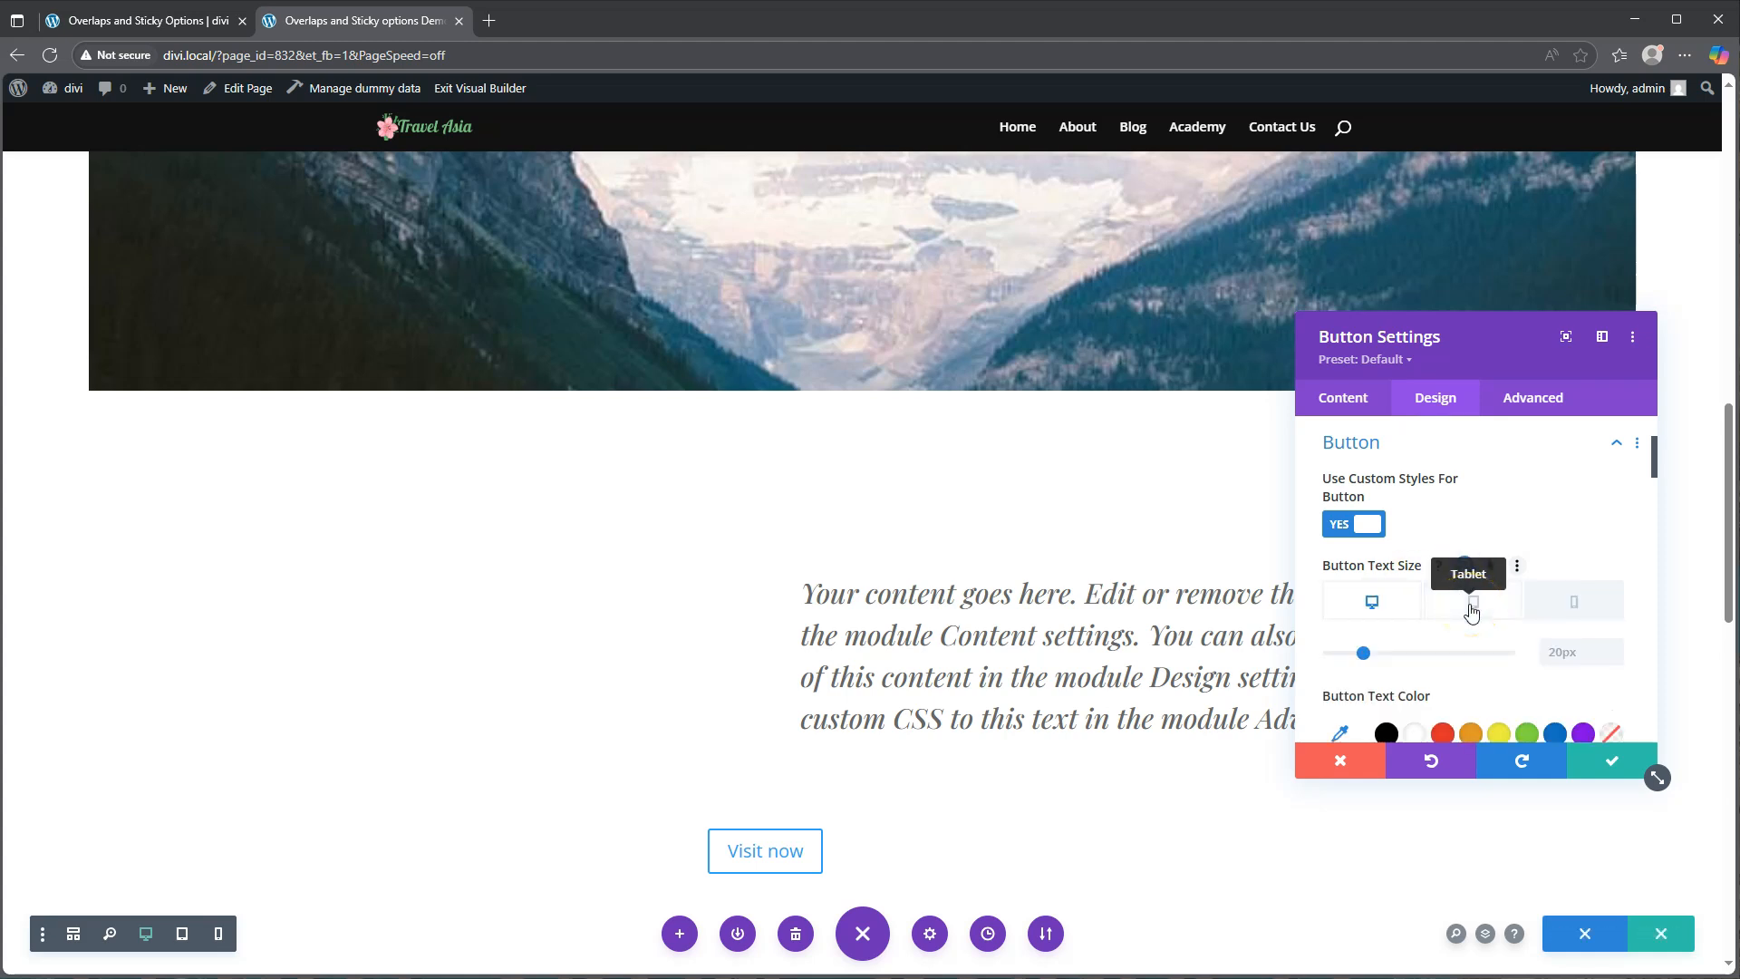
click(149, 17)
scroll(1228, 492, down, 10)
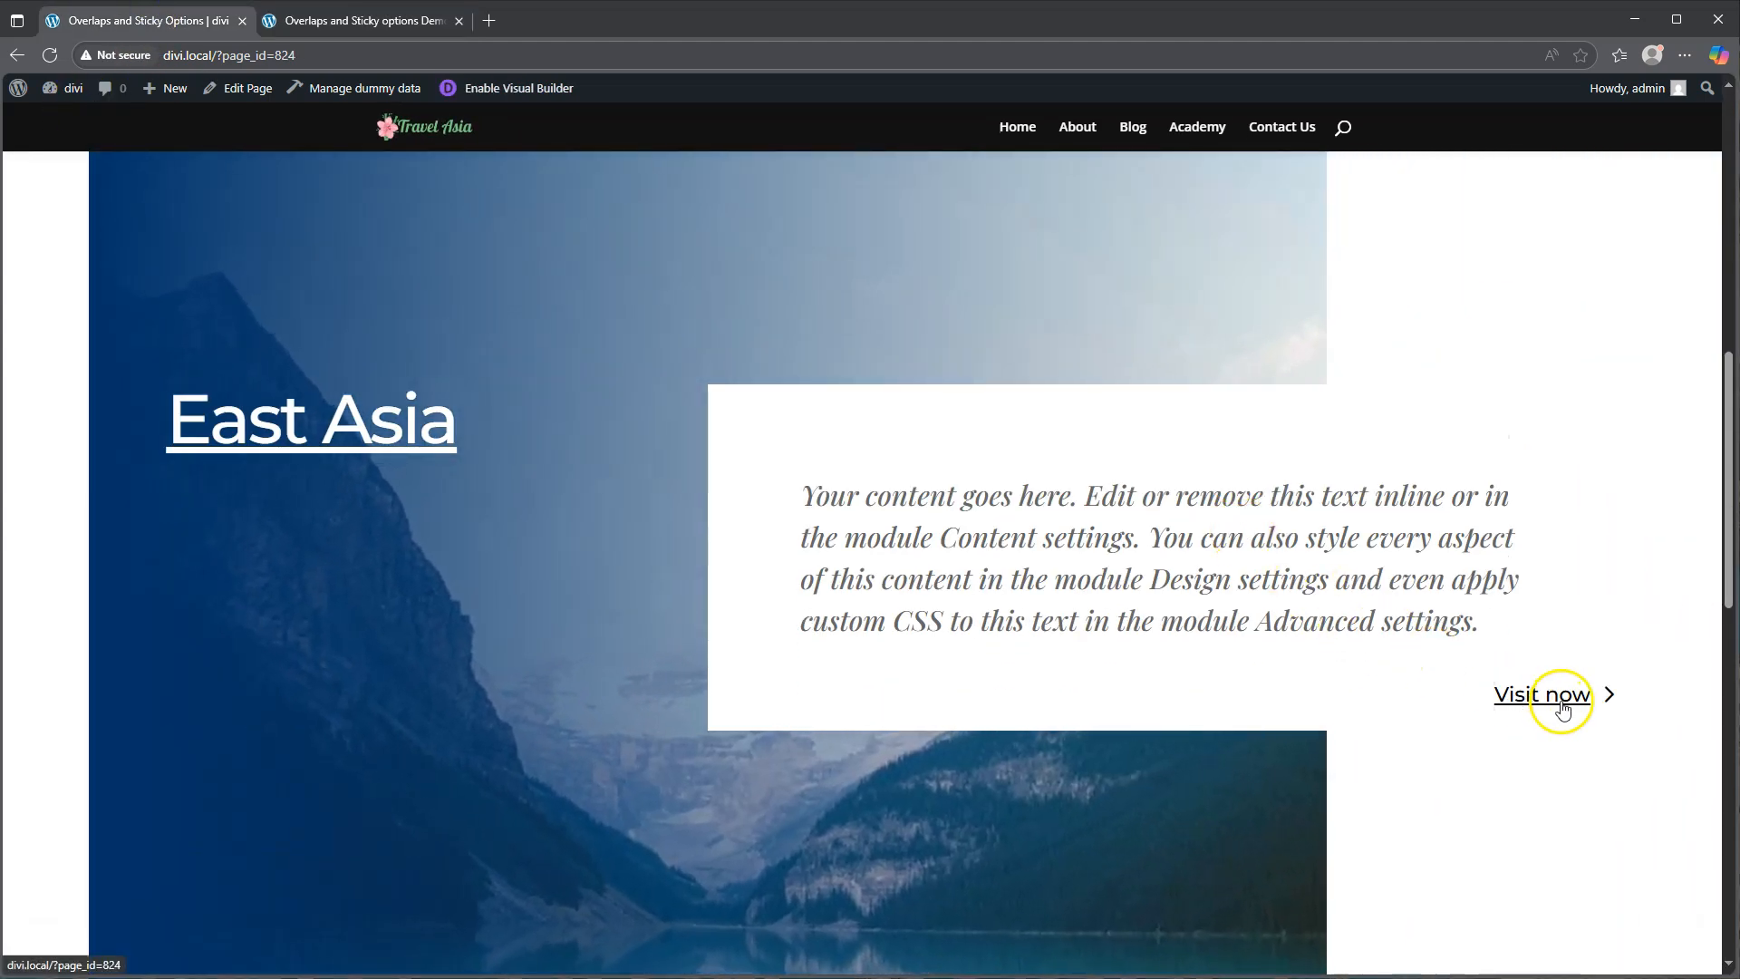
click(361, 20)
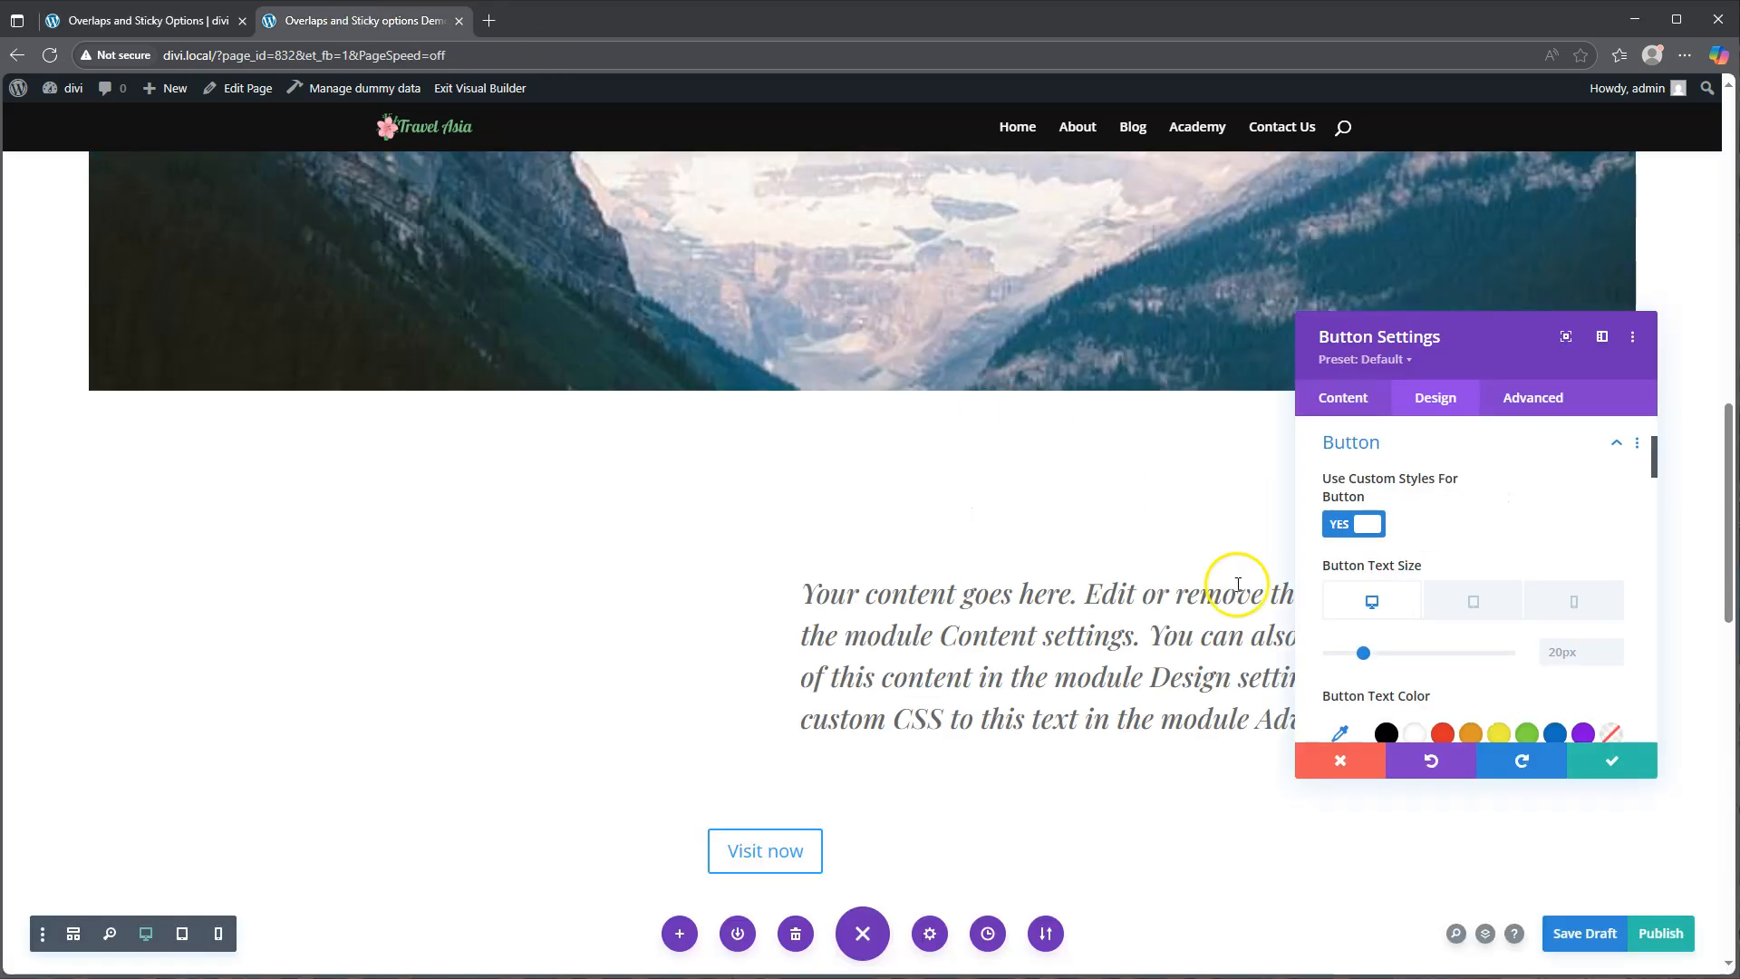
mouse_move(1426, 640)
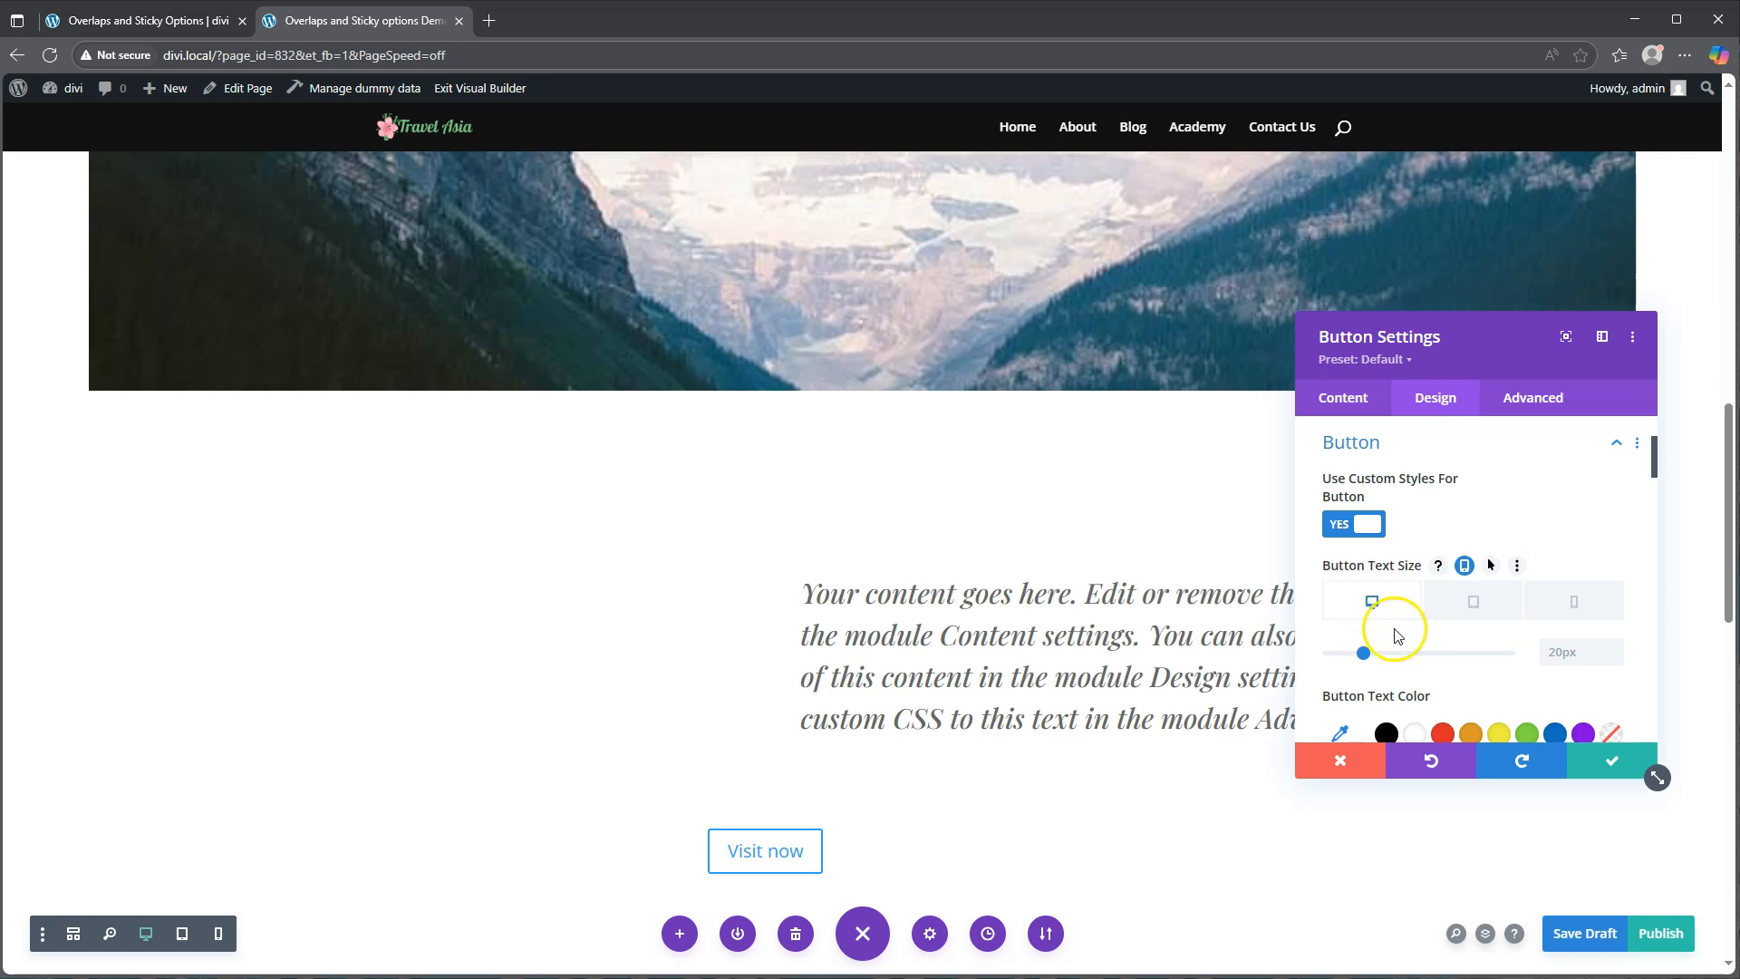
- Set the button text size to 1.2vw for desktop, 2.5vw for tablet and 3.5vw for phone
click(1567, 649)
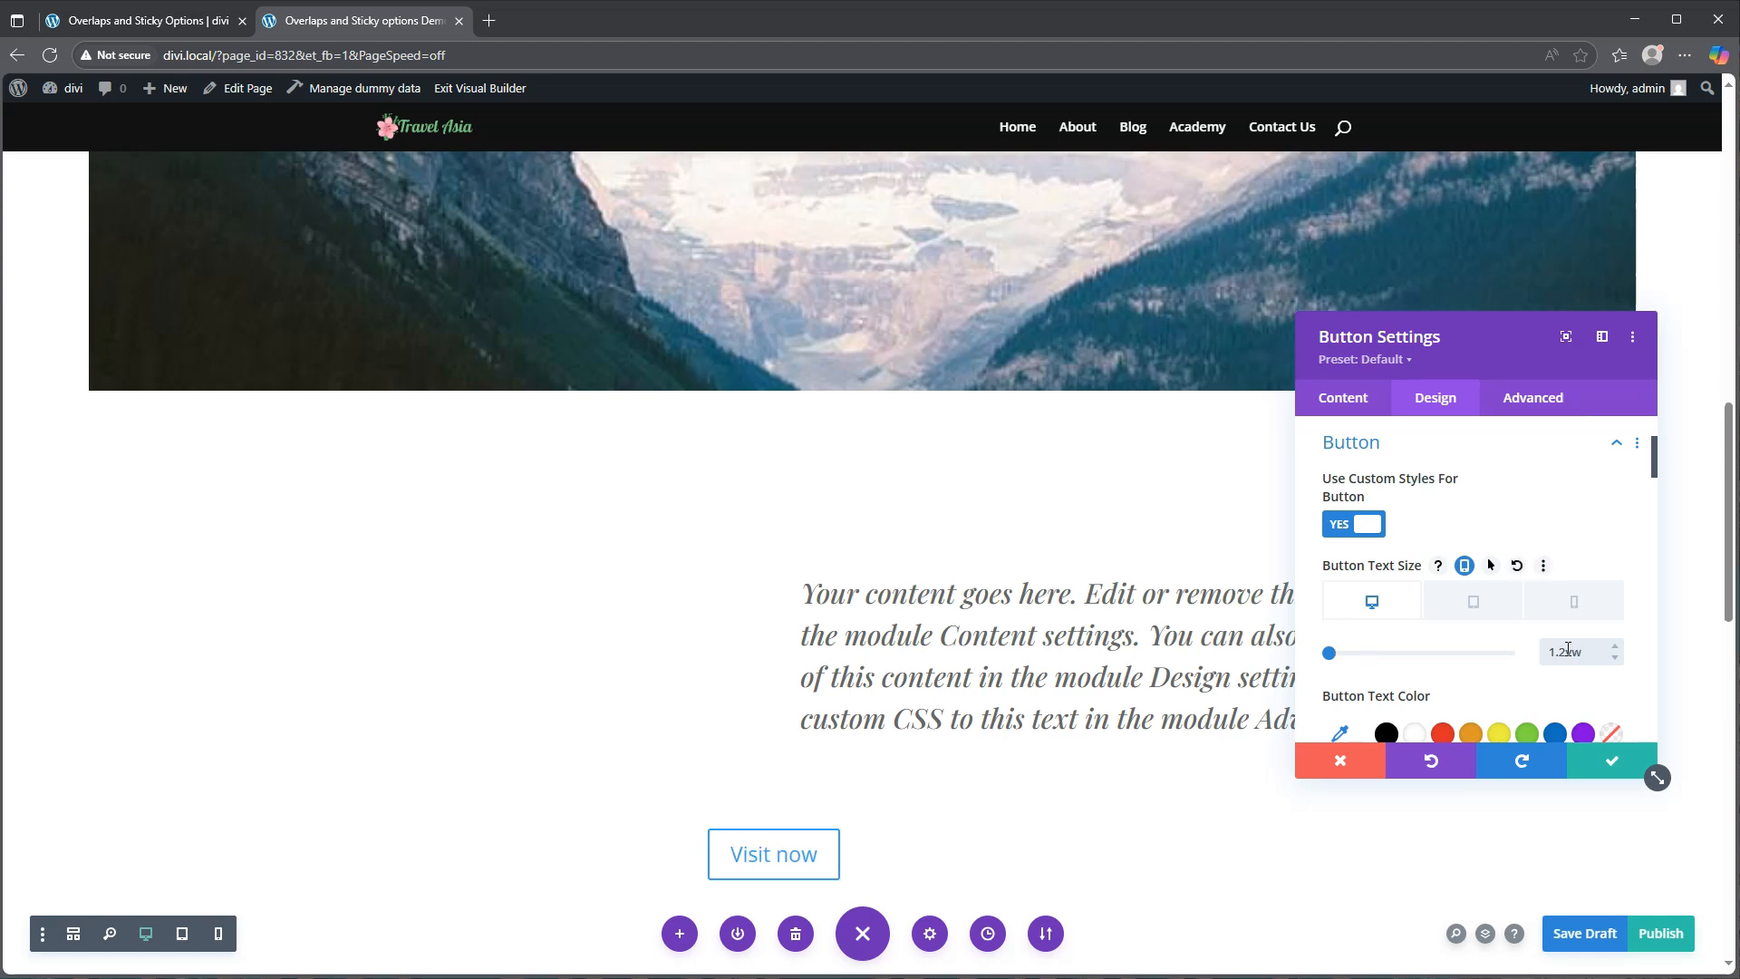
click(1476, 609)
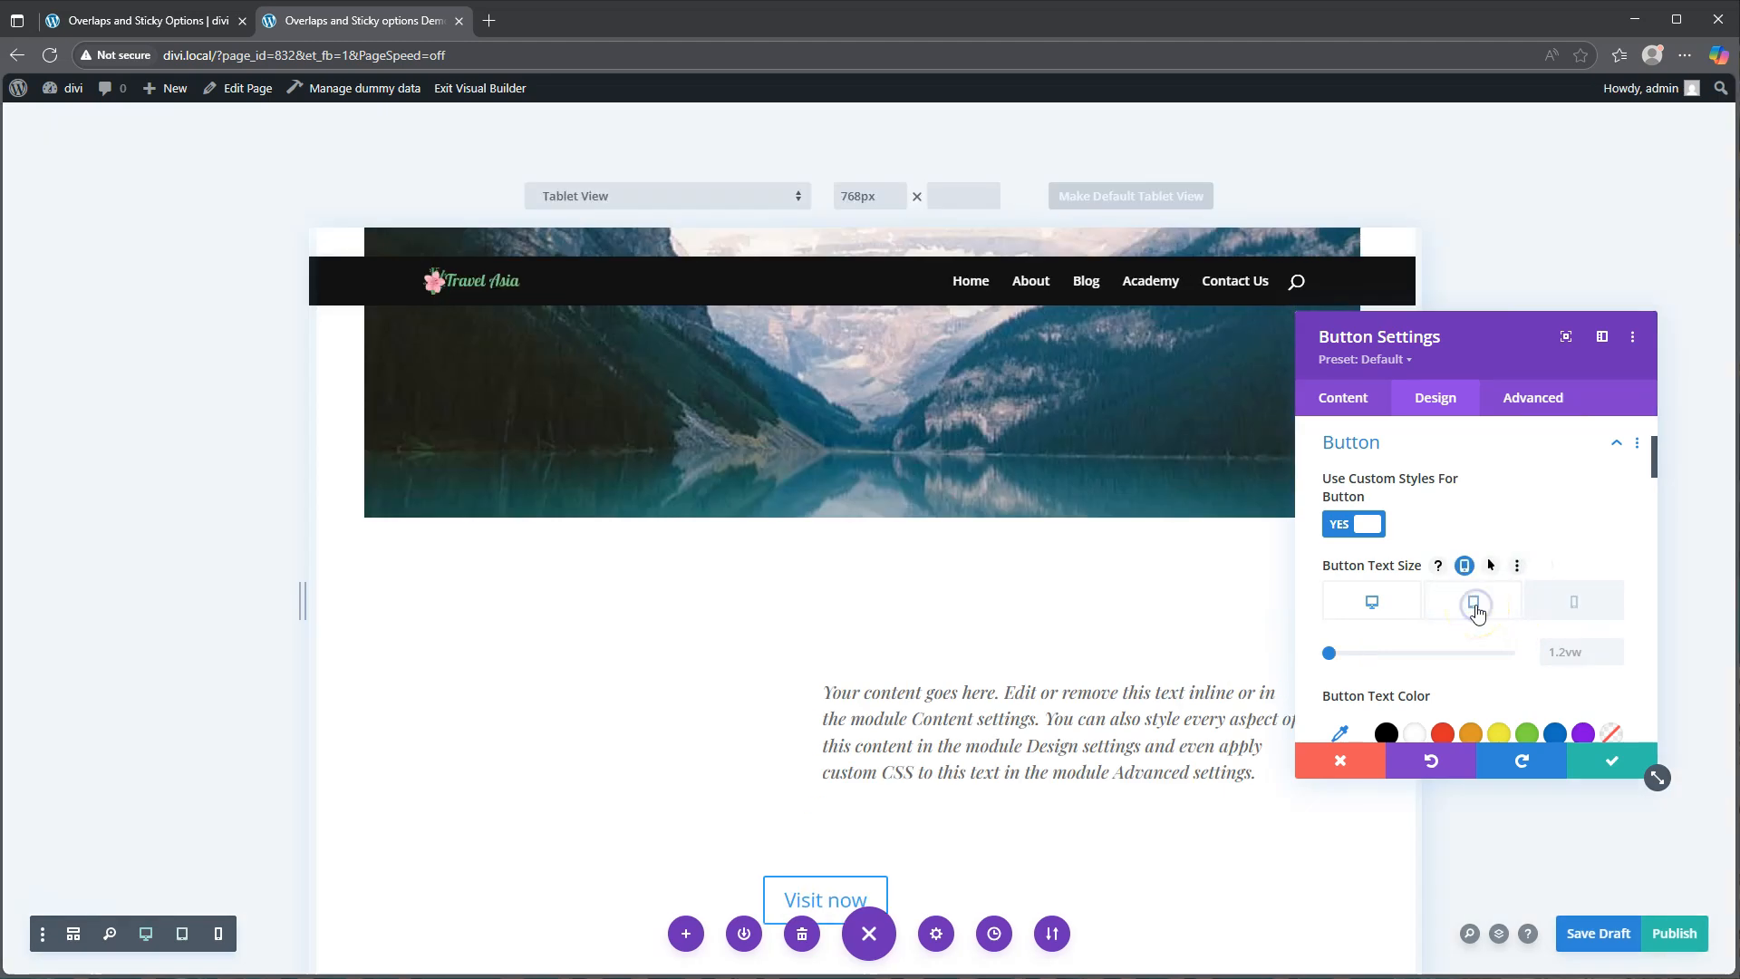
click(1563, 652)
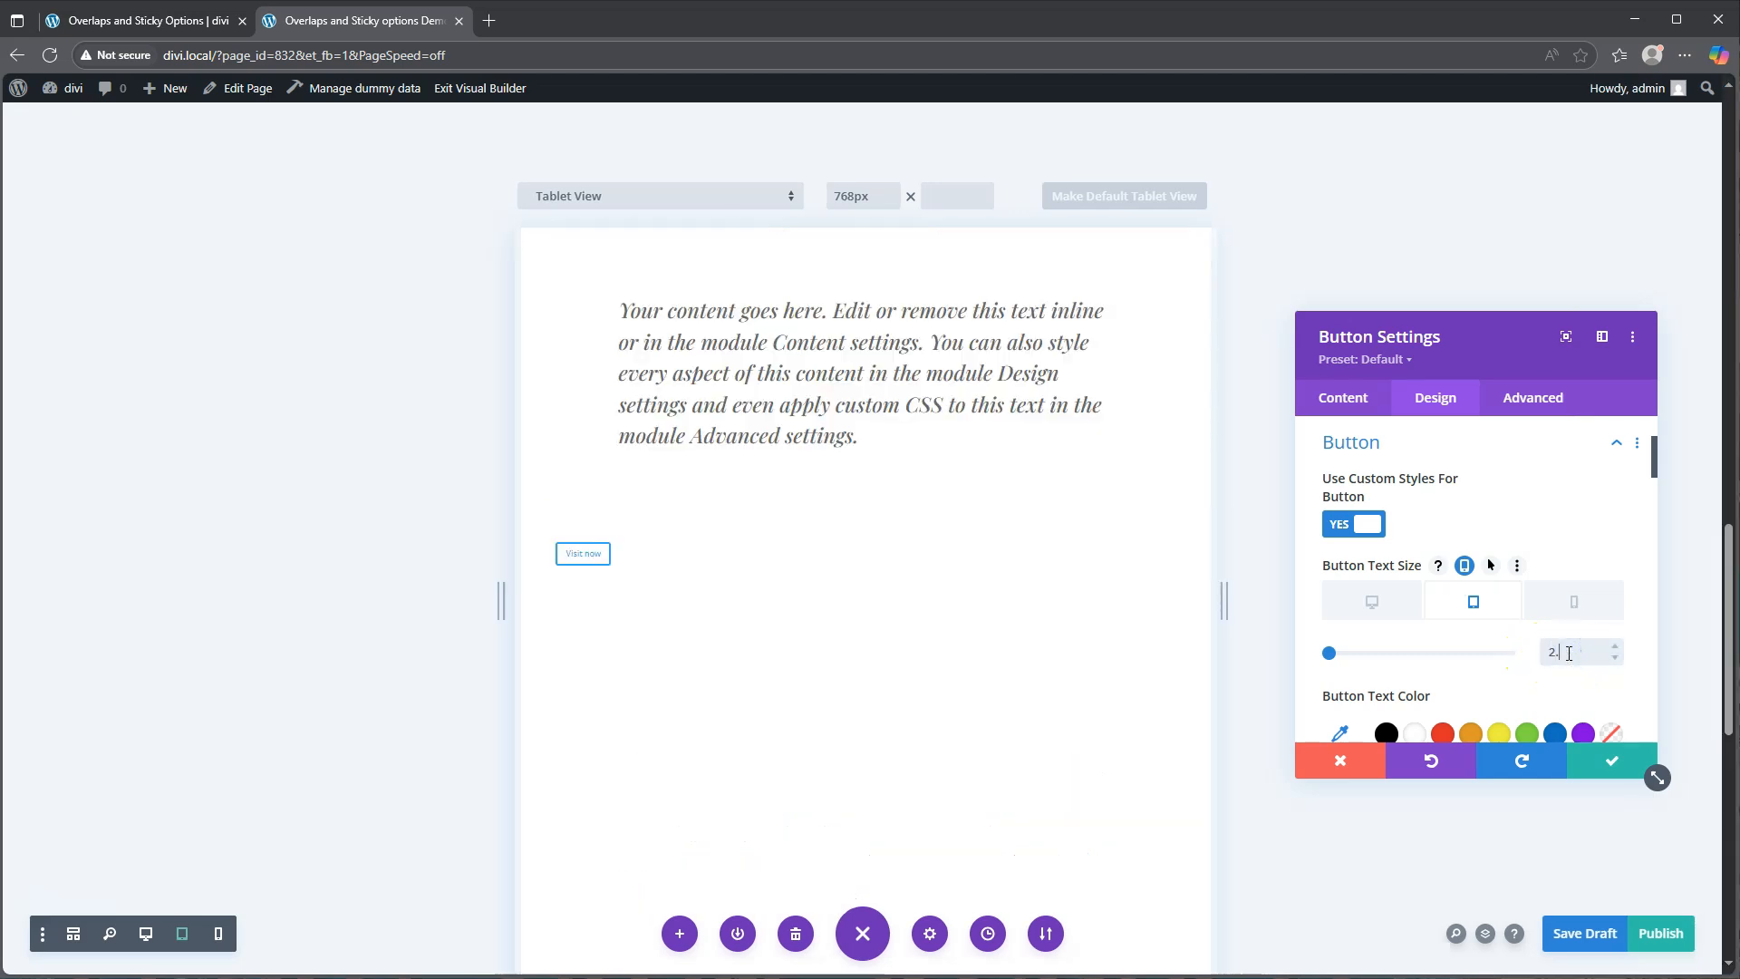
click(1577, 604)
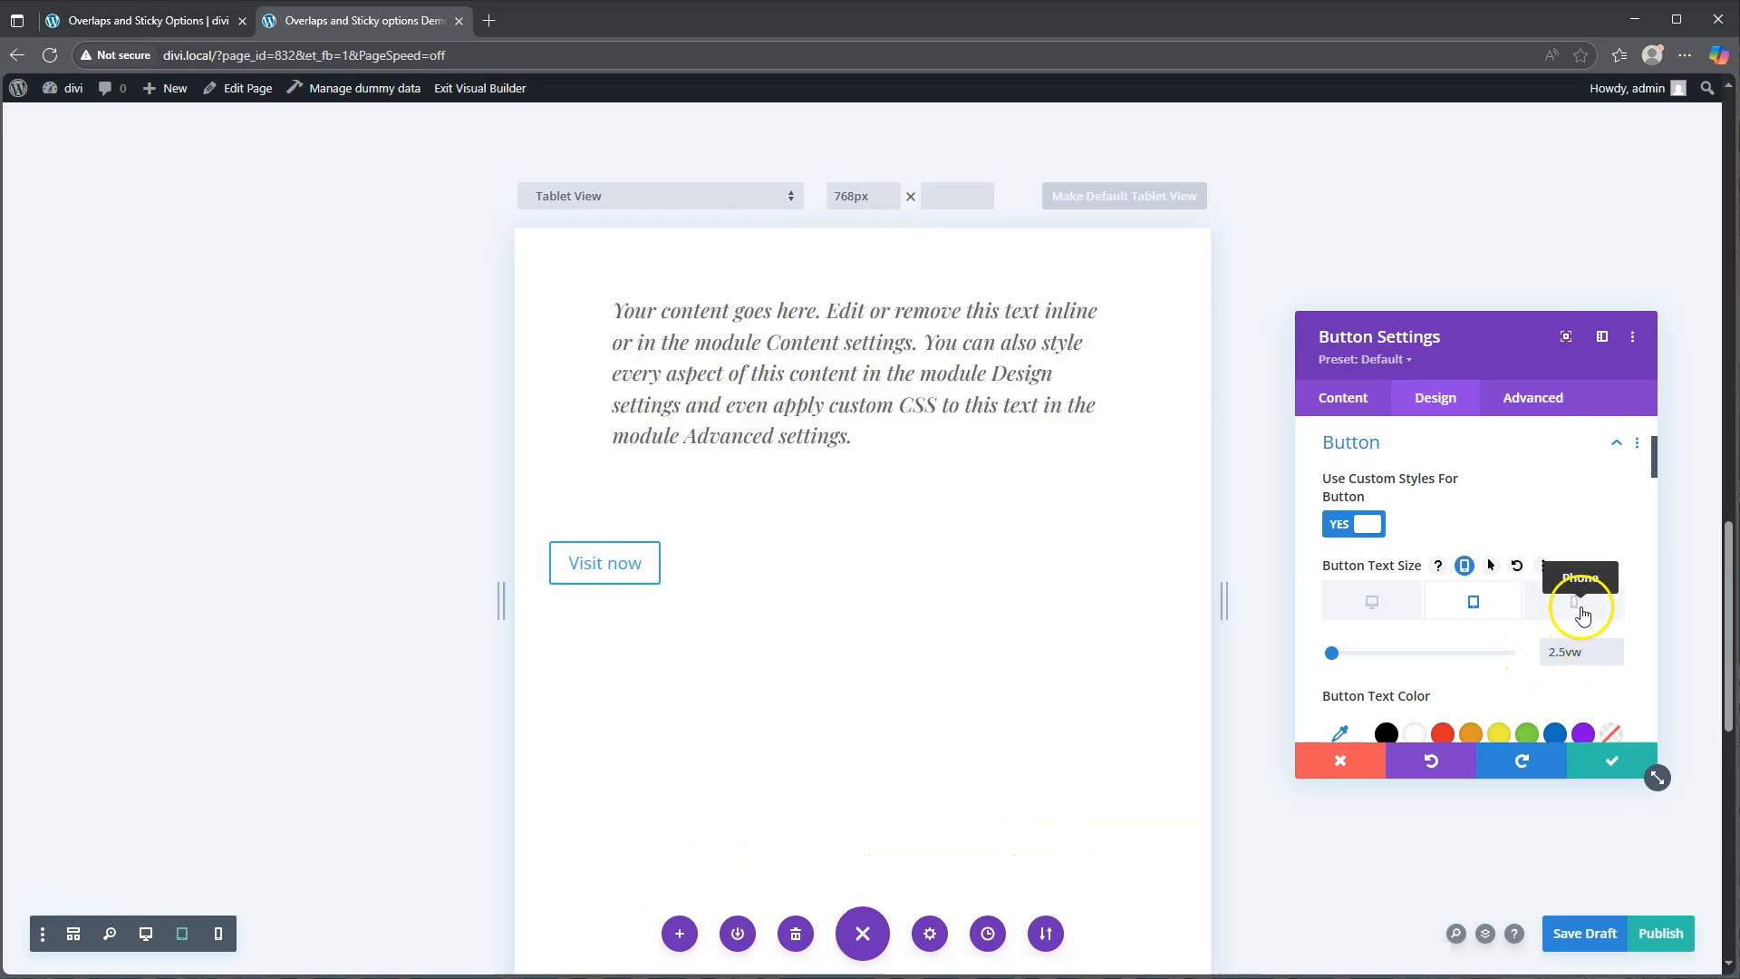
click(1555, 652)
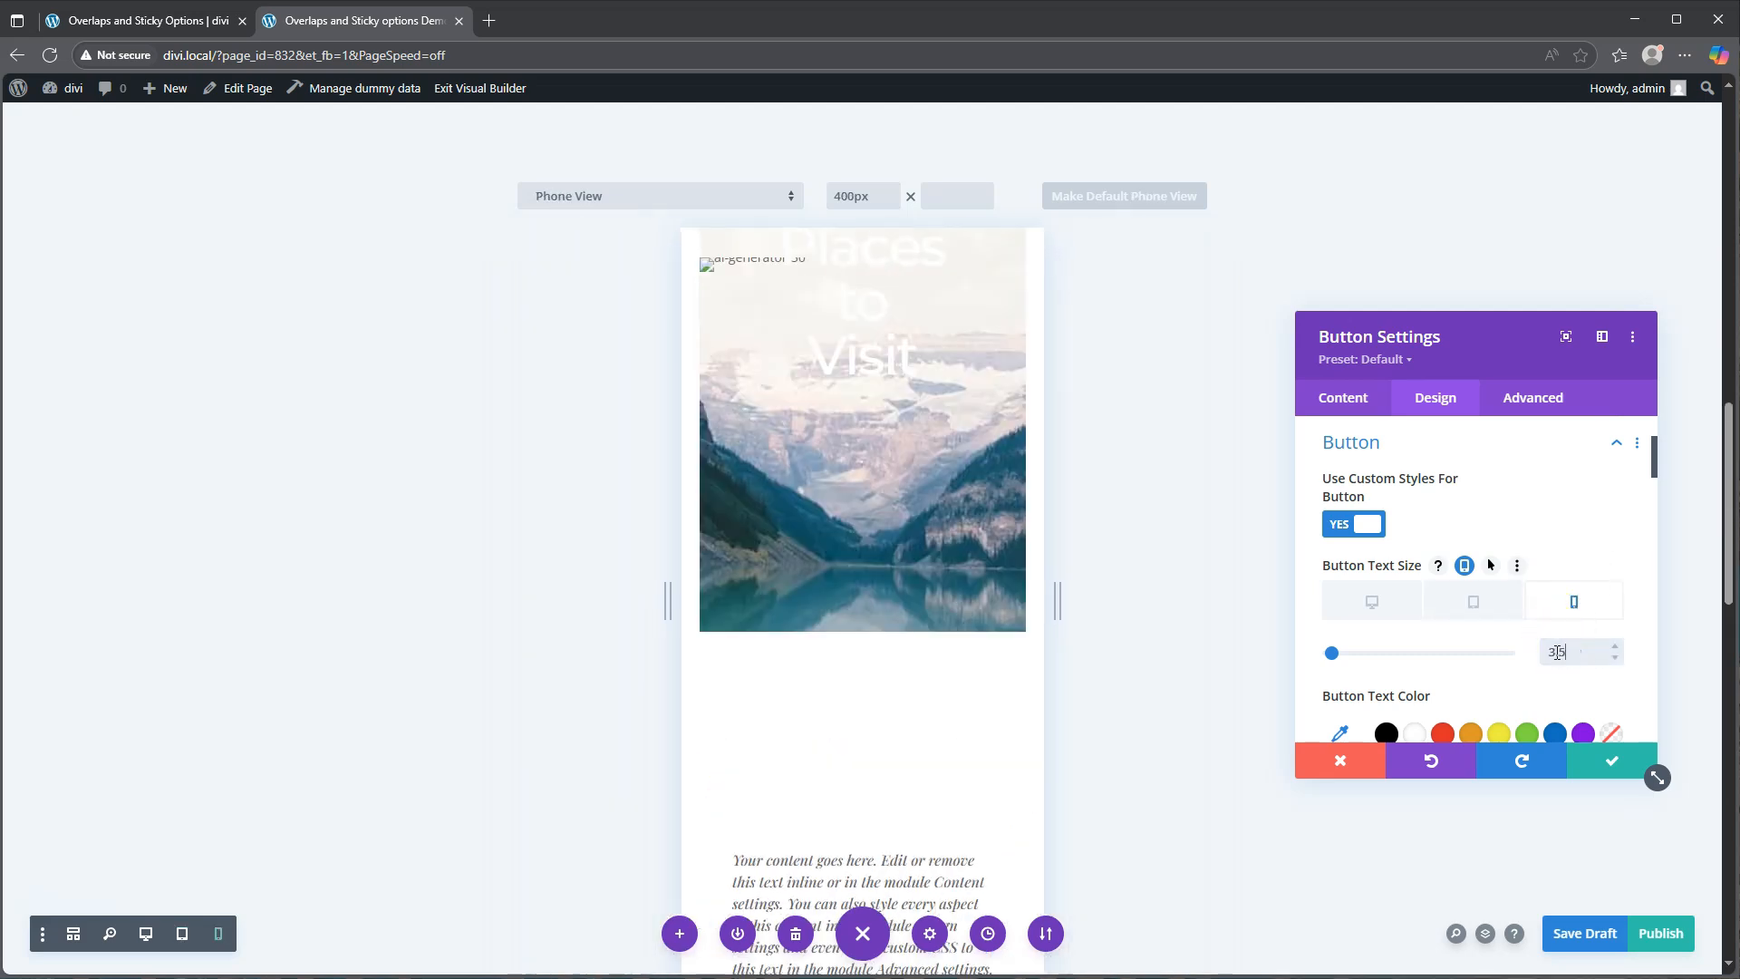
scroll(835, 633, down, 7)
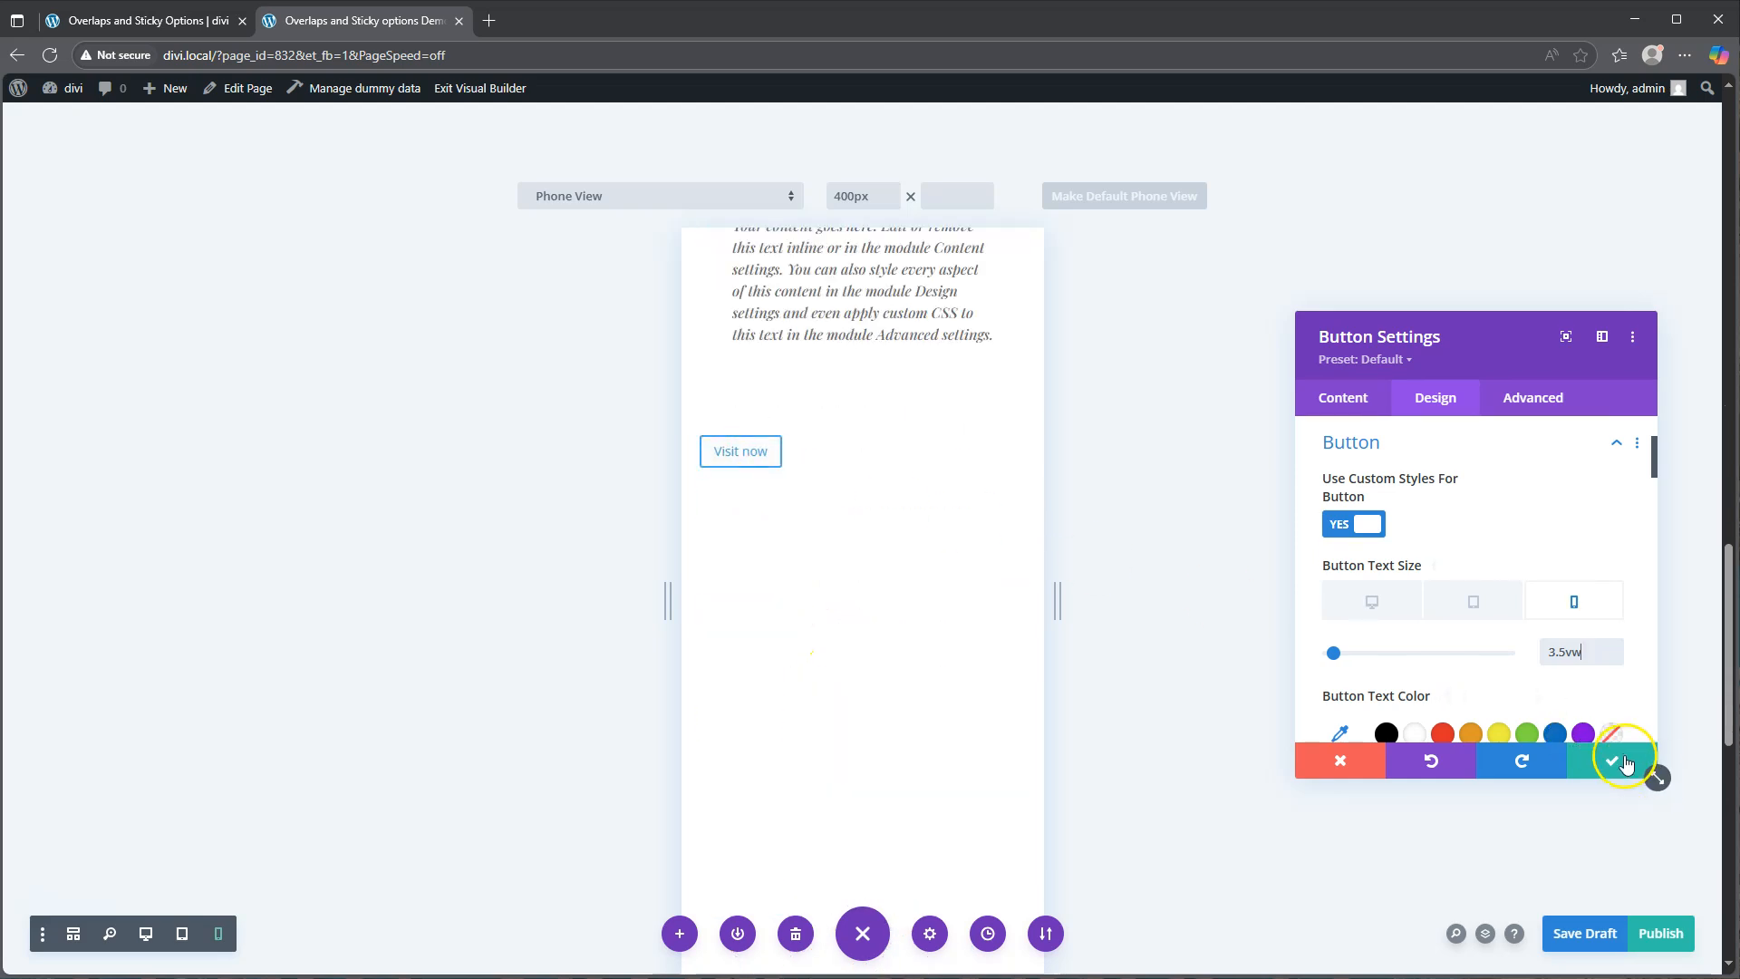
- Return to the desktop values and give the button black text and a white #ffffff background
scroll(1447, 616, down, 2)
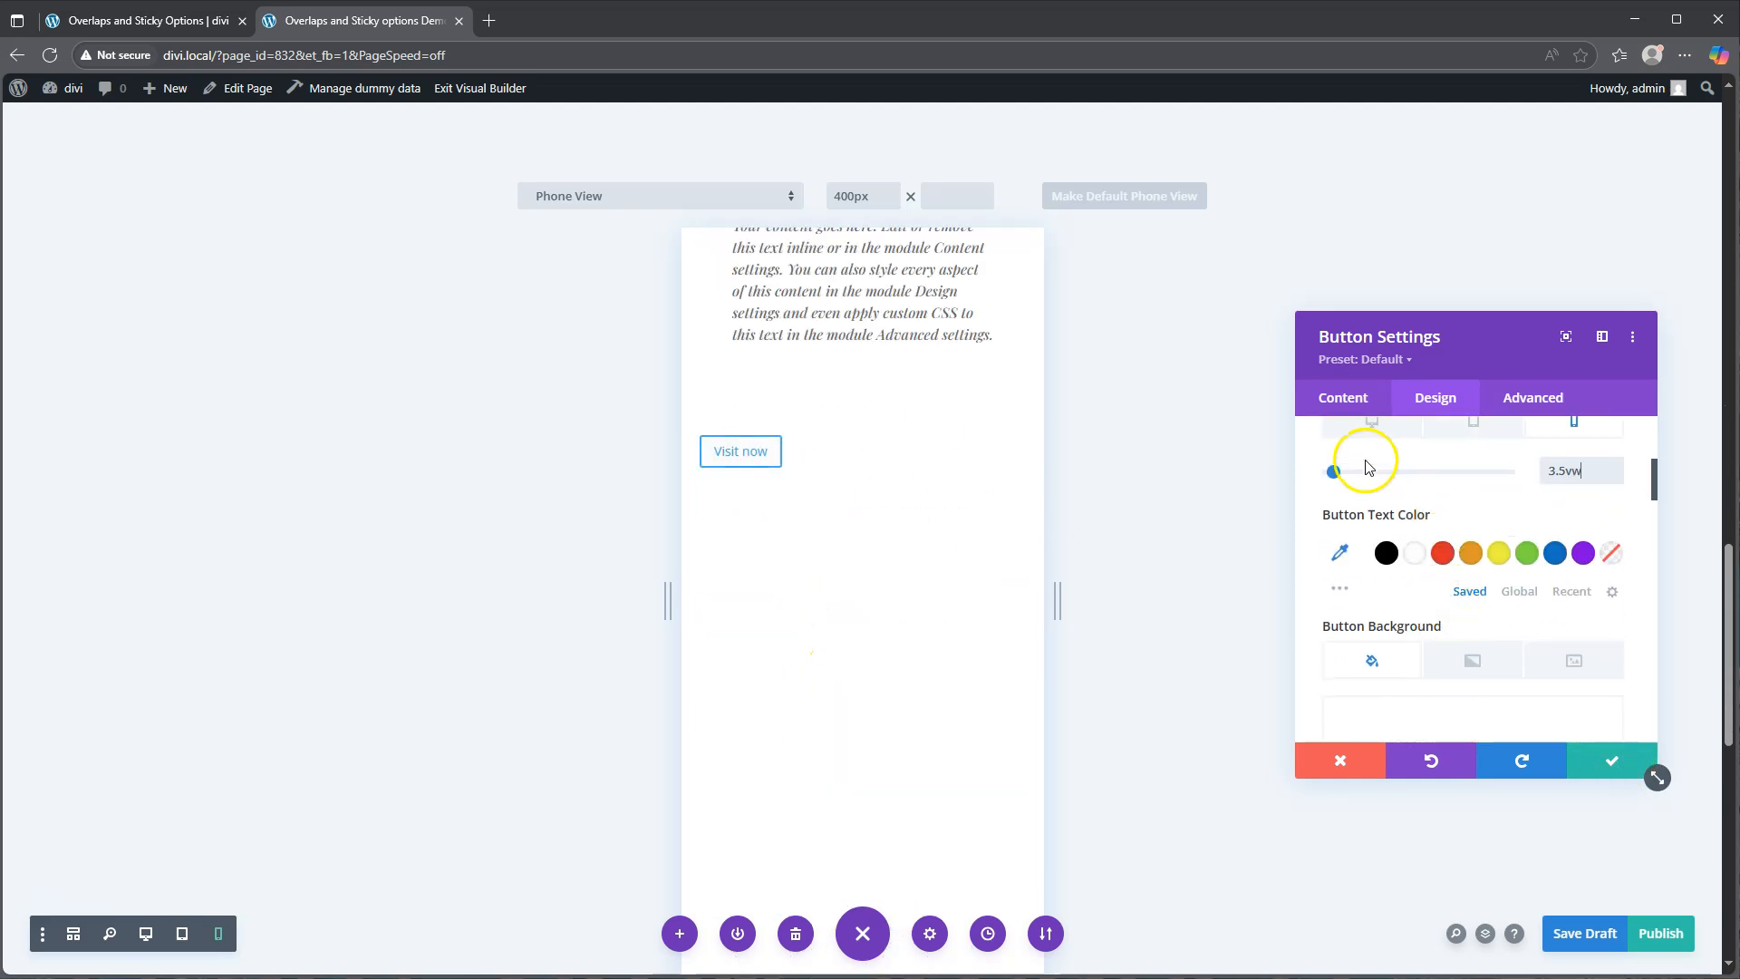
scroll(1359, 480, up, 2)
click(1370, 602)
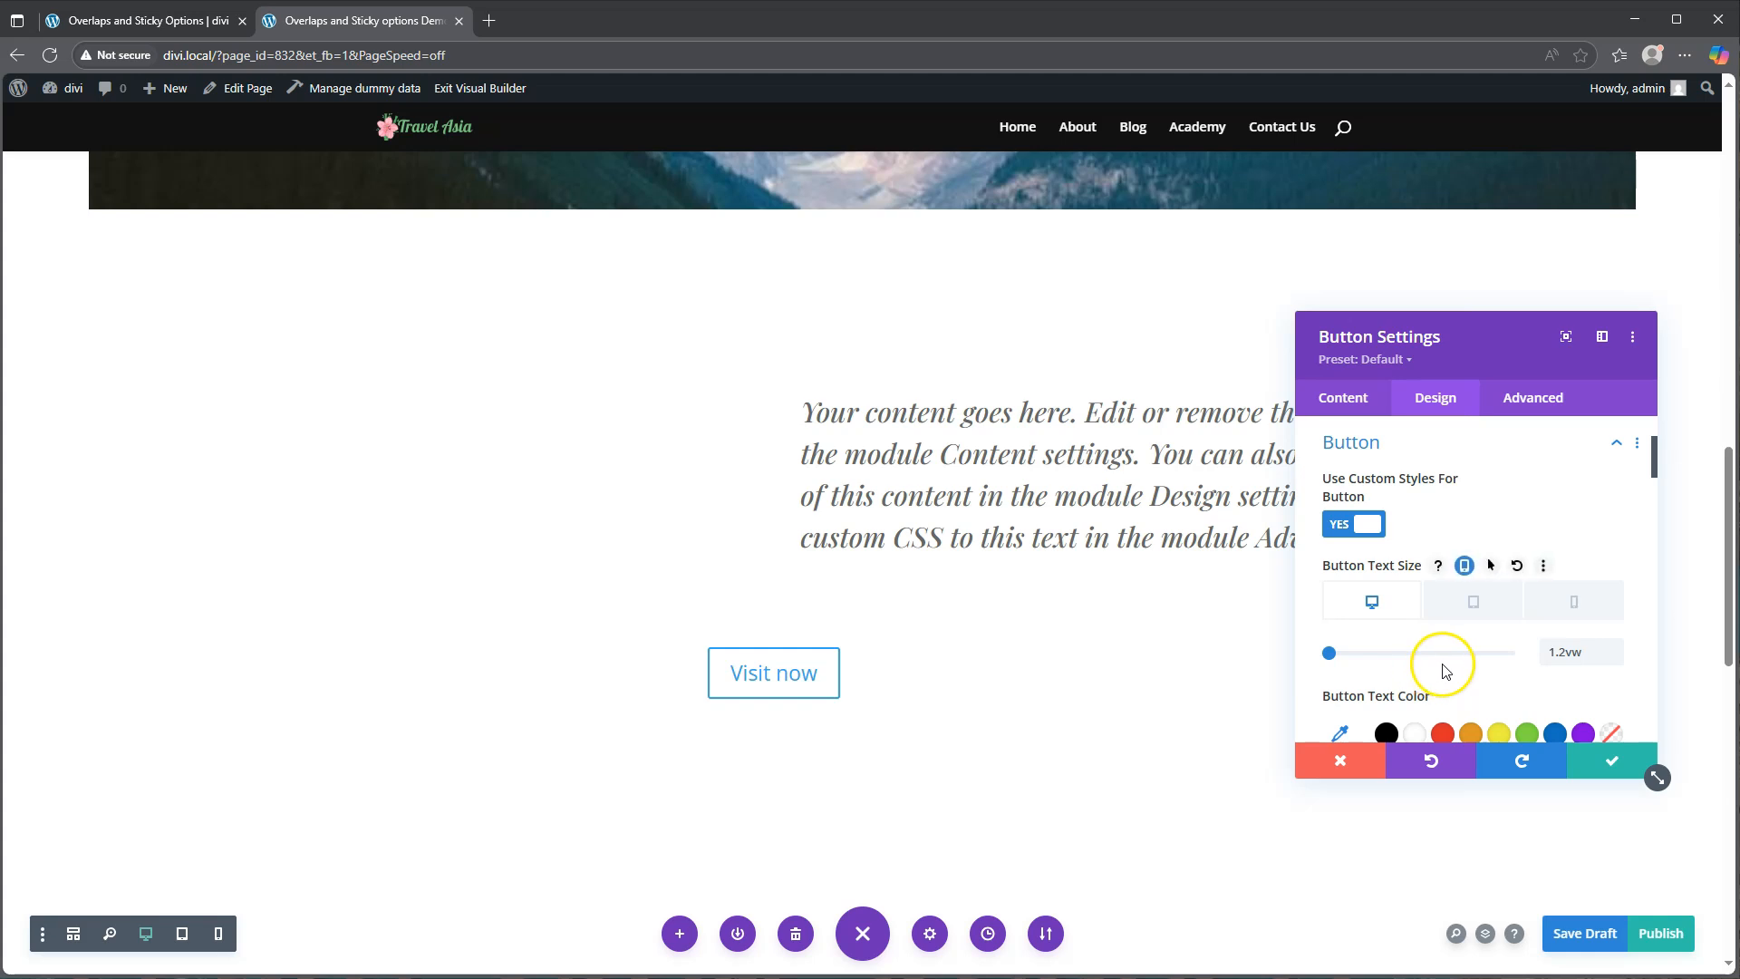
scroll(1425, 671, down, 1)
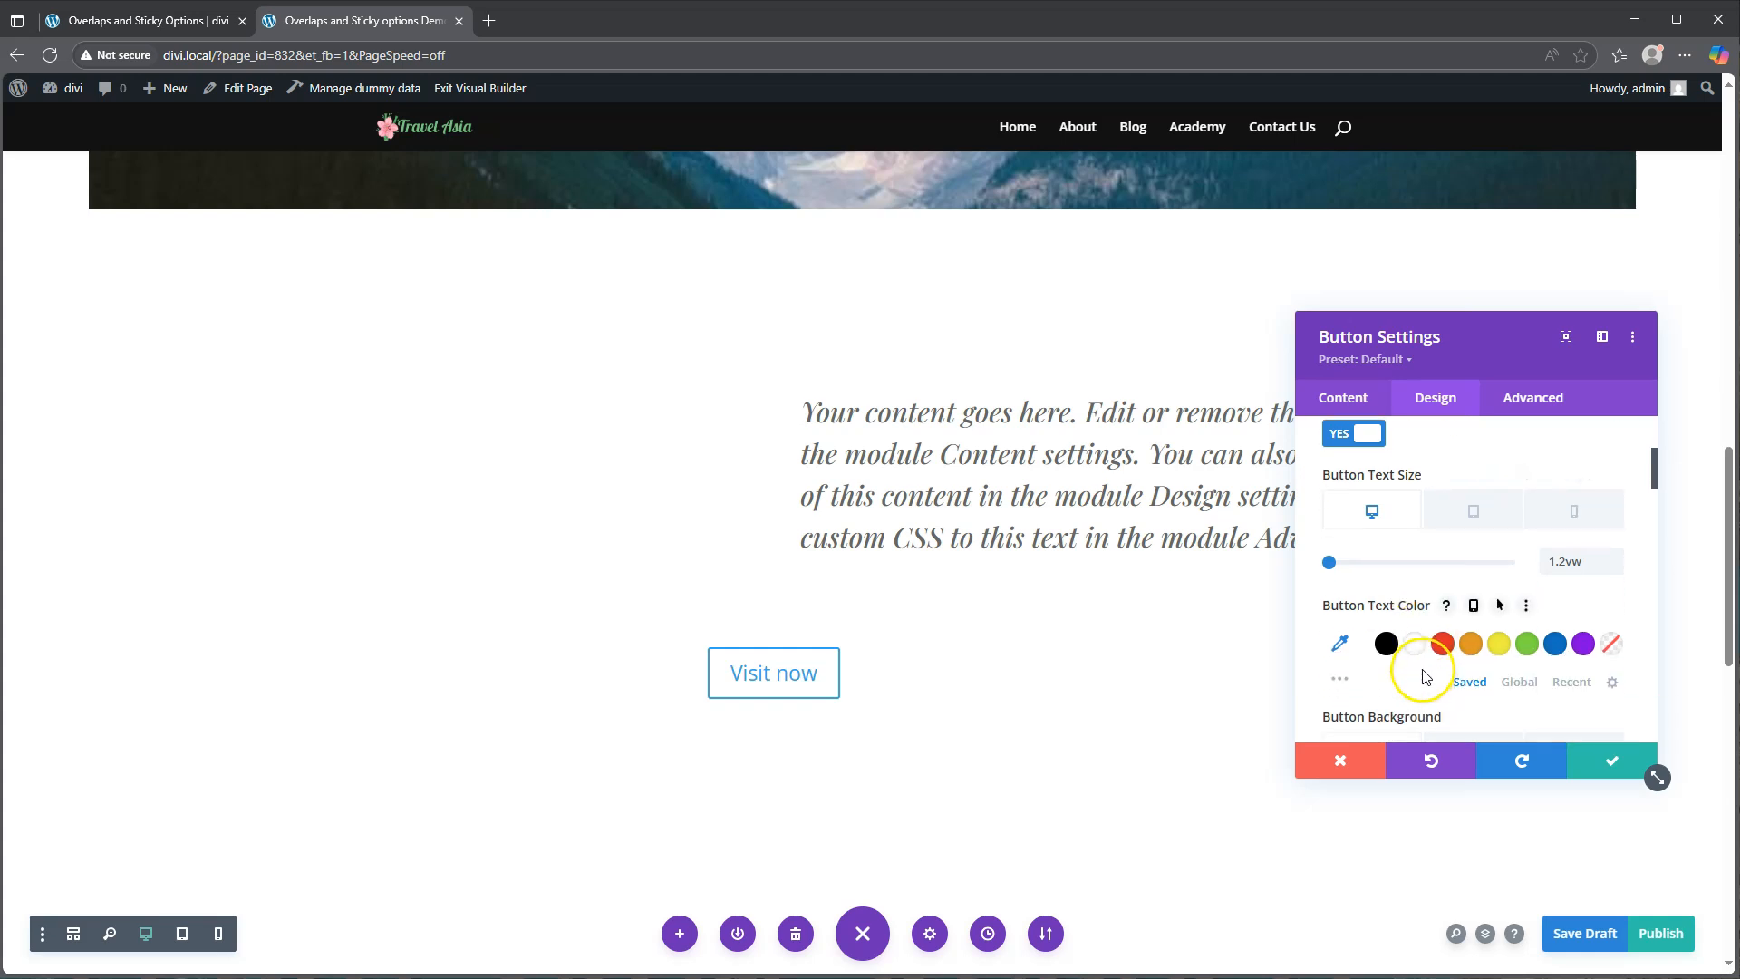
click(1386, 644)
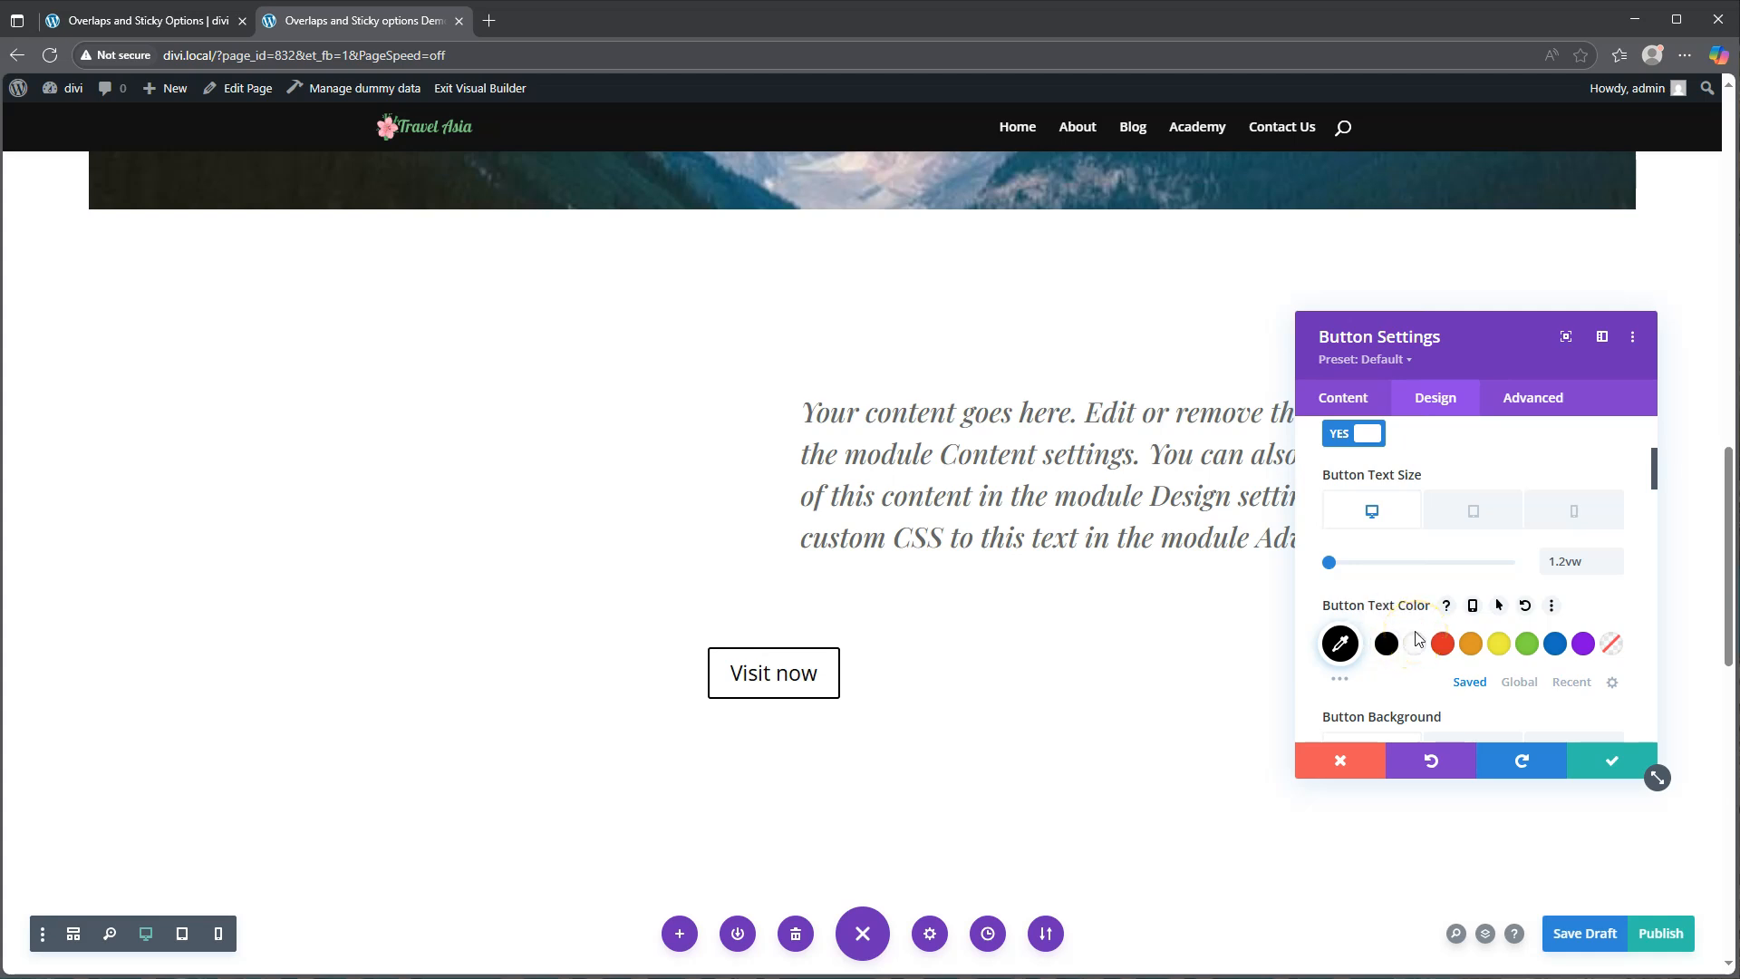
scroll(1418, 639, down, 3)
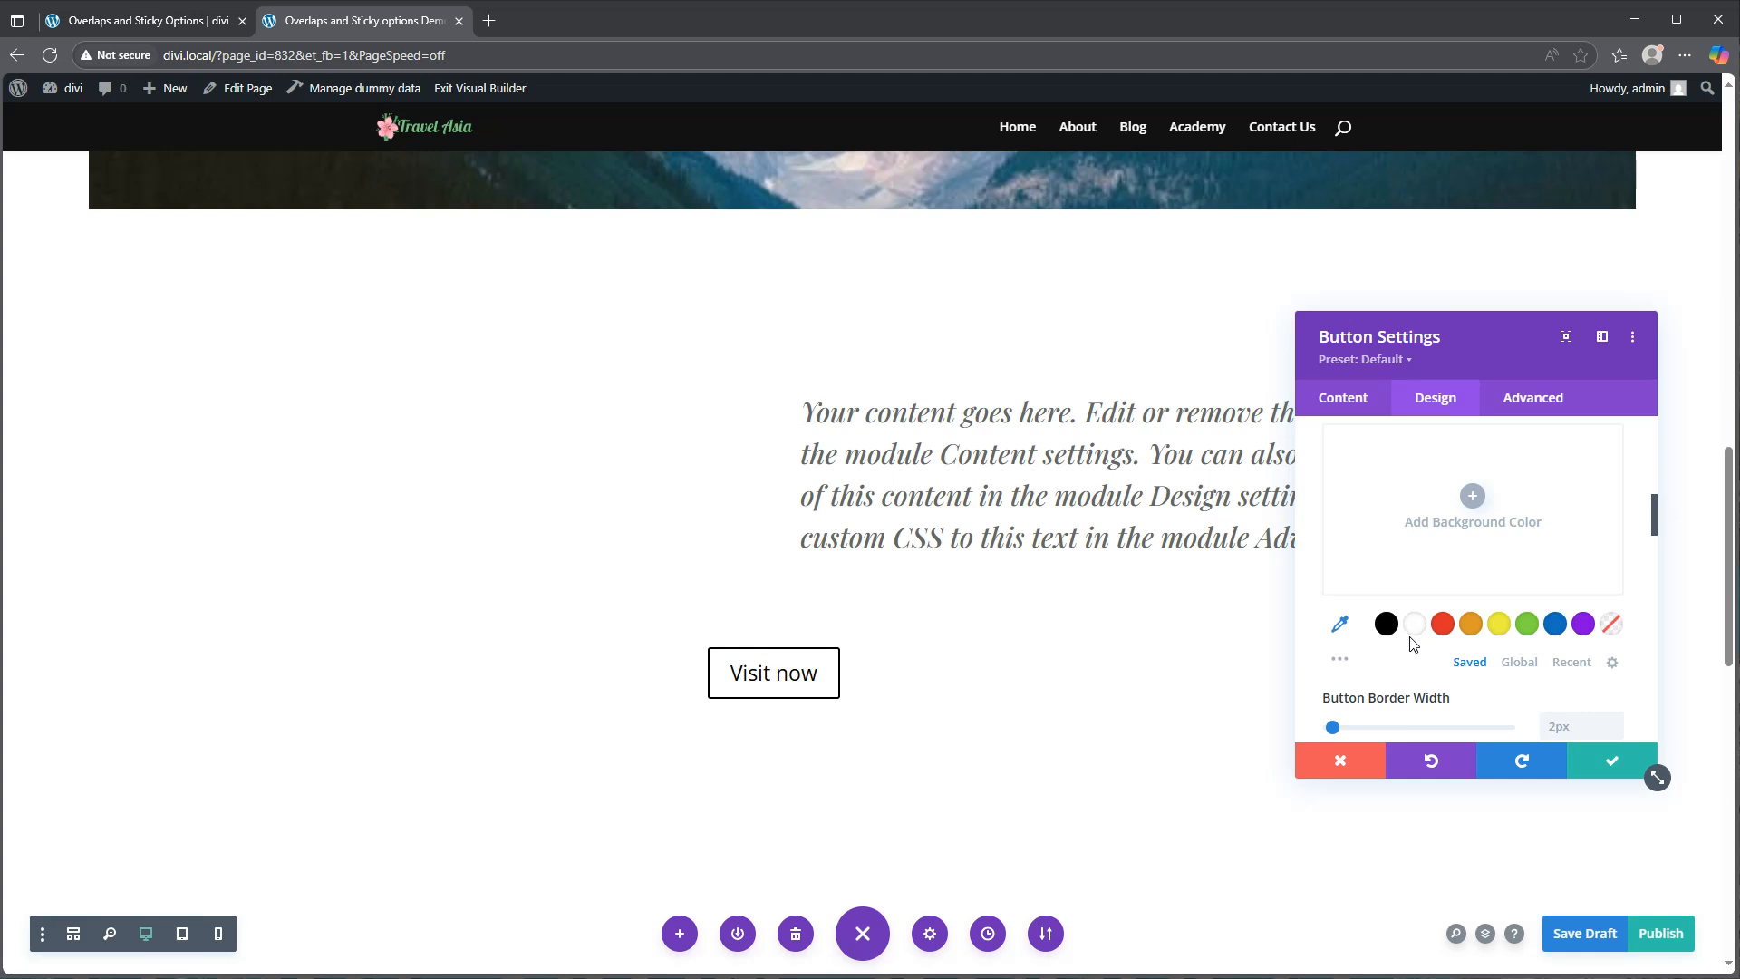
click(1417, 630)
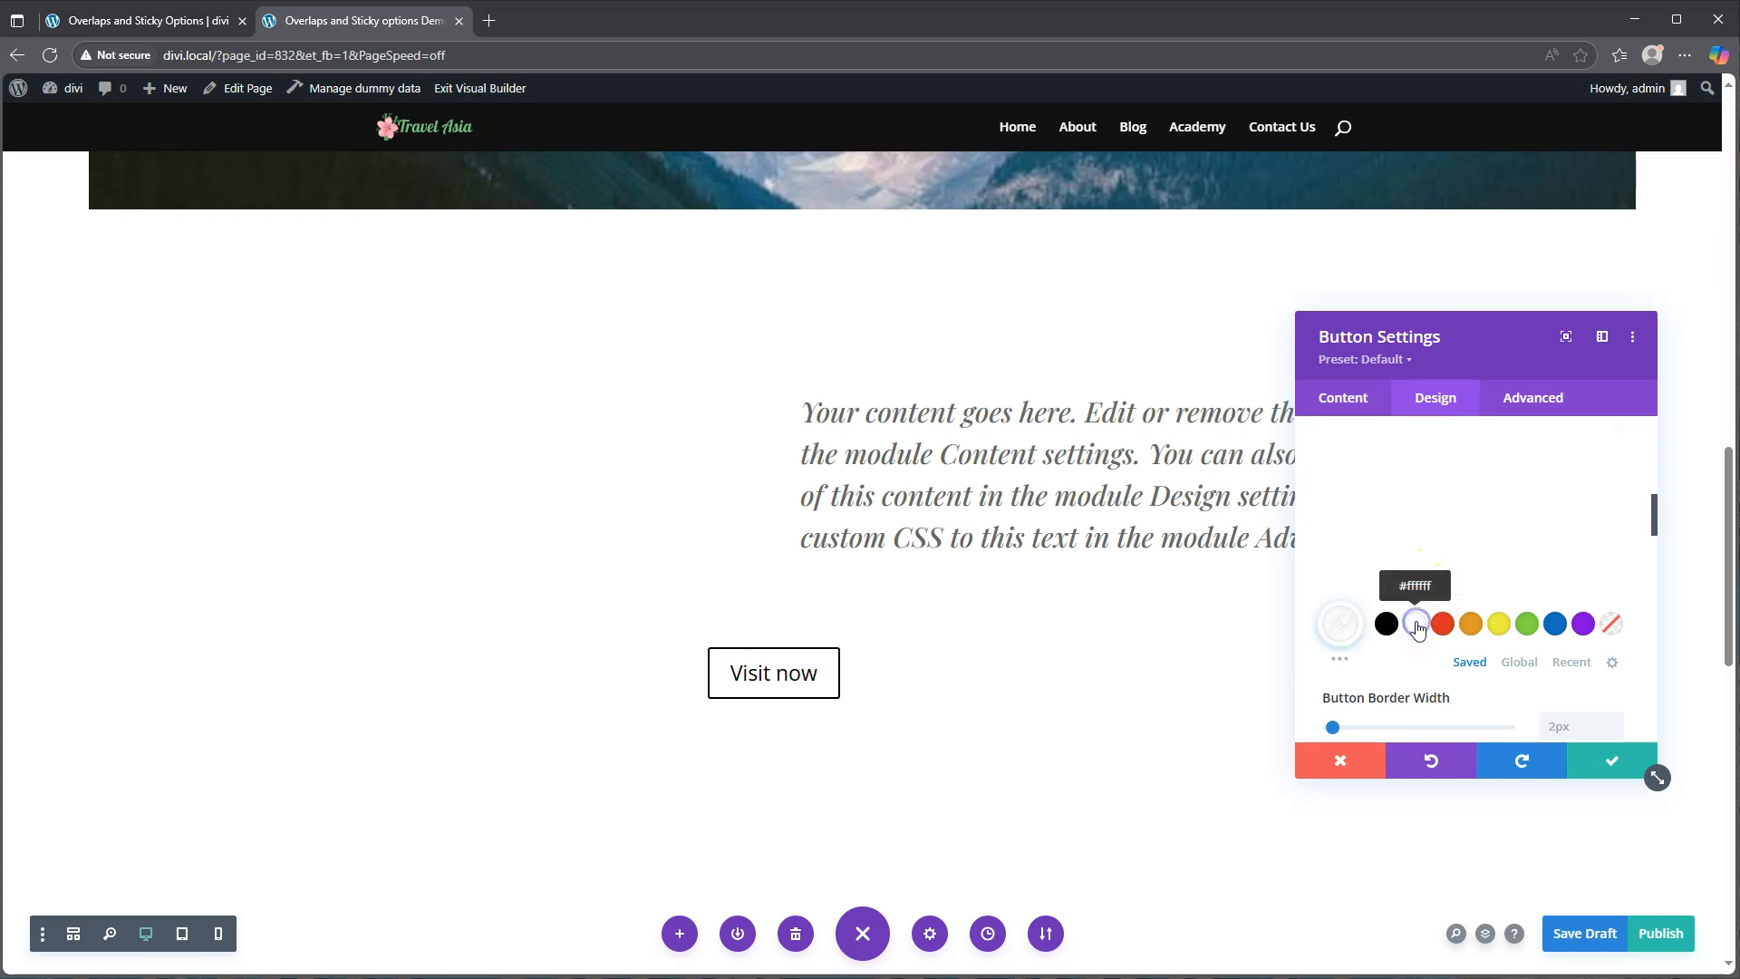
- Set both the button's border width and its border radius to 0px
scroll(1420, 642, down, 1)
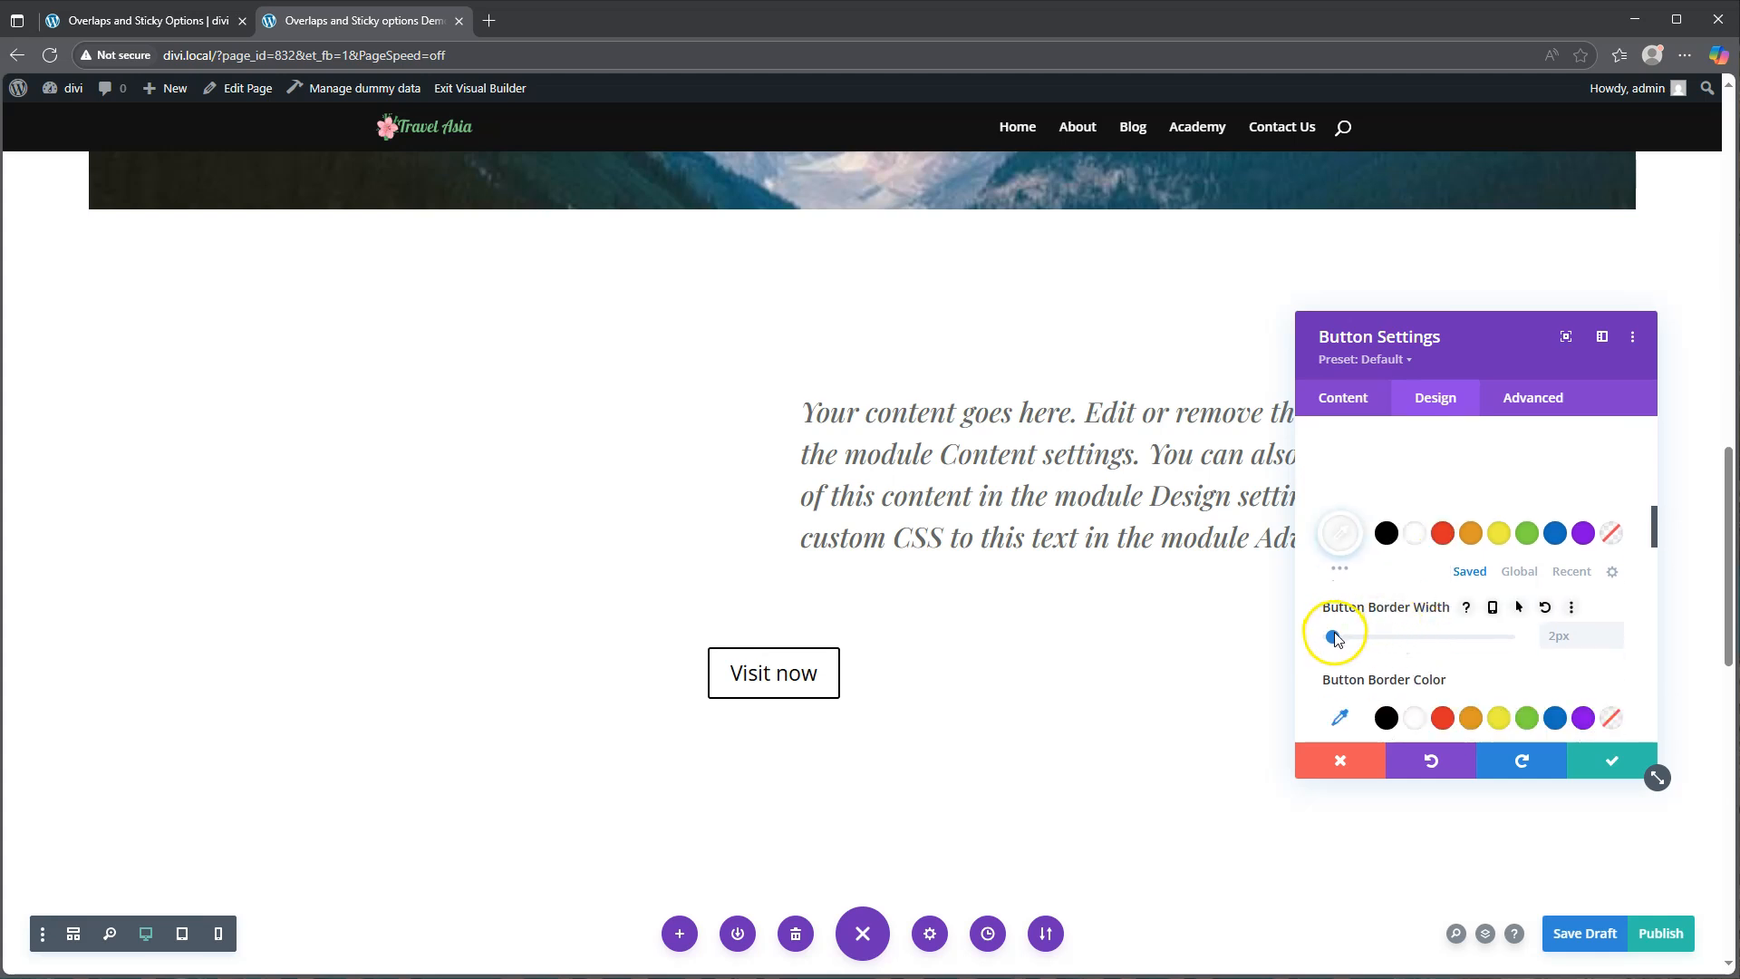
drag(1333, 638, 1328, 636)
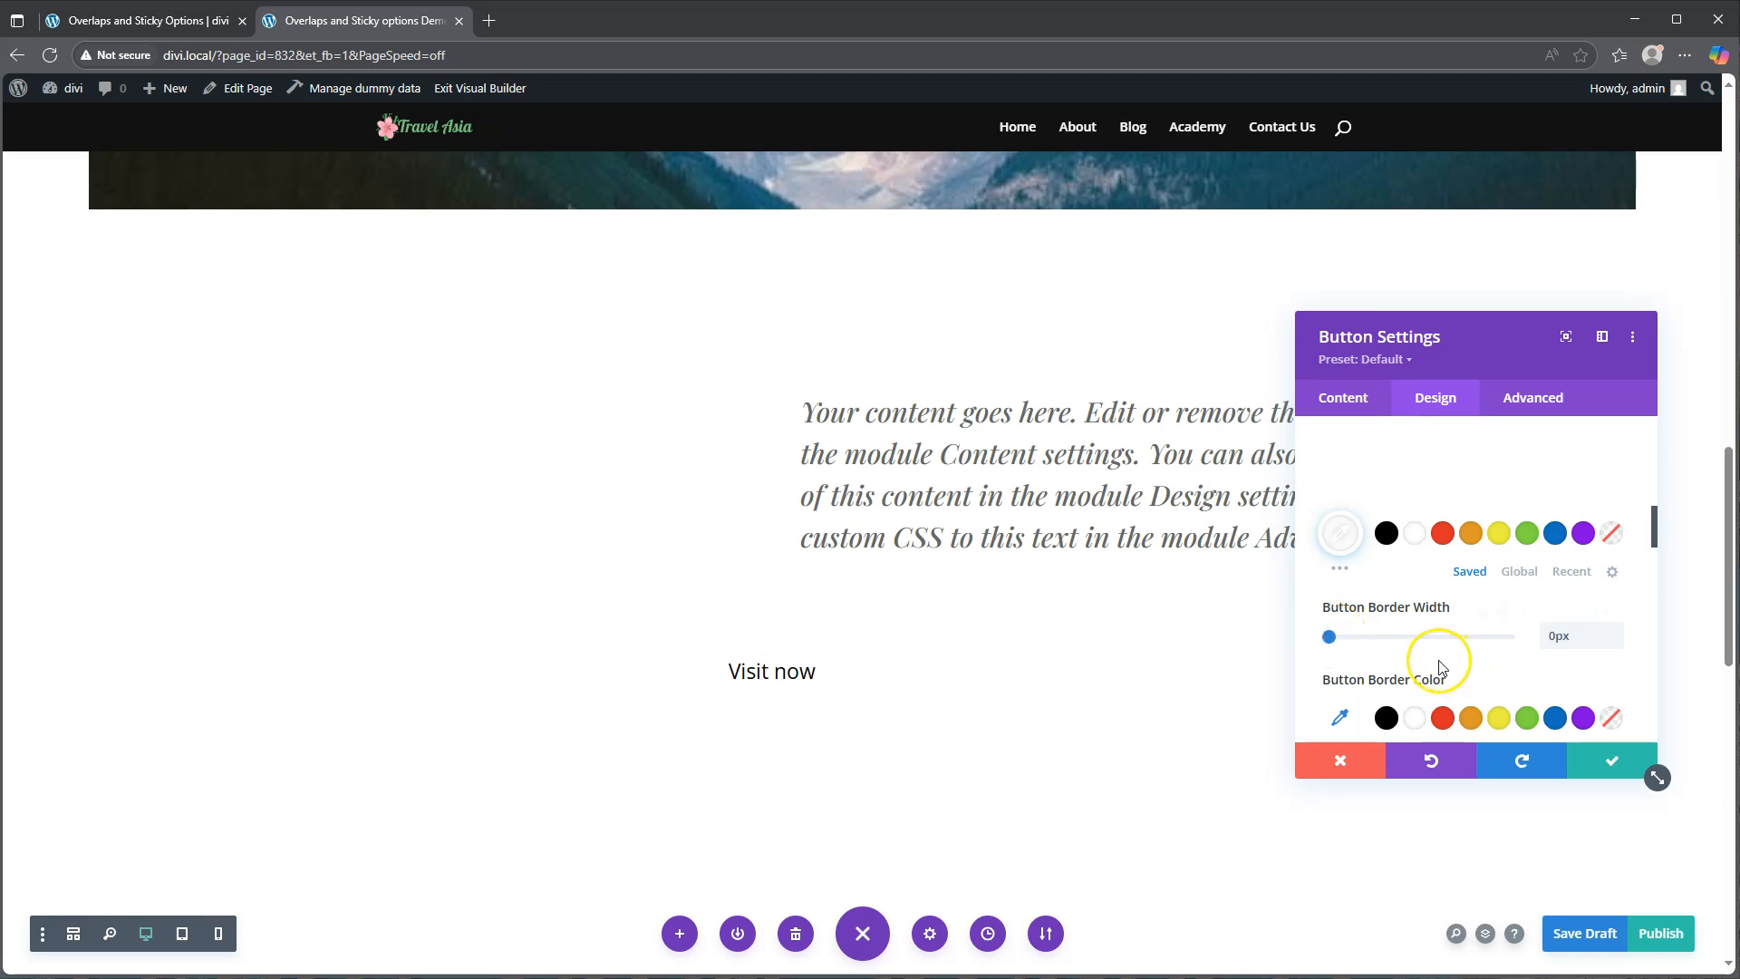
scroll(1439, 660, down, 3)
drag(1334, 548, 1307, 548)
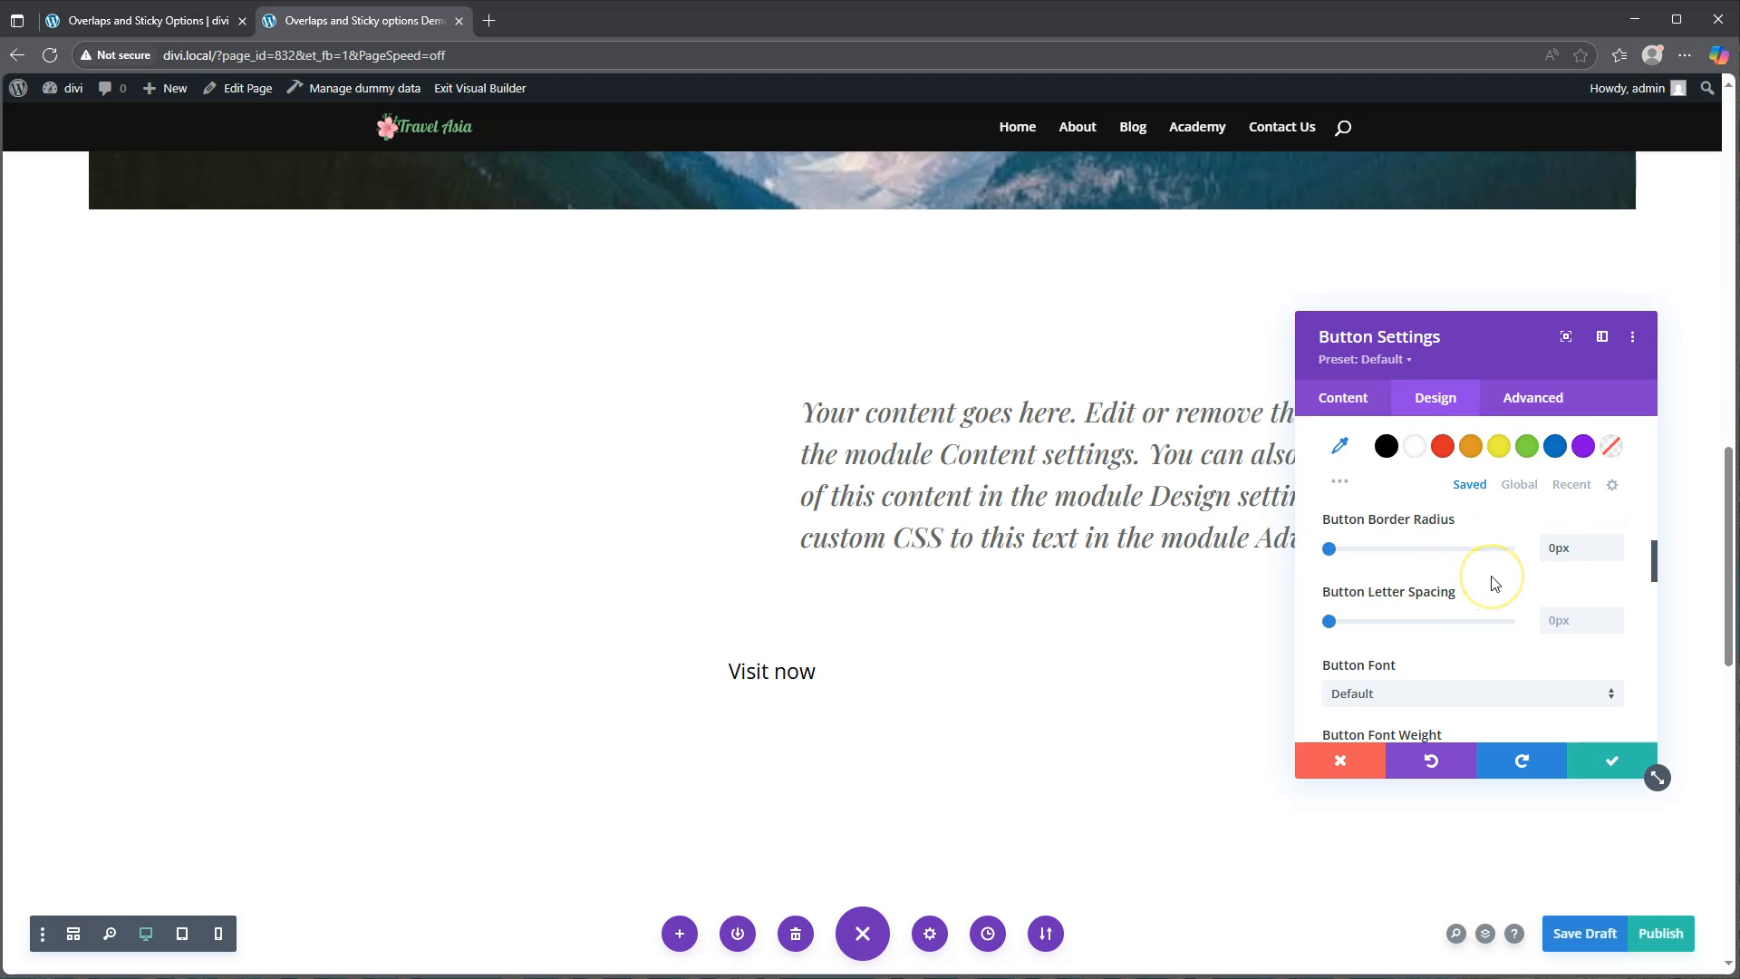
- Set the button font to Montserrat
scroll(1450, 584, down, 1)
click(1396, 602)
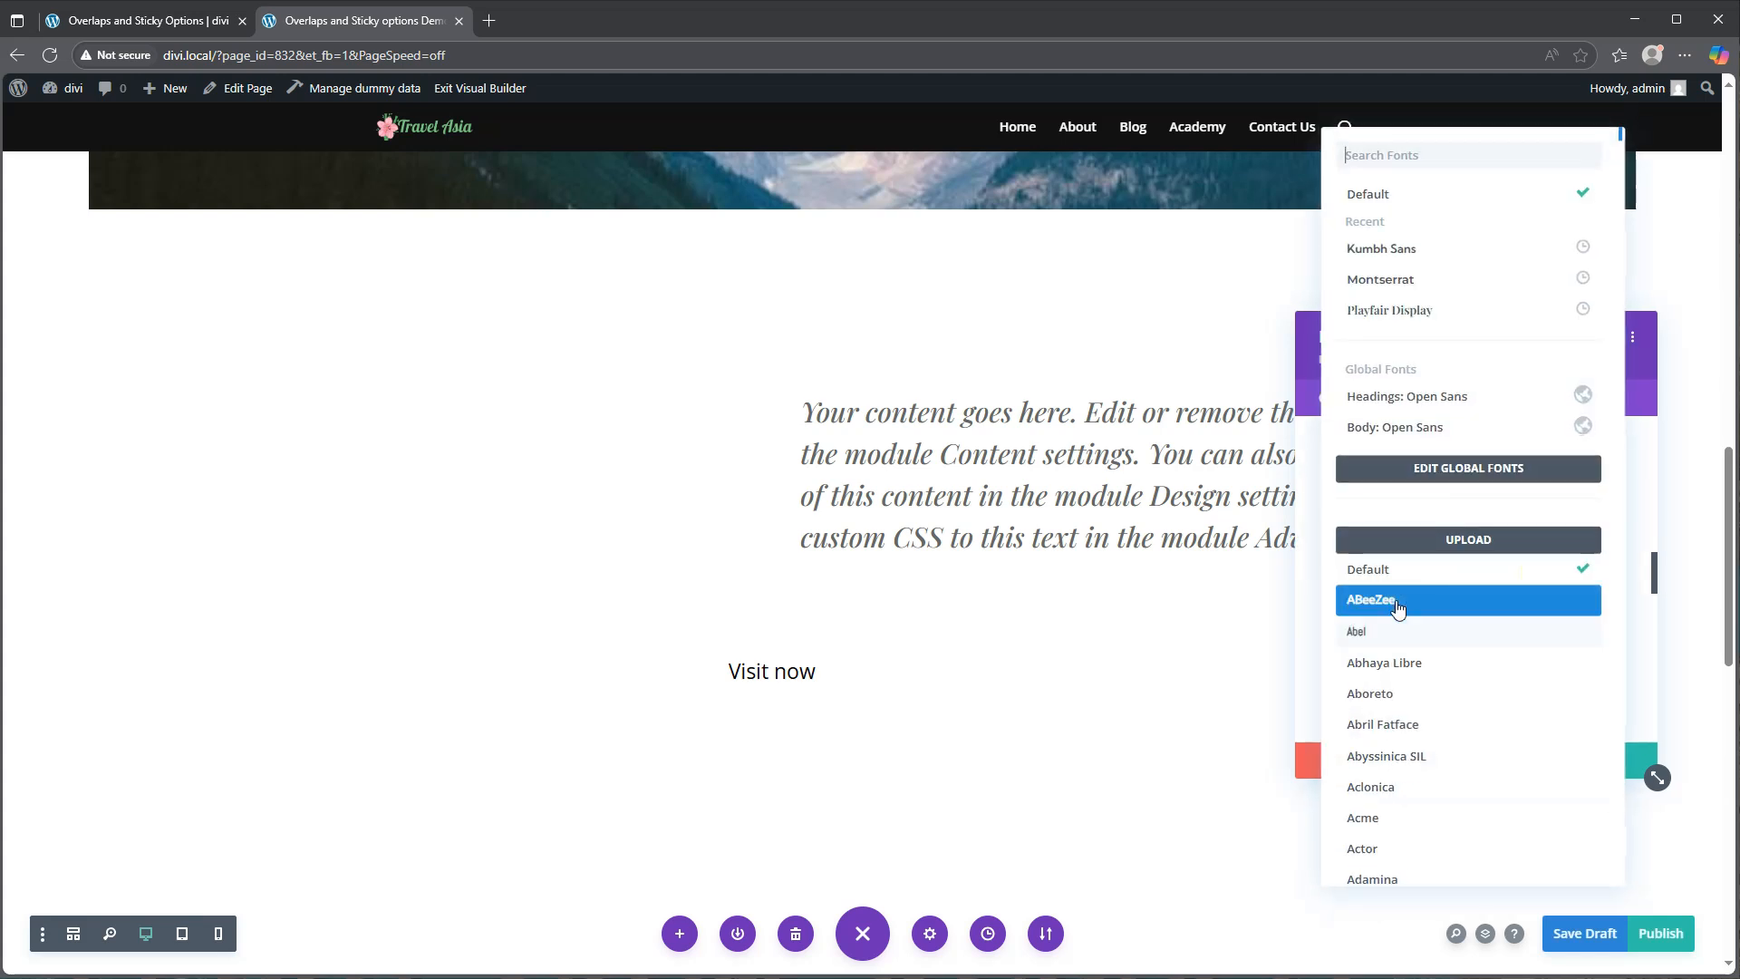
click(1429, 282)
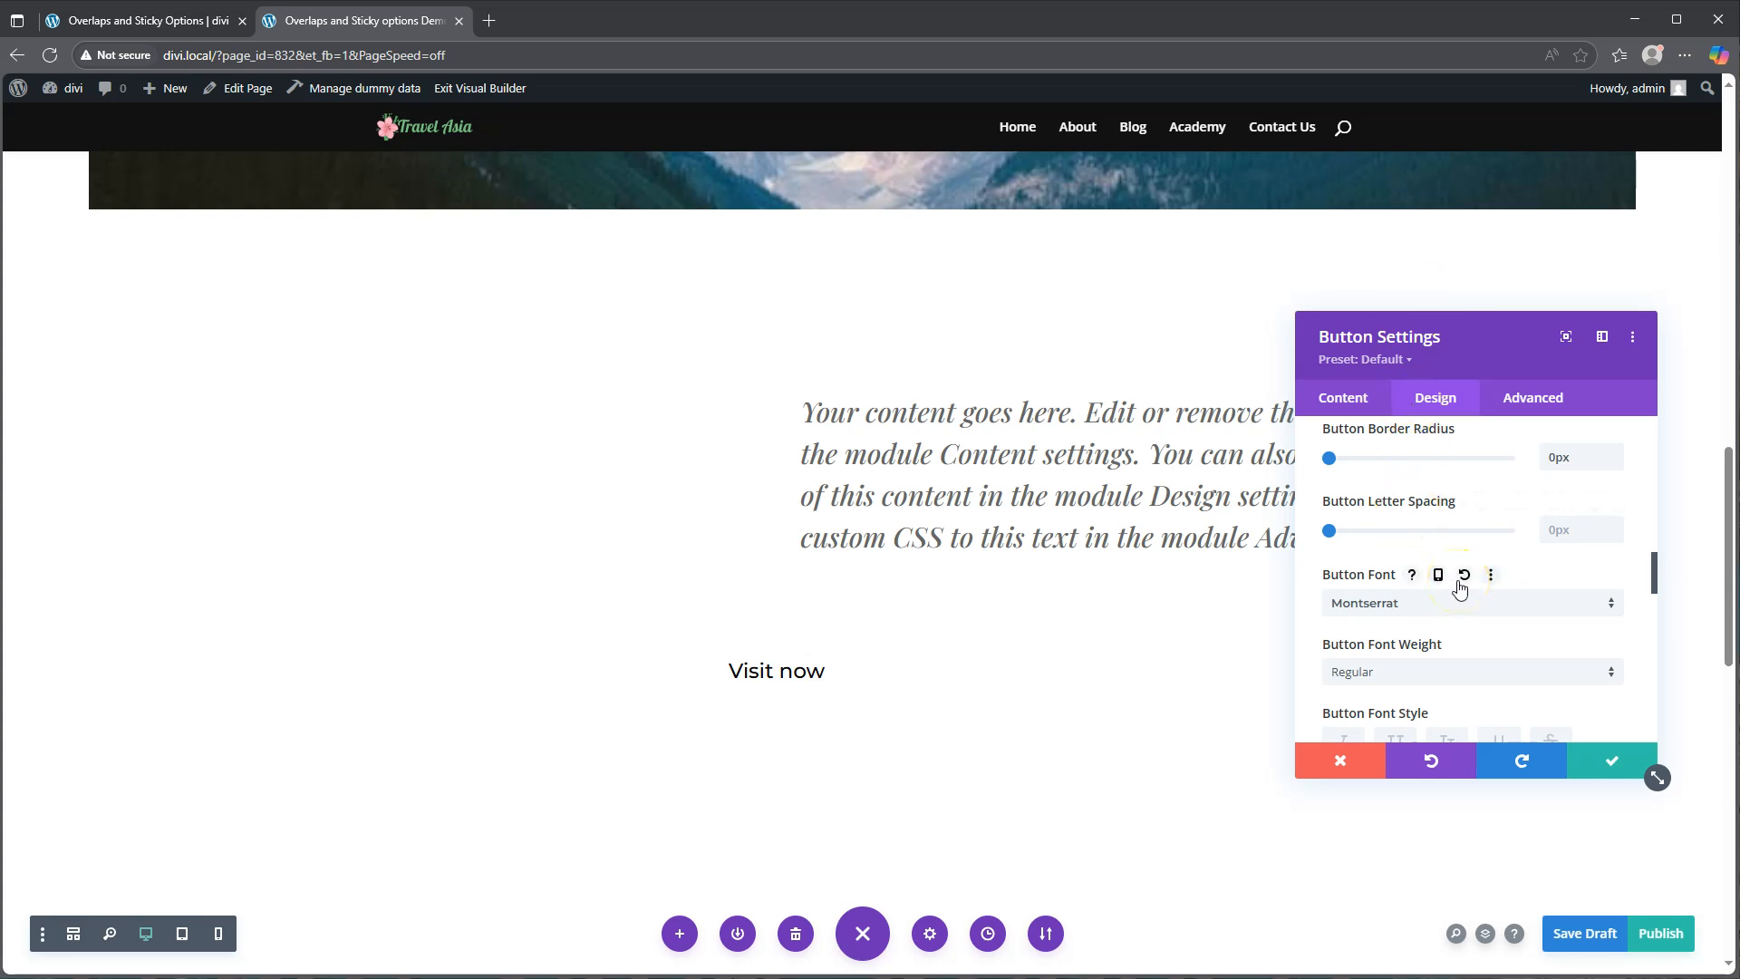
scroll(1426, 632, down, 1)
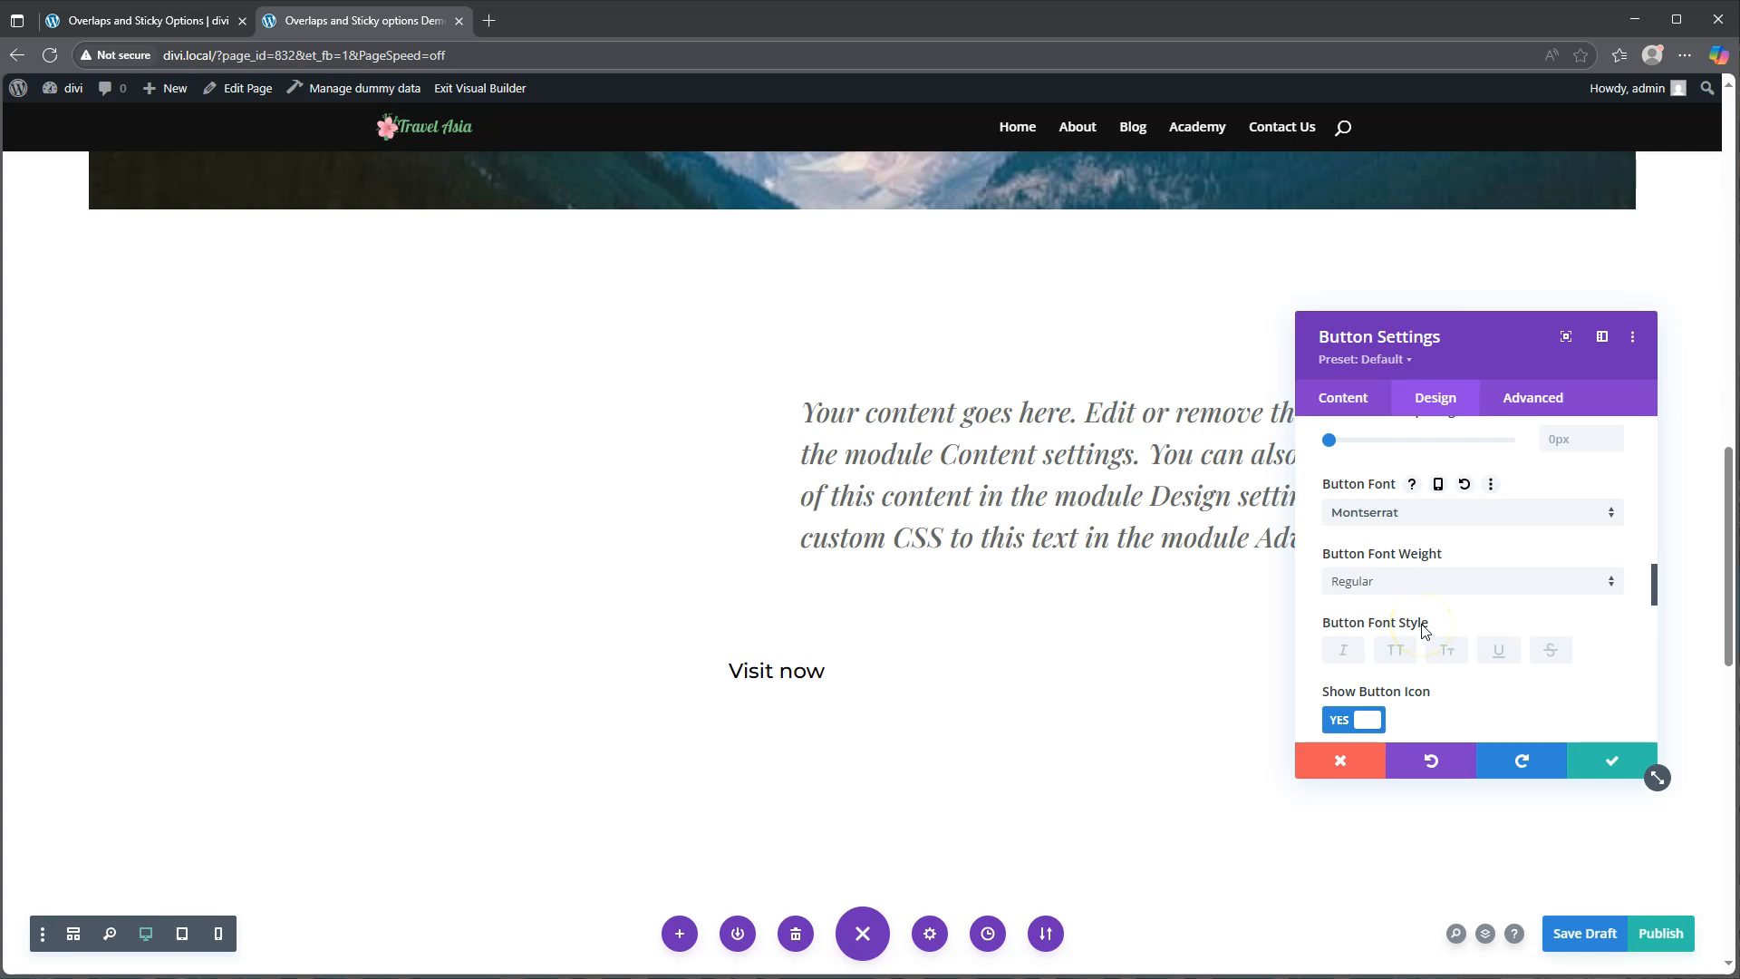
- Underline the button text with a solid black #000000 underline
click(1498, 650)
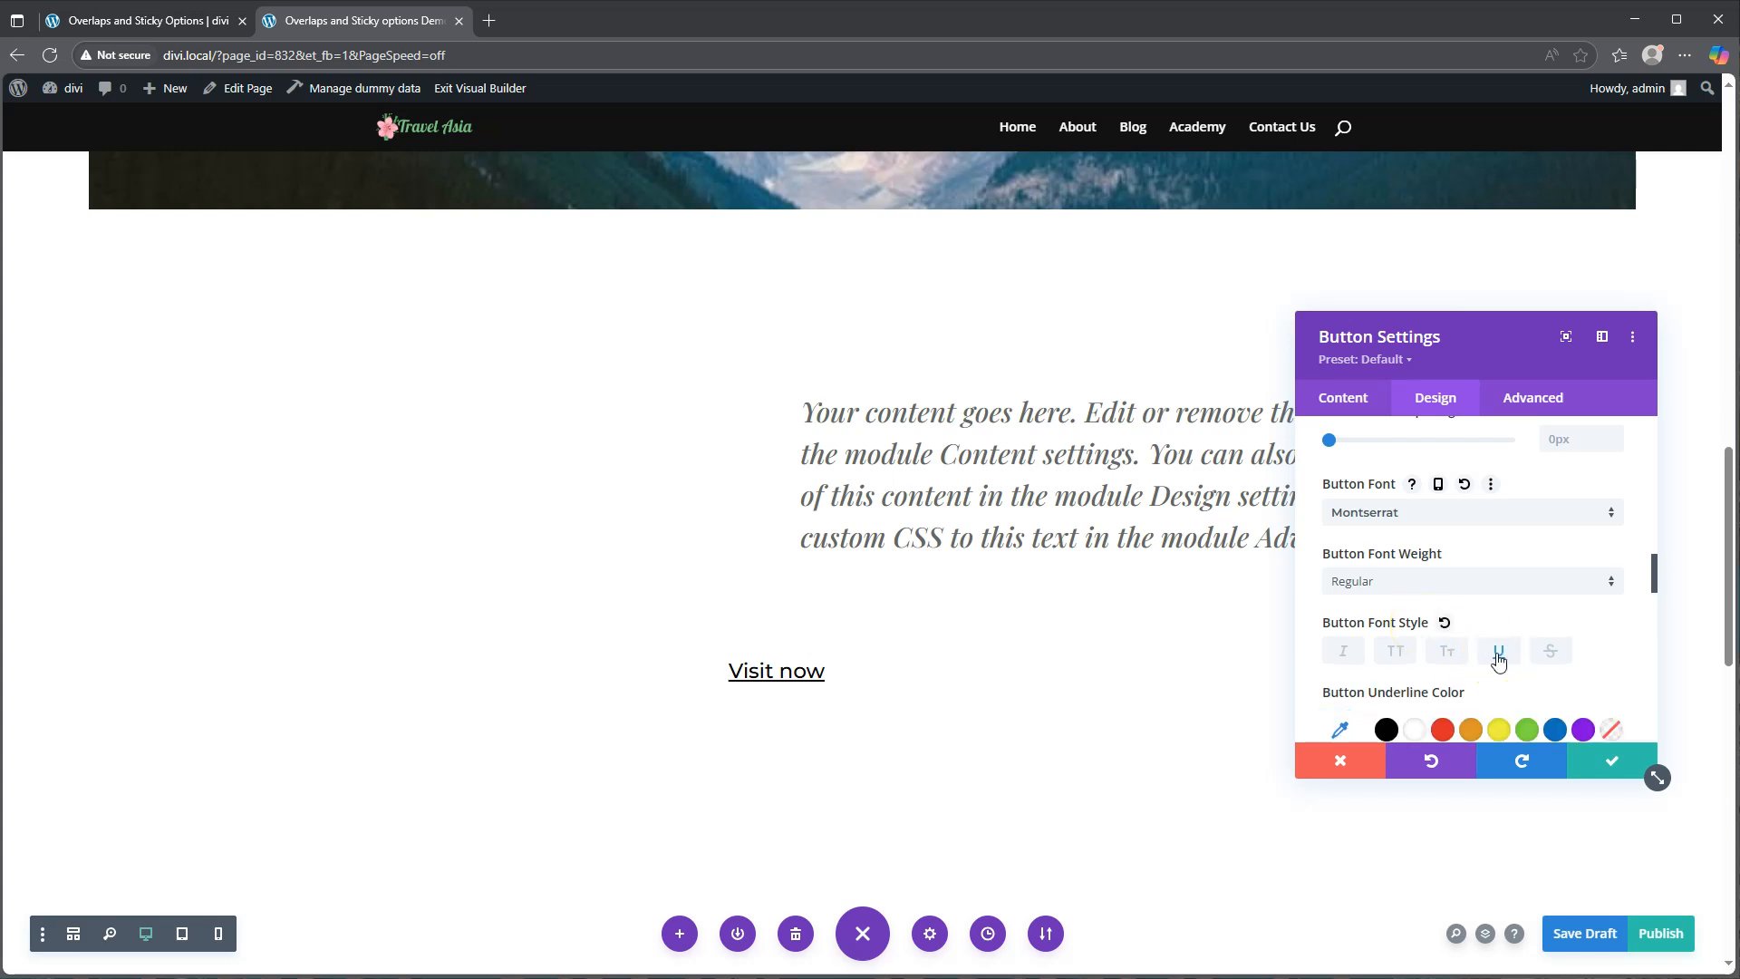
scroll(1450, 625, down, 2)
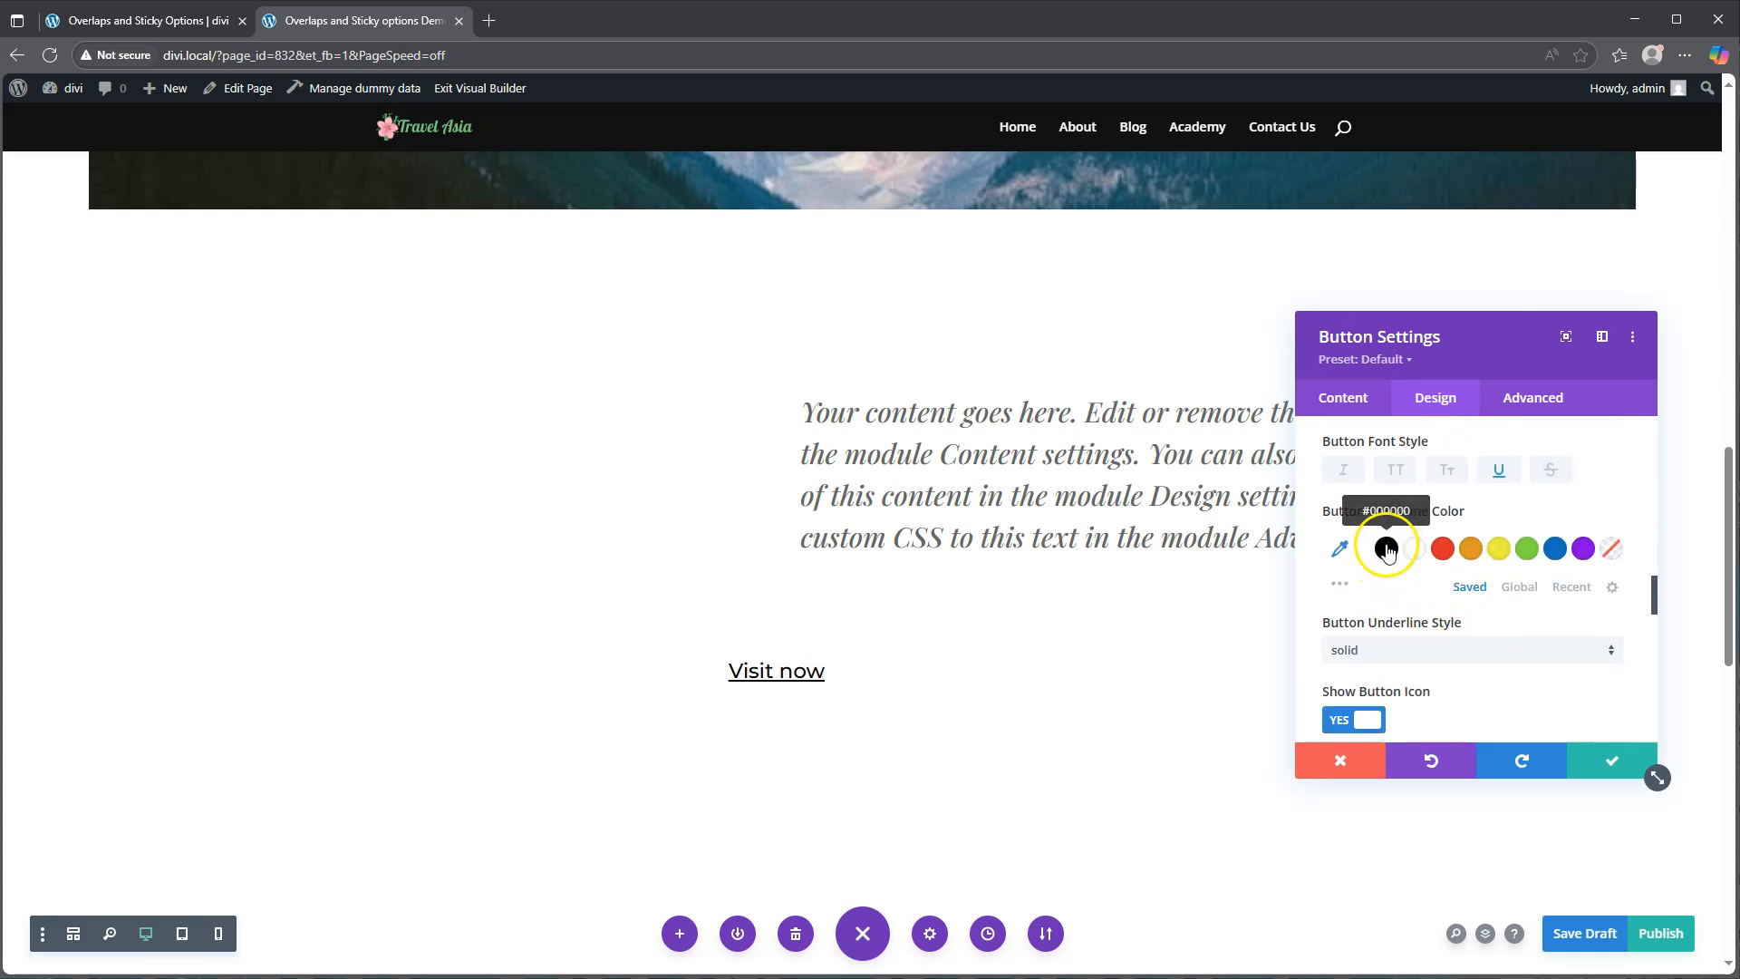
click(1387, 549)
click(1393, 651)
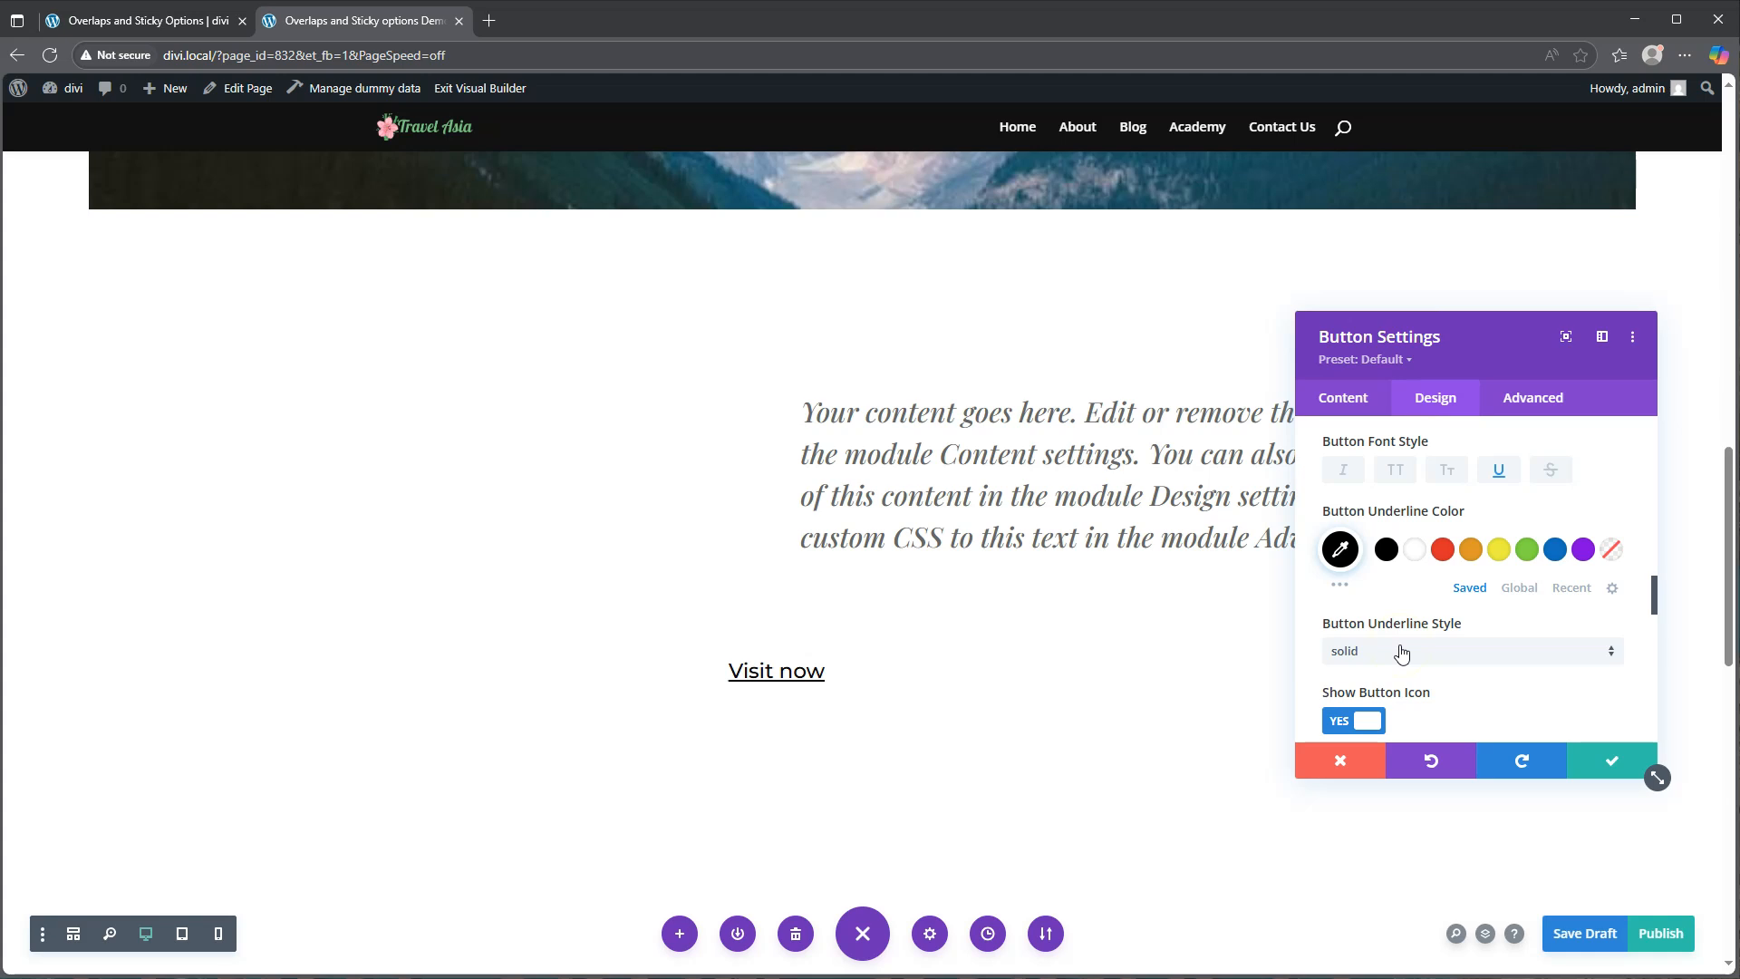
- Set the button's top and bottom padding to 20px and its left and right padding to 50px, with each pair linked
scroll(1411, 561, down, 3)
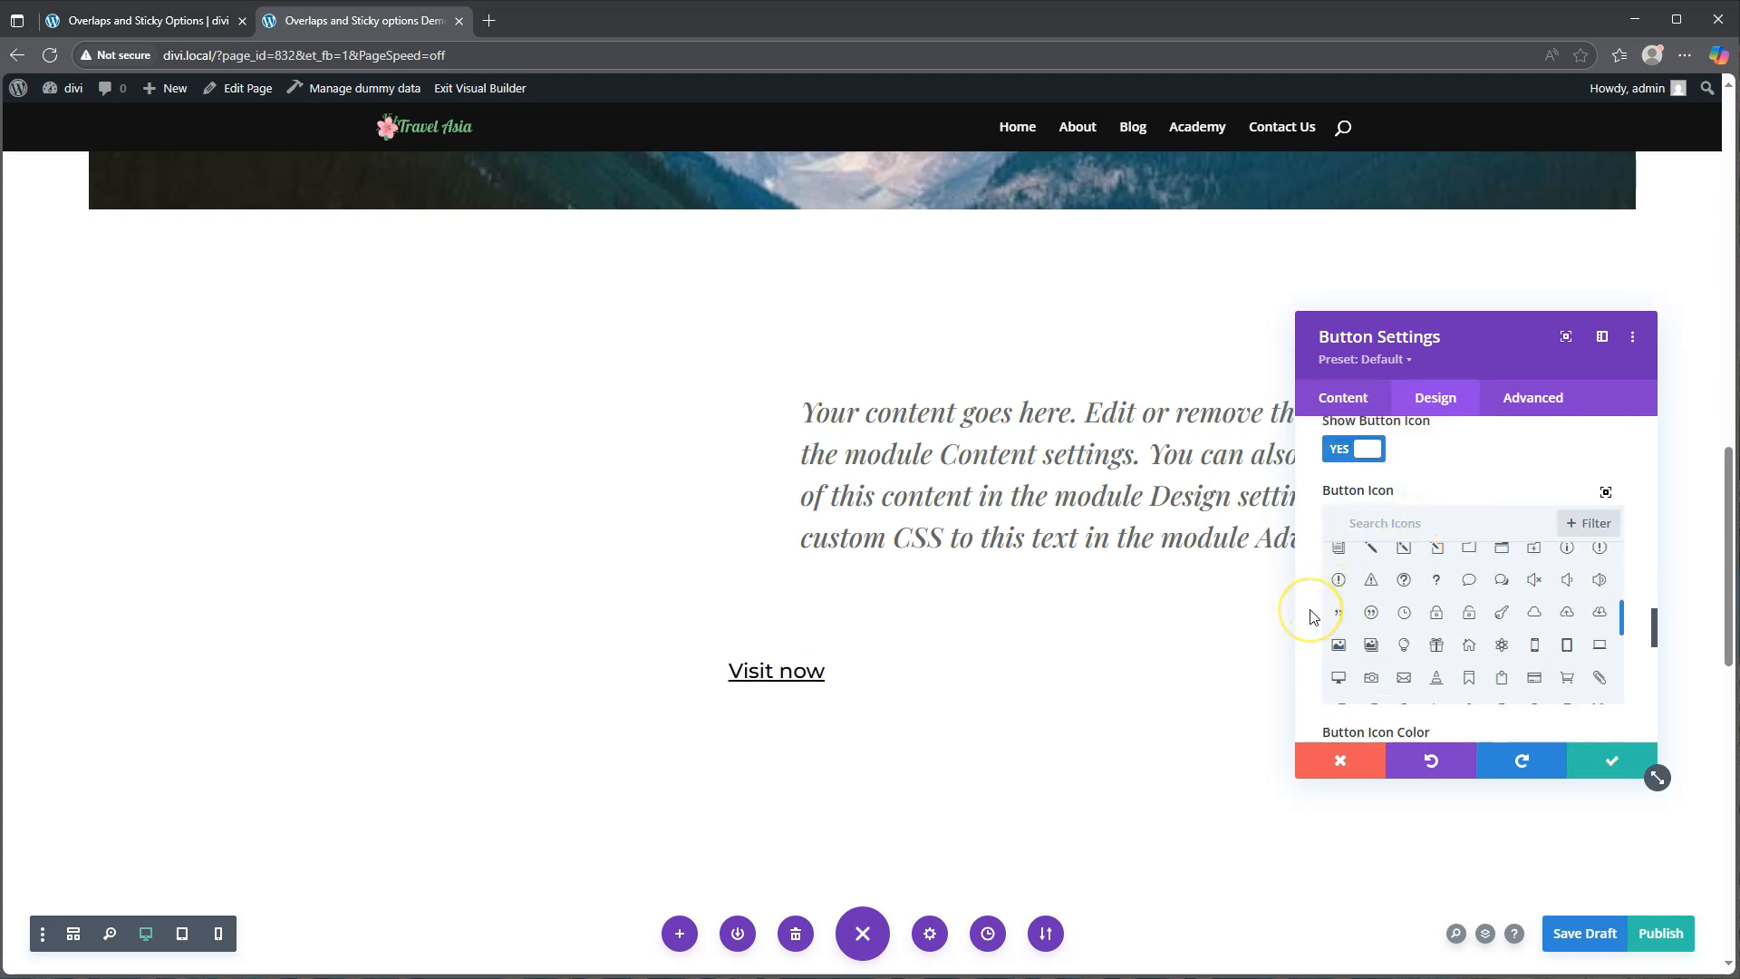
scroll(1310, 616, down, 3)
scroll(1312, 616, down, 5)
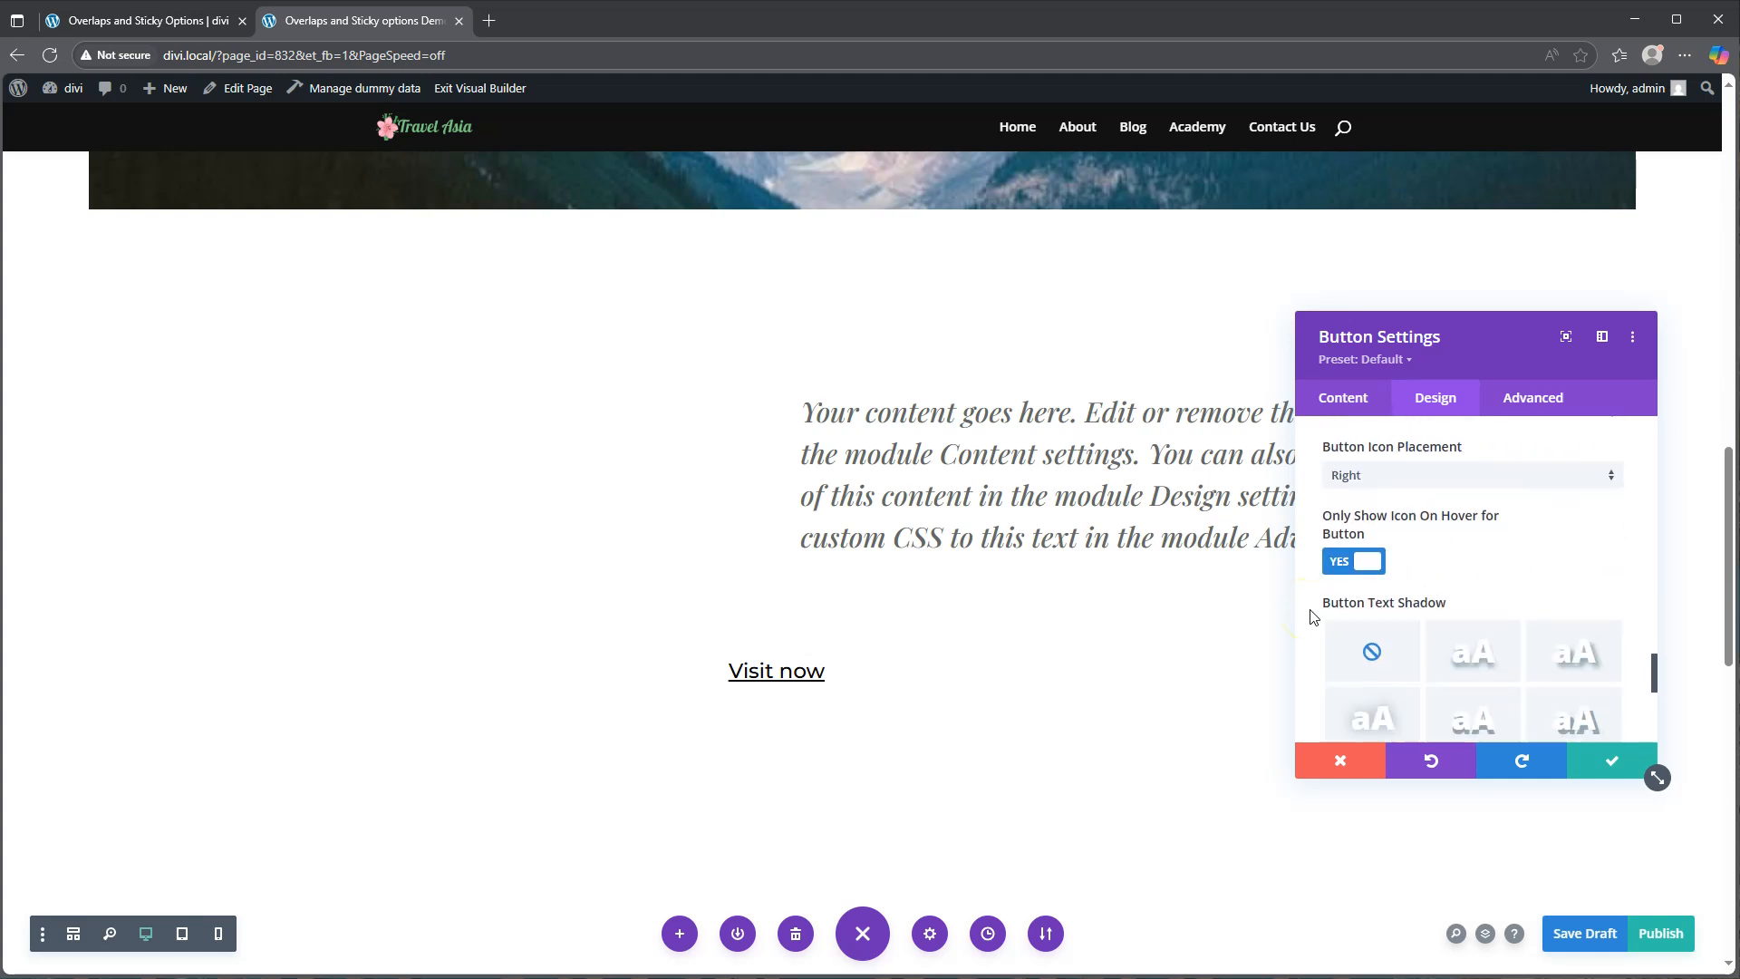
scroll(1379, 499, up, 1)
click(1378, 524)
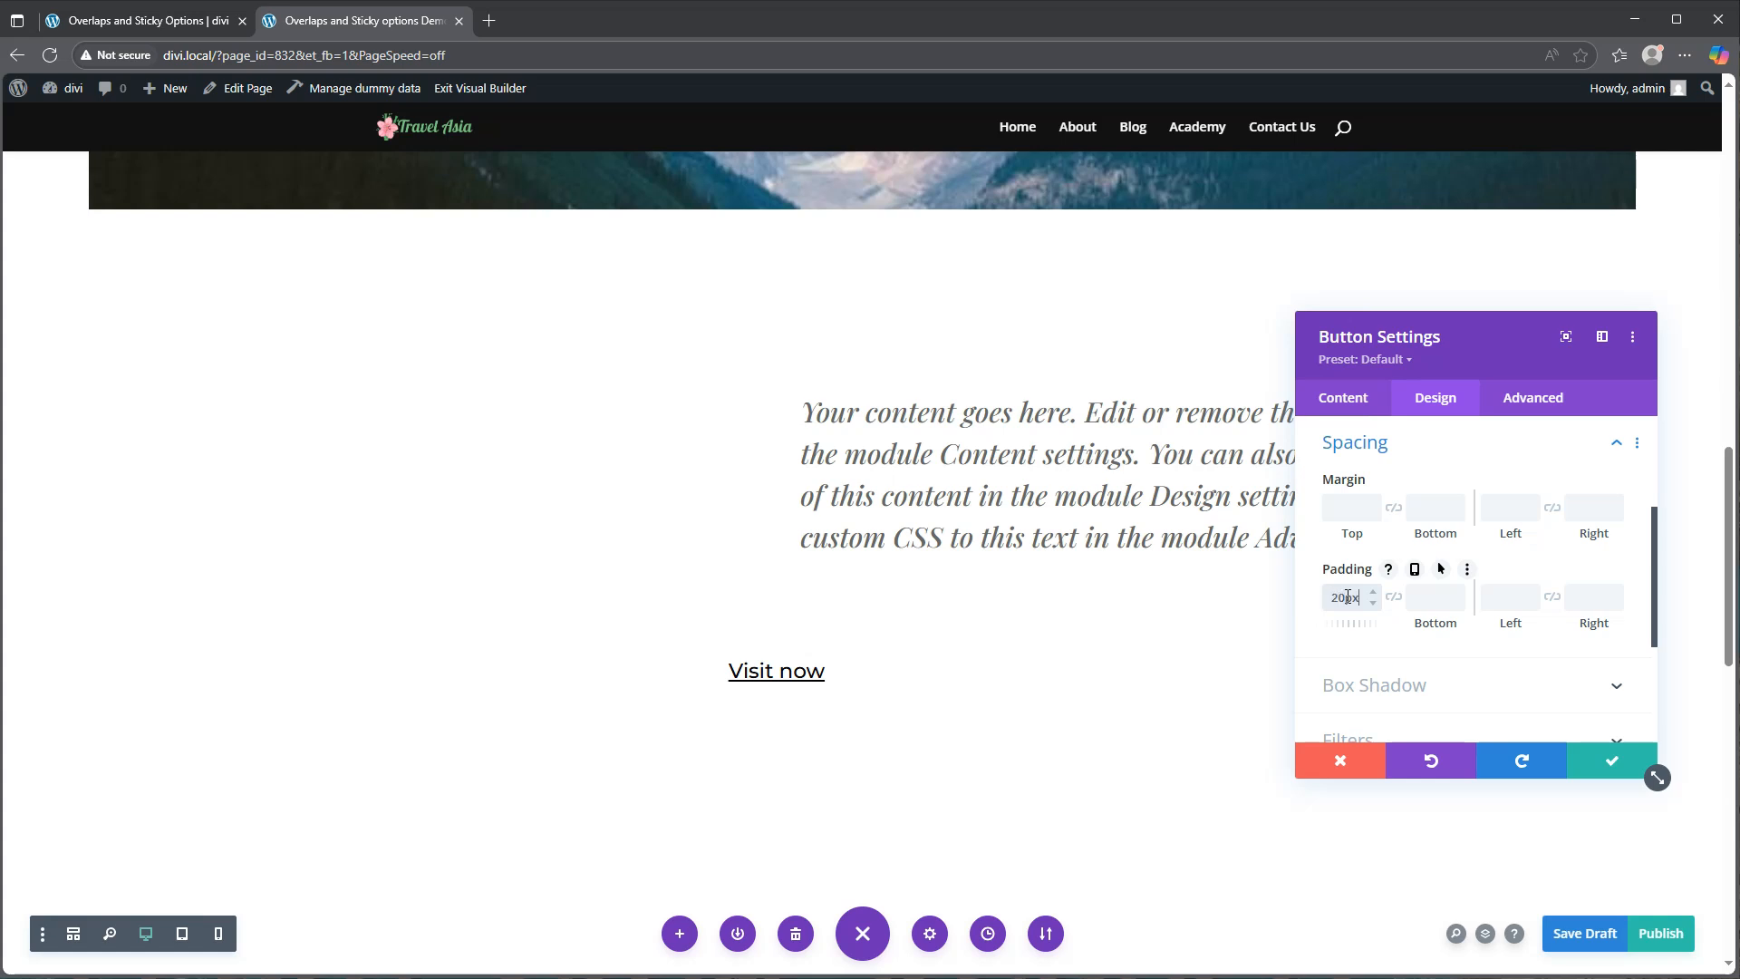
click(1393, 596)
click(1516, 603)
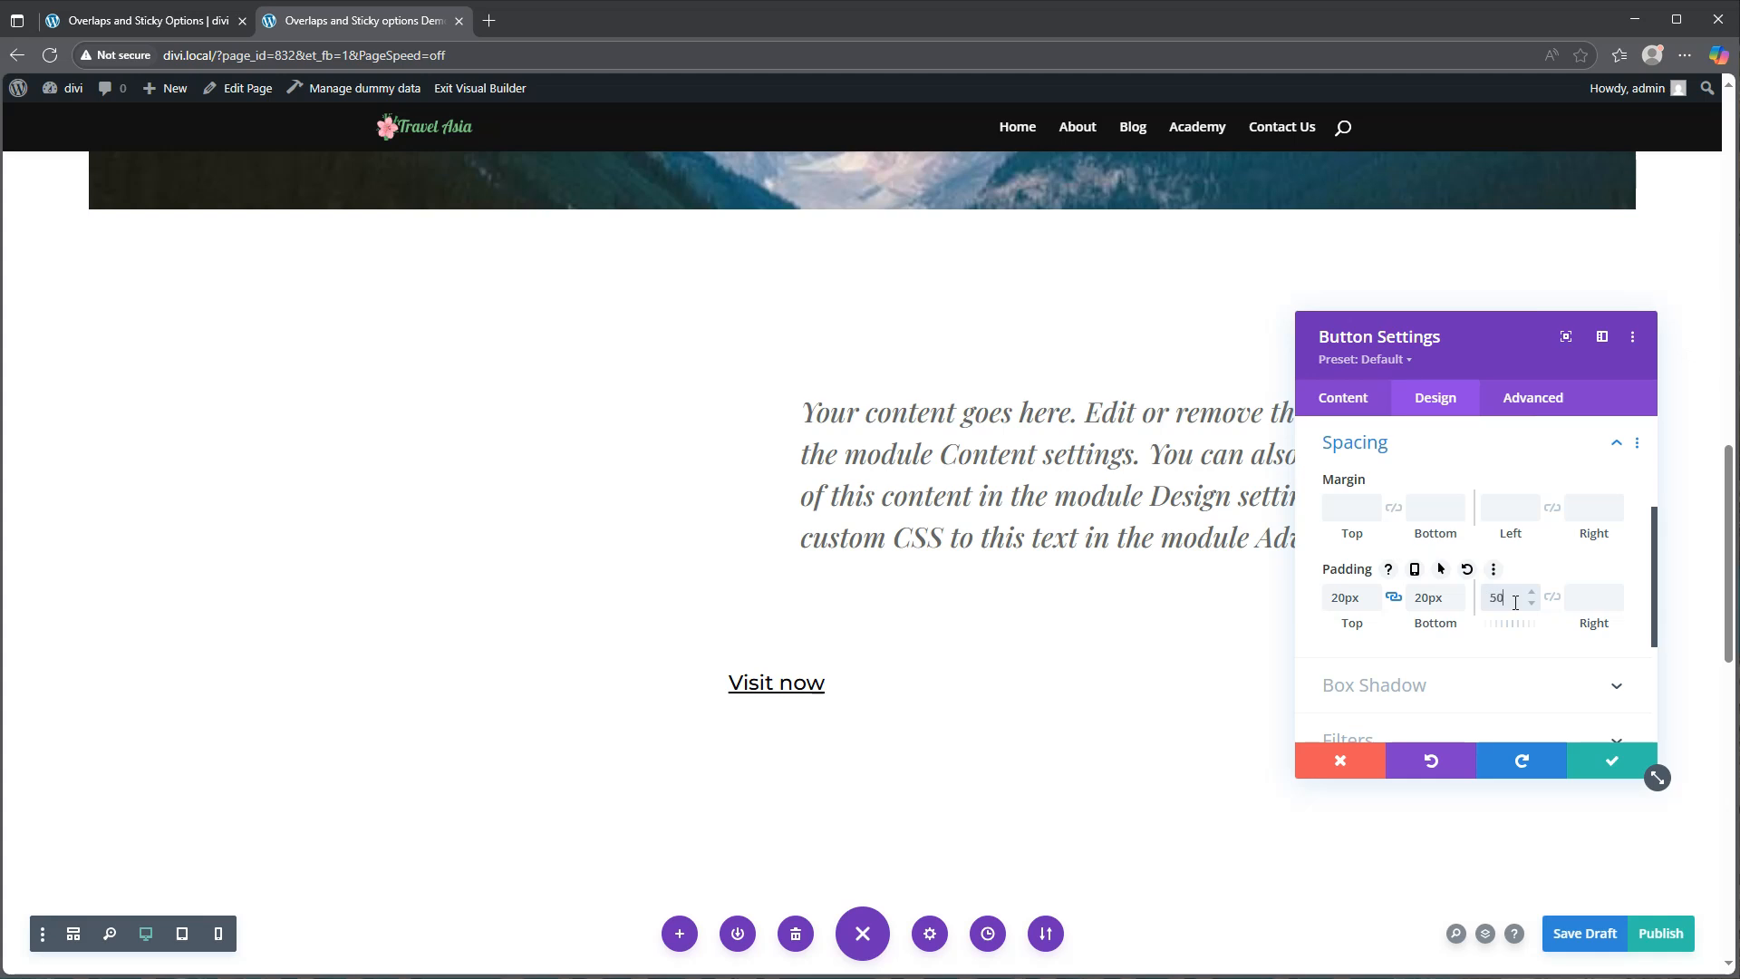
text(50)
click(1553, 598)
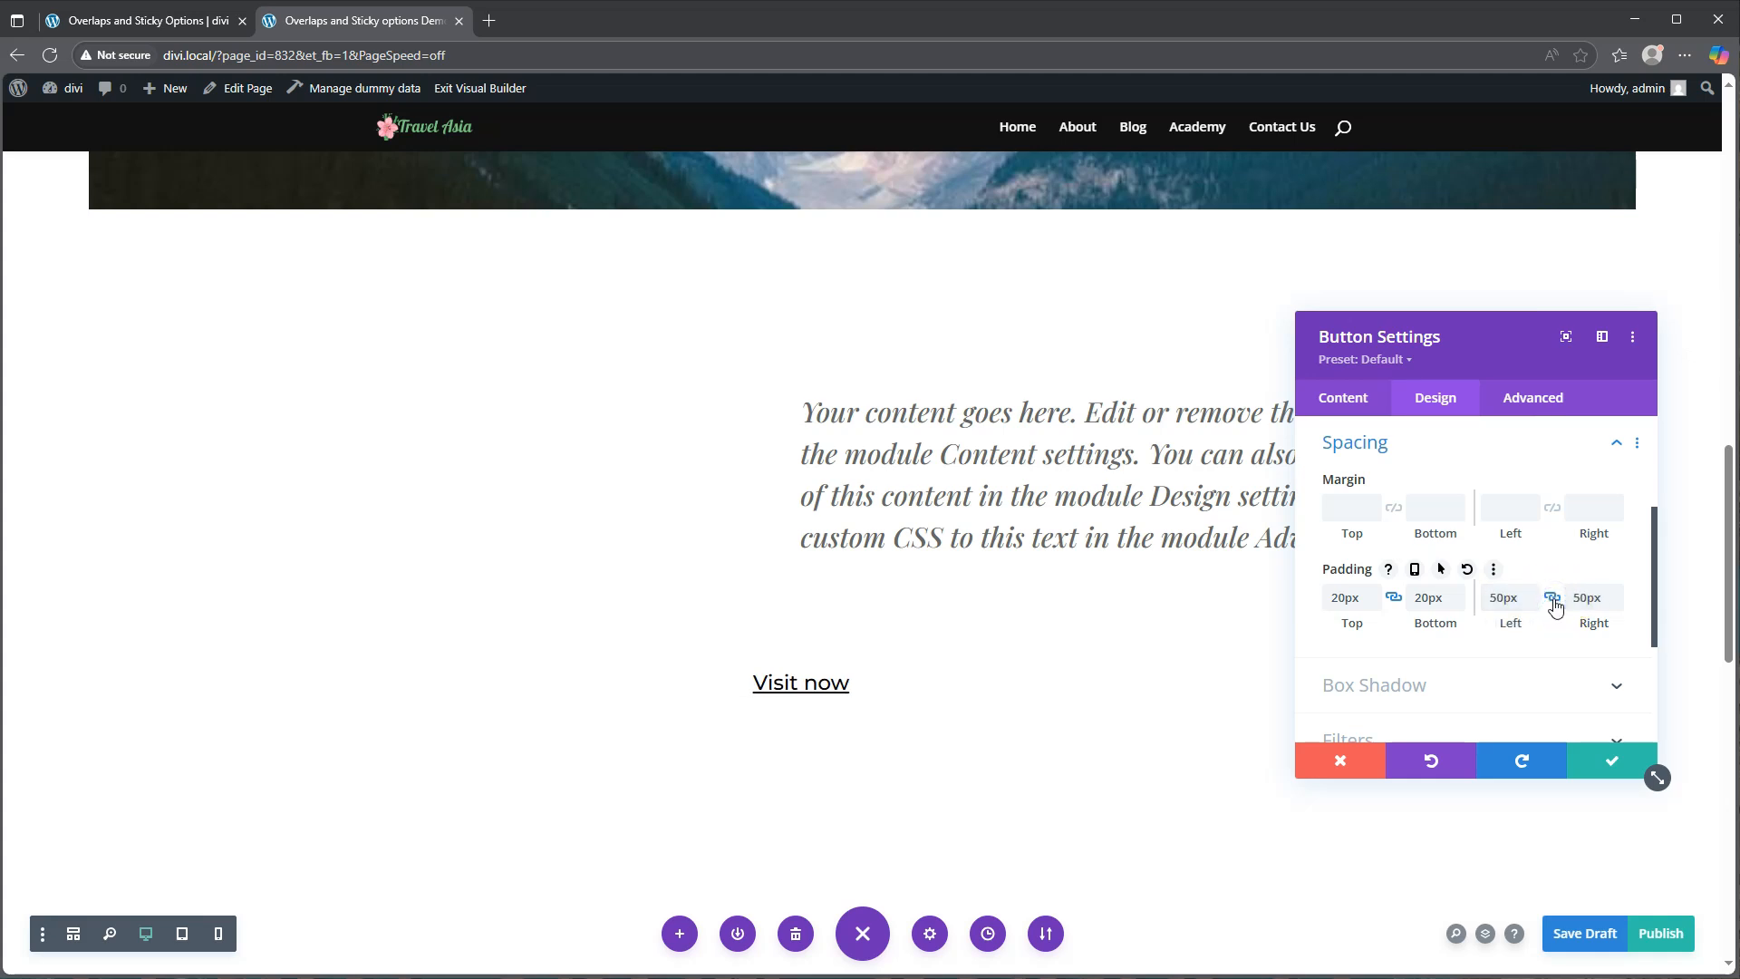
- Give the button an absolute position at the bottom-right location of its column and save the button settings
click(1530, 406)
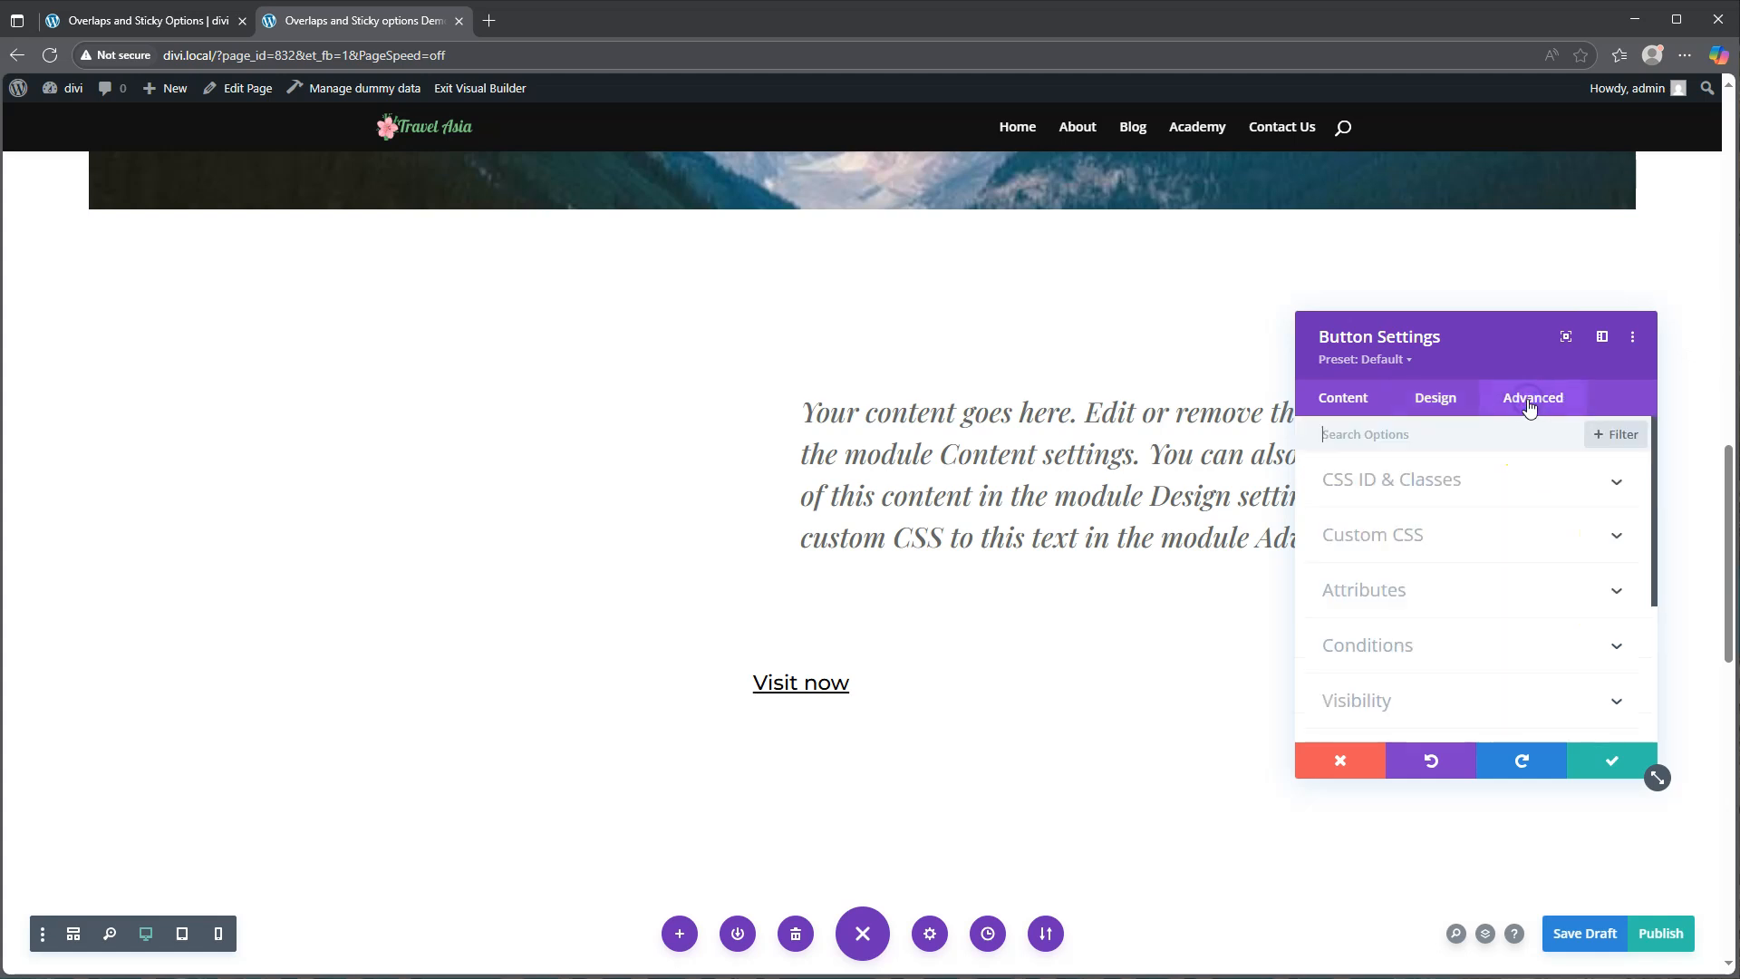
scroll(1406, 668, down, 3)
click(1404, 571)
click(1425, 510)
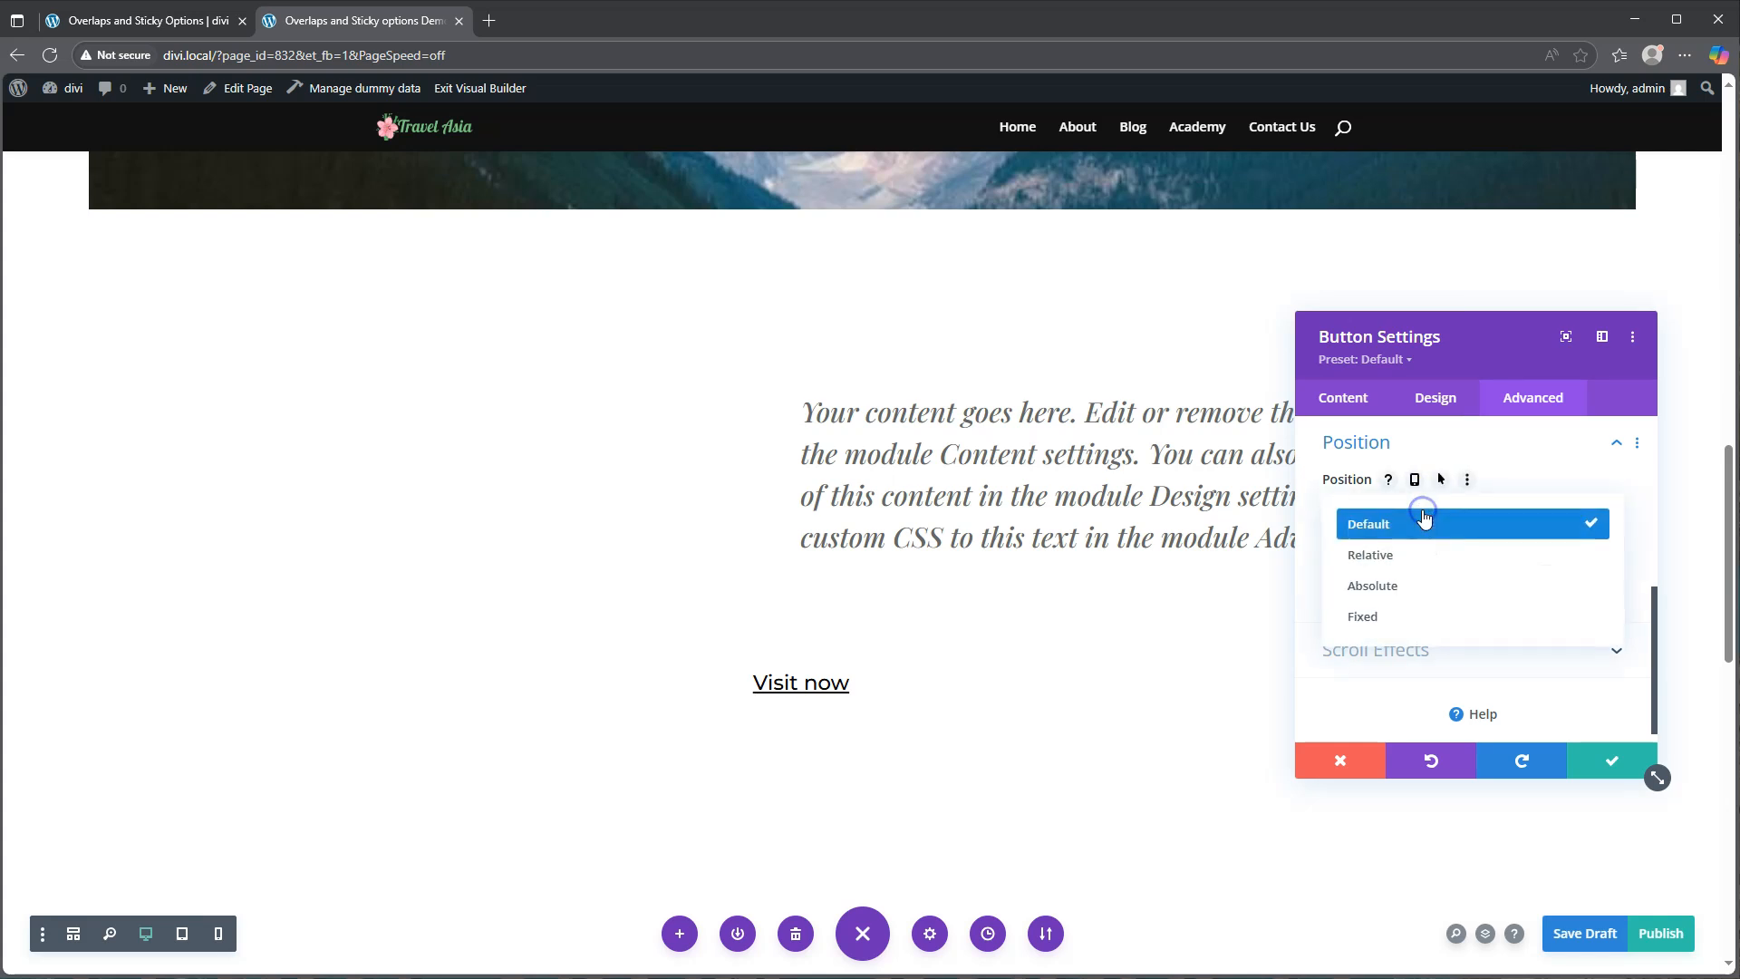
click(1401, 587)
click(1416, 609)
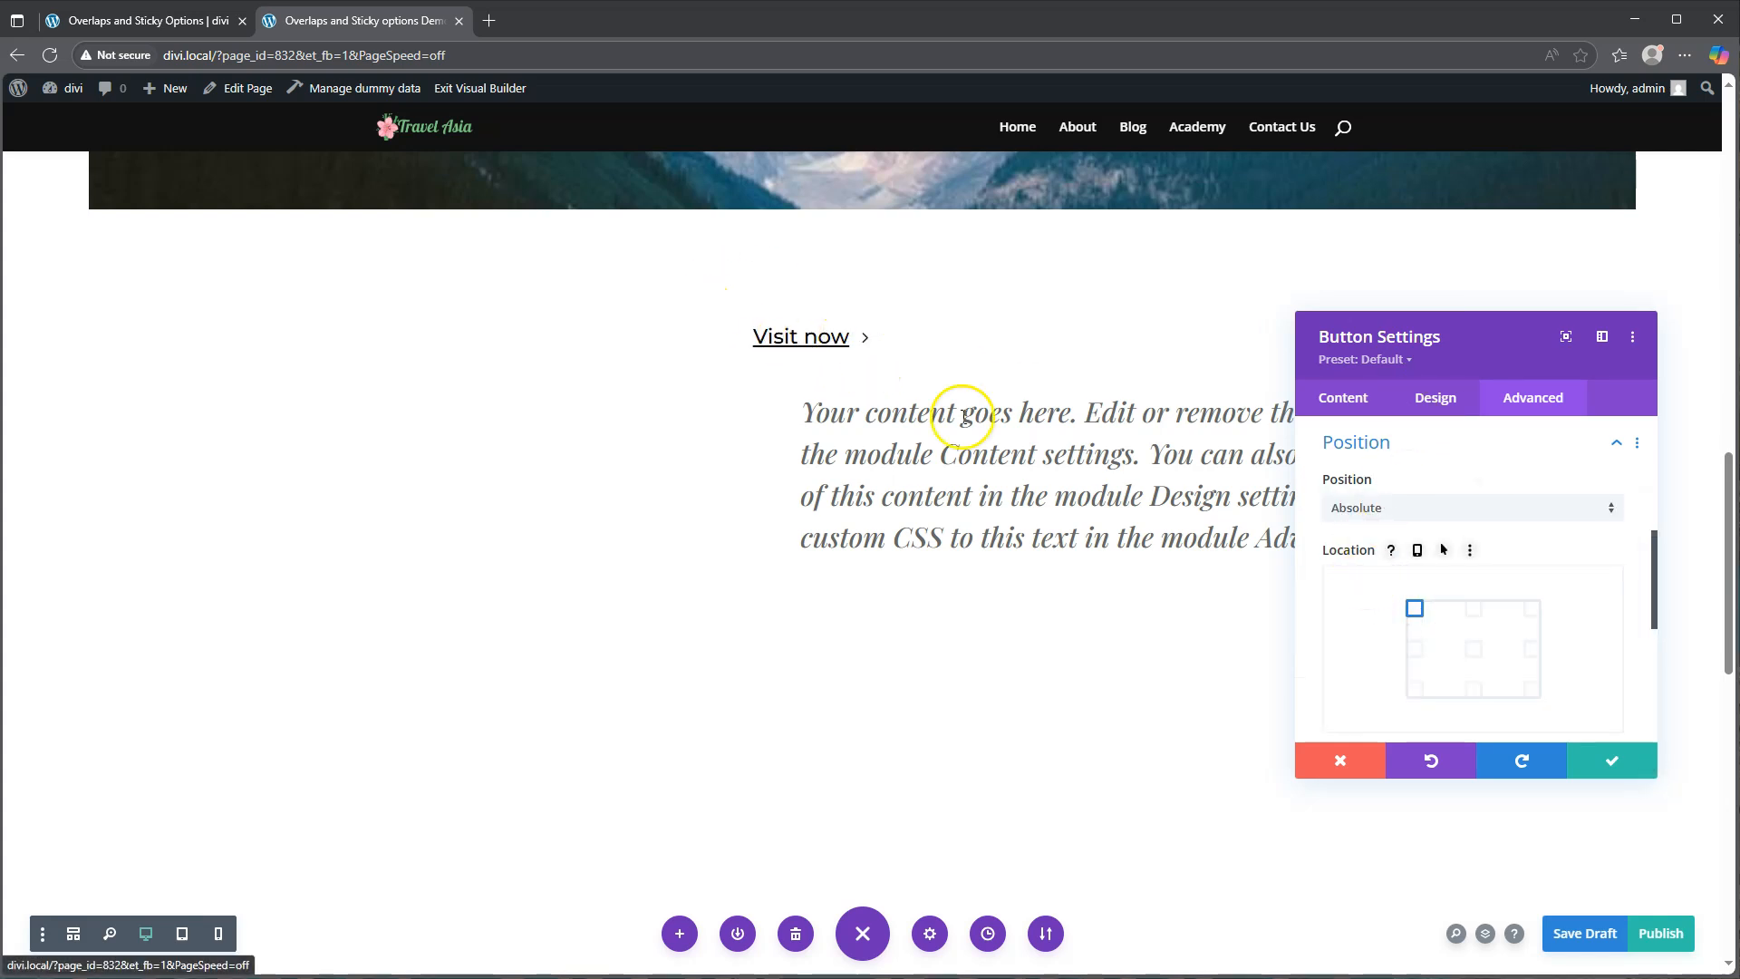
click(1534, 692)
drag(1387, 340, 1172, 340)
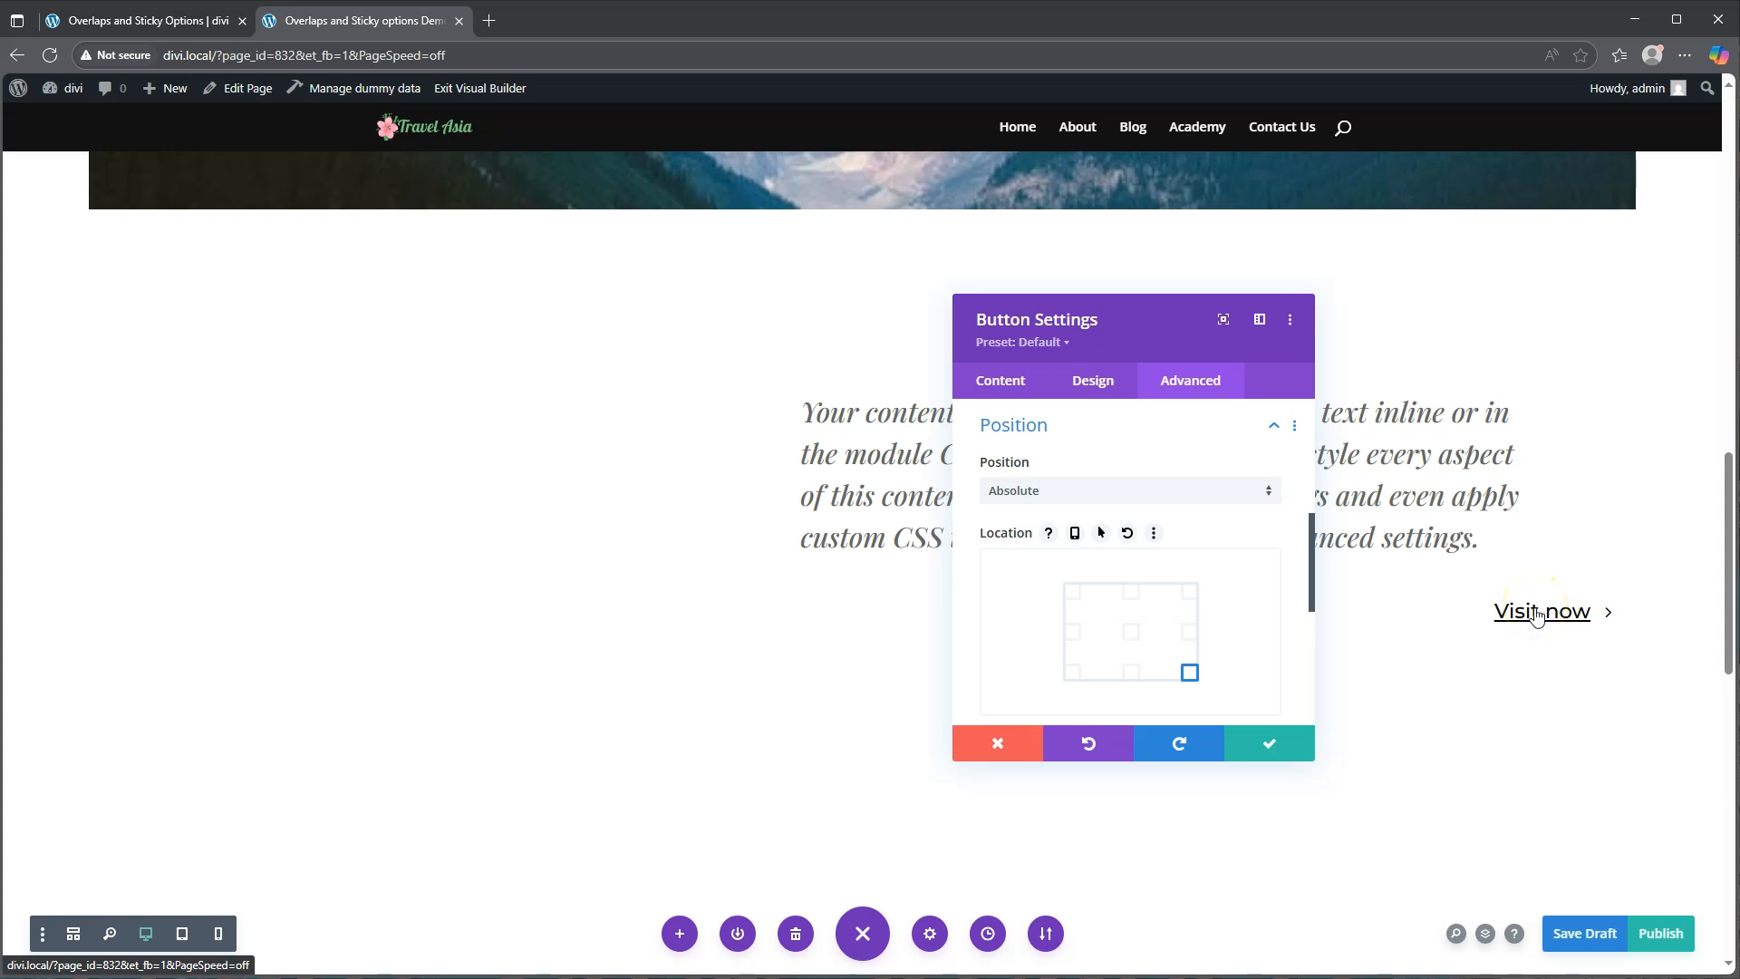
click(1270, 742)
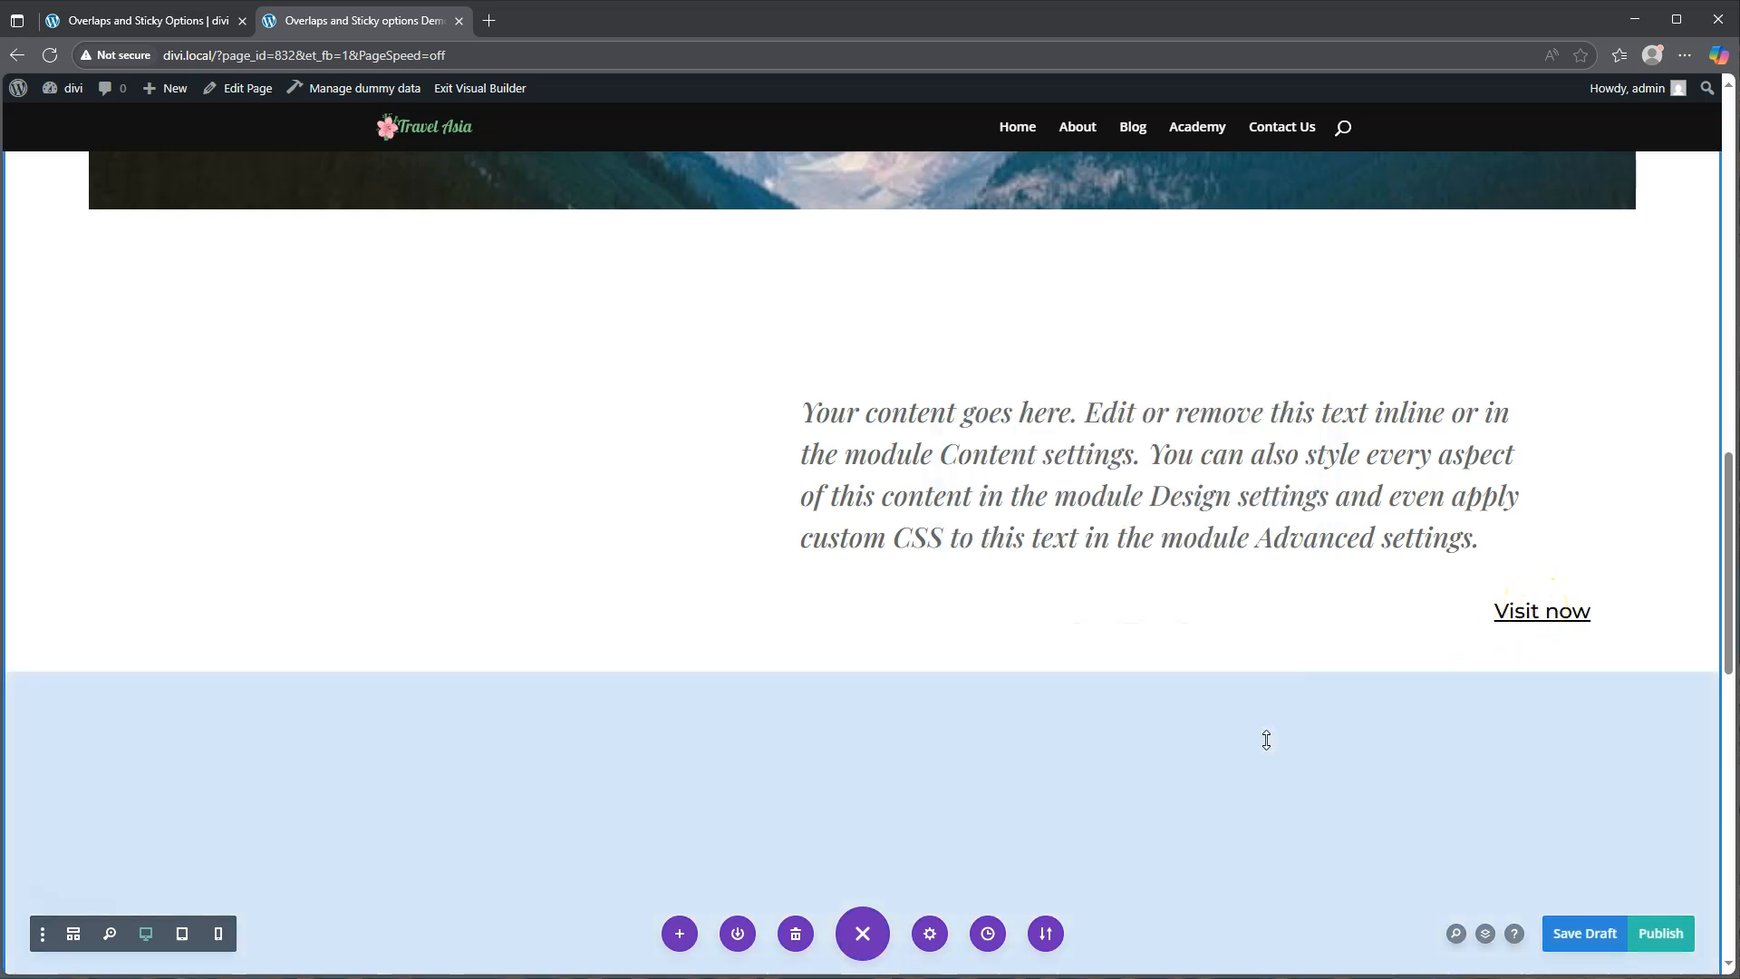
- Set the sticky position of the large mountain image module to Stick to Top
scroll(1266, 740, up, 5)
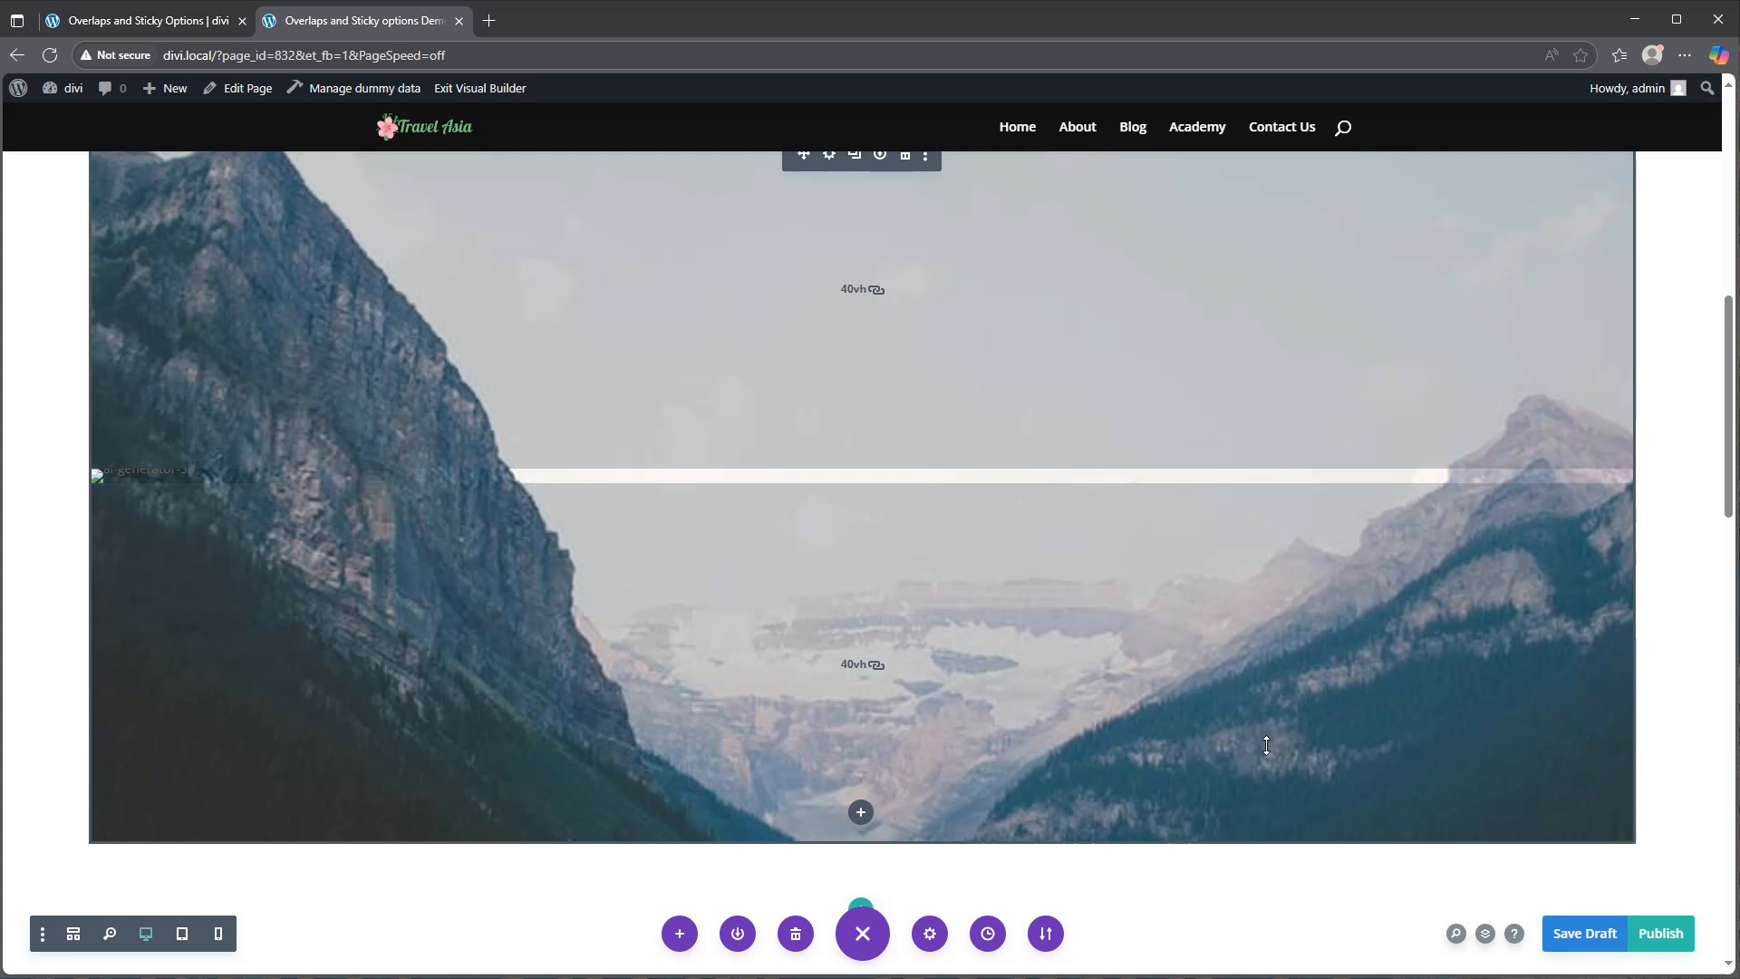
scroll(1265, 745, up, 2)
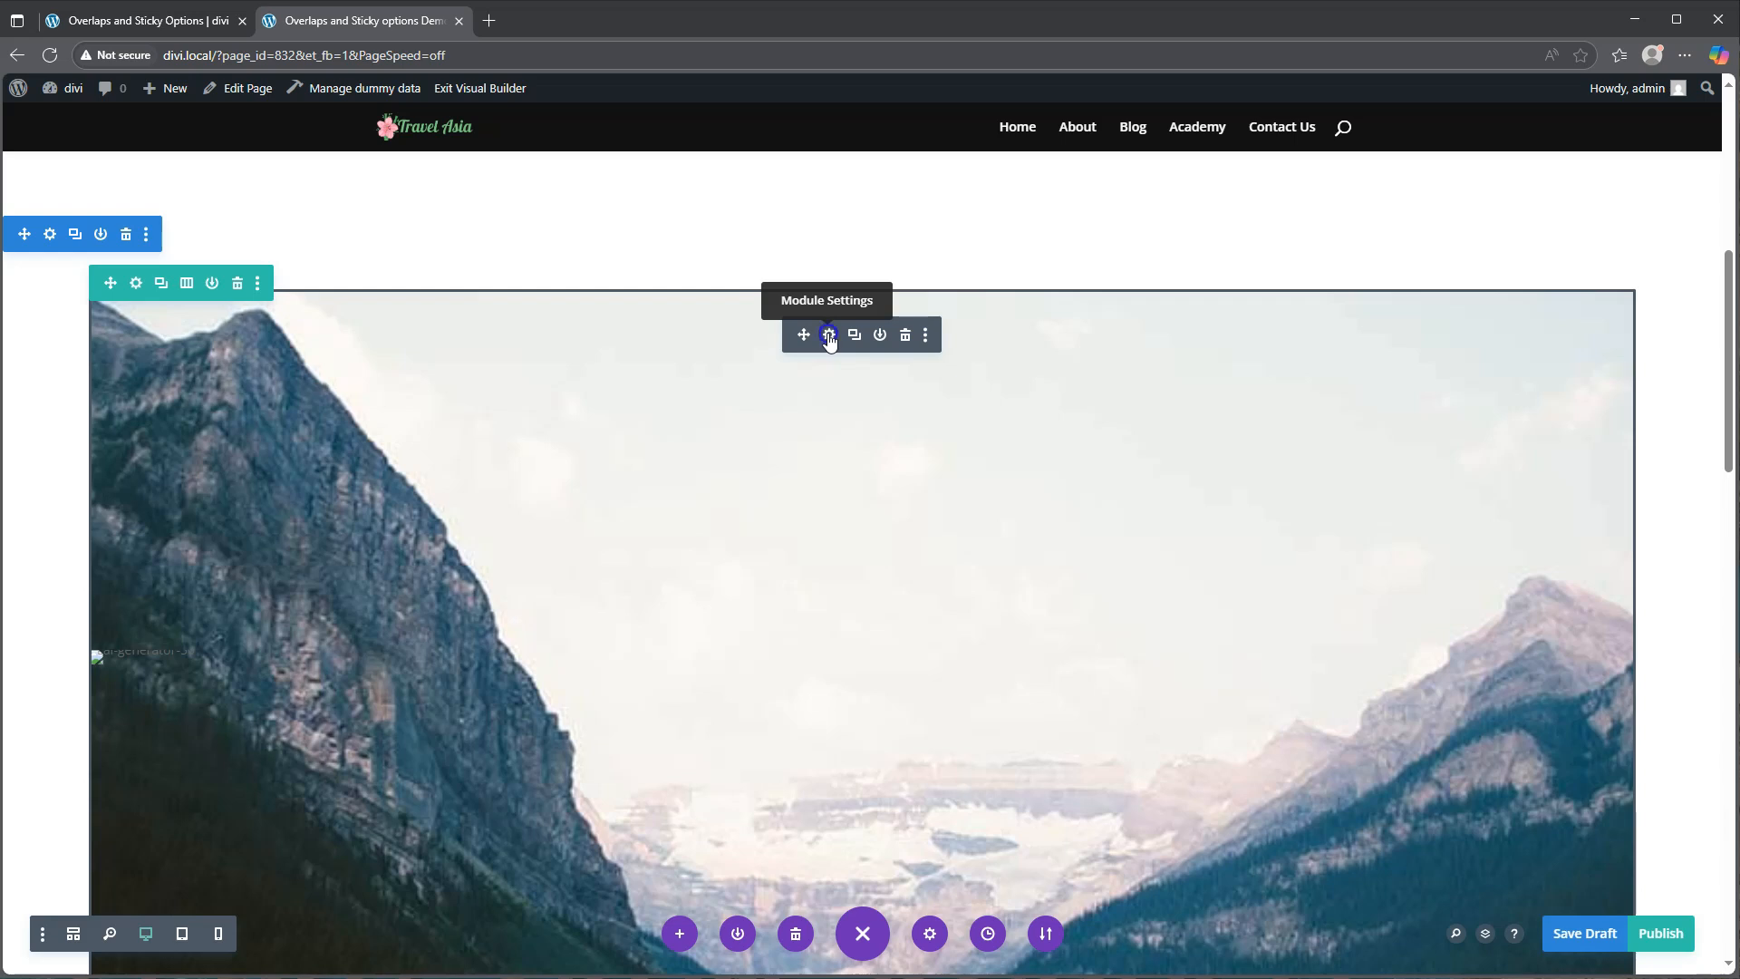
click(829, 334)
click(1179, 380)
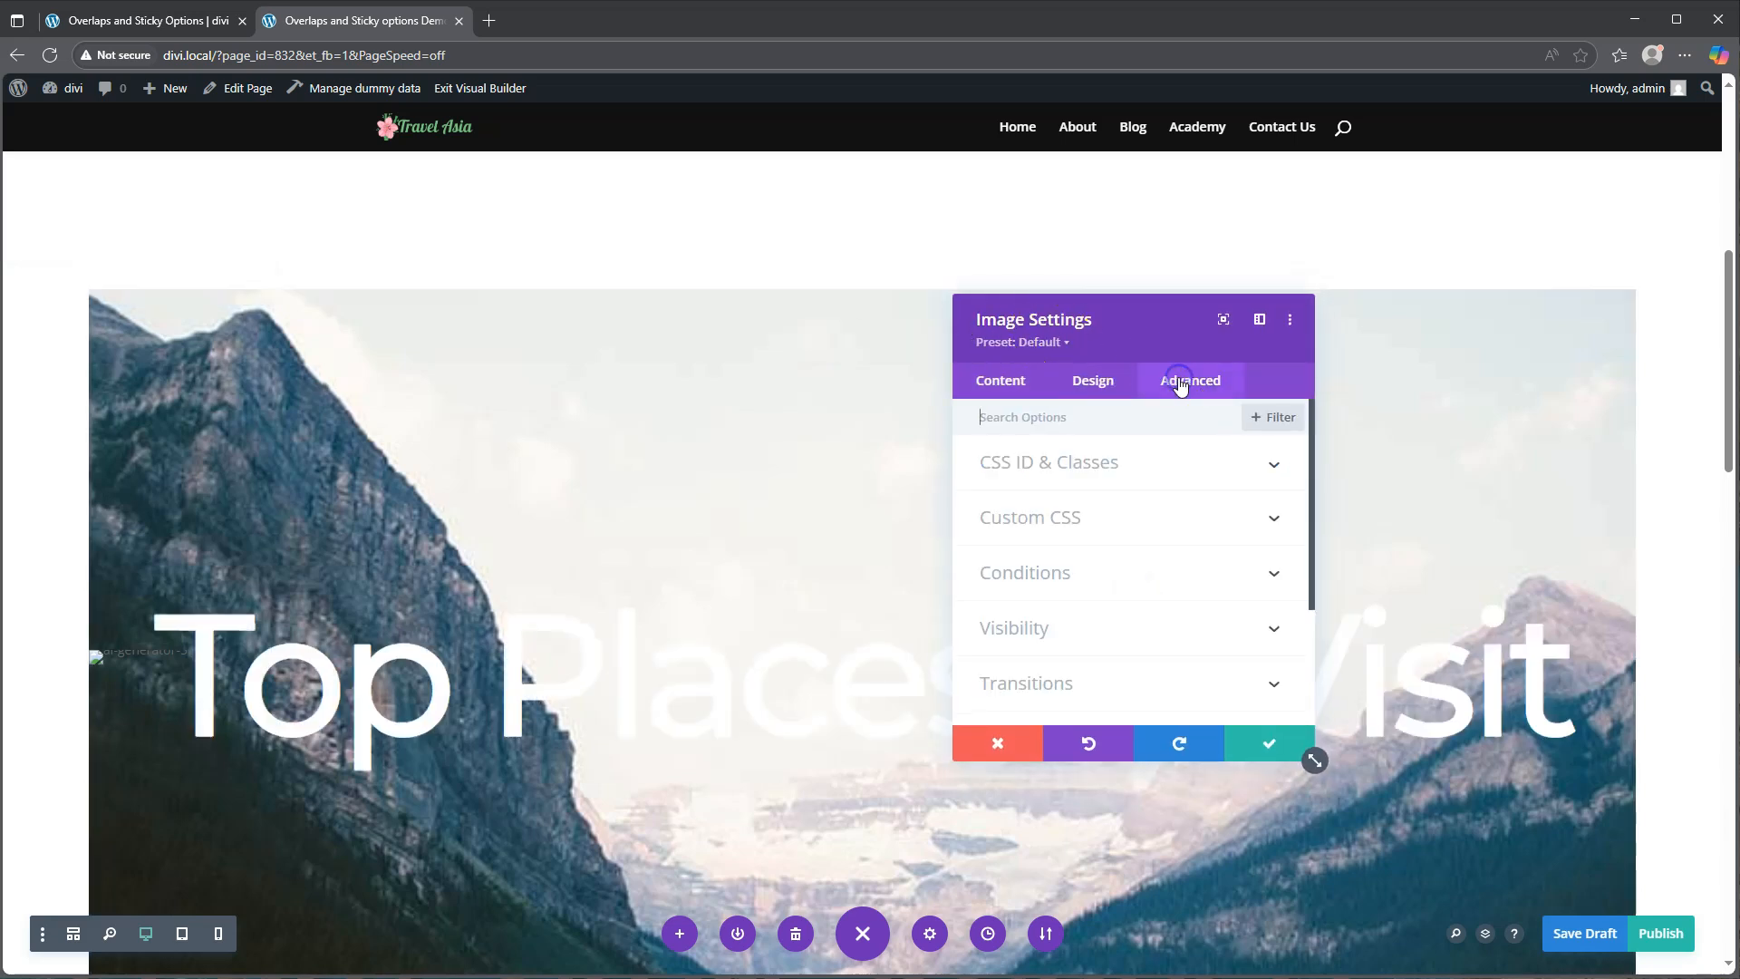
scroll(1121, 617, down, 2)
click(1069, 614)
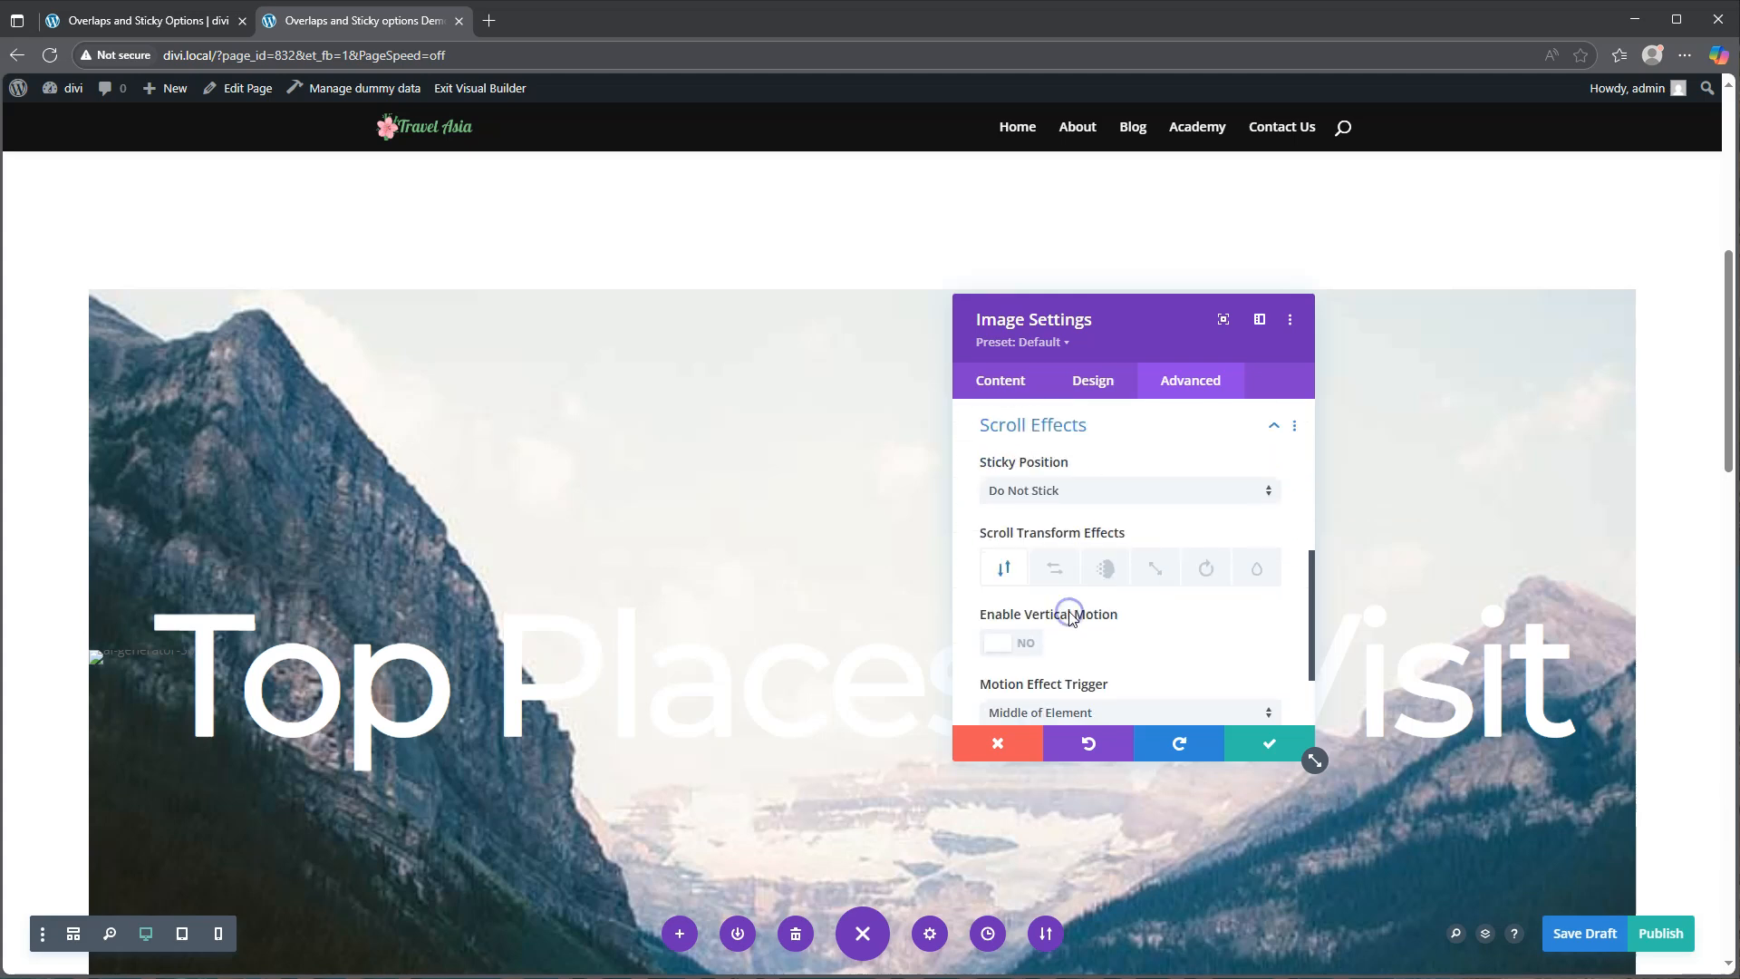
click(1088, 489)
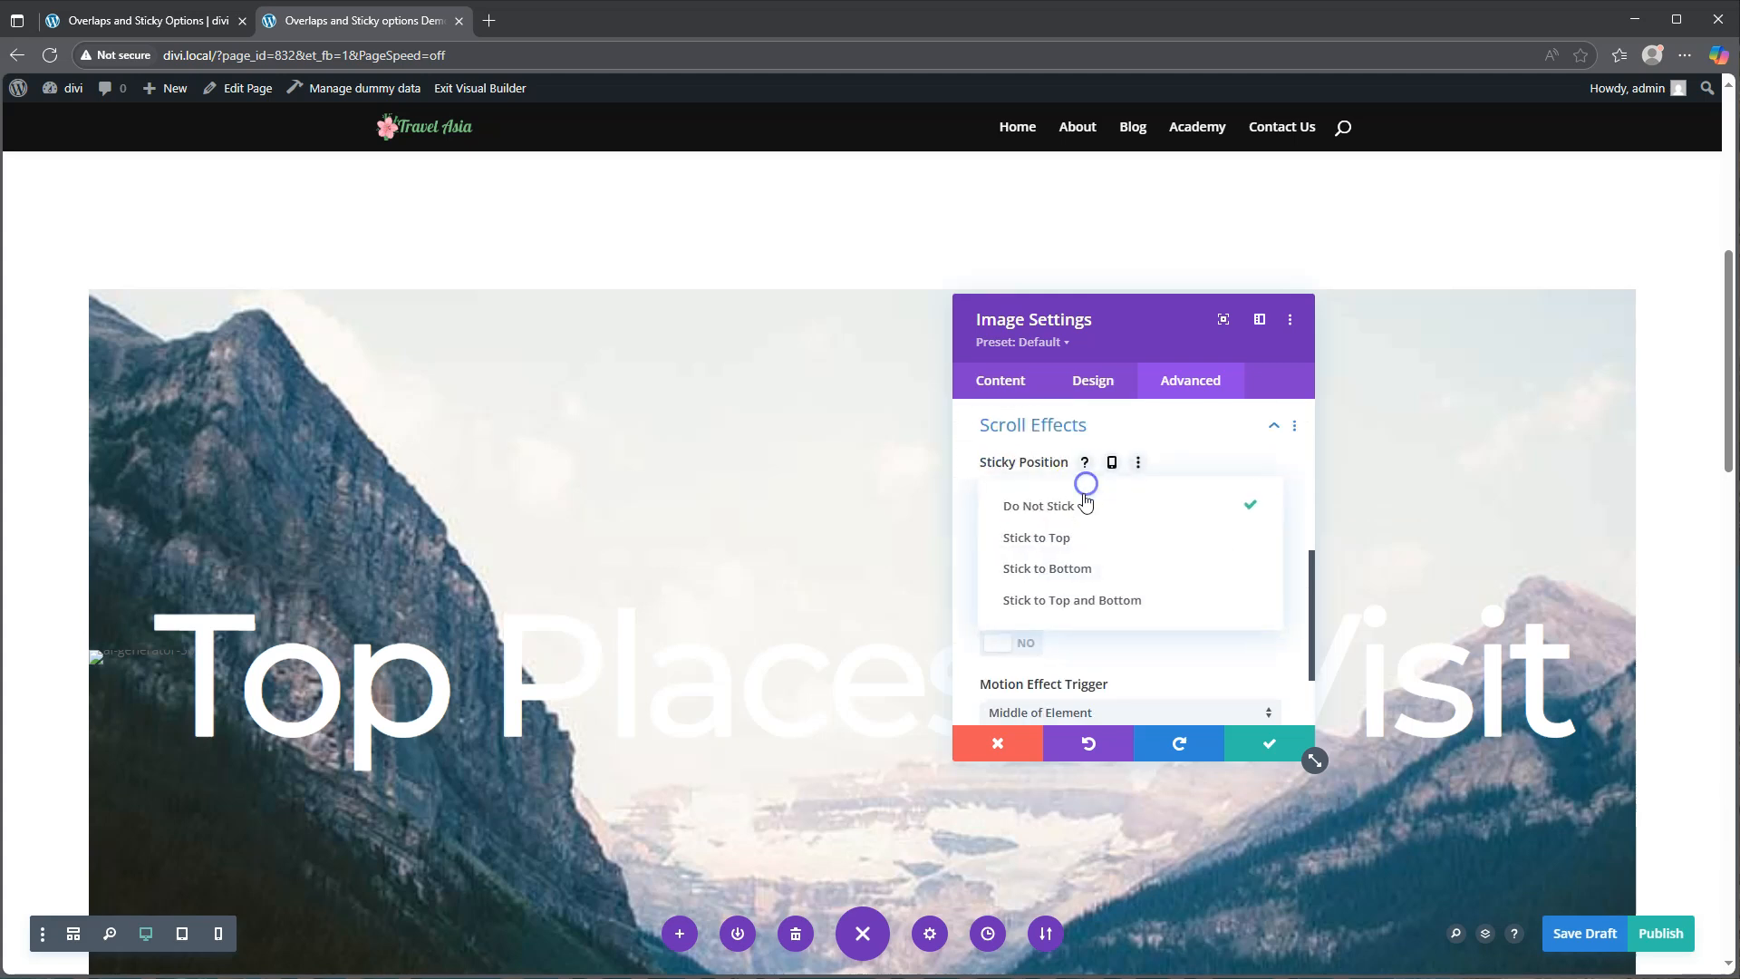
click(1072, 541)
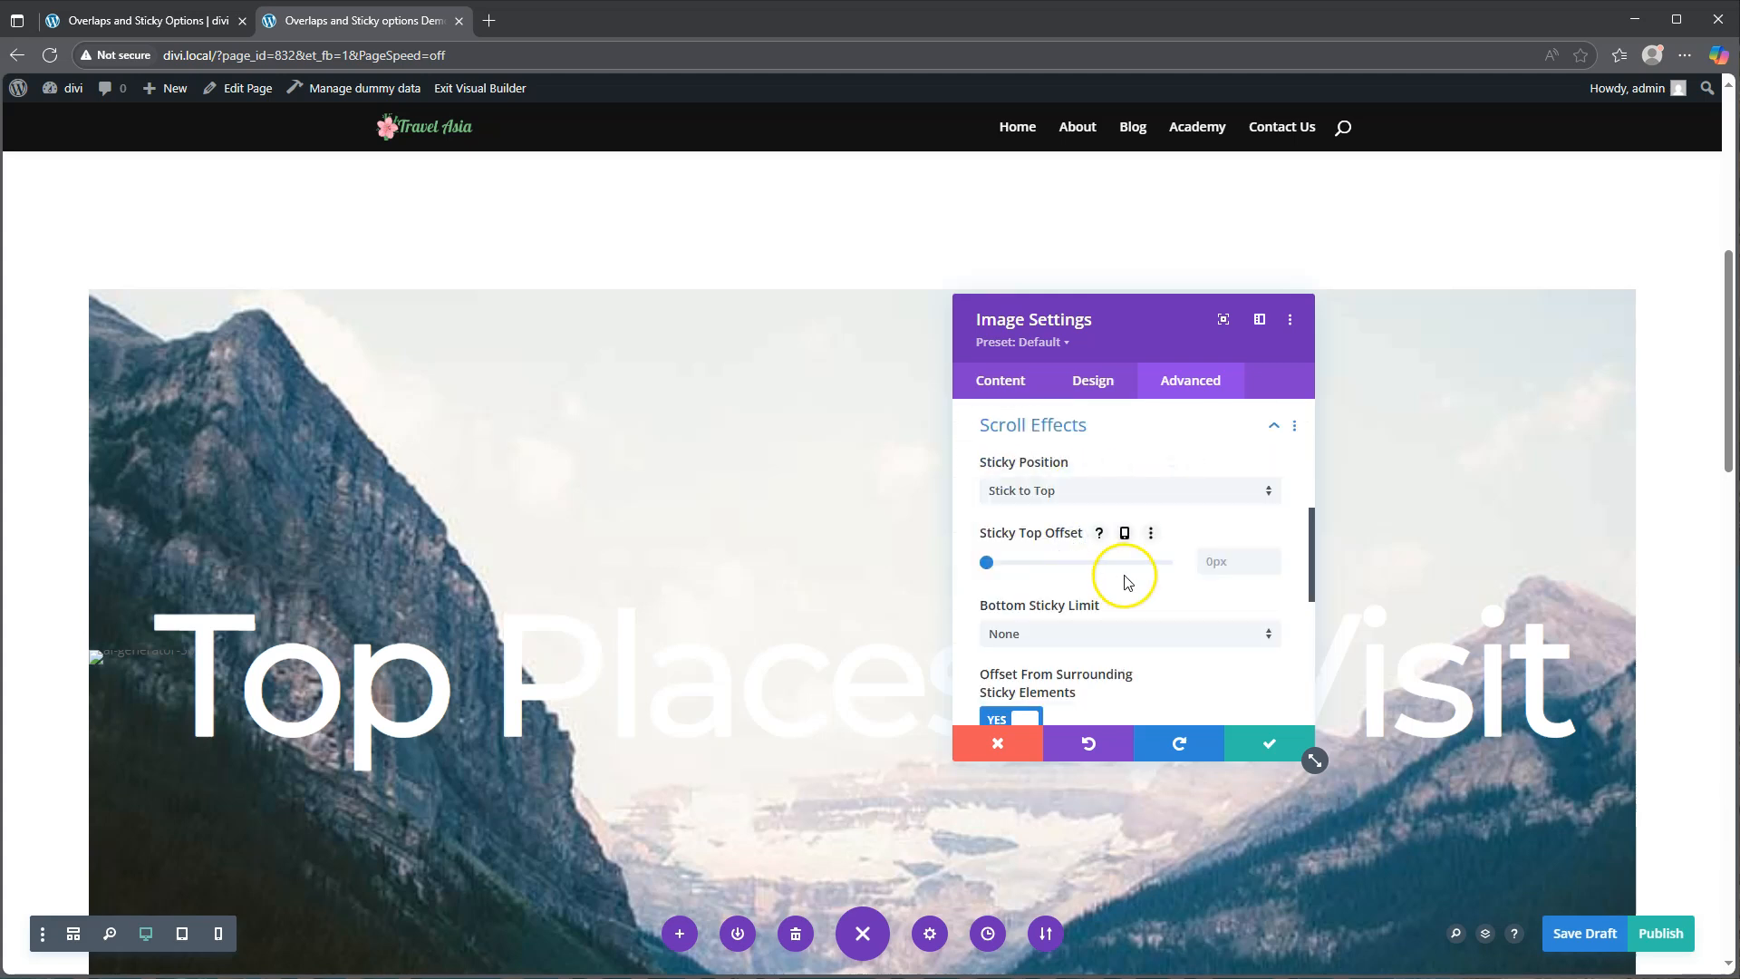
- Set the image's bottom sticky limit to Section and turn off the offset from surrounding sticky elements
click(1090, 634)
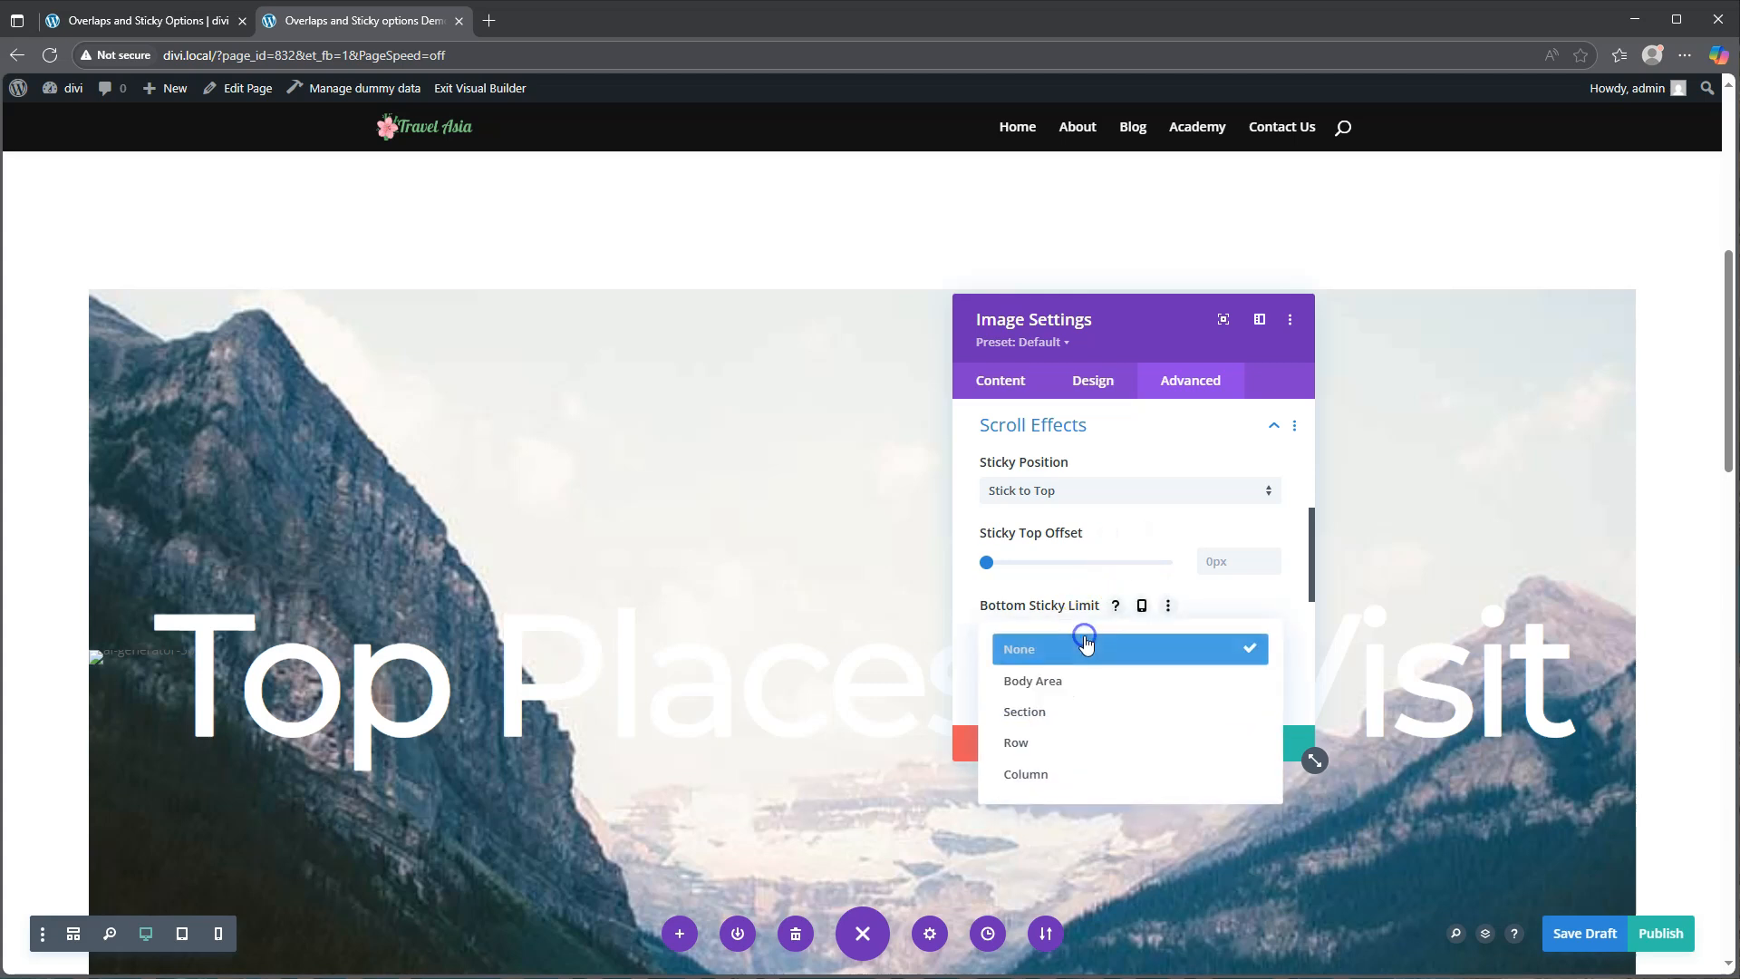
click(1066, 716)
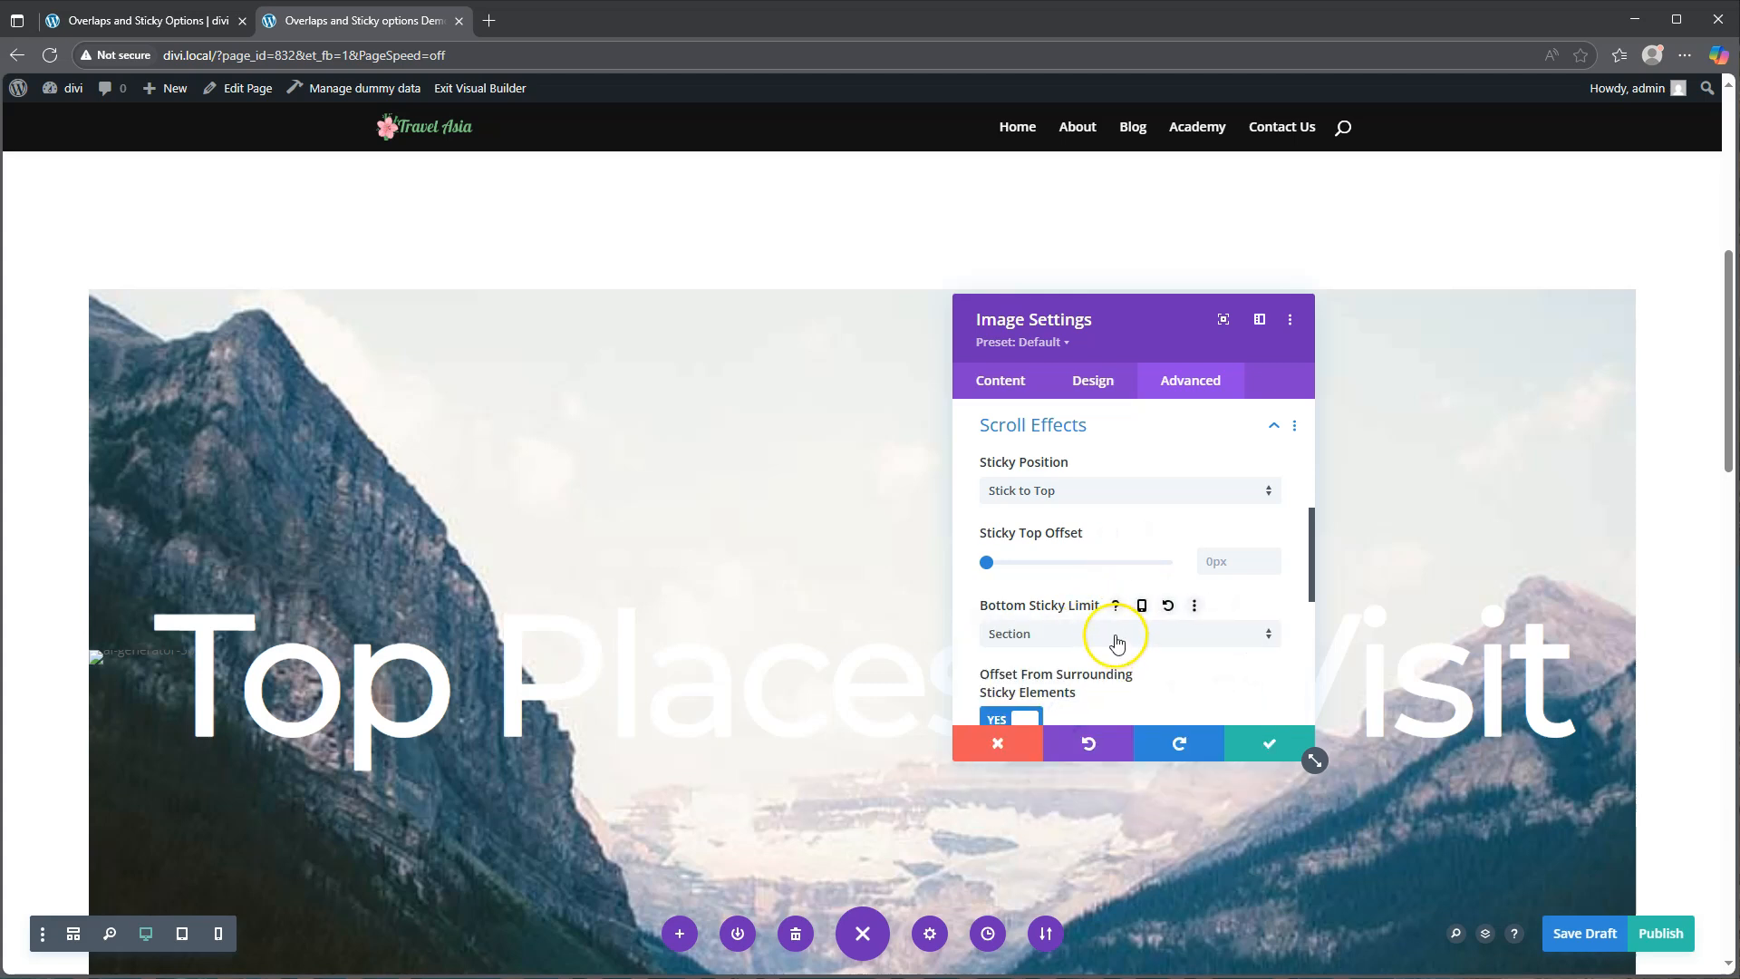
scroll(1118, 643, down, 2)
click(1025, 541)
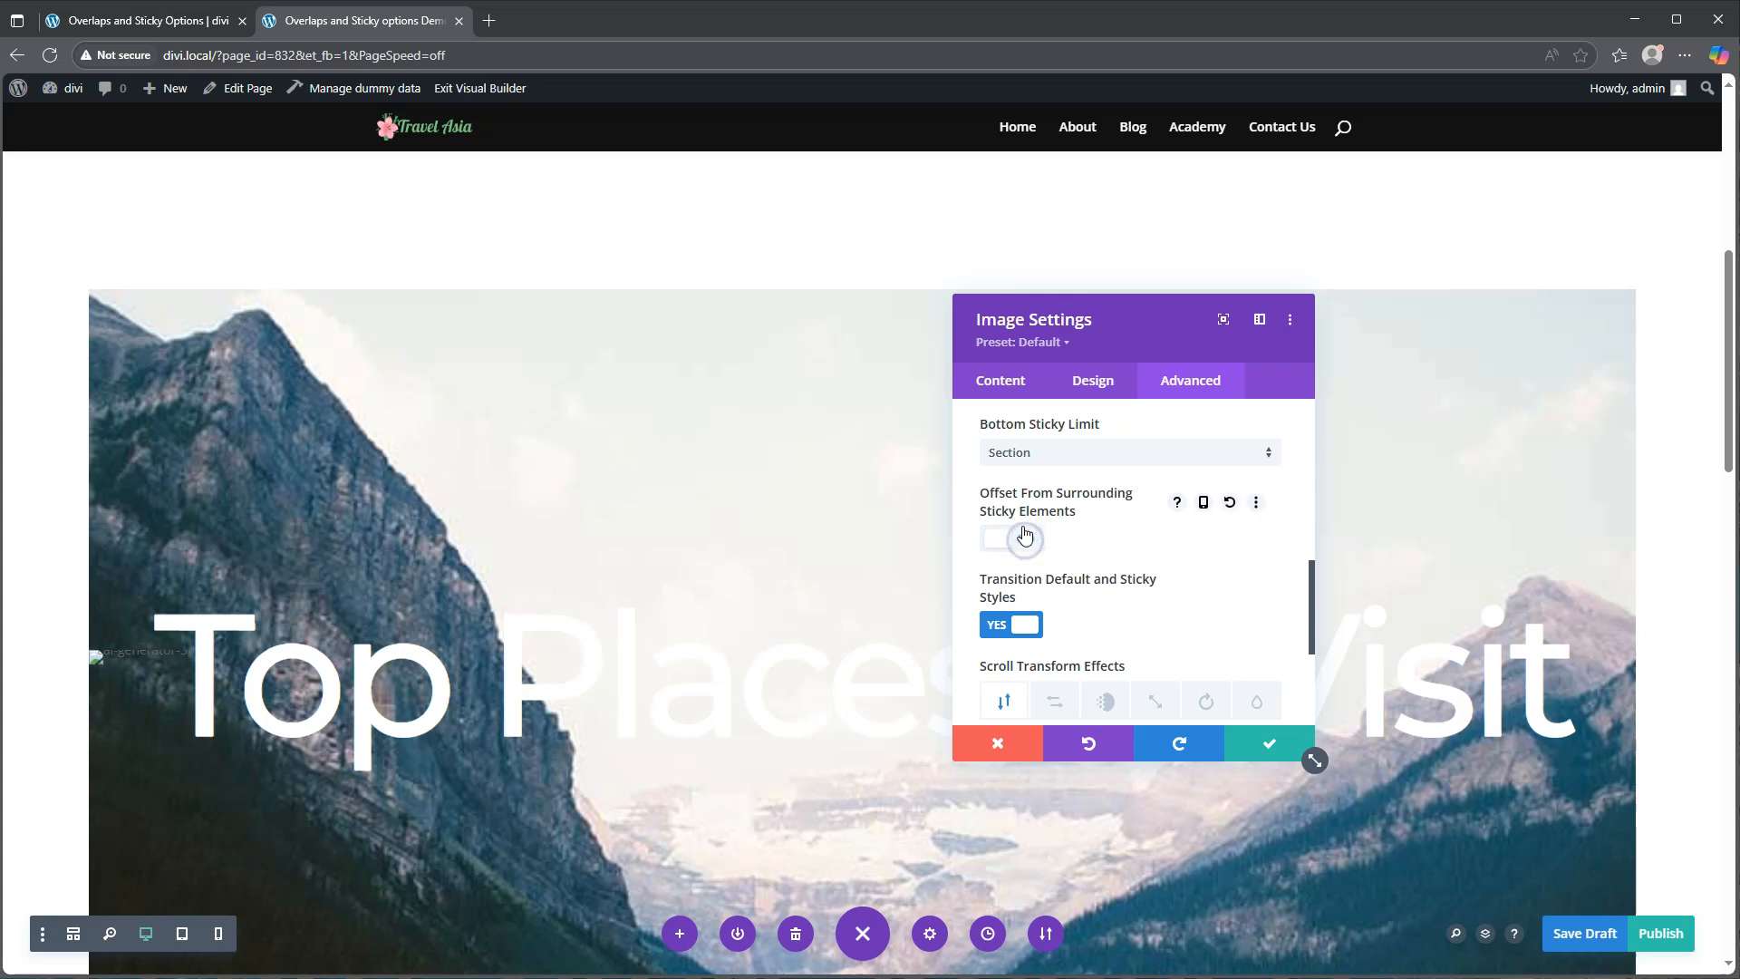
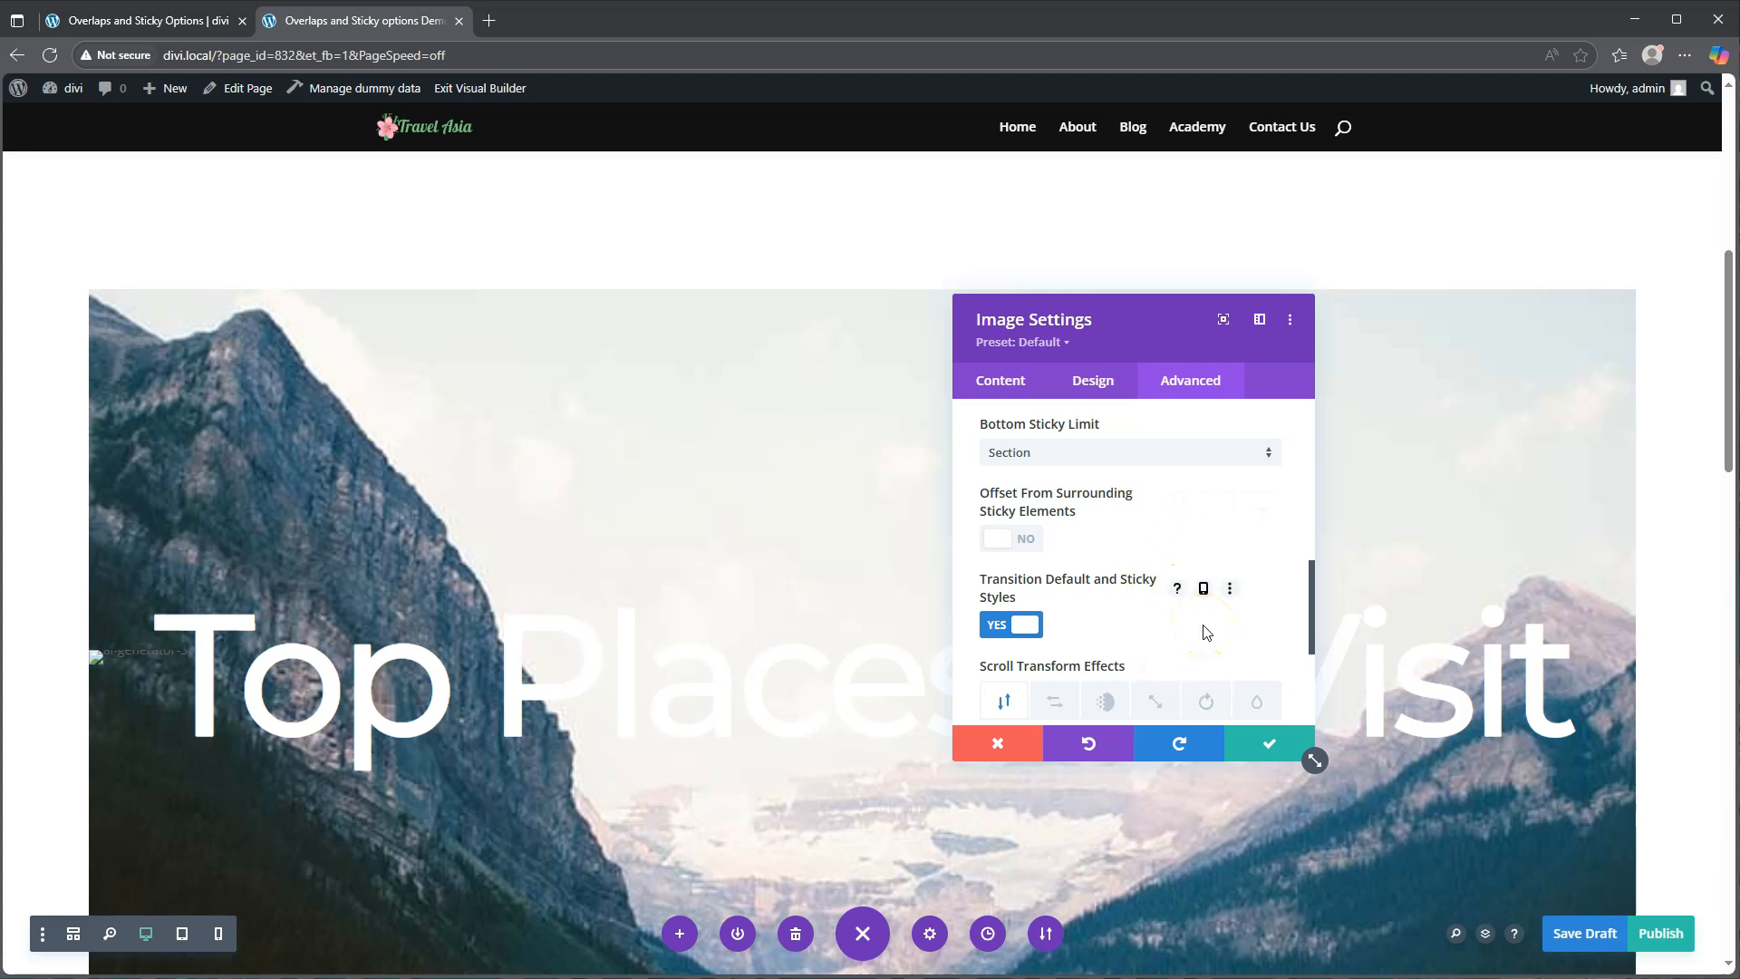
- Enable sticky styles for the image's width, set the sticky width to 80% and keep the desktop width at 100%
click(1092, 380)
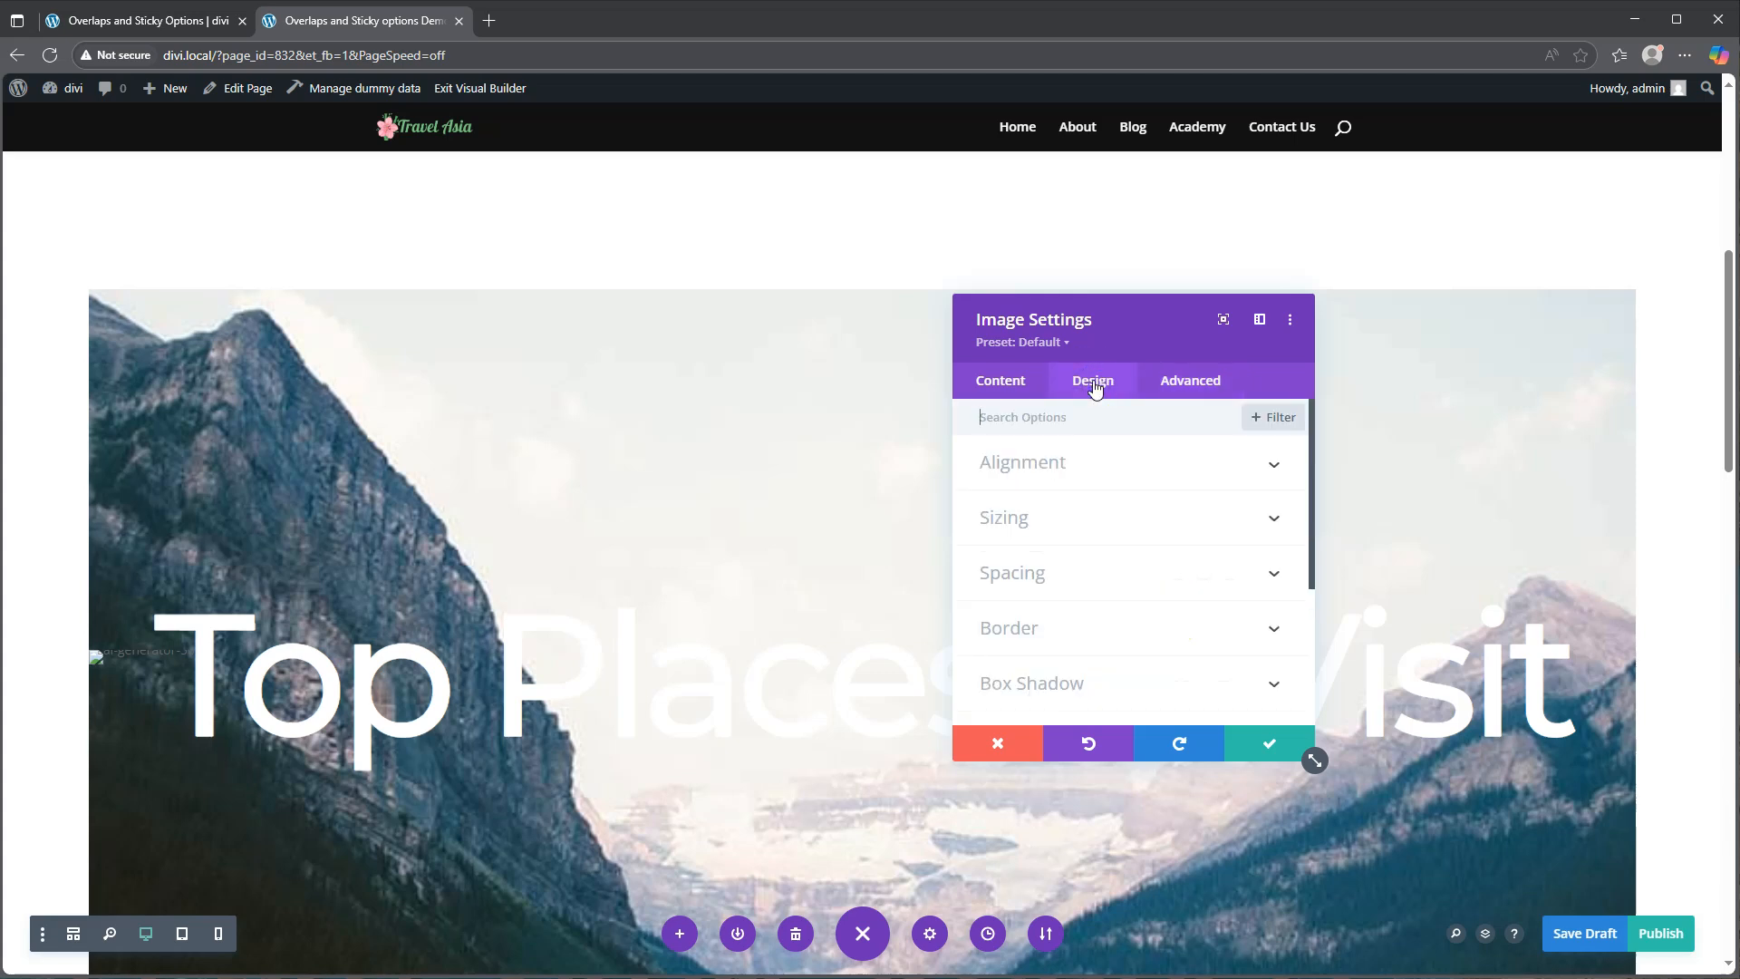
click(1072, 518)
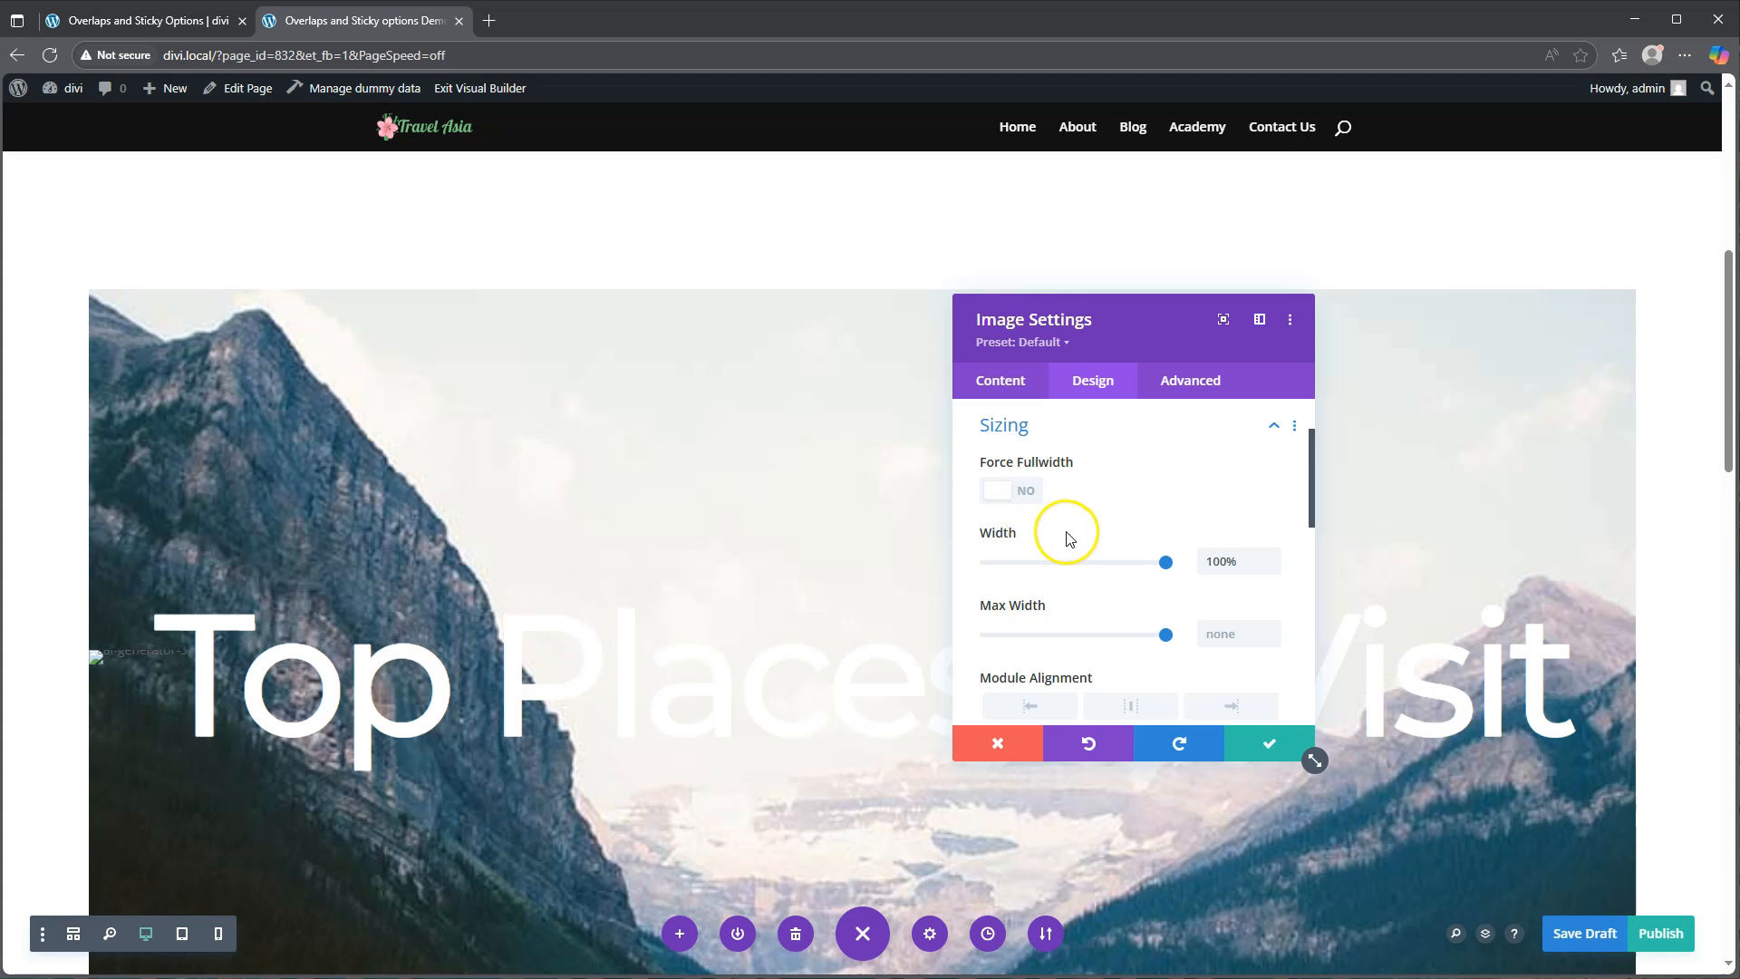
click(1077, 535)
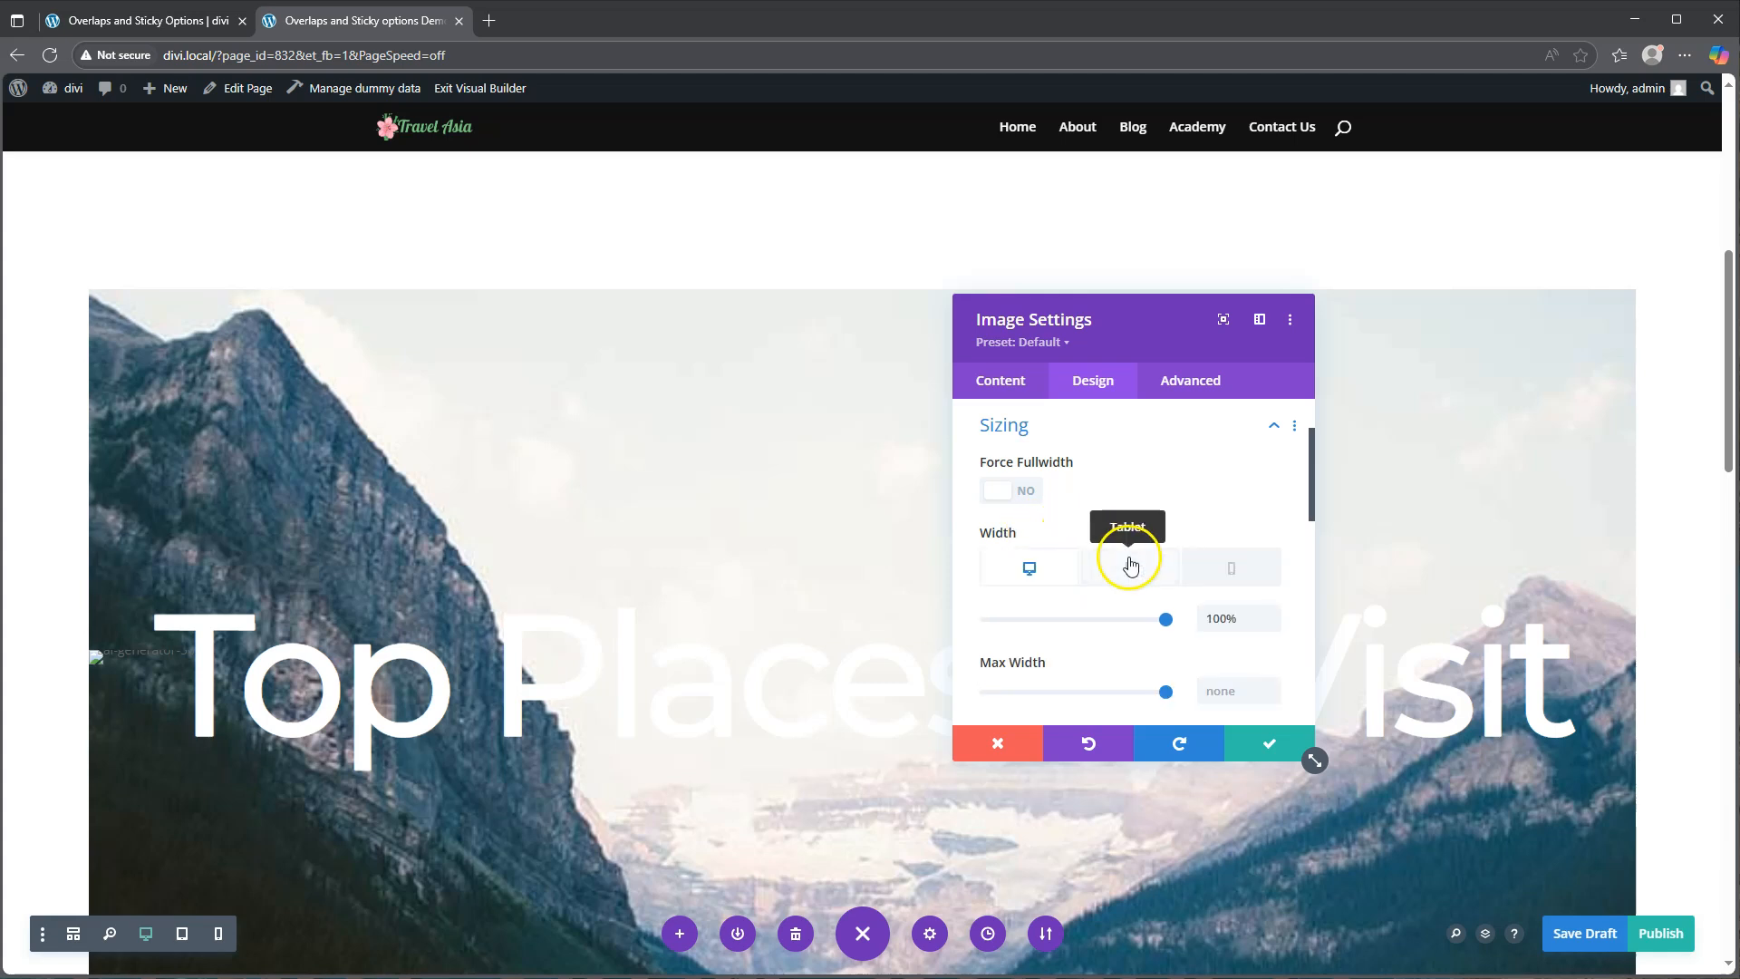
click(1113, 535)
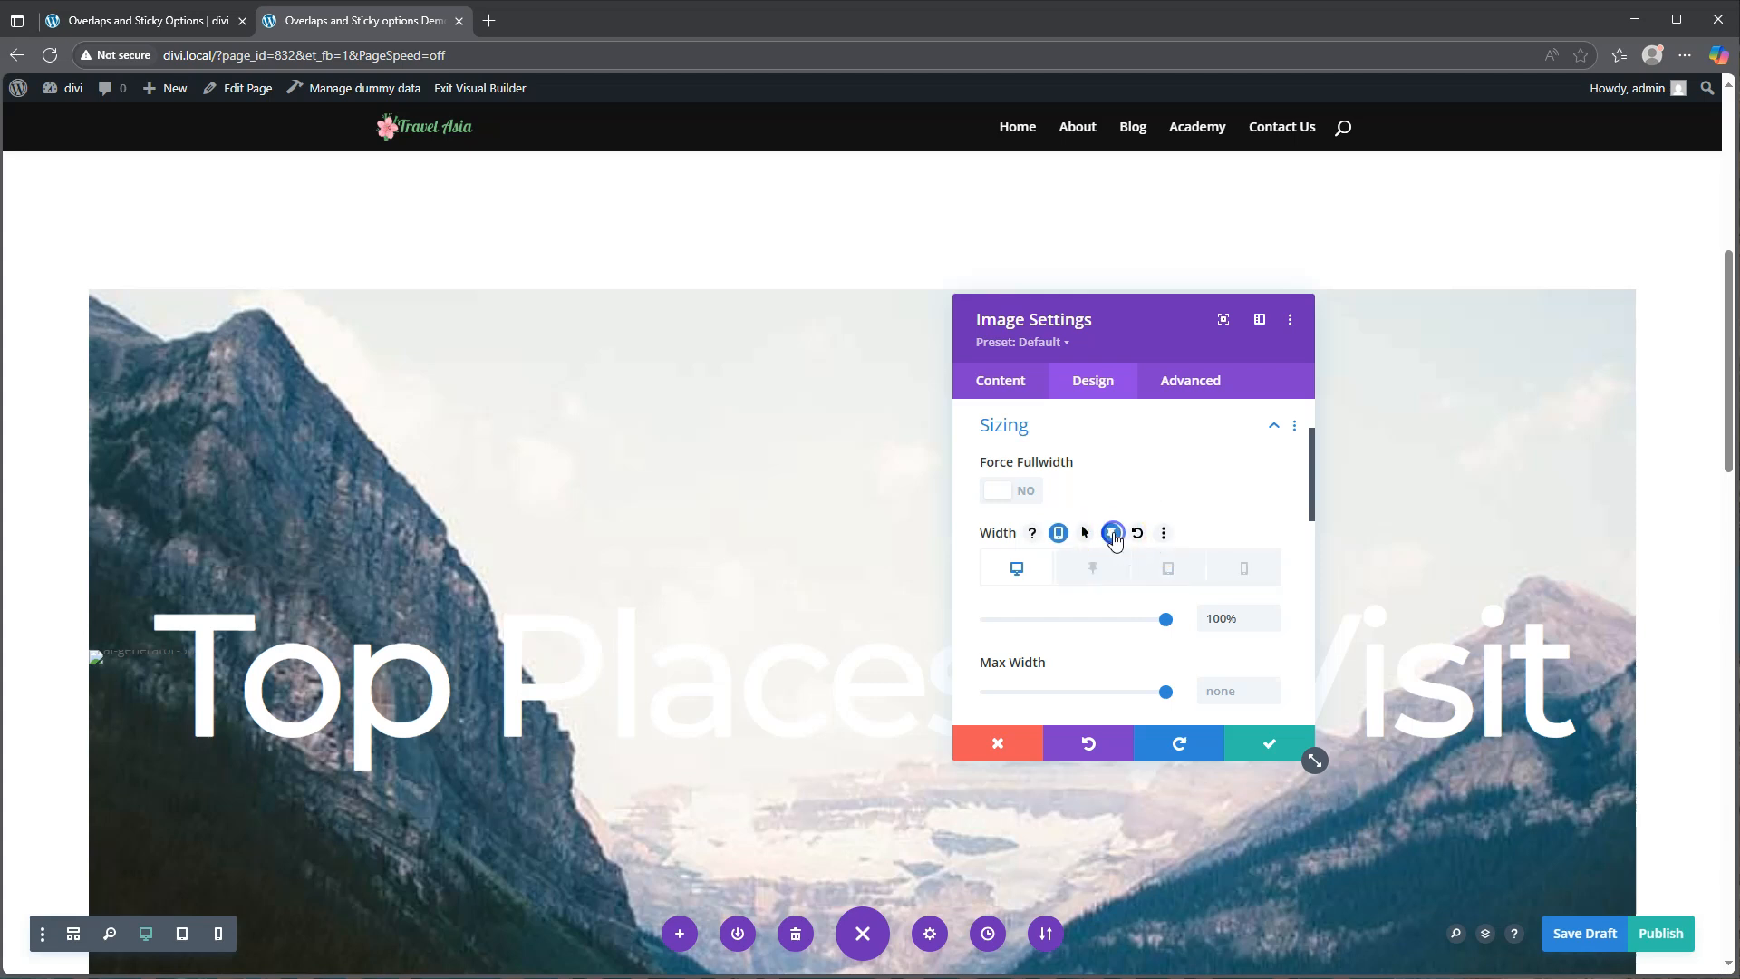
click(1113, 536)
drag(1164, 618, 1131, 618)
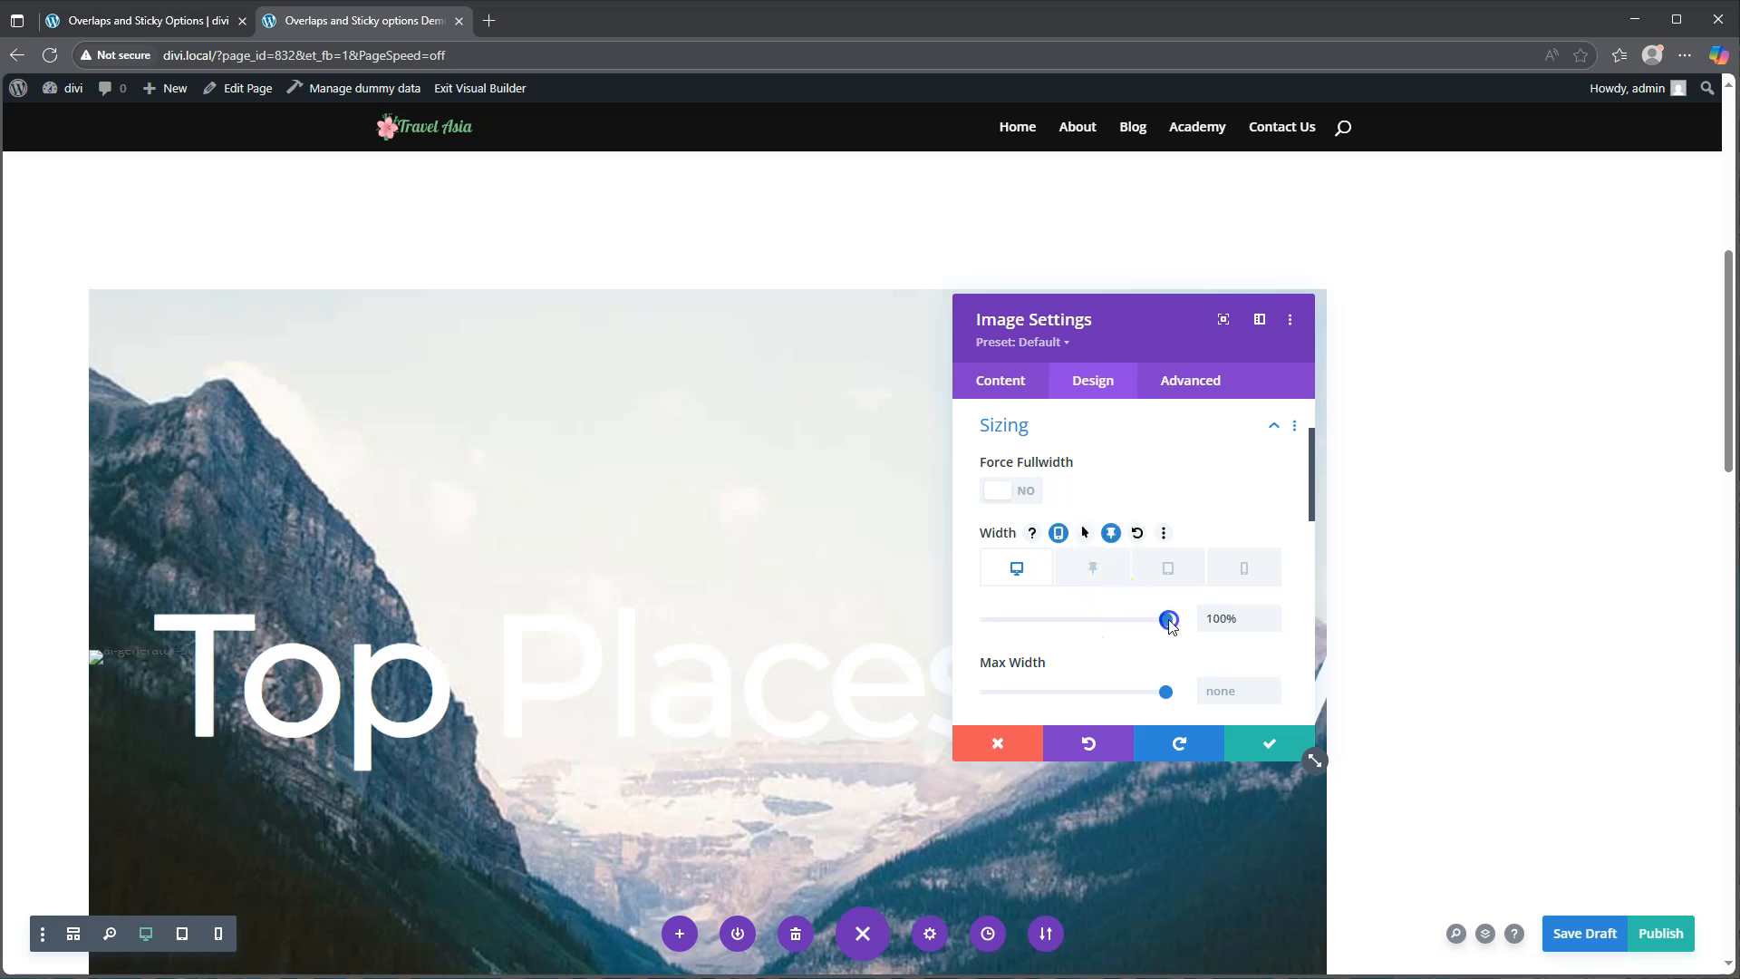
click(1096, 571)
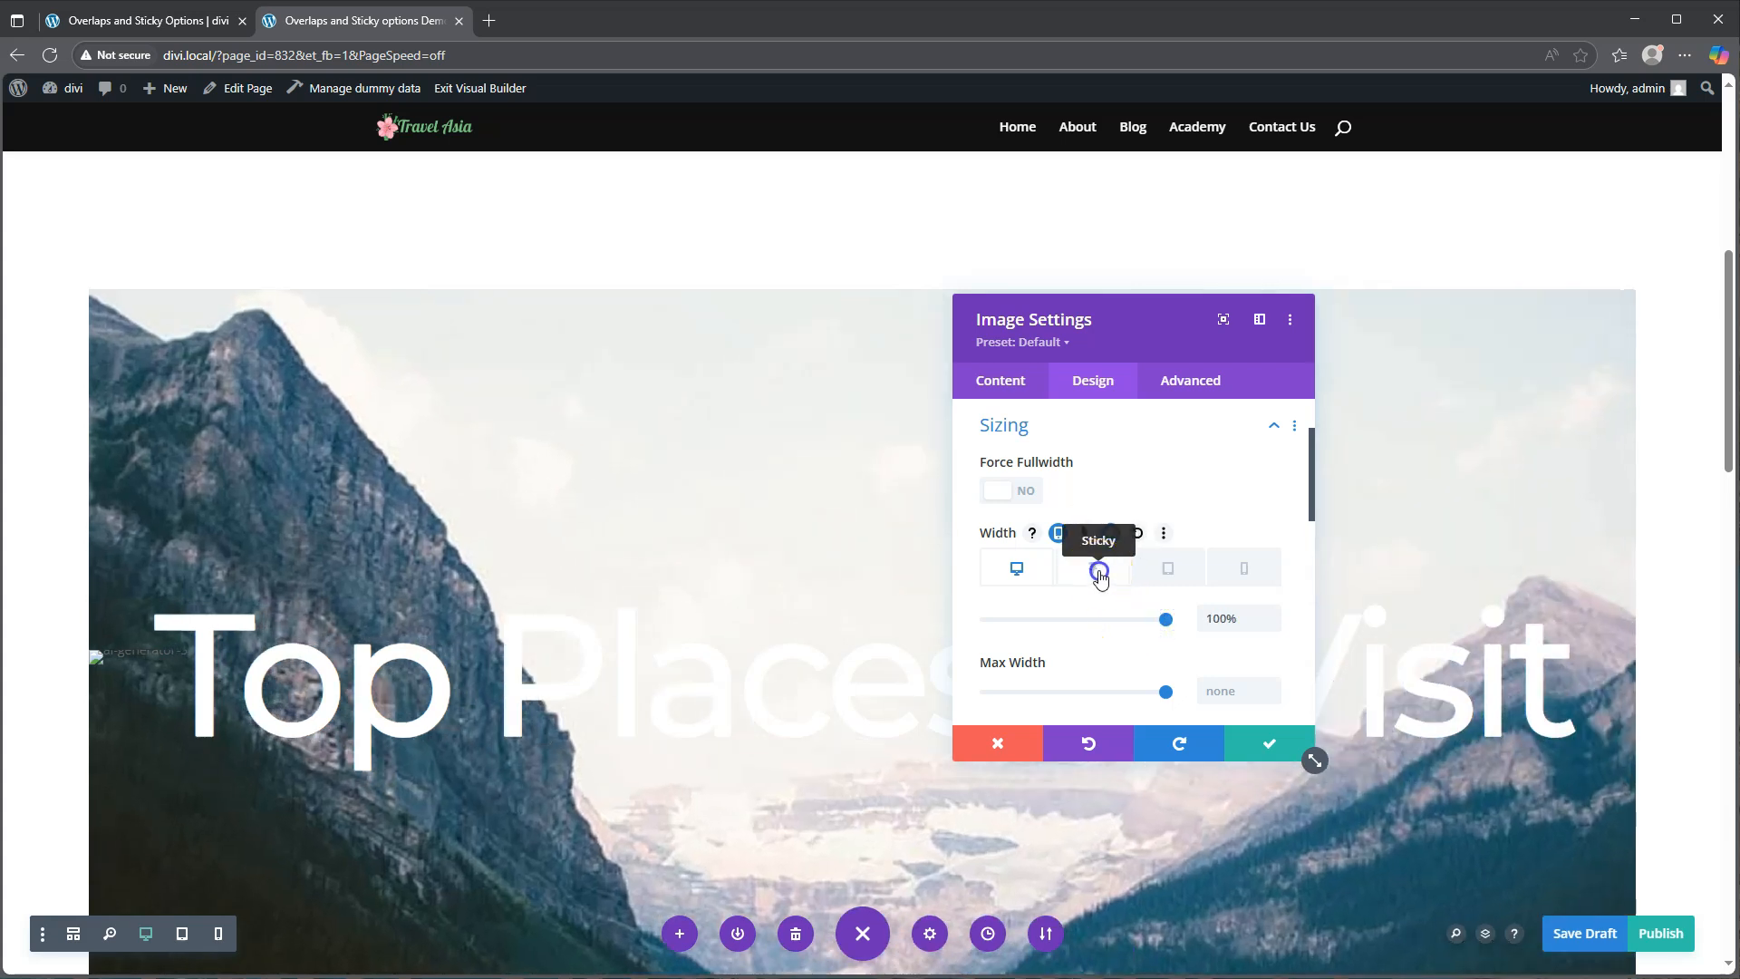
drag(1165, 619, 1131, 617)
click(1096, 571)
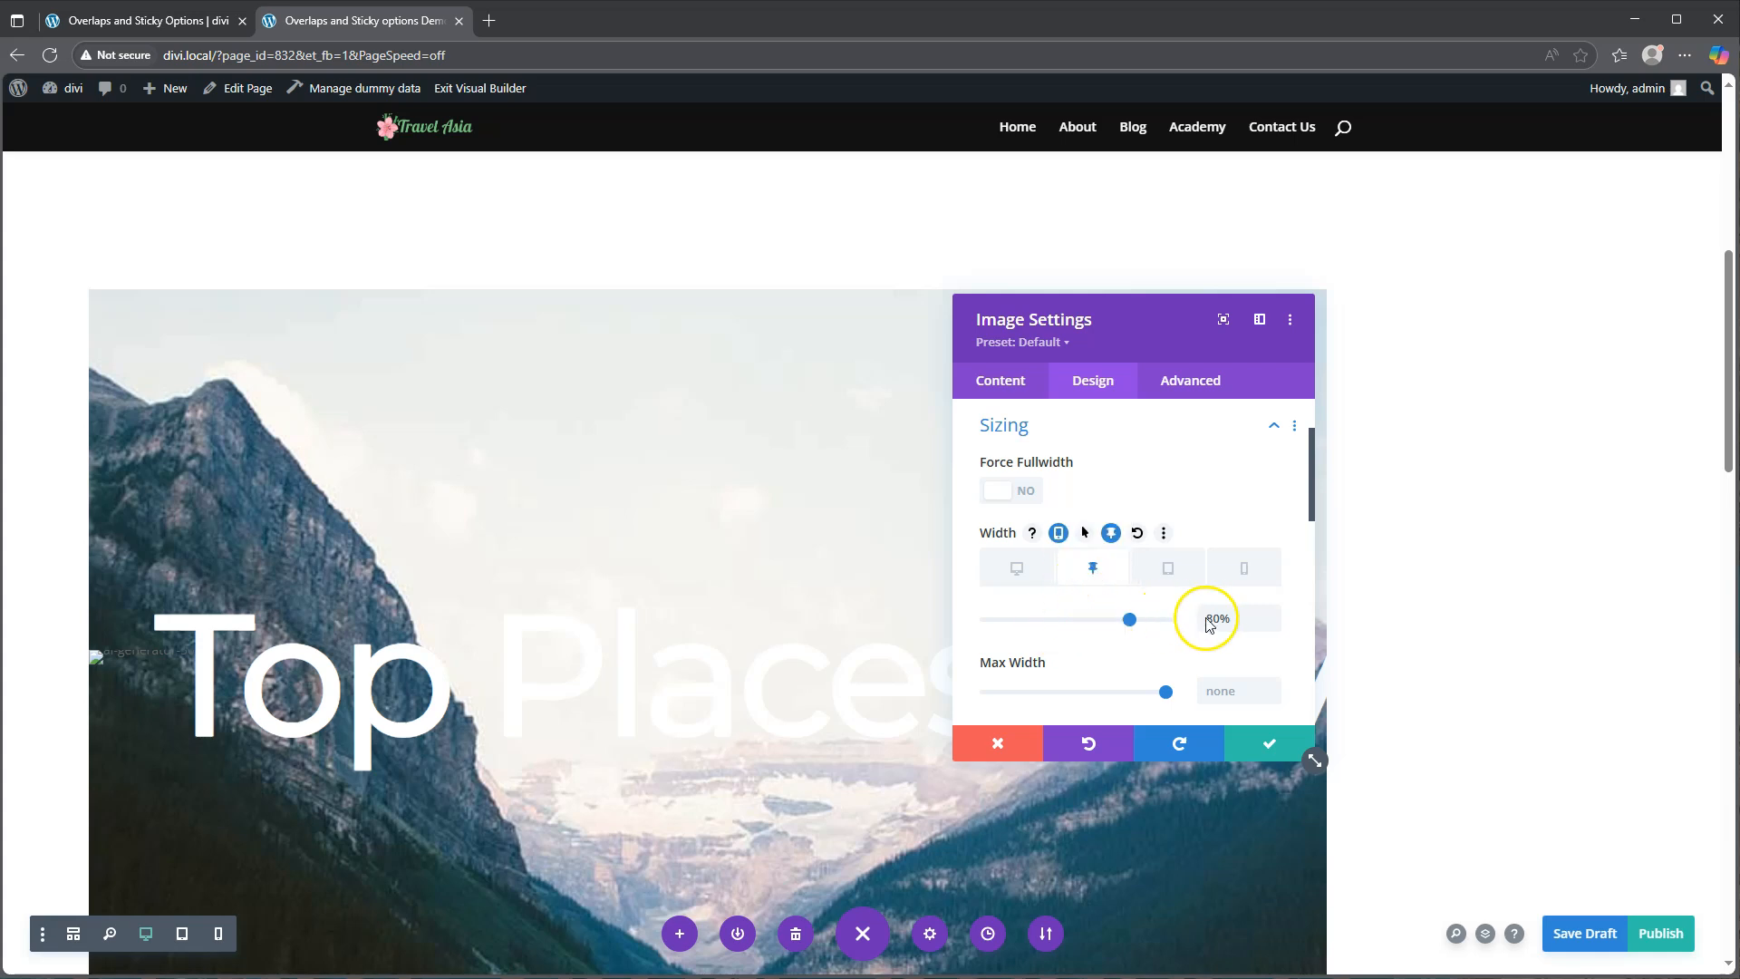
click(1006, 568)
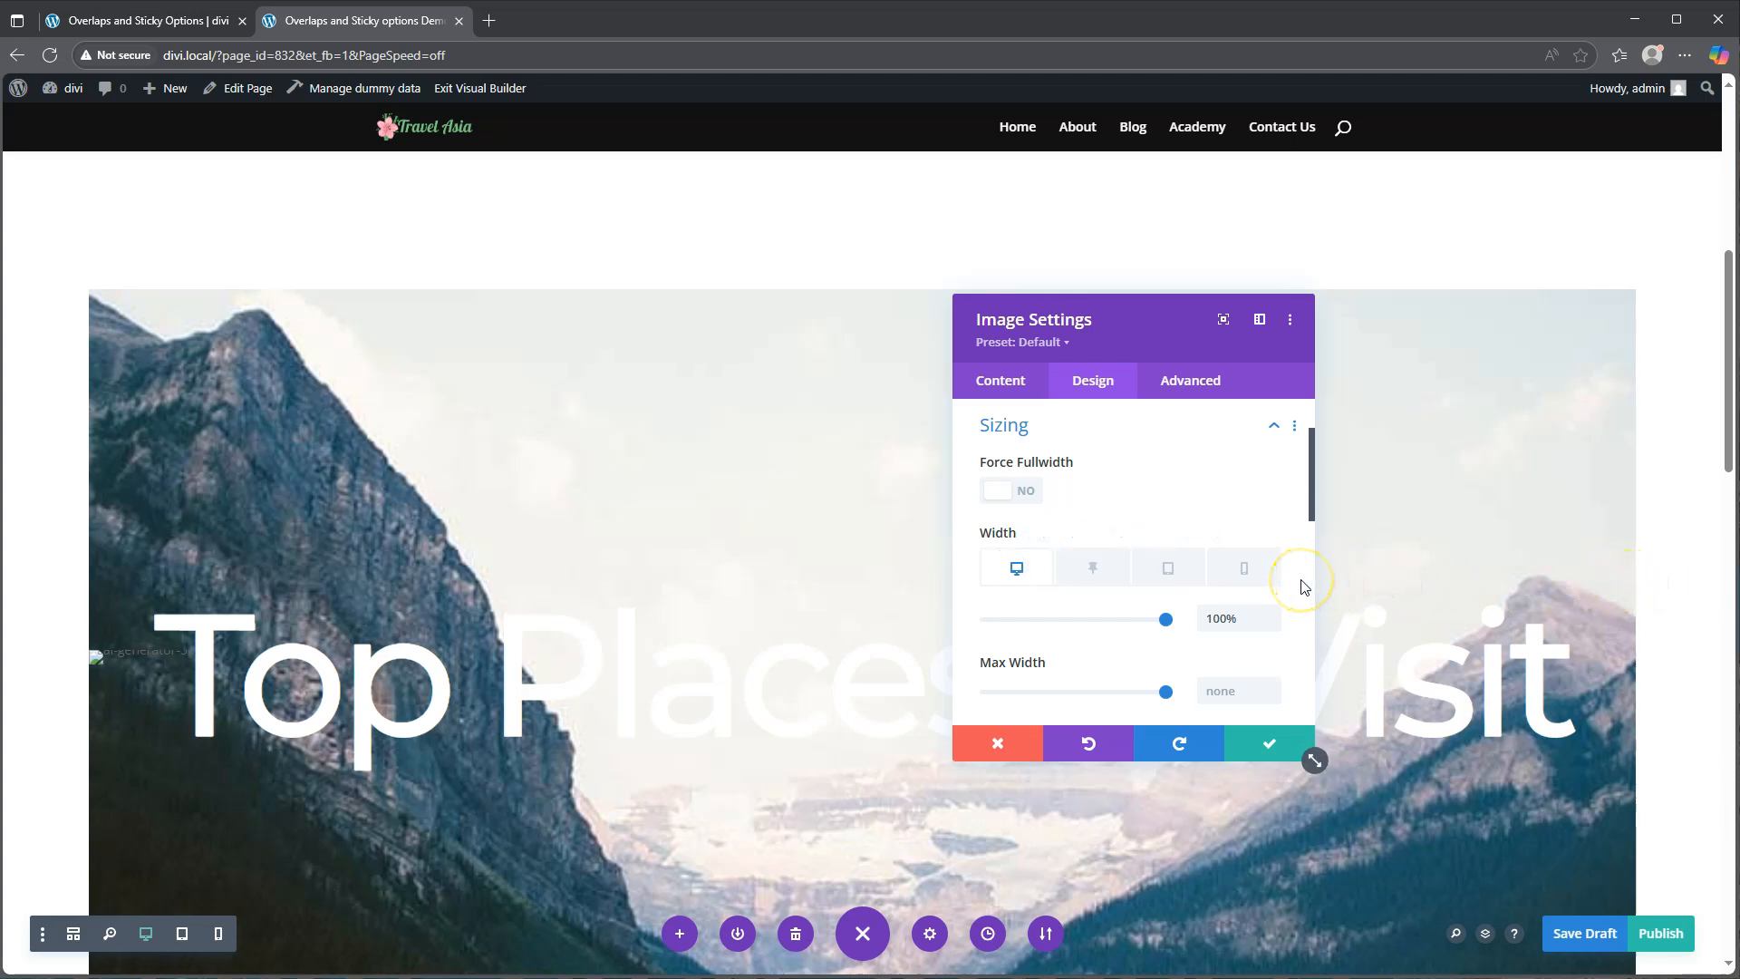
- Enable sticky styles for the image's padding and set the linked sticky top and bottom padding to 50vh
scroll(1052, 589, down, 8)
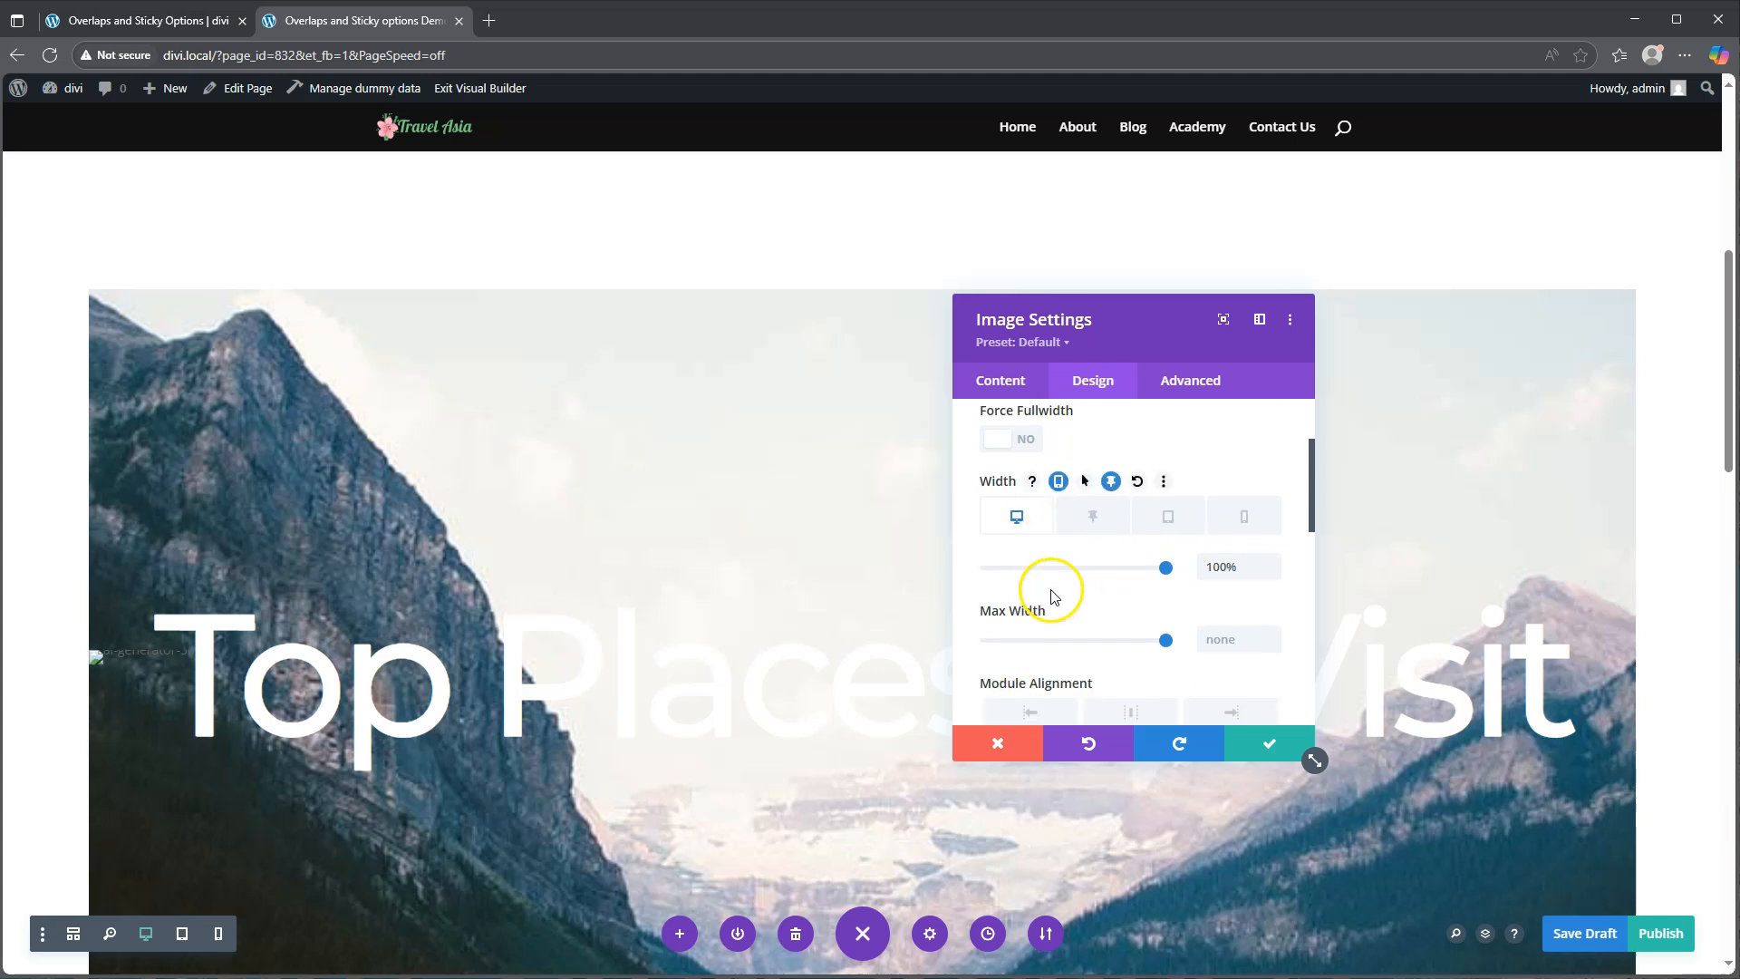
click(1073, 505)
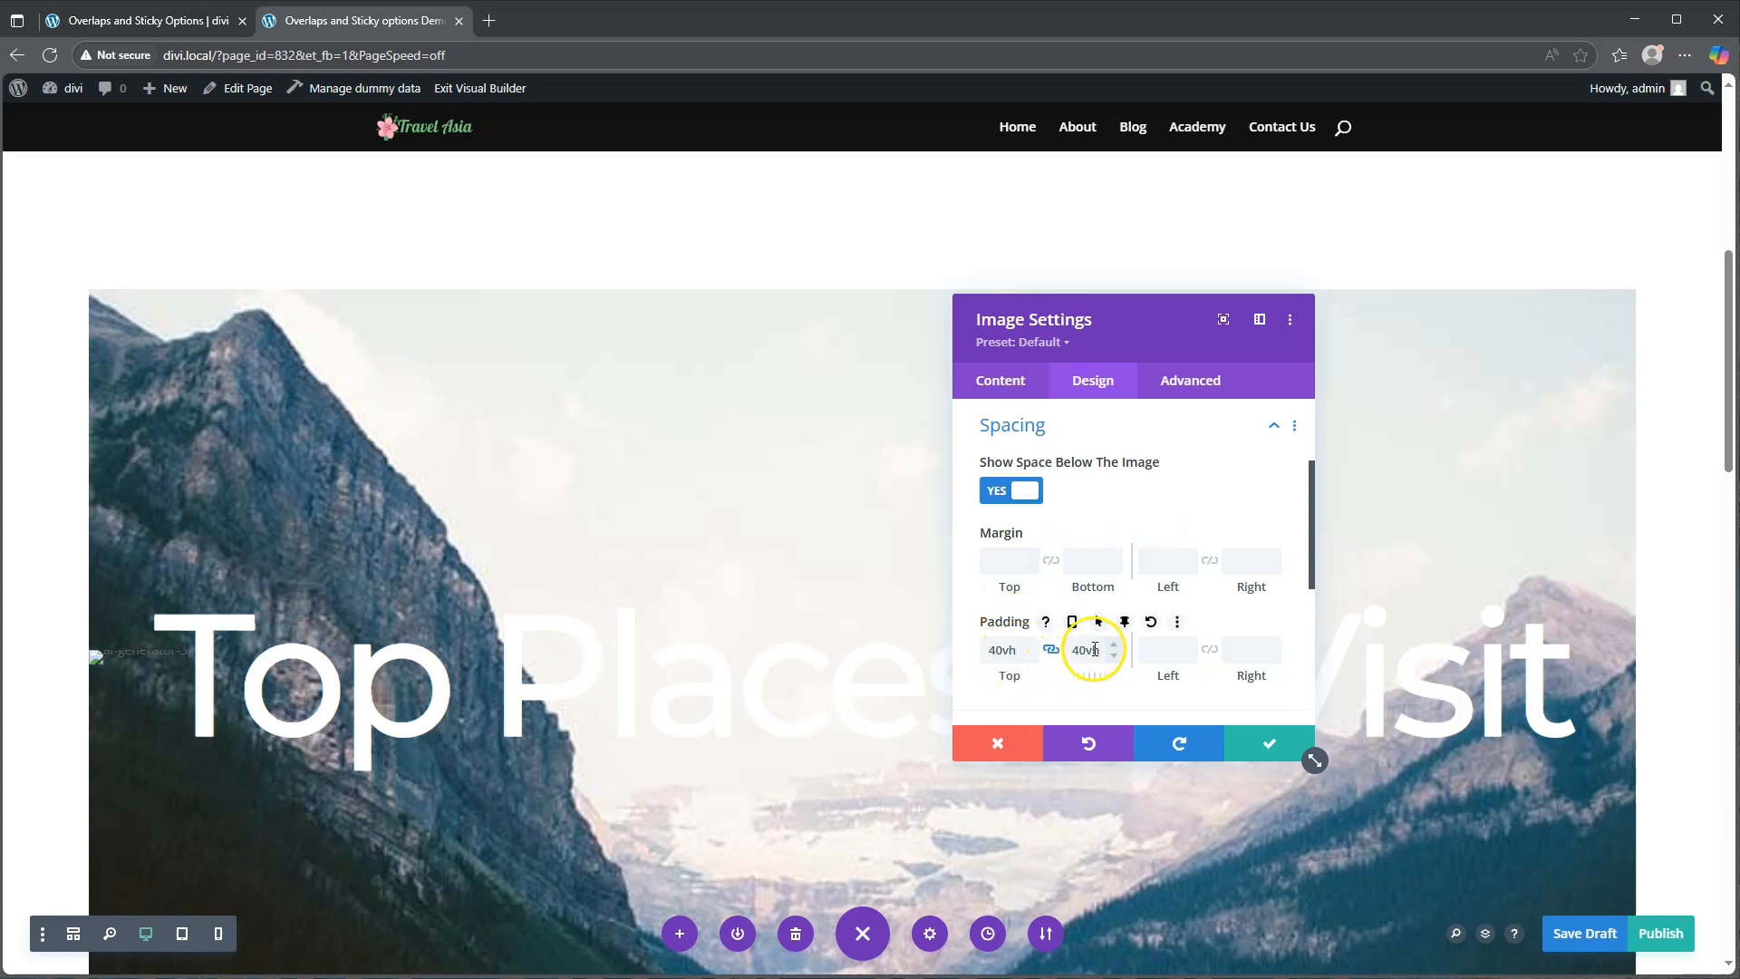
click(1124, 622)
click(1213, 666)
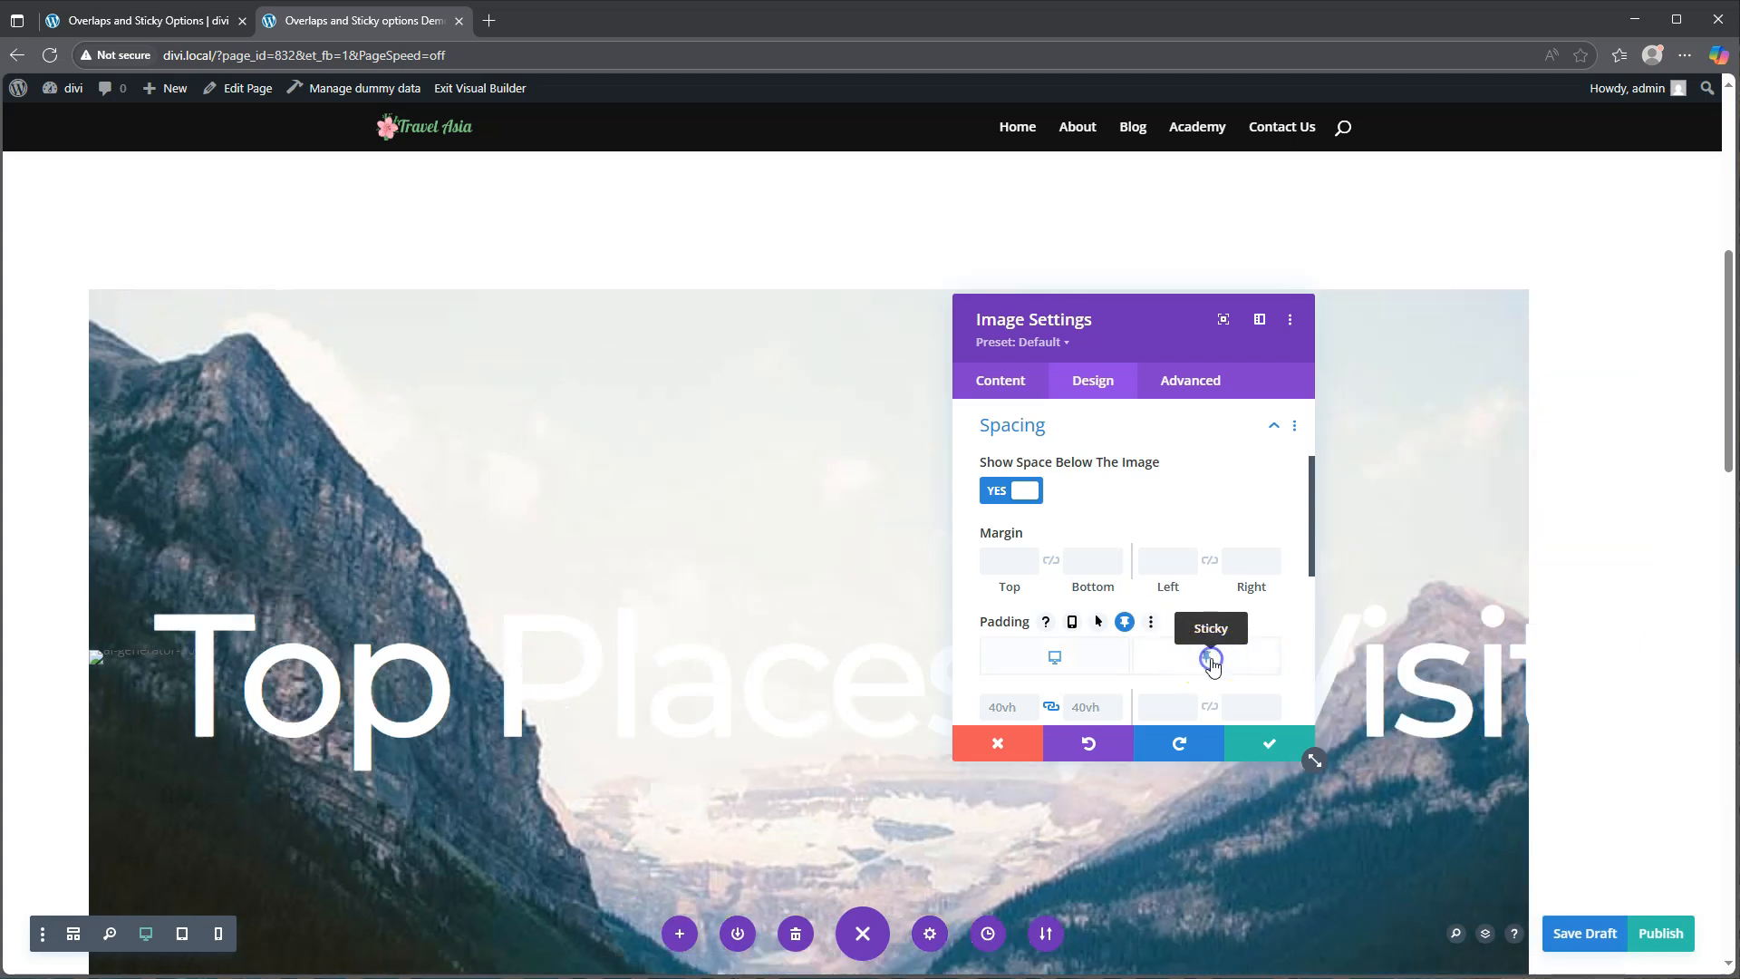
scroll(1188, 652, down, 2)
click(1004, 439)
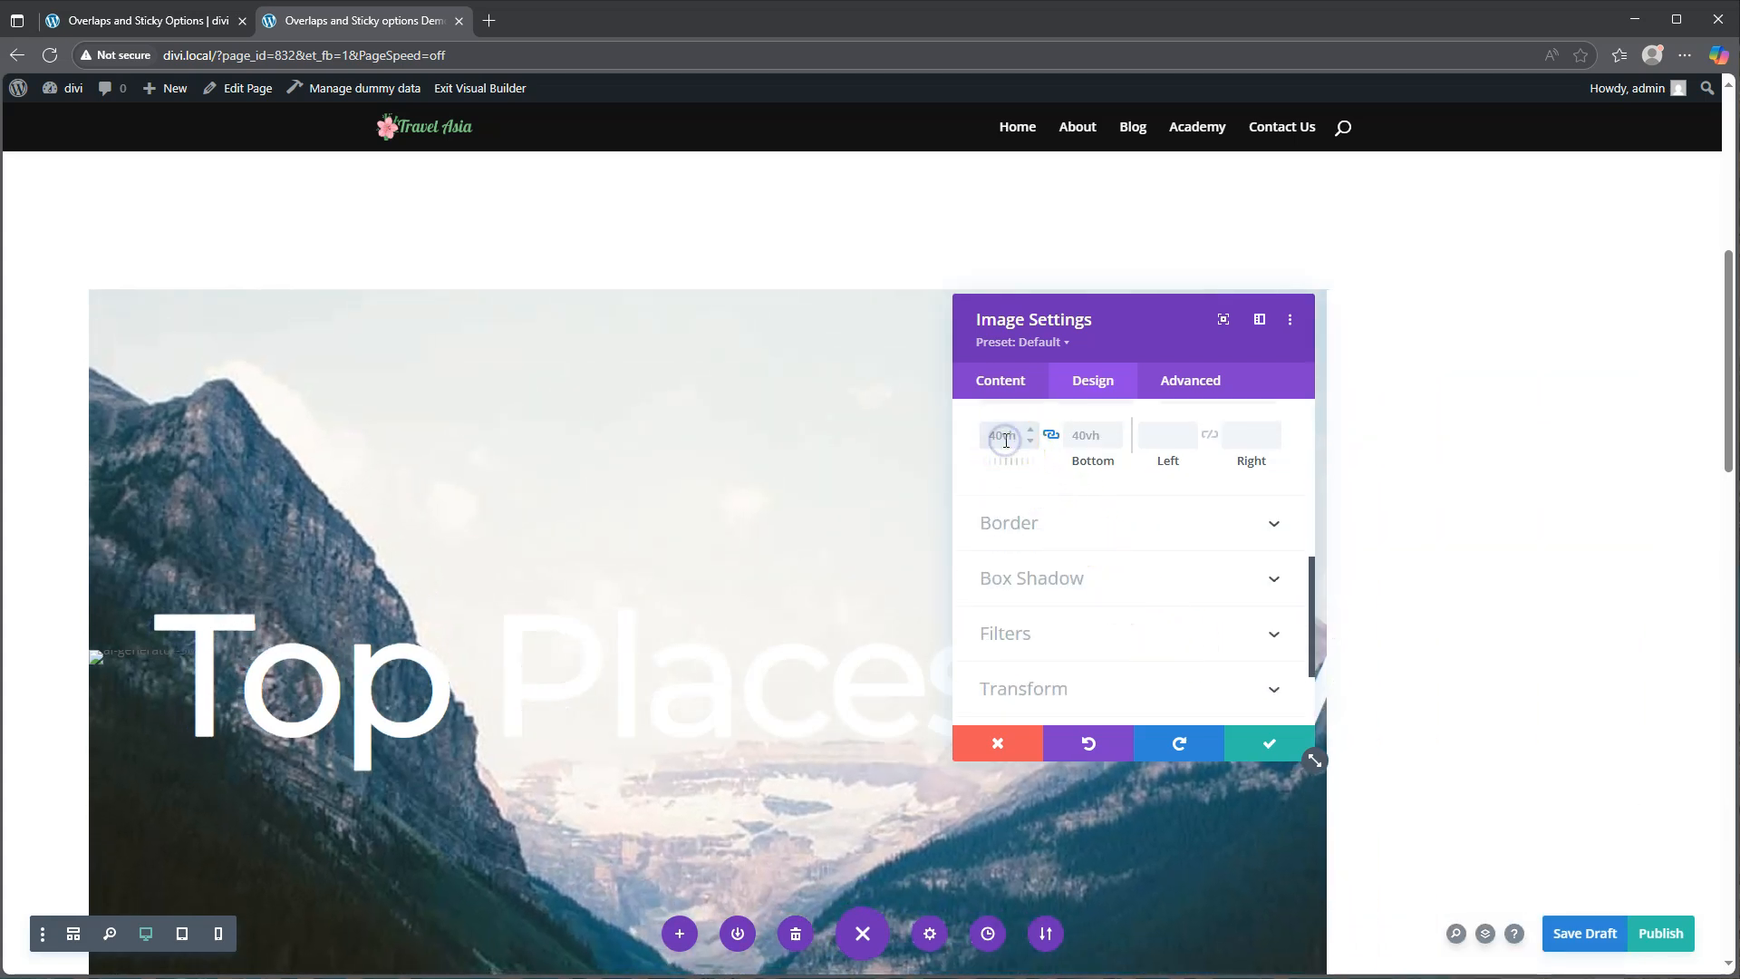
text(50vh)
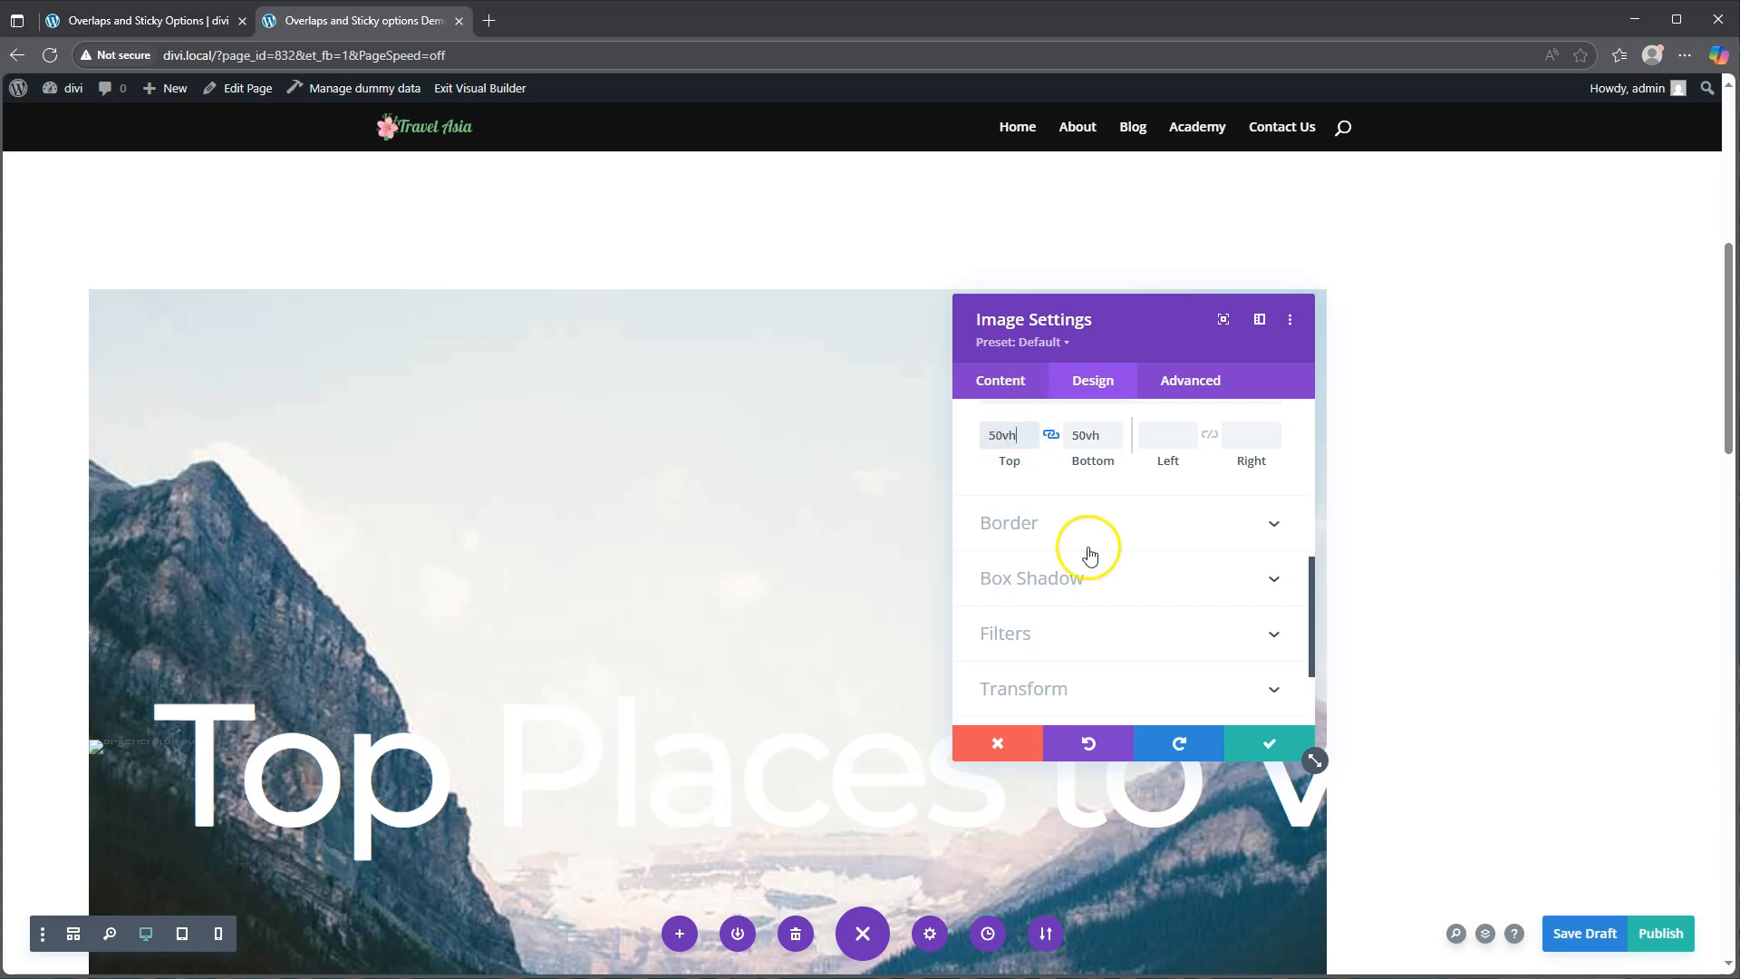
- Enable sticky styles for the image's background and add a background gradient to the sticky state
click(1008, 381)
click(1061, 581)
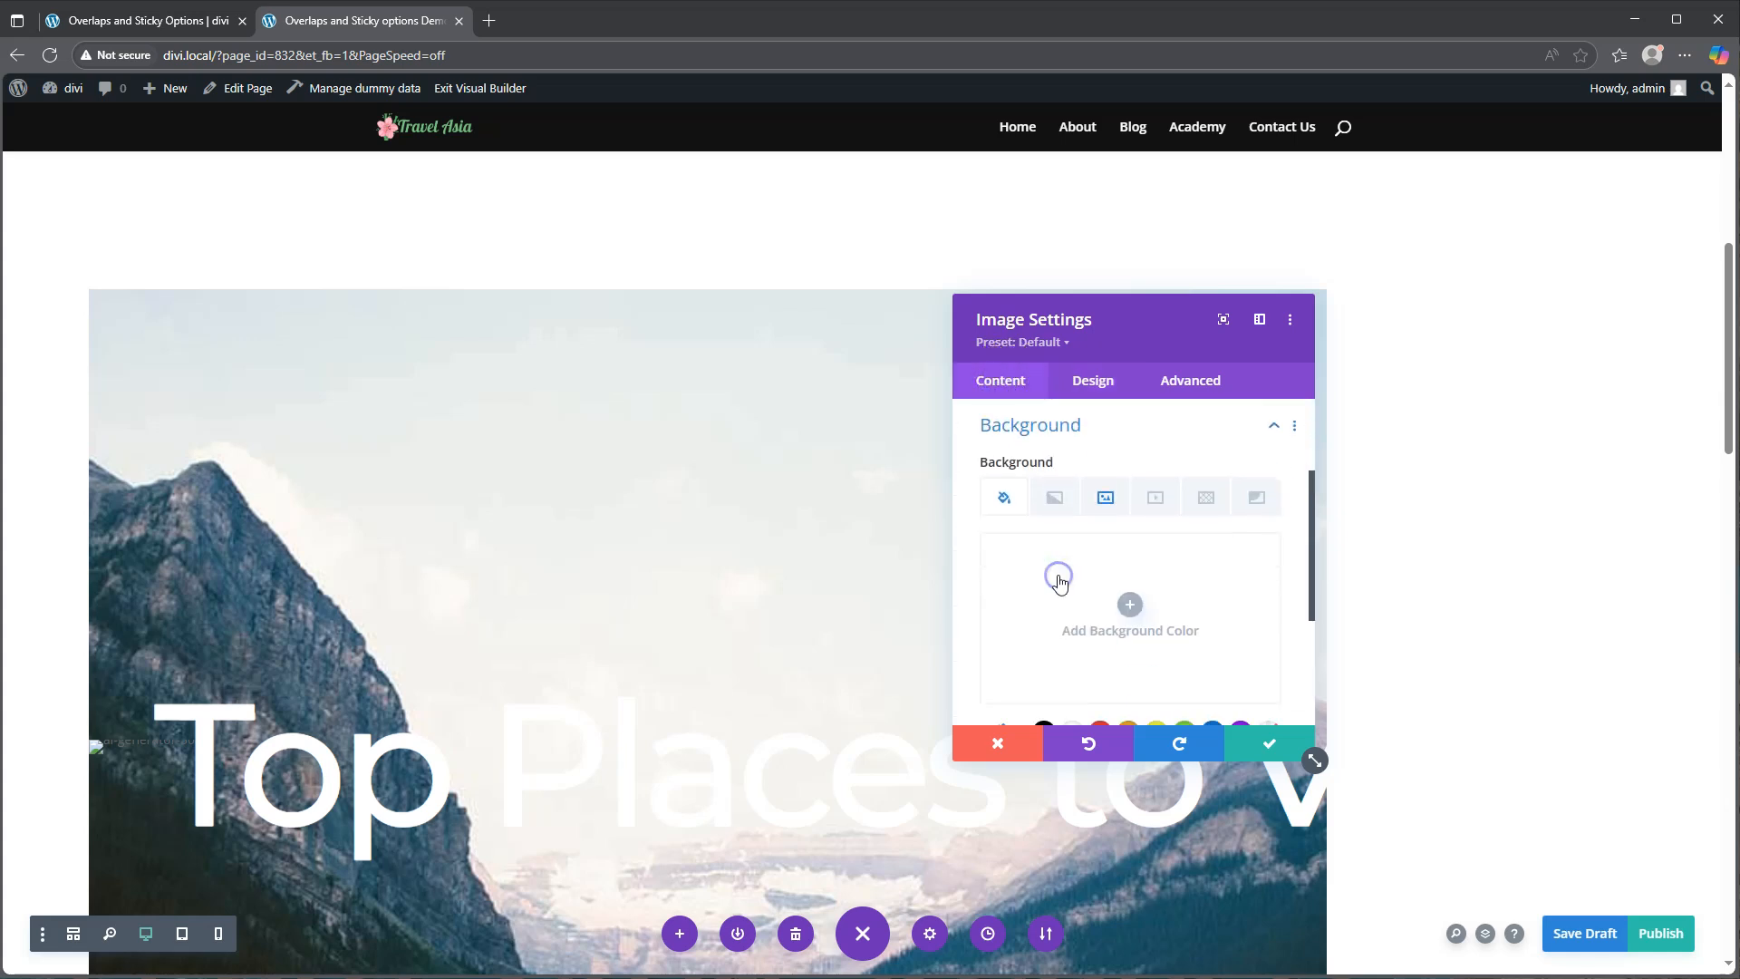
click(1151, 463)
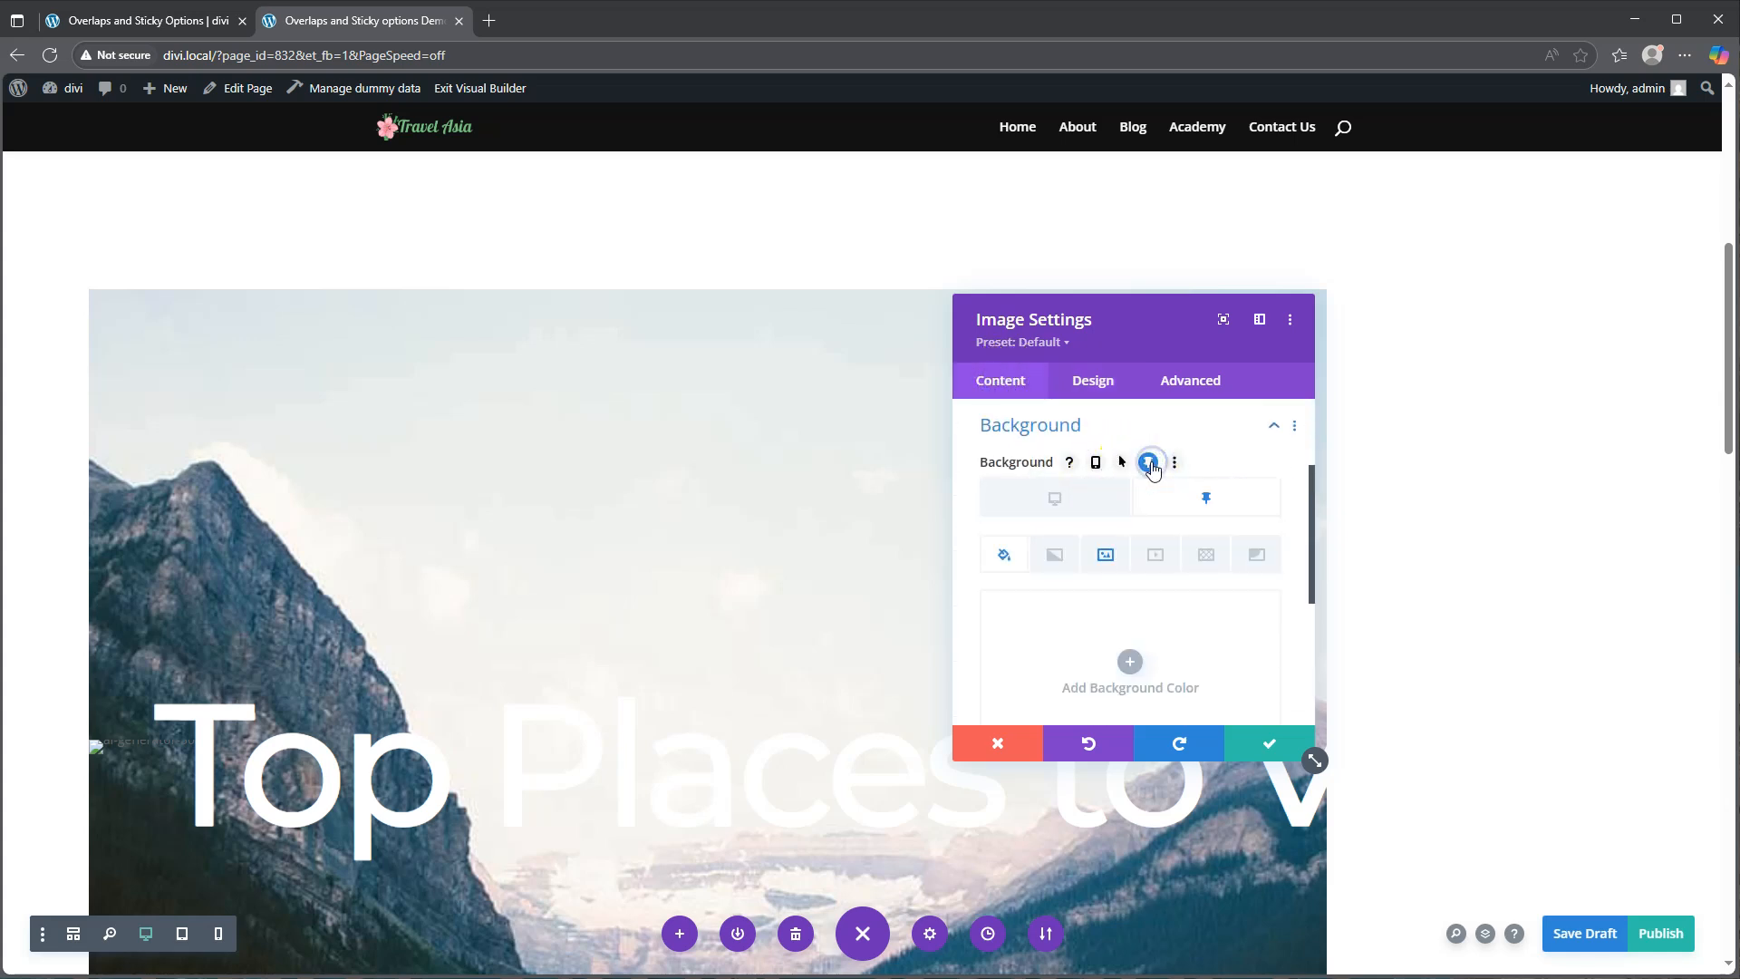
click(1056, 561)
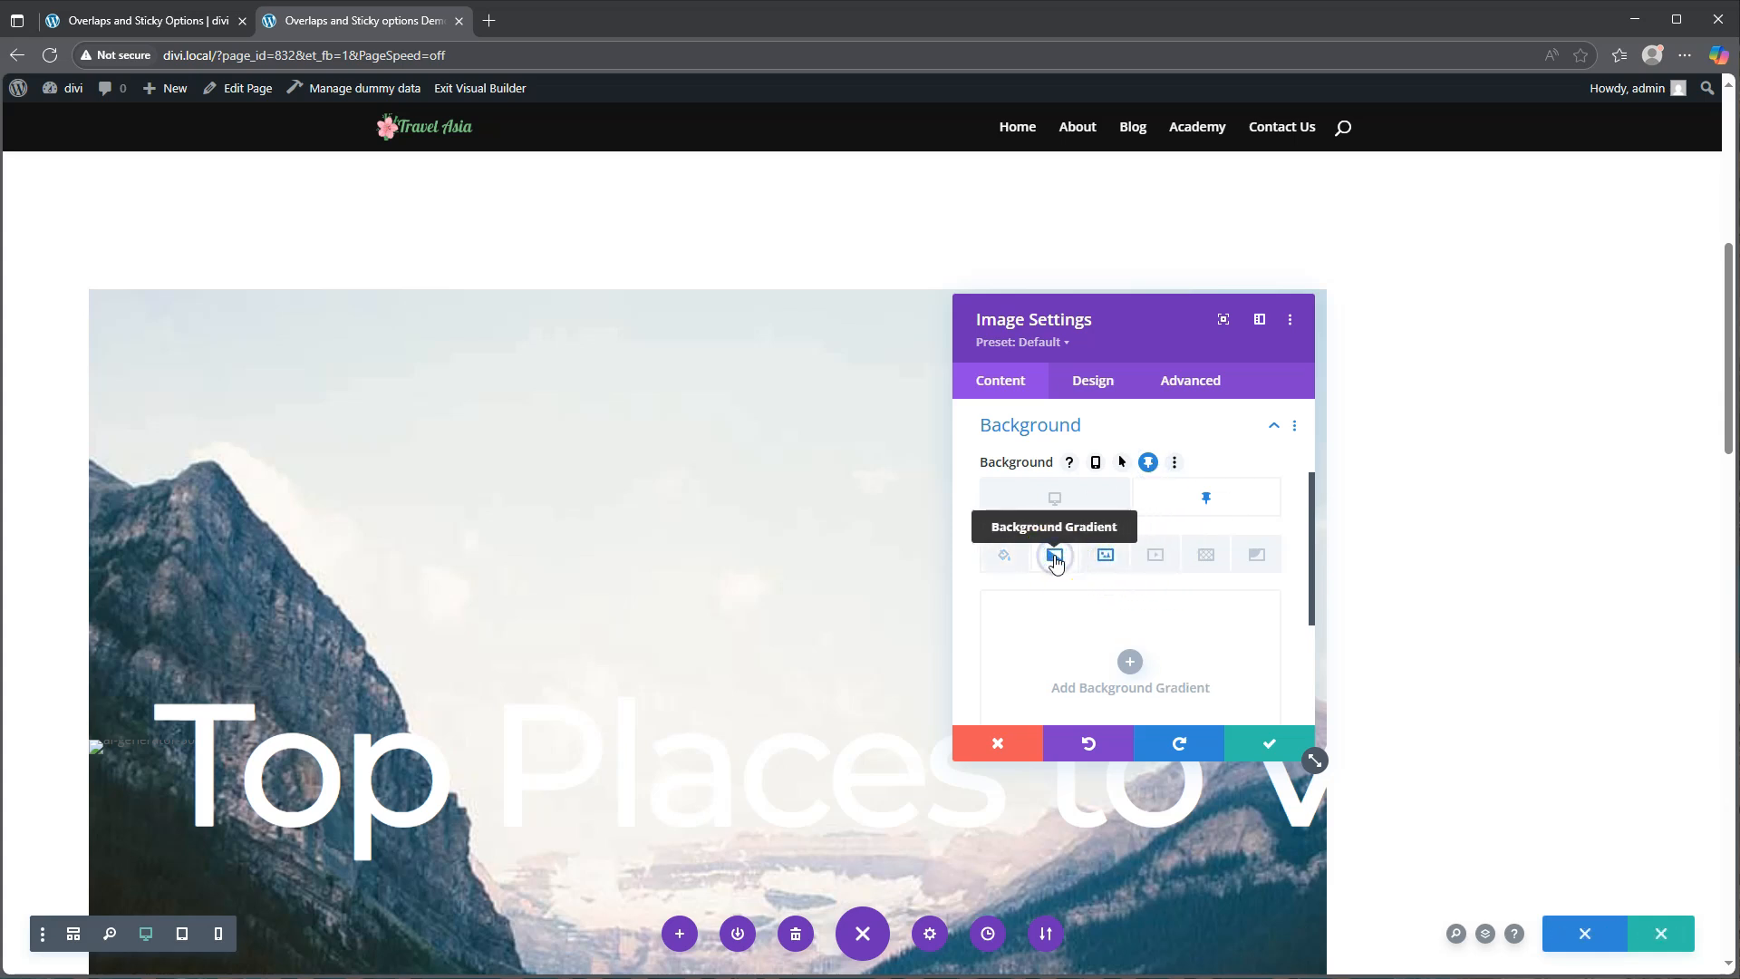
scroll(1138, 639, down, 1)
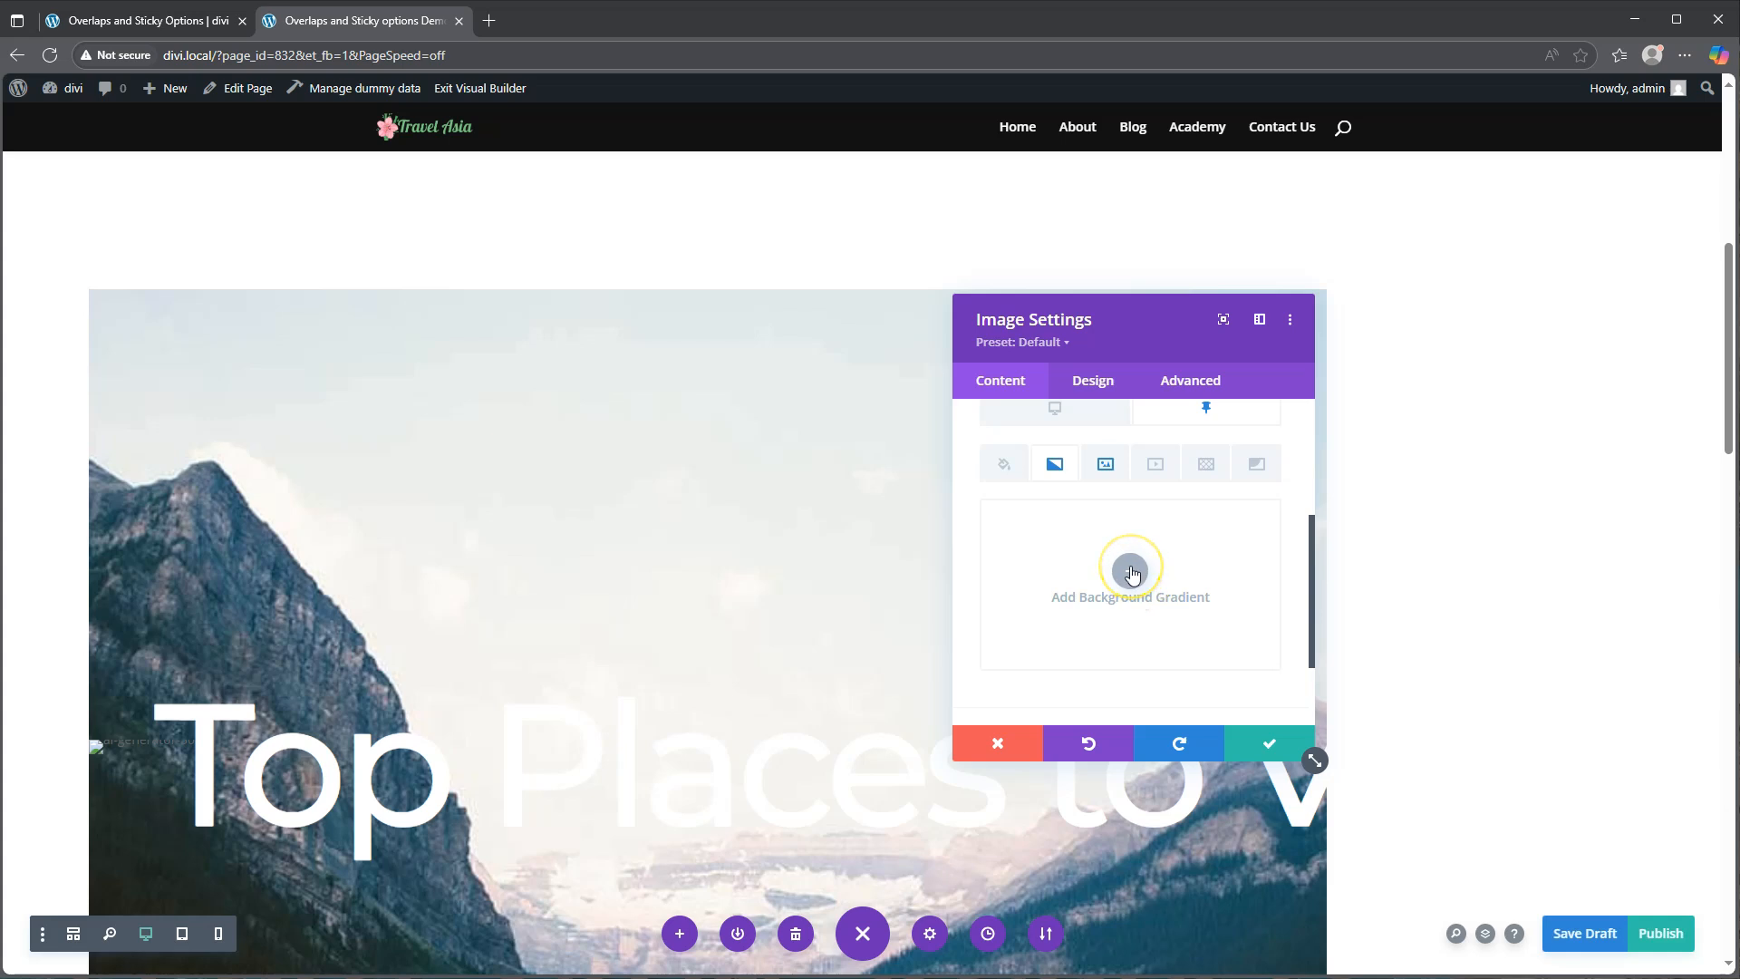
click(1132, 573)
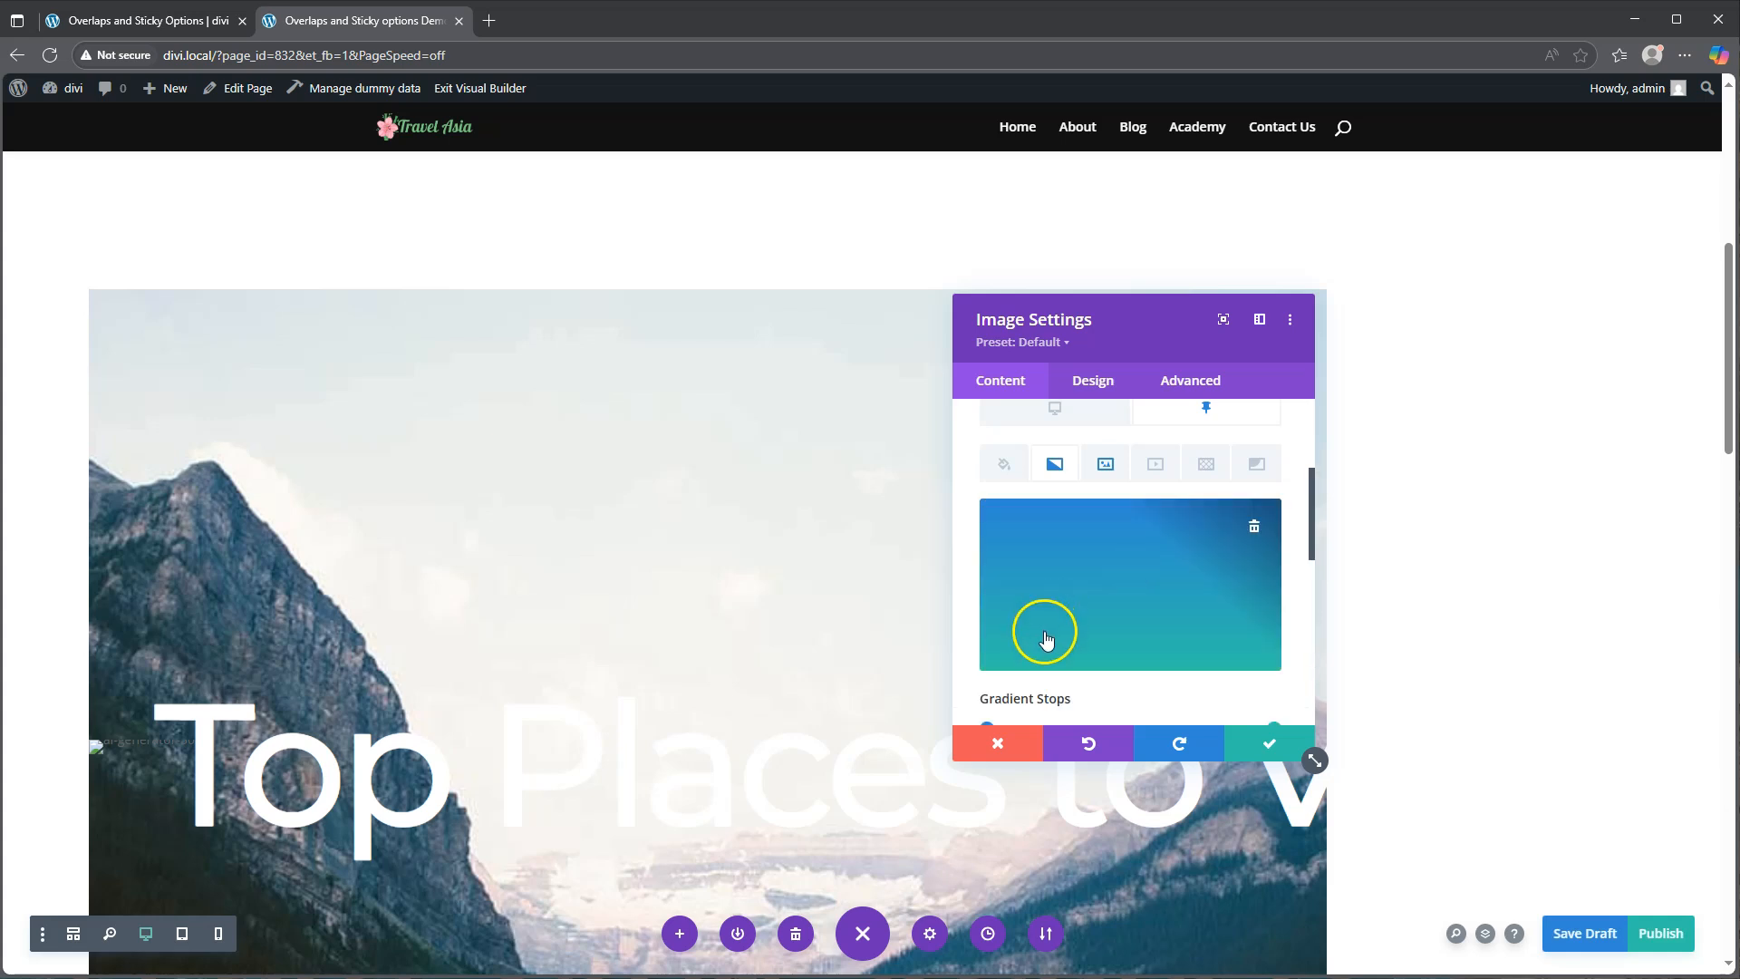
- Set the sticky gradient's first stop color to #00336b
scroll(1041, 629, down, 1)
click(987, 638)
click(987, 639)
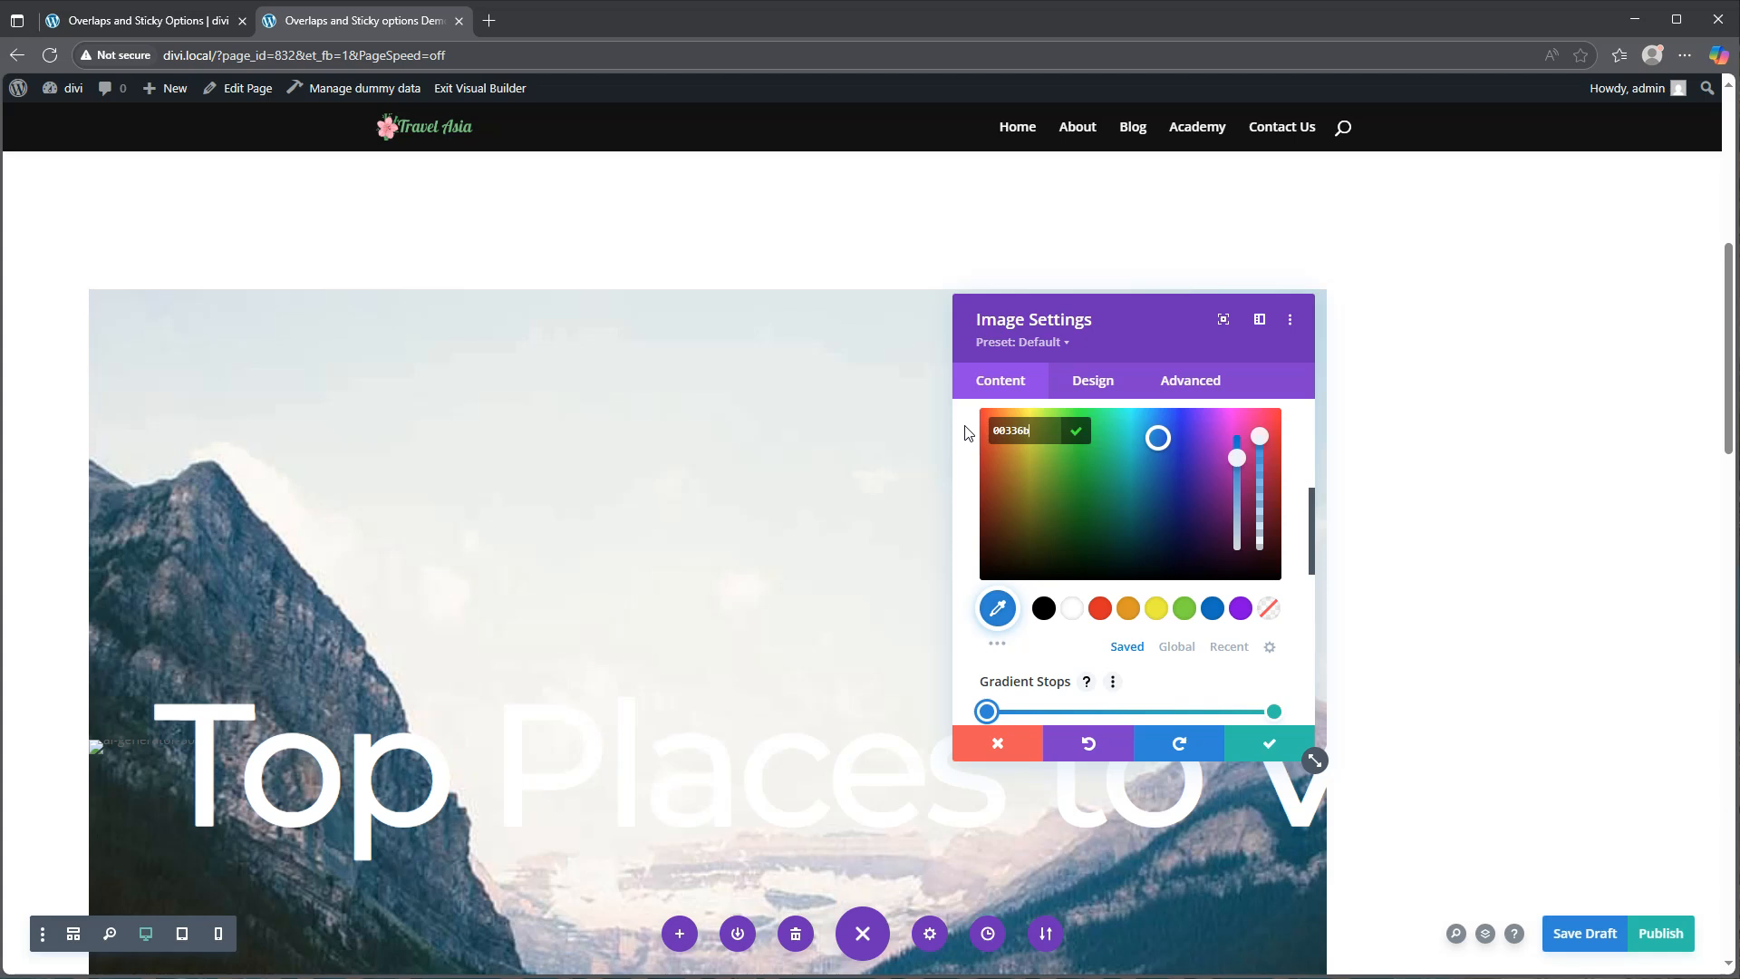
key(Return)
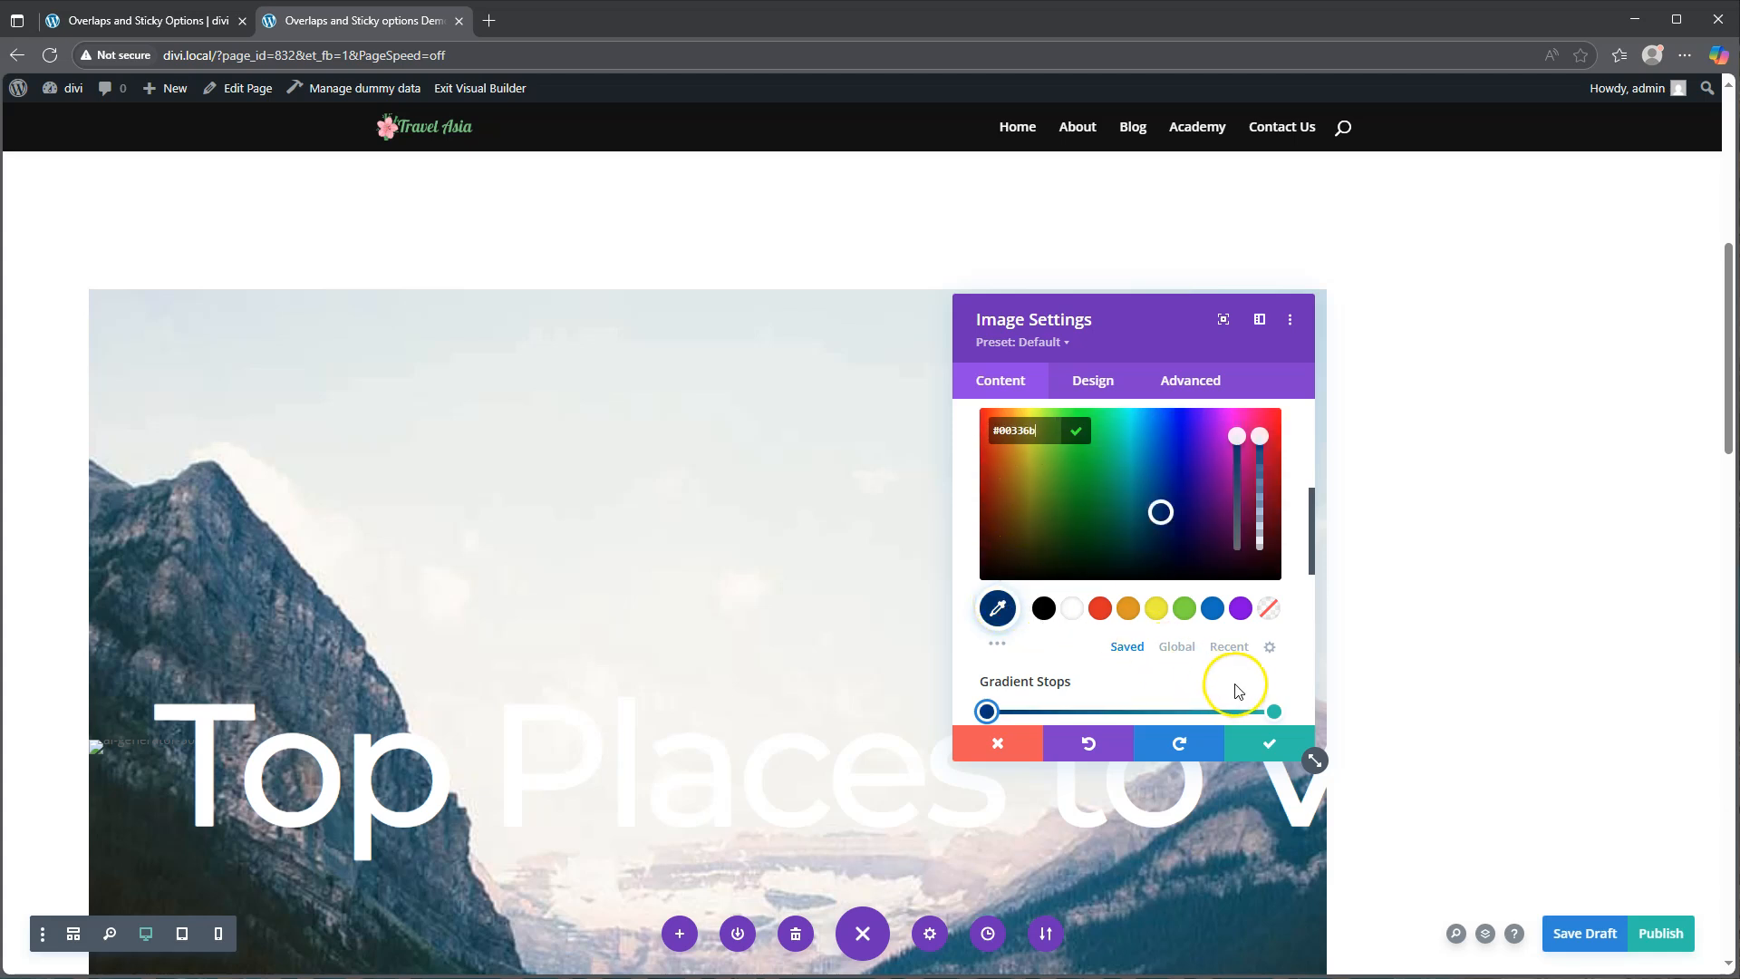
- Make the sticky gradient's end stop fully transparent with the color rgba(41,196,169,0)
click(1275, 712)
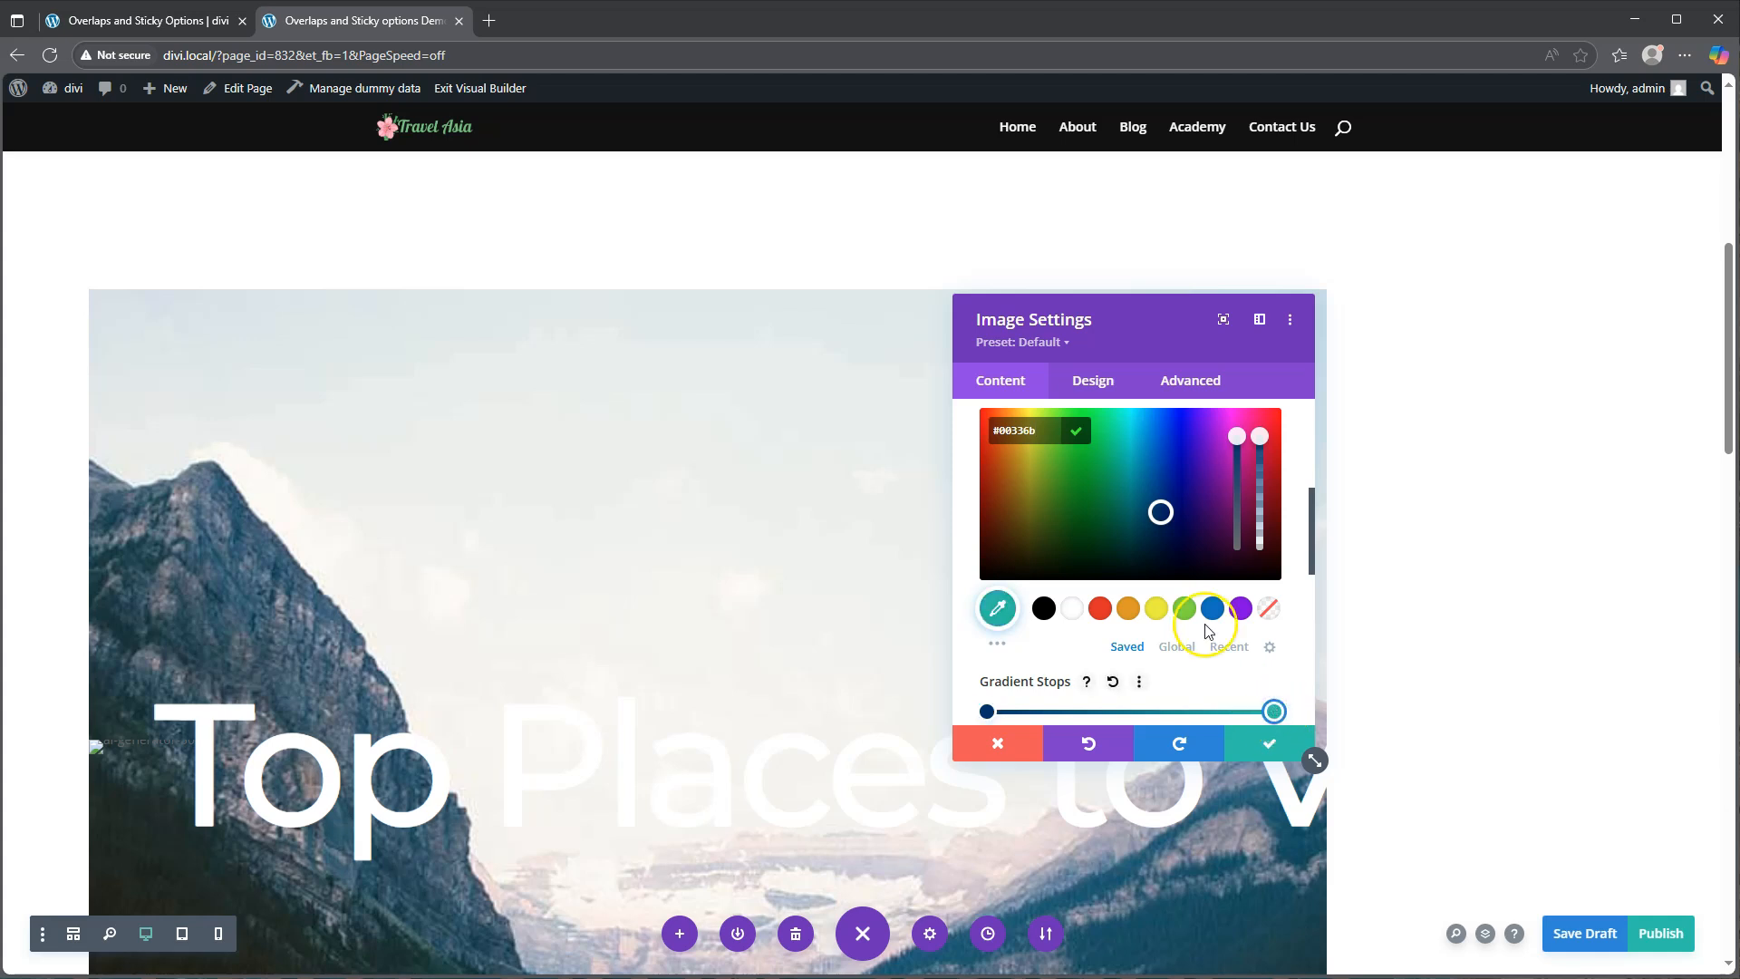
drag(1042, 433, 938, 433)
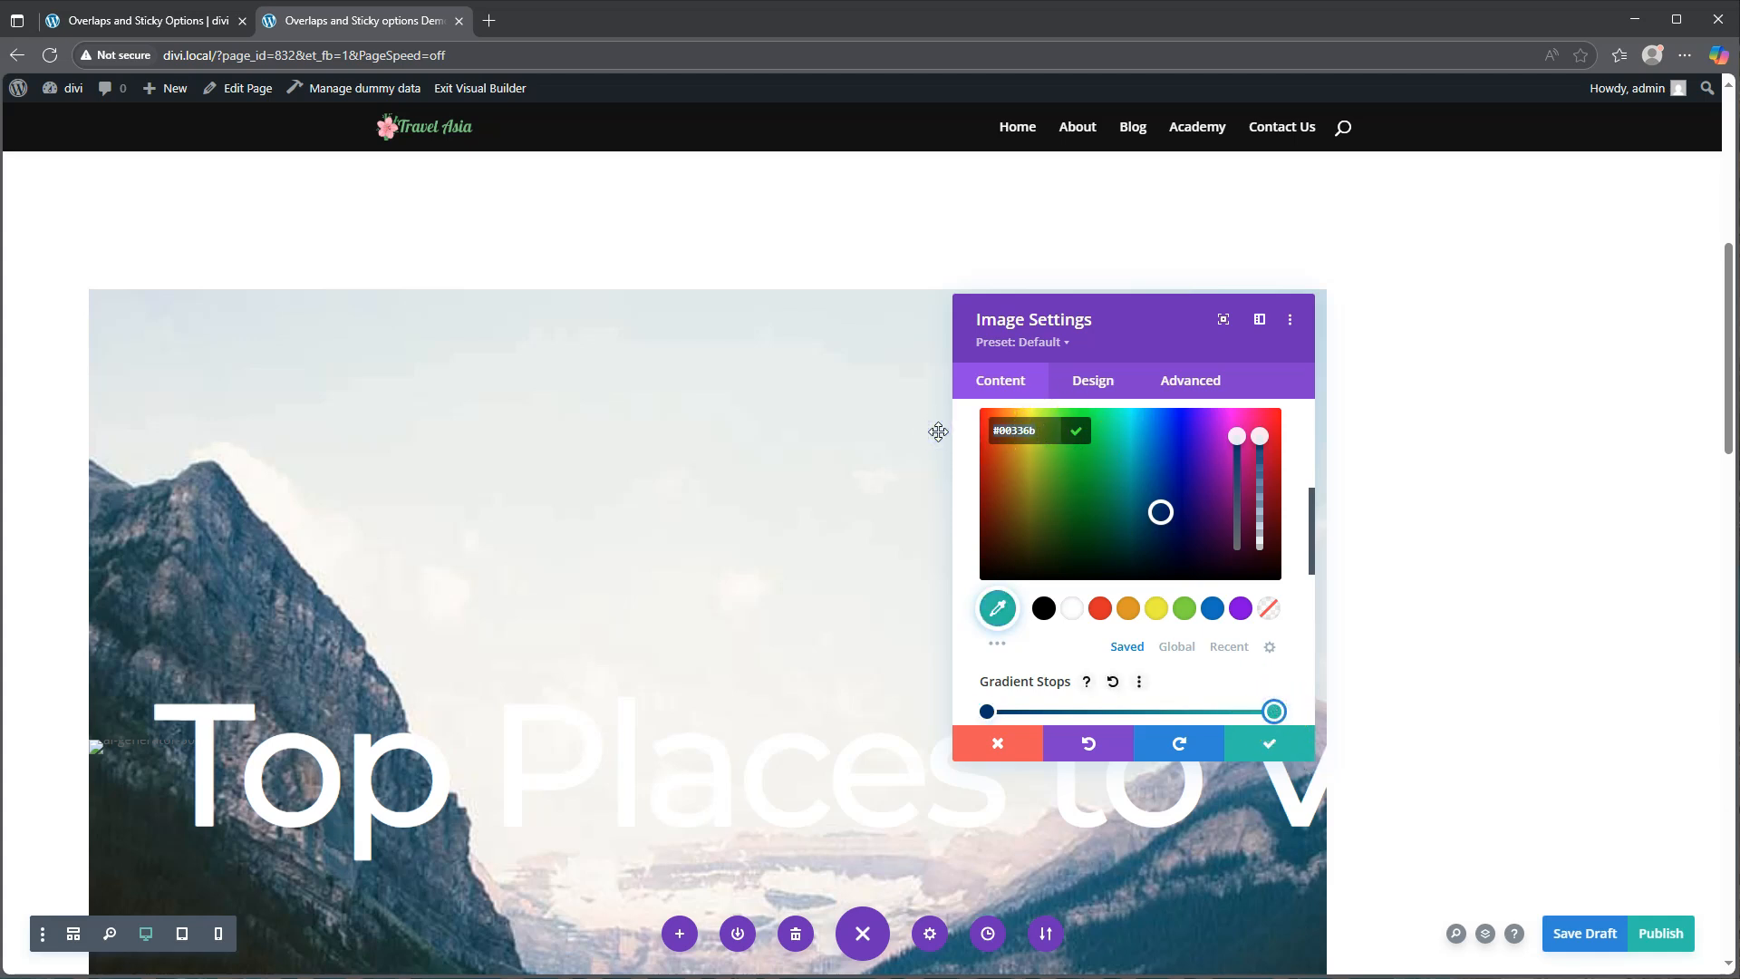
text(rgb)
text(0)
key(Return)
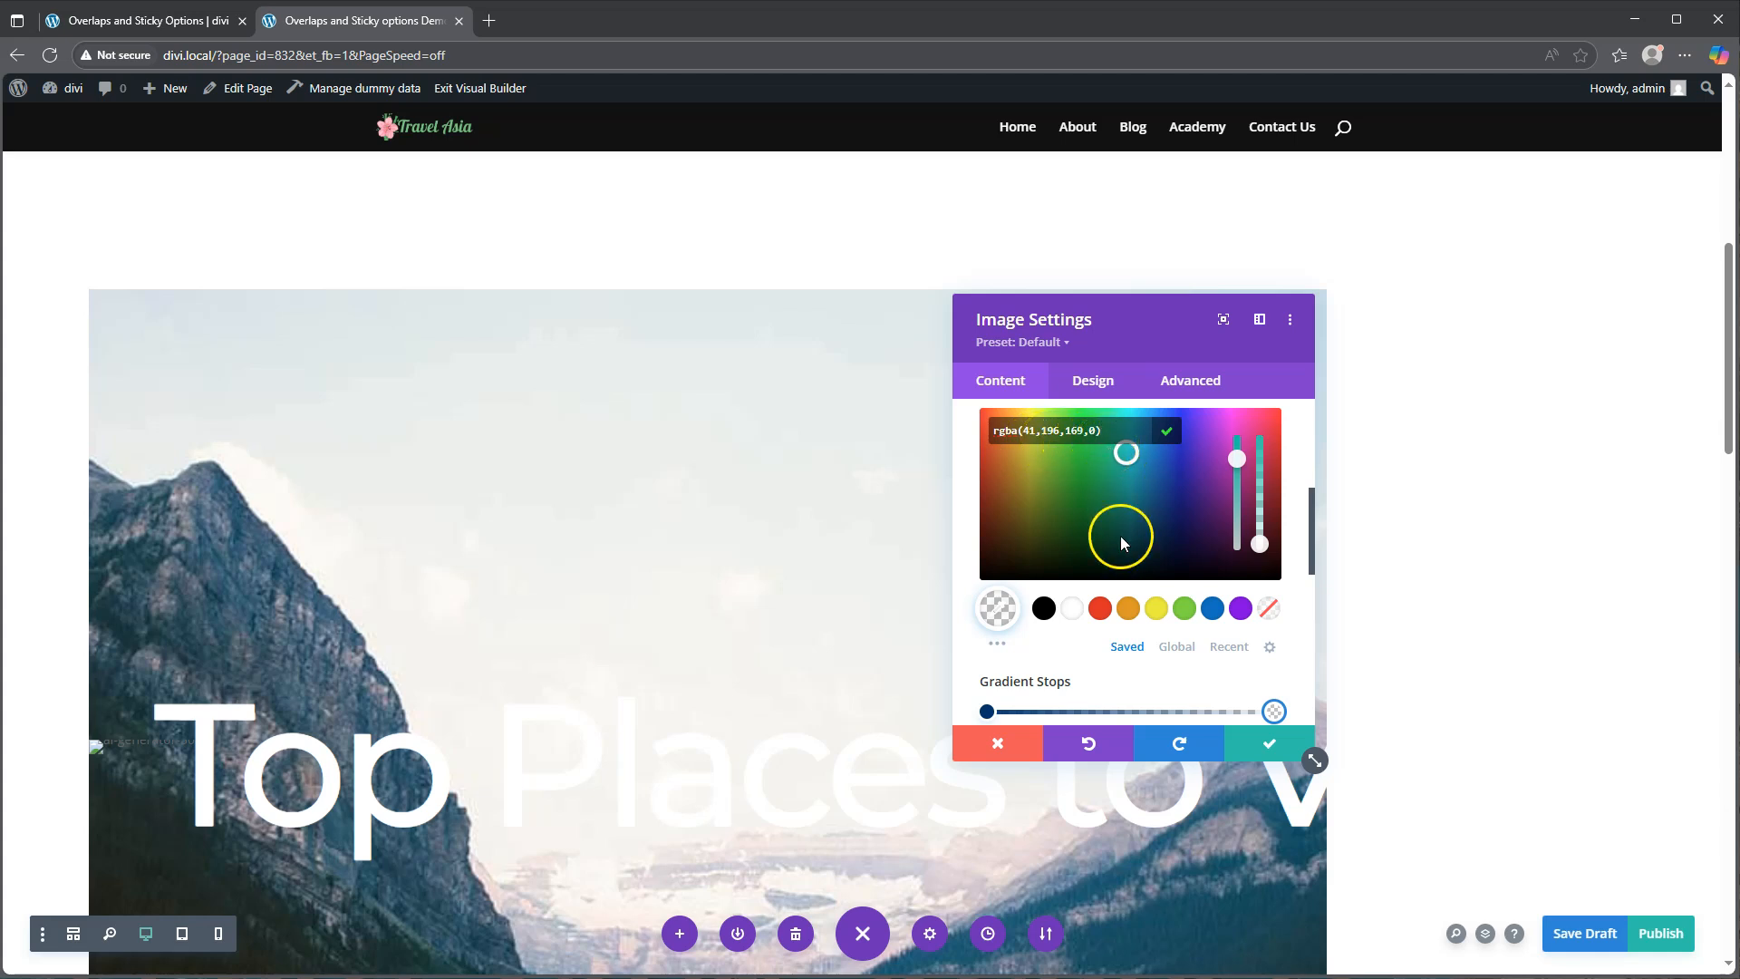
- Set the sticky gradient's direction to about 90 degrees and place the gradient above the background image
scroll(1118, 635, down, 3)
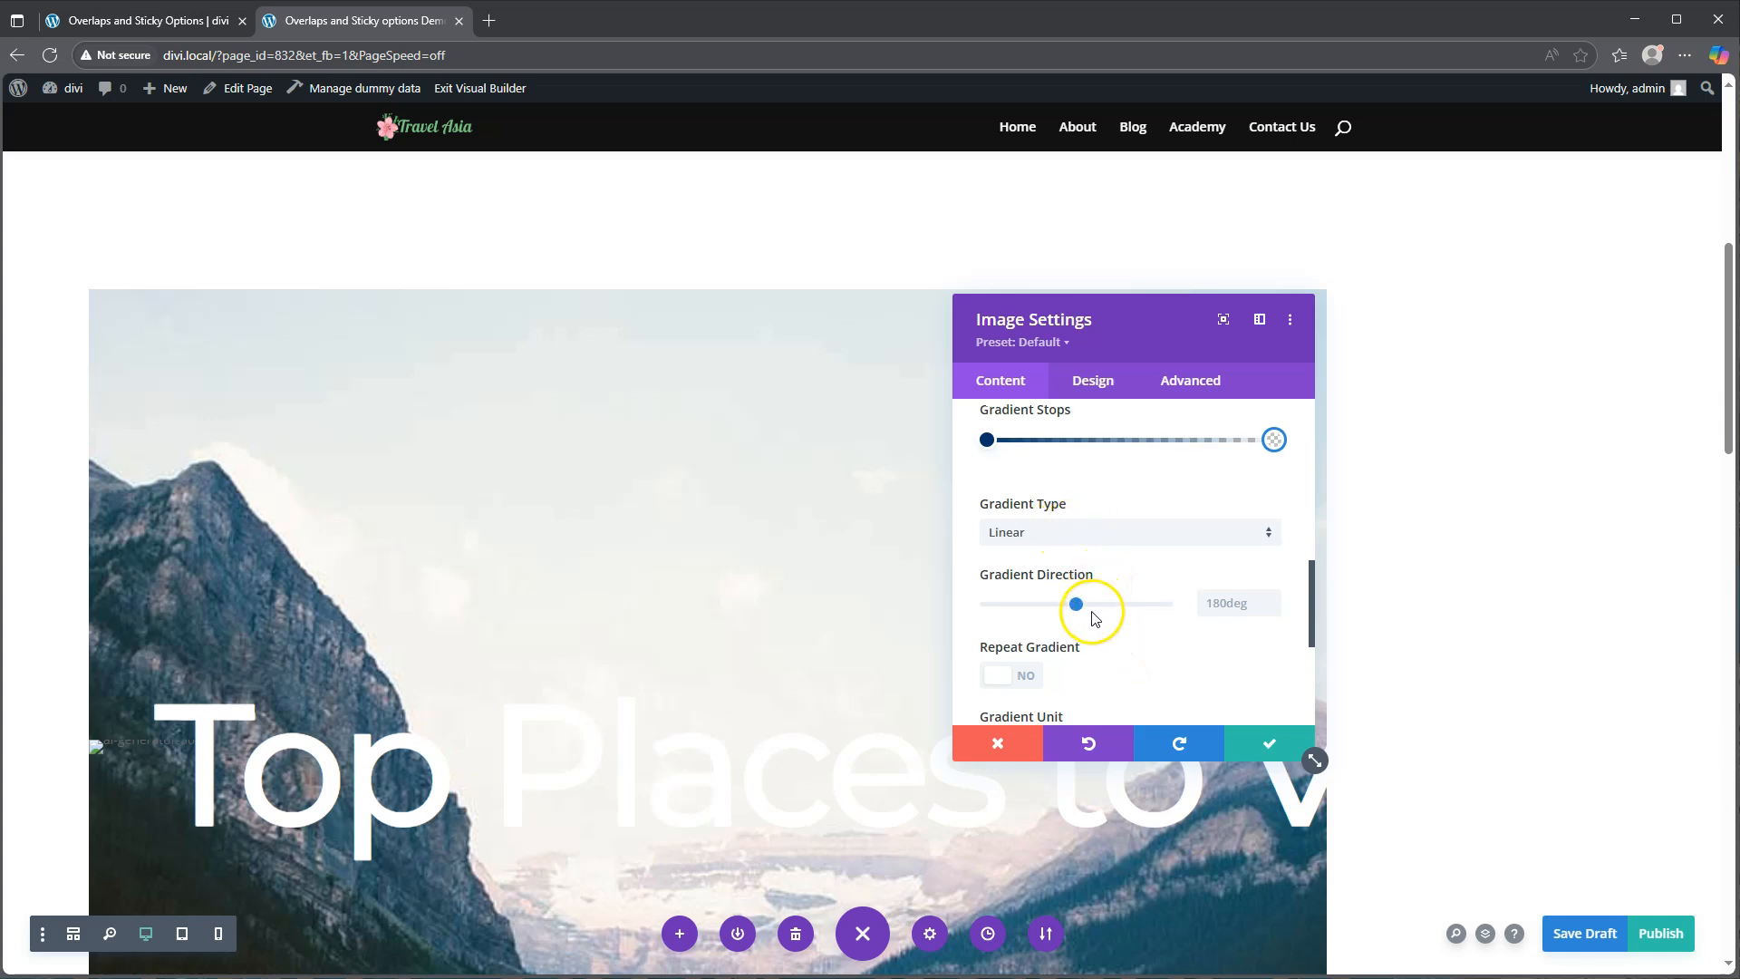
drag(1082, 603, 1047, 605)
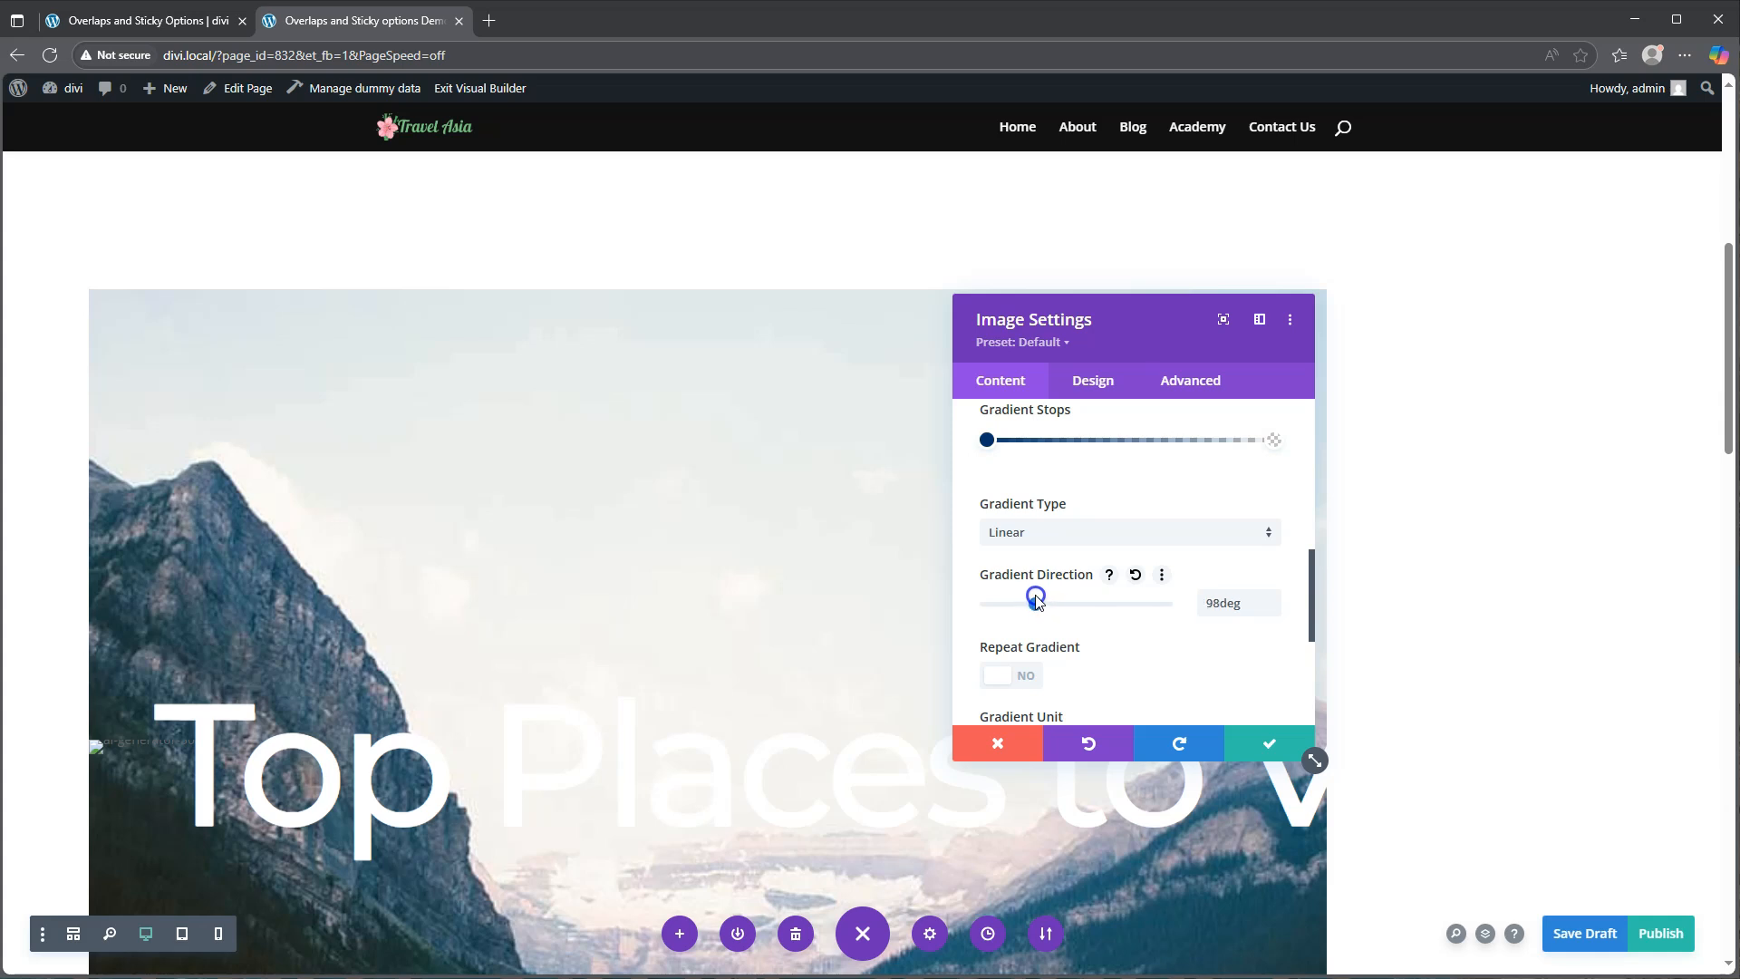
click(1269, 601)
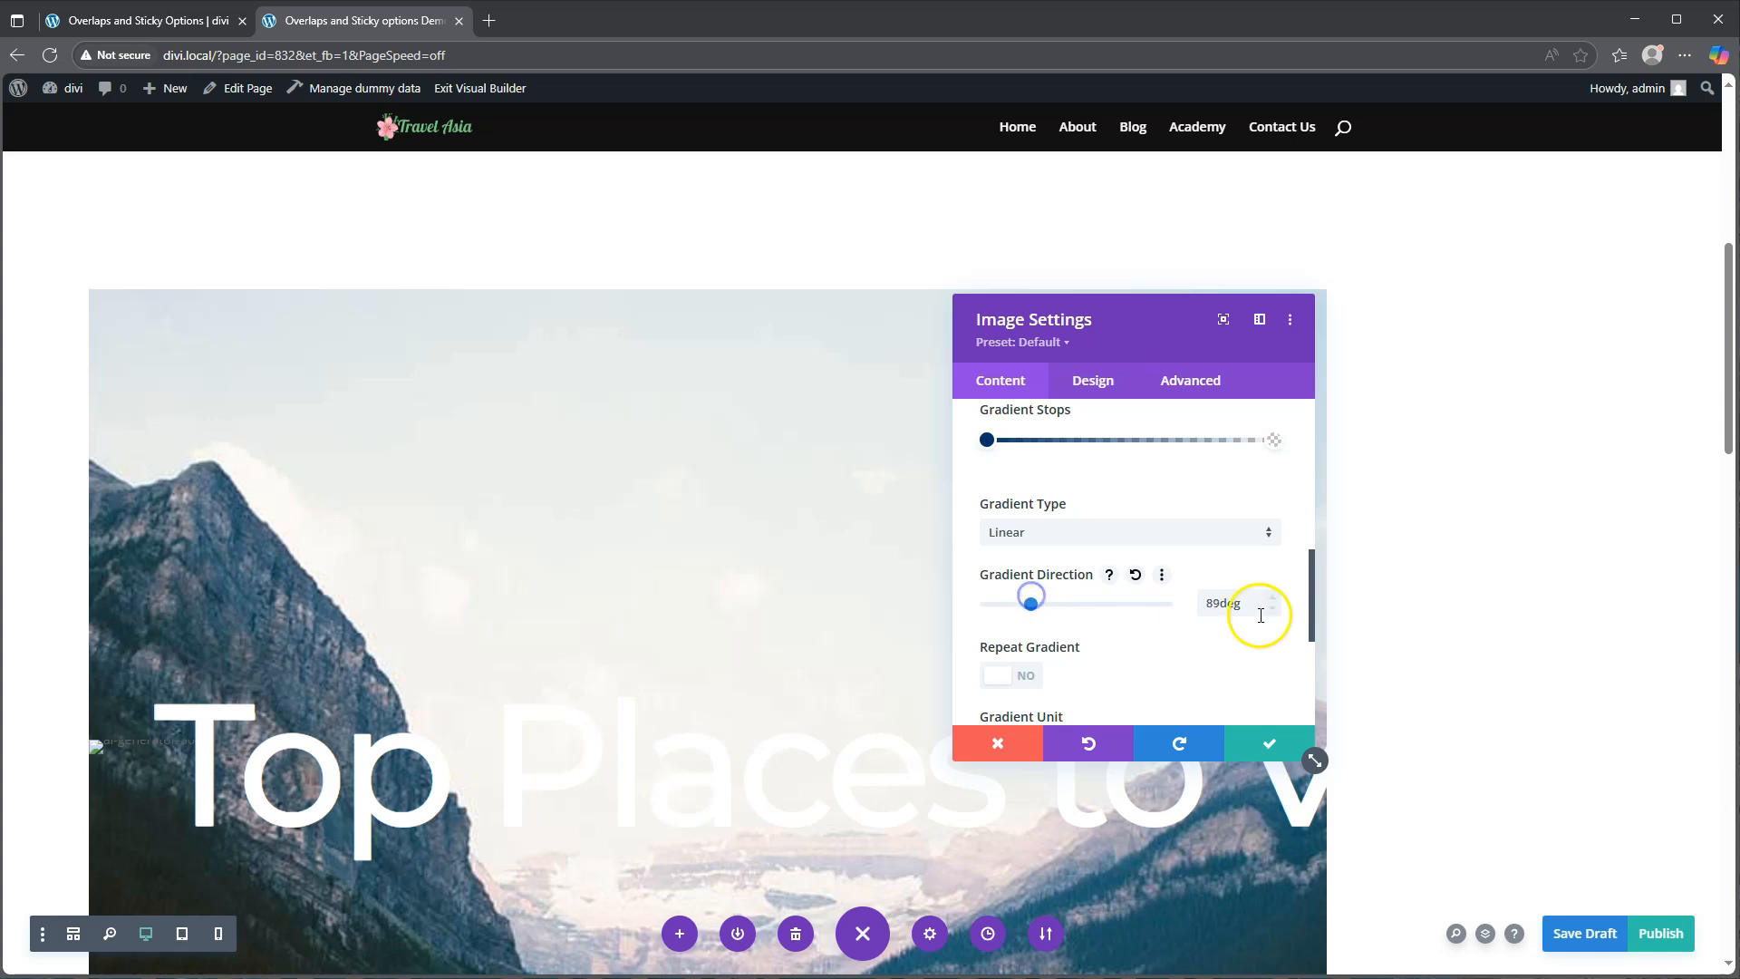
scroll(1251, 602, down, 3)
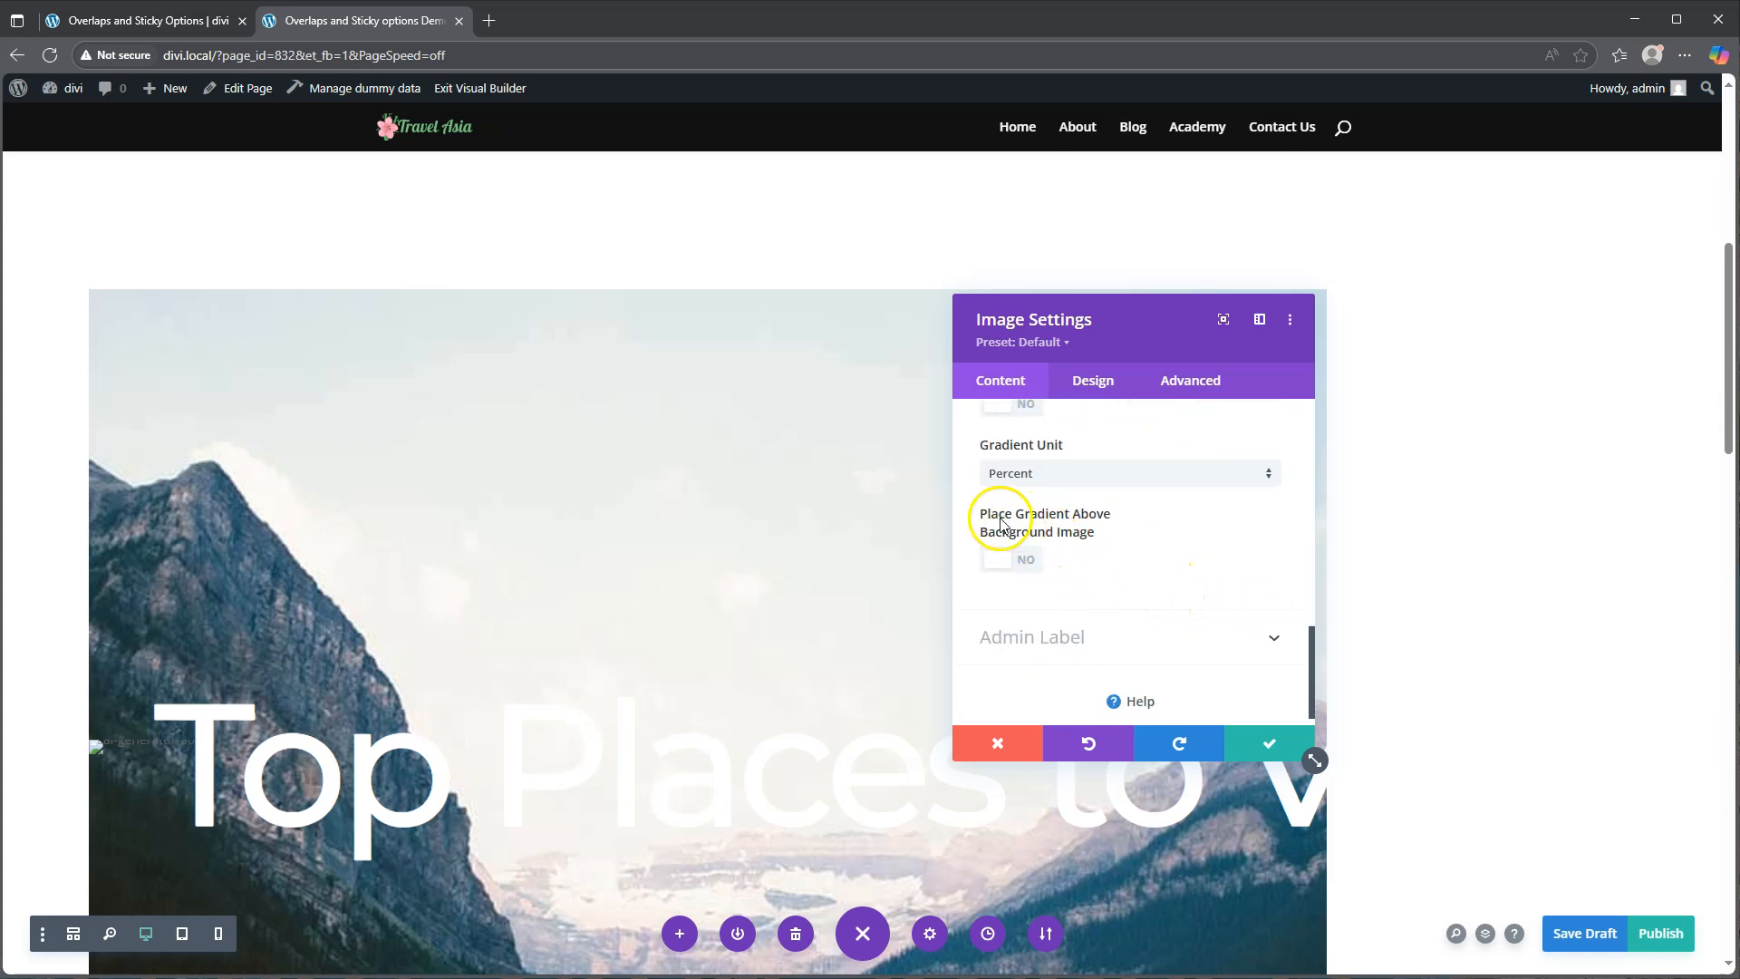
click(1000, 557)
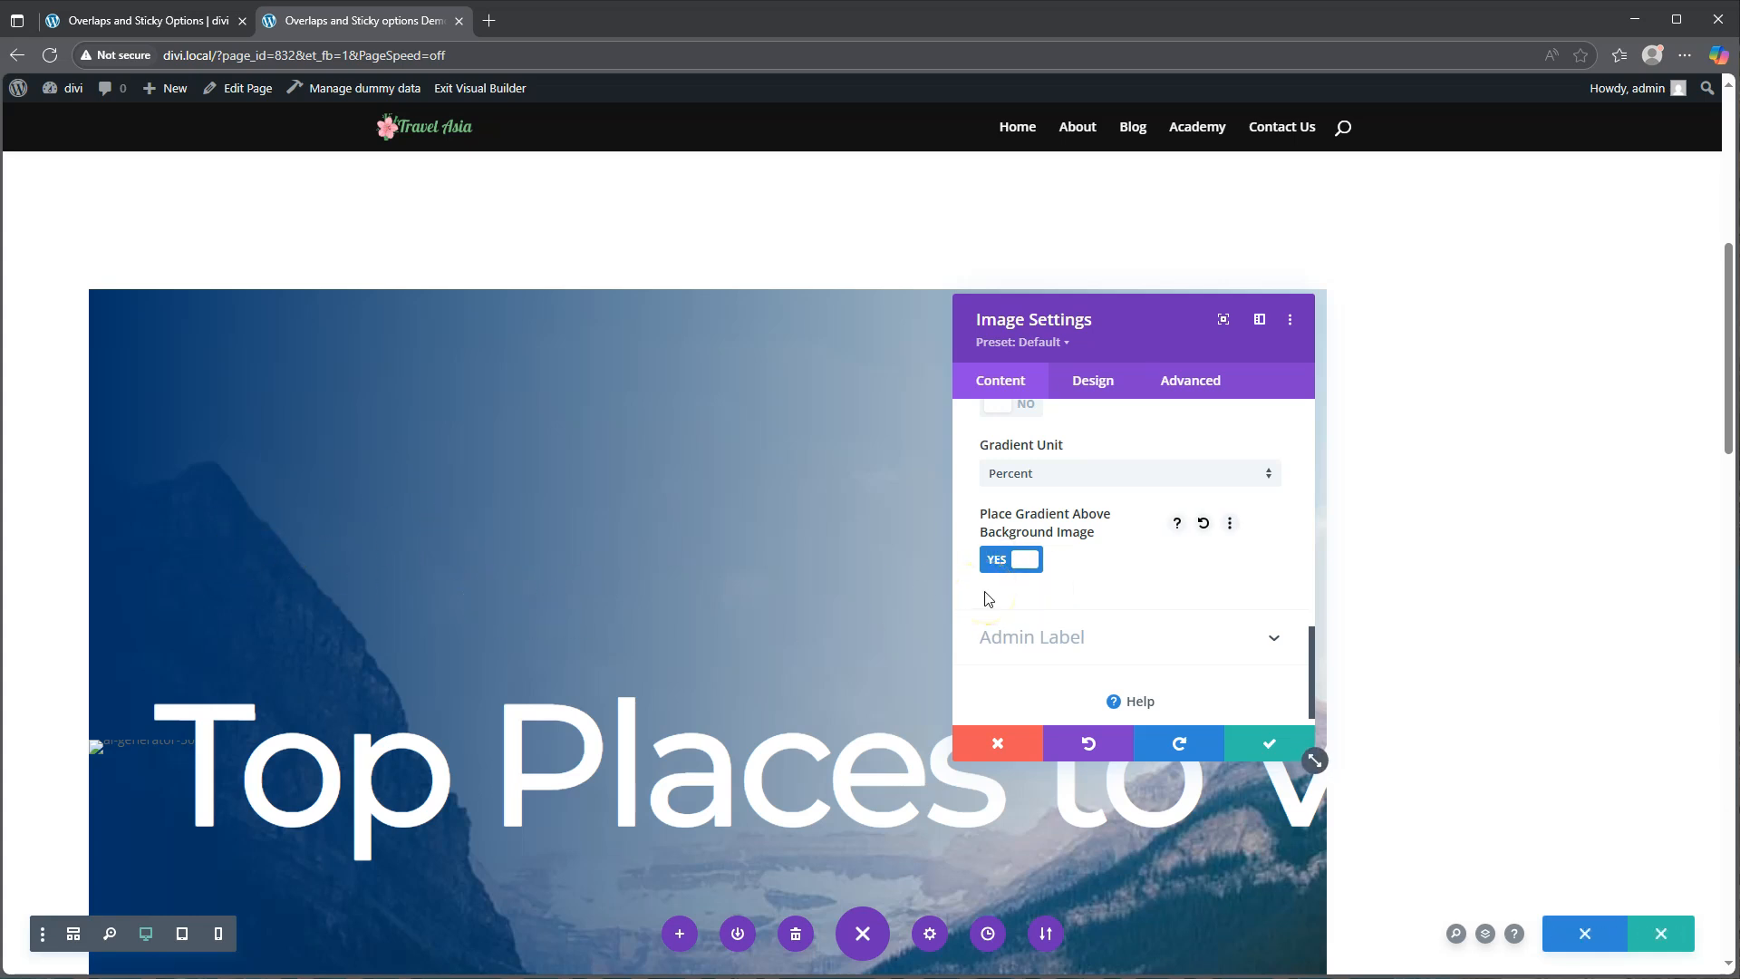
- Set the image's transition duration to 1500ms and save the image settings
click(1187, 382)
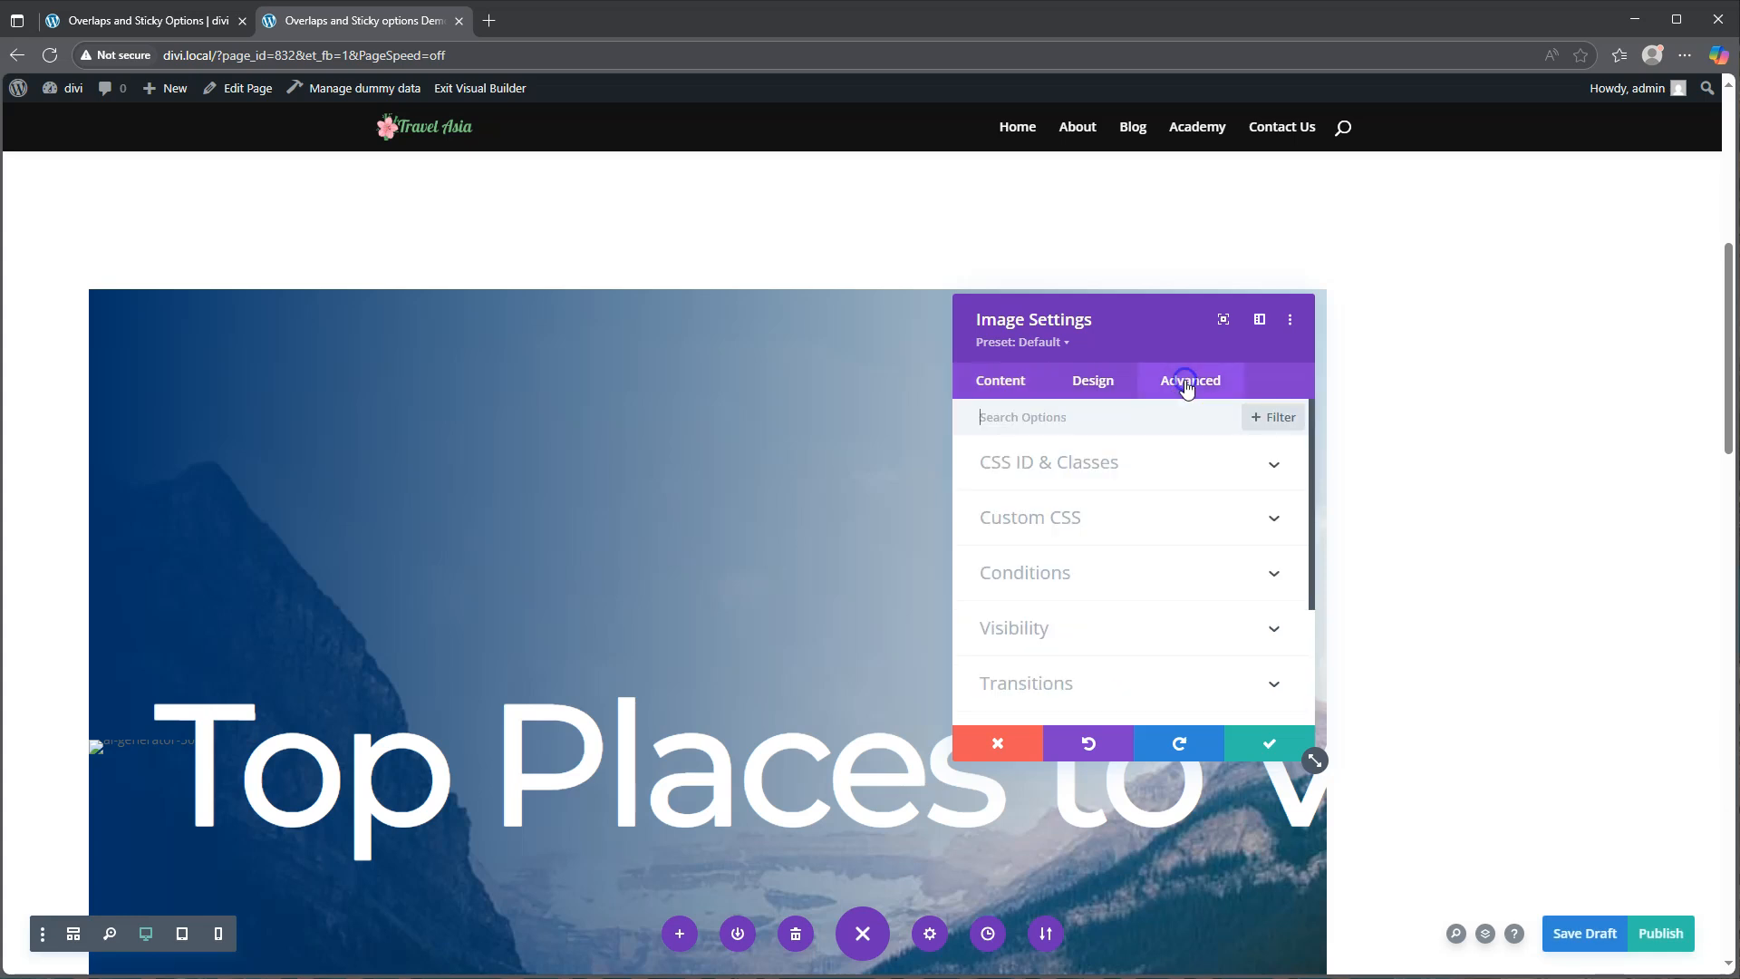
click(1089, 678)
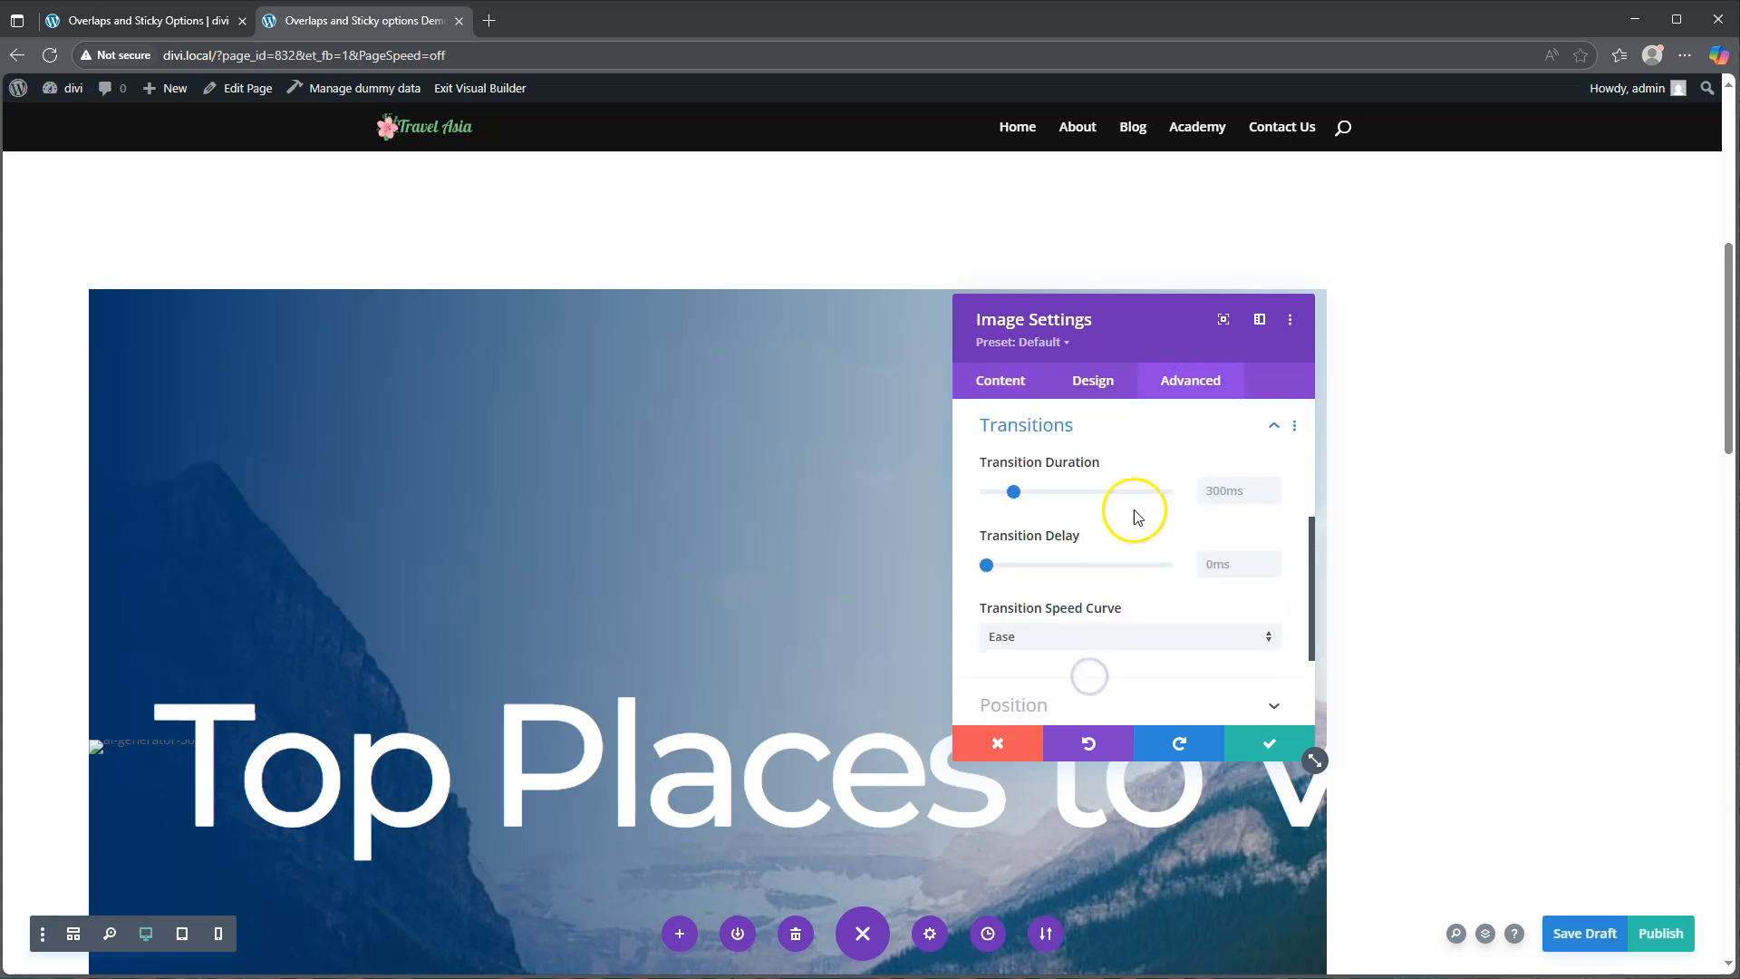
click(1217, 492)
text(150)
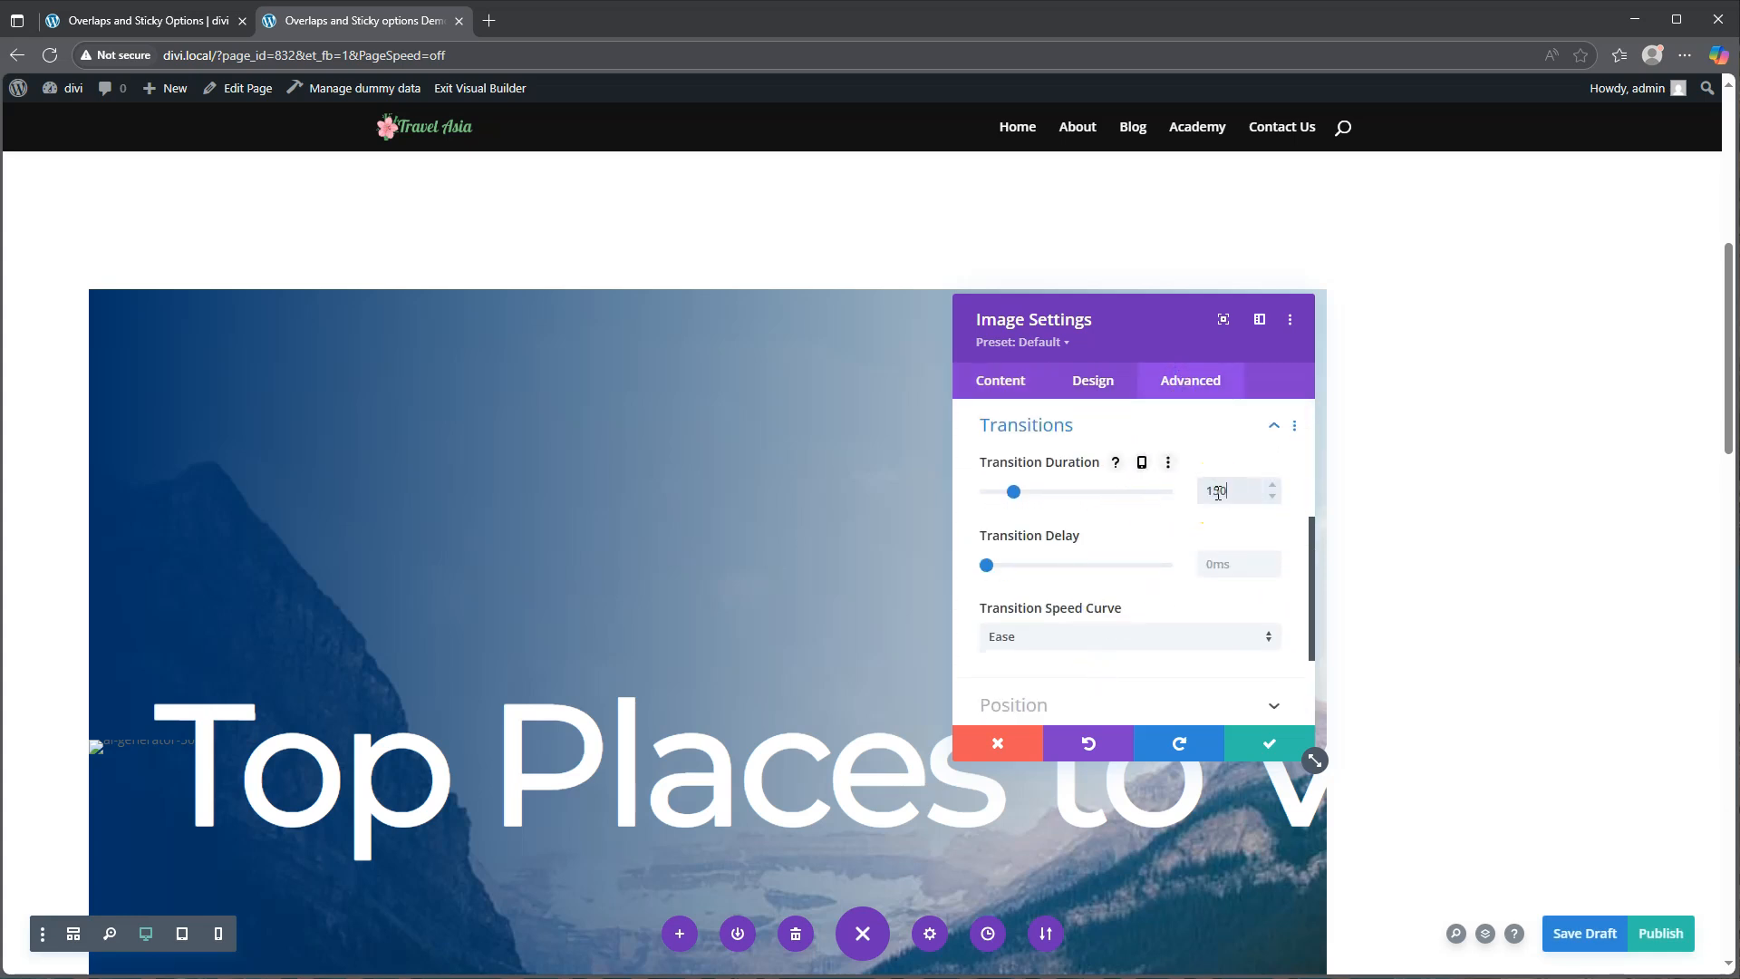
text(0ms)
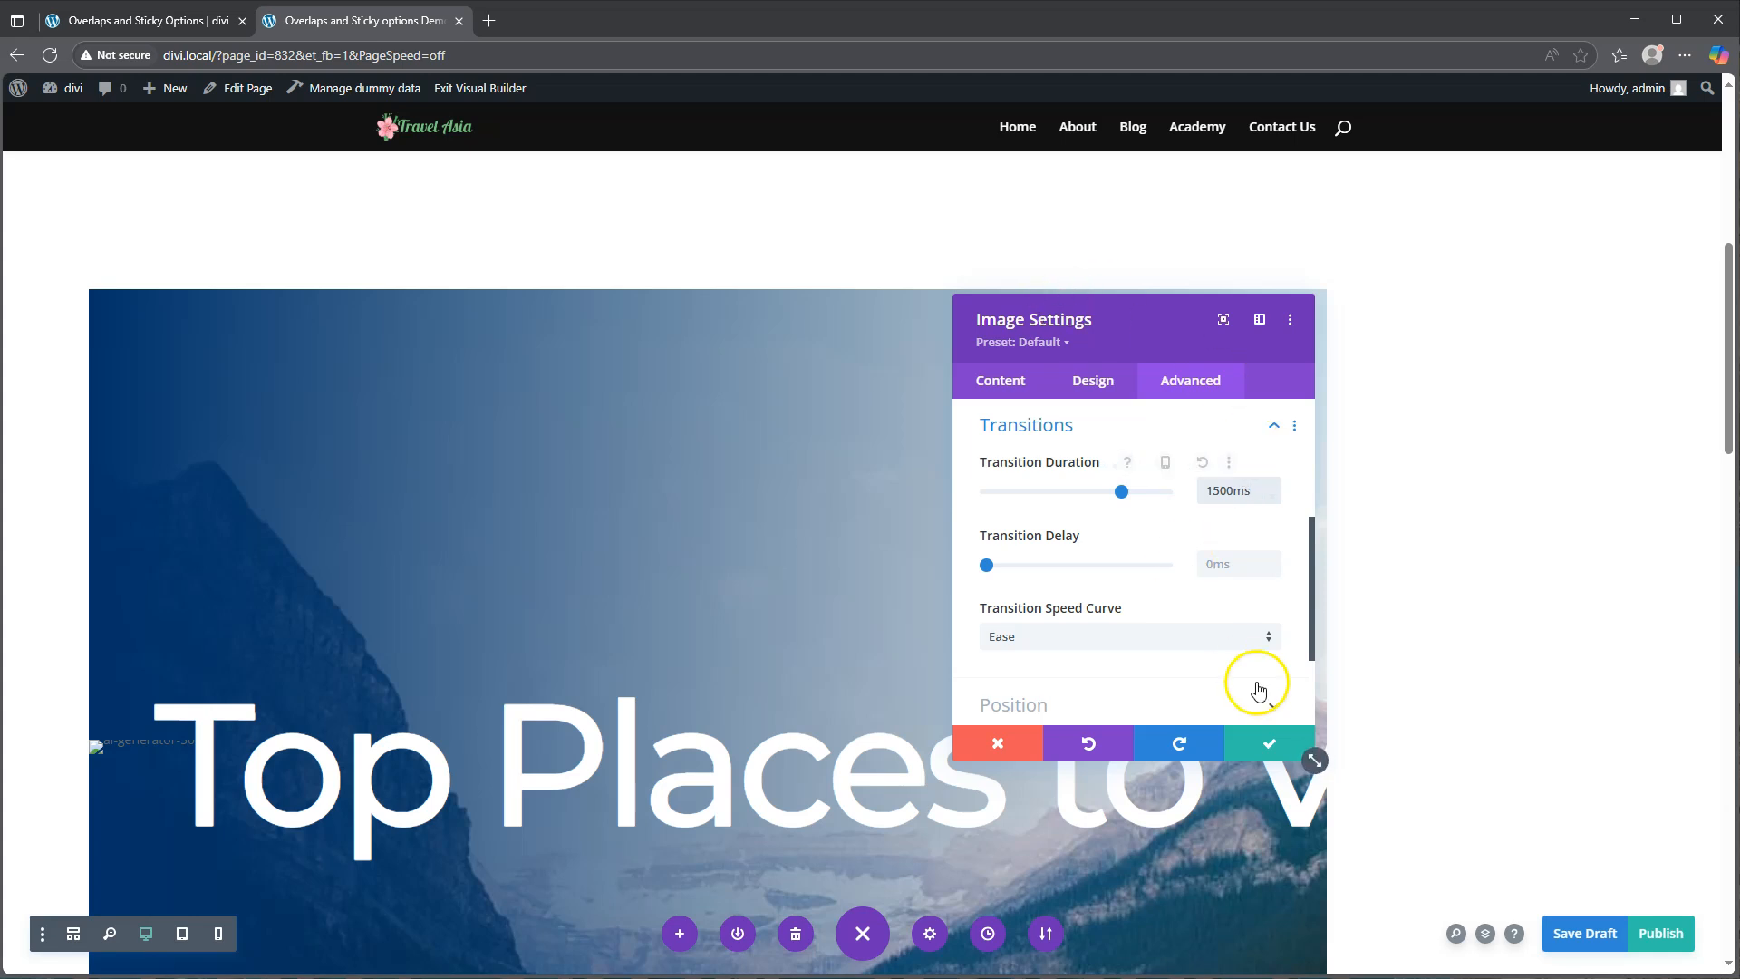
click(1271, 745)
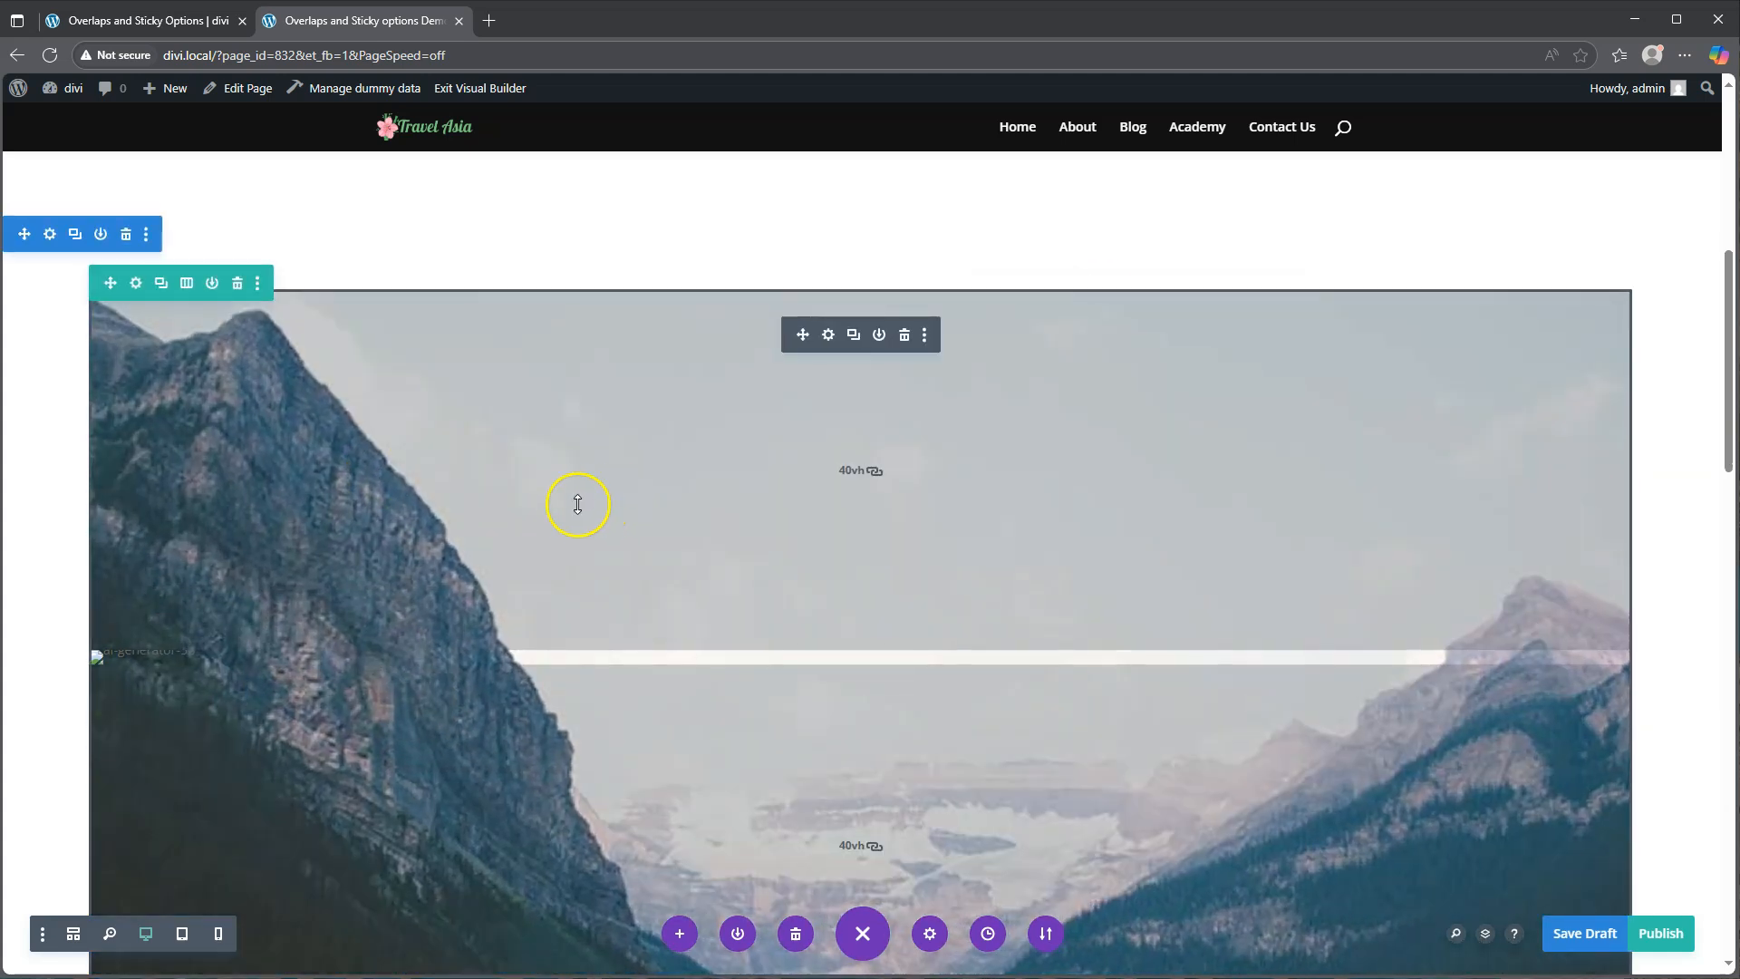
- Set the sticky position of the second column in the East Asia row to Stick to Top
scroll(571, 505, down, 5)
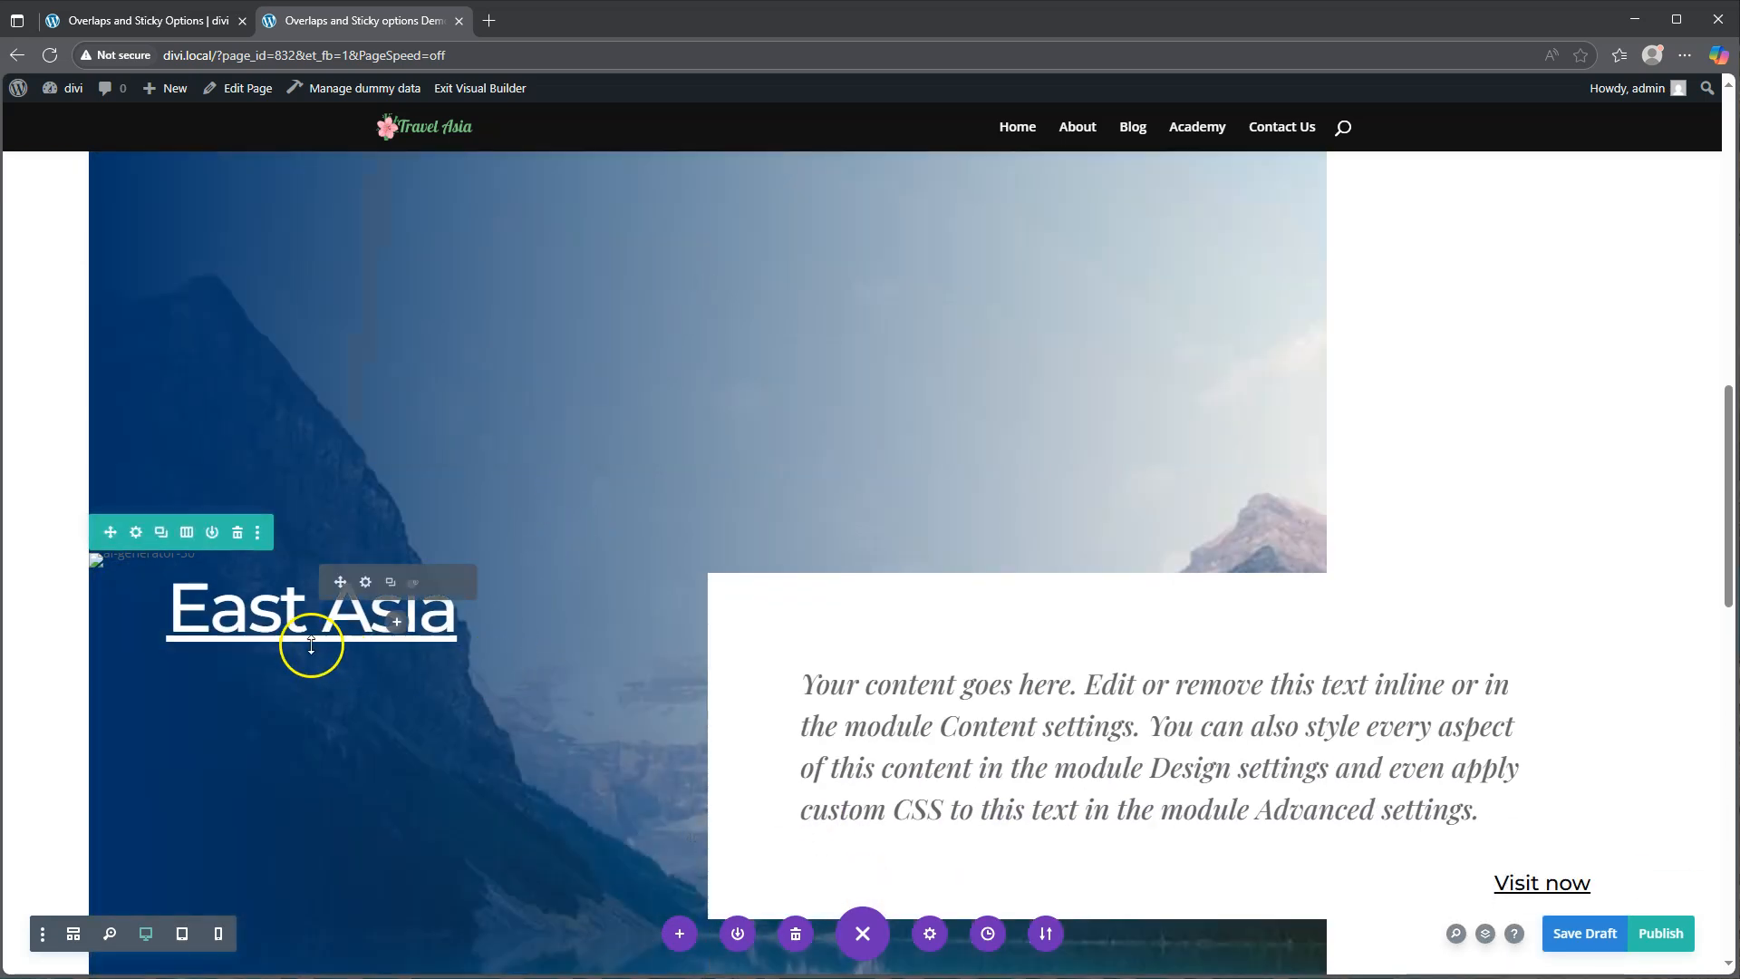
click(134, 527)
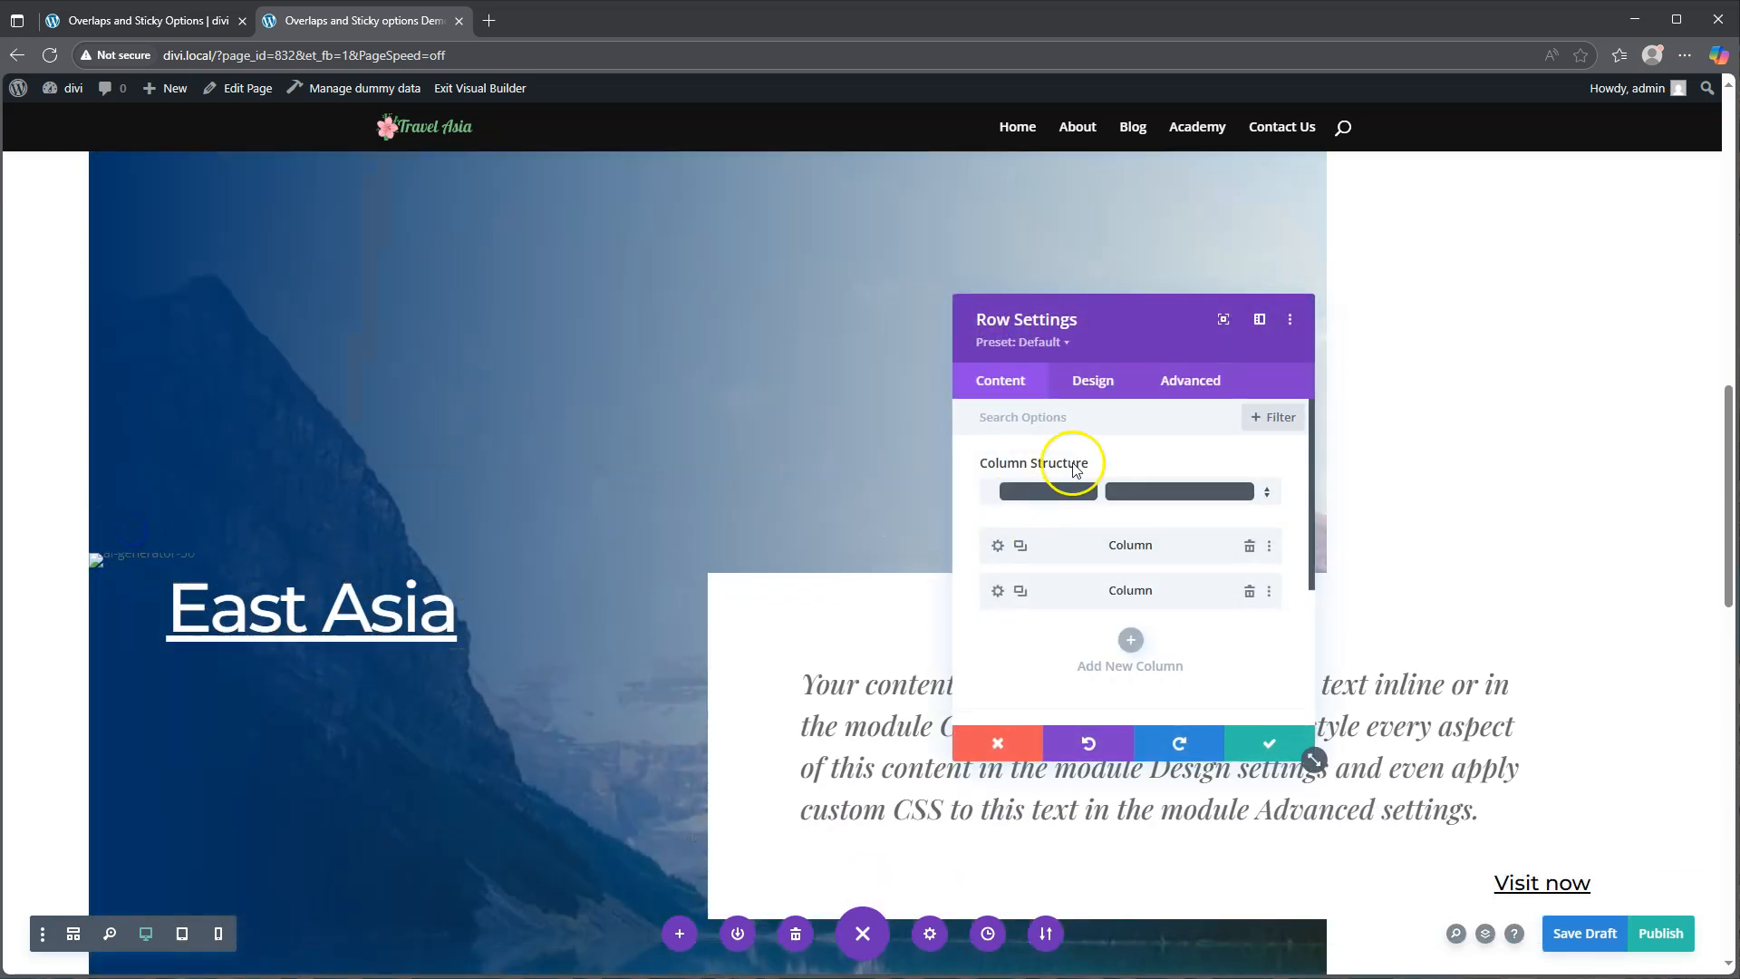
click(1002, 588)
click(1164, 390)
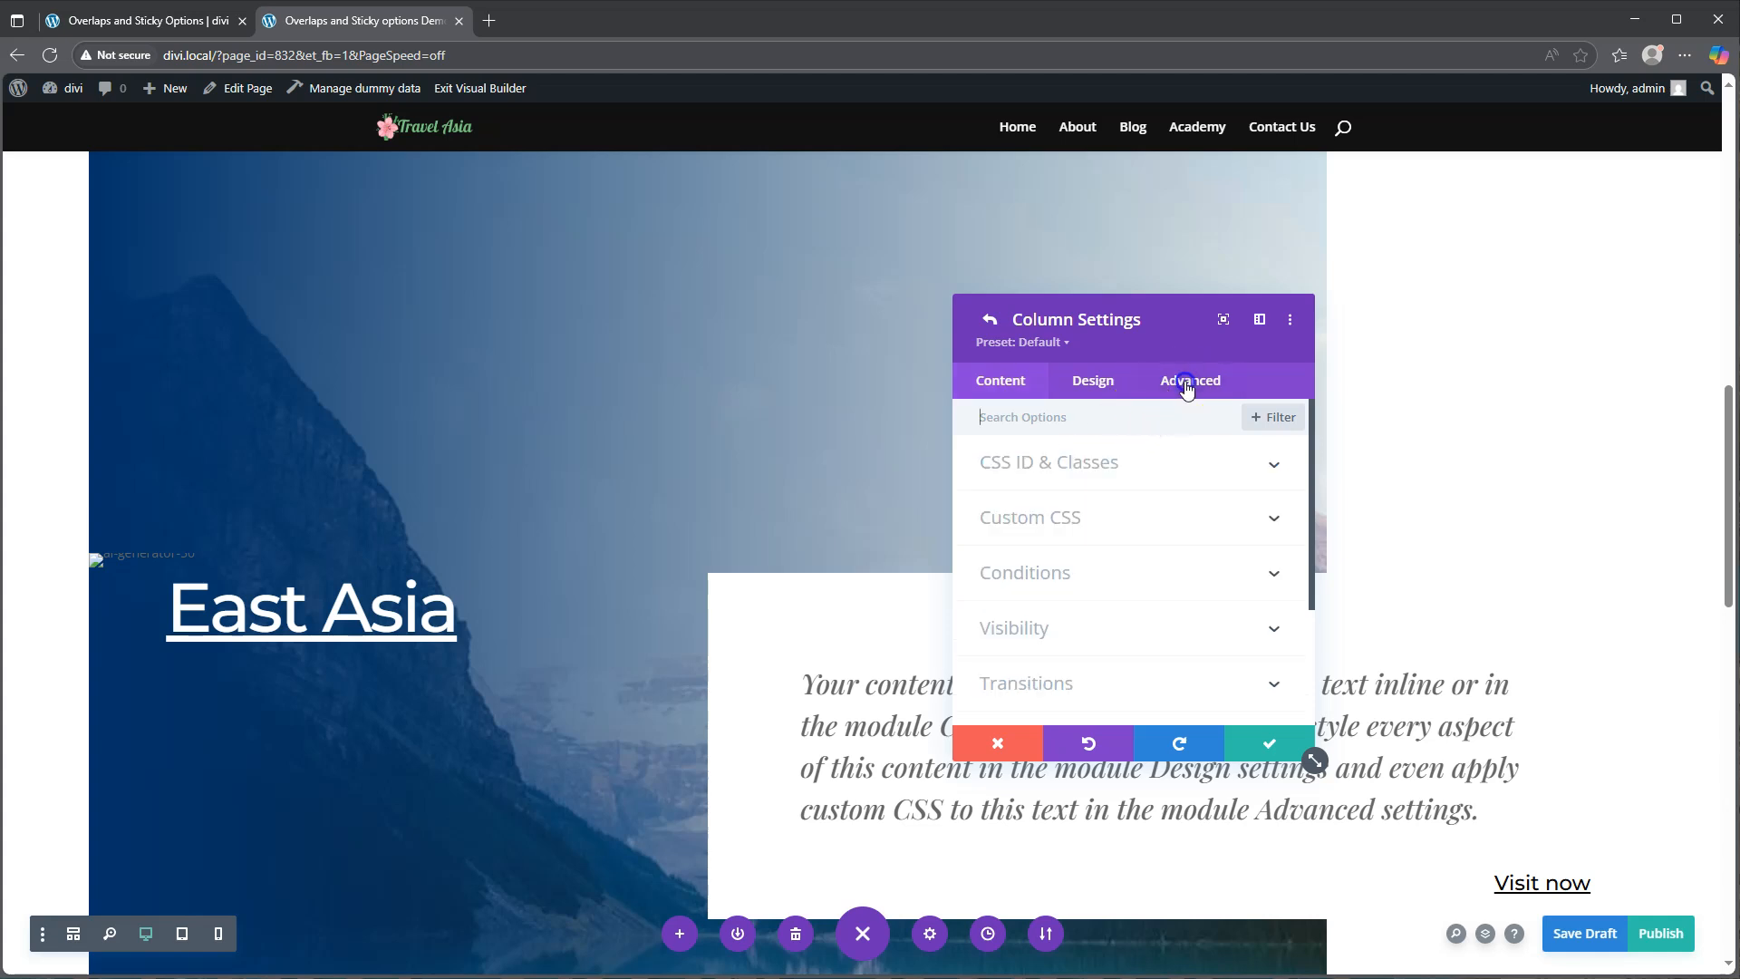
scroll(1124, 578, down, 3)
click(1077, 609)
click(1111, 499)
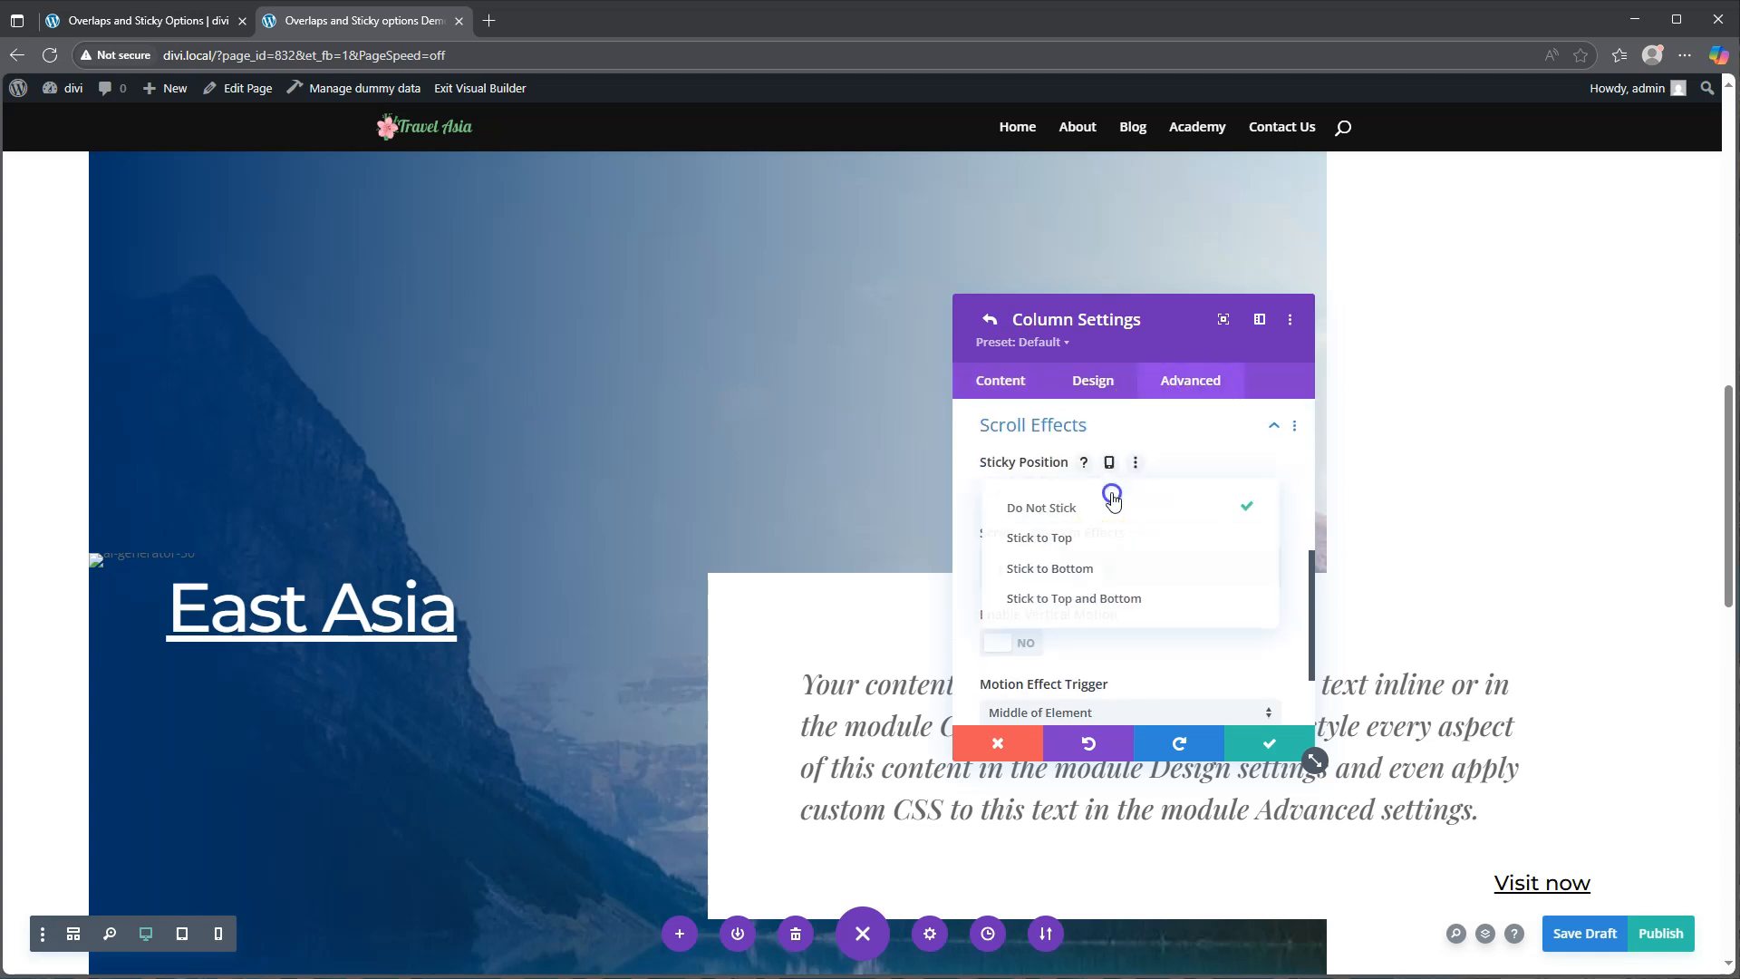
click(1100, 544)
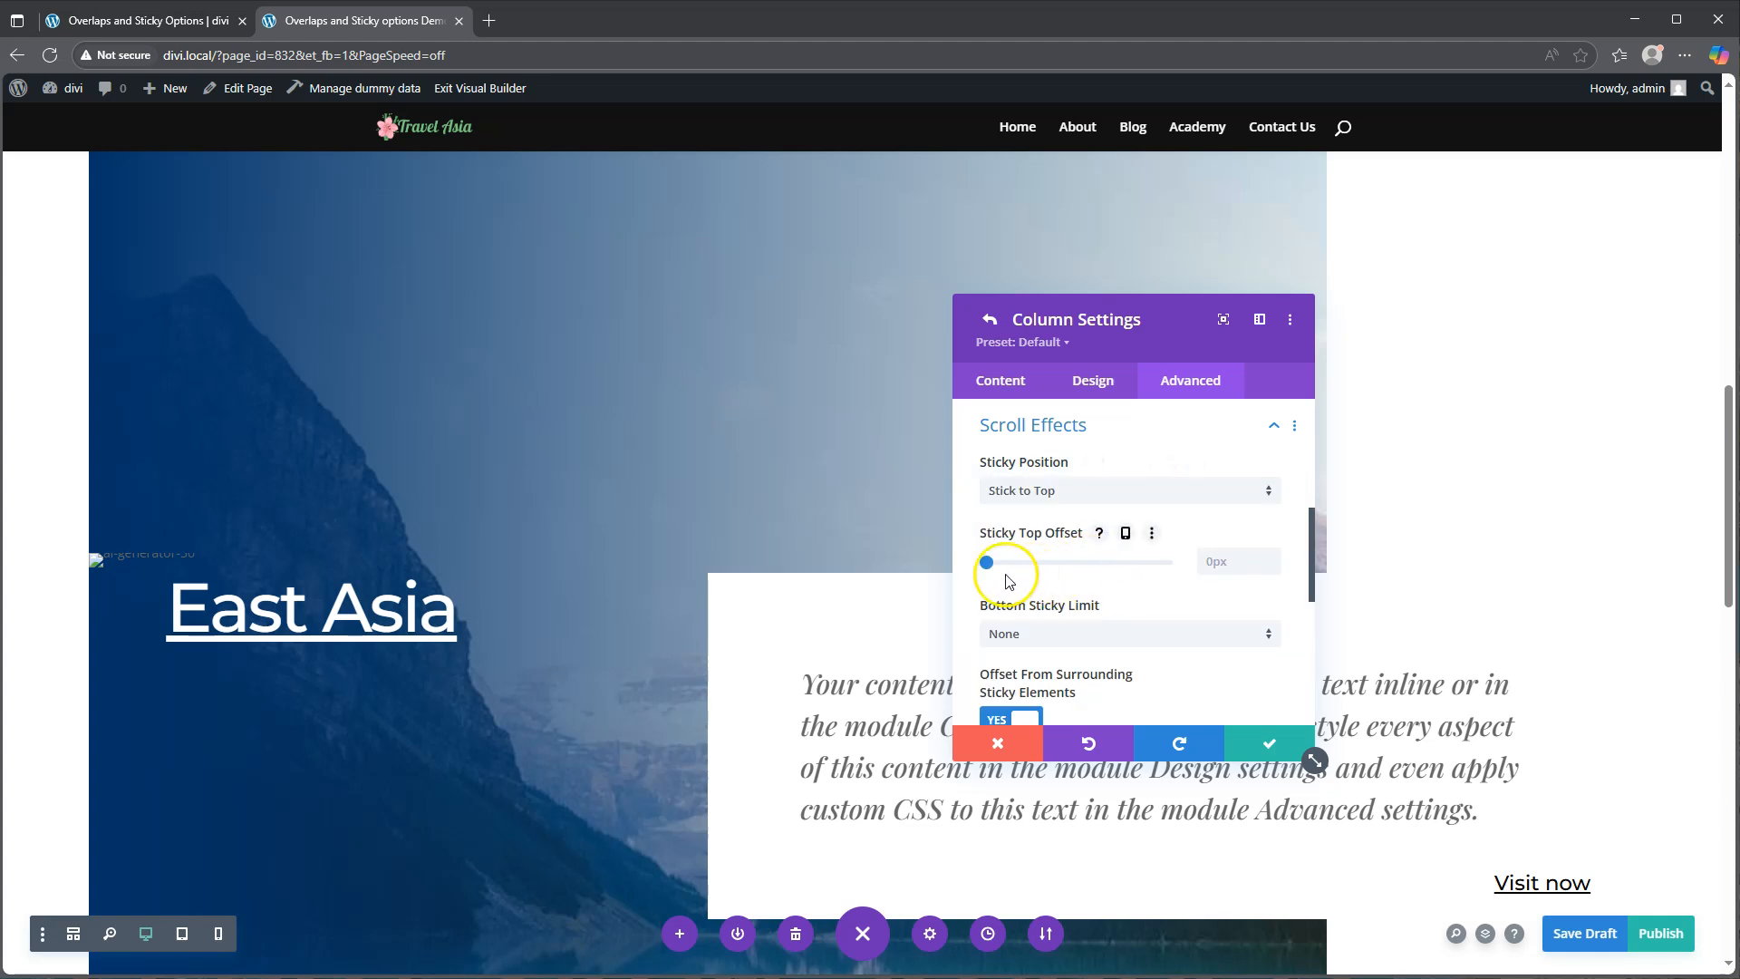
- Set the column's sticky top offset to 150px and its bottom sticky limit to Section
click(1222, 563)
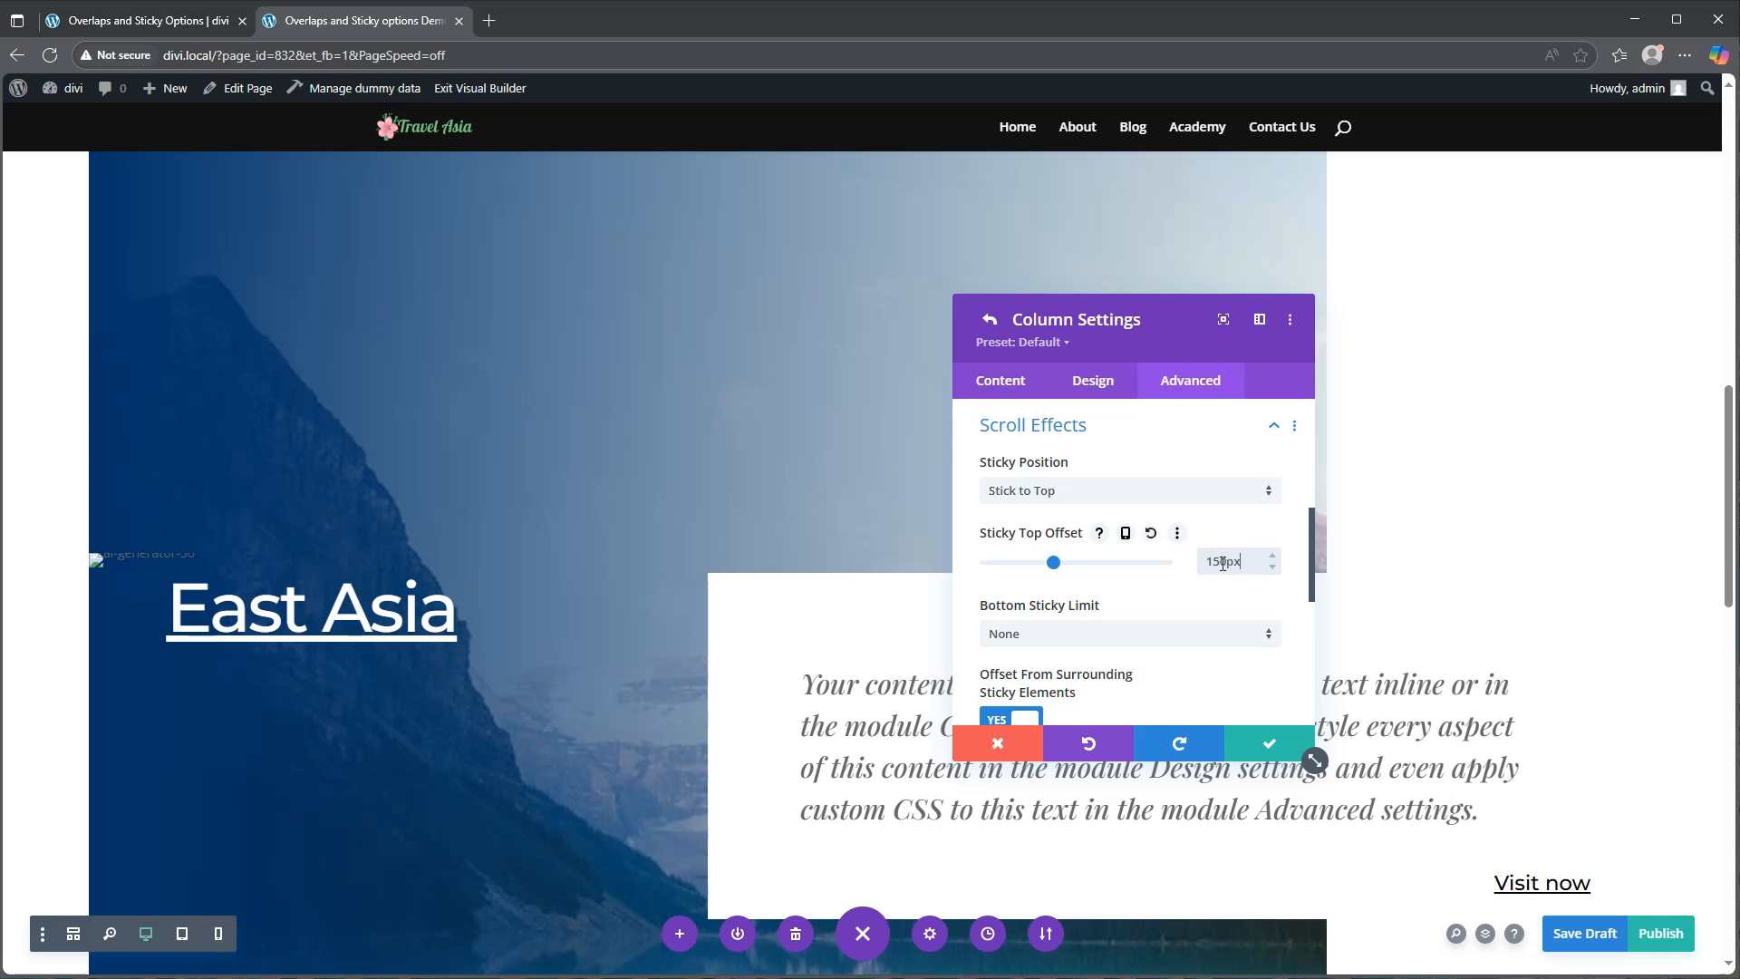
click(1169, 633)
click(1093, 716)
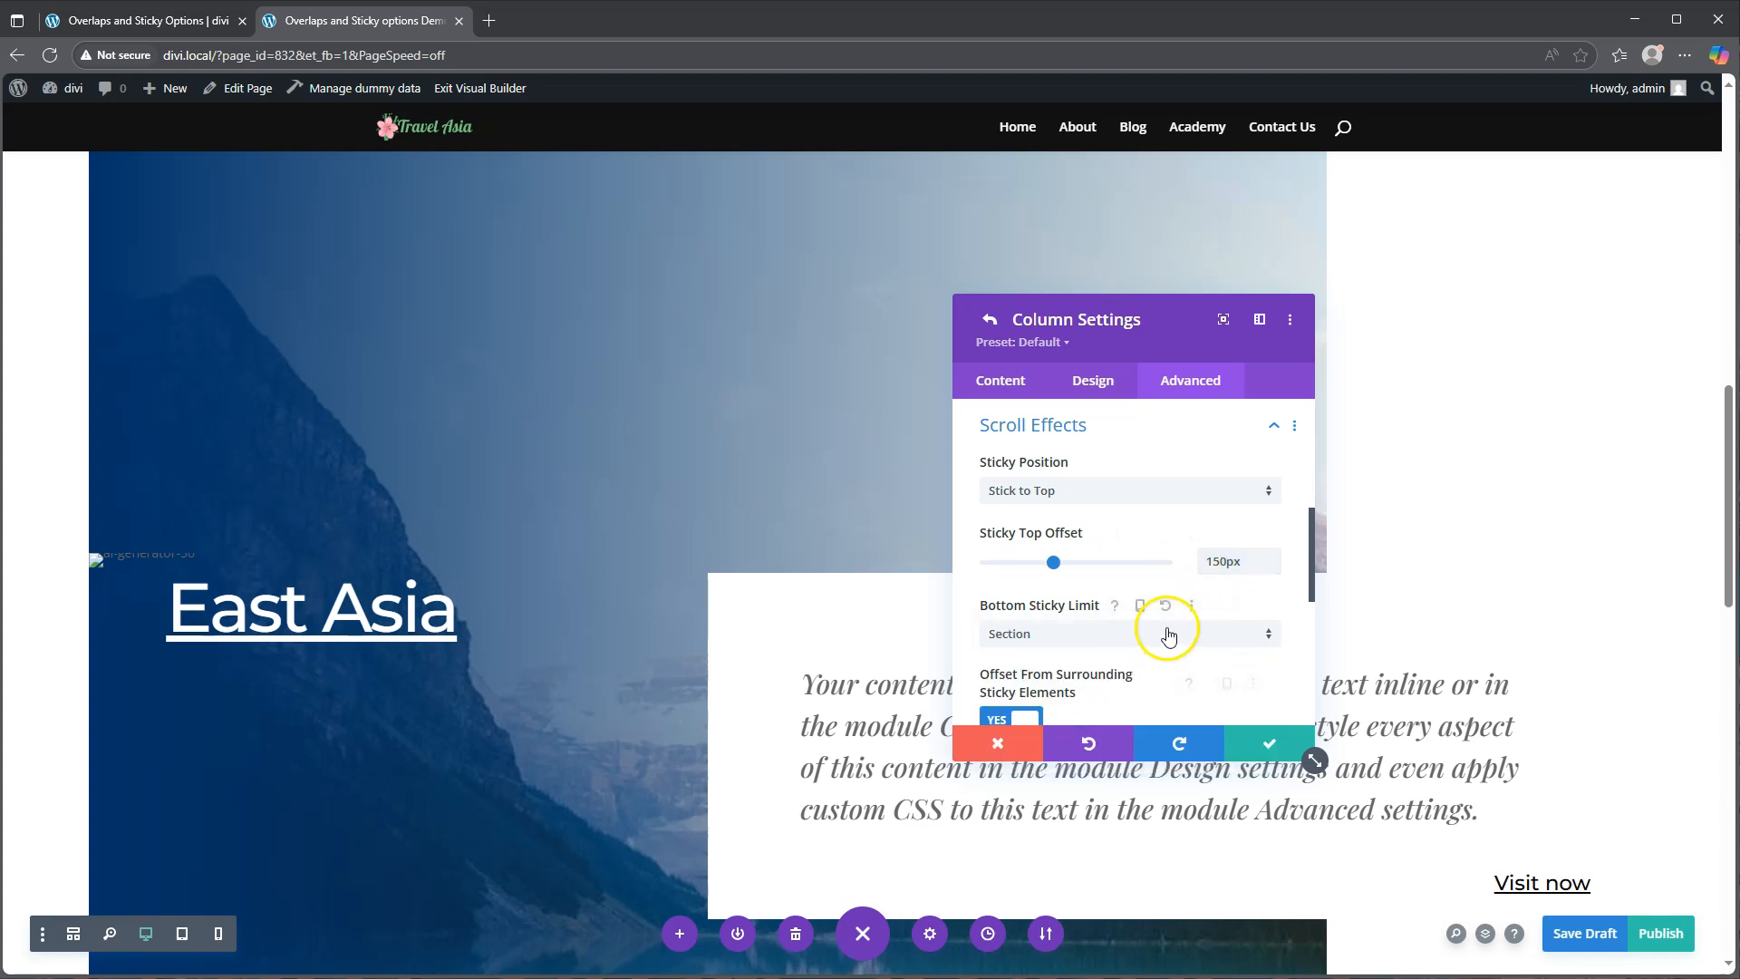
- Turn off the column's offset from surrounding sticky elements and its default-to-sticky style transition, saving the column settings
scroll(1099, 583, down, 2)
click(1019, 538)
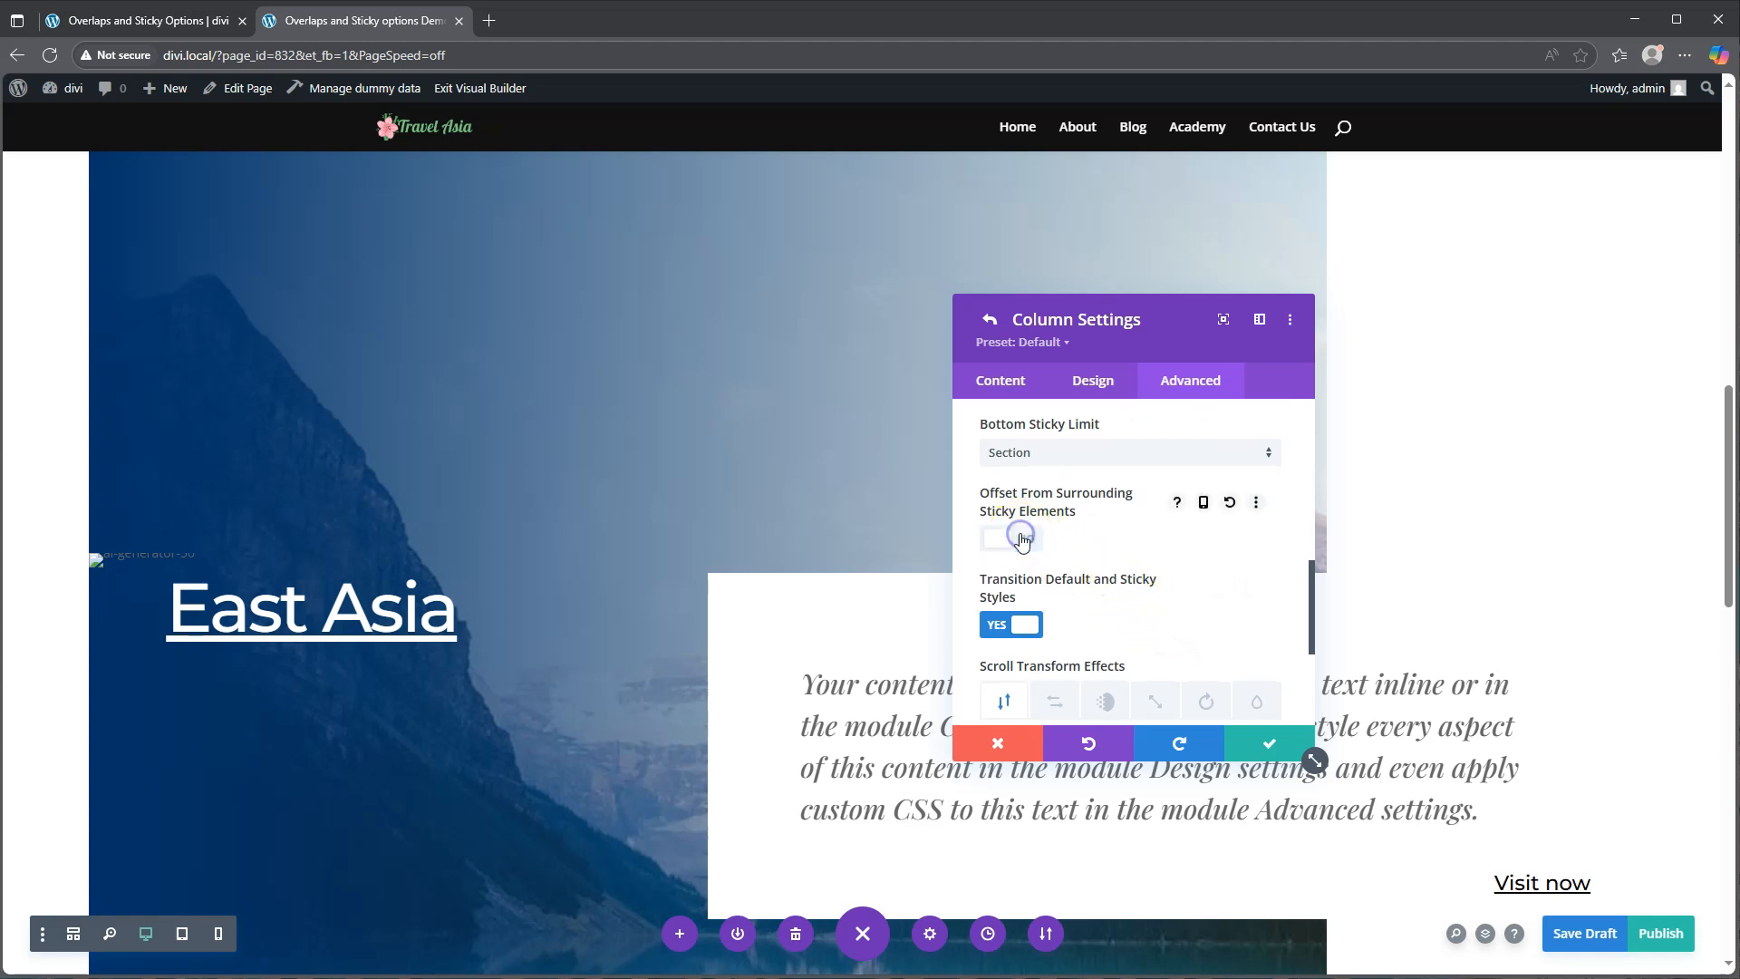
click(1022, 627)
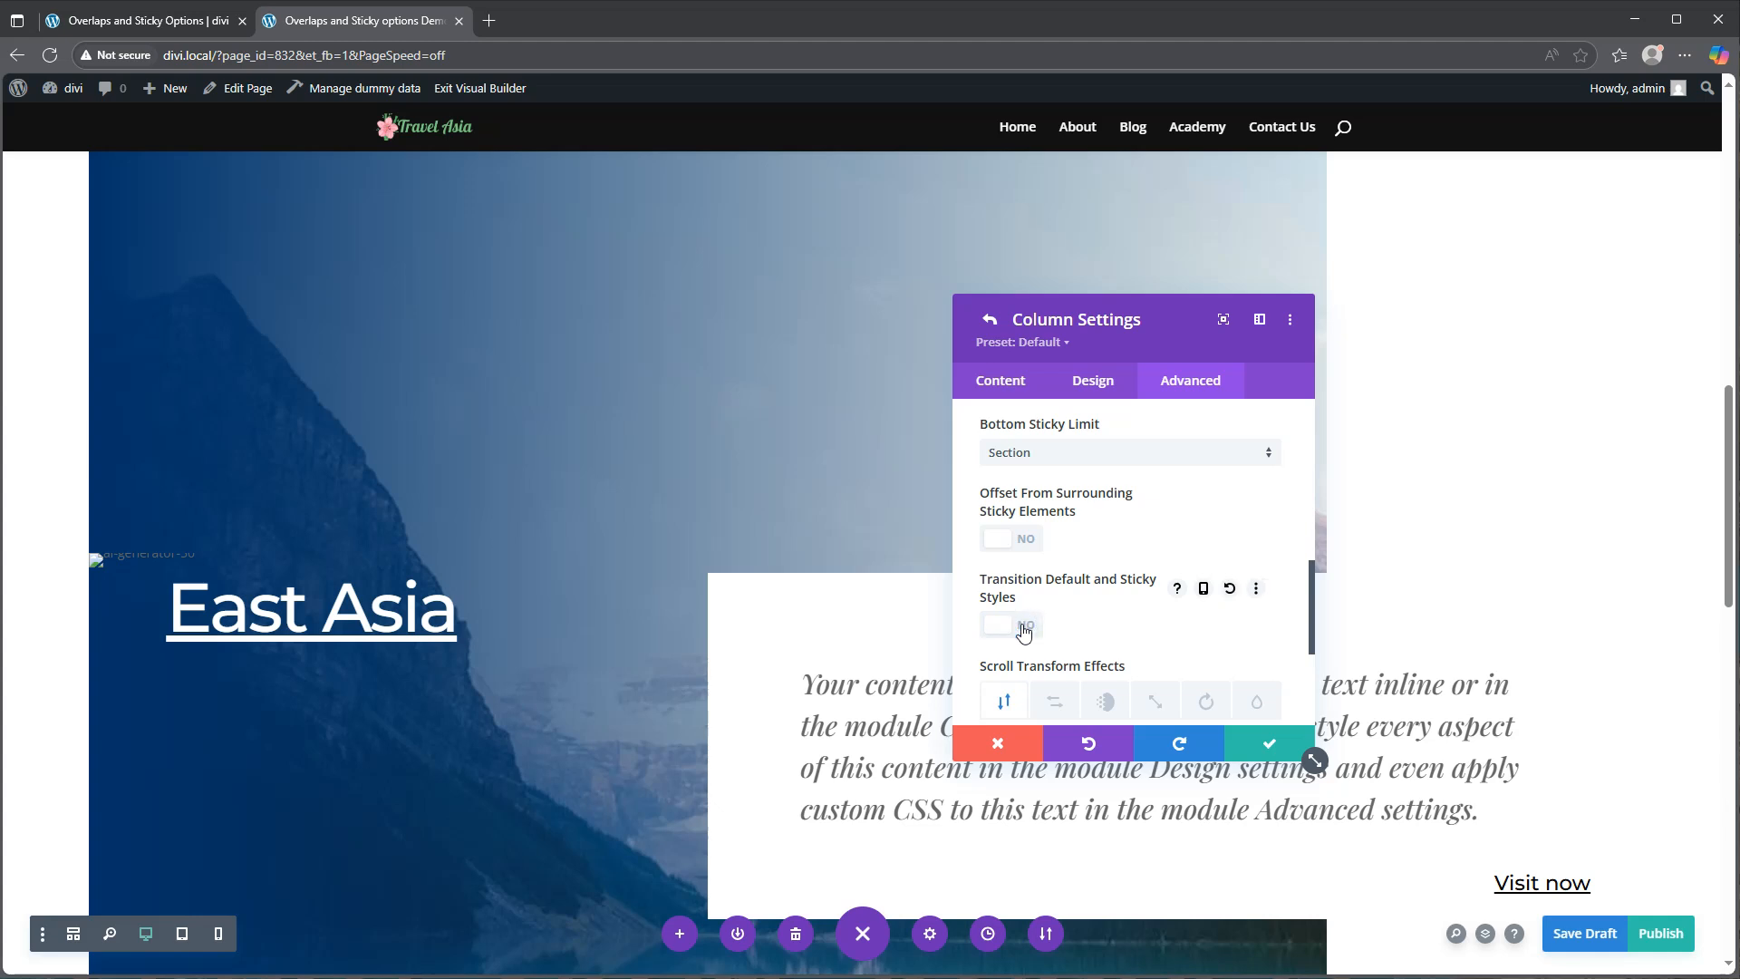
click(1273, 745)
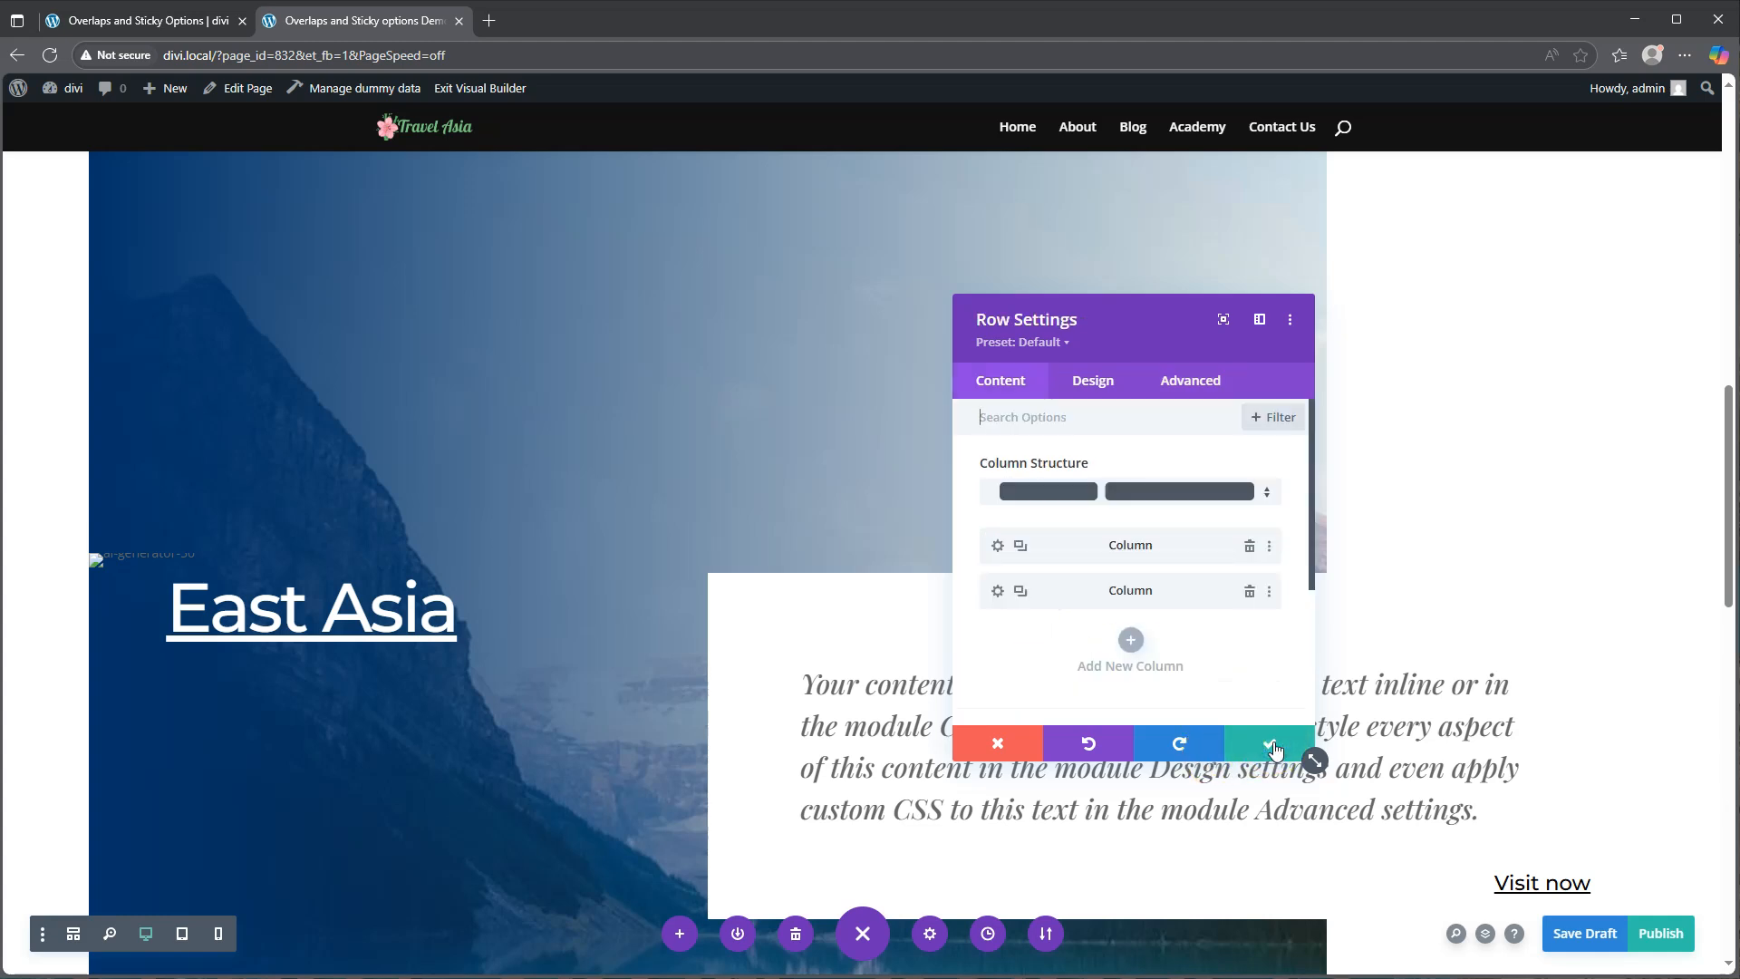
- Save the row settings, and give the East Asia row's placeholder text module a sticky-state background colour of #333333
click(1273, 745)
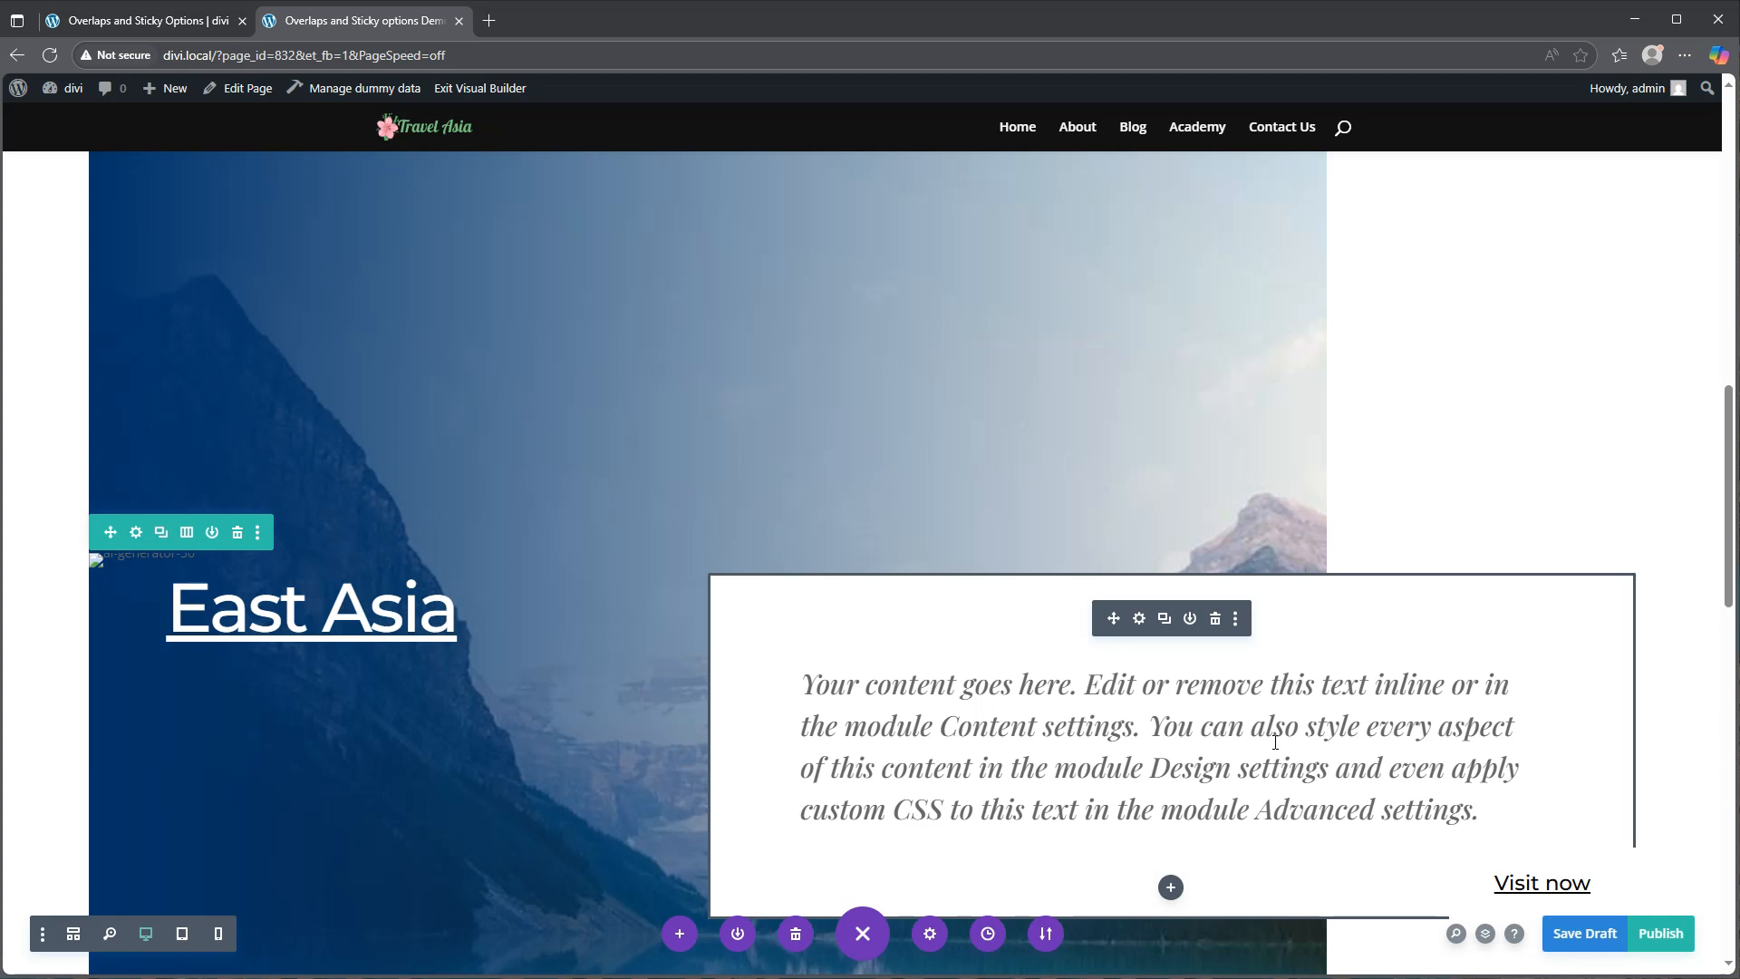
click(1140, 618)
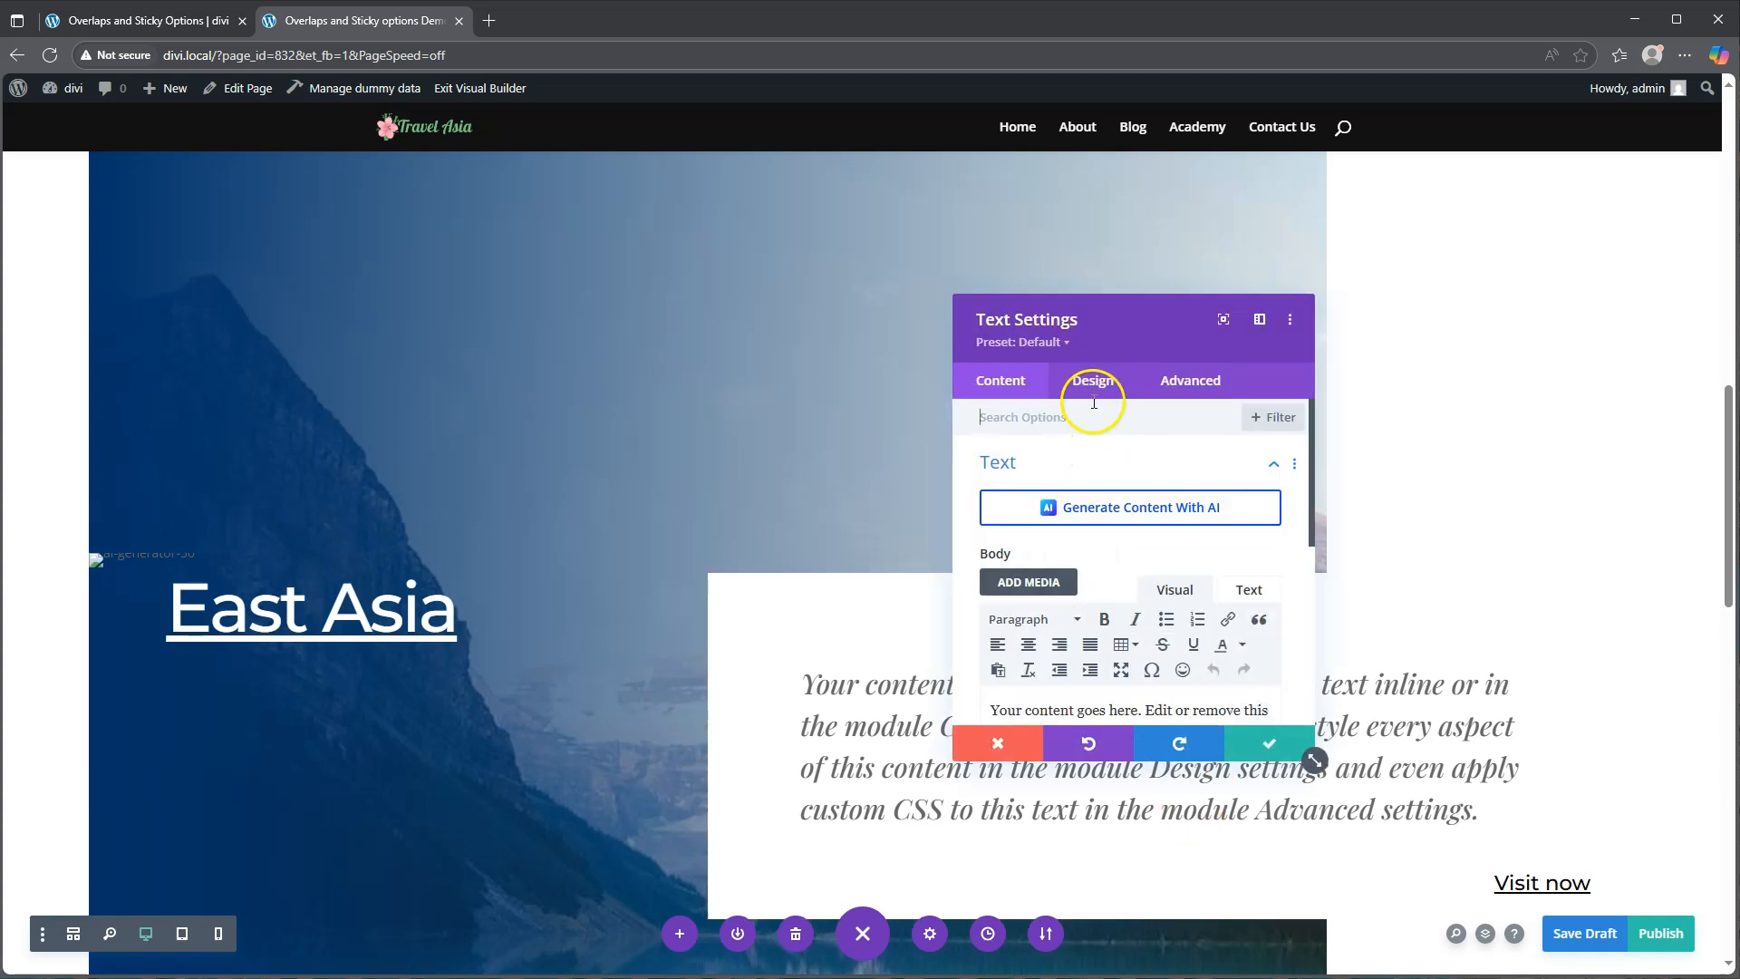
scroll(1097, 503, down, 3)
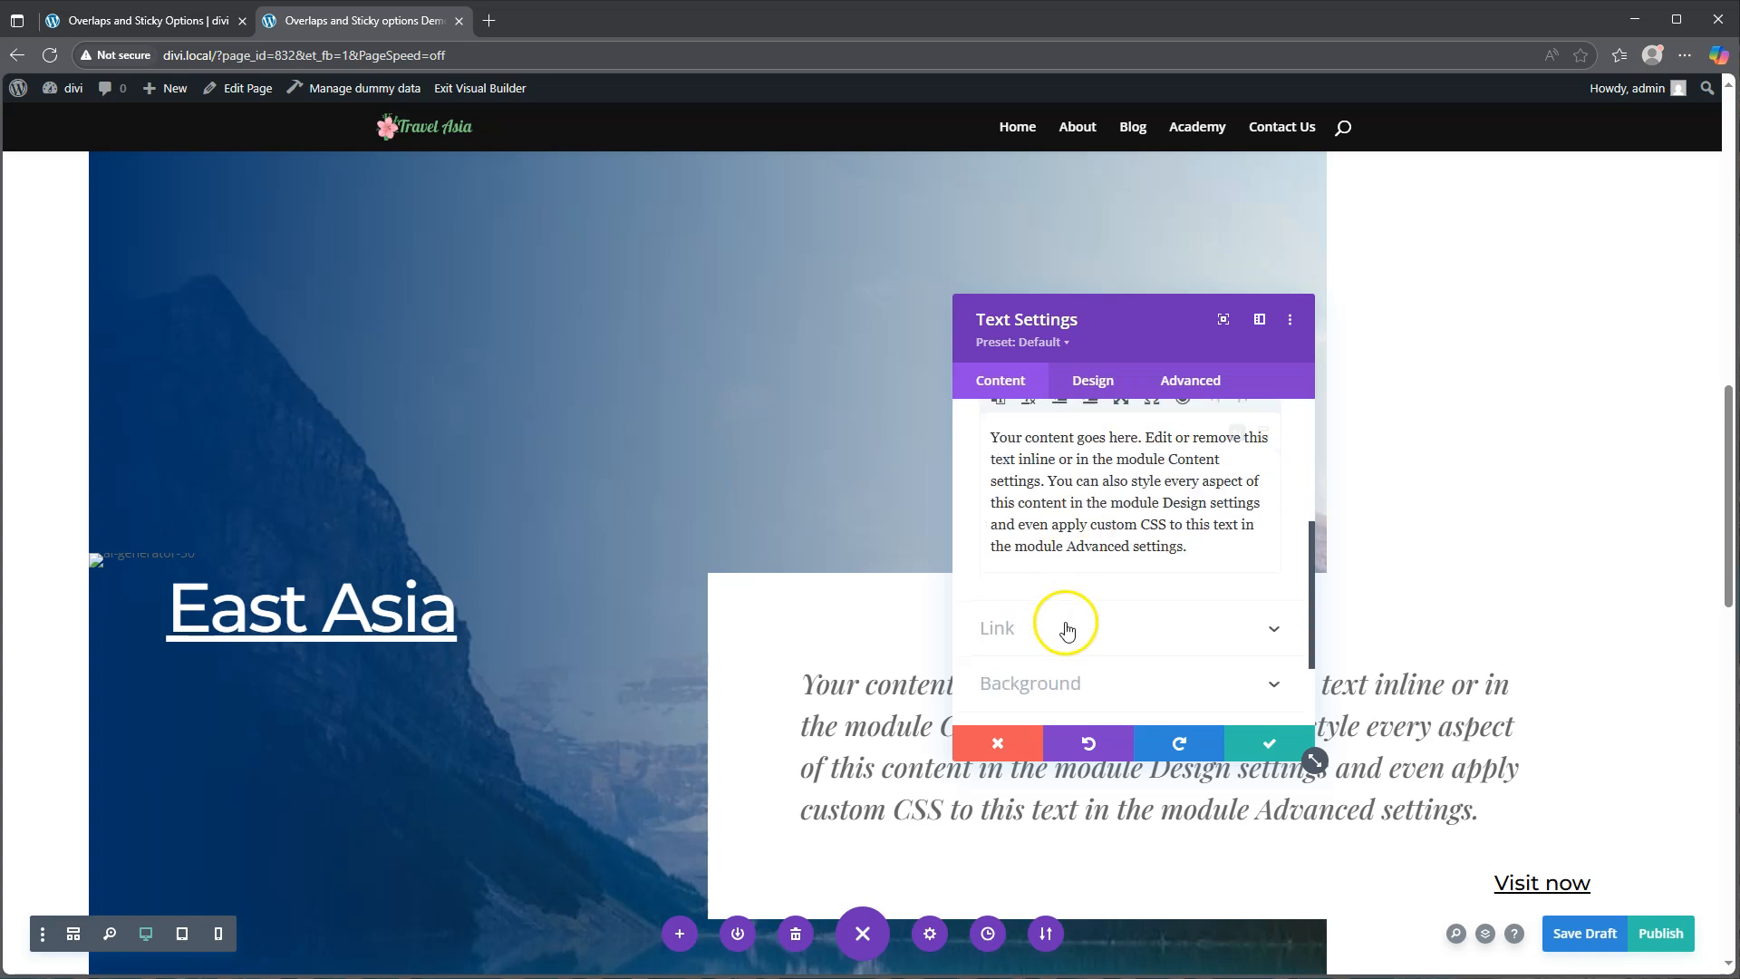
scroll(1056, 621, down, 1)
click(1084, 563)
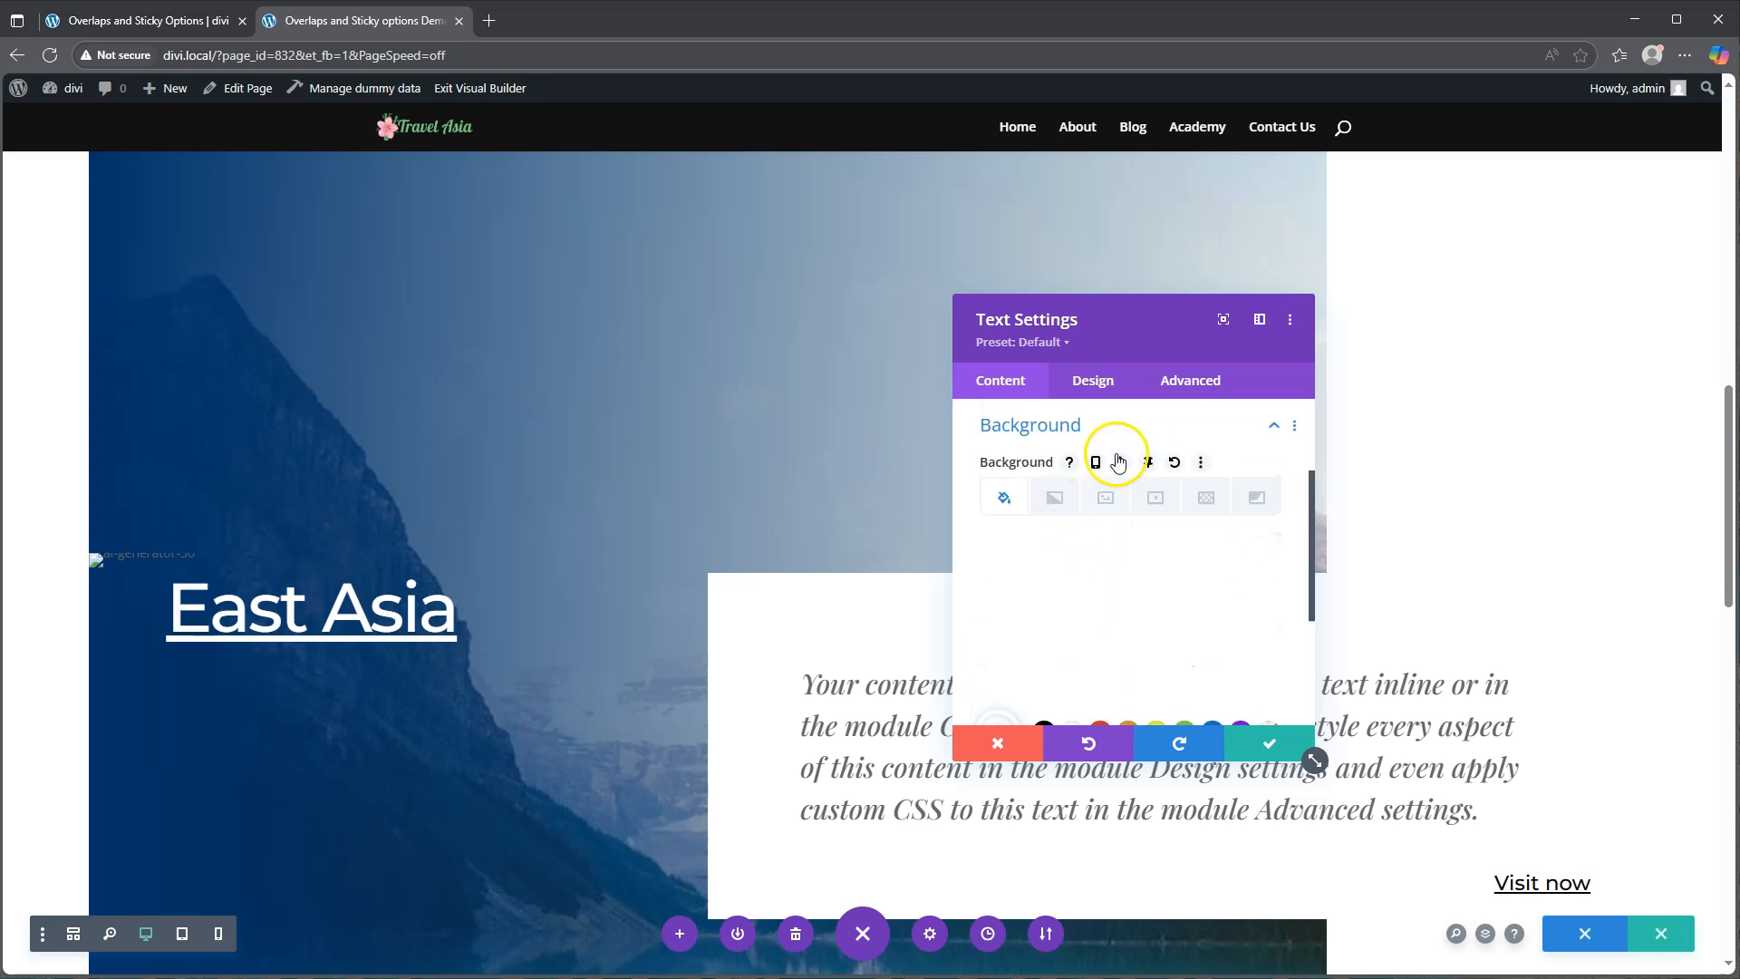
click(1148, 462)
click(1196, 497)
scroll(1102, 641, down, 1)
scroll(1102, 641, down, 1)
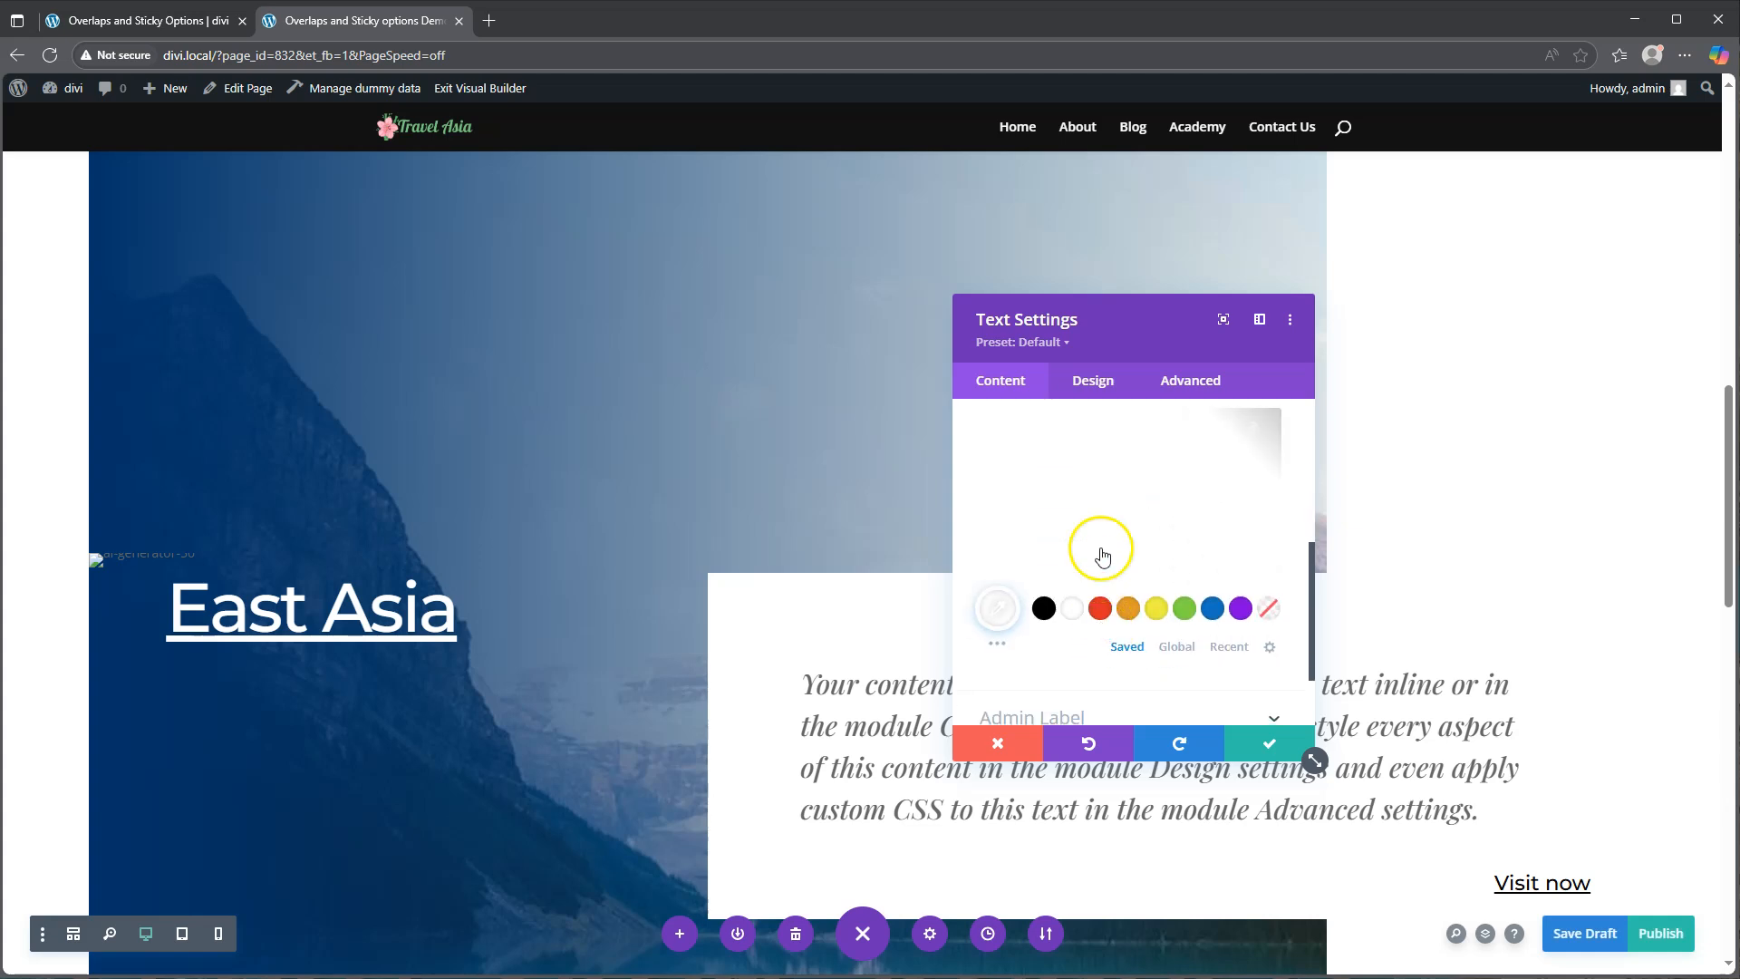
drag(1103, 534, 976, 432)
text(333333)
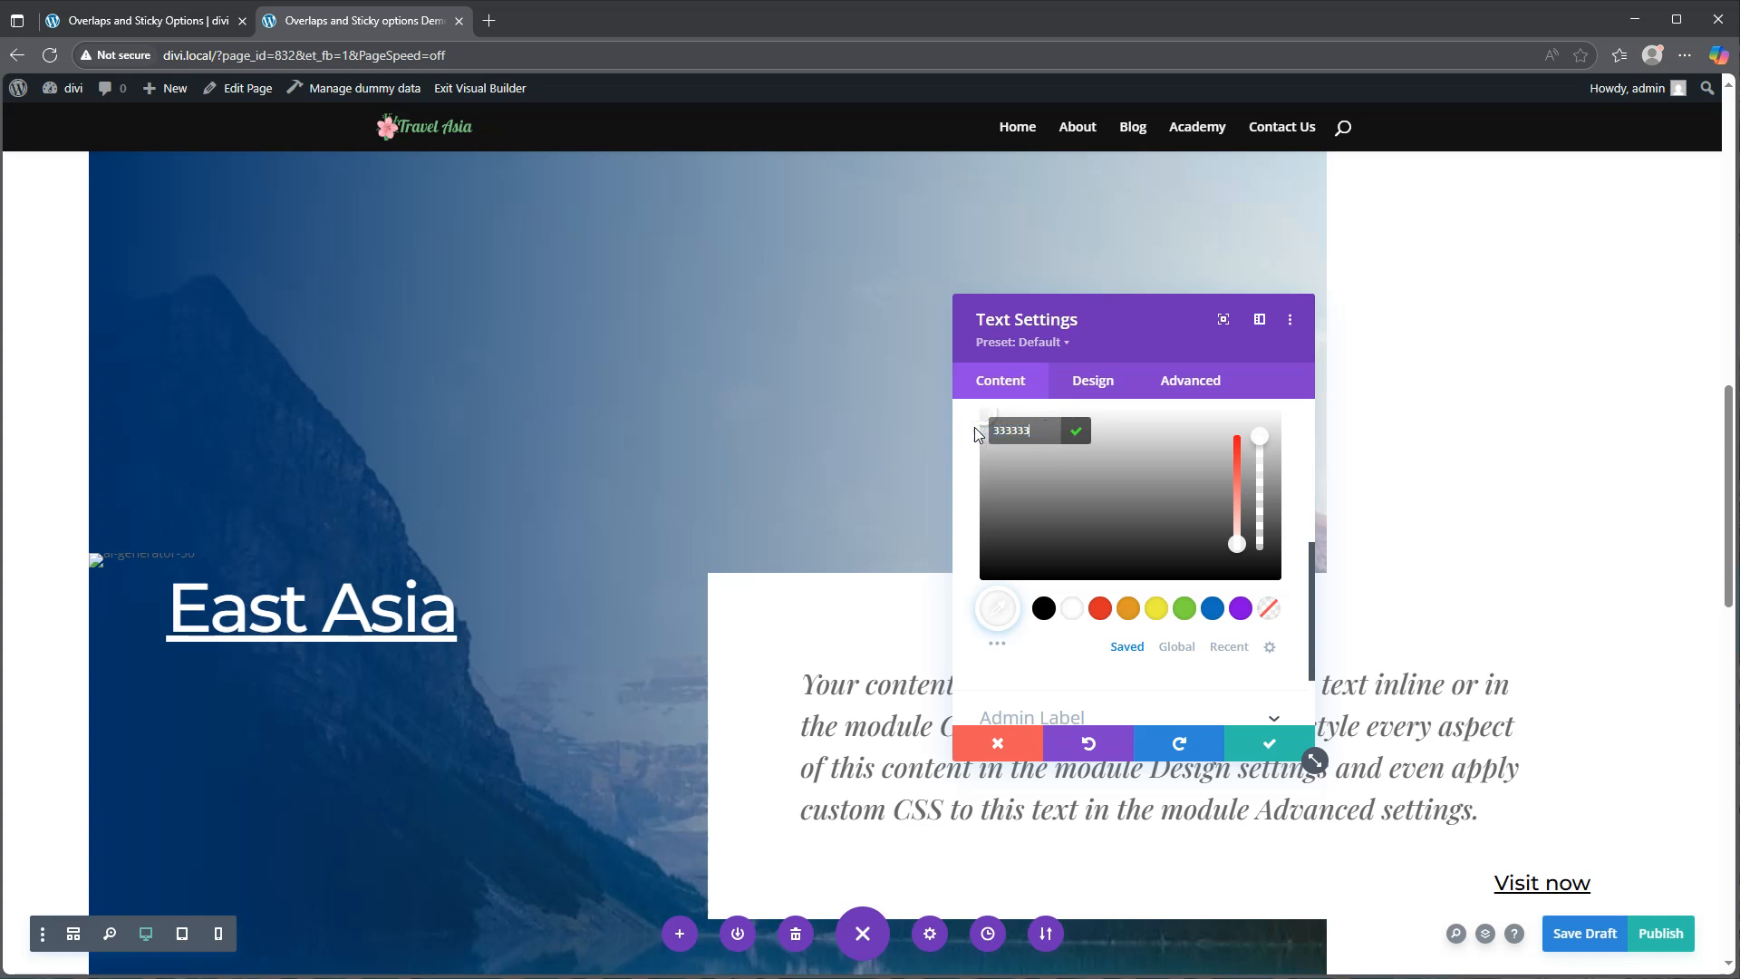
key(Return)
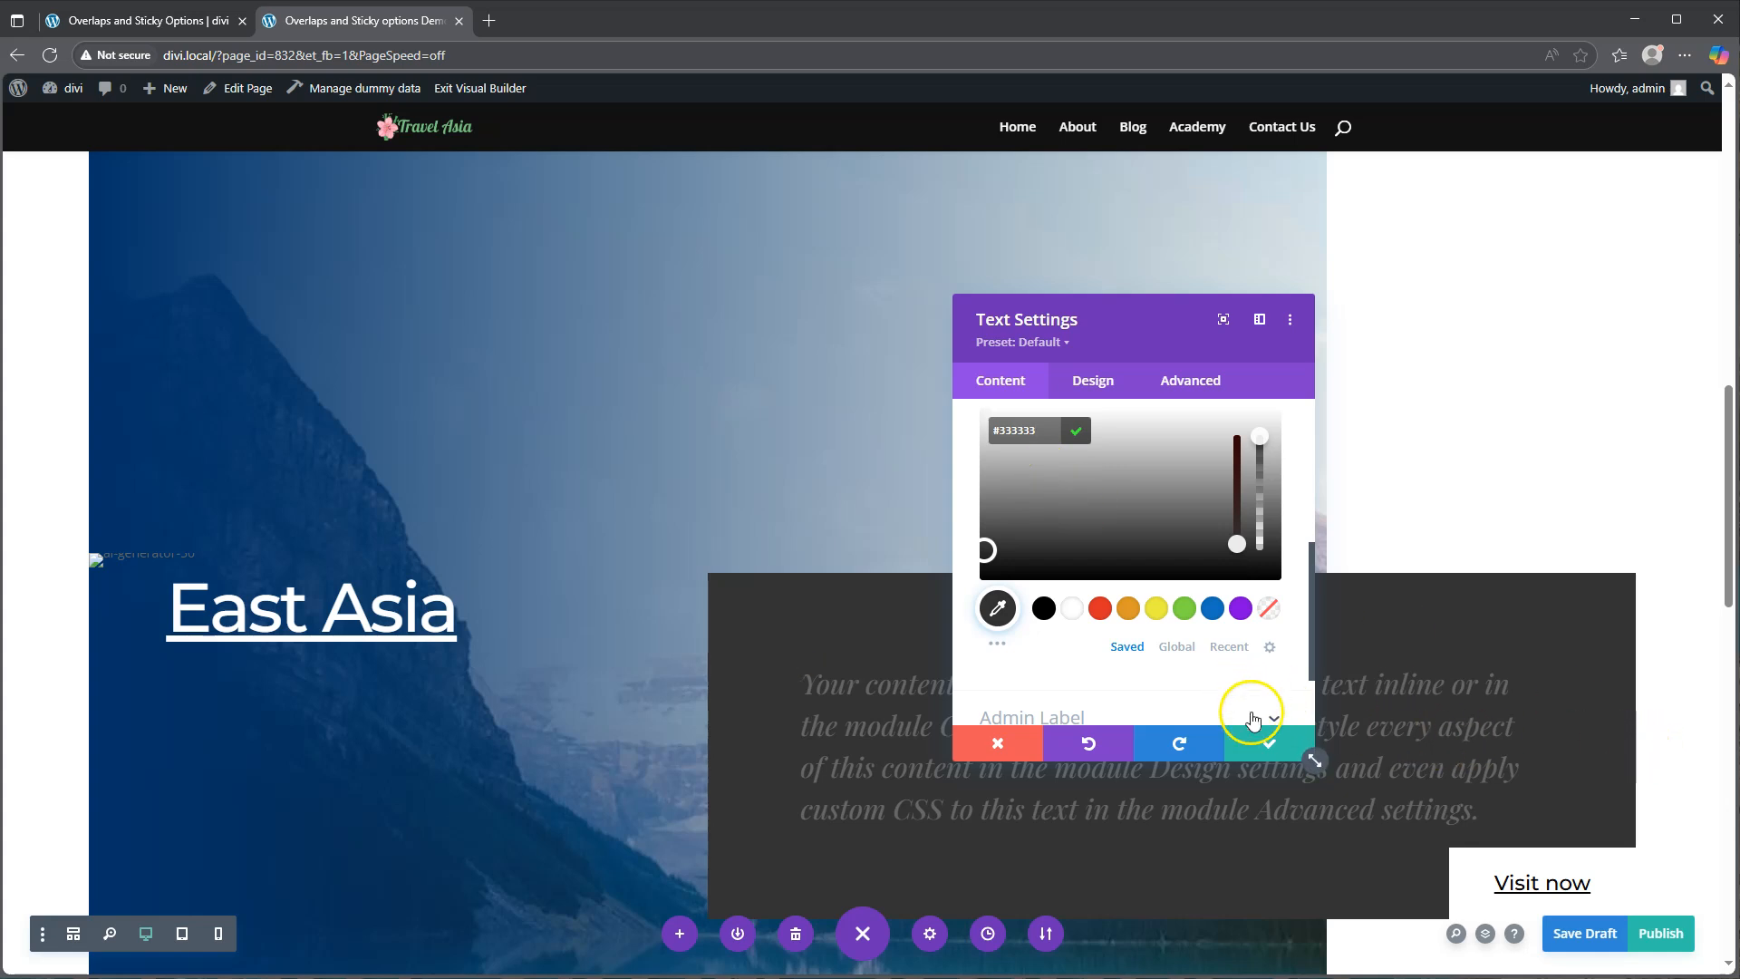
- Set the placeholder text module's sticky-state text colour to white, keeping the desktop colour as it is
click(1096, 381)
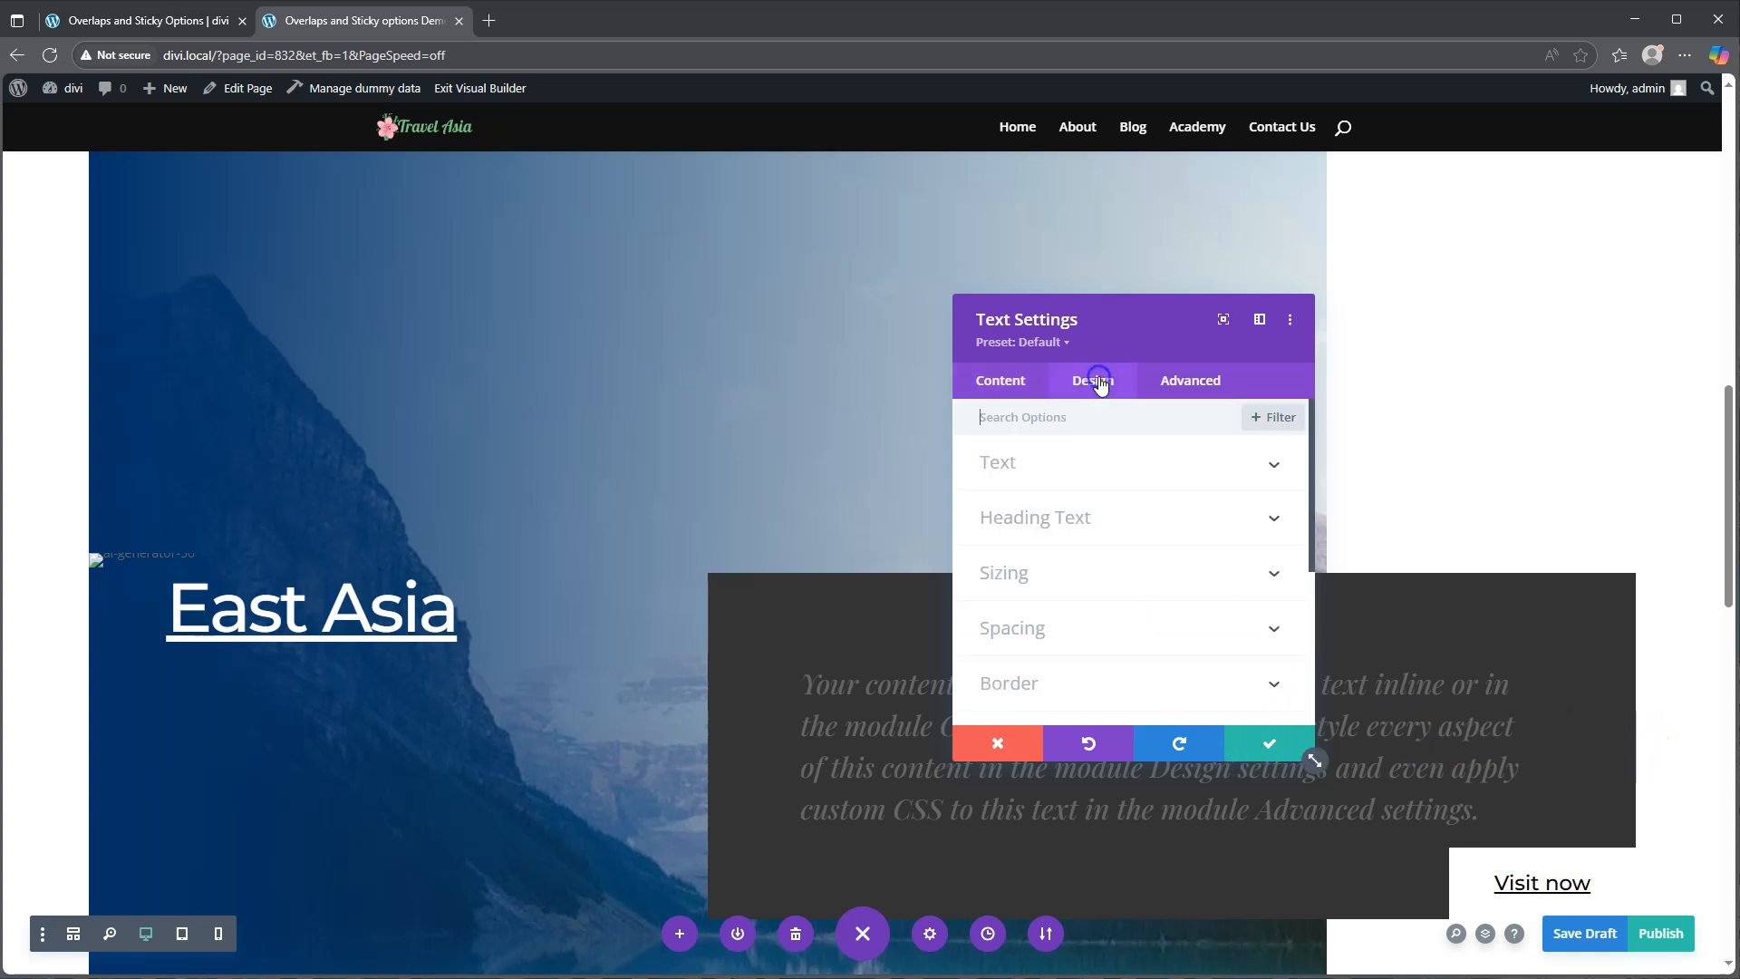
click(1071, 463)
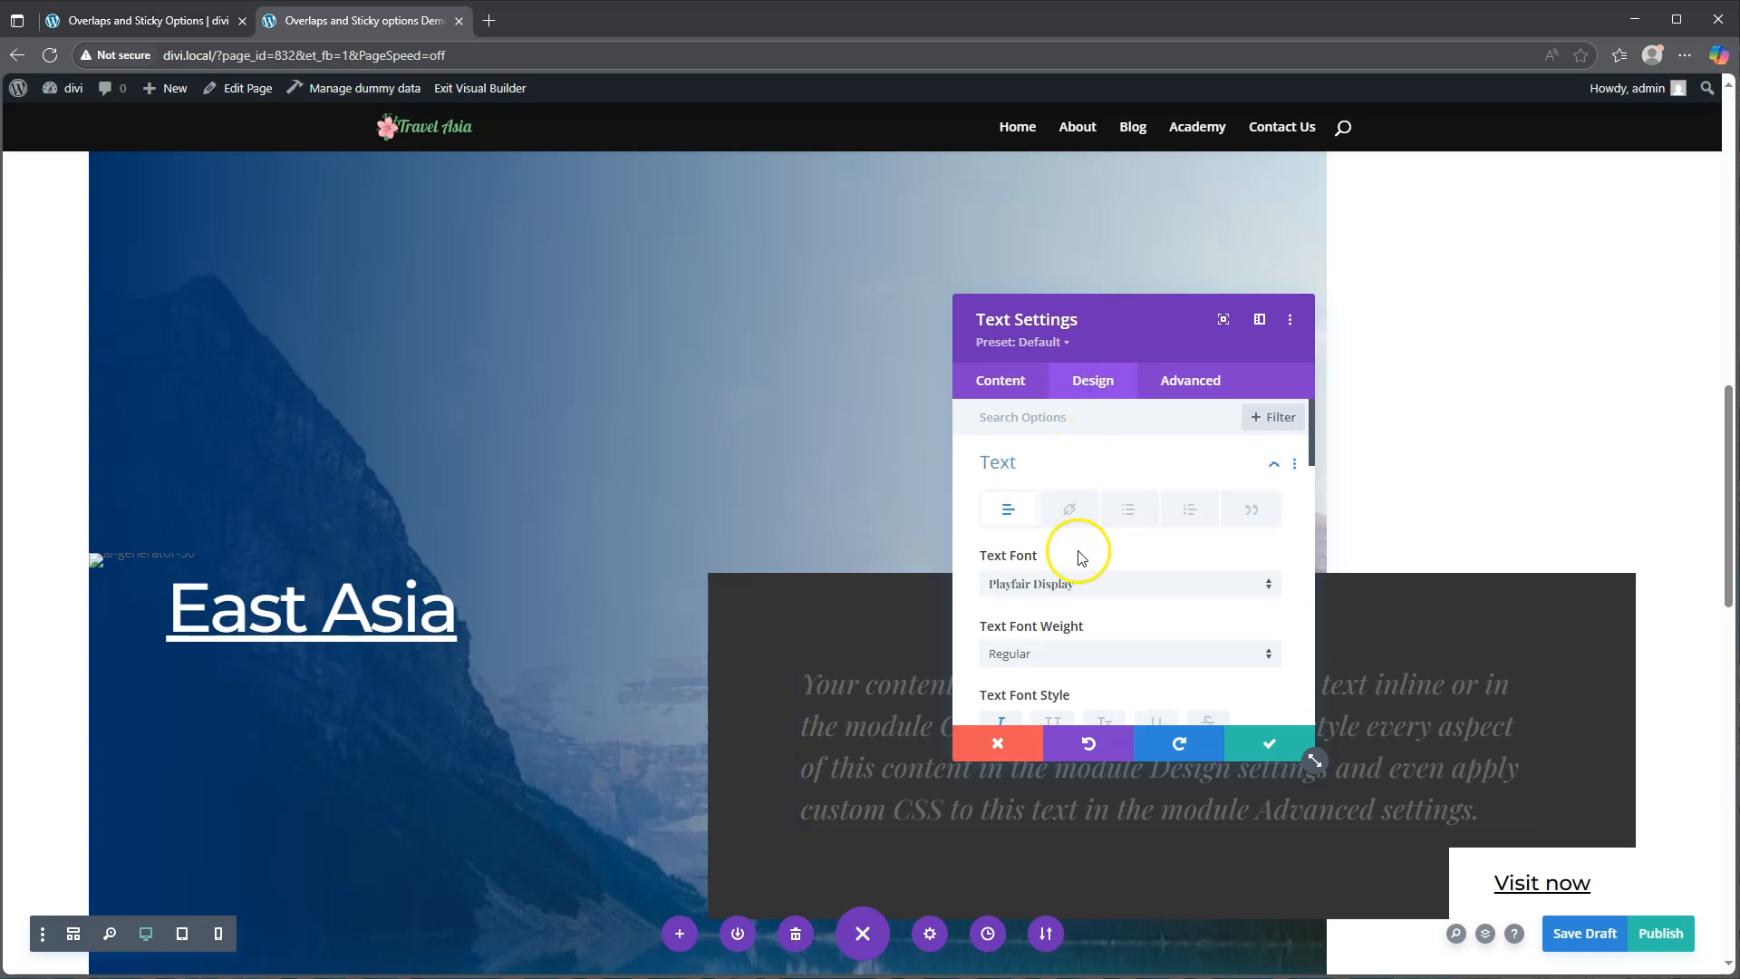
scroll(1082, 557, down, 3)
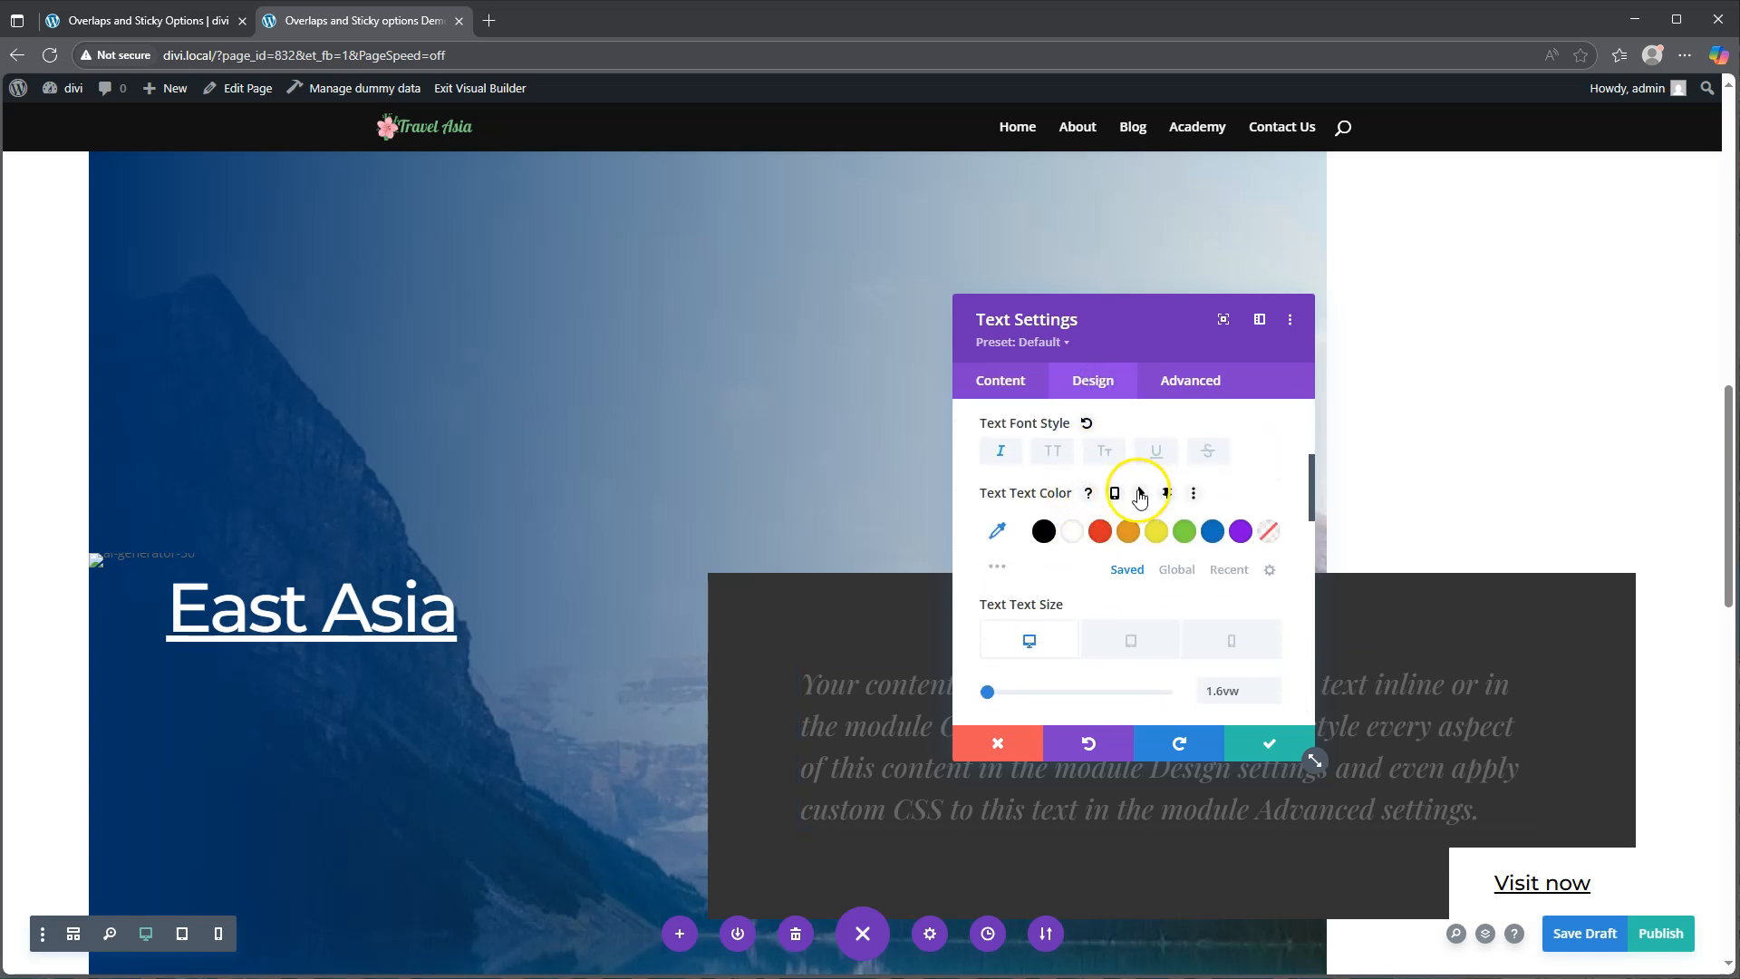
click(1168, 499)
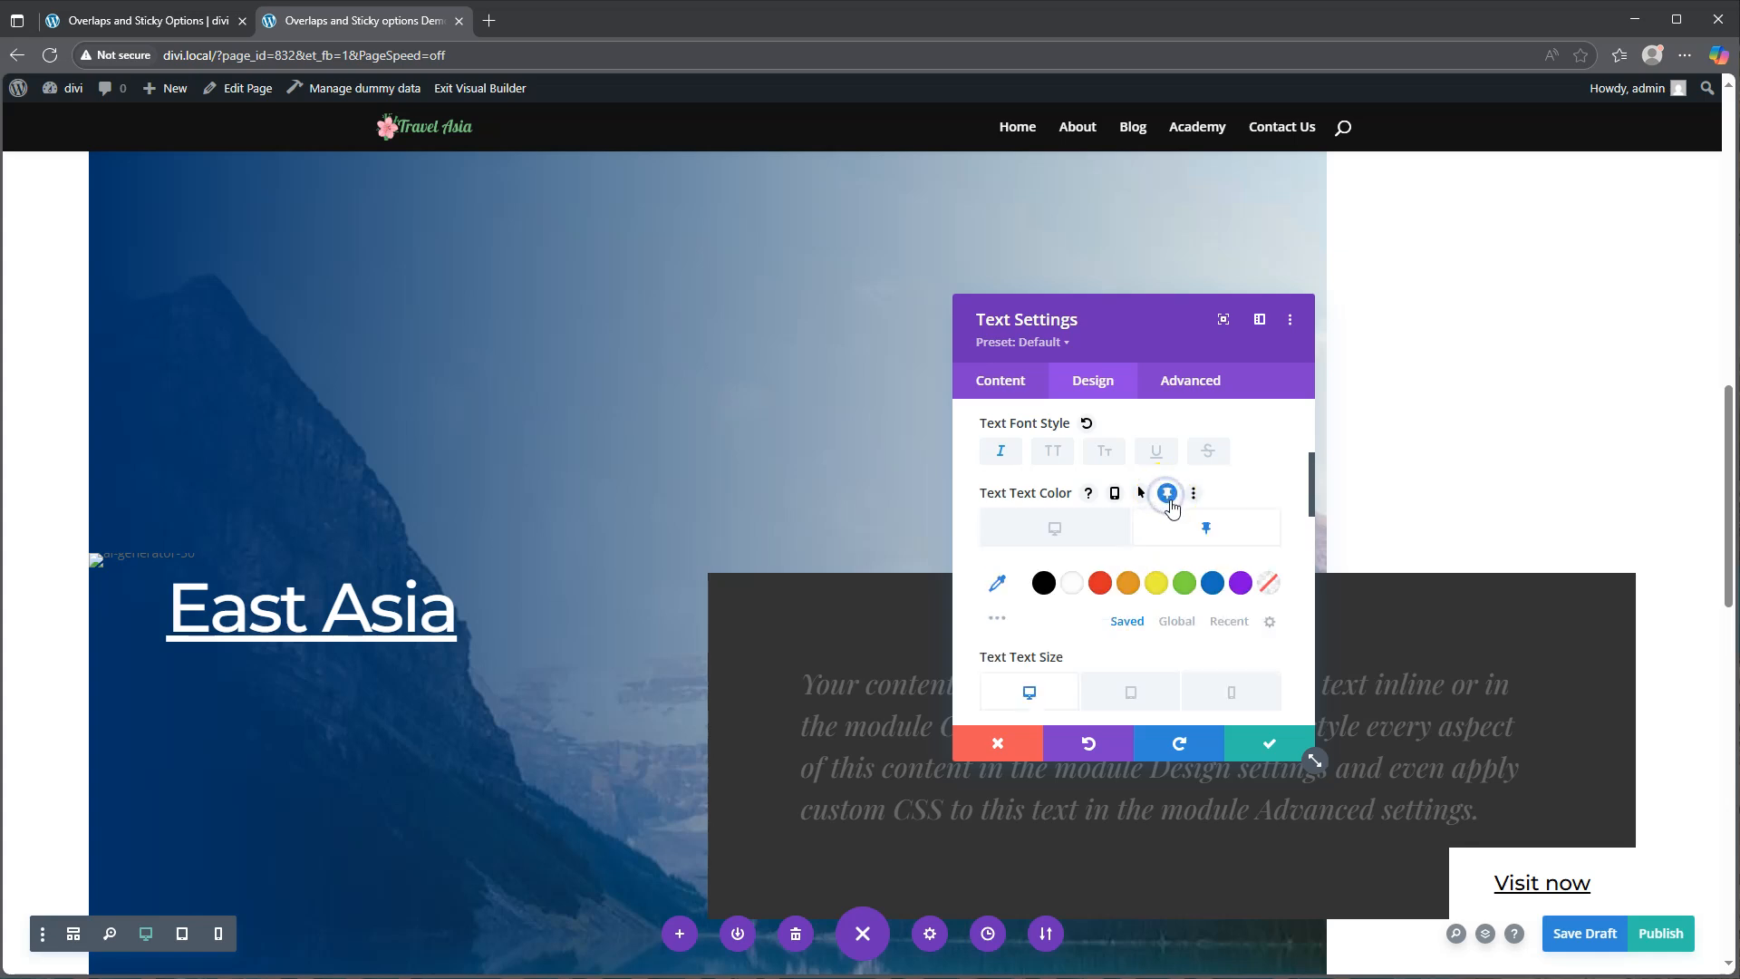
click(1073, 587)
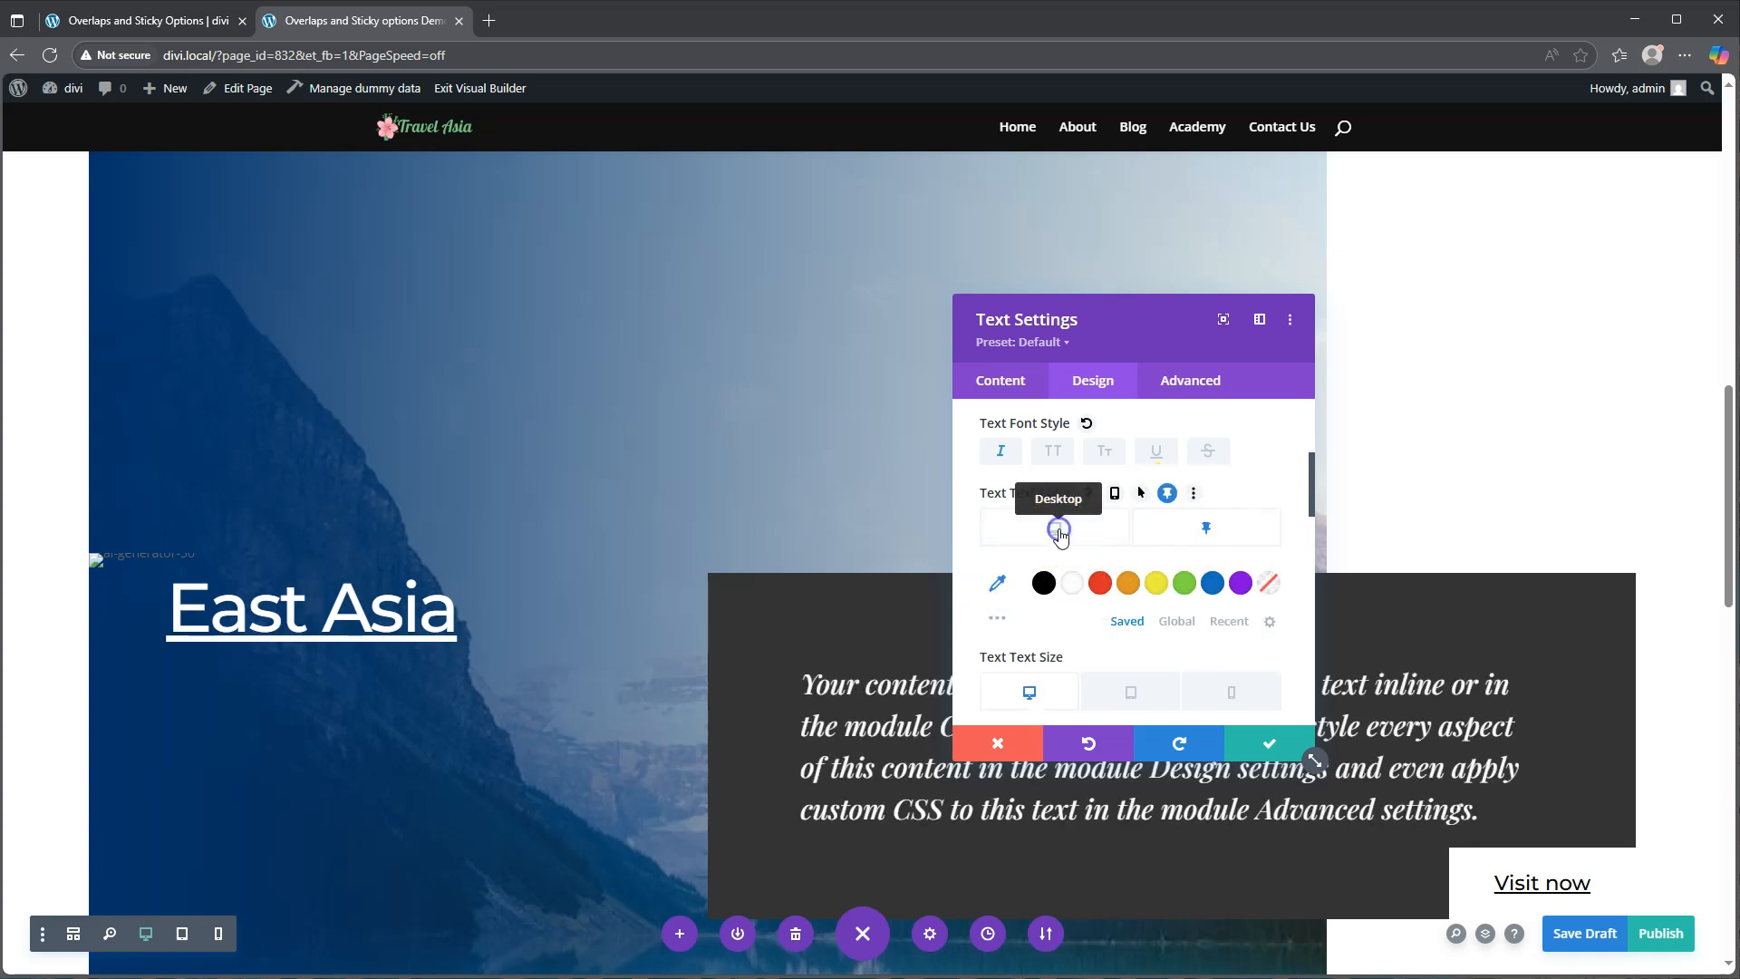
click(1193, 531)
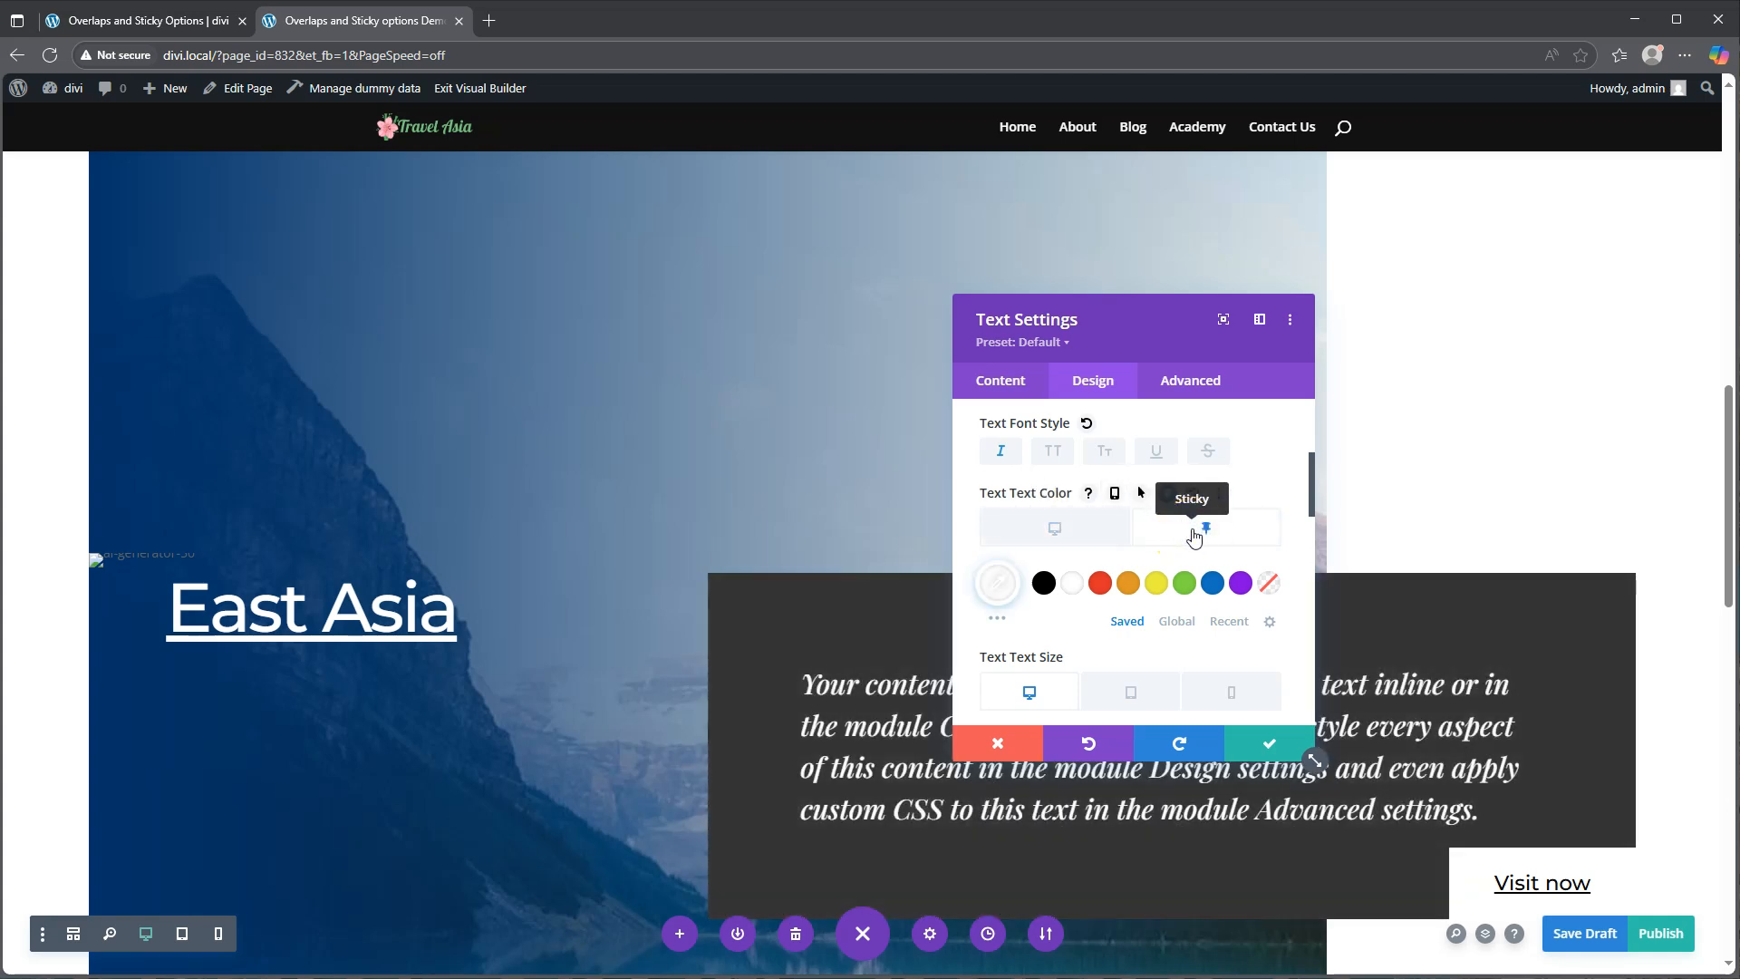
- Set the text module's transition duration to 1000ms and save its settings
click(1189, 380)
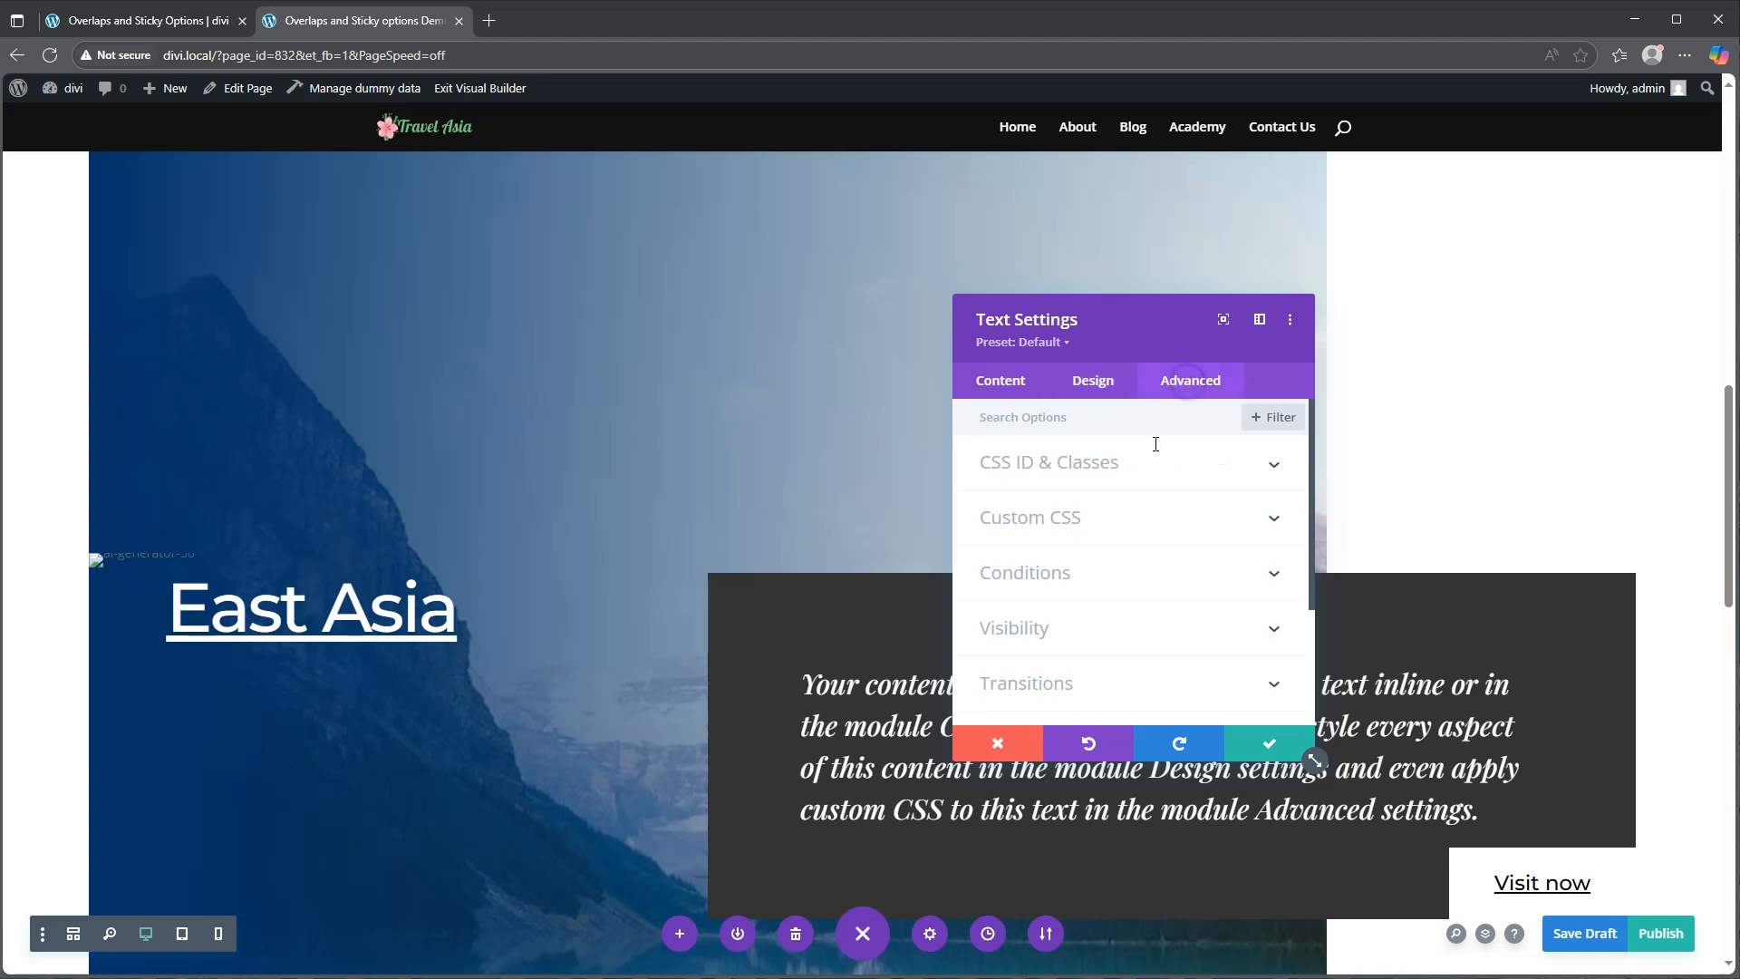
click(1097, 677)
click(1225, 490)
text(1000ms)
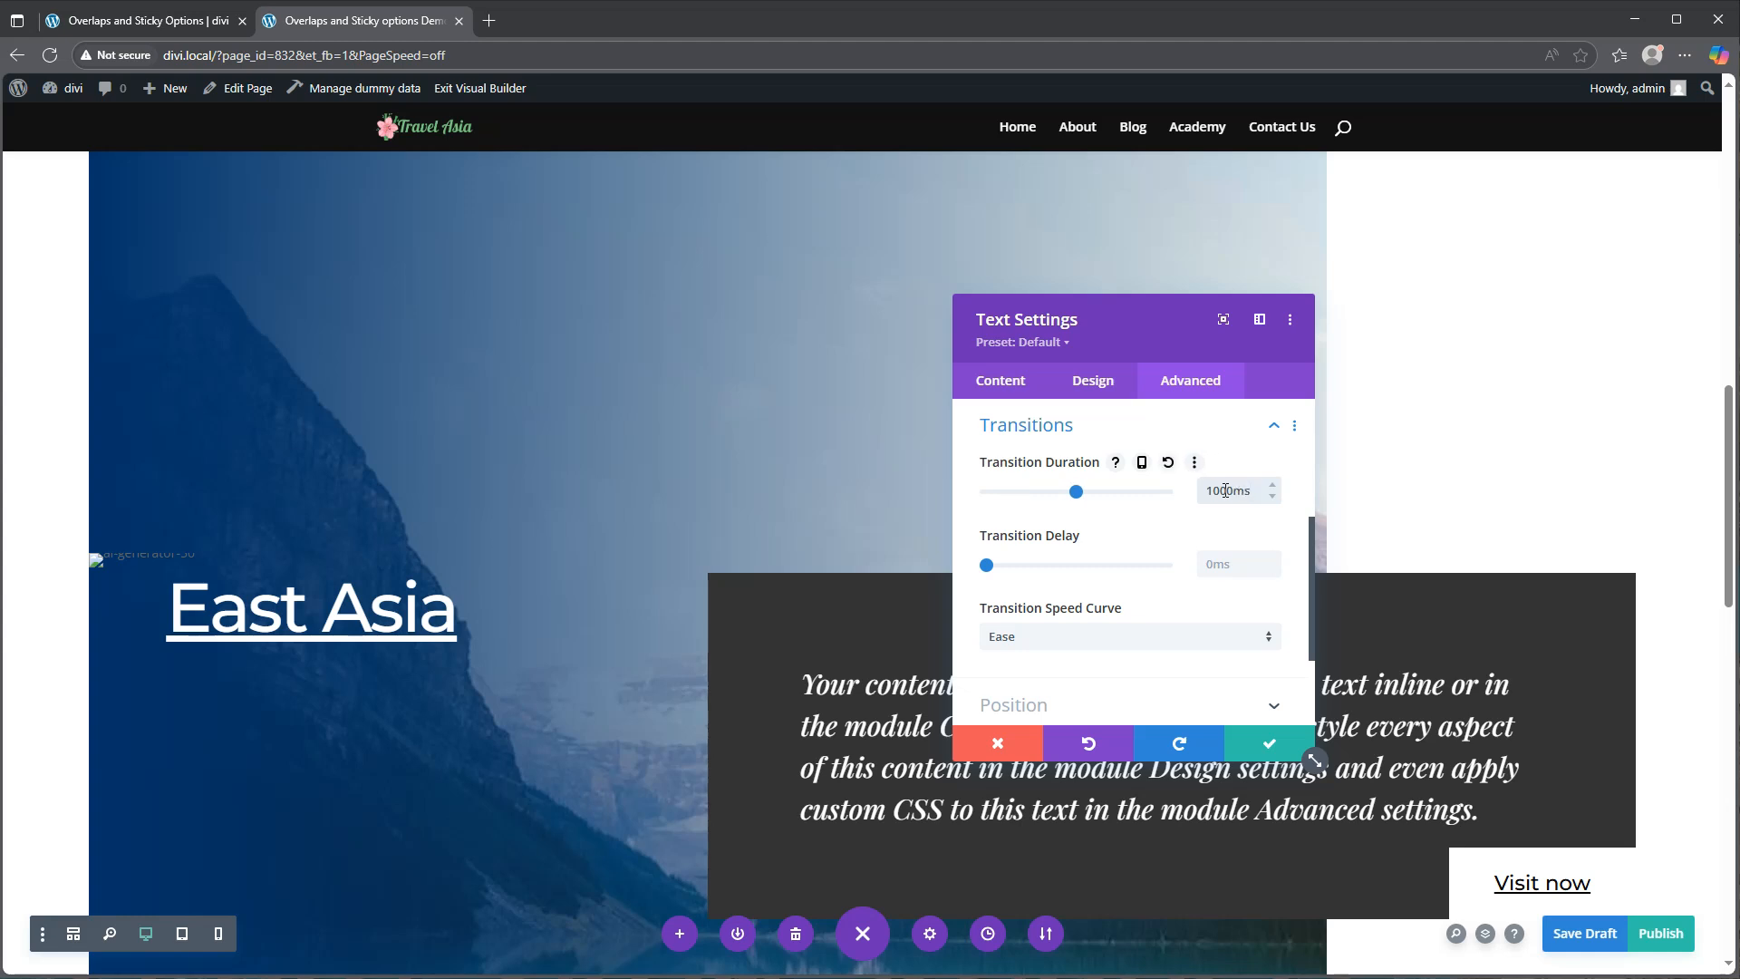
click(1270, 744)
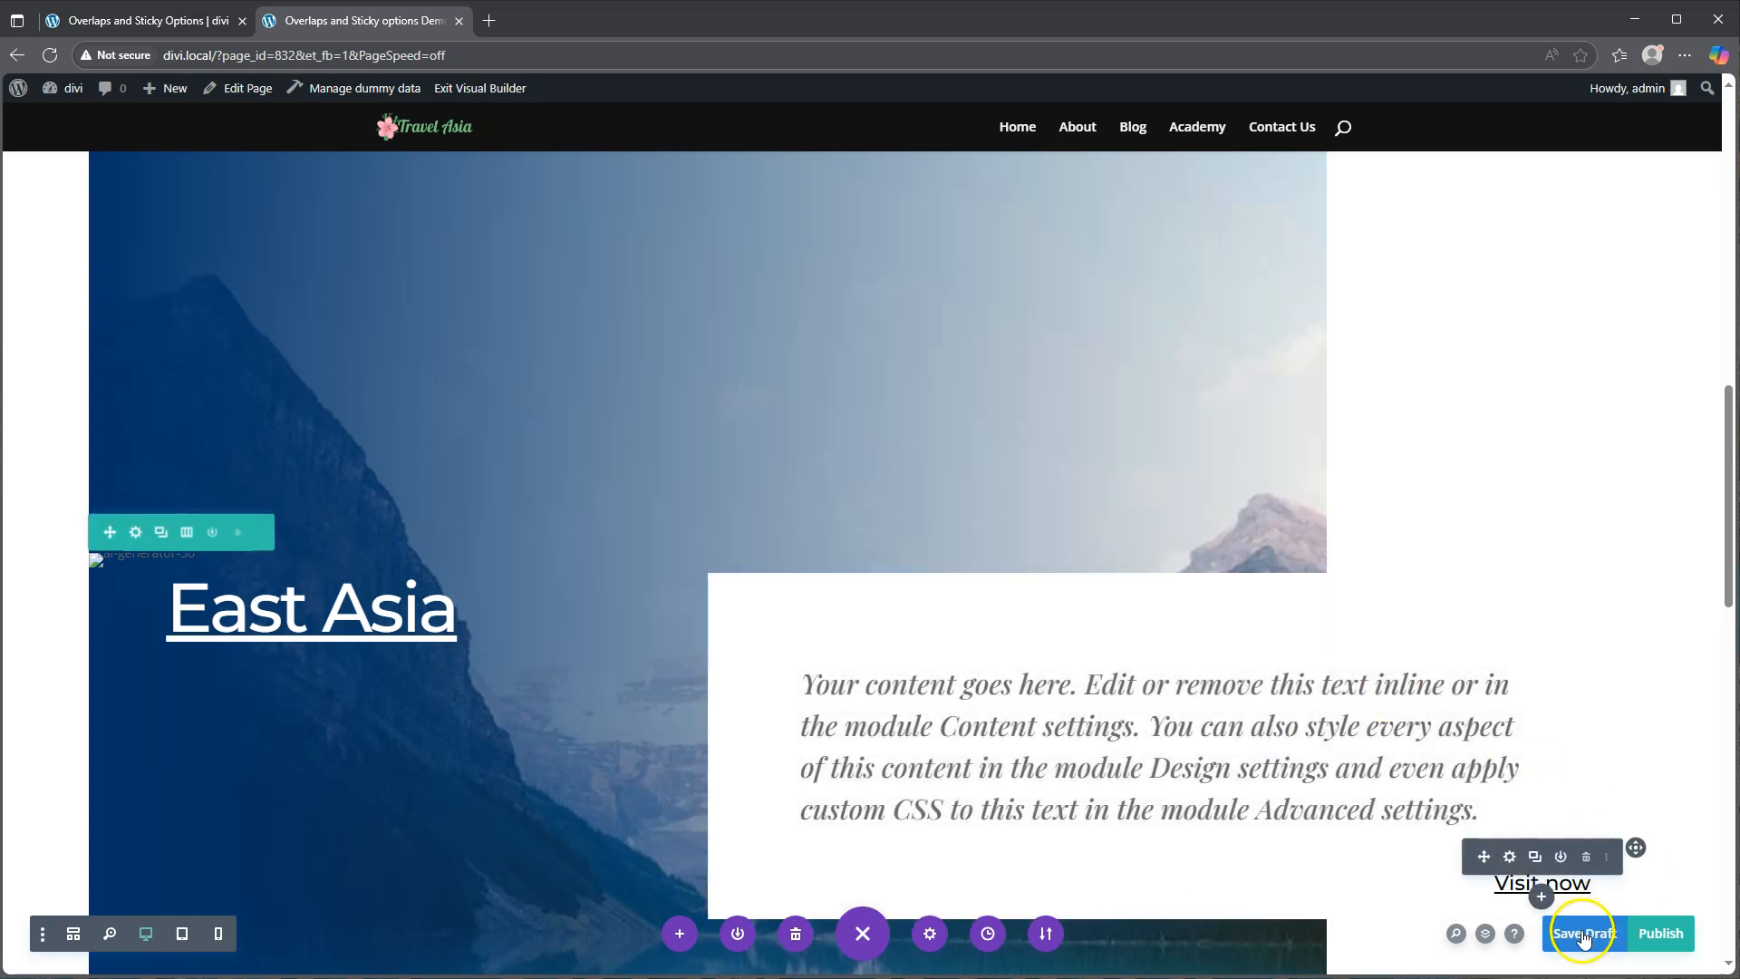
- Save the page as a draft and exit the Visual Builder to the live page
click(1580, 935)
scroll(1116, 485, up, 10)
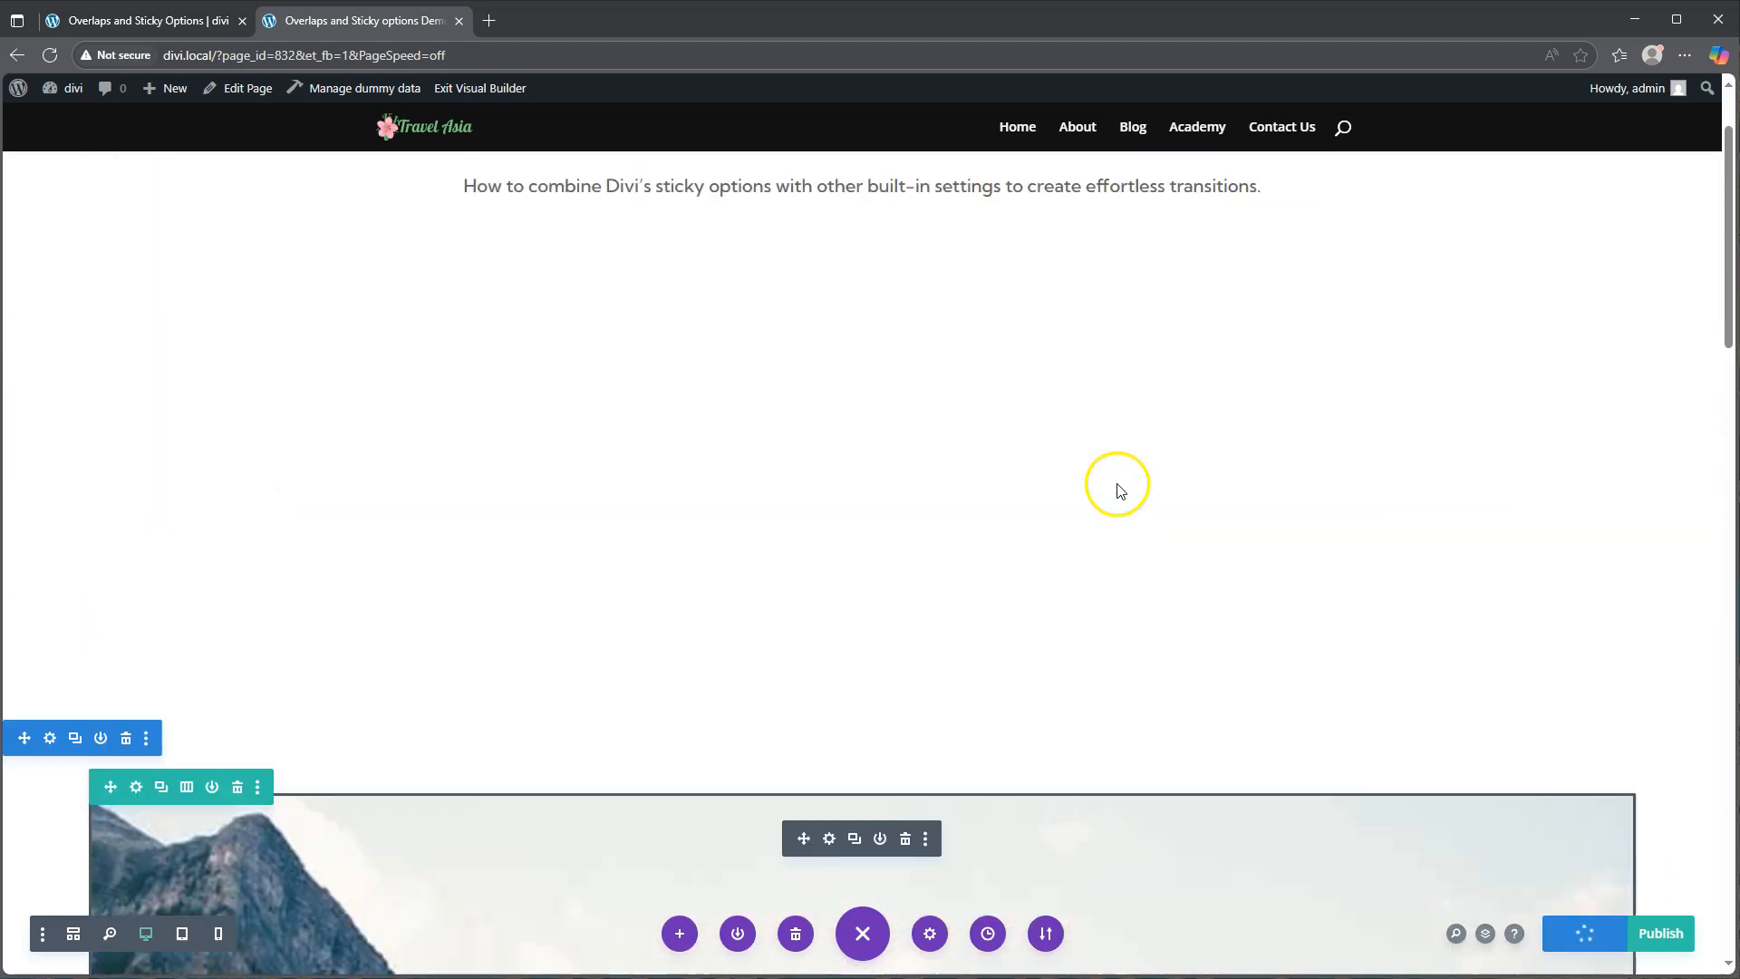
click(480, 90)
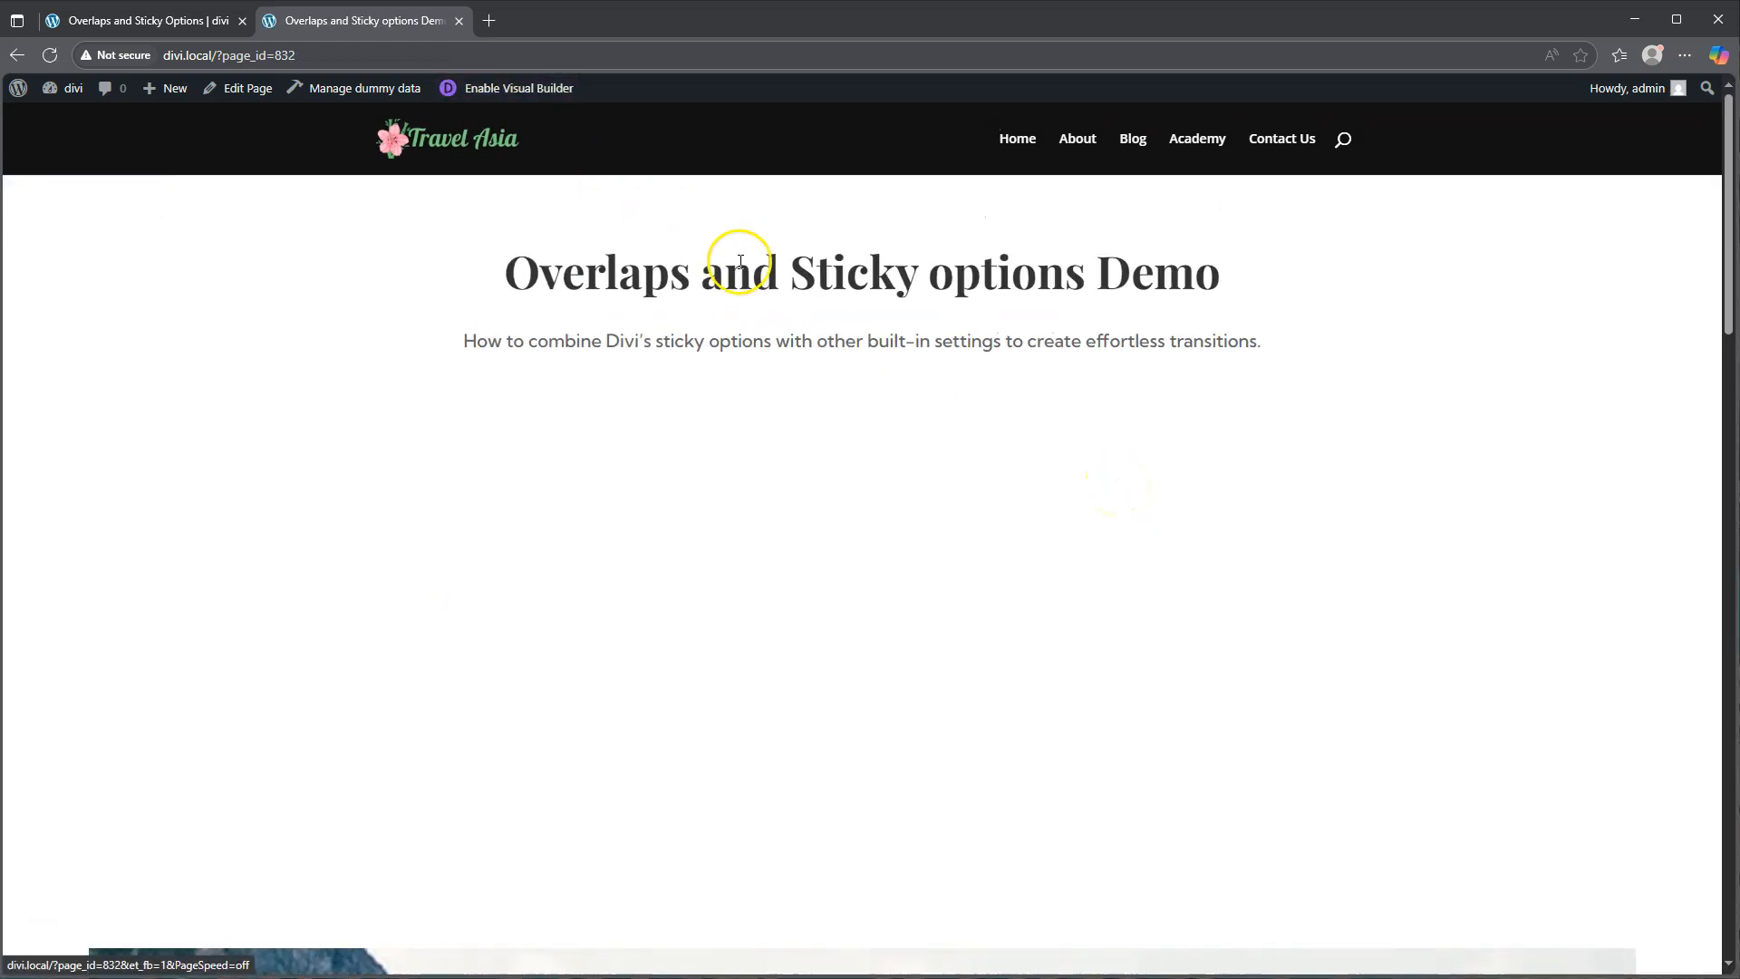
- Examine how the heading image and the East Asia text box behave on the live page from the heading down to the footer
scroll(785, 467, down, 3)
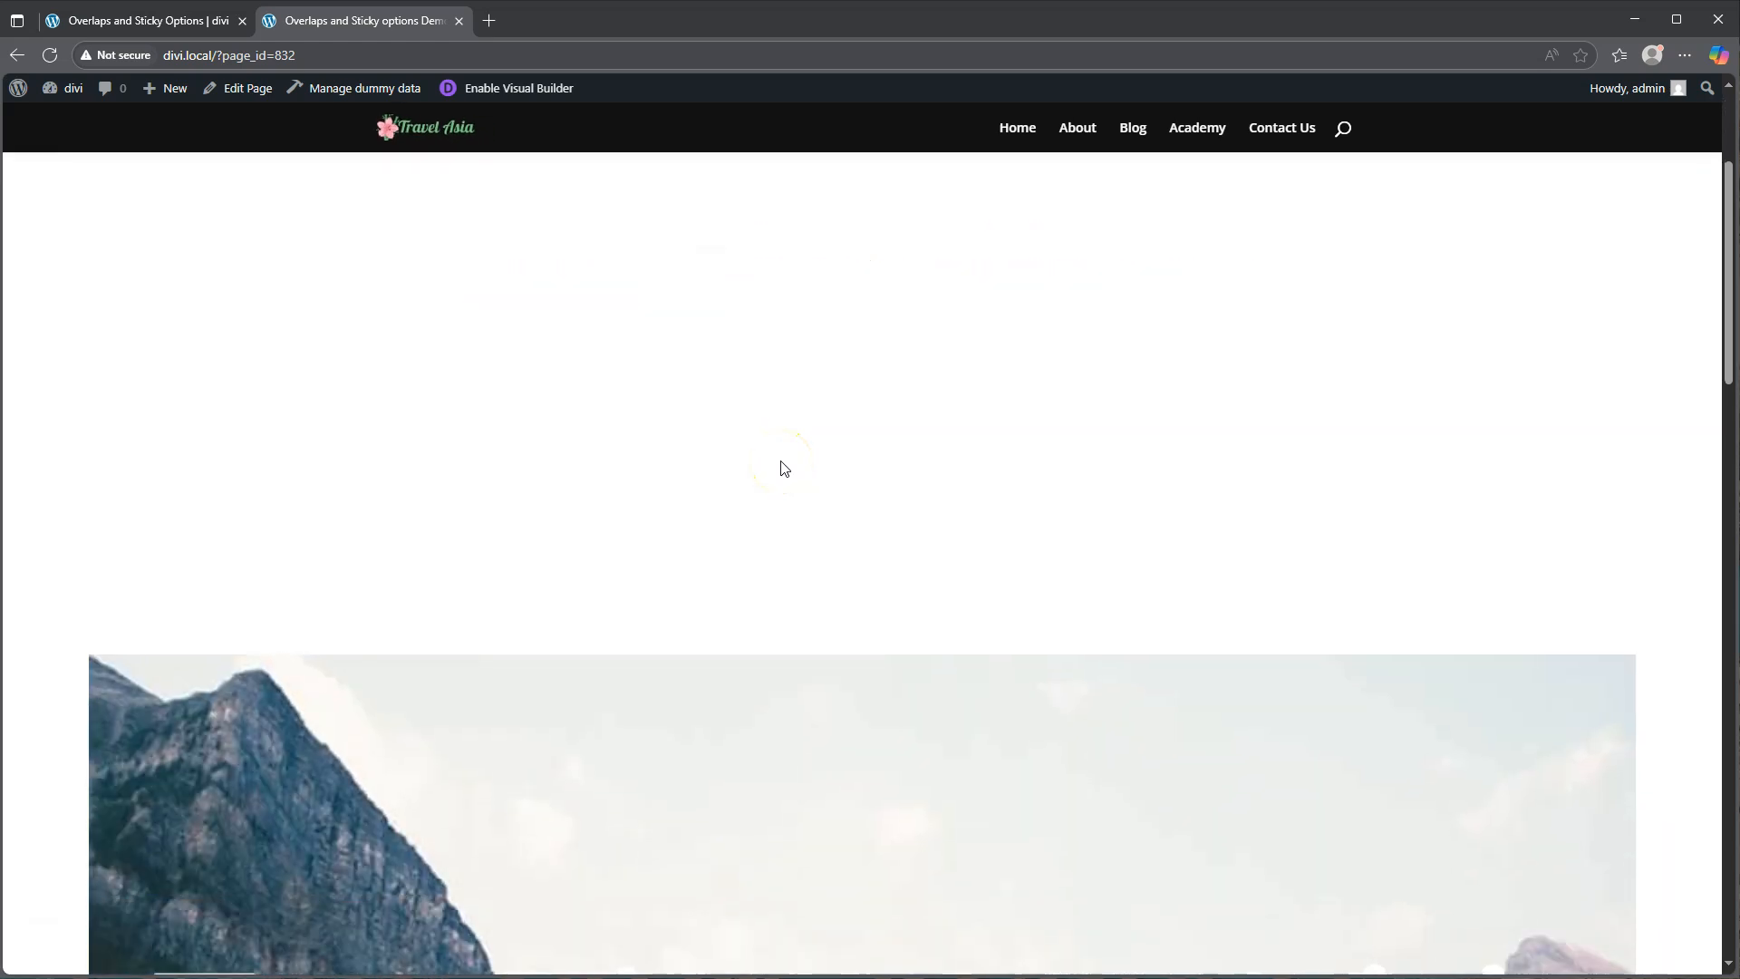
scroll(784, 468, down, 5)
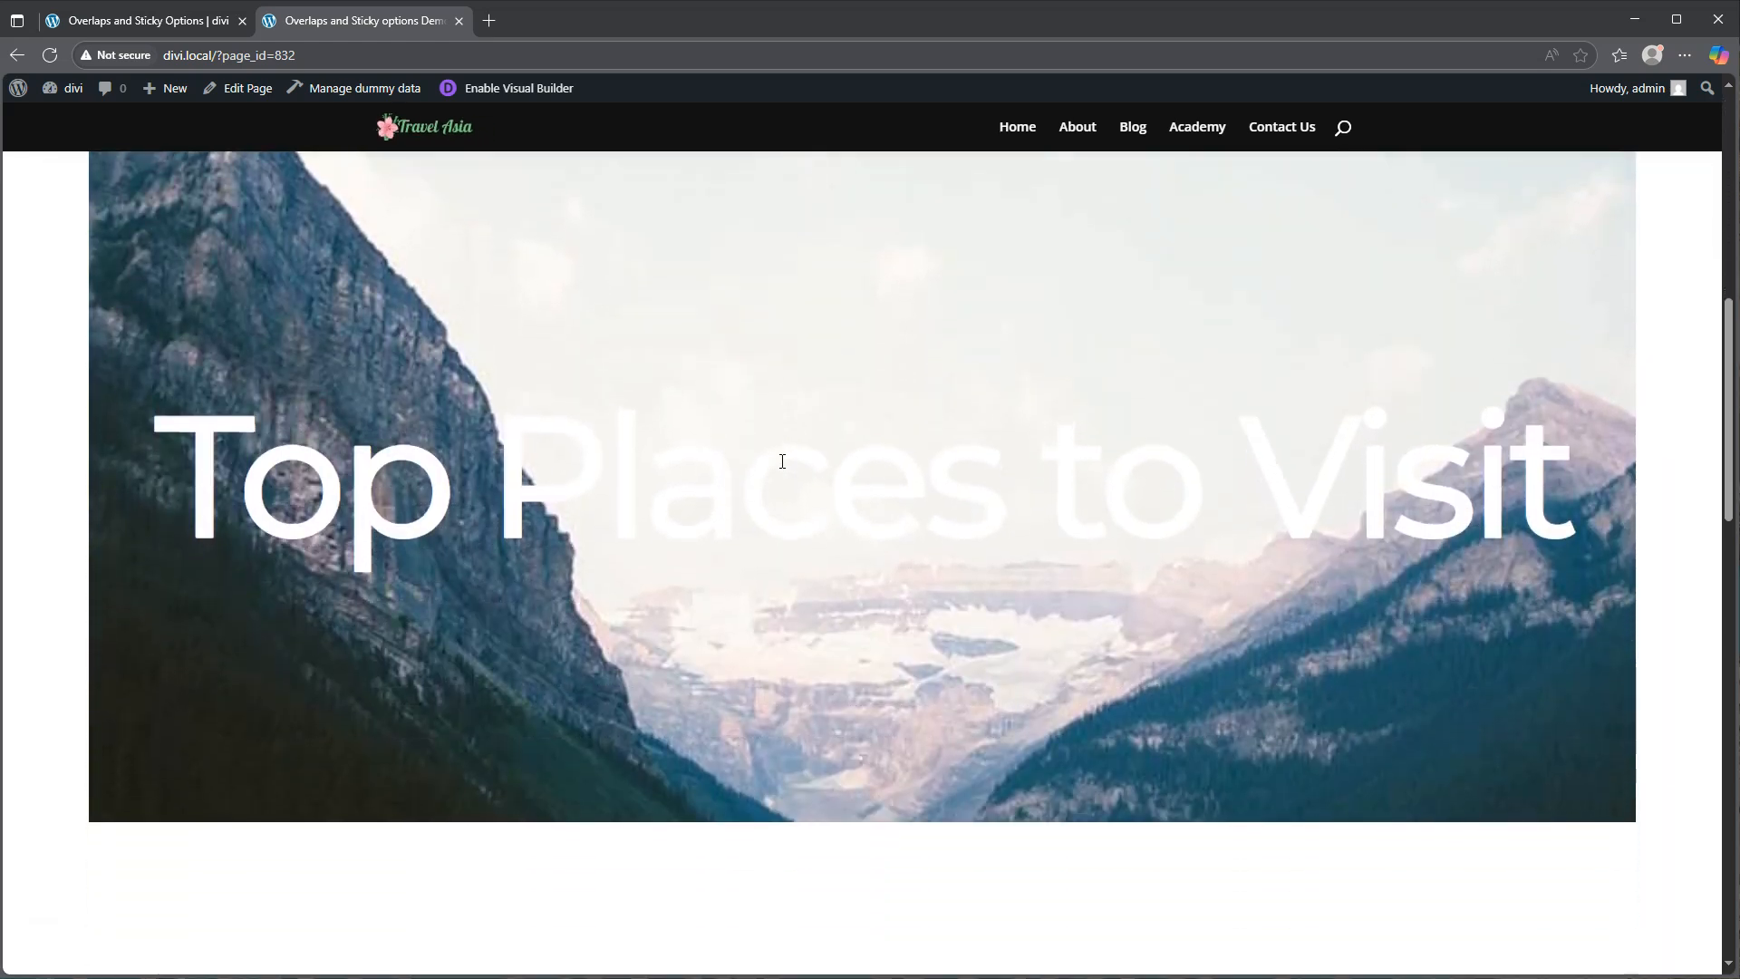
scroll(785, 467, down, 5)
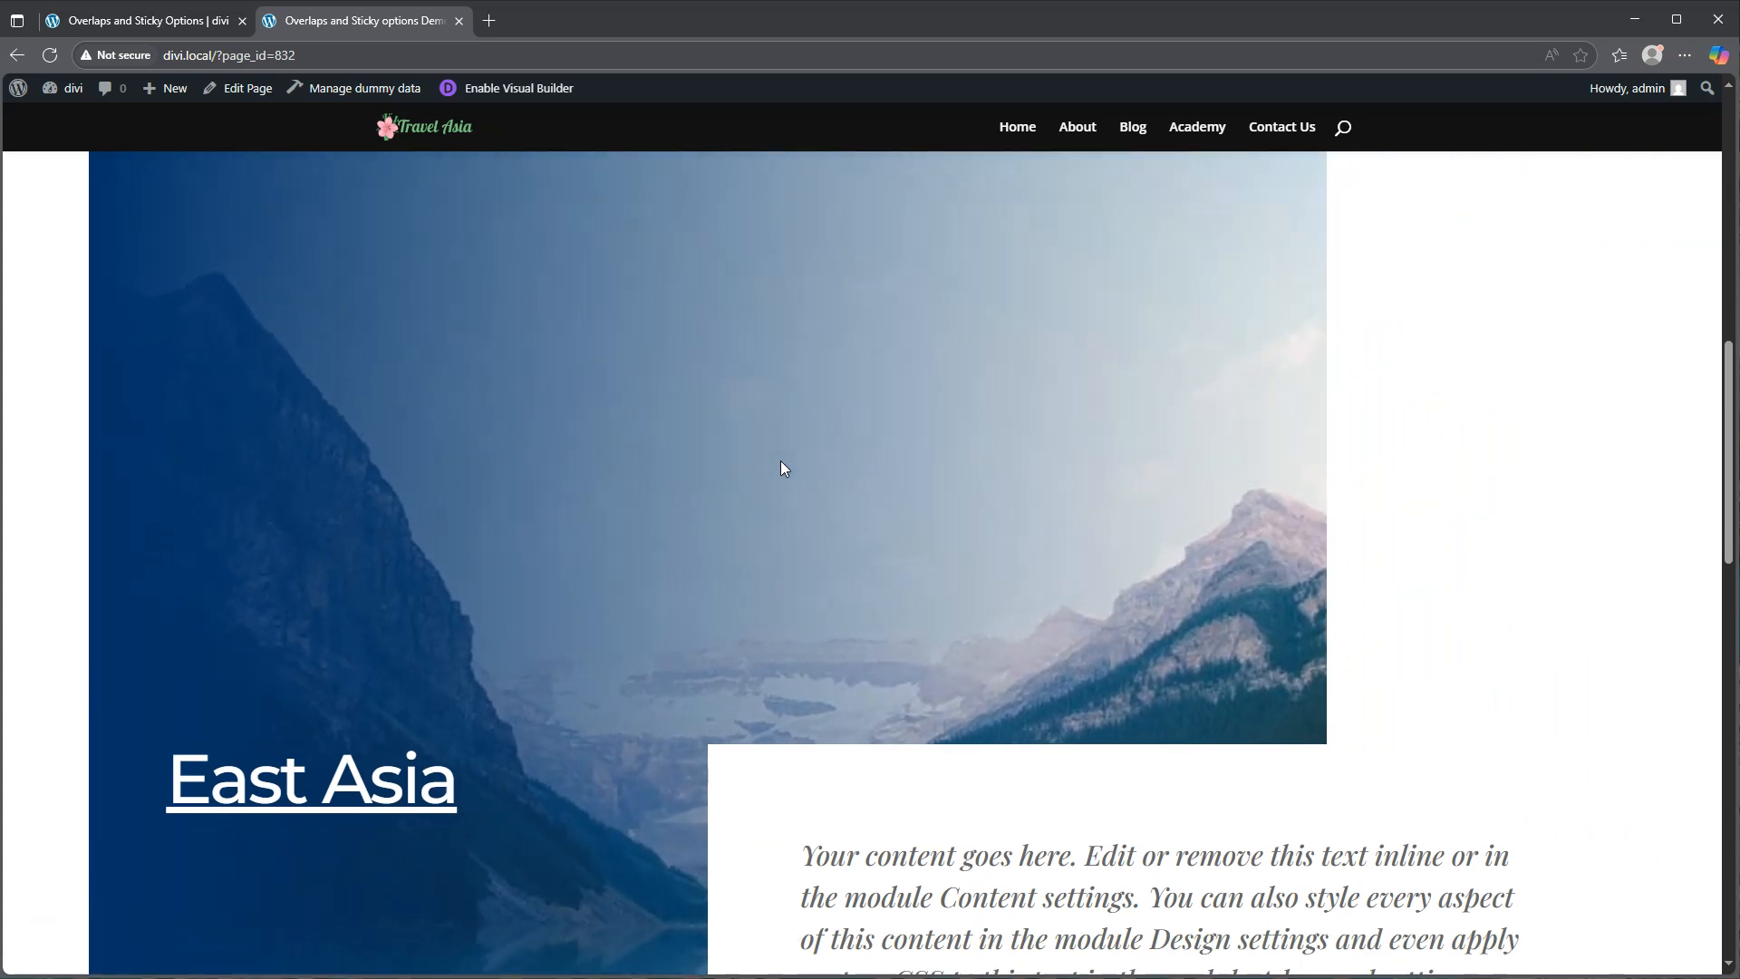
scroll(780, 461, down, 2)
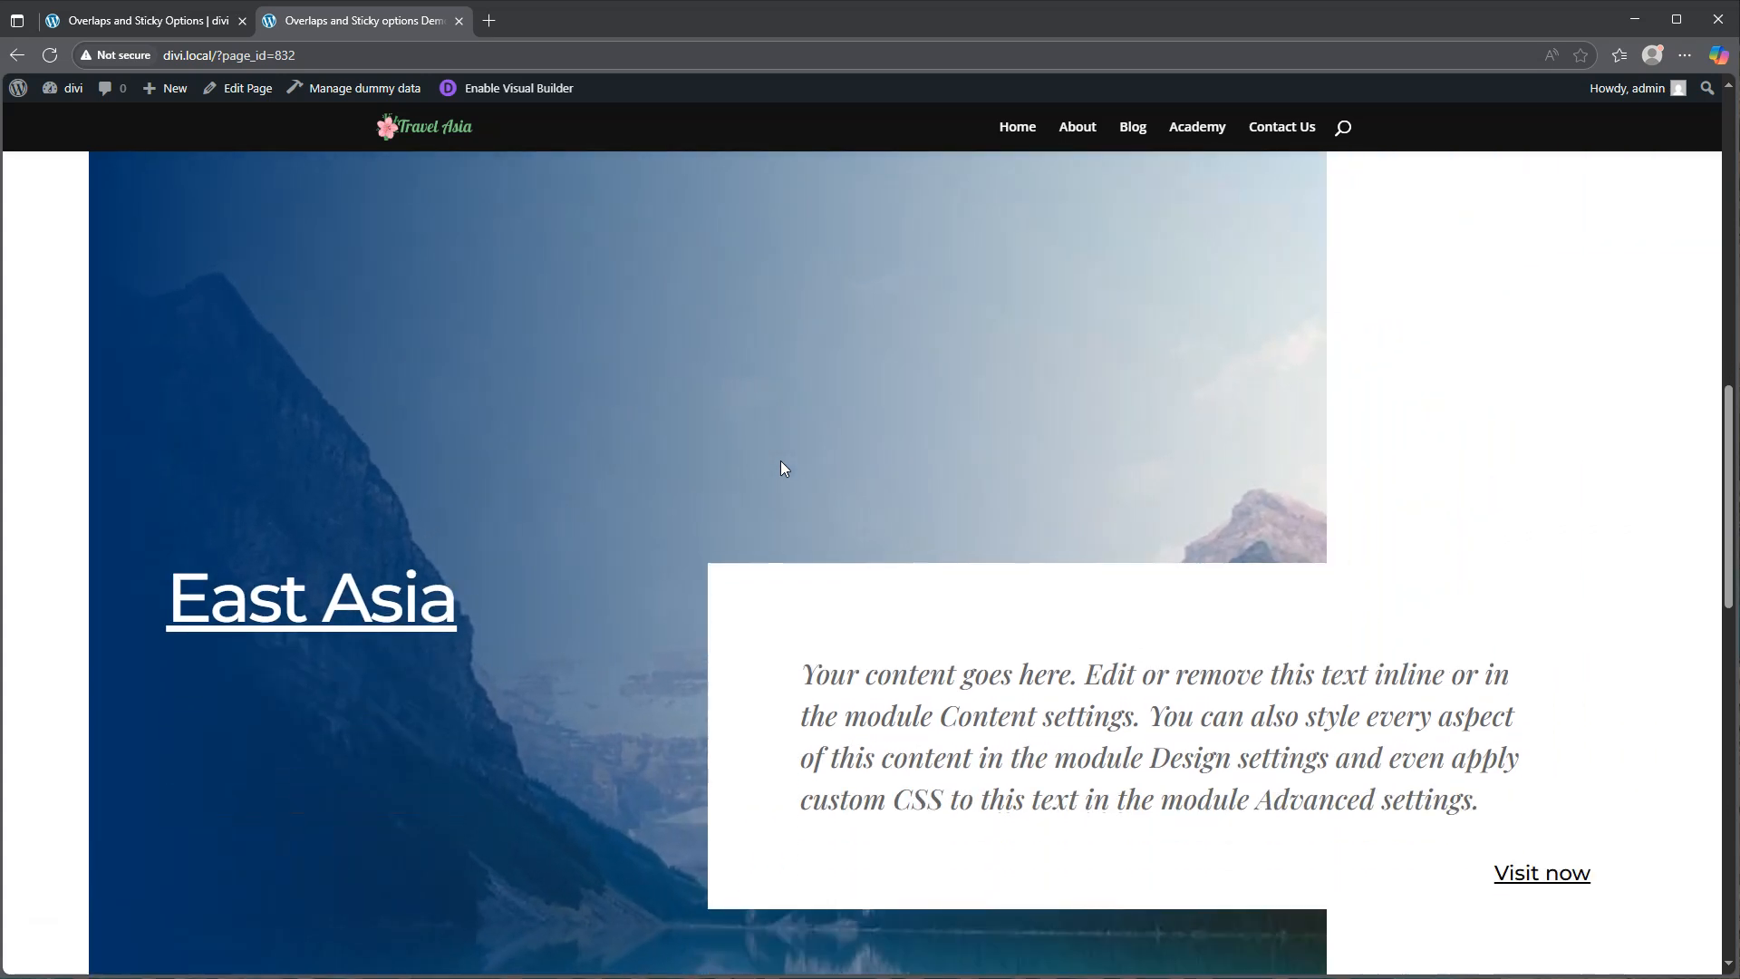
scroll(781, 460, down, 1)
scroll(781, 460, down, 1)
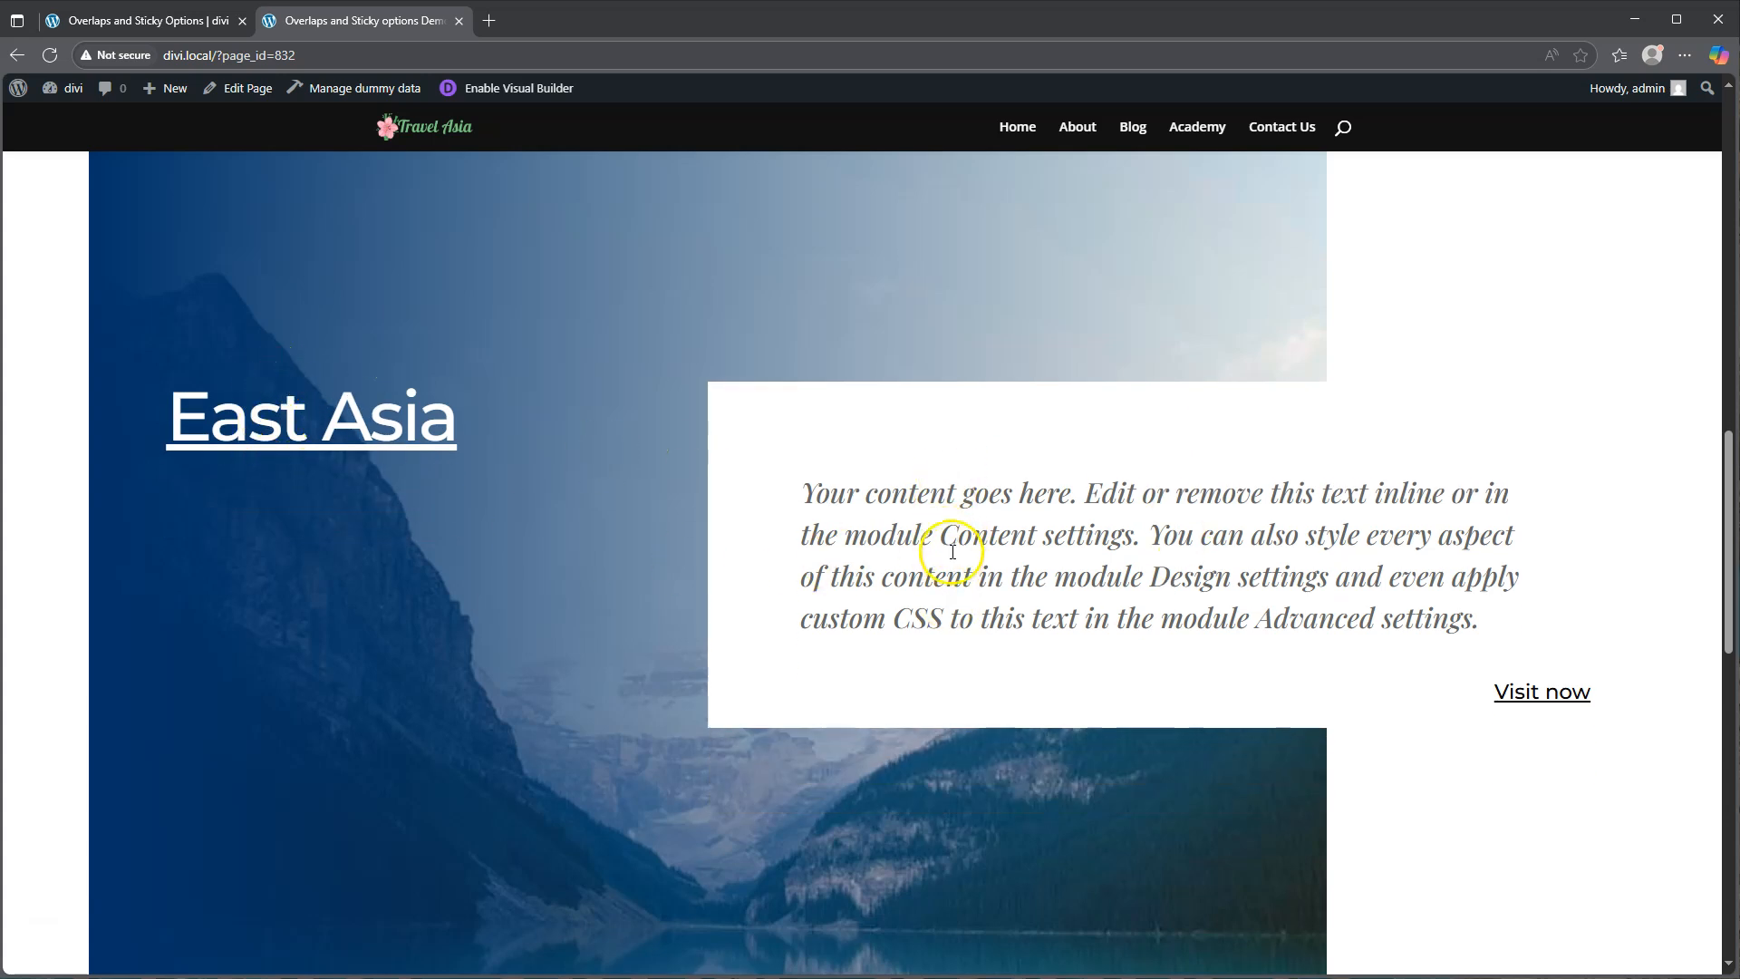
scroll(627, 557, down, 2)
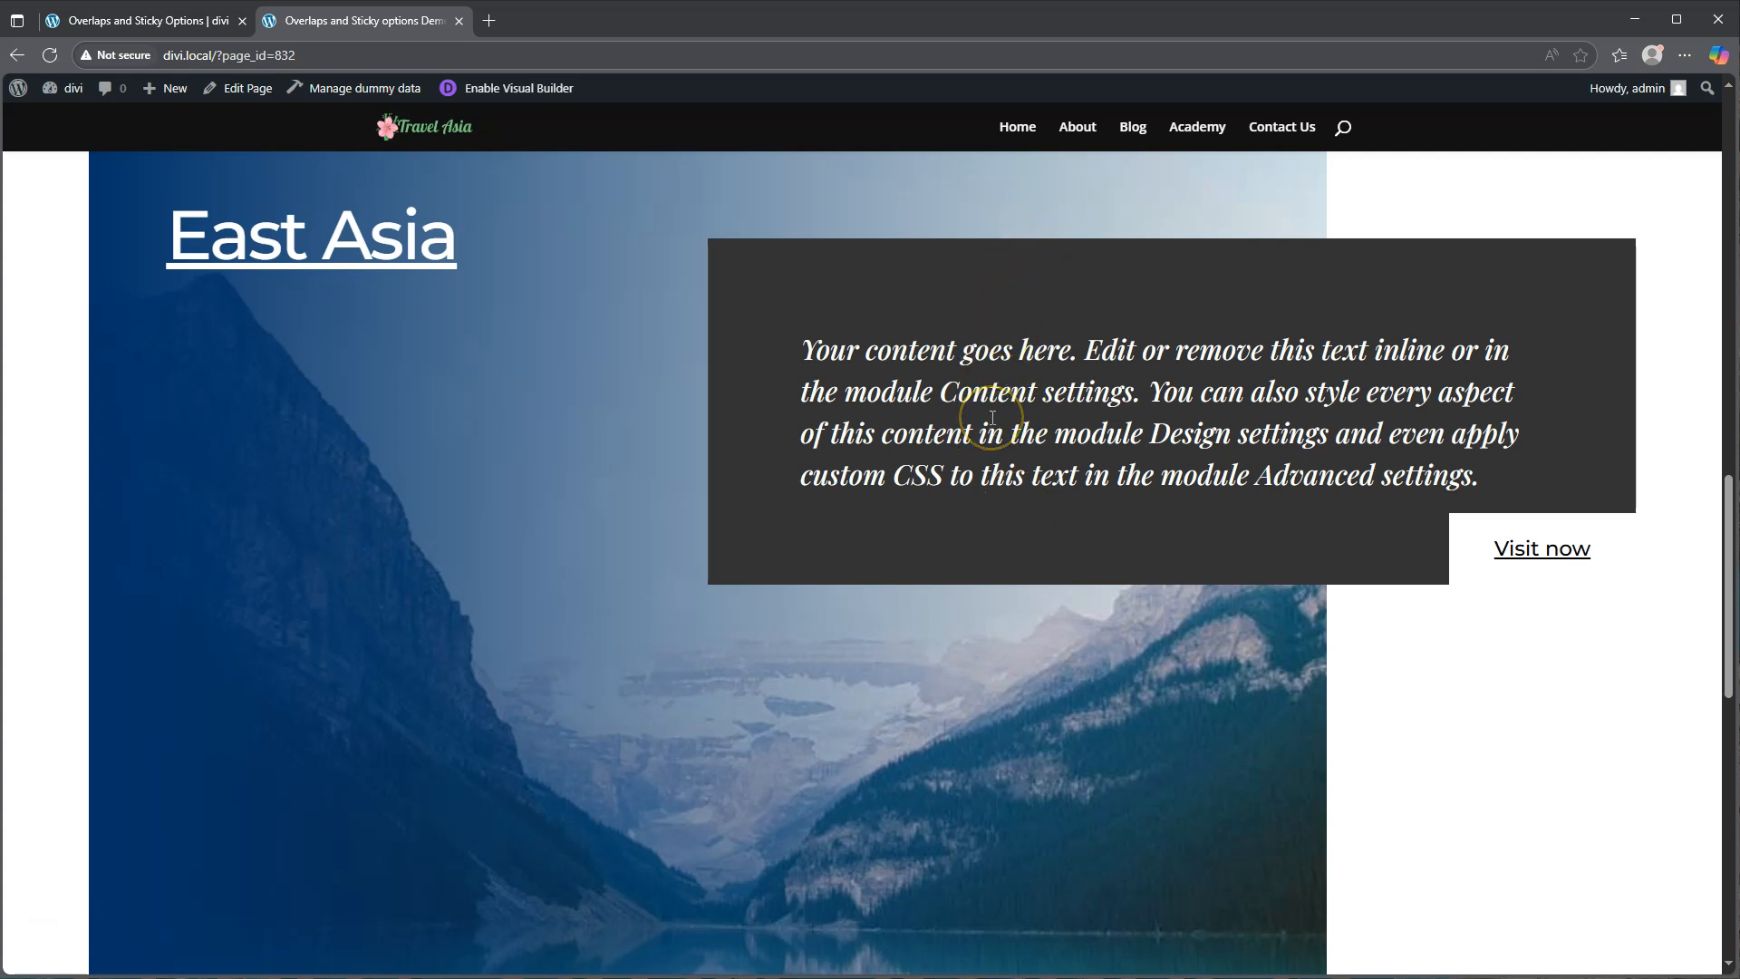
scroll(993, 418, down, 1)
scroll(992, 418, down, 1)
scroll(992, 418, down, 2)
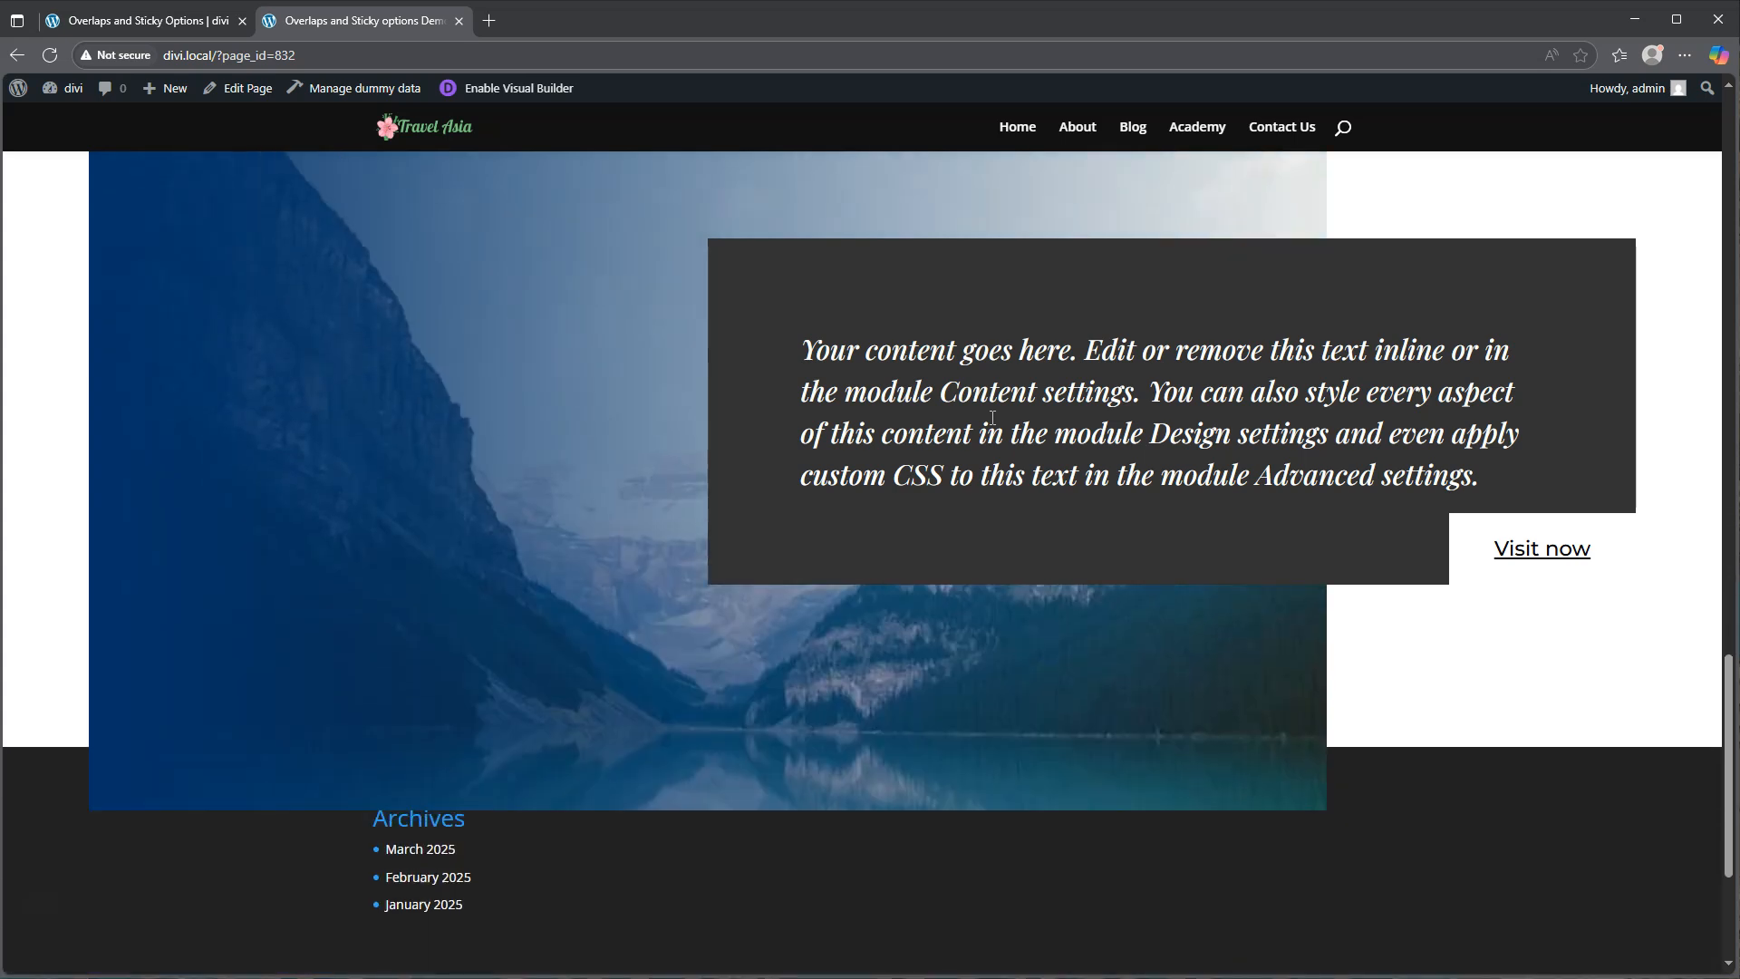
scroll(992, 418, down, 3)
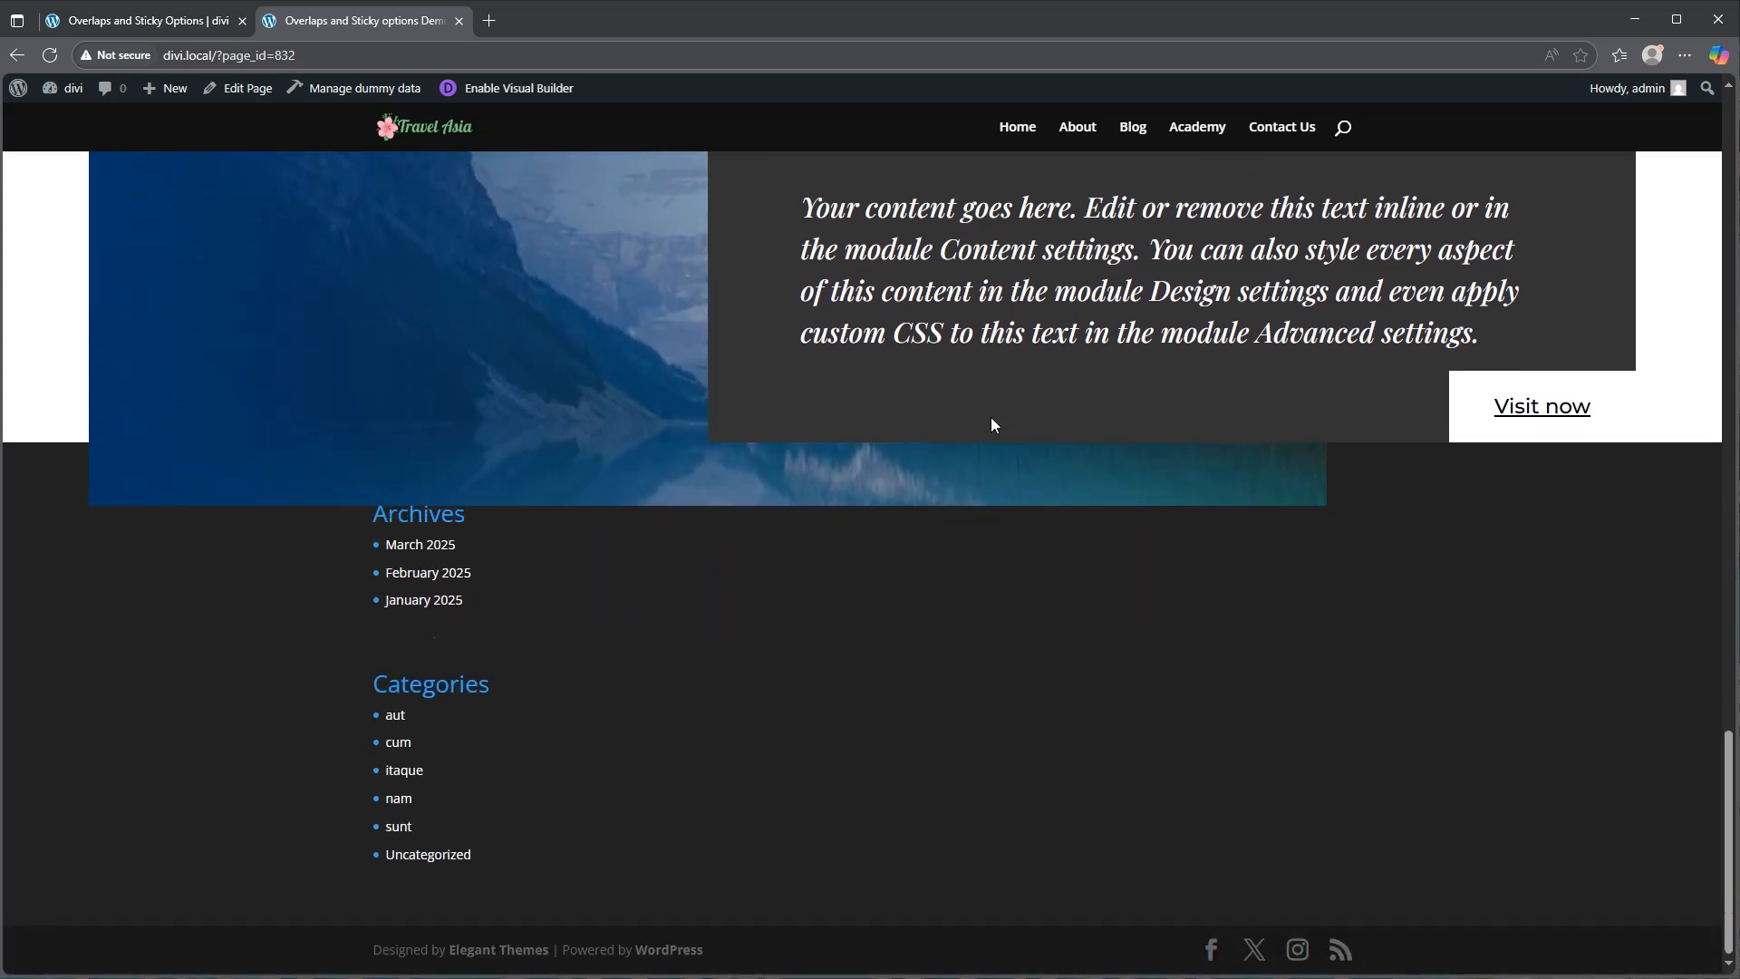